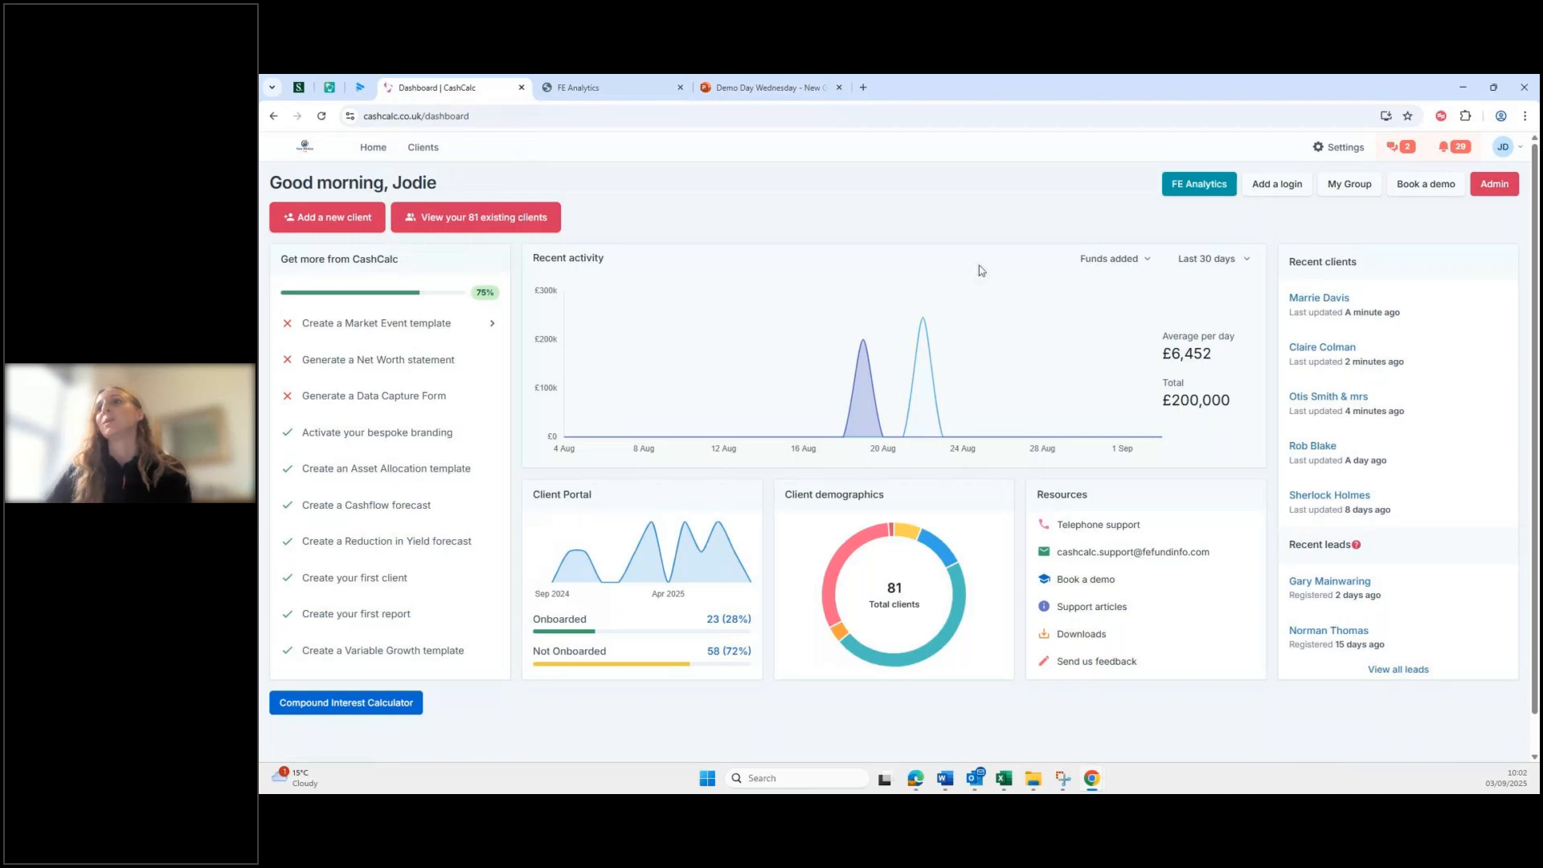
Step: Glance at a recent client's overview, then go to the My Account settings
click(1319, 397)
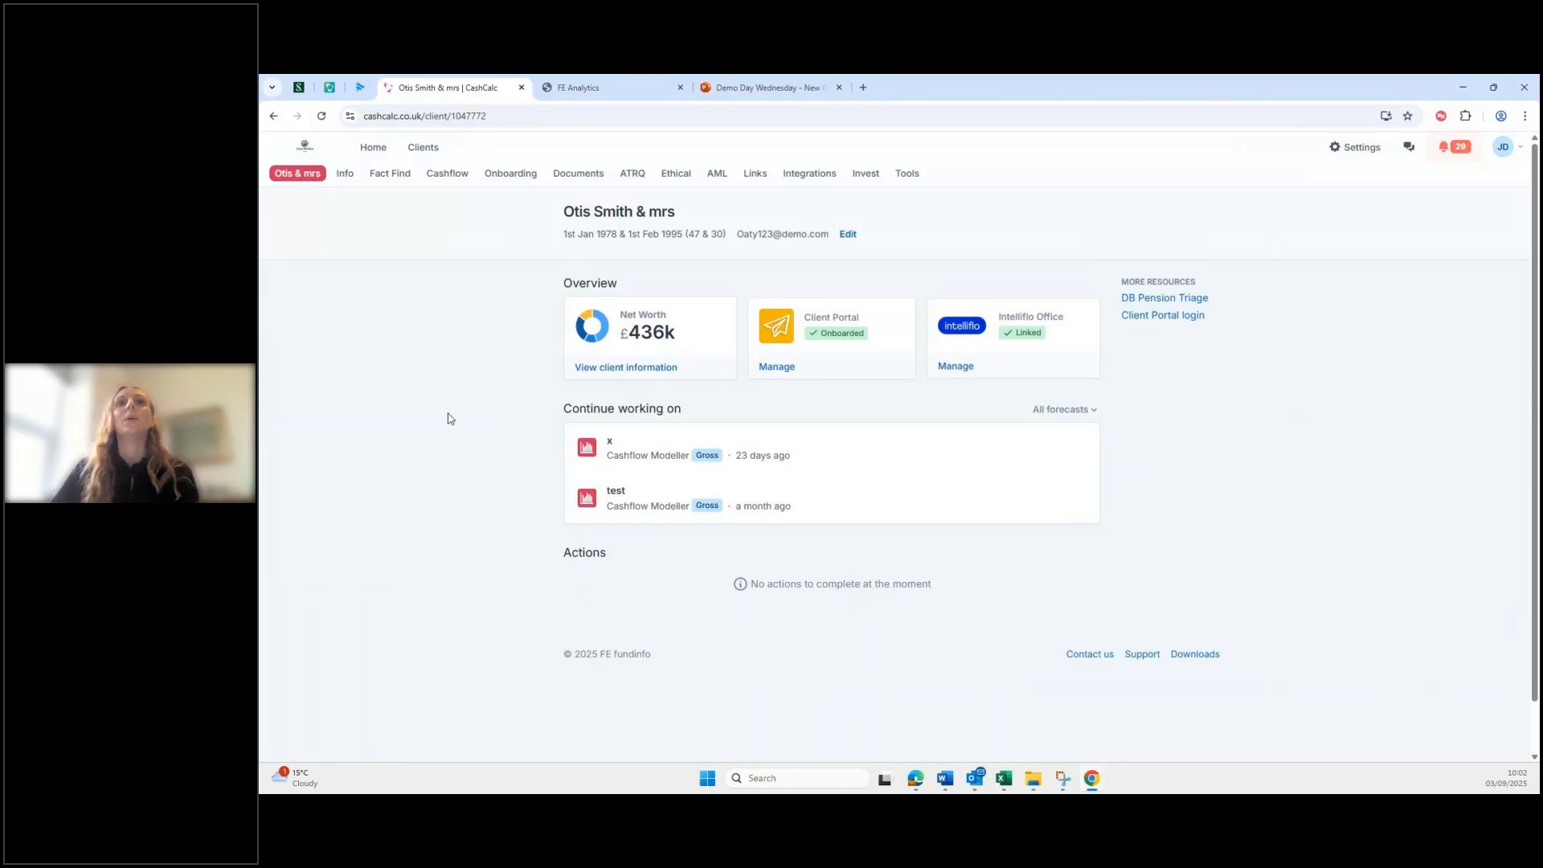
click(1357, 149)
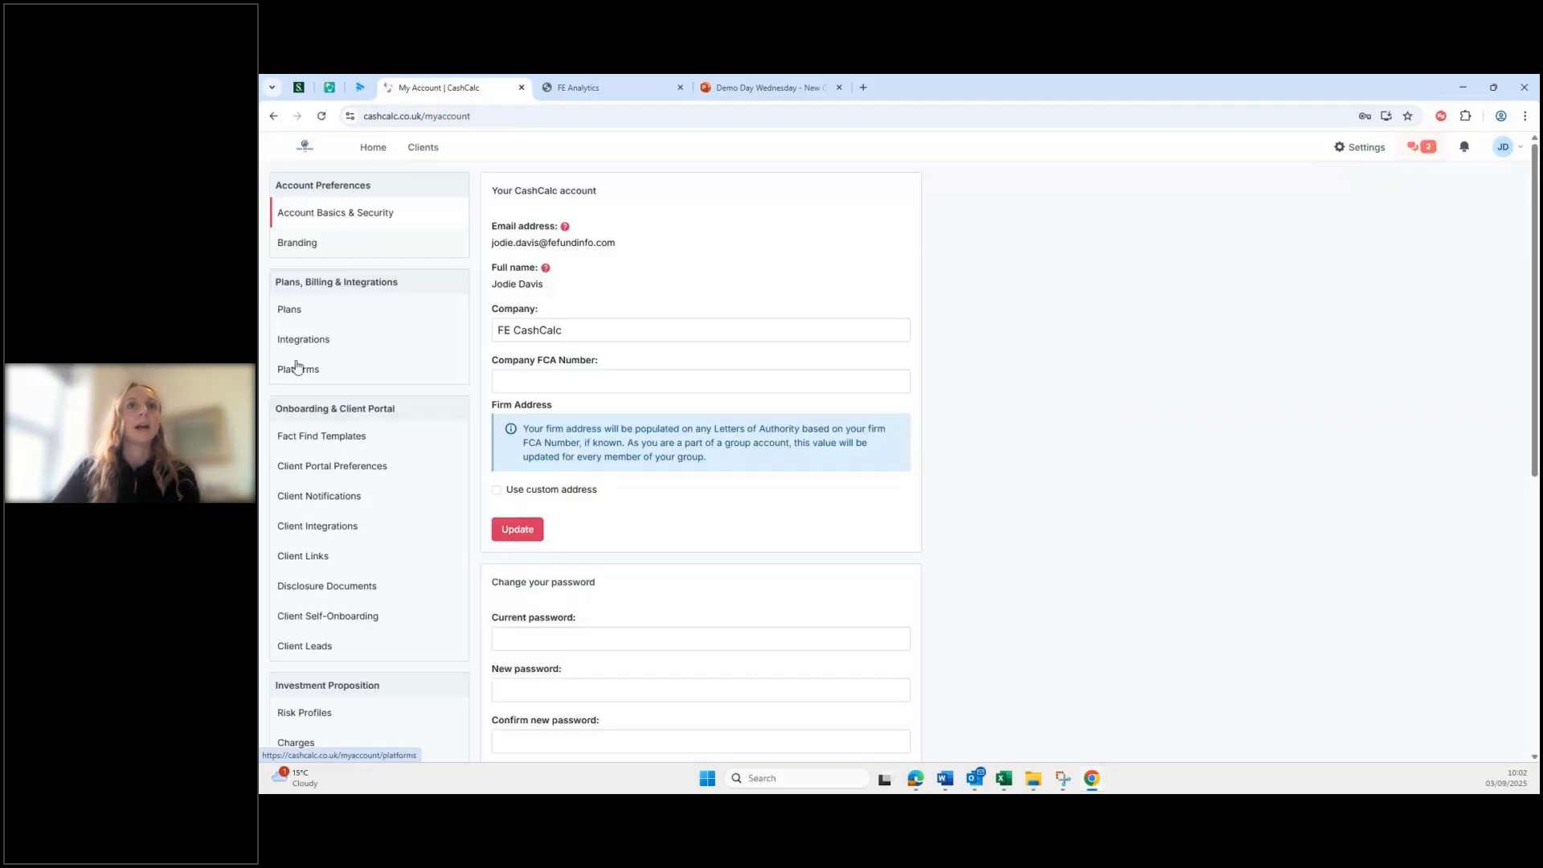
Step: Review the installed integrations, including Intelliflo Office, then head to the Clients list
click(303, 341)
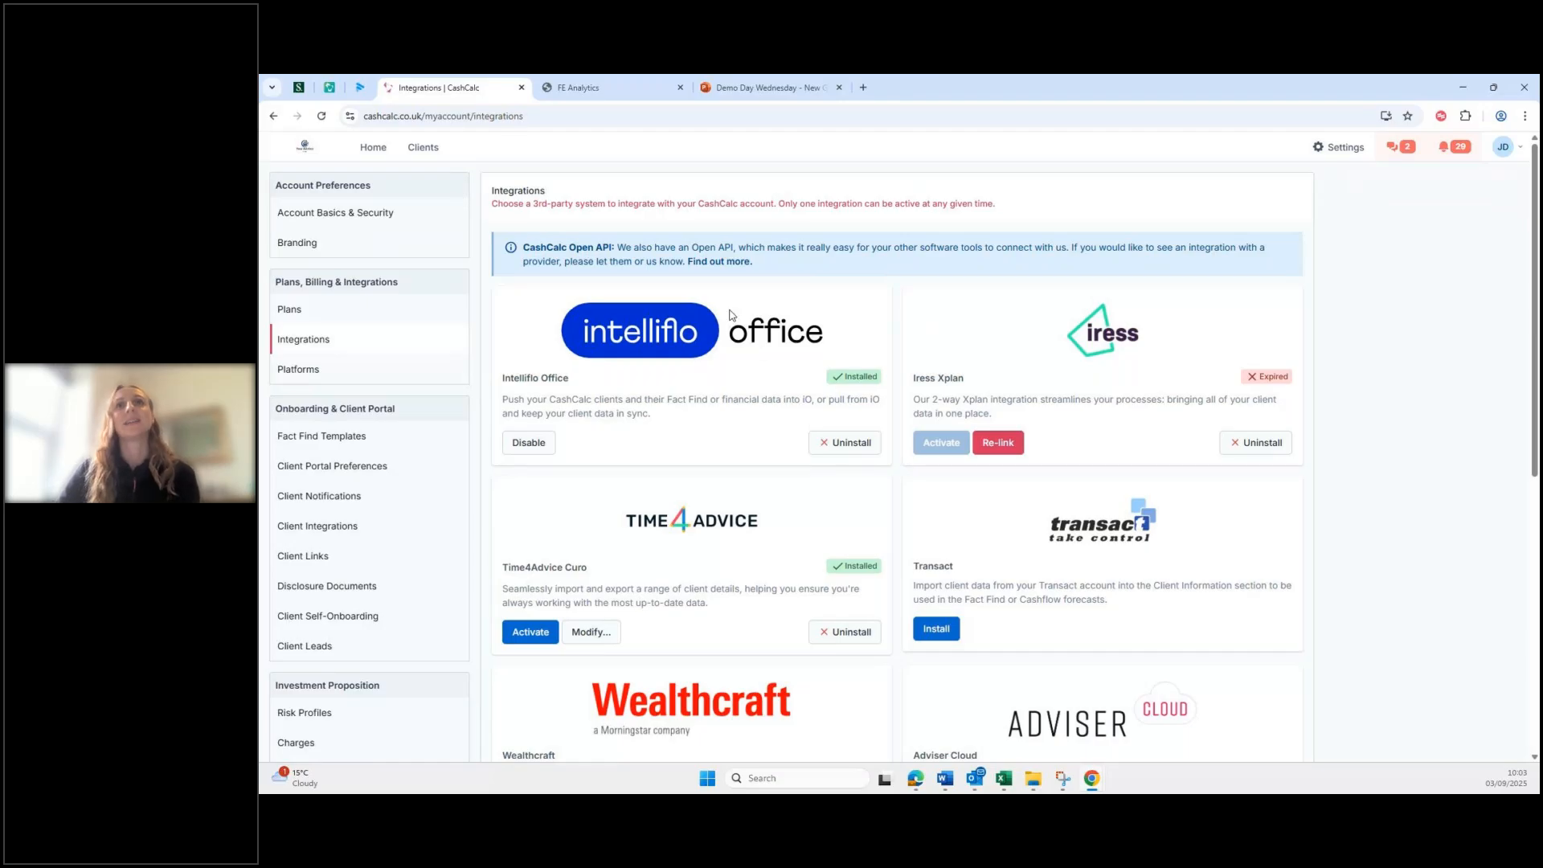
click(419, 152)
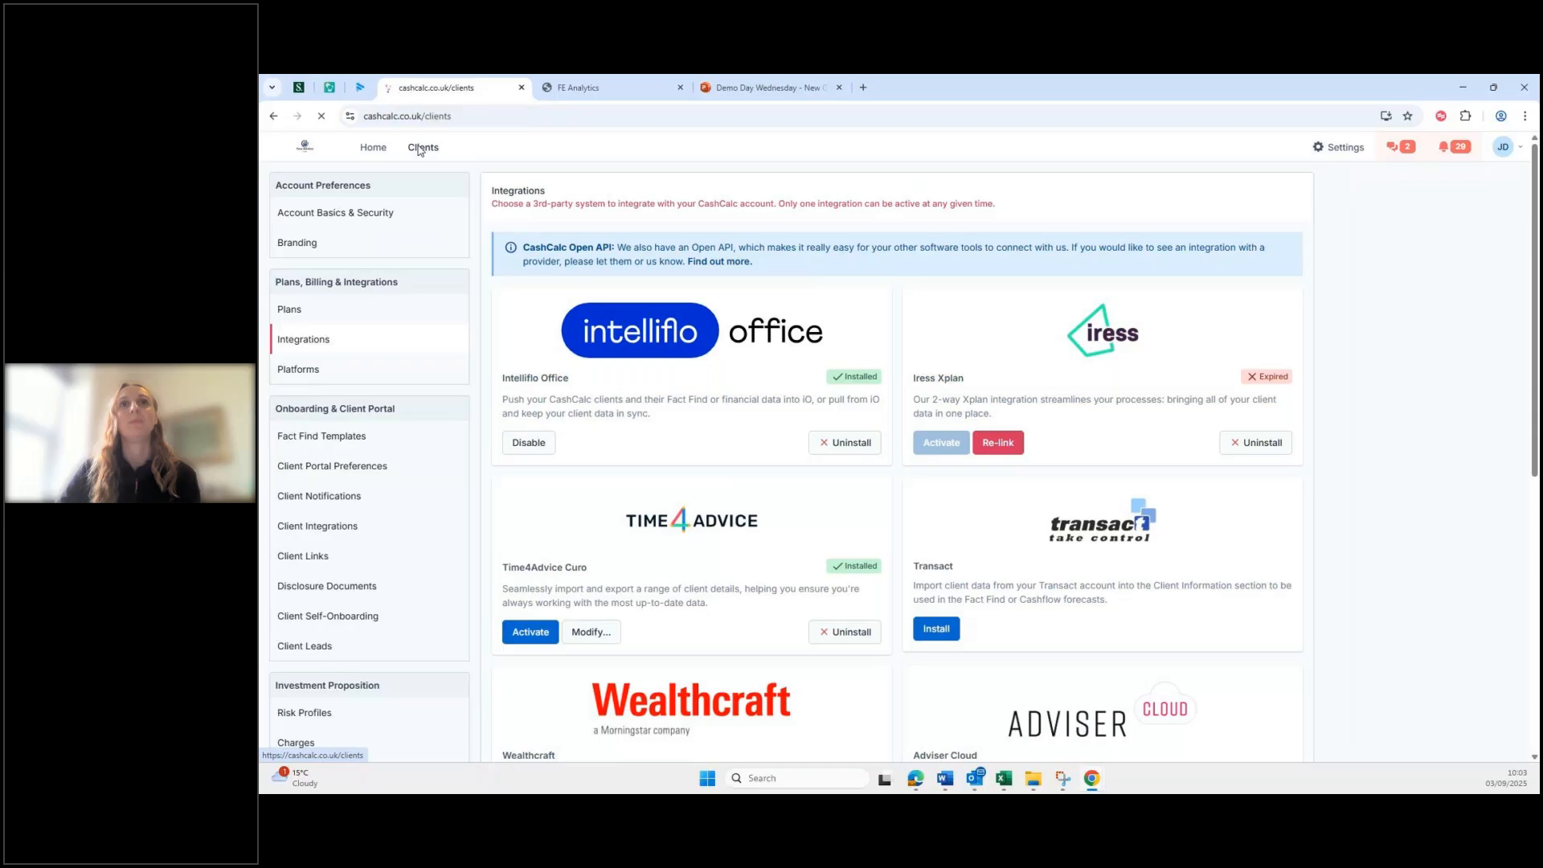
Step: Open the client's Aviva Personal Pension Plan from the Info > Pensions list
click(563, 410)
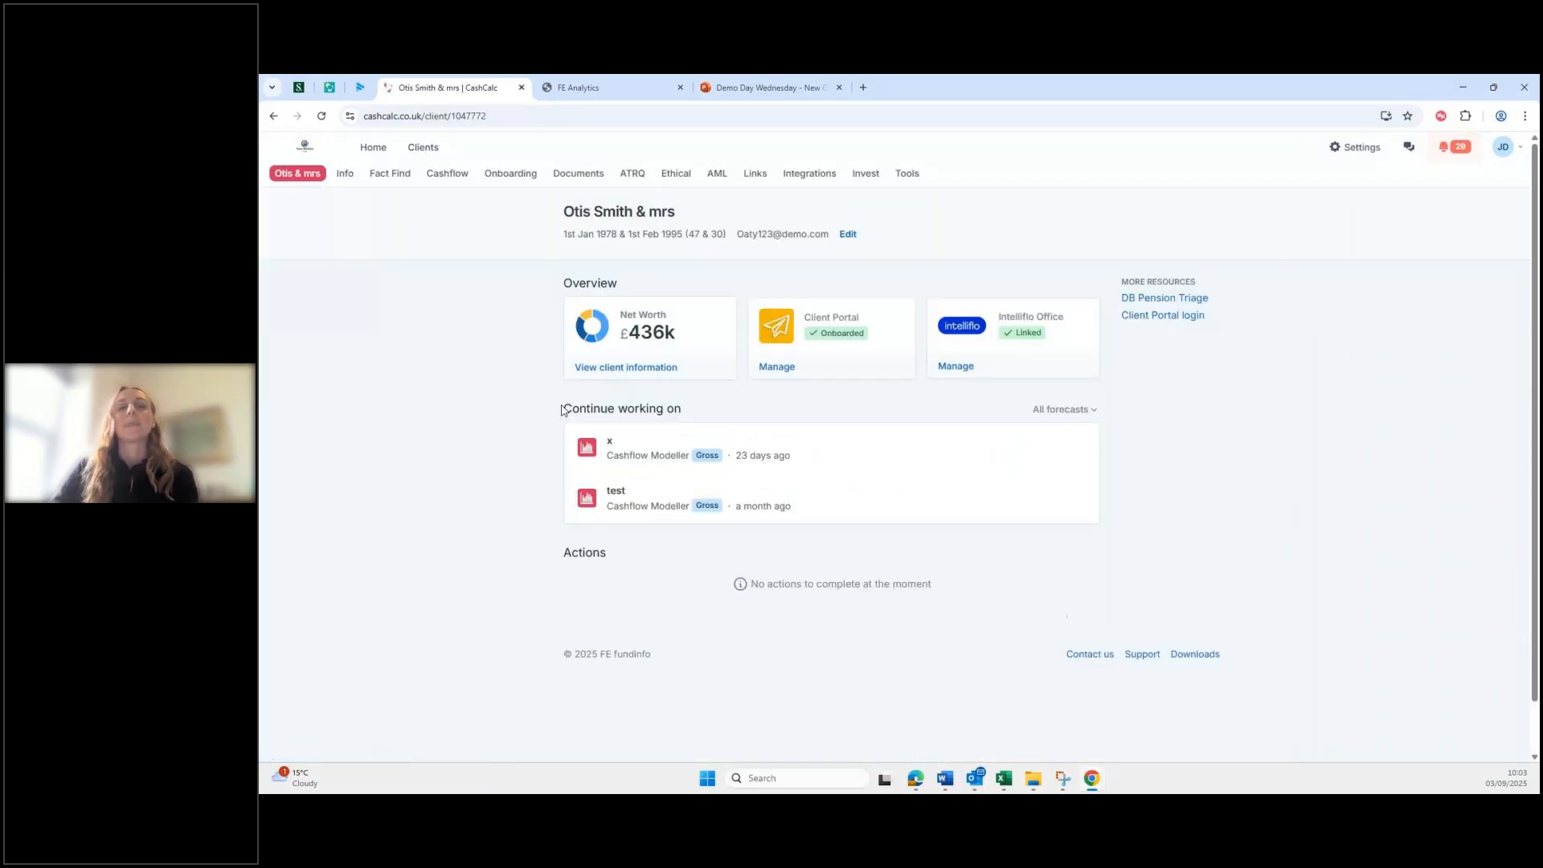
click(345, 179)
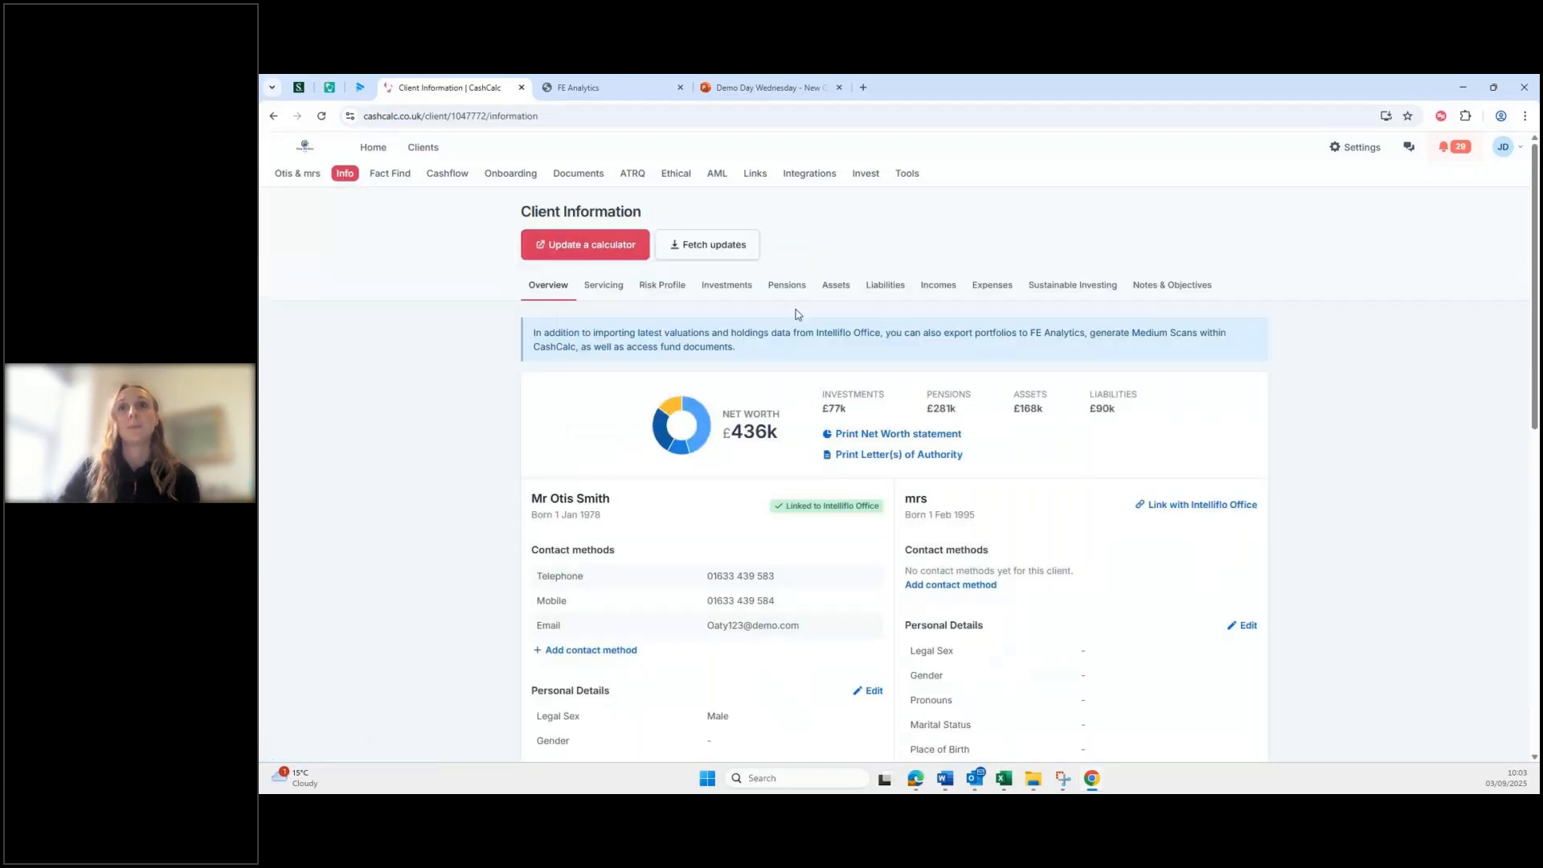
click(787, 286)
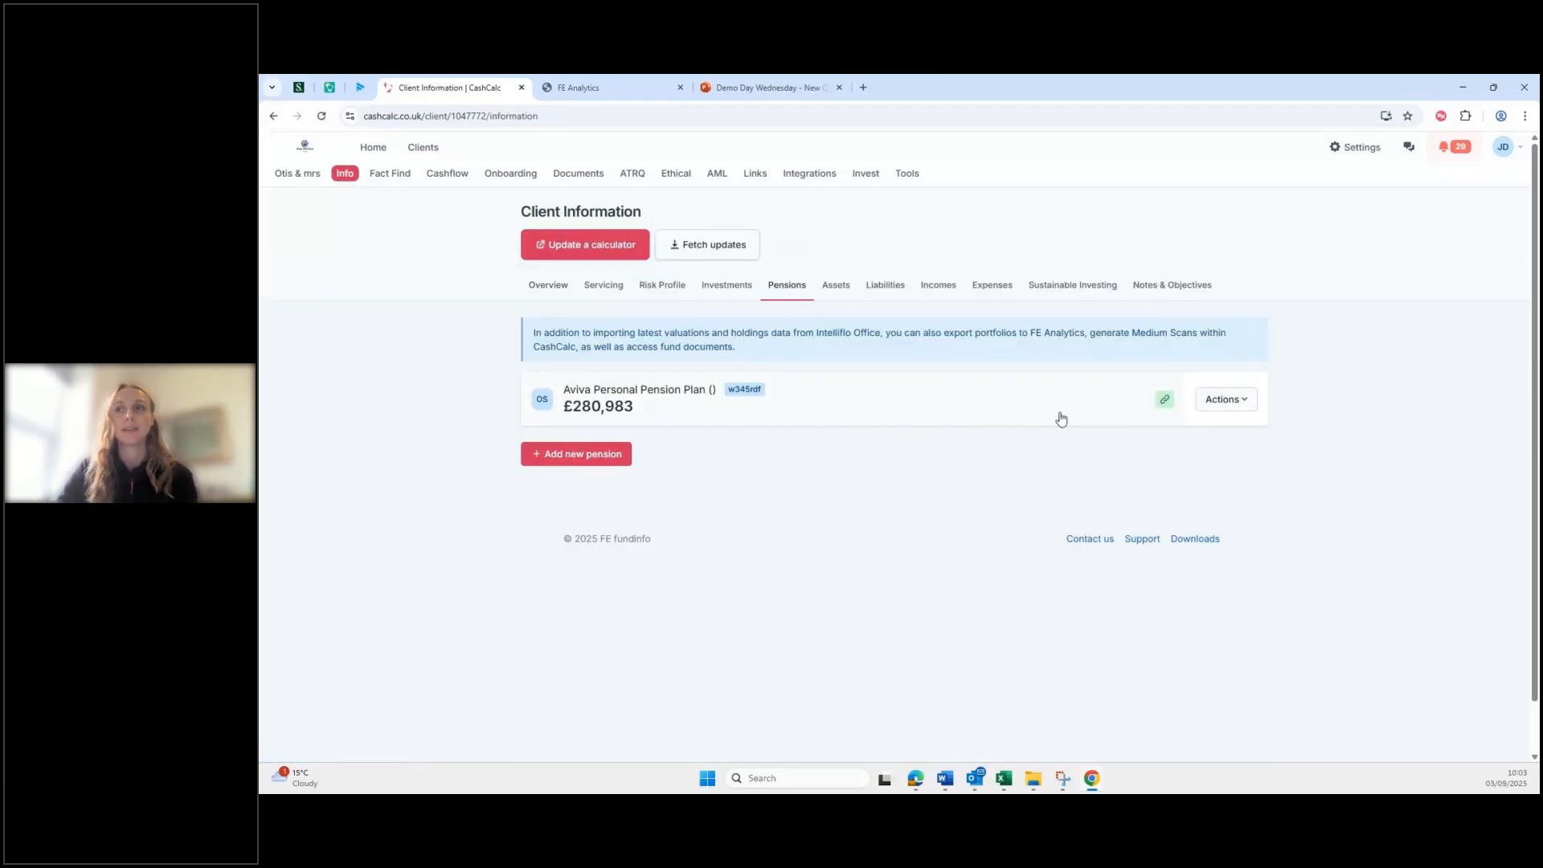
click(896, 403)
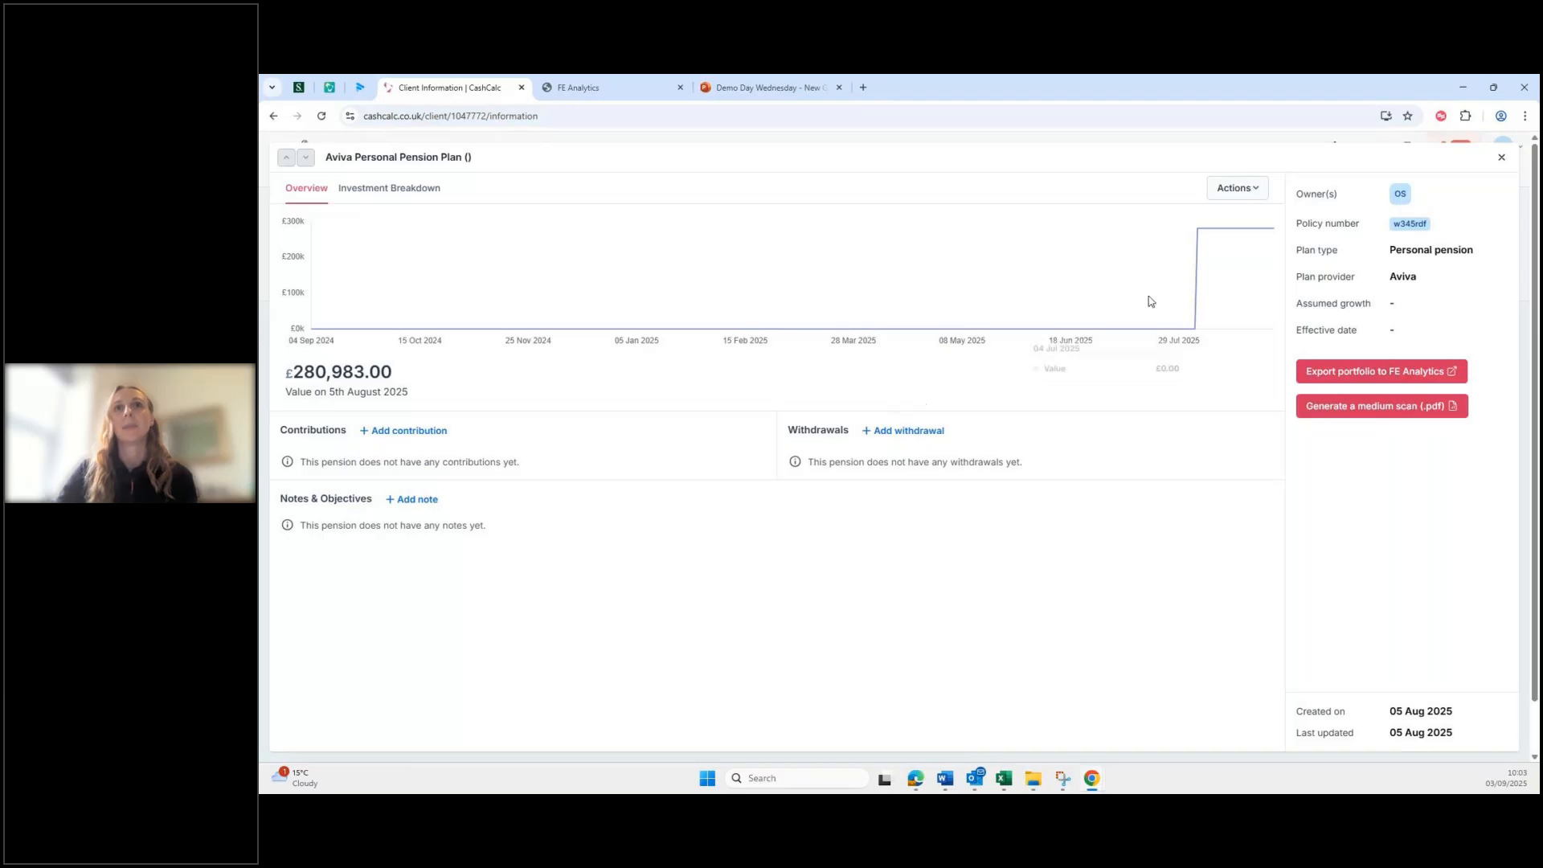
Step: Fetch the Aviva plan's latest valuation, £280,983.00, from the back office
click(1237, 198)
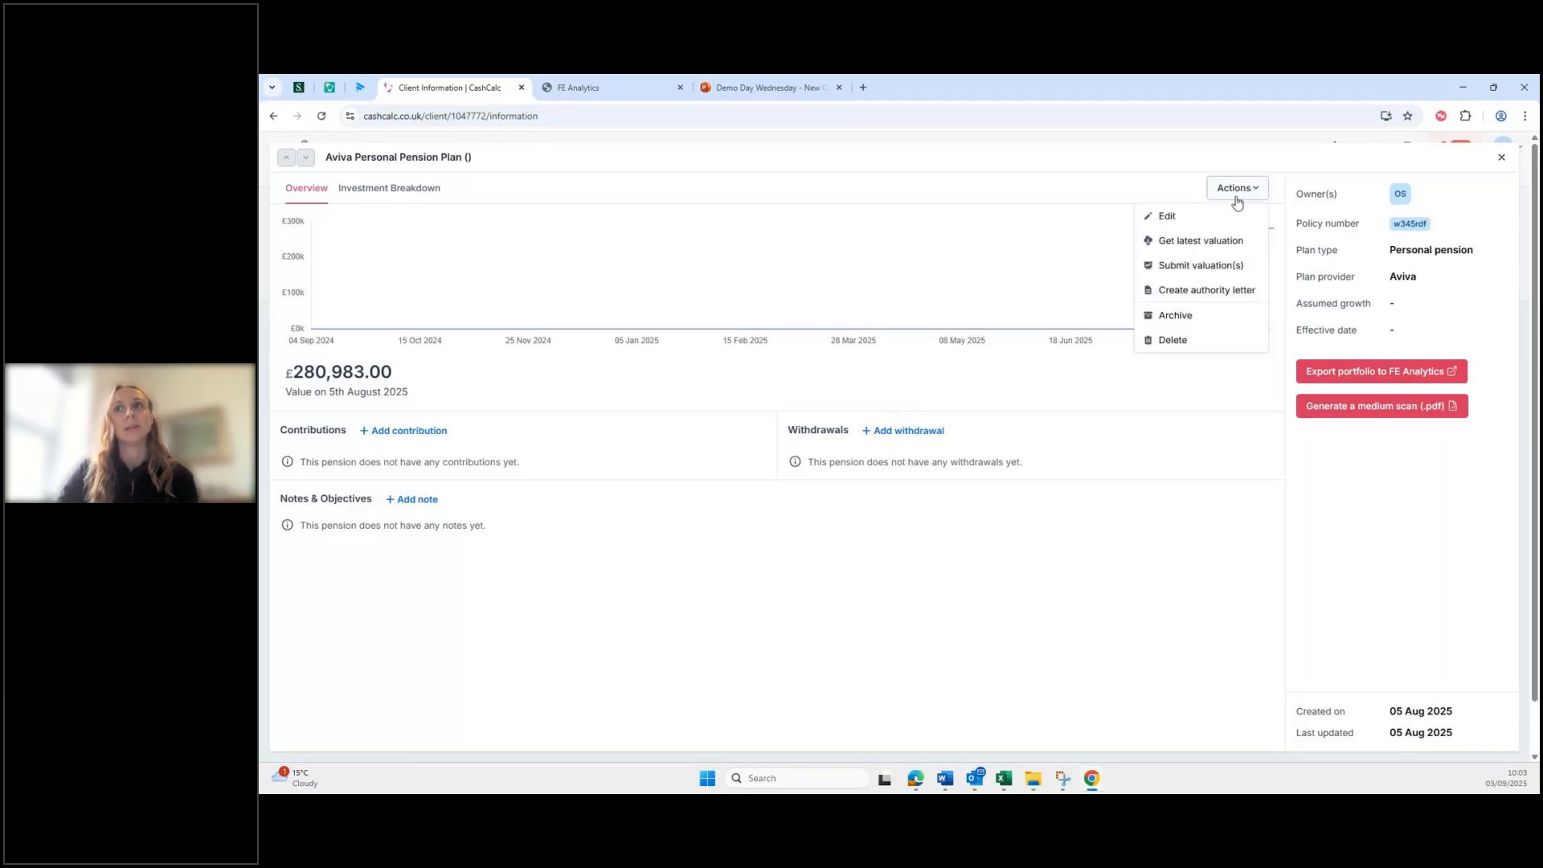
click(1209, 243)
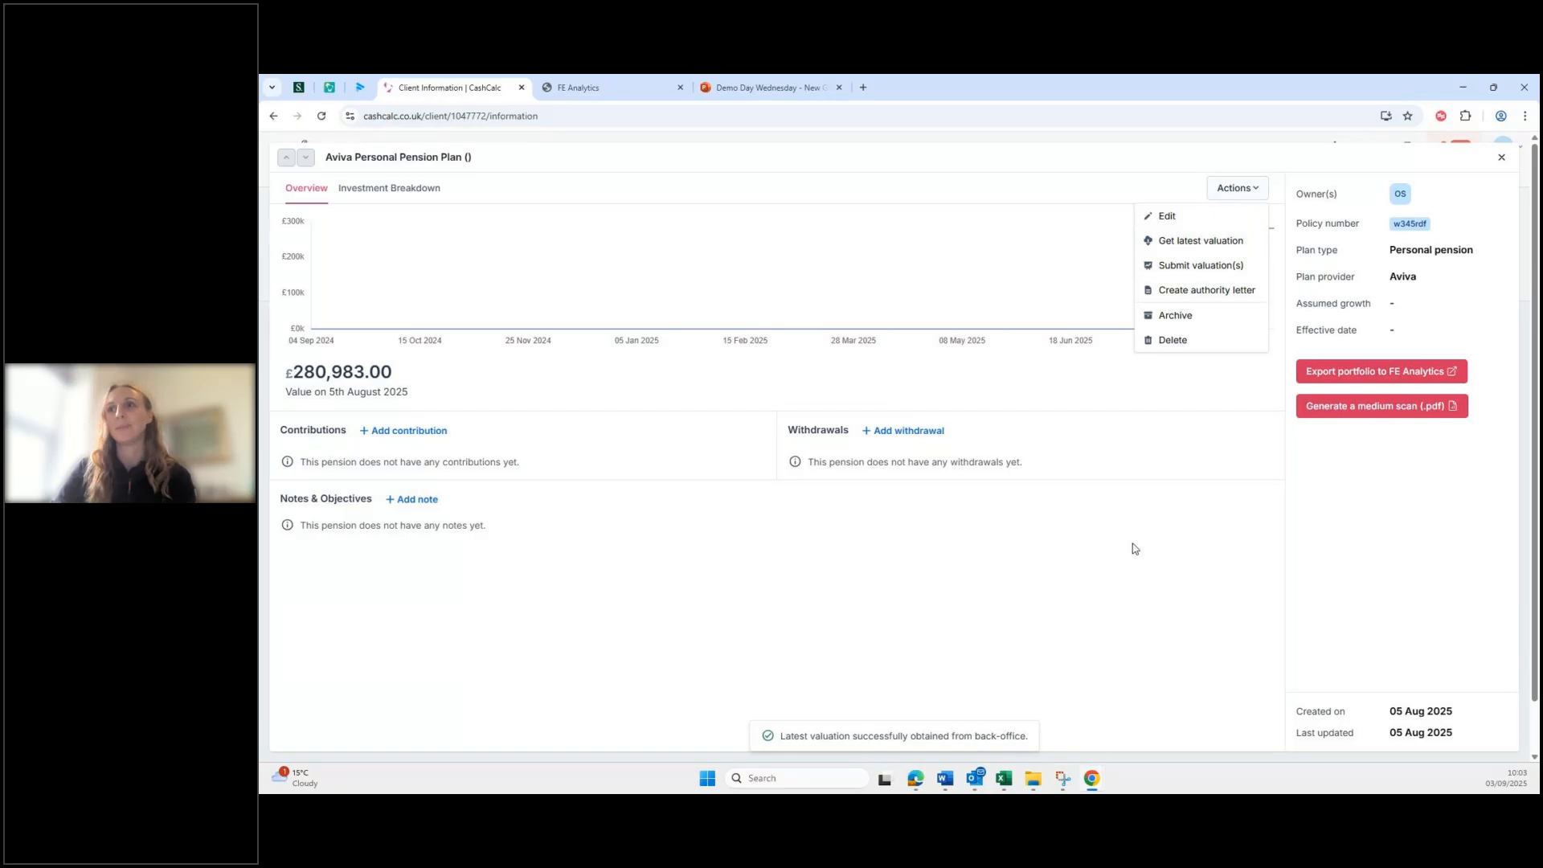
click(1171, 555)
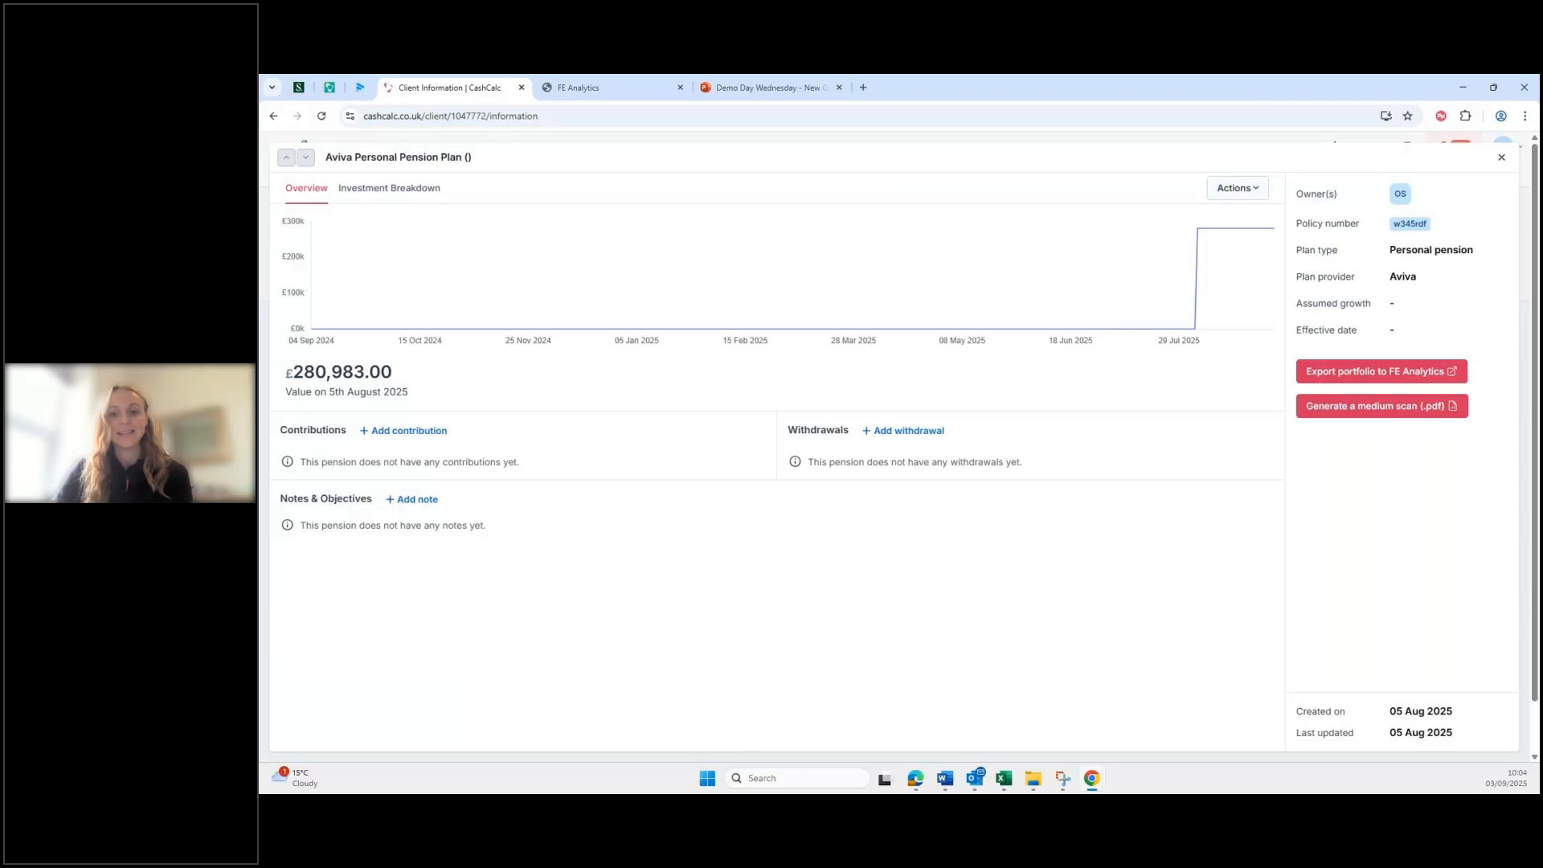
key(alt+Tab)
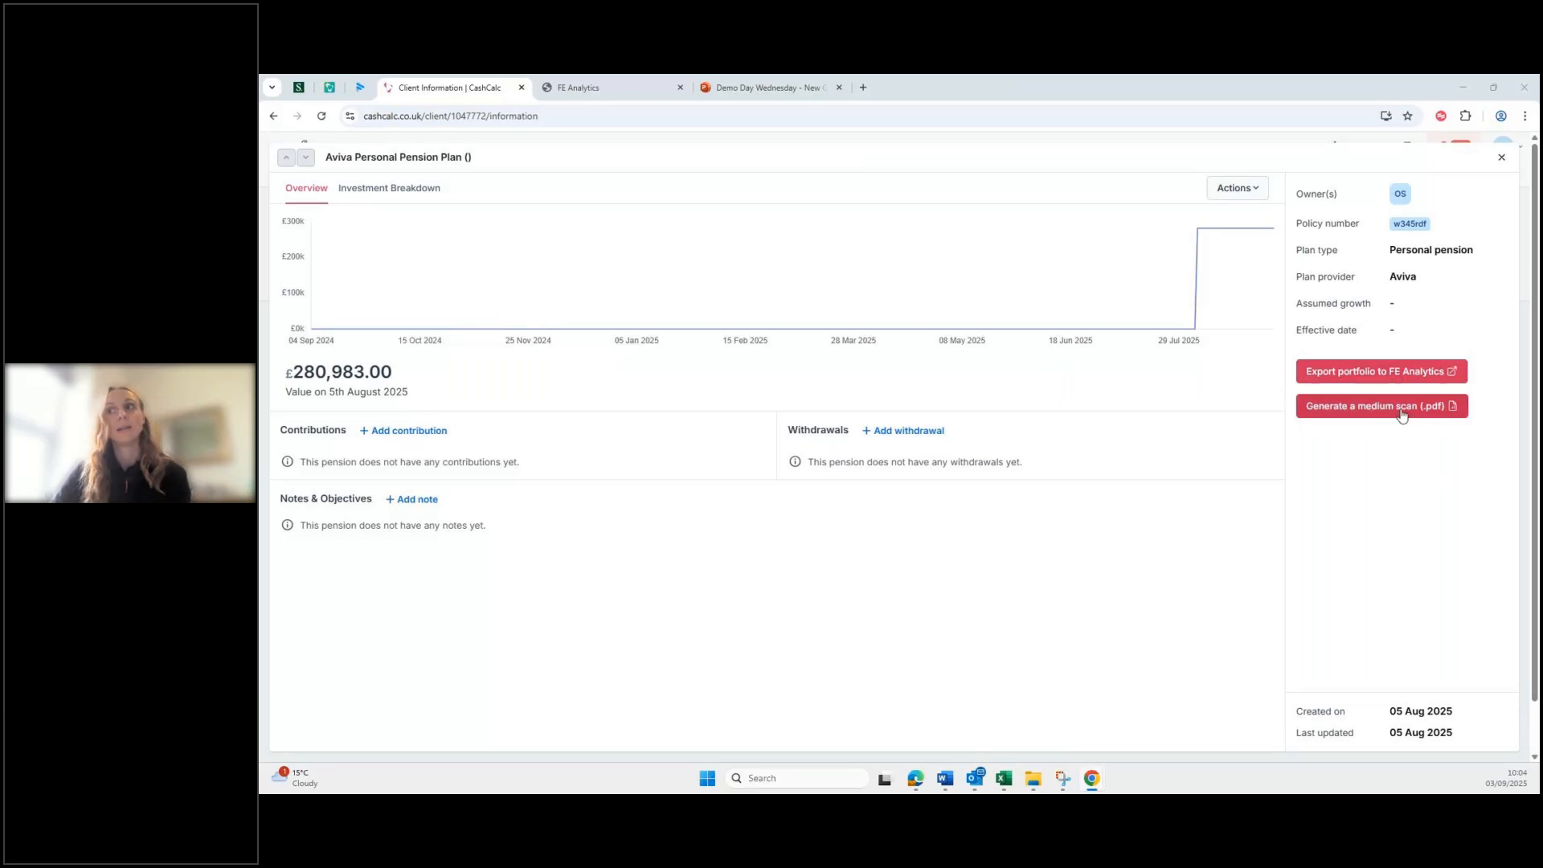
Step: Check the BlackRock Global Income Fund documents, then export the Aviva holdings to FE Analytics
click(1254, 193)
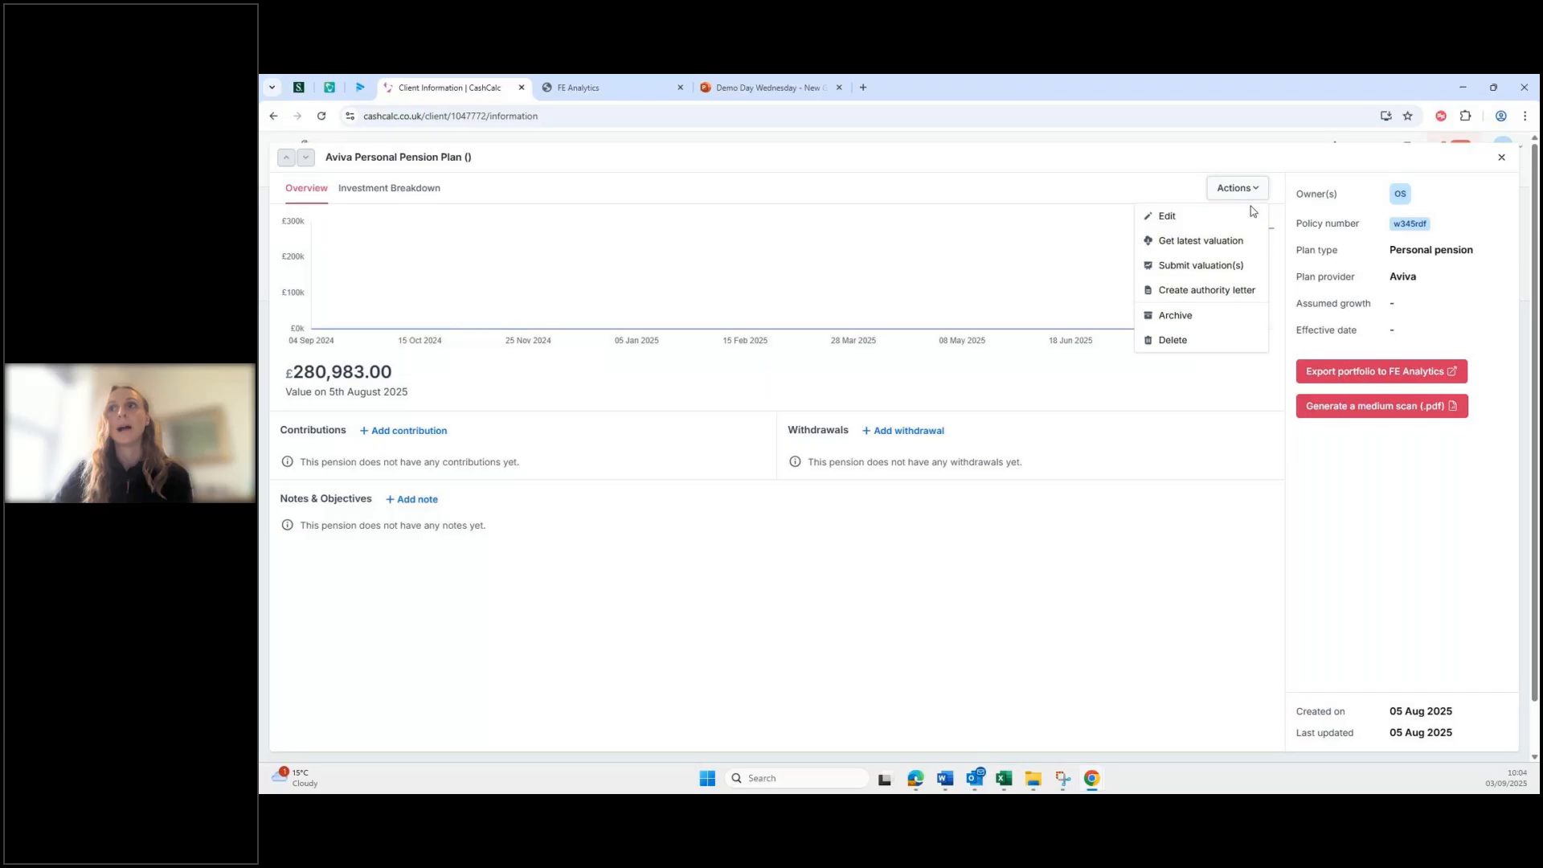
click(994, 232)
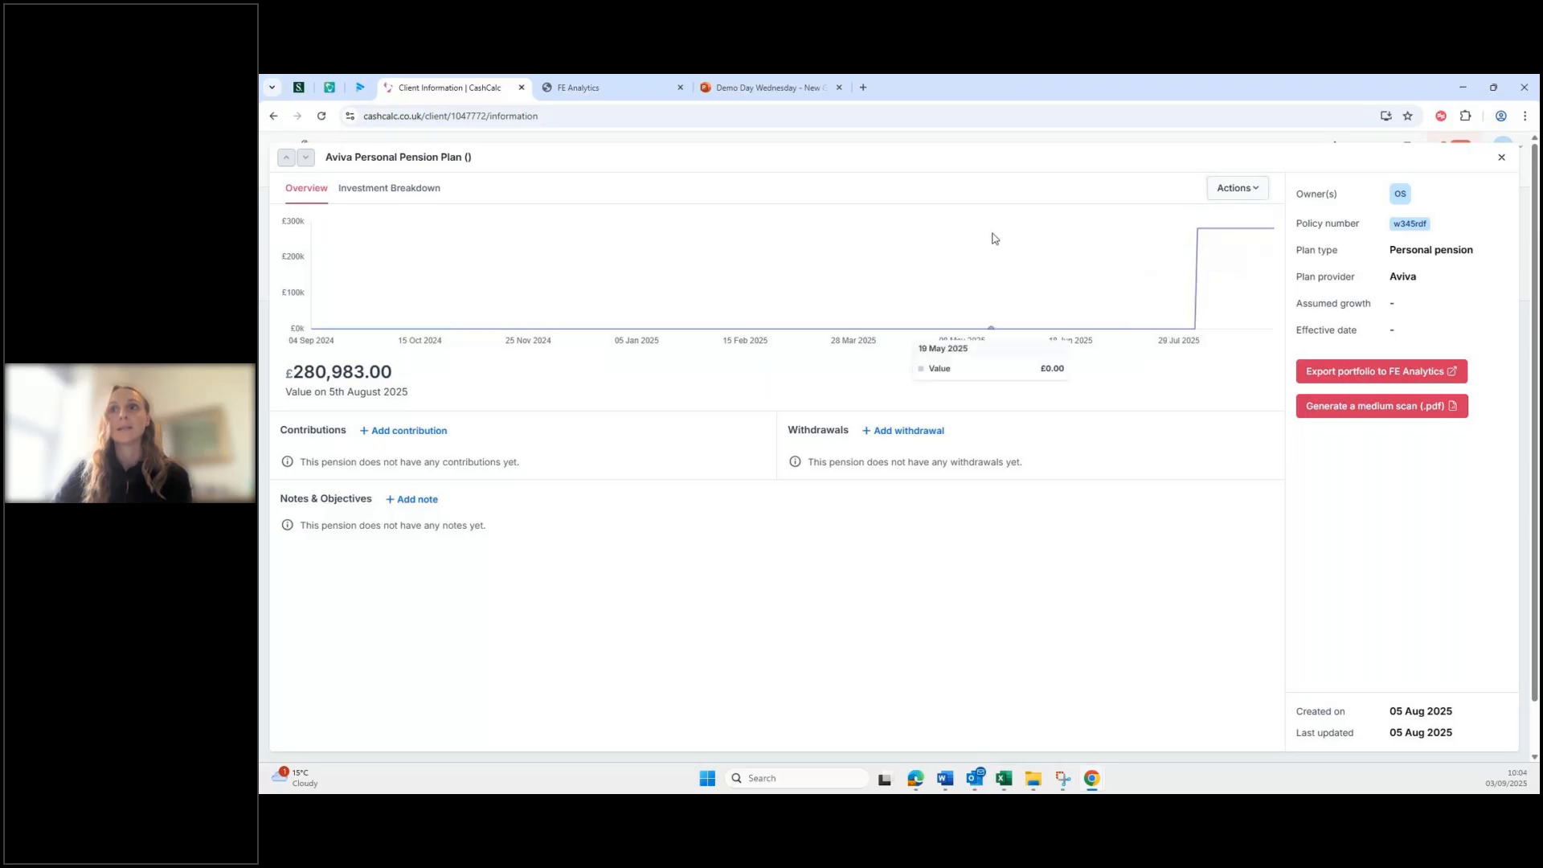
click(379, 193)
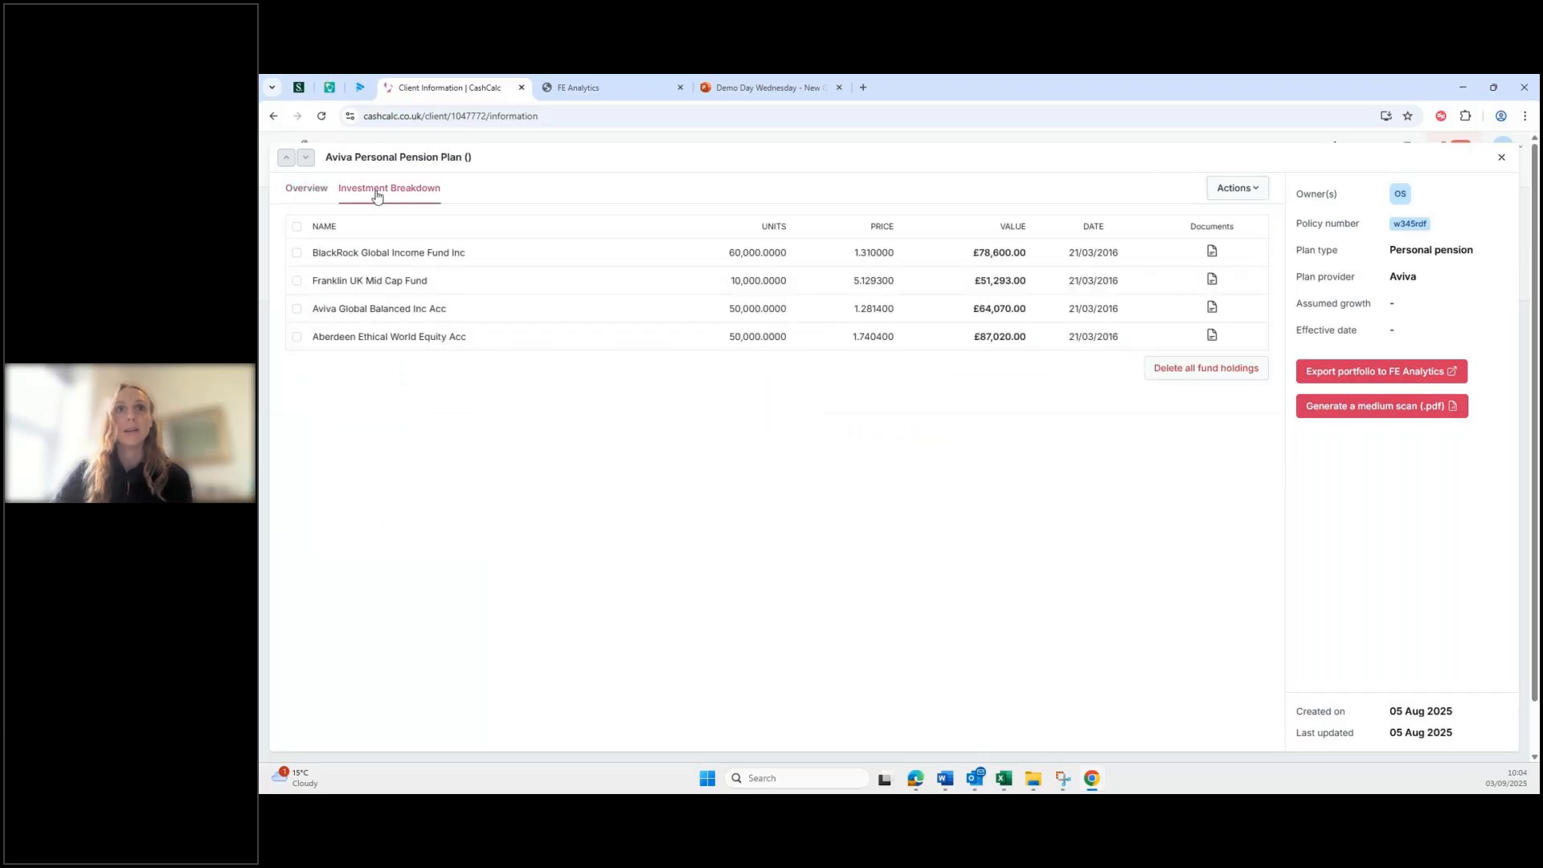
click(1212, 253)
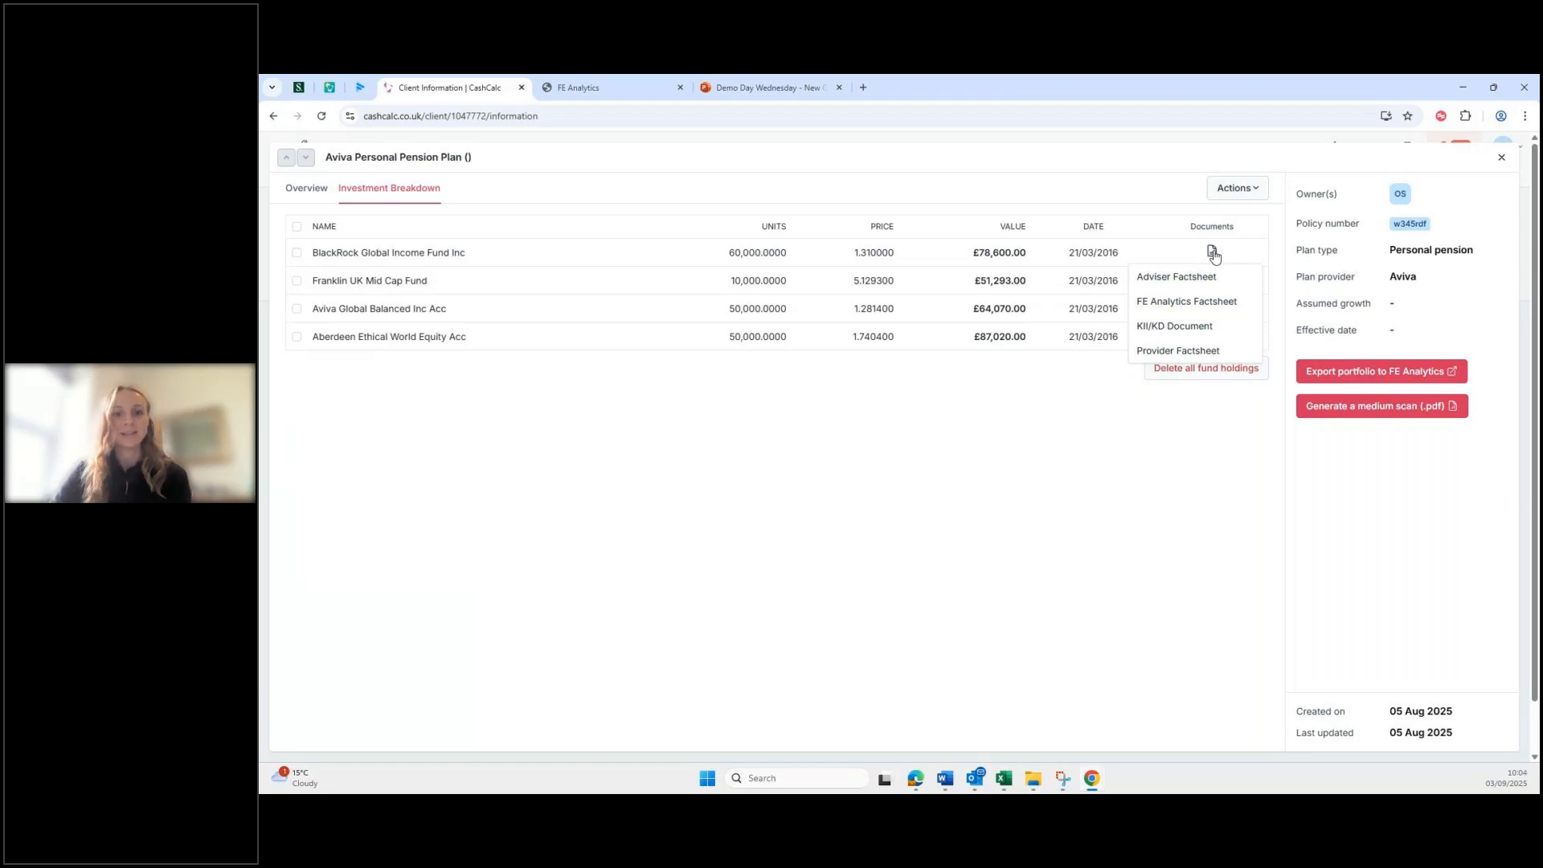
click(1010, 575)
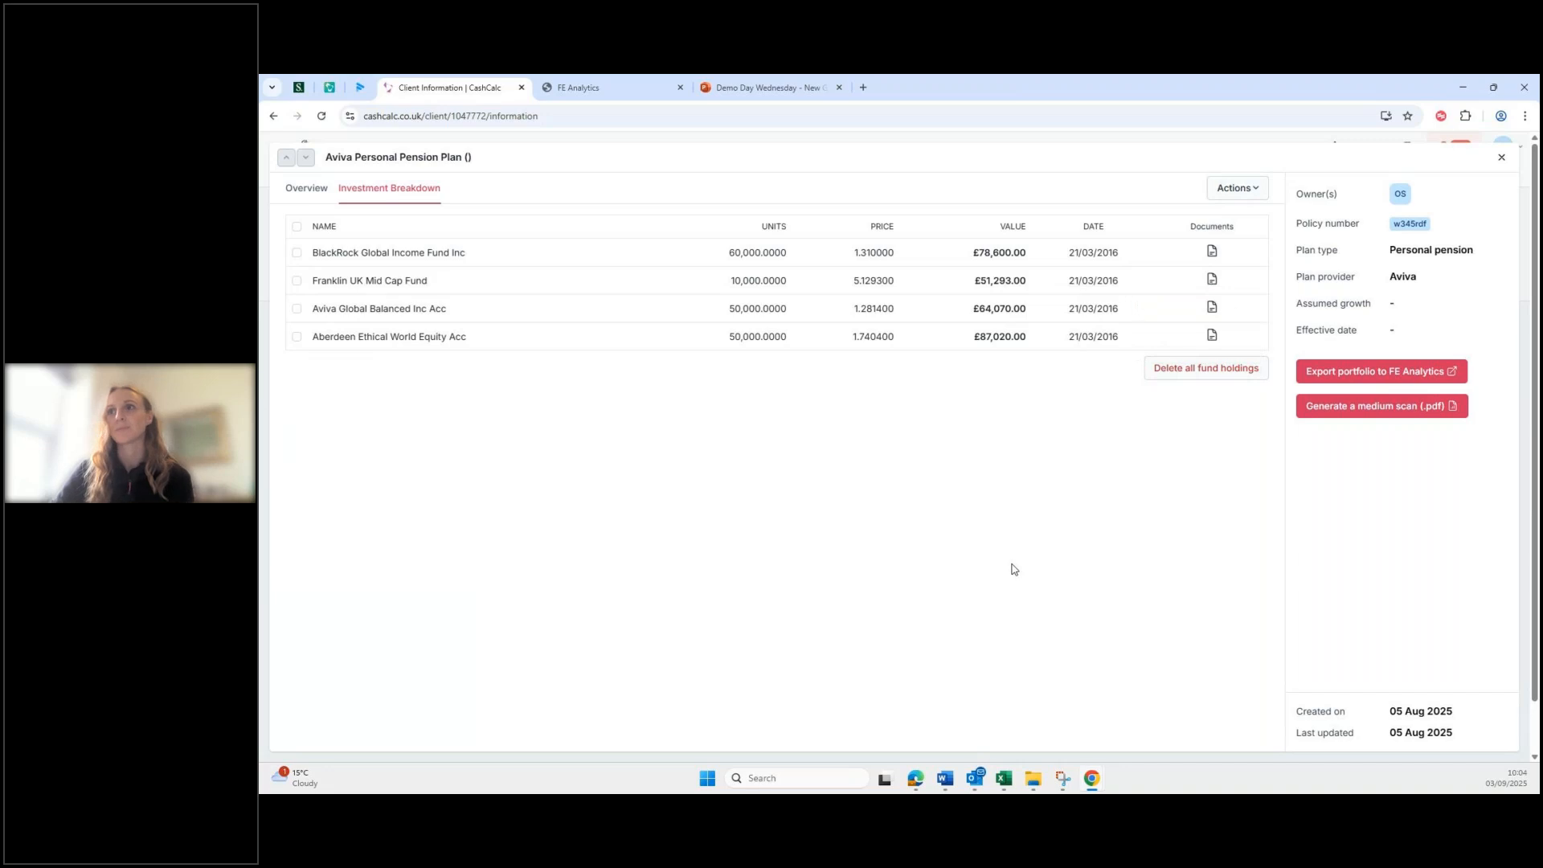
click(1367, 385)
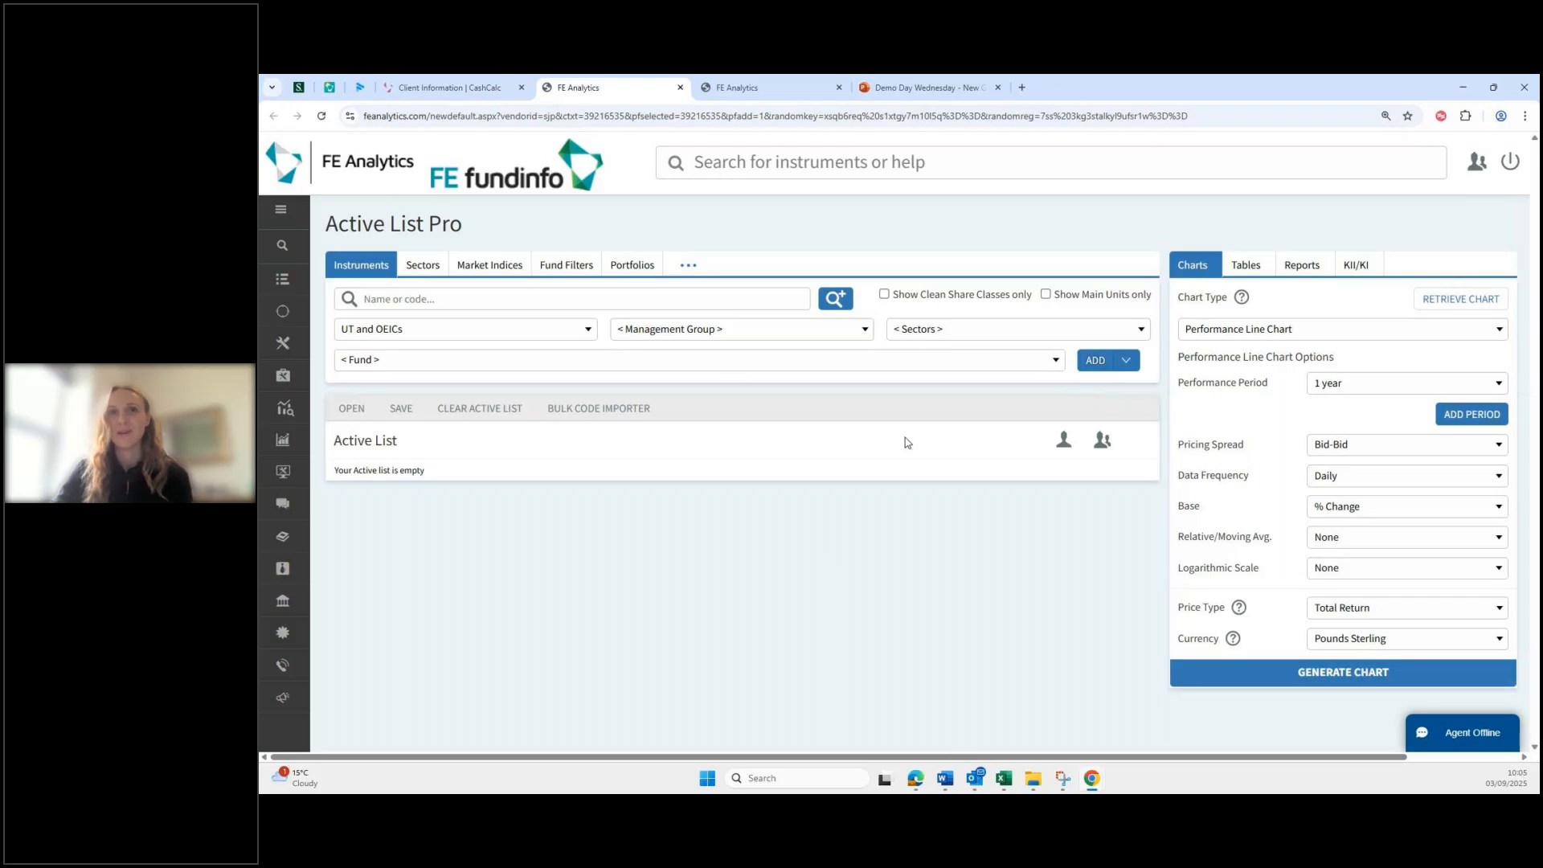
Step: Re-export the Aviva plan holdings from CashCalc to FE Analytics
click(459, 88)
click(1381, 376)
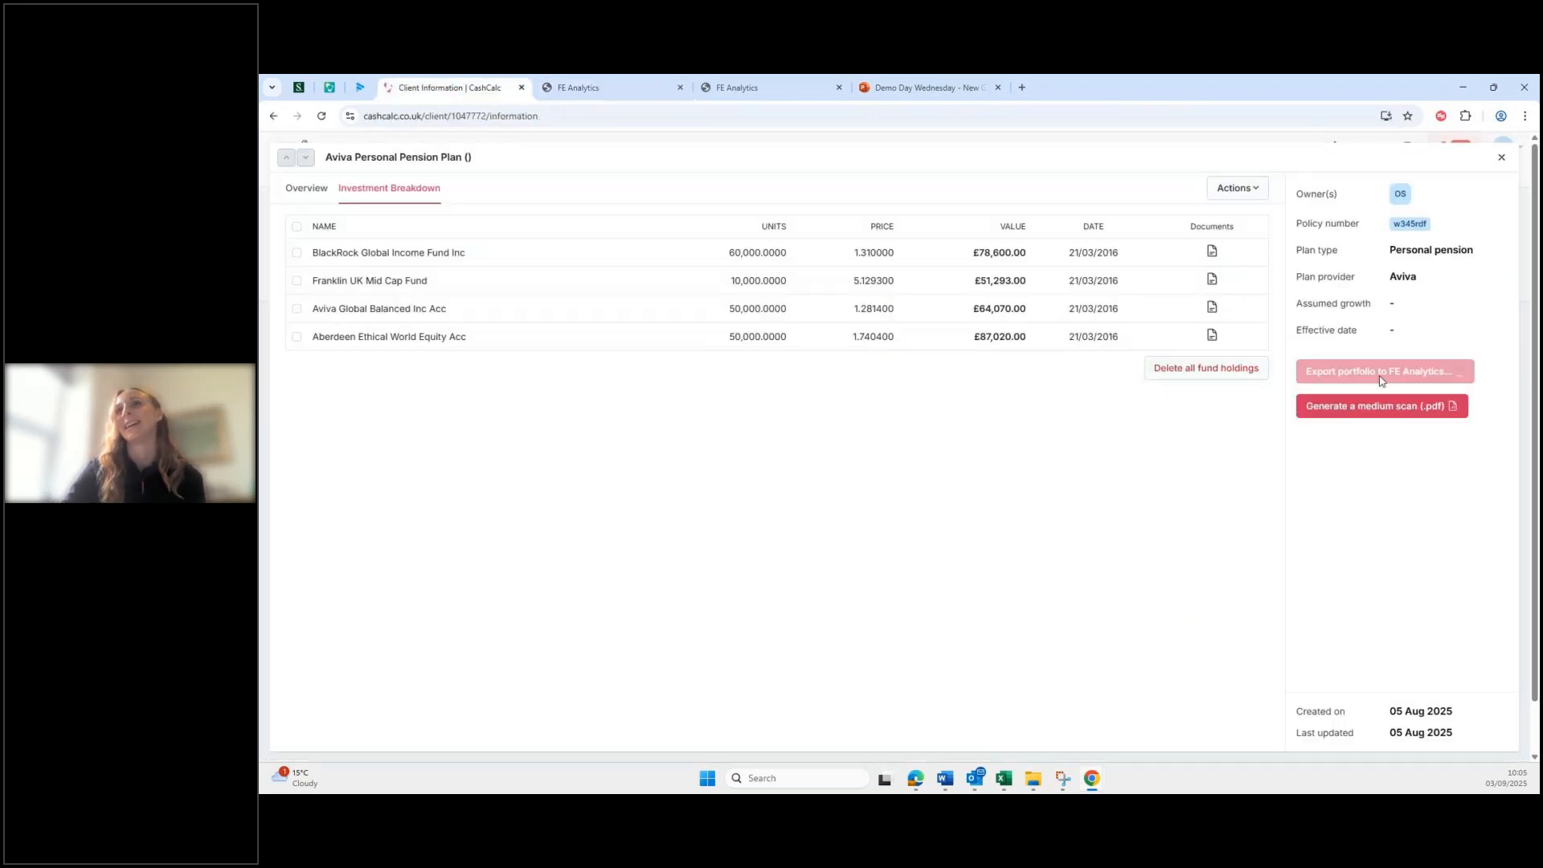
click(641, 88)
click(474, 88)
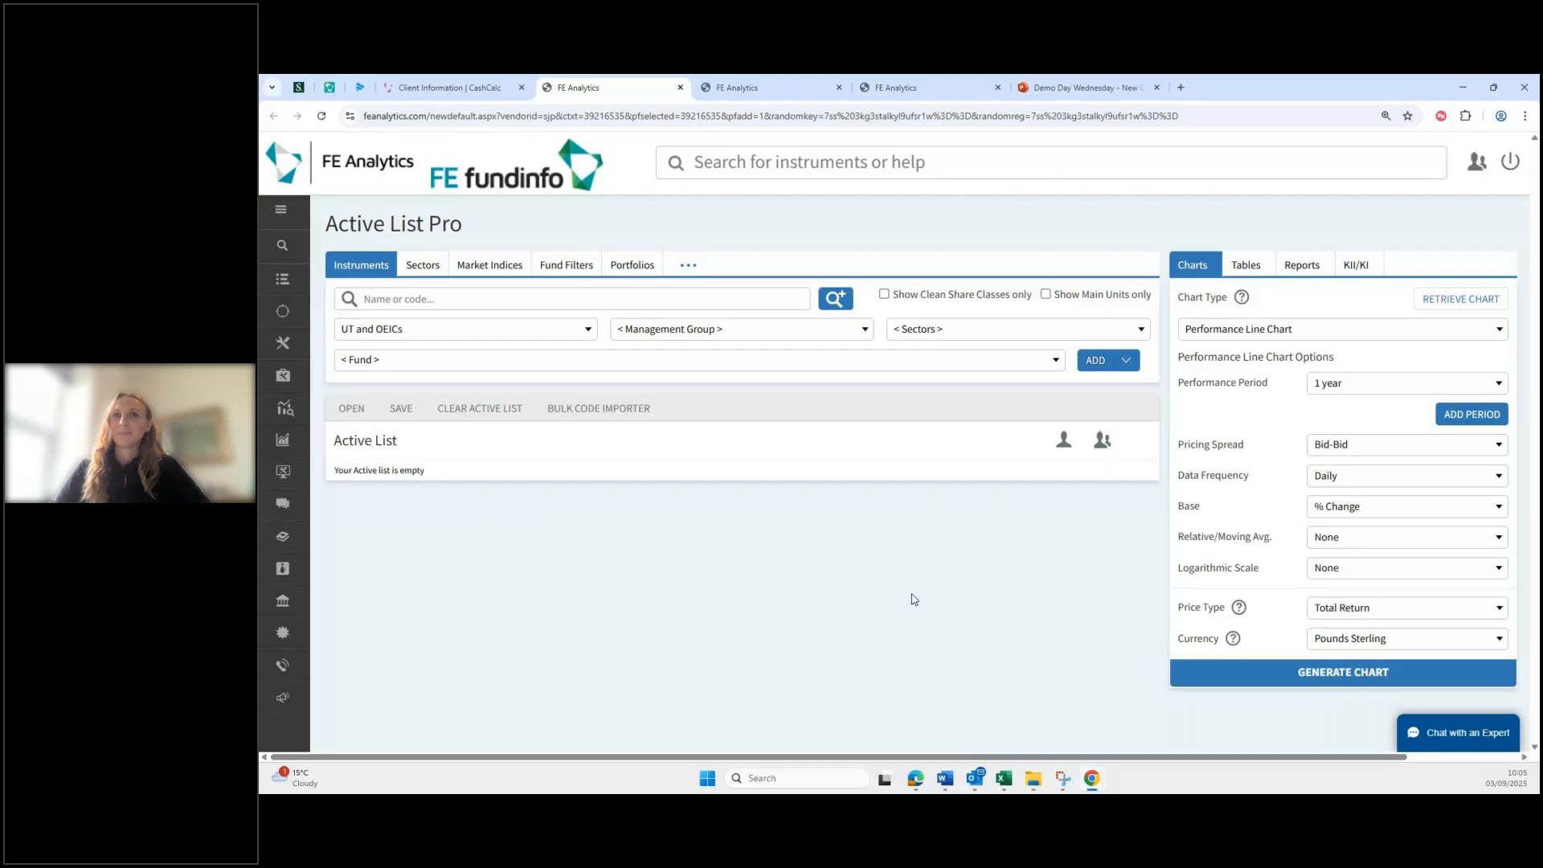
Step: Close the duplicate FE Analytics tabs, keeping one Active List Pro page
click(732, 90)
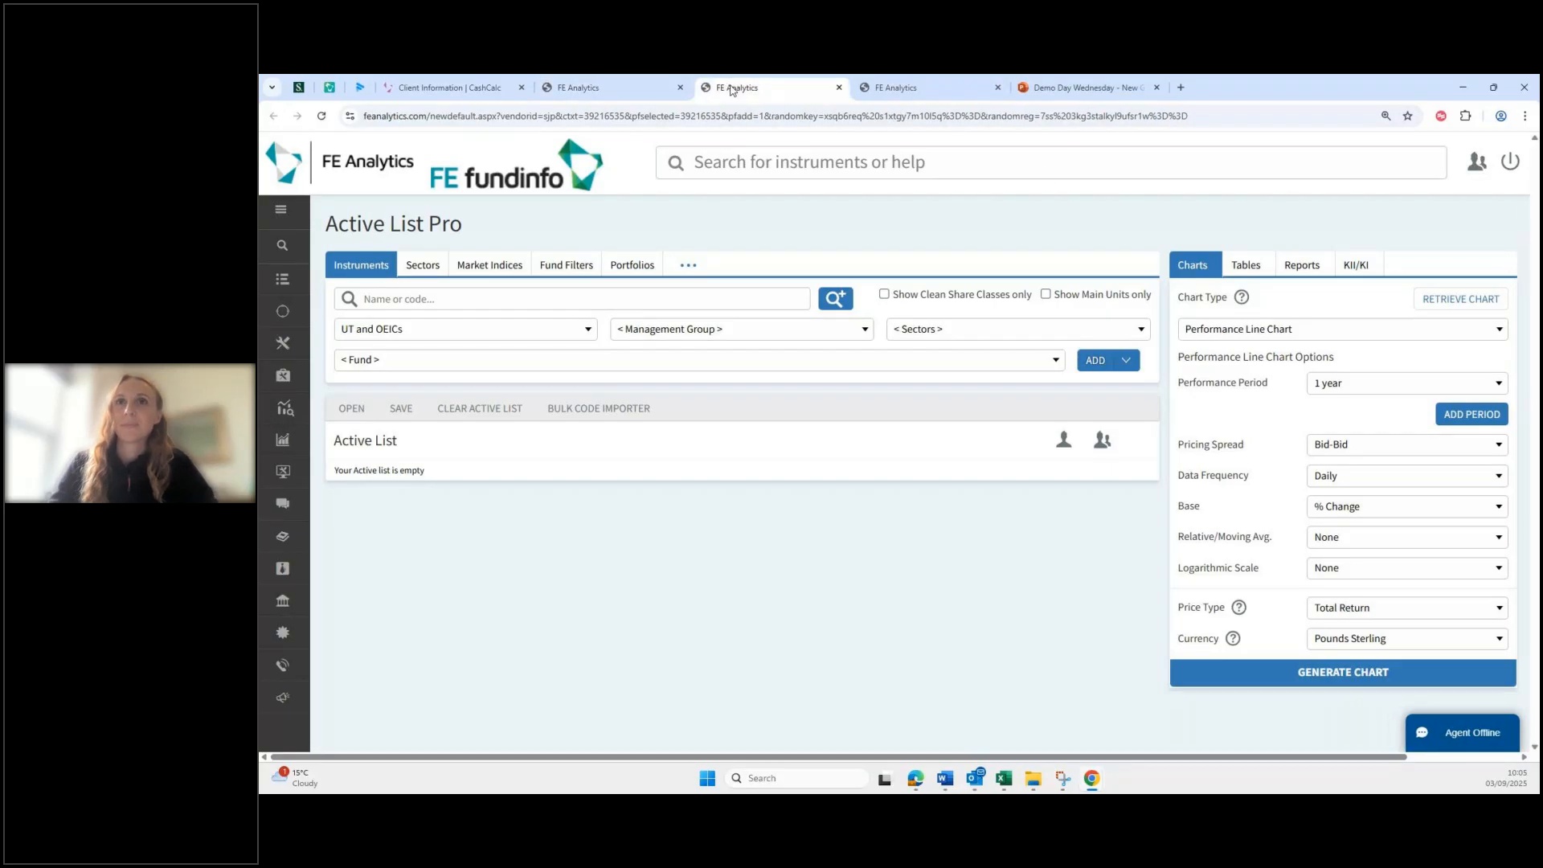
click(840, 88)
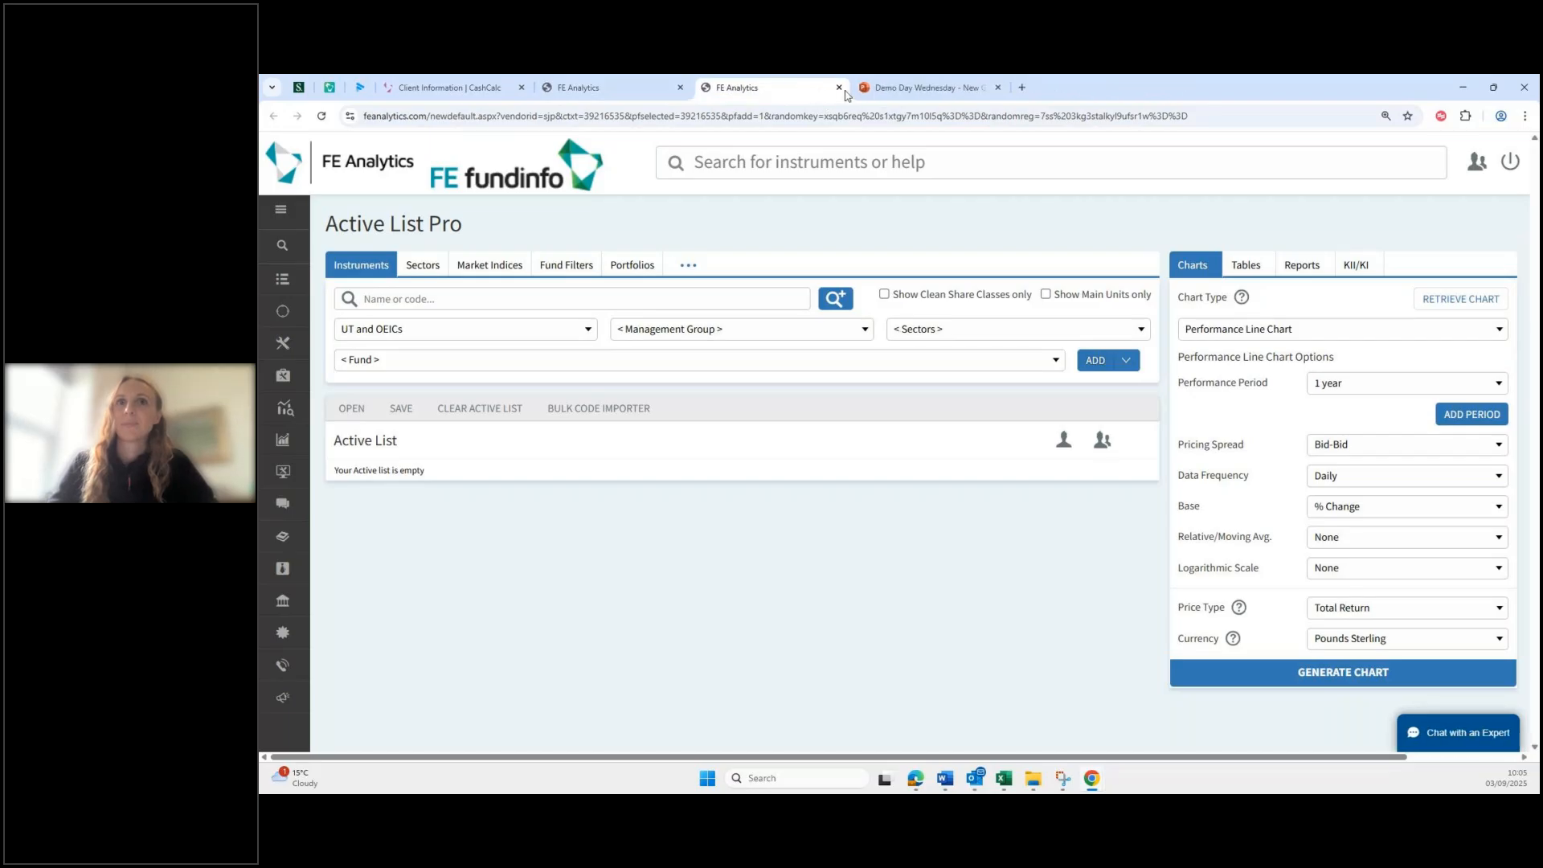
click(840, 89)
click(593, 90)
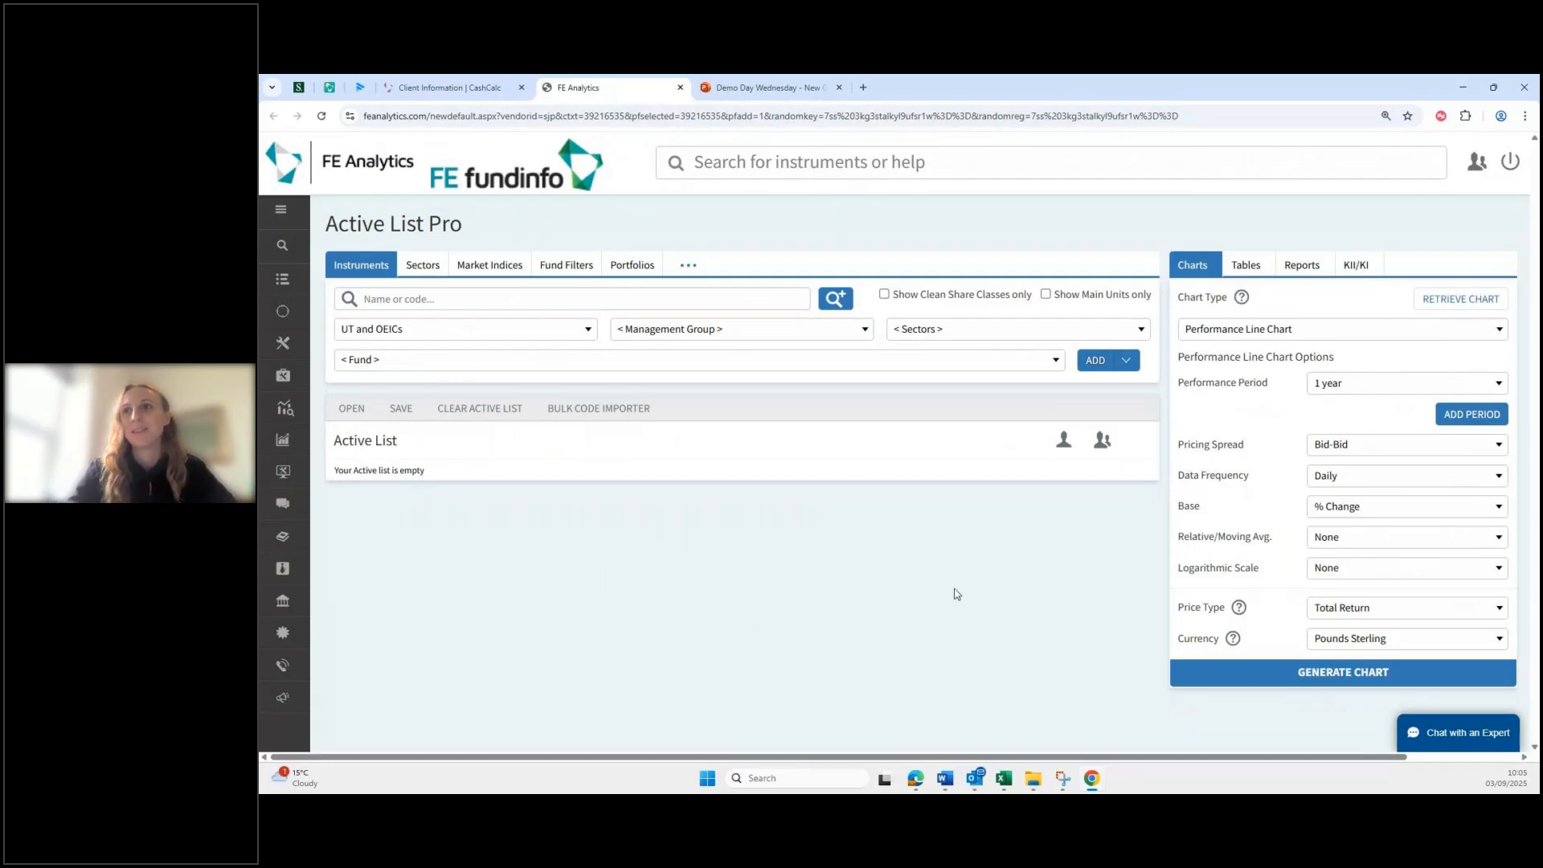
click(506, 299)
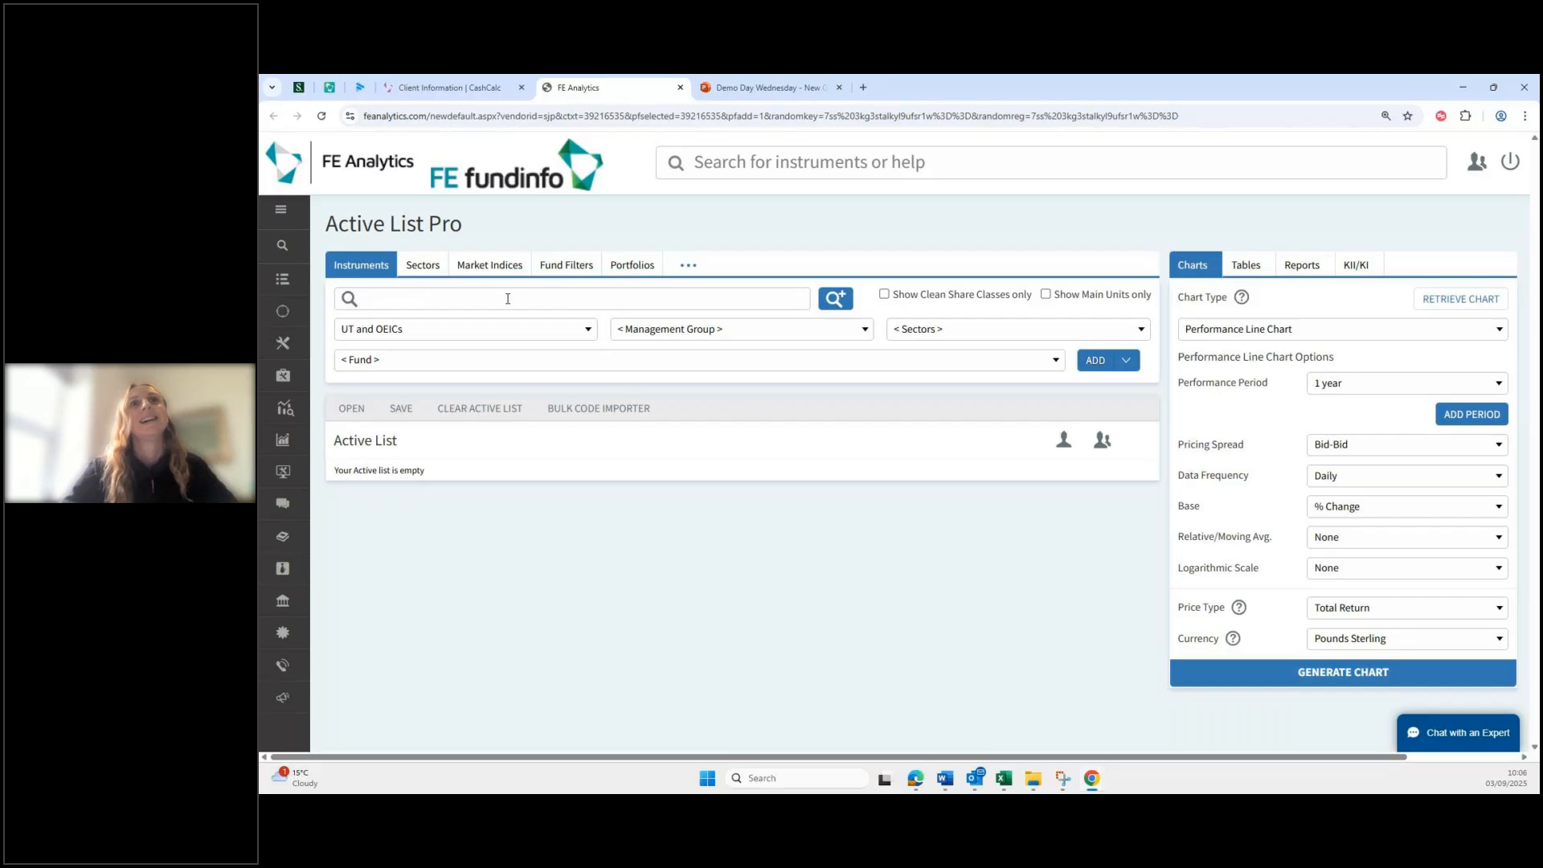
Step: Start a new portfolio in the maximized Portfolio Builder with abrdn Fund Managers Limited selected
click(635, 264)
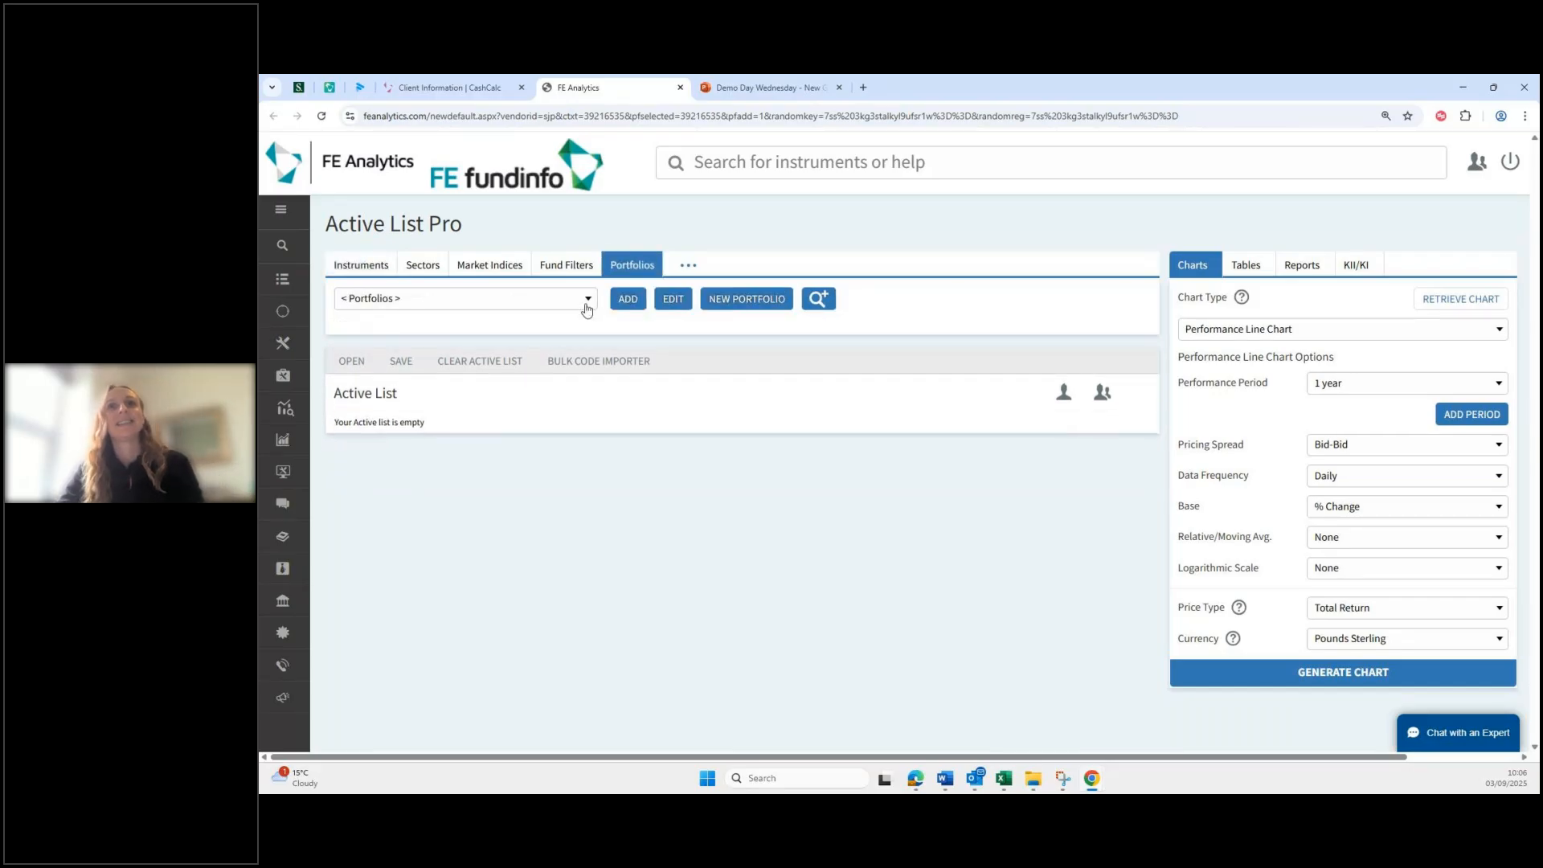
click(753, 309)
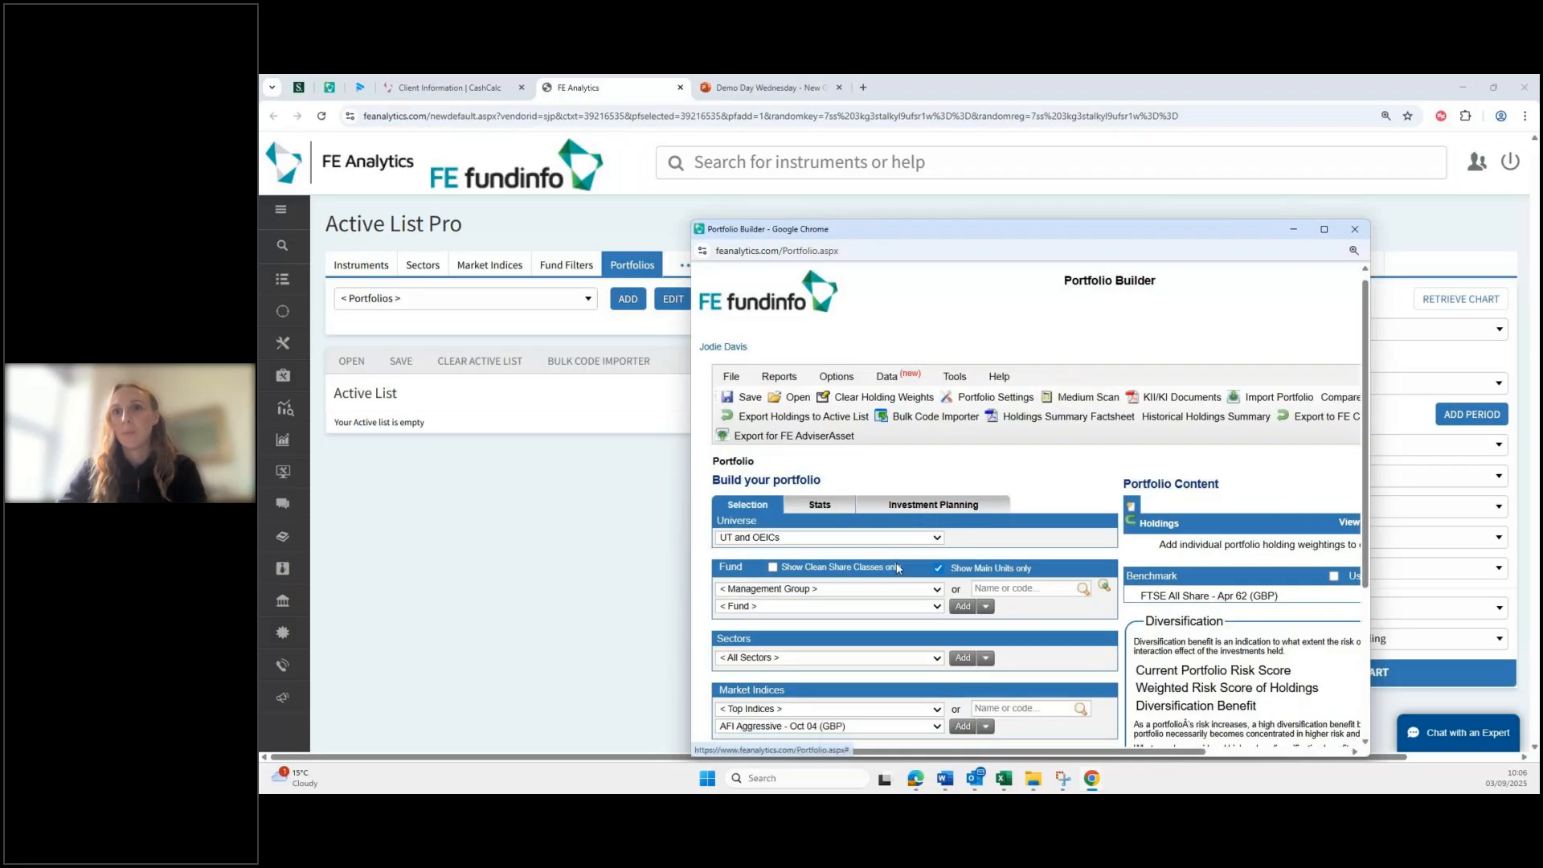
scroll(812, 487, down, 2)
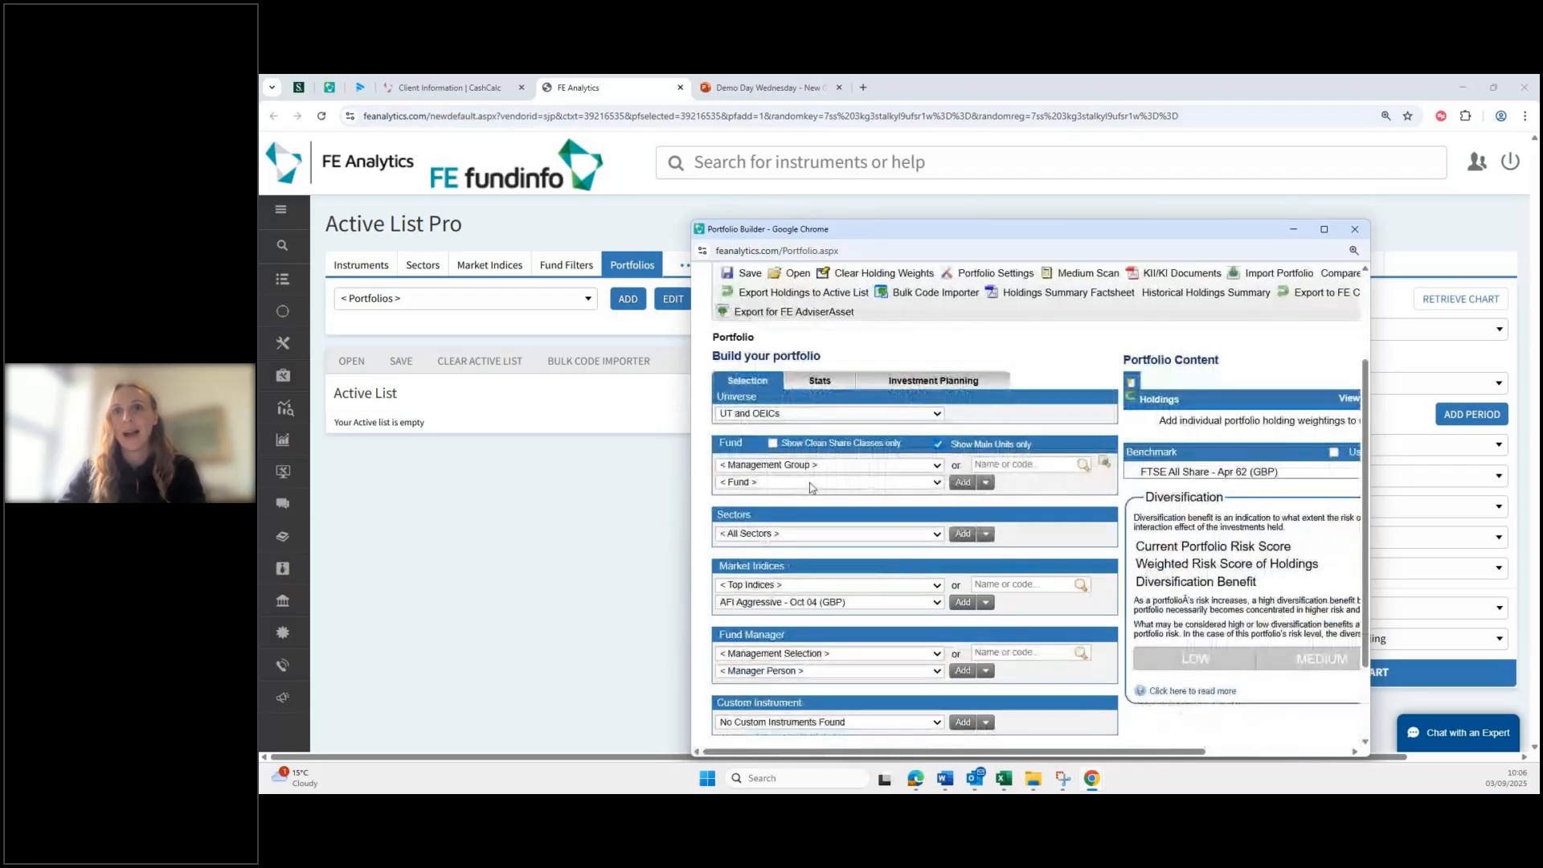
click(811, 485)
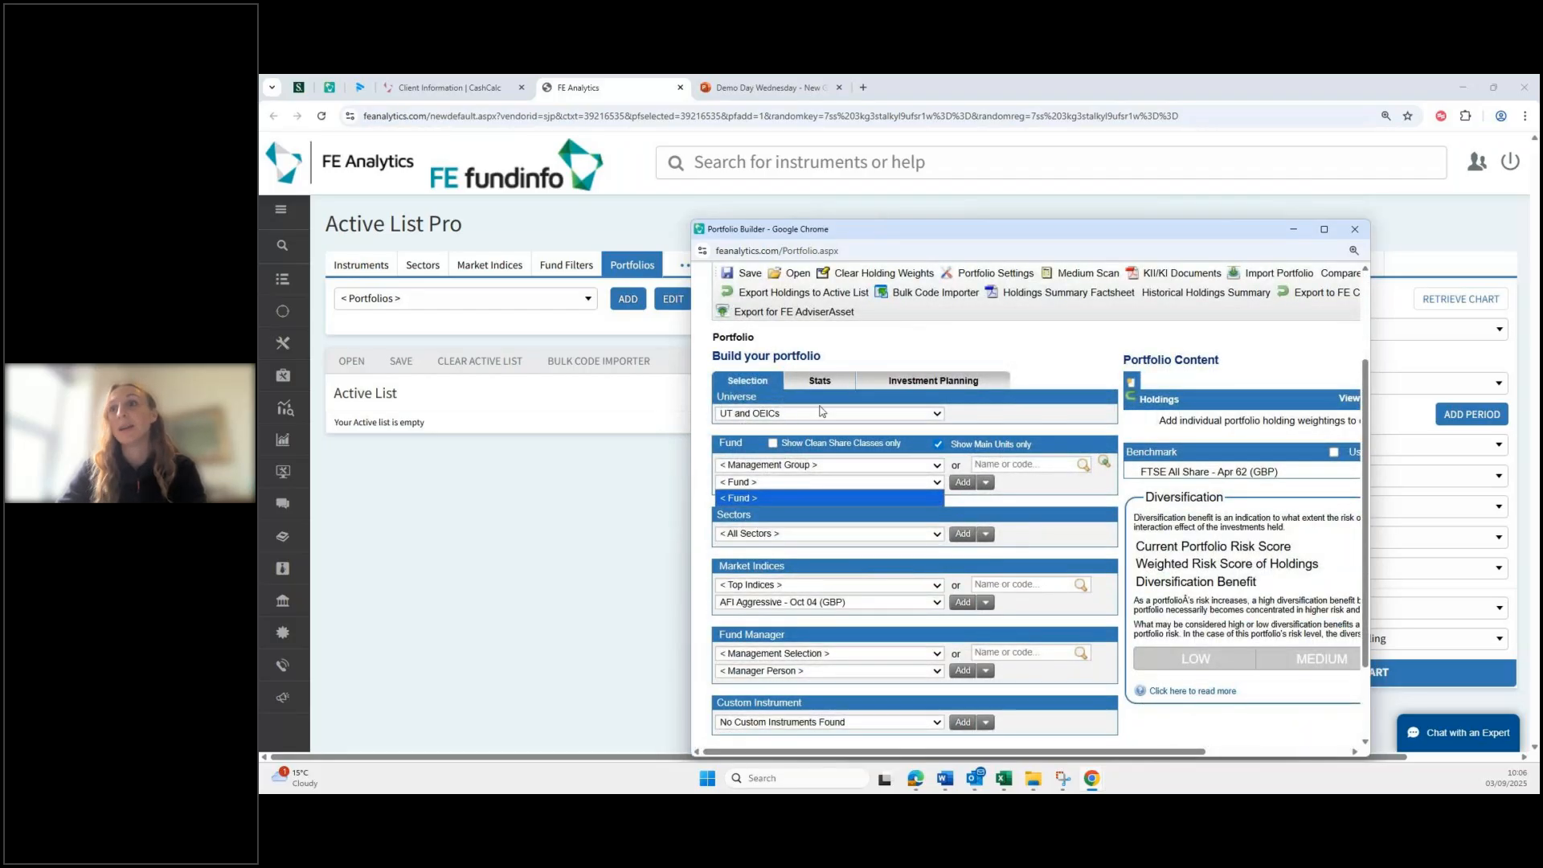
click(1325, 231)
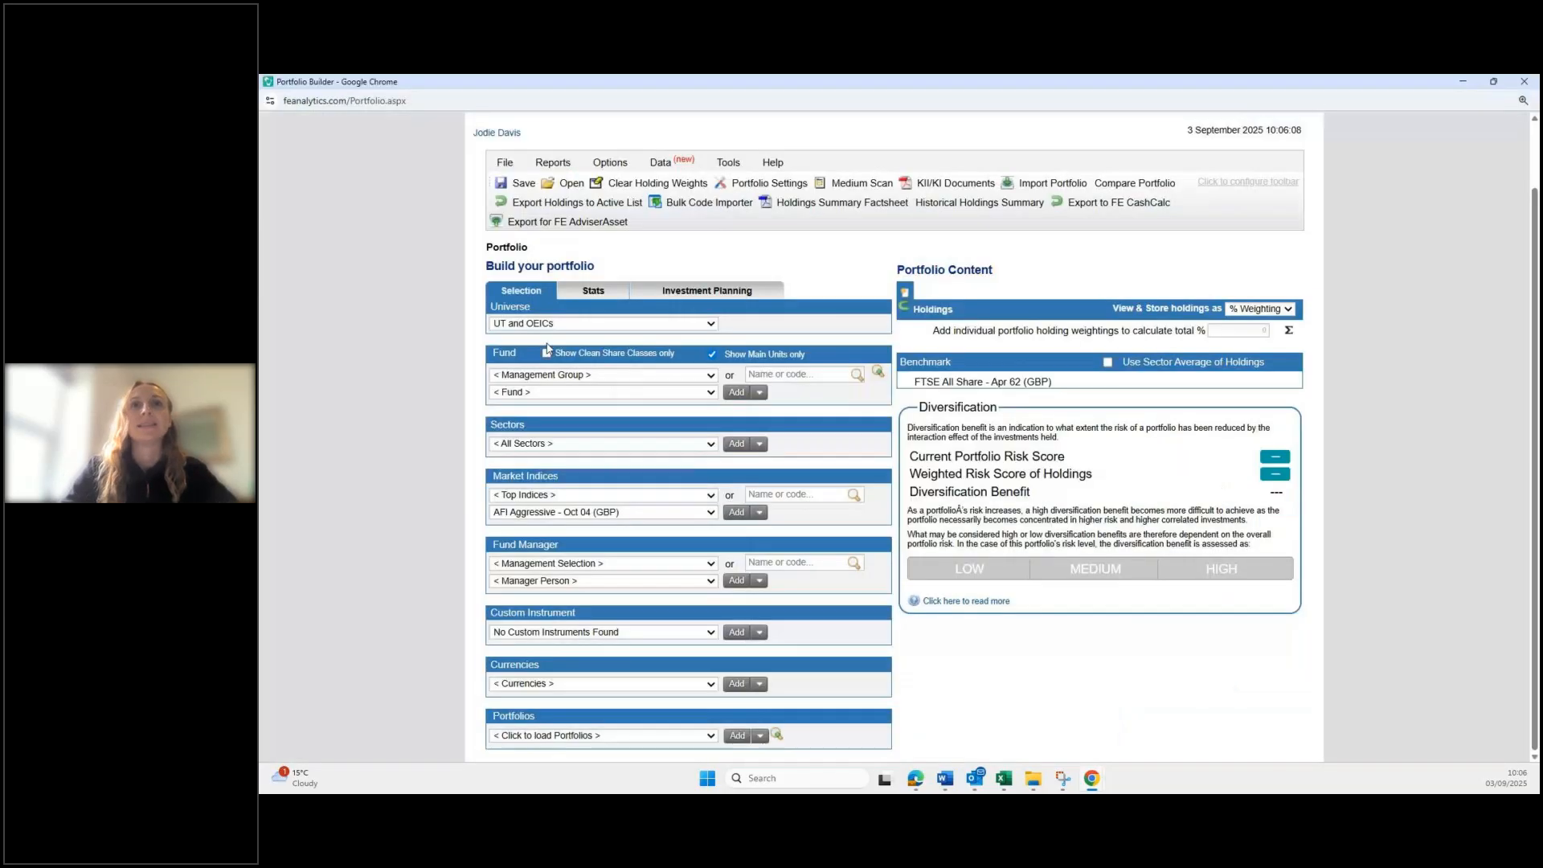
click(563, 375)
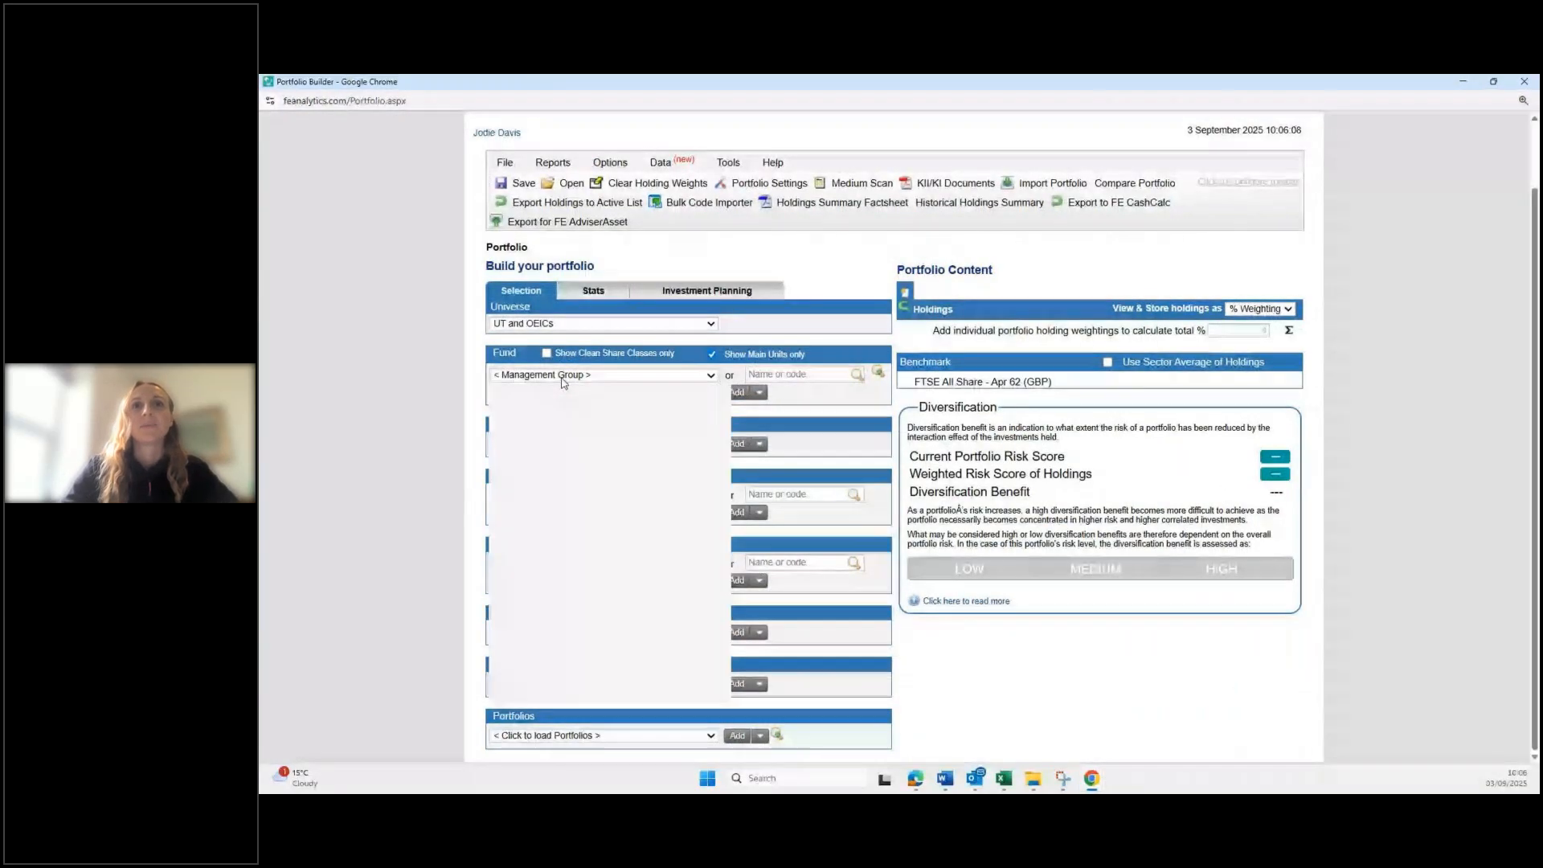
click(563, 487)
Step: Add Asia Pacific Equity, AAA Bond and Emerging Markets Equity Tracker, weighted equally to 100
click(570, 392)
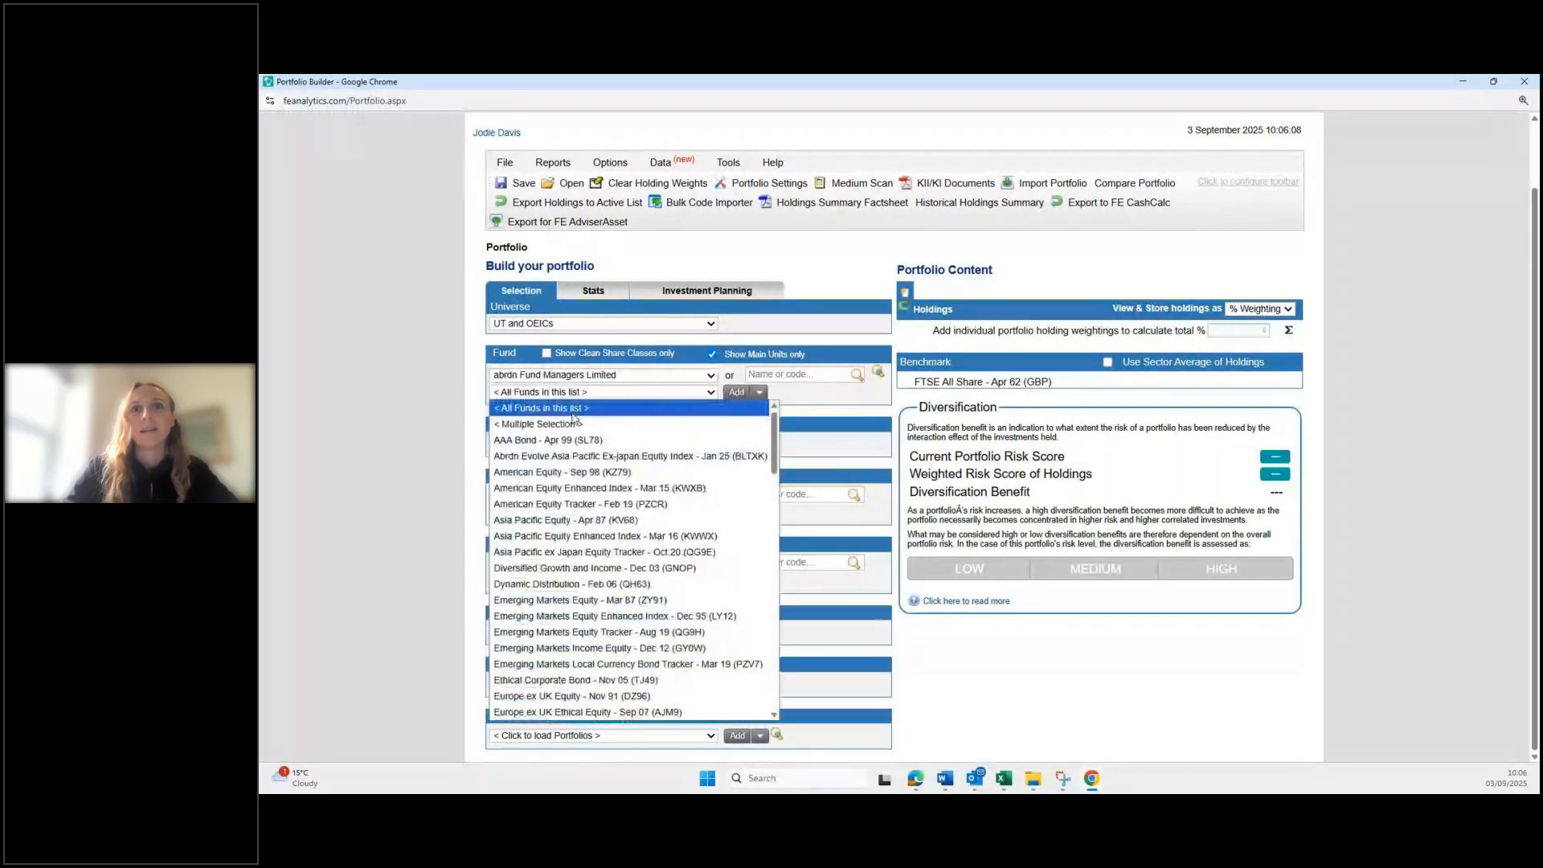
click(575, 522)
click(736, 392)
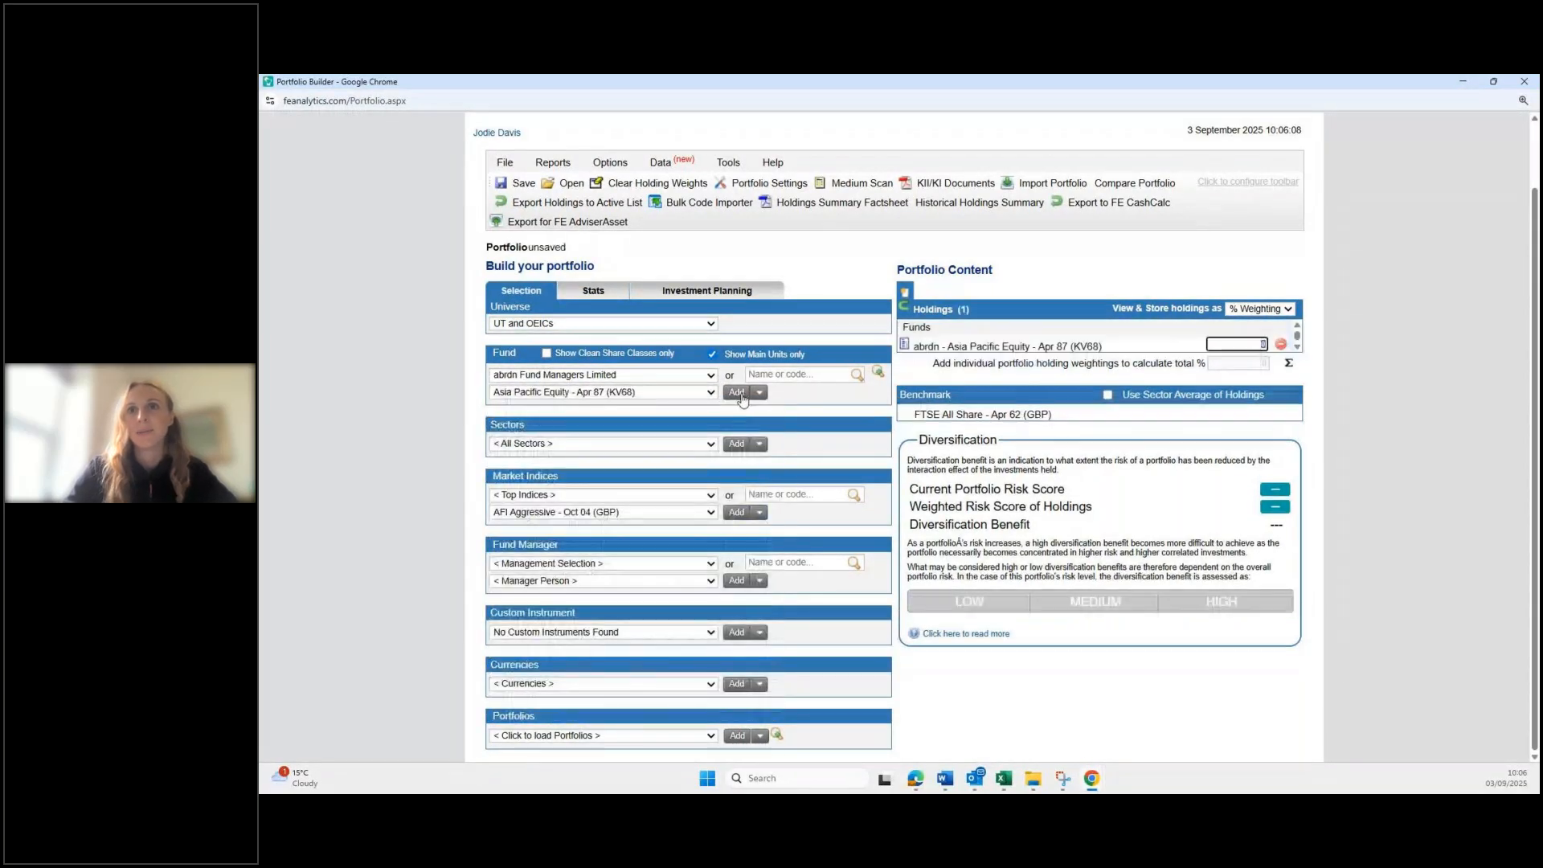
click(674, 390)
click(627, 447)
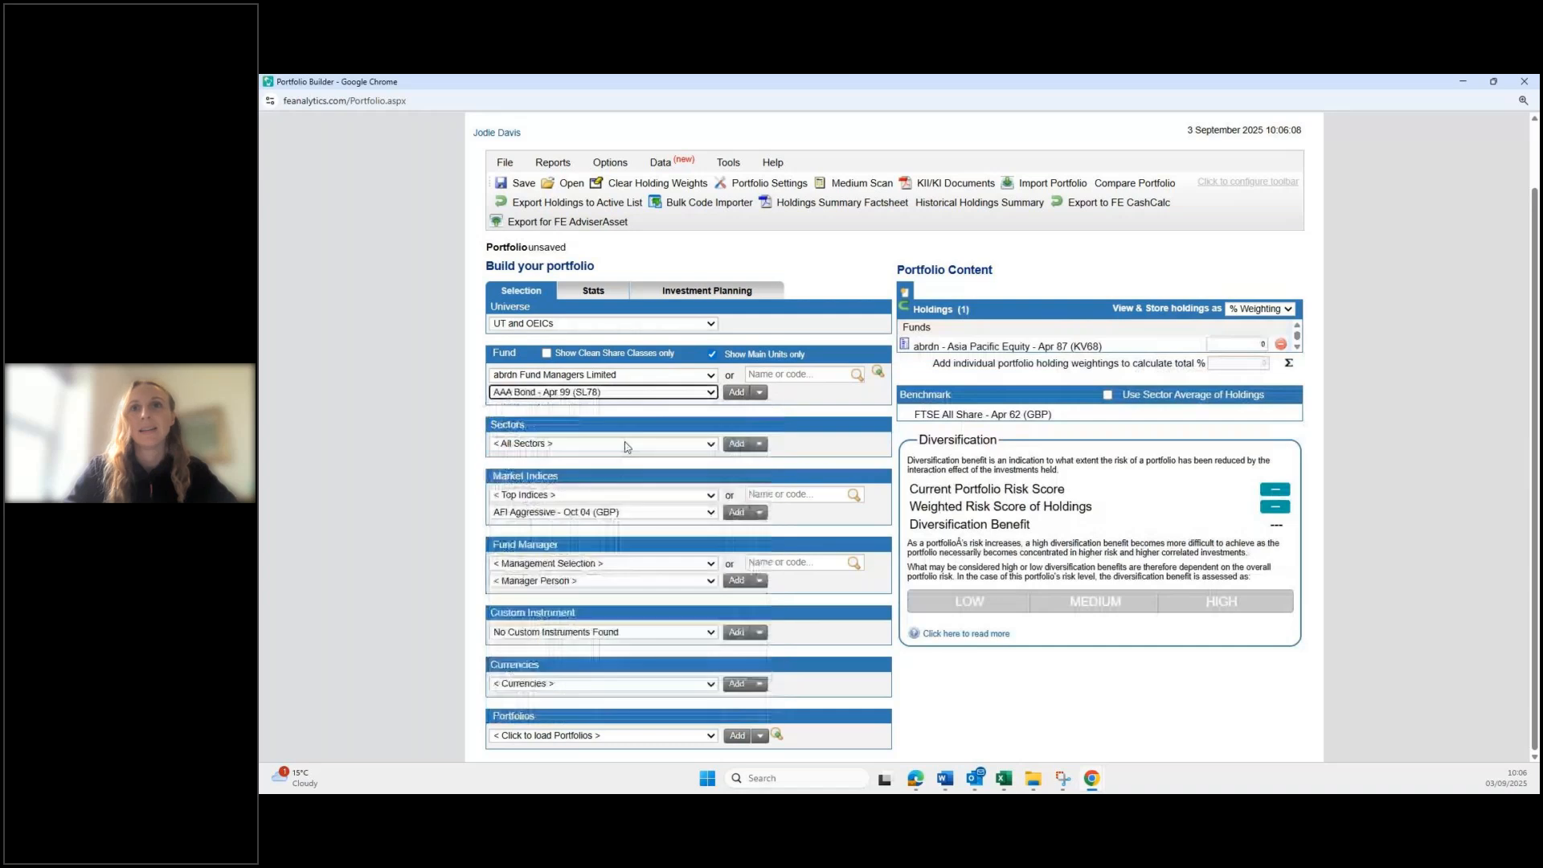
click(736, 392)
click(674, 393)
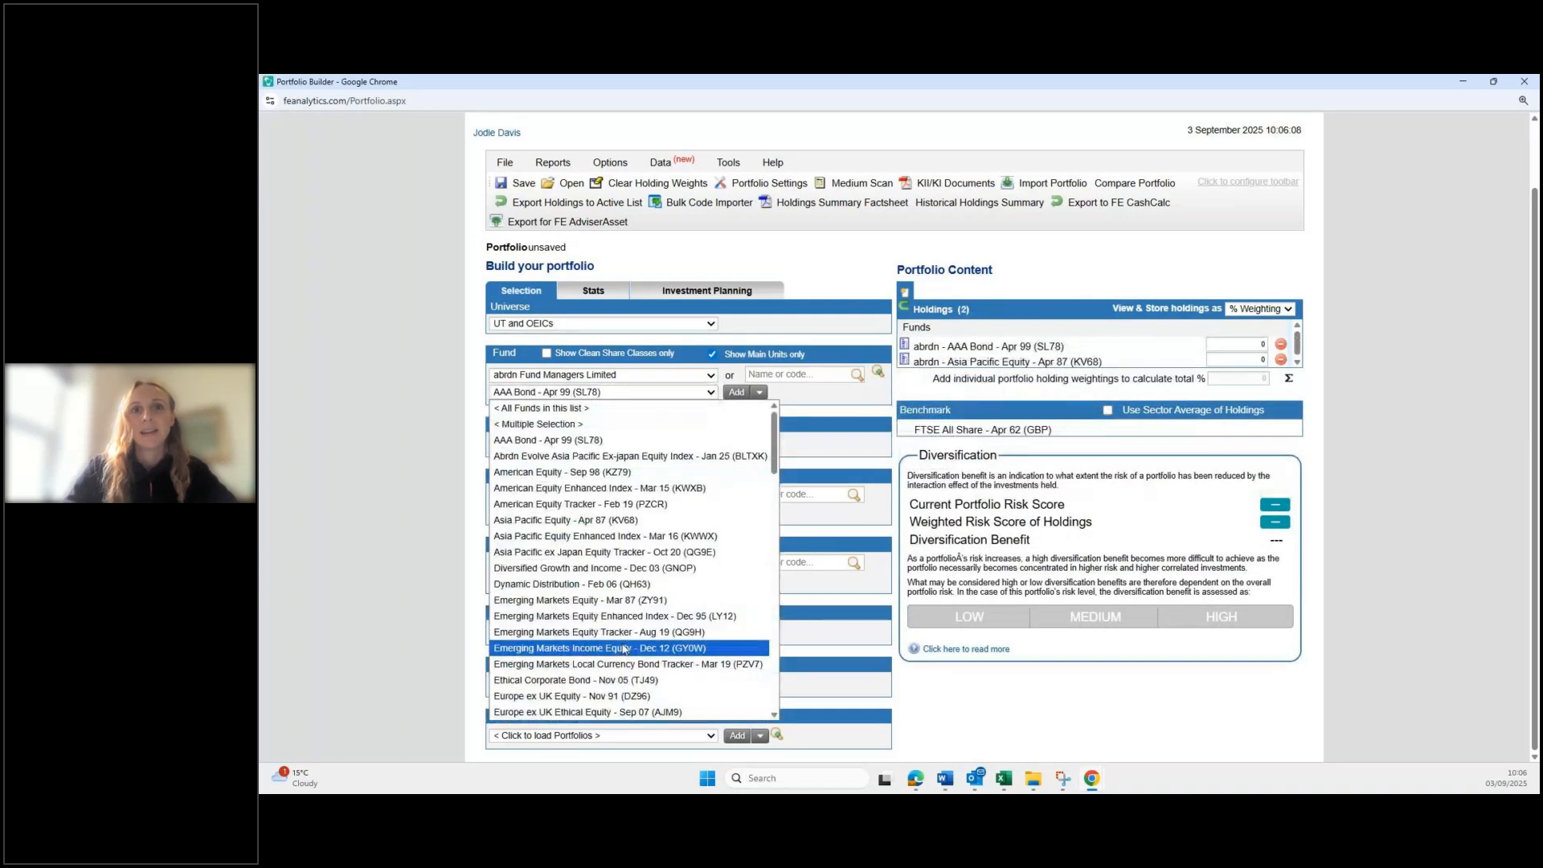
click(624, 633)
click(736, 392)
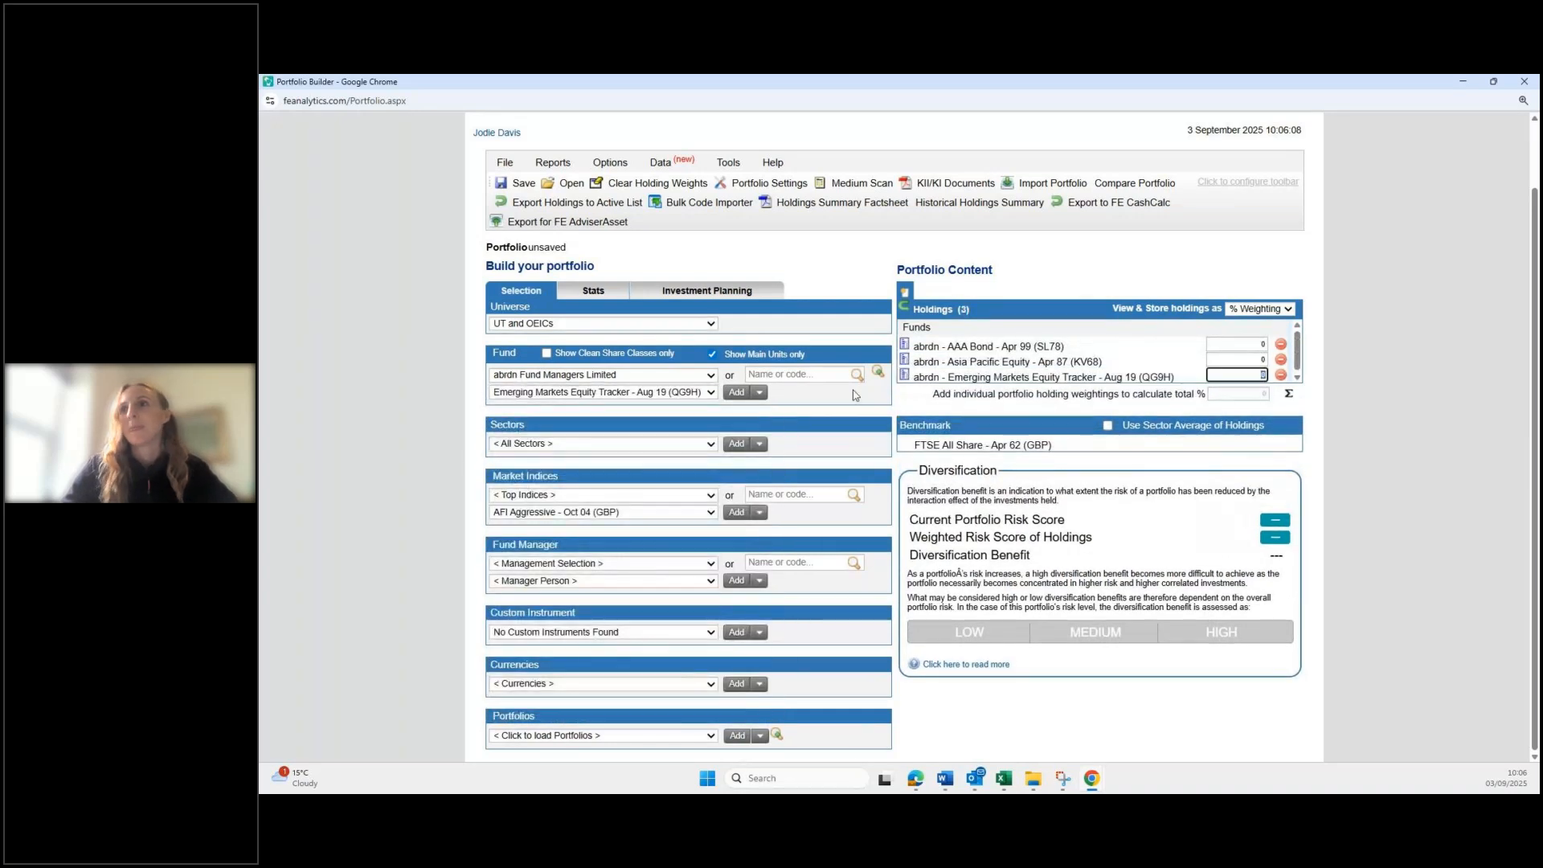
click(1288, 394)
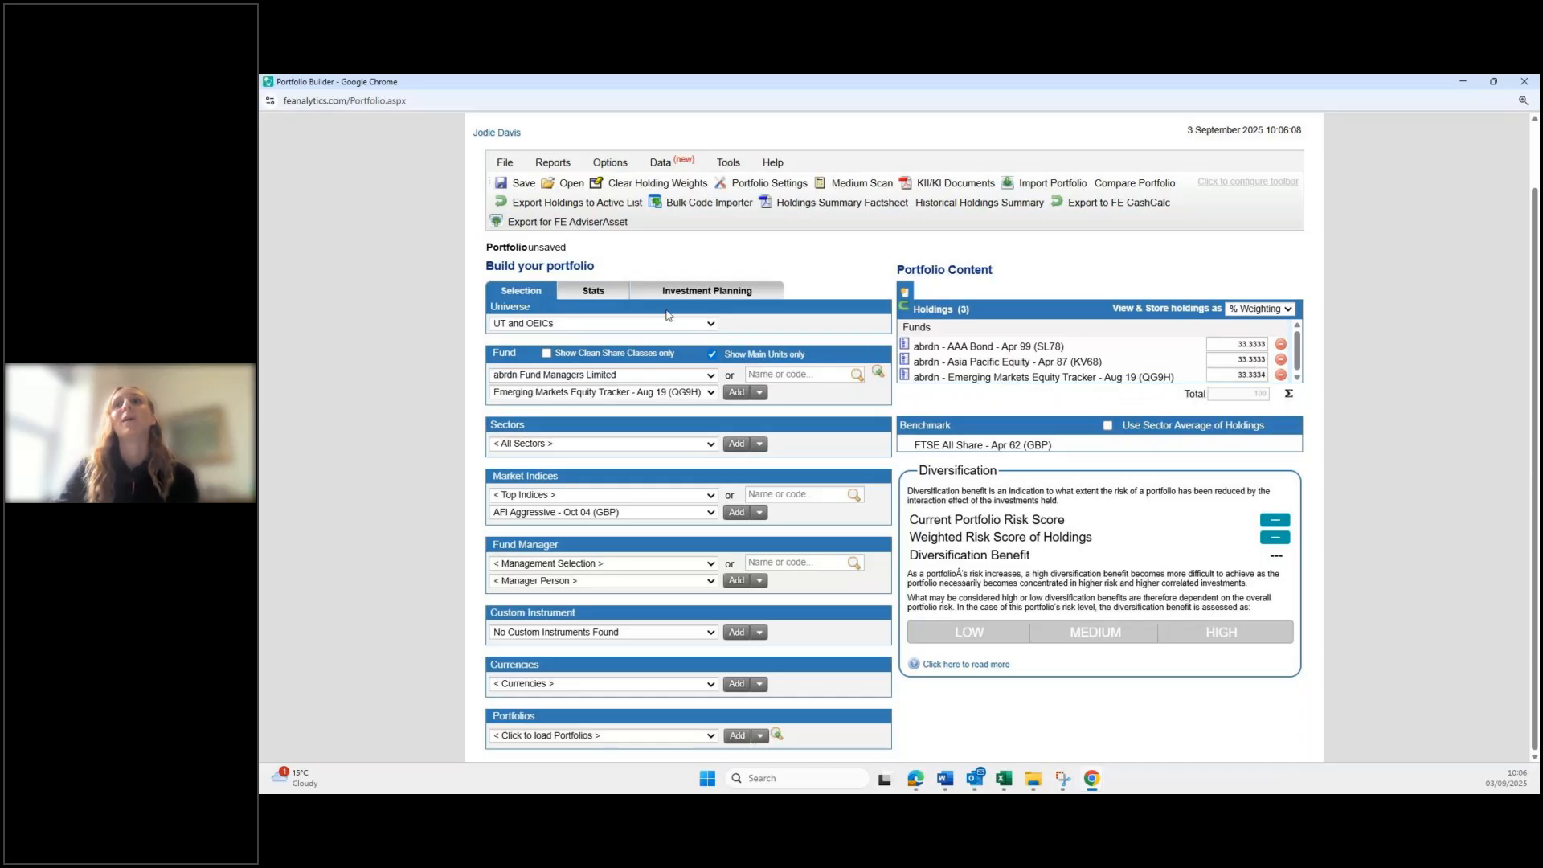
Step: Save the three-fund portfolio as the client's SIPP and close the builder
click(502, 191)
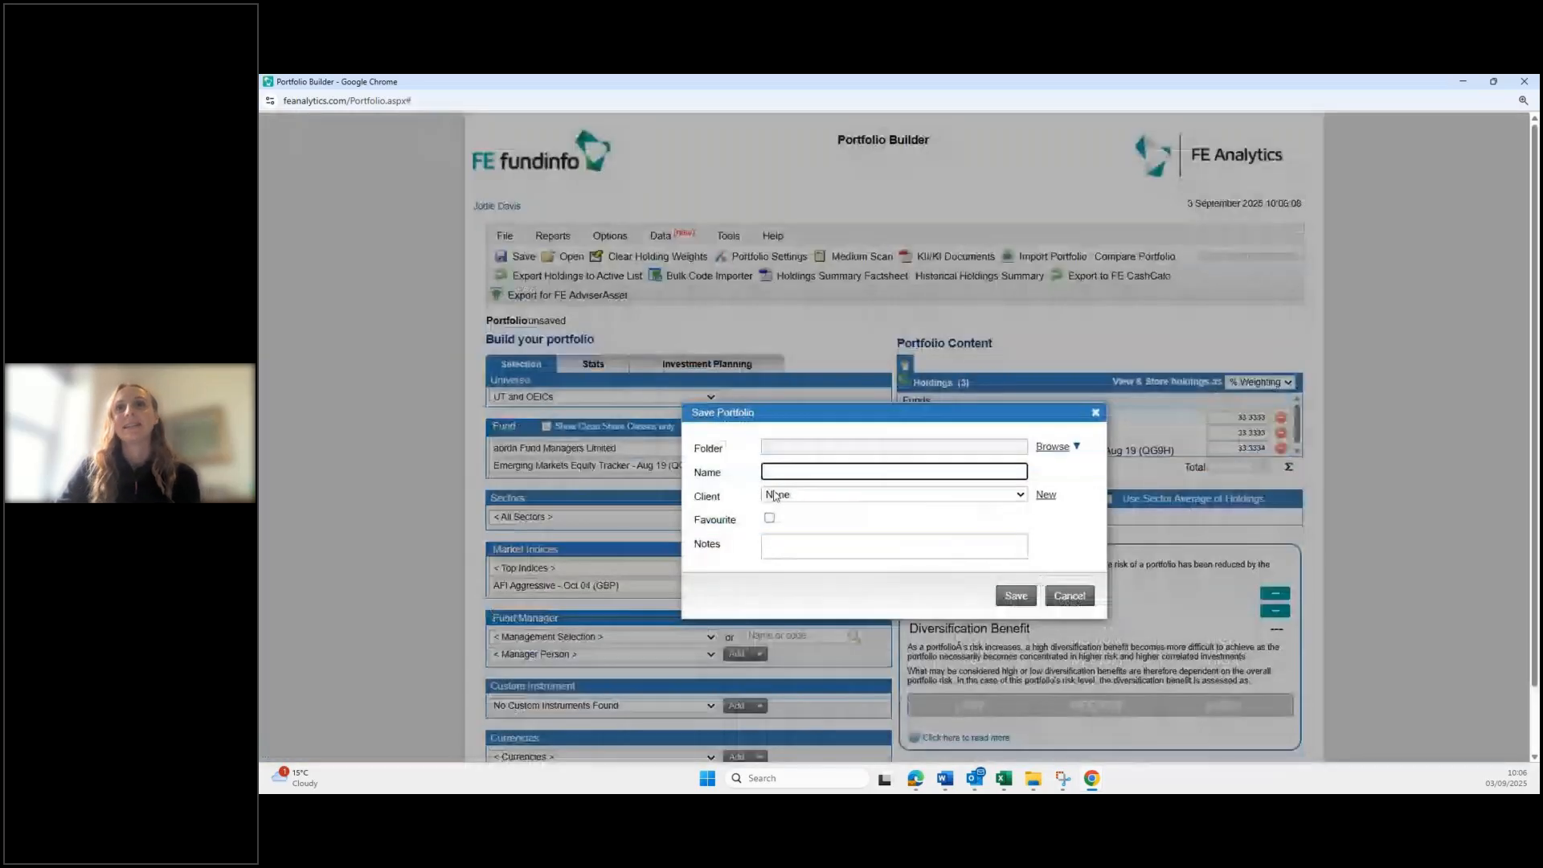
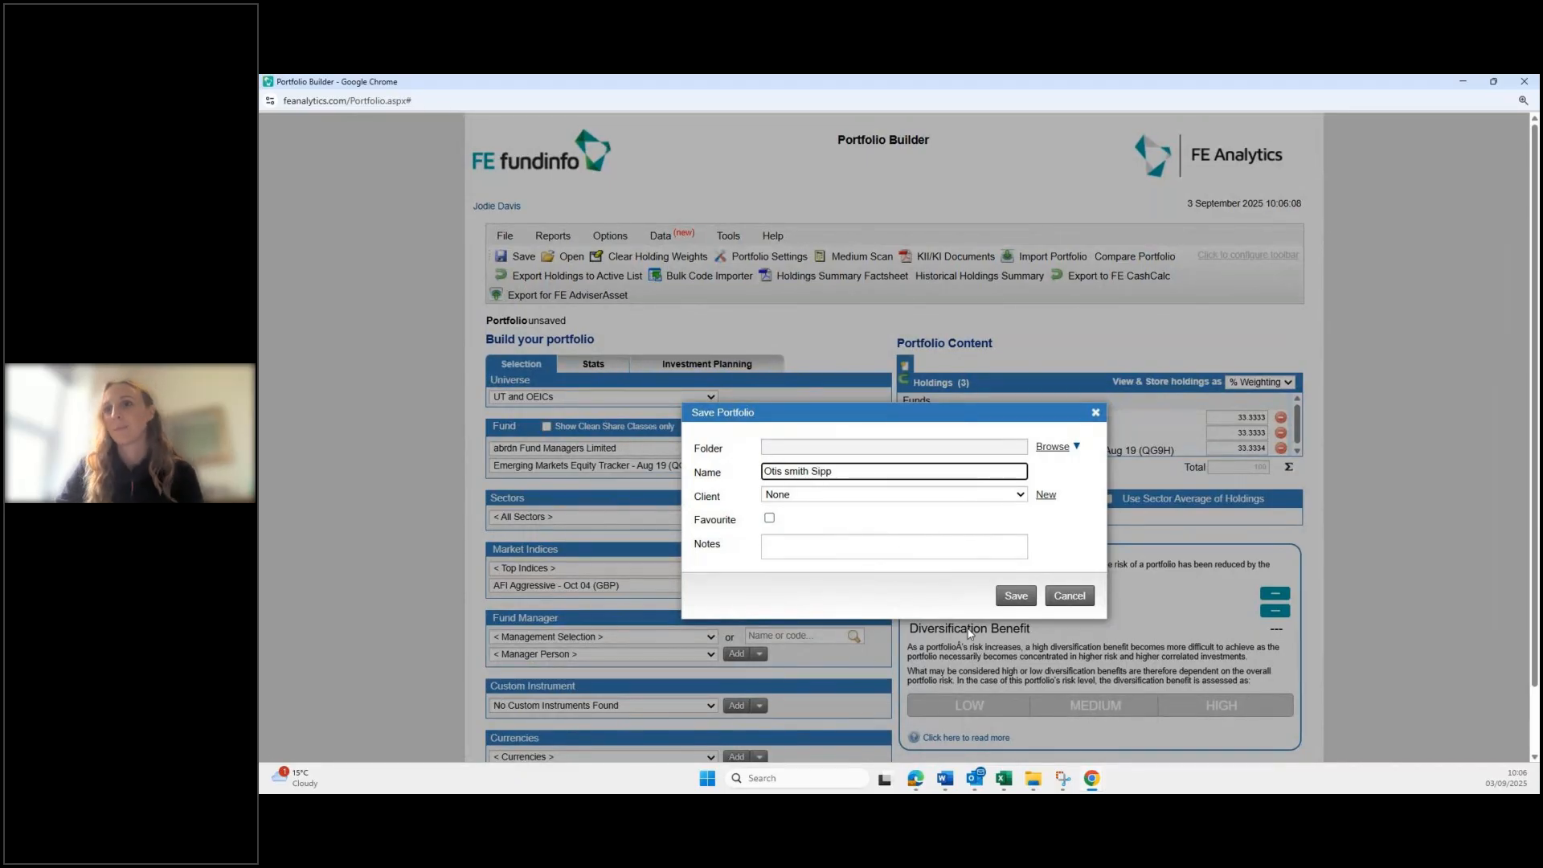
click(1018, 596)
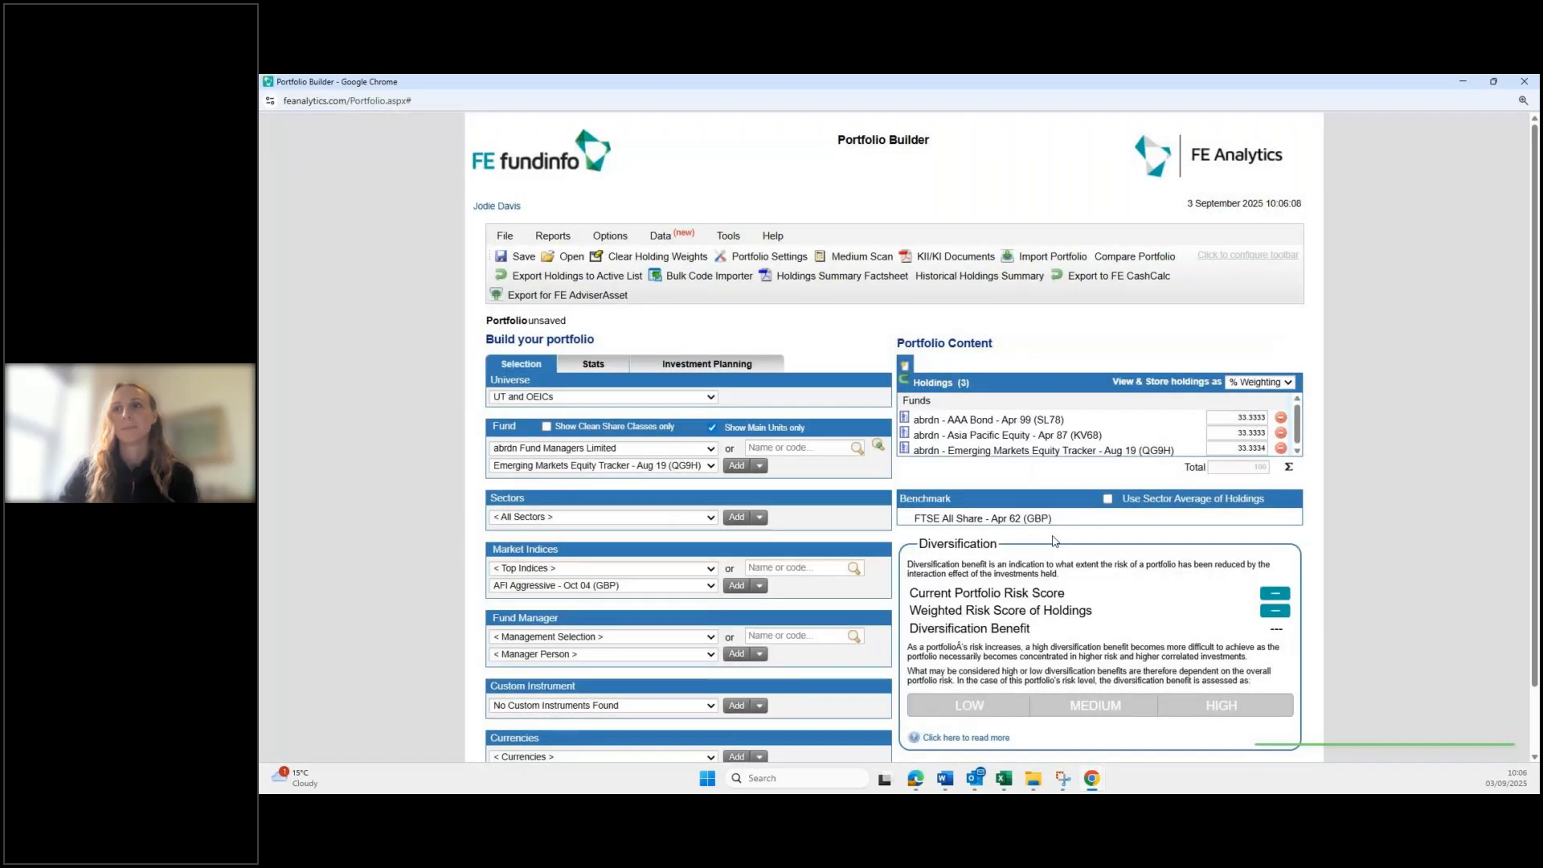
click(1528, 80)
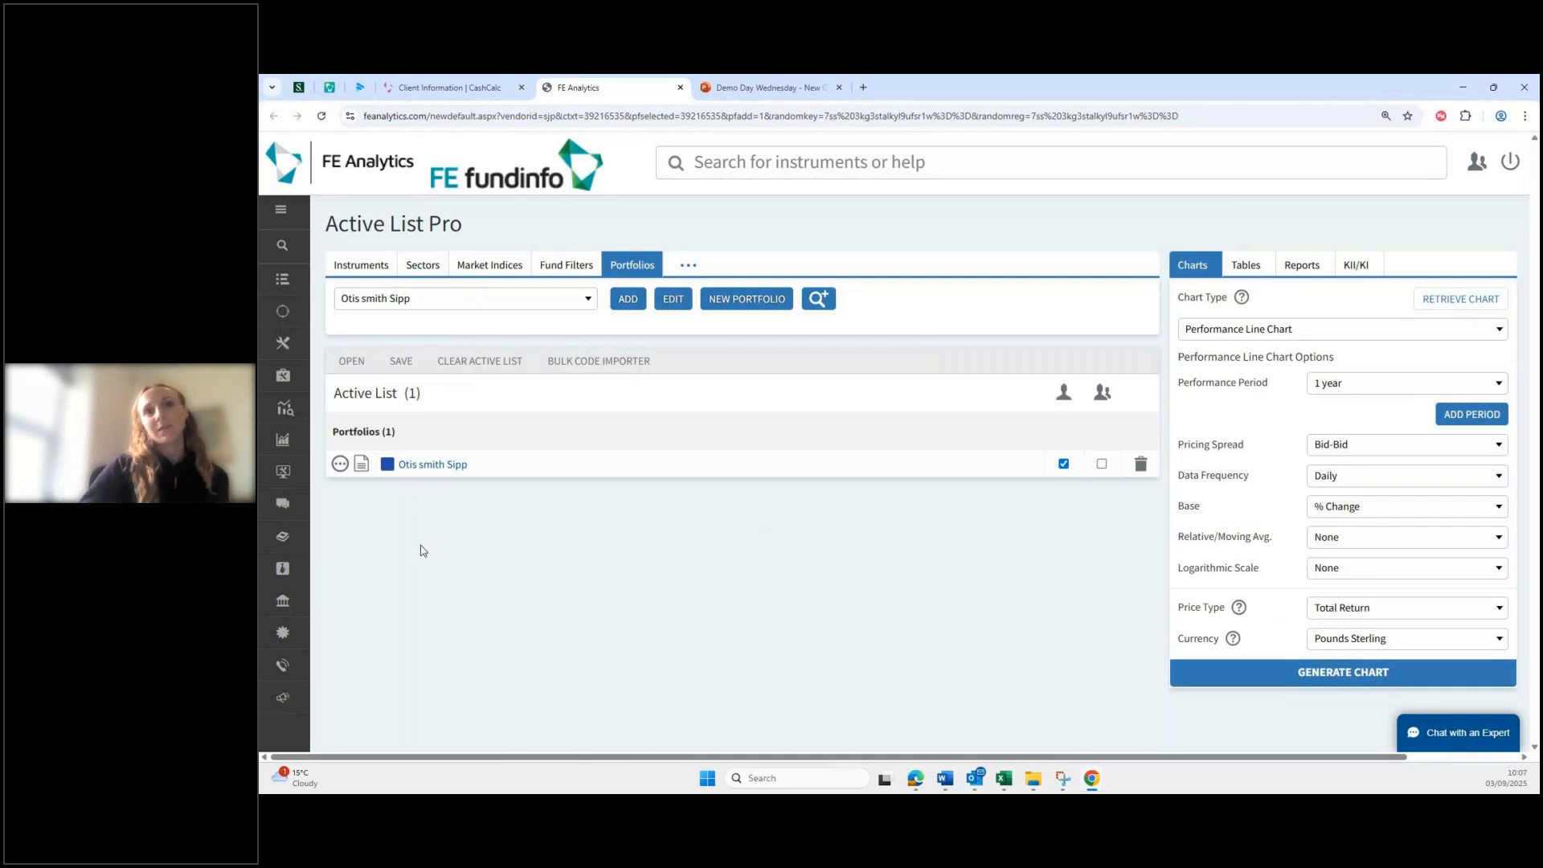
Step: Export the saved SIPP portfolio to FE CashCalc as Both template types
click(432, 464)
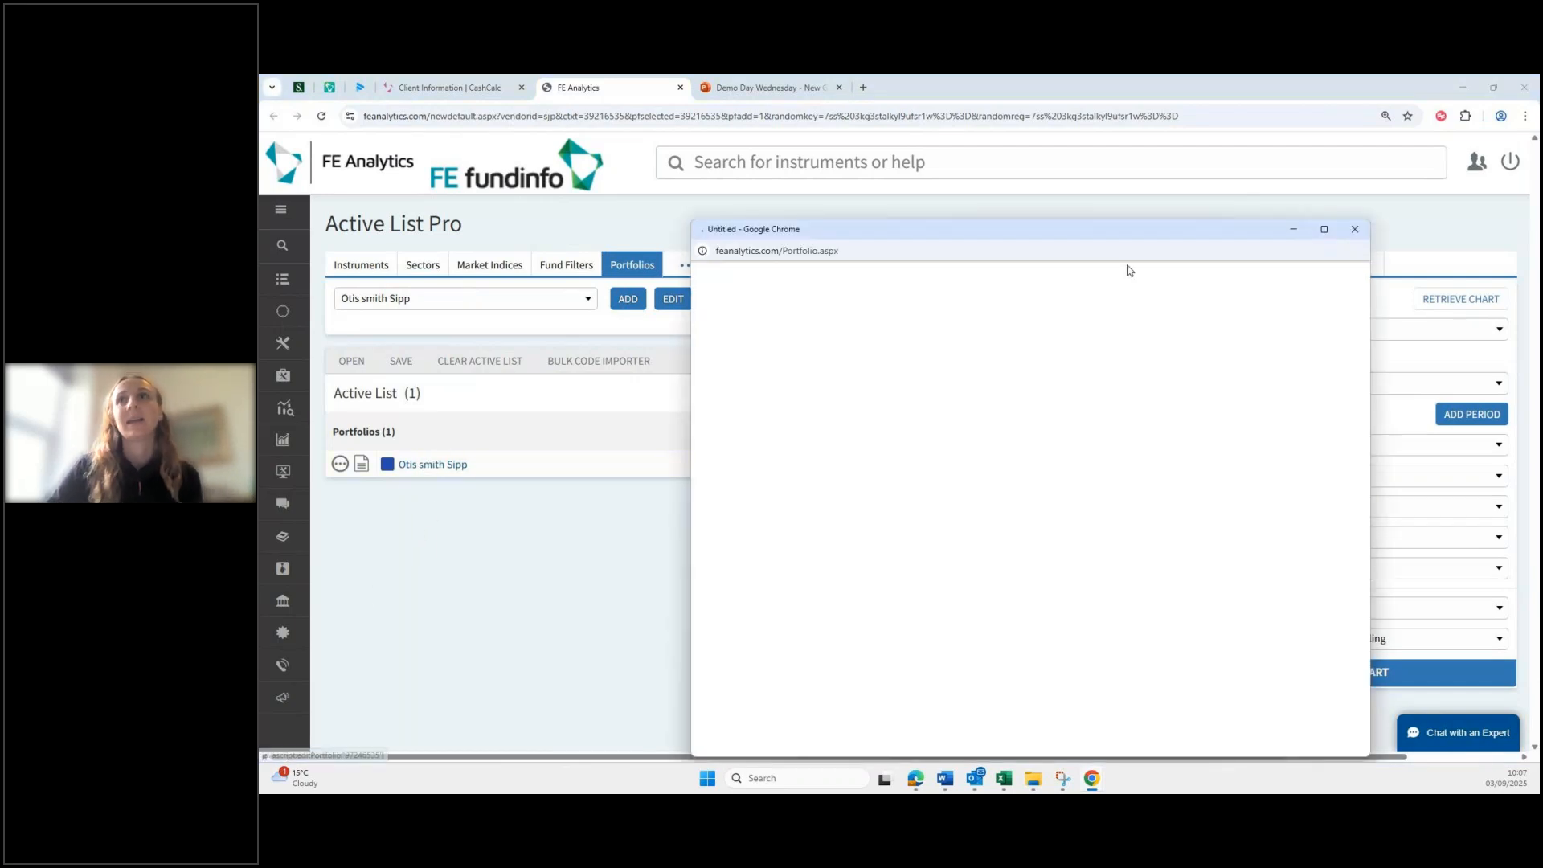
click(1323, 229)
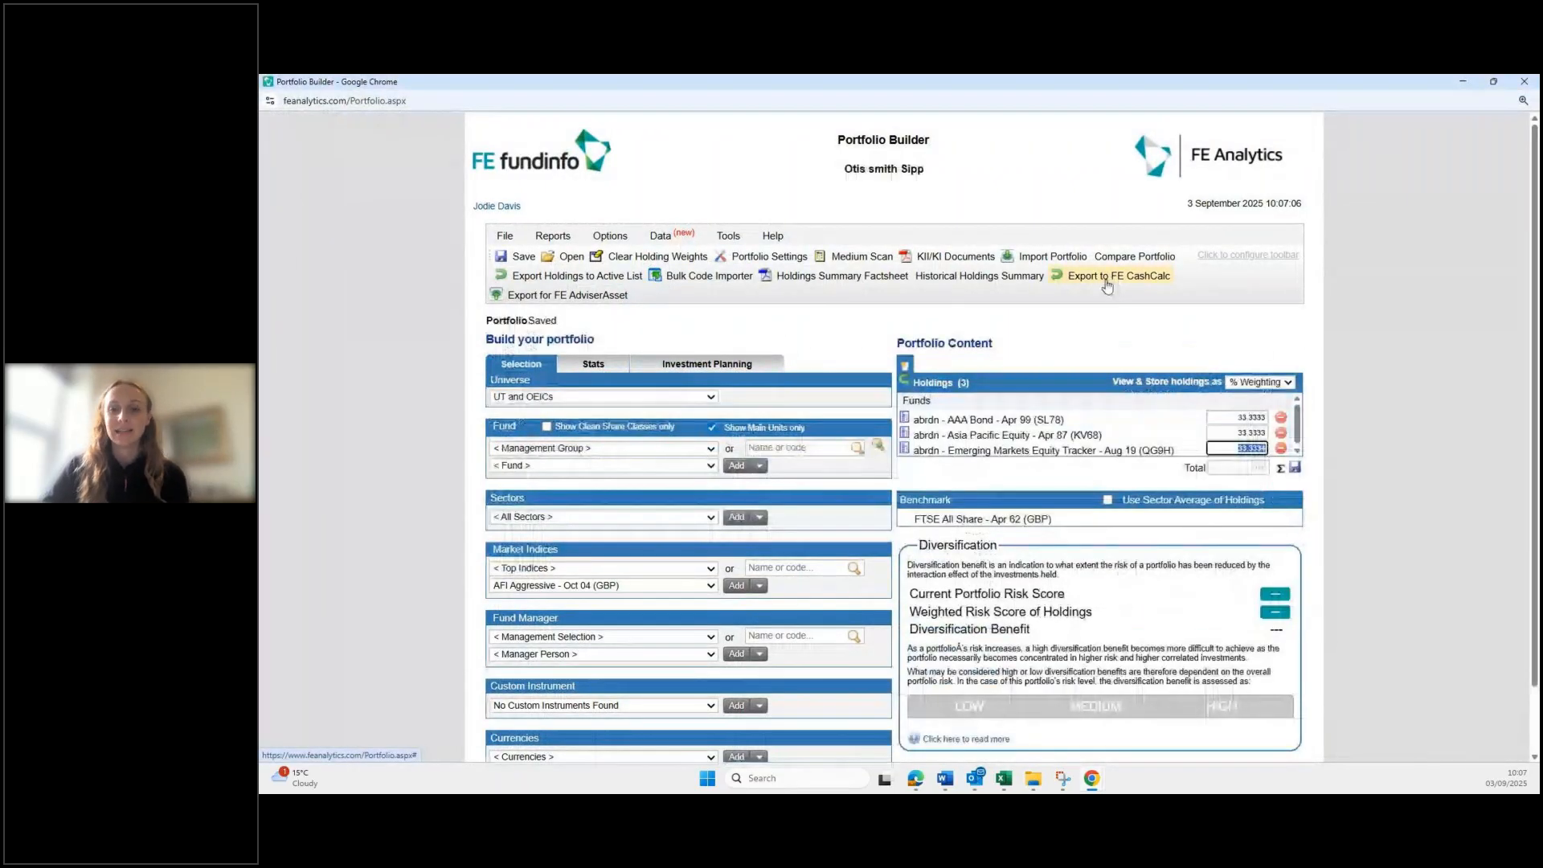
click(1108, 276)
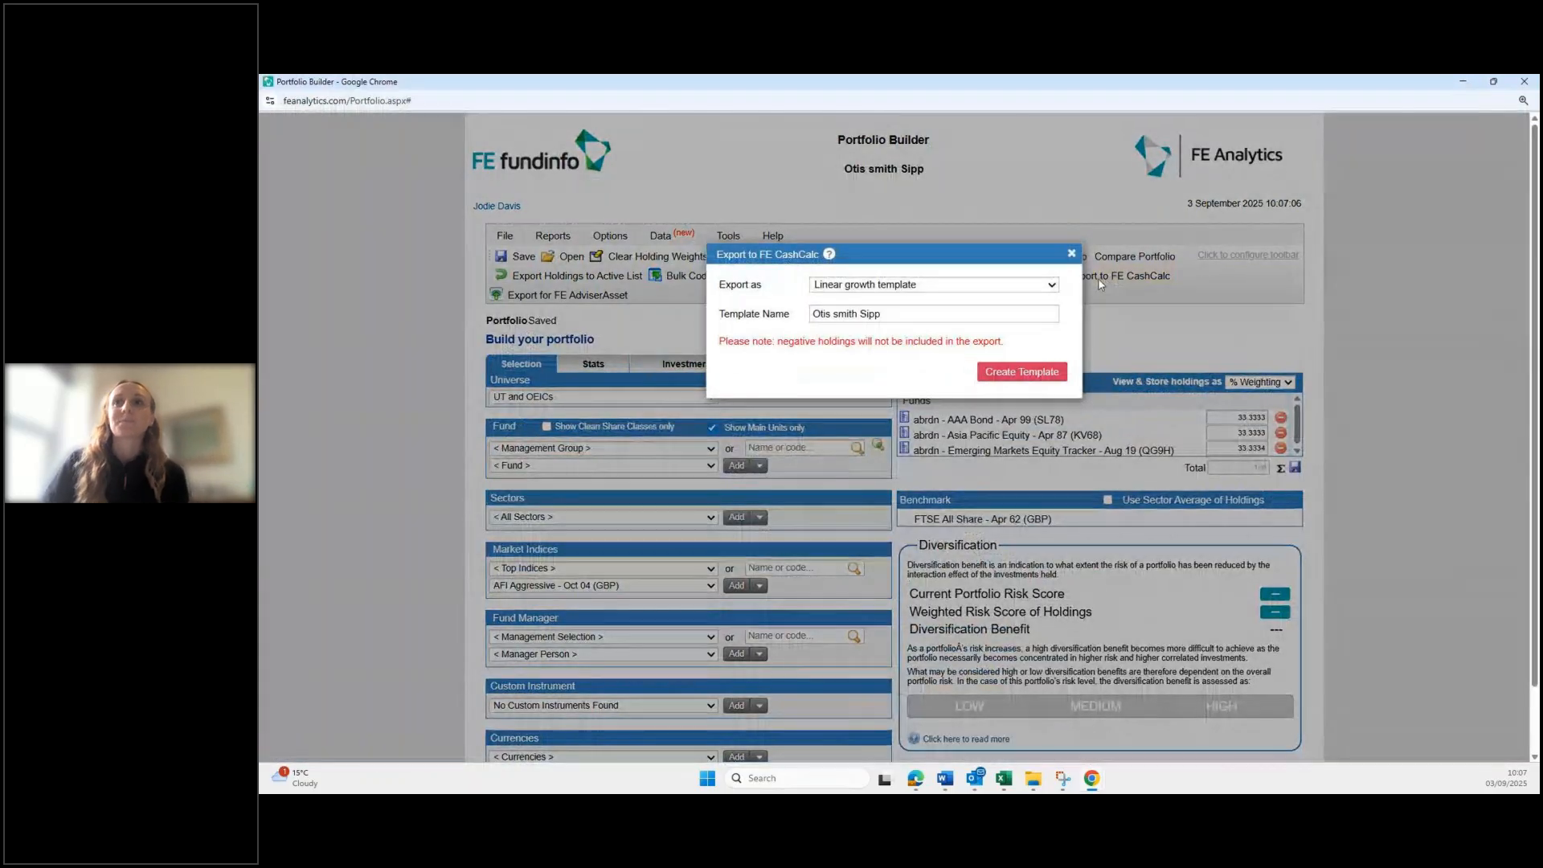
click(946, 287)
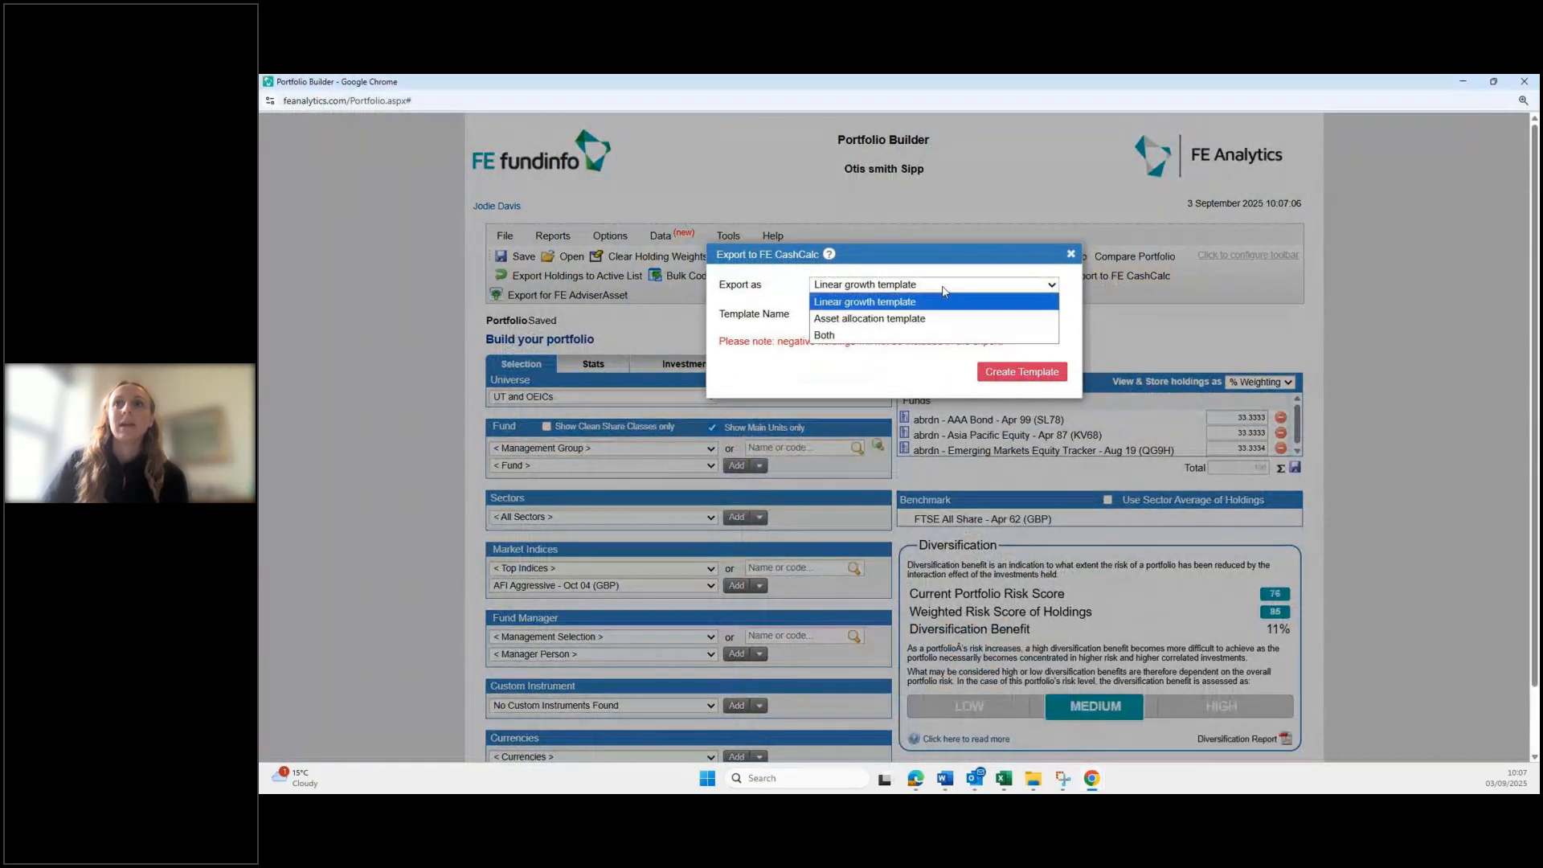
click(951, 335)
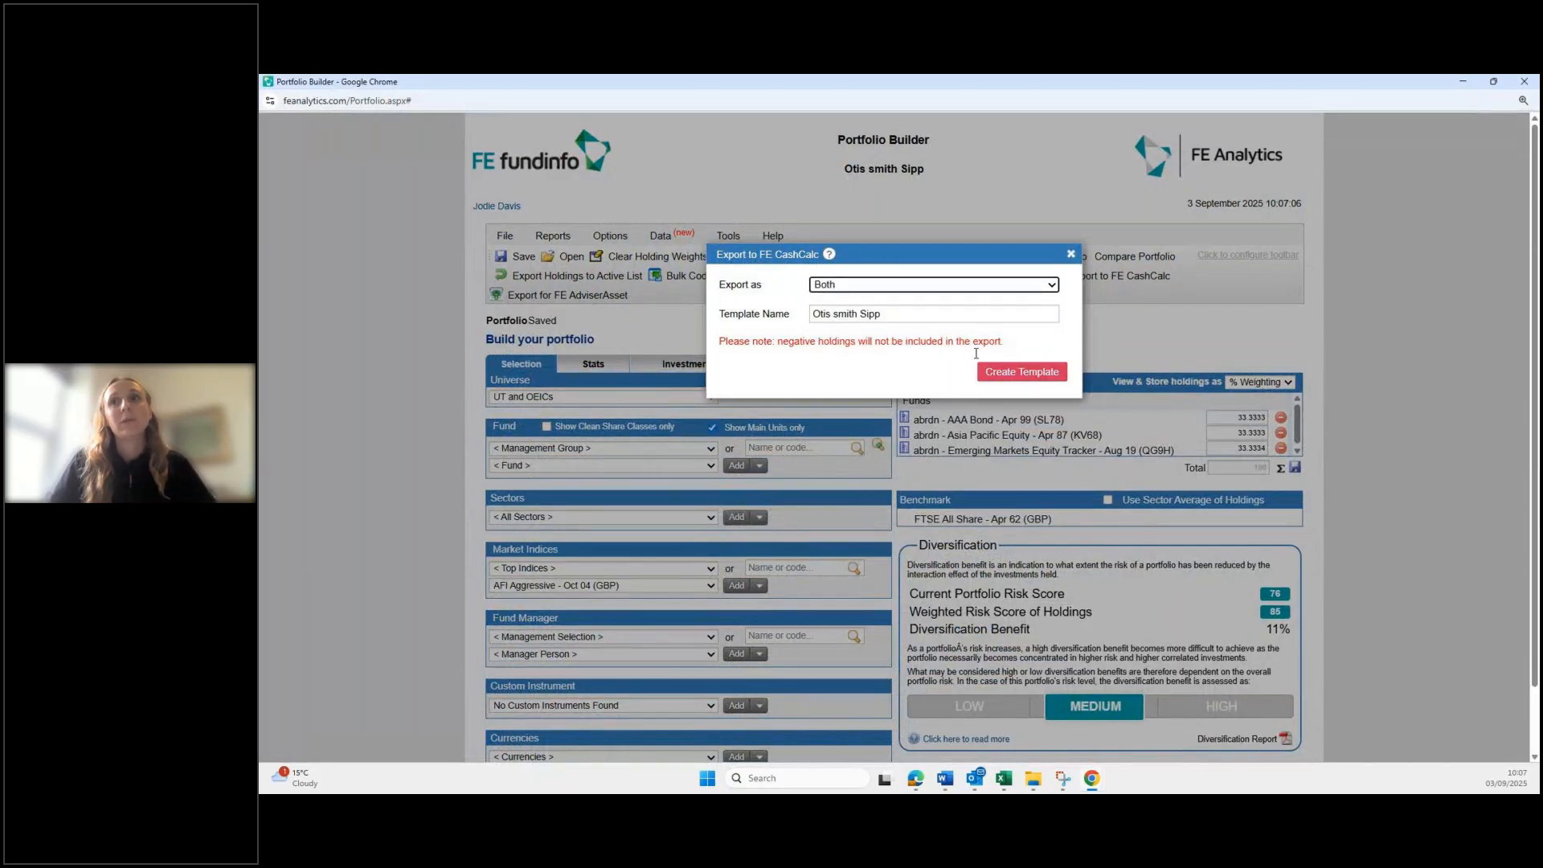
click(1026, 372)
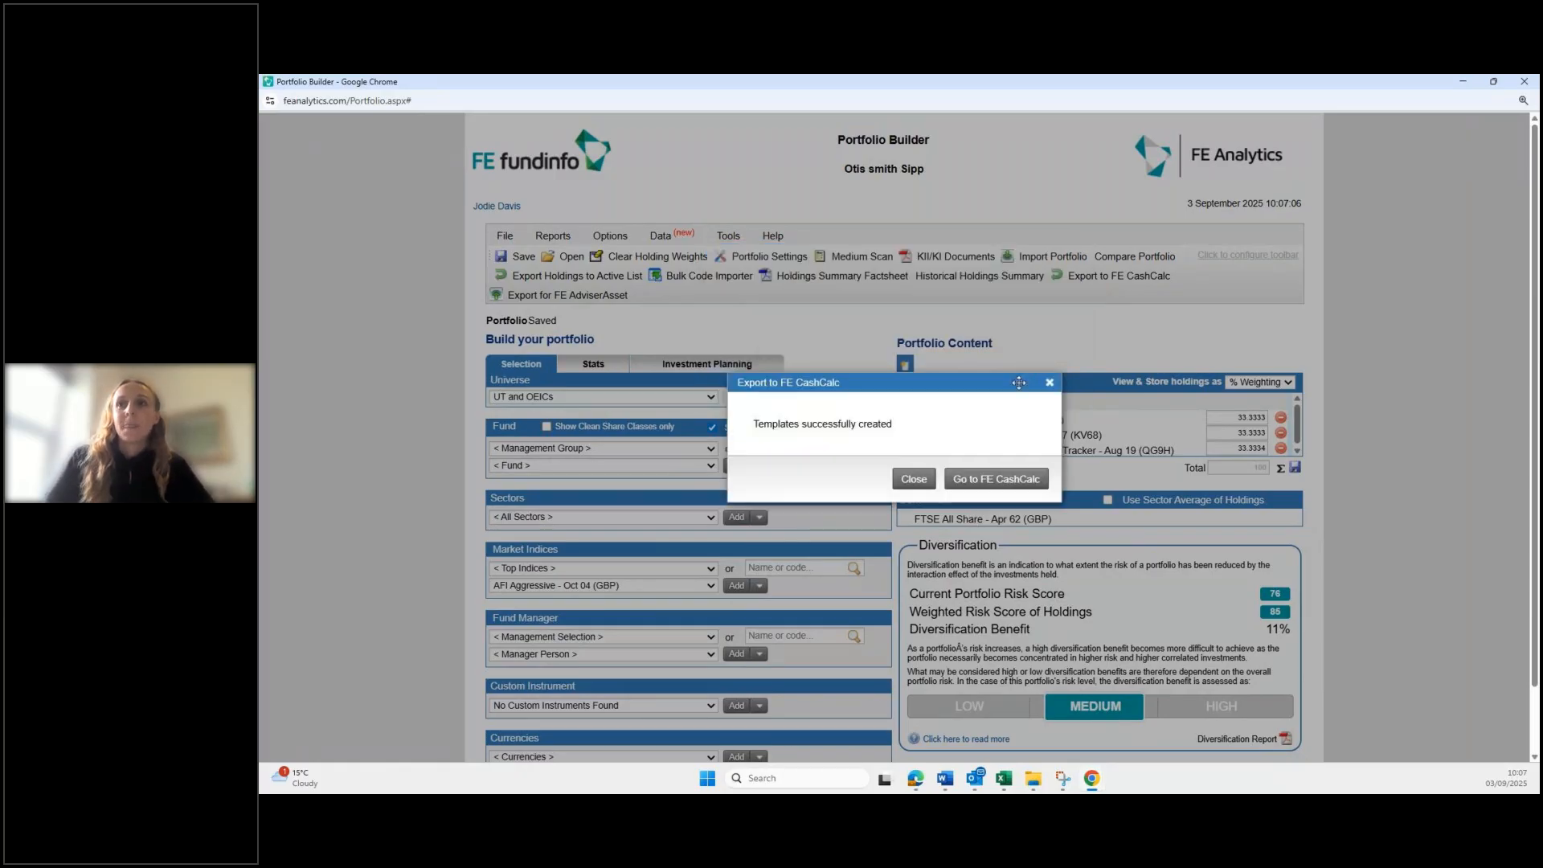
click(996, 480)
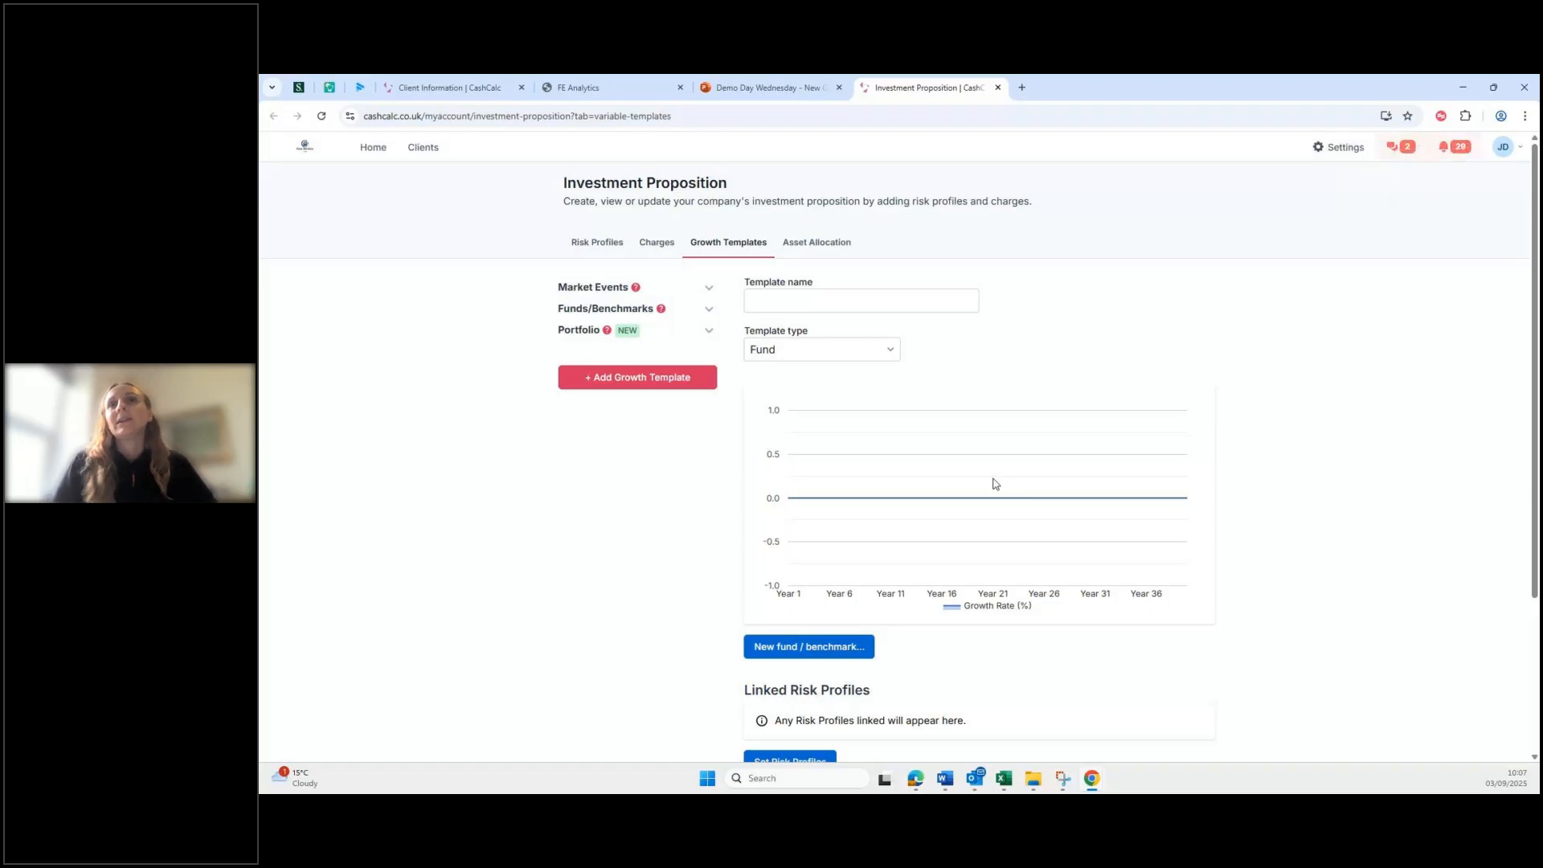
Step: Append ' - Linear' to the imported SIPP growth template's name and save it
click(597, 334)
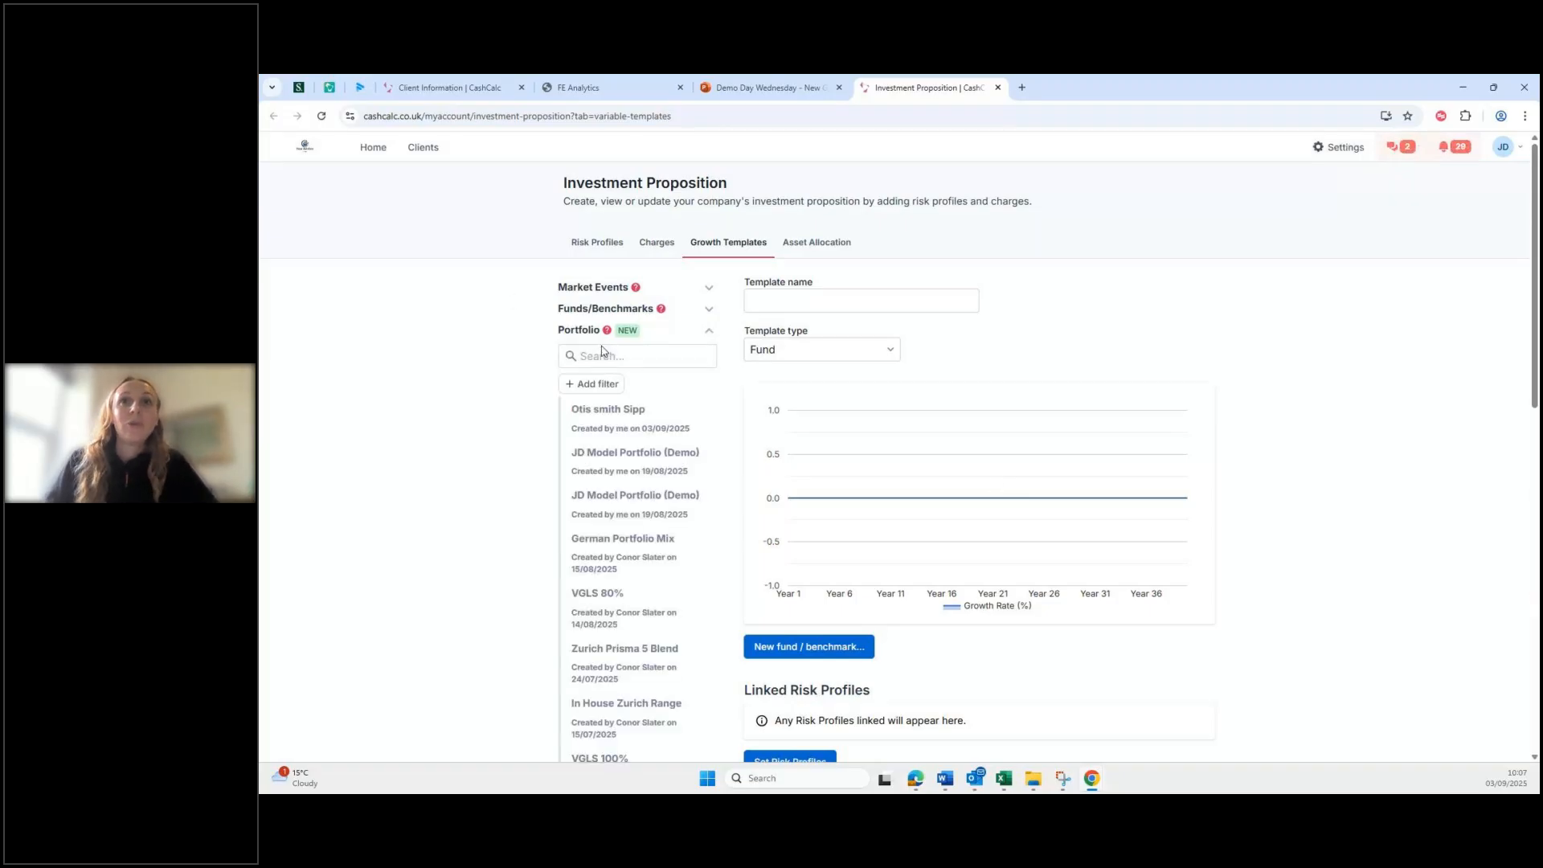
click(622, 417)
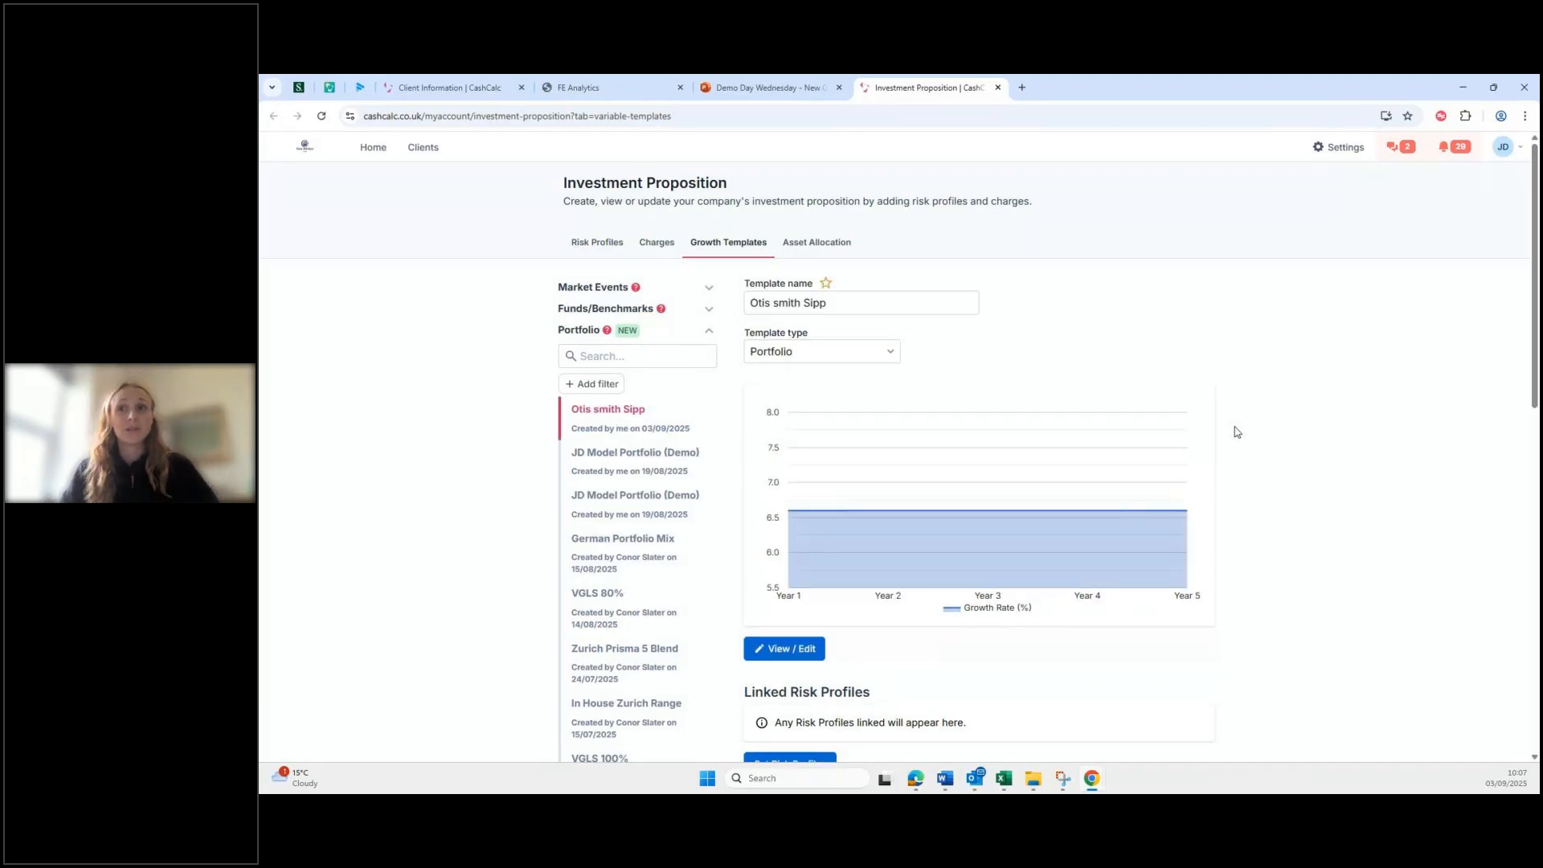
click(854, 302)
text(-)
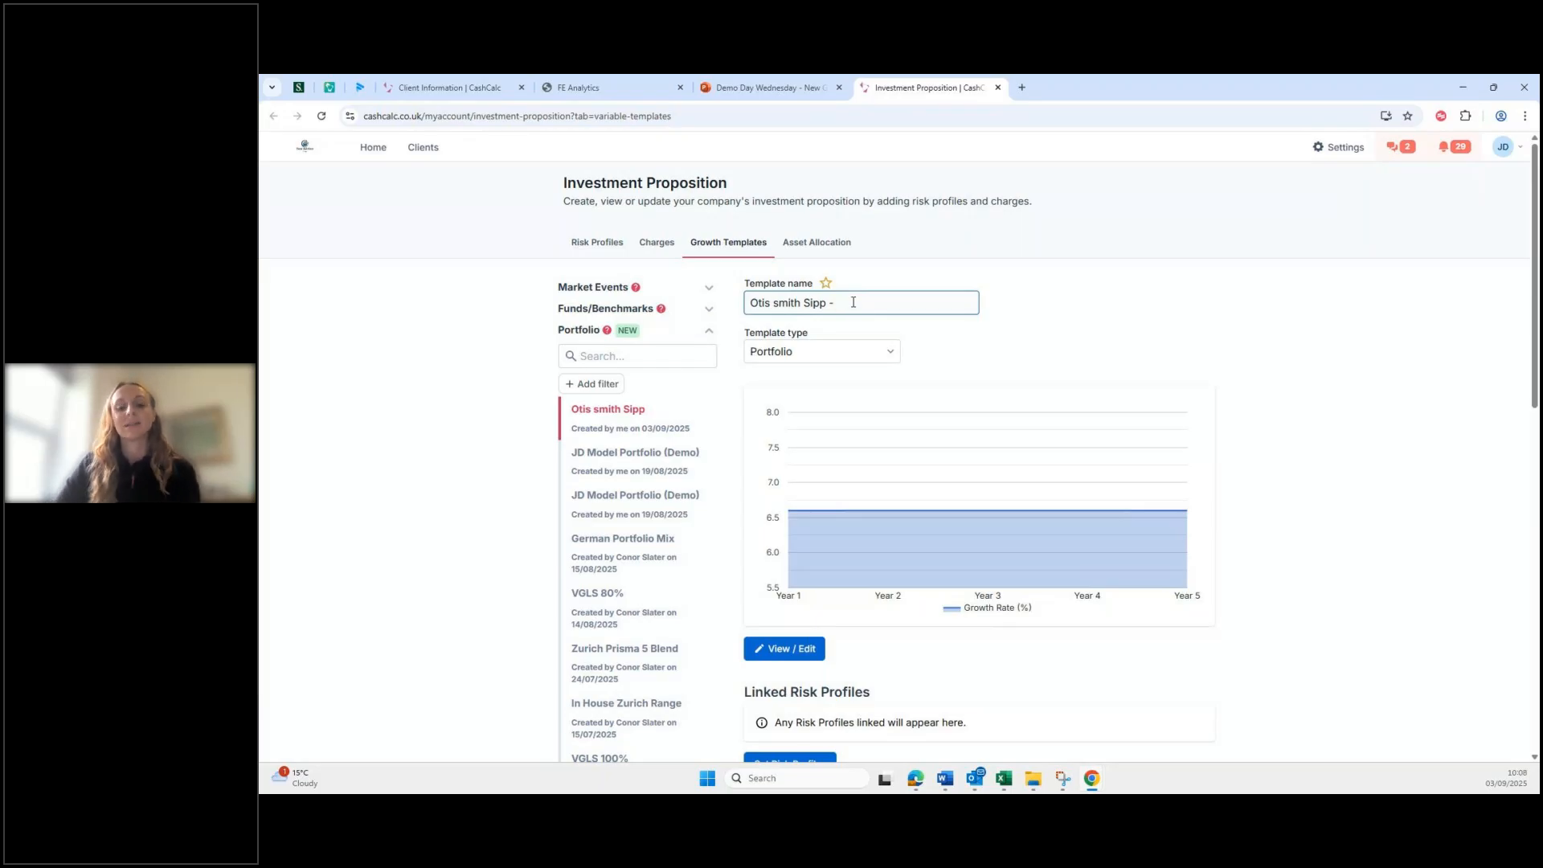
text(Linear)
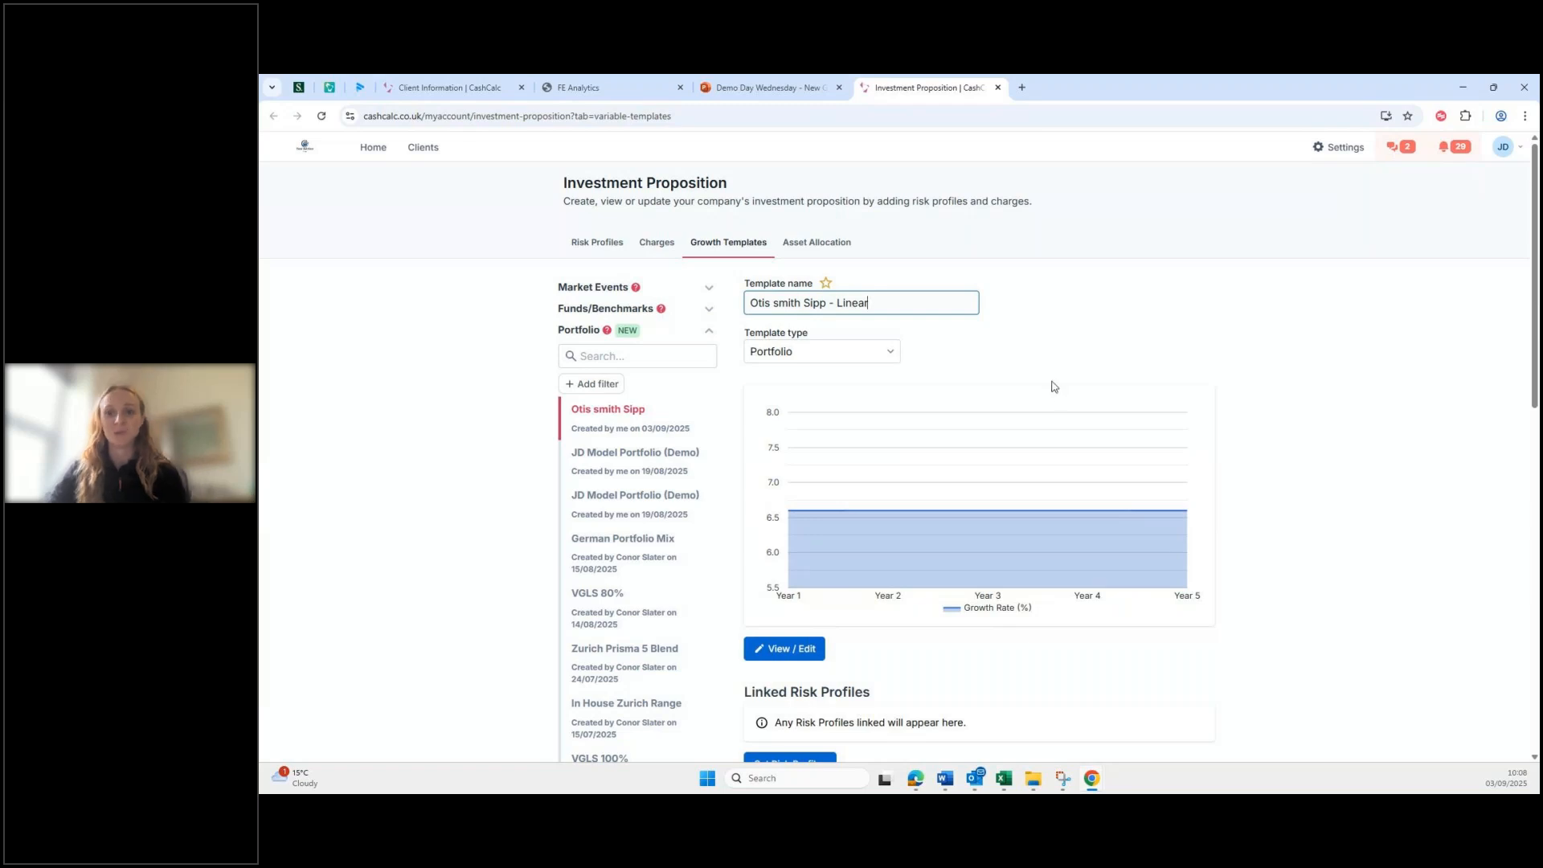
scroll(1049, 414, down, 2)
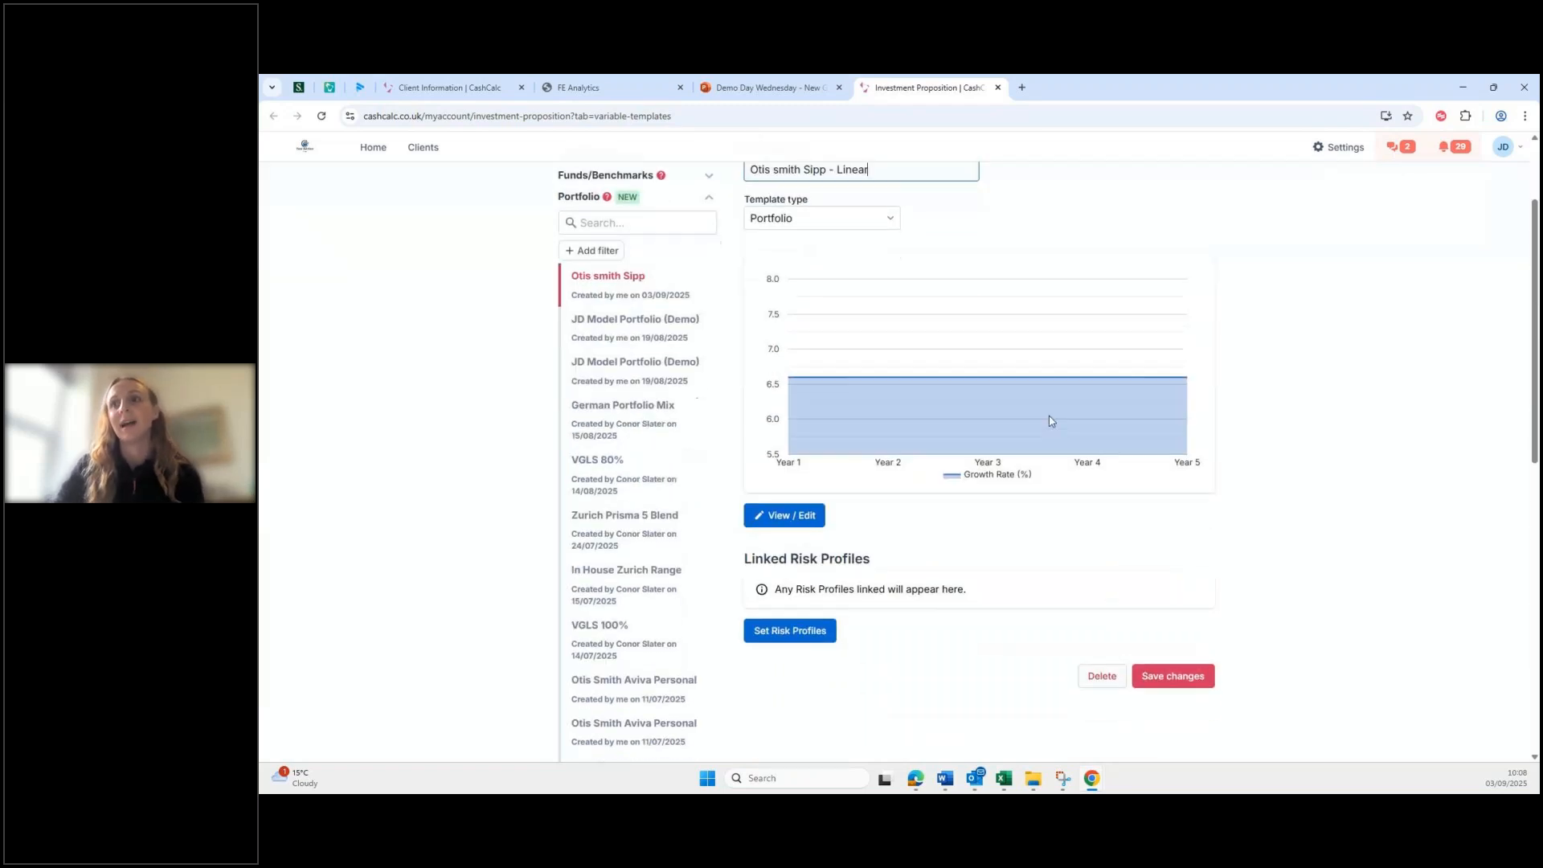
click(1174, 611)
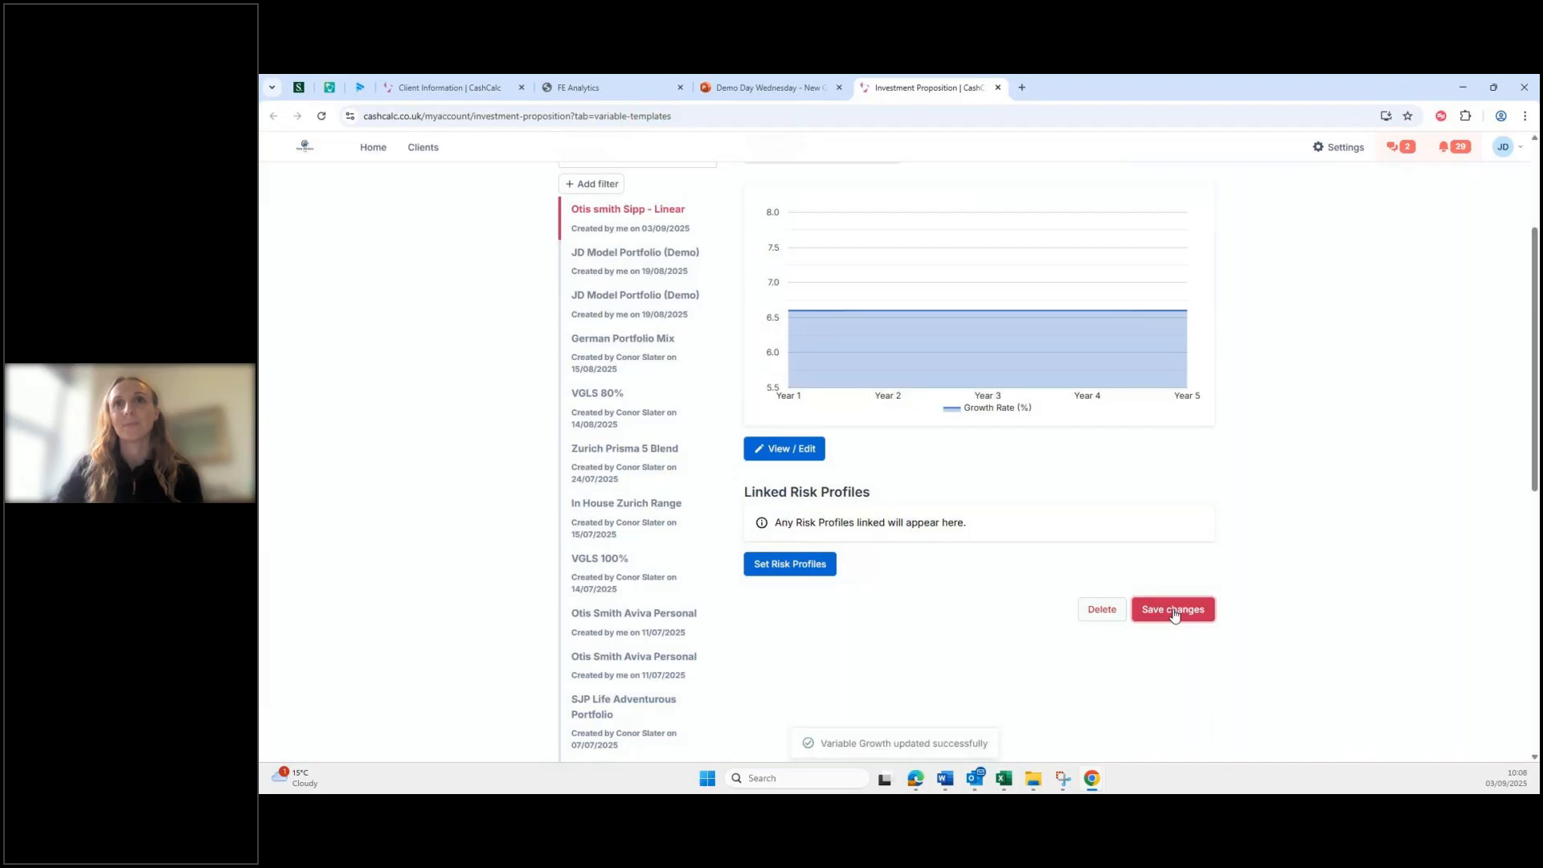
scroll(1053, 354, up, 1)
scroll(1061, 382, up, 2)
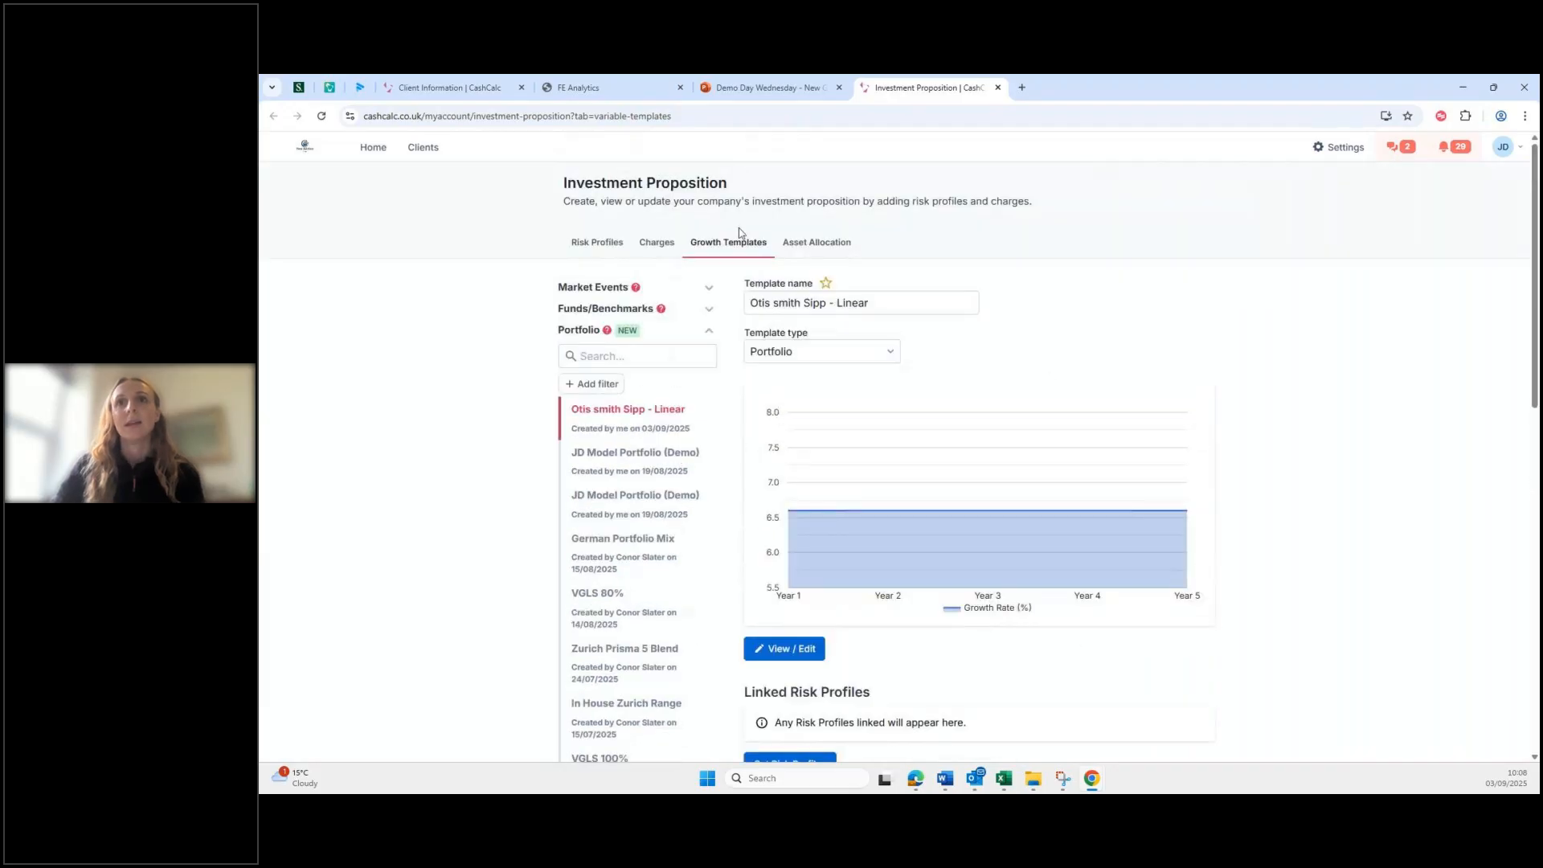
click(806, 250)
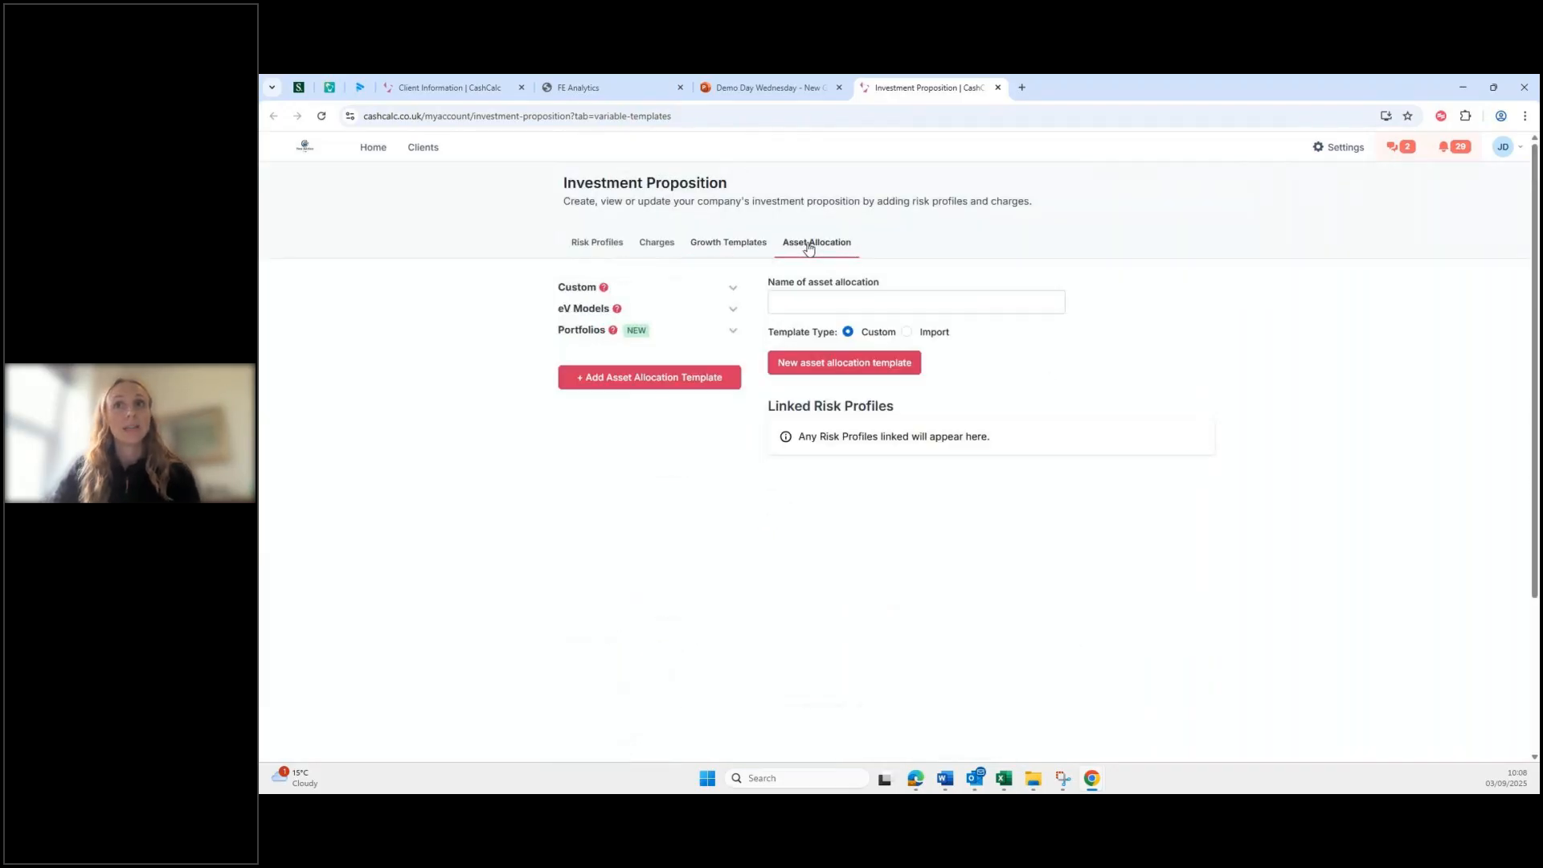
Step: Try exporting the SIPP asset allocation as a ' - Variable' growth template, closing the stalled window
click(600, 334)
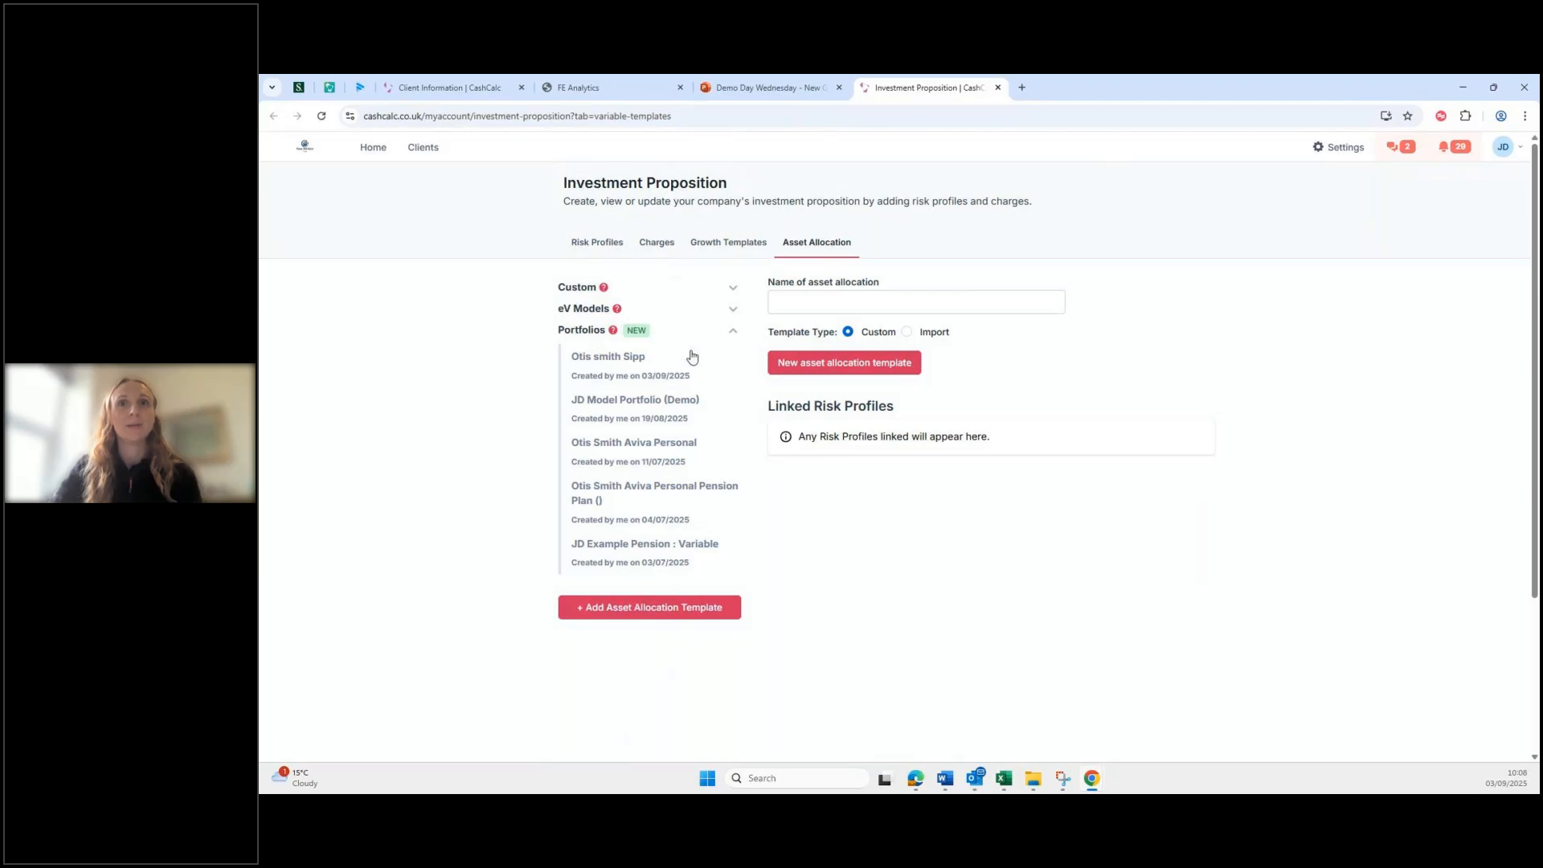
click(599, 368)
scroll(1011, 395, down, 1)
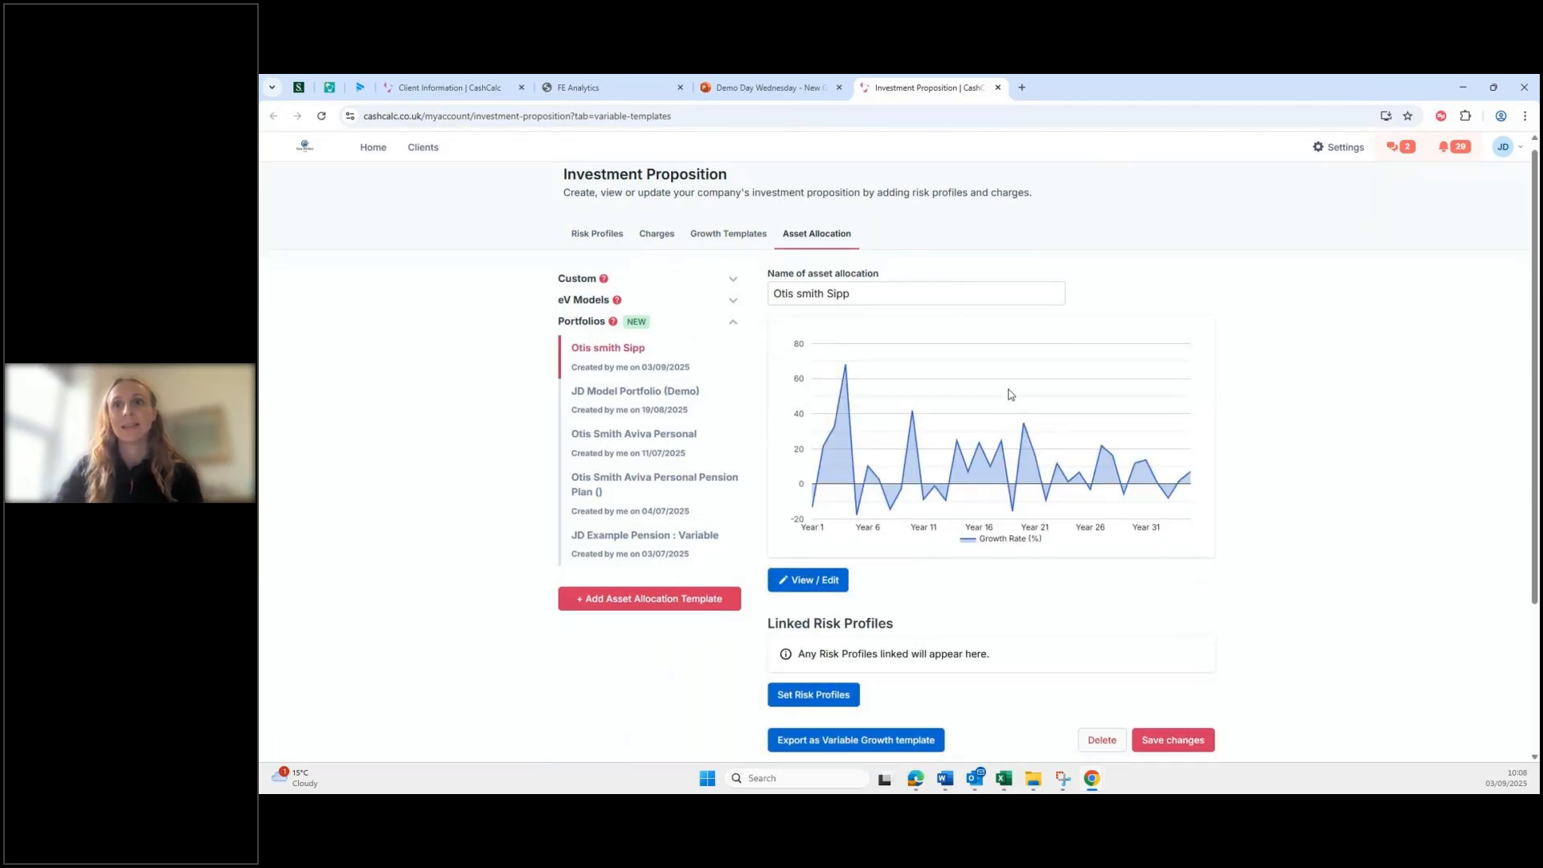
scroll(1011, 395, down, 2)
scroll(1213, 493, up, 1)
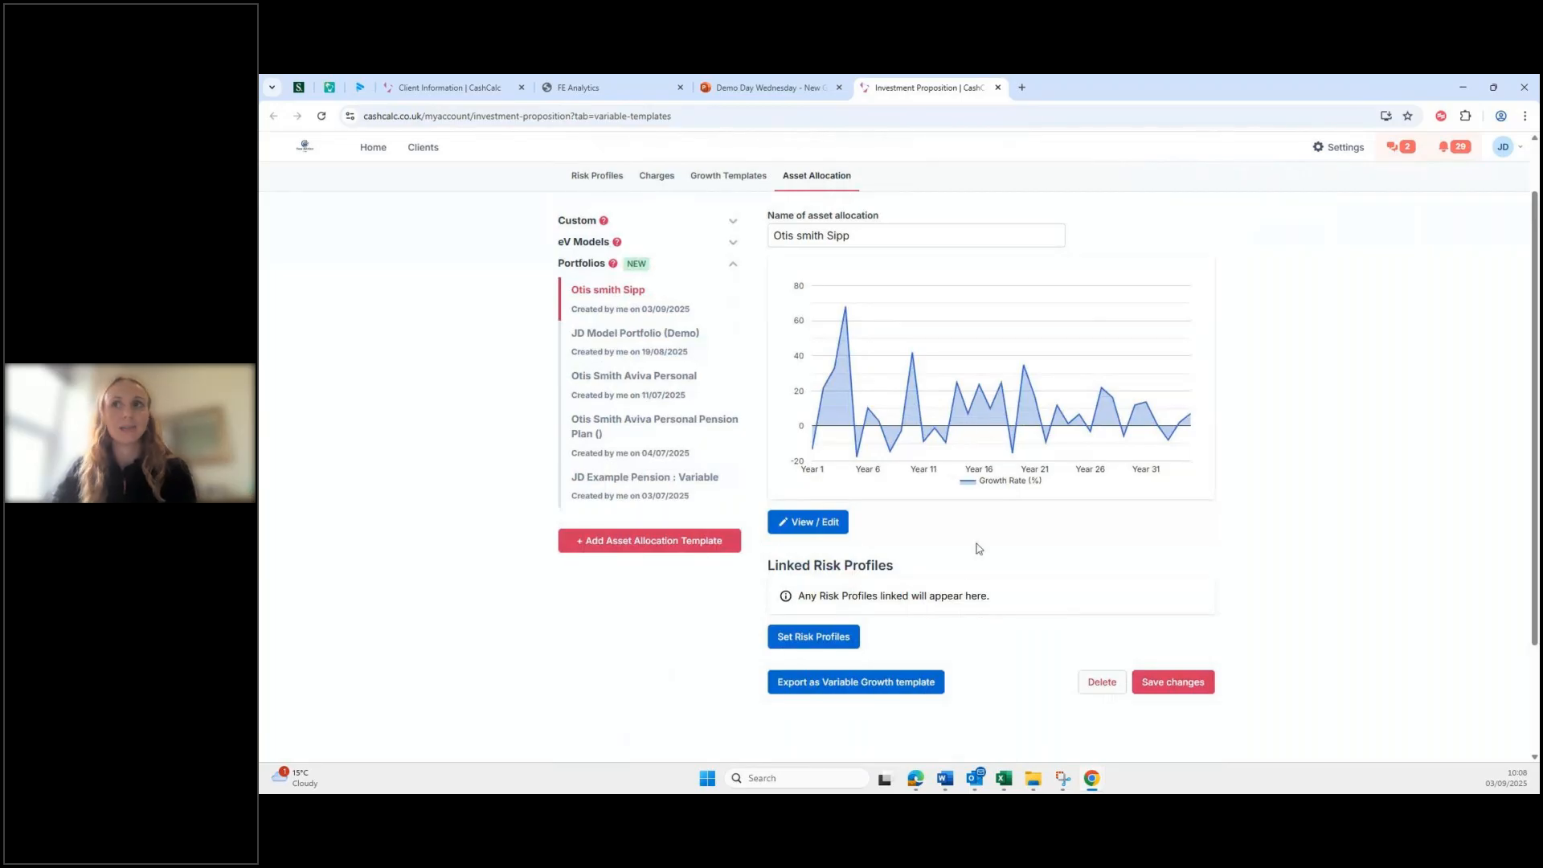
click(868, 687)
click(848, 450)
text(- Variable)
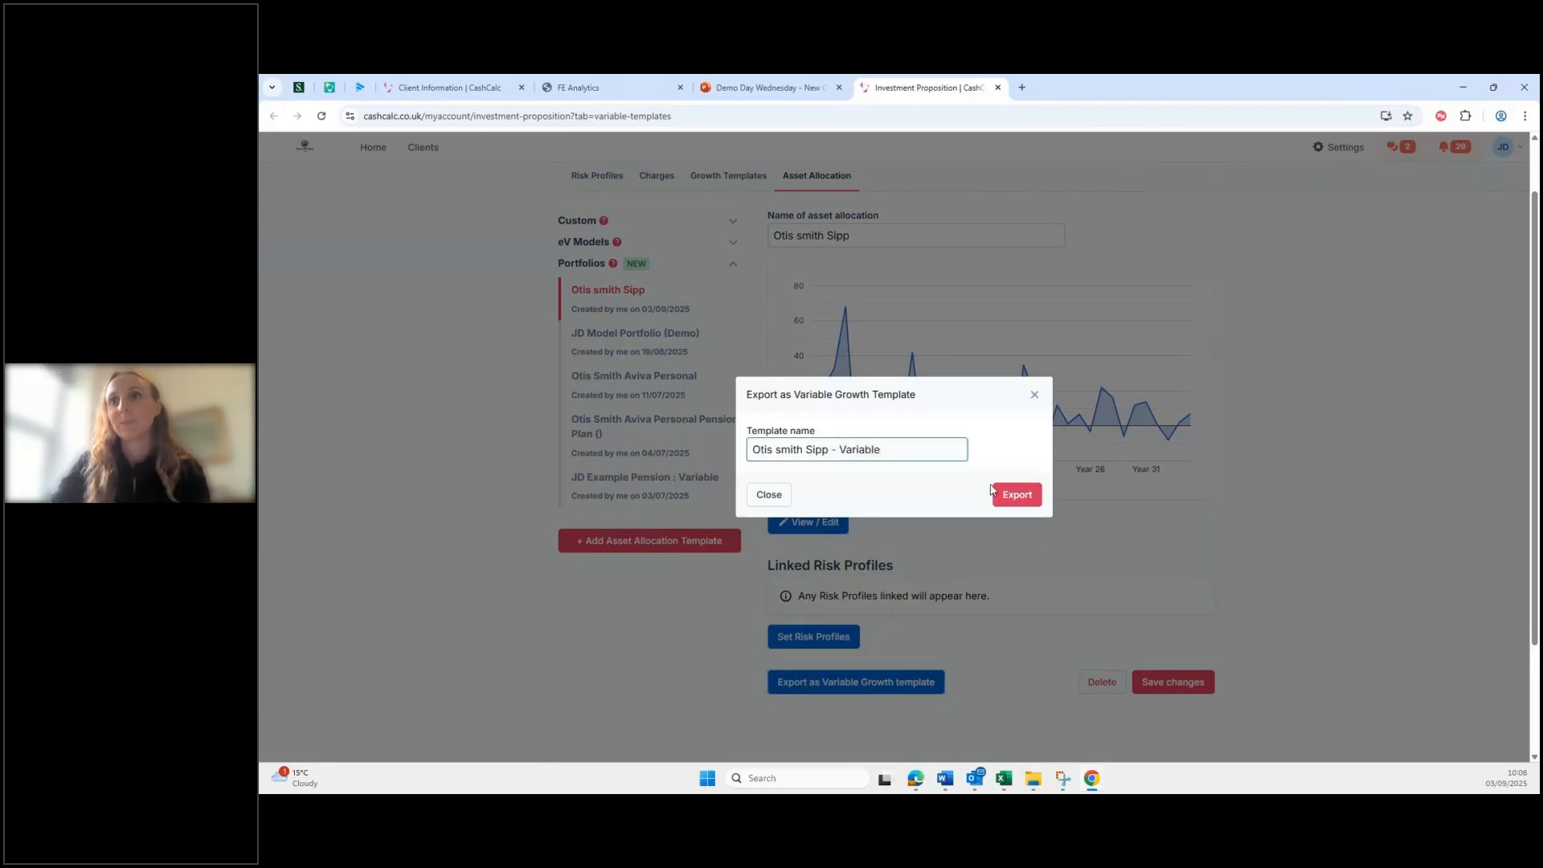
click(1019, 498)
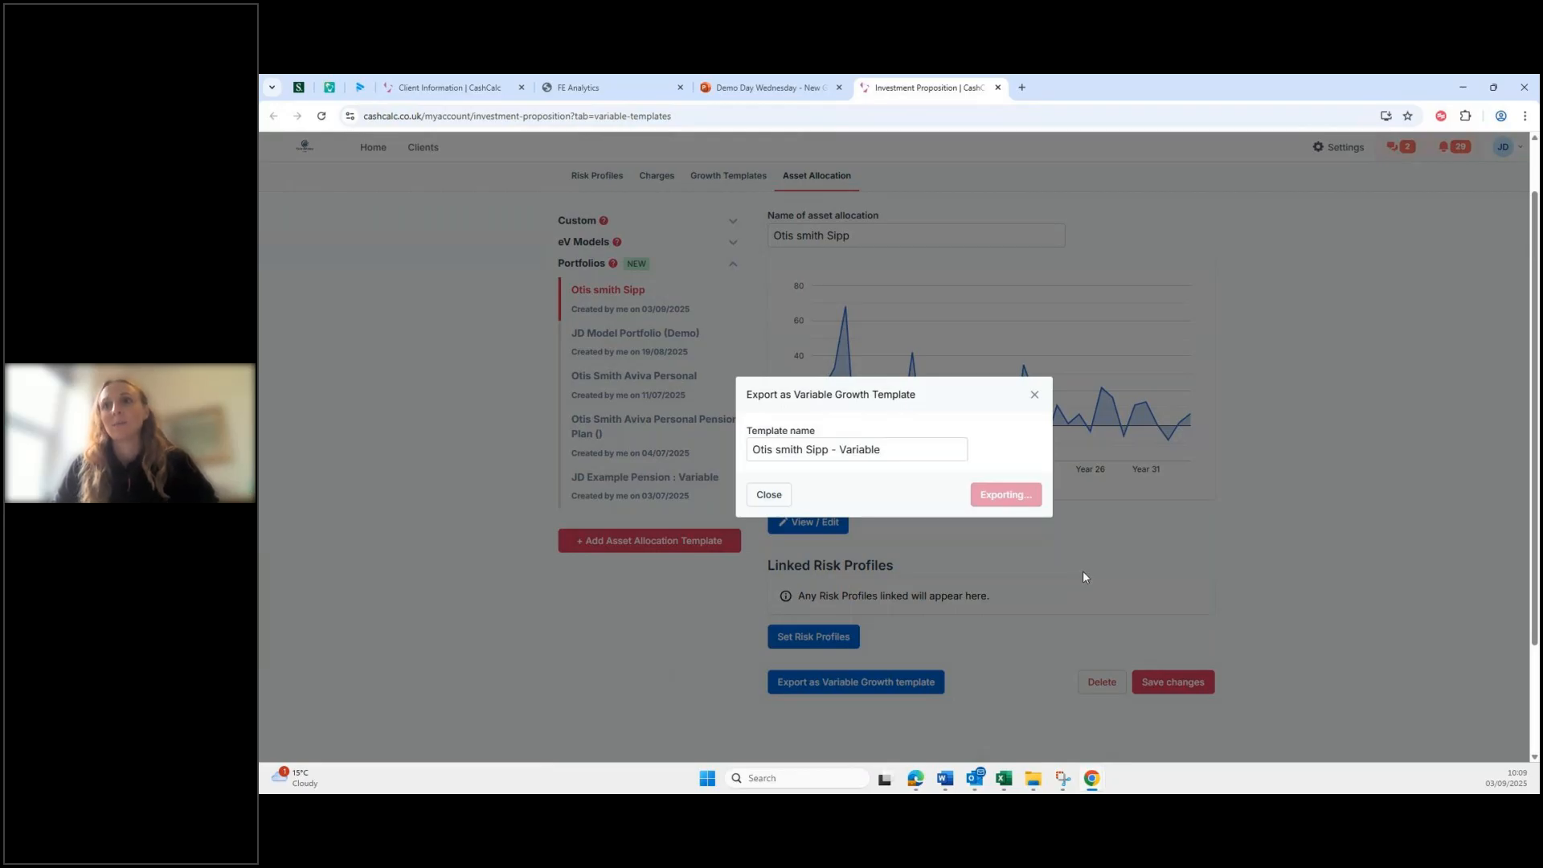
click(1032, 397)
Step: Save the asset allocation, then retry the export named ' - Linear', which fails
click(1185, 683)
click(866, 699)
click(860, 454)
text(-)
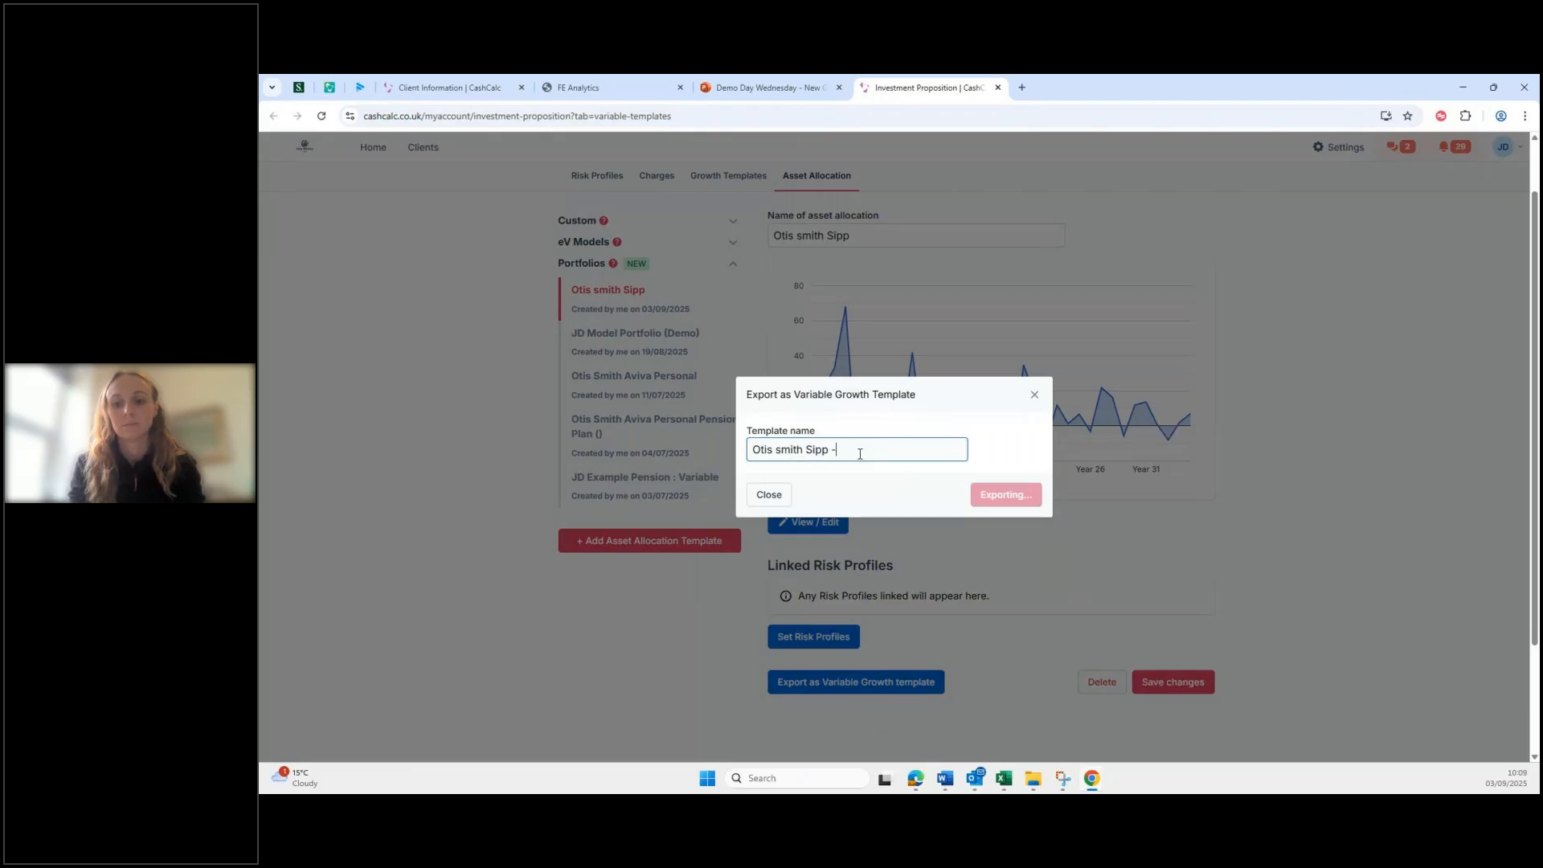
text( Linear)
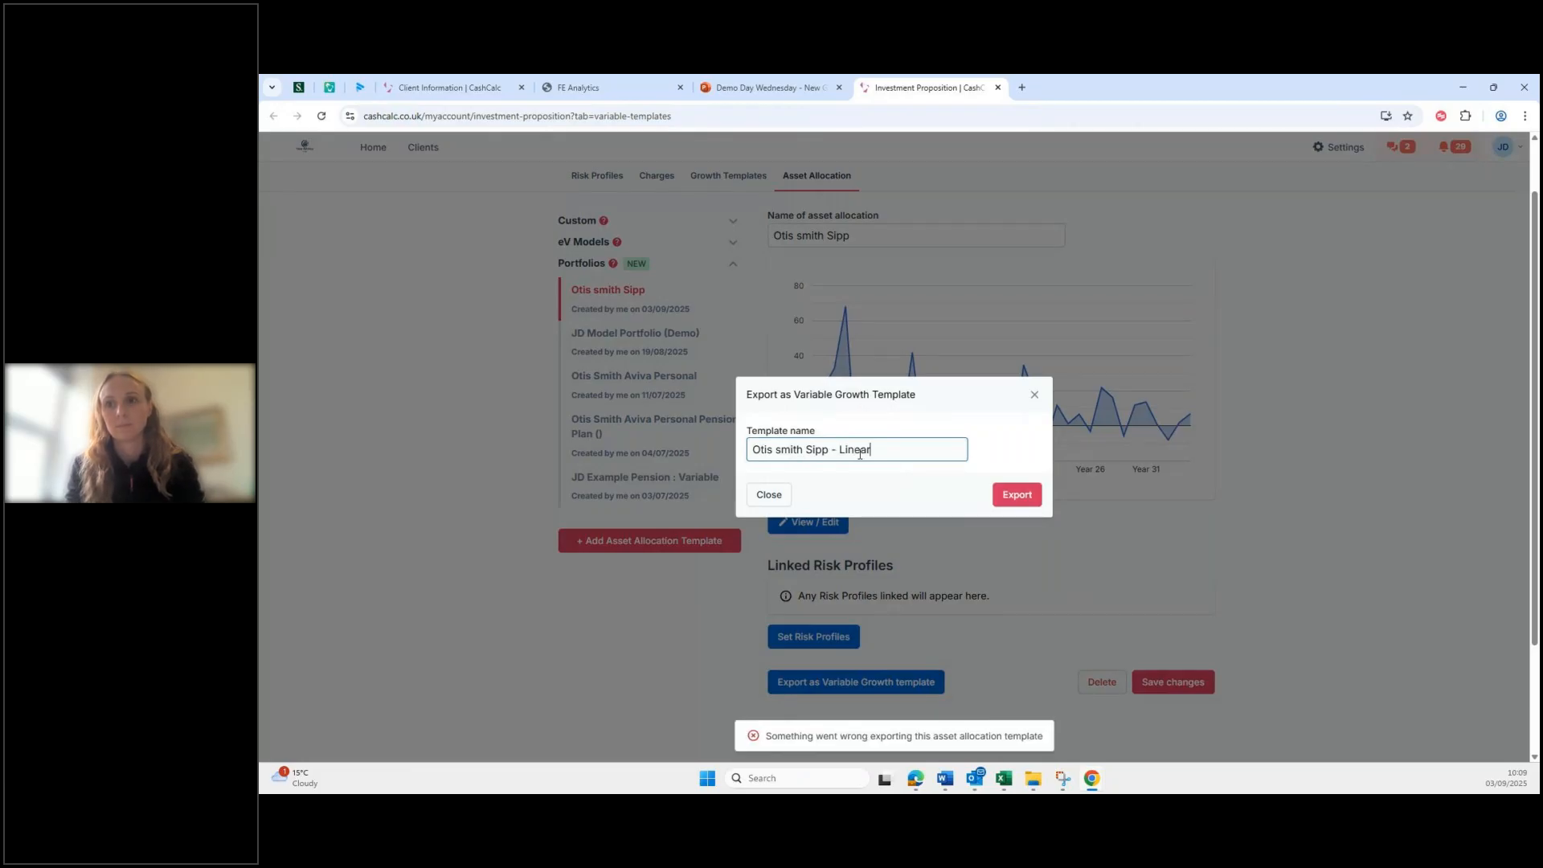
click(1034, 397)
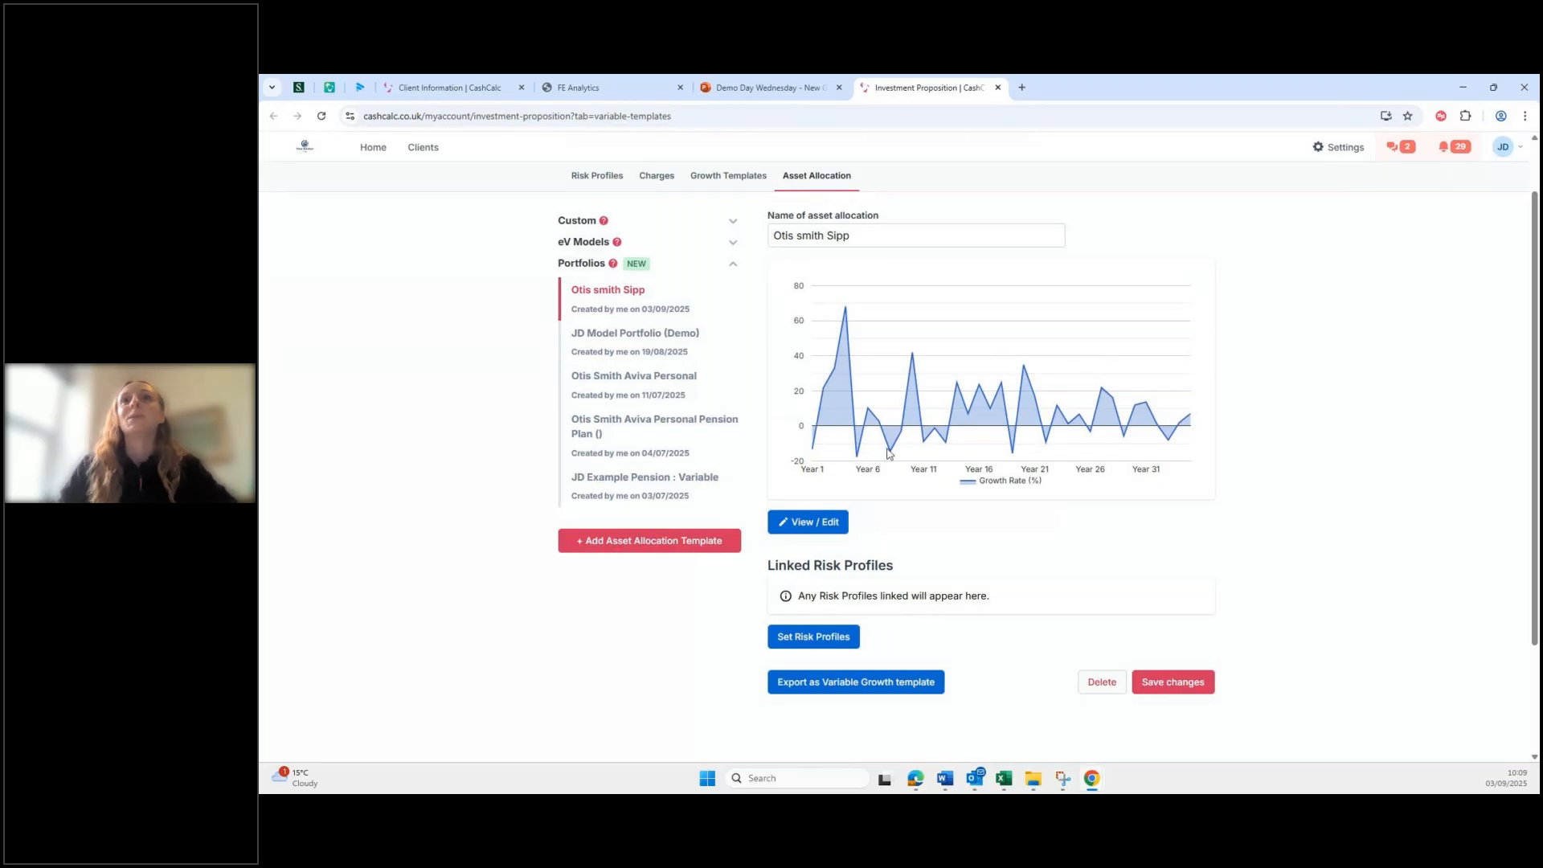
scroll(724, 254, up, 2)
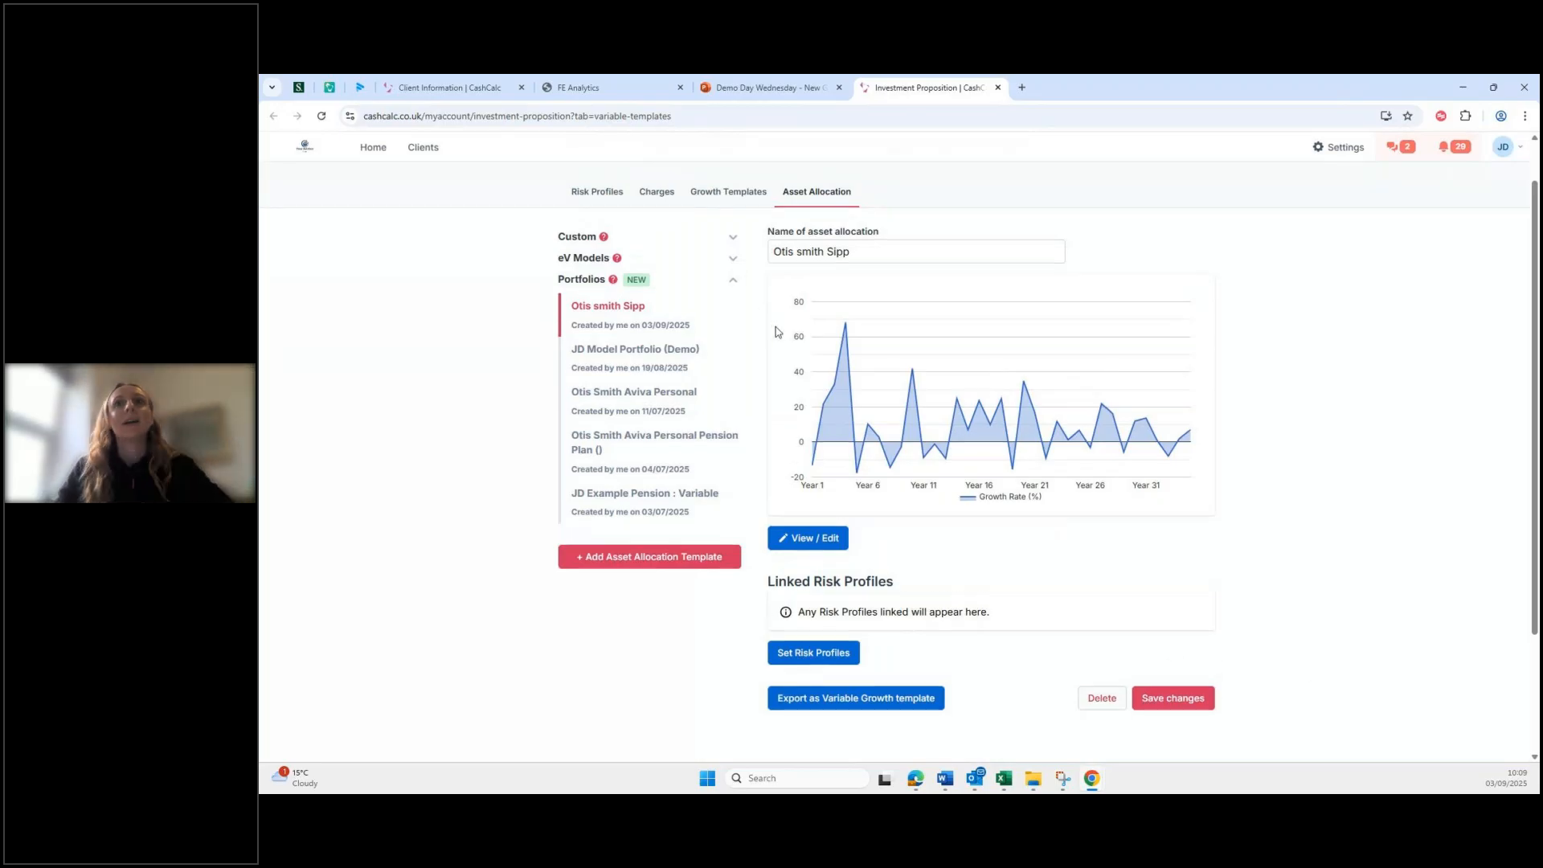
Step: Open a different client's overview from the My Clients list
click(423, 148)
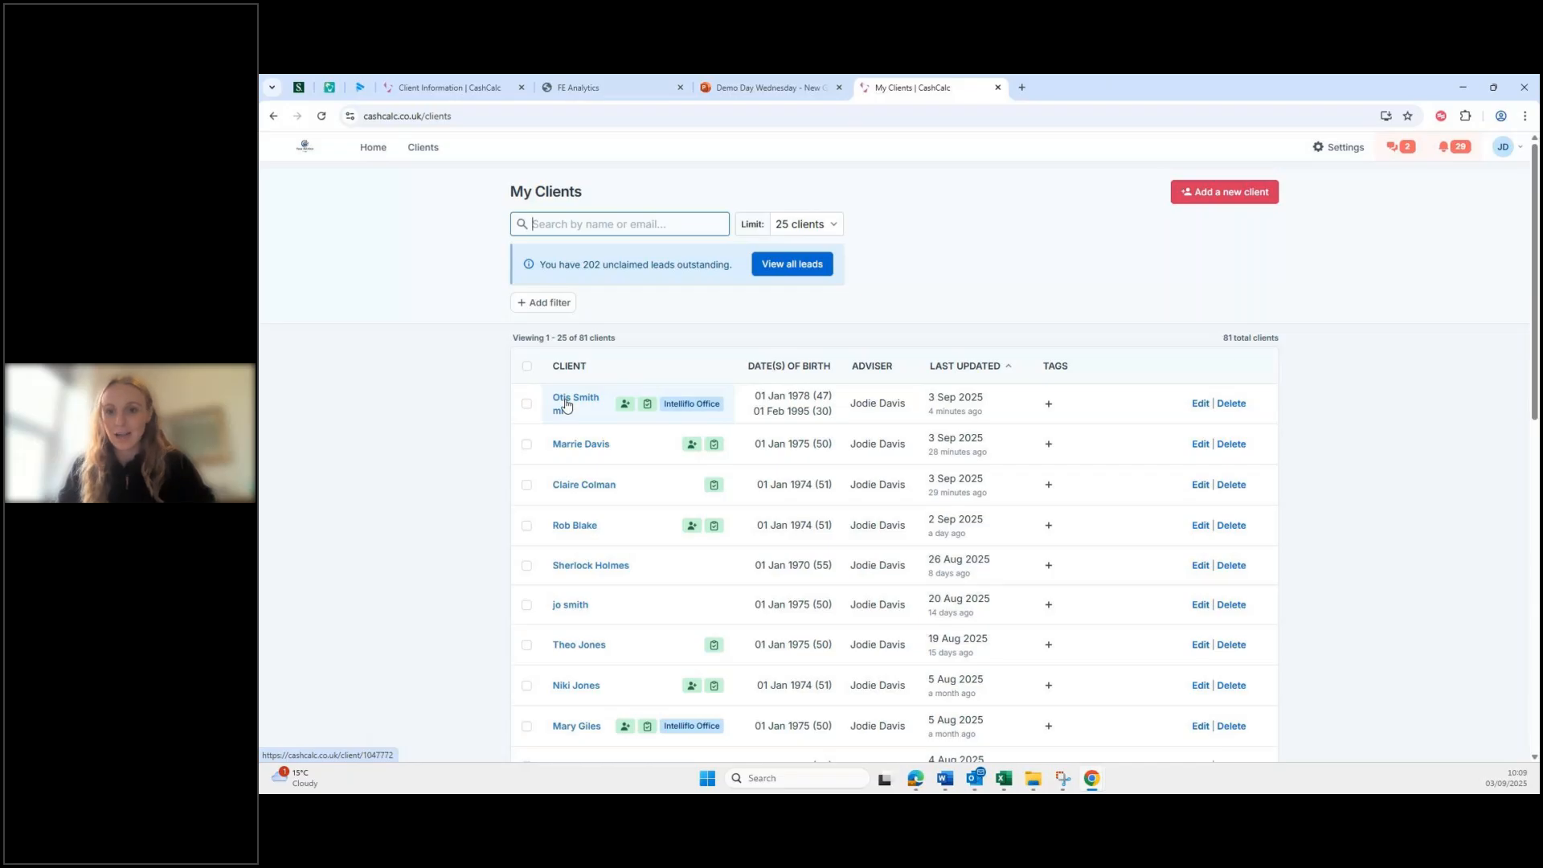
click(597, 487)
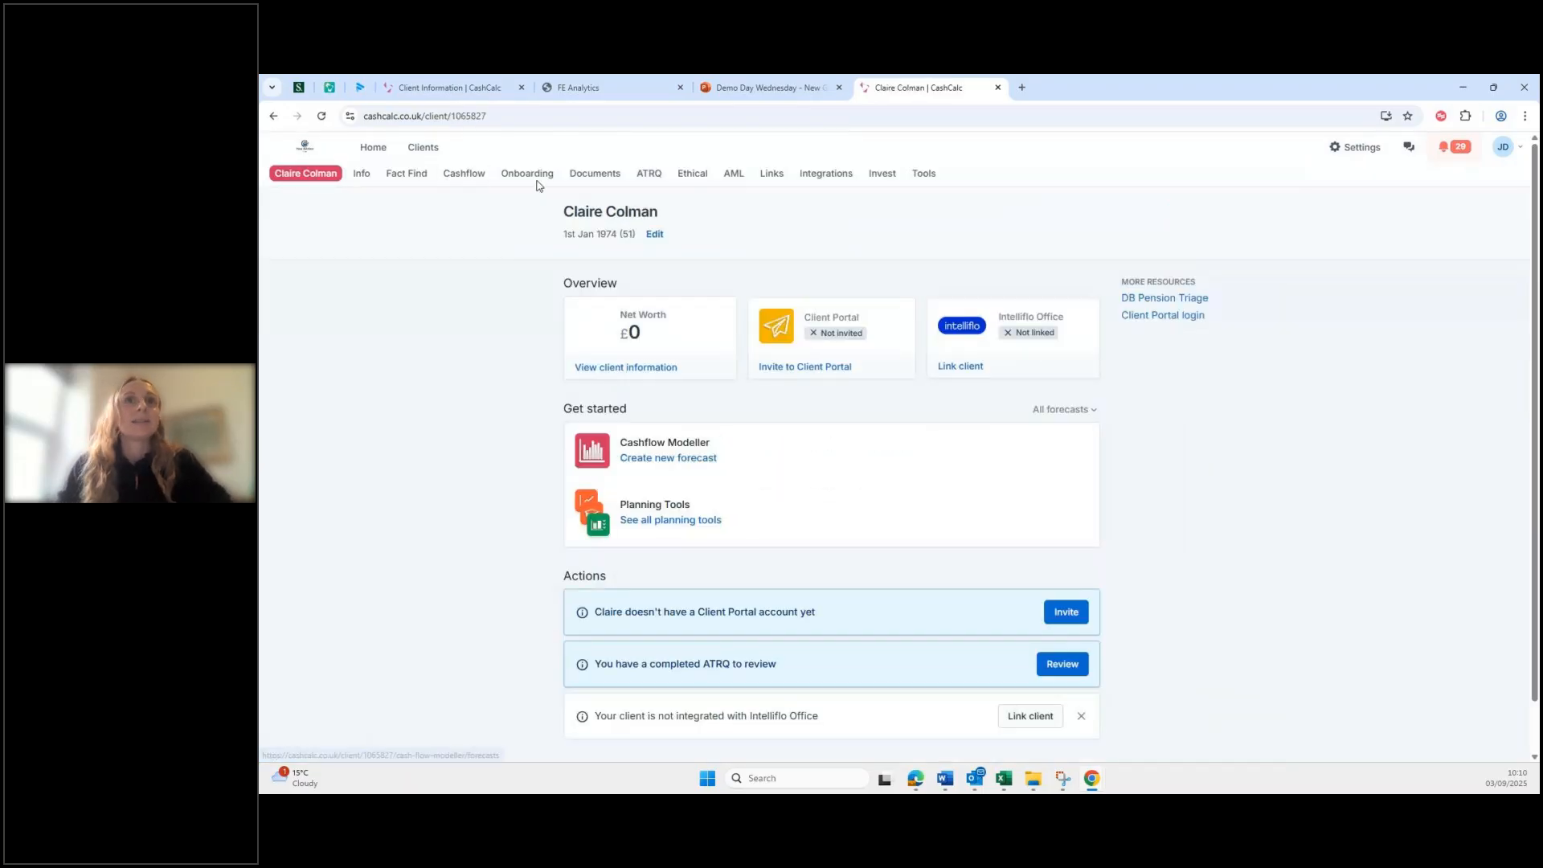
Step: Open the client's ATRQ and begin reviewing the completed questionnaire
click(648, 178)
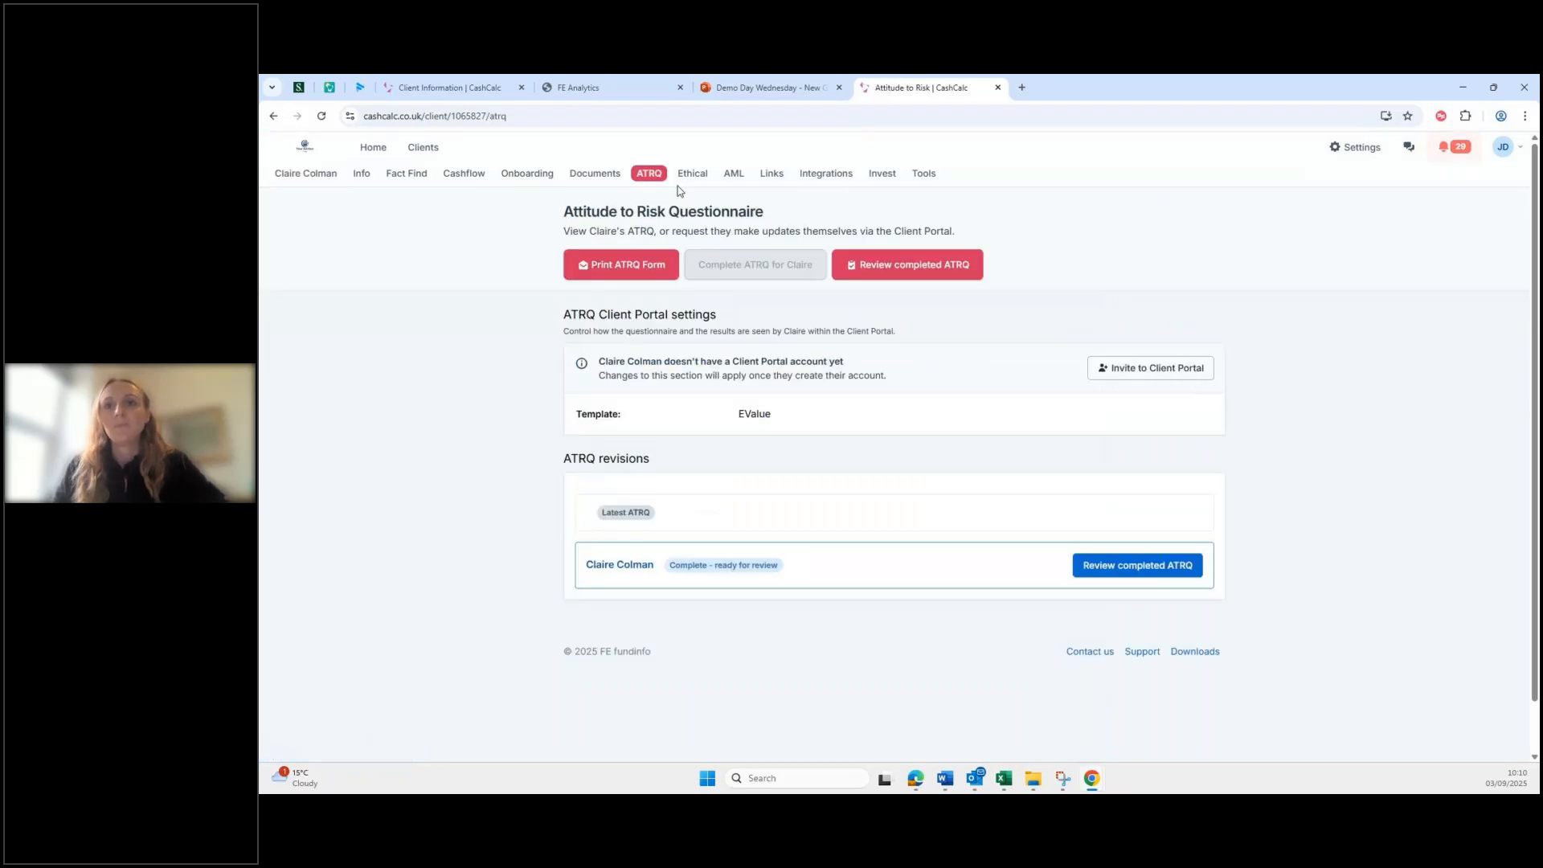
click(1123, 569)
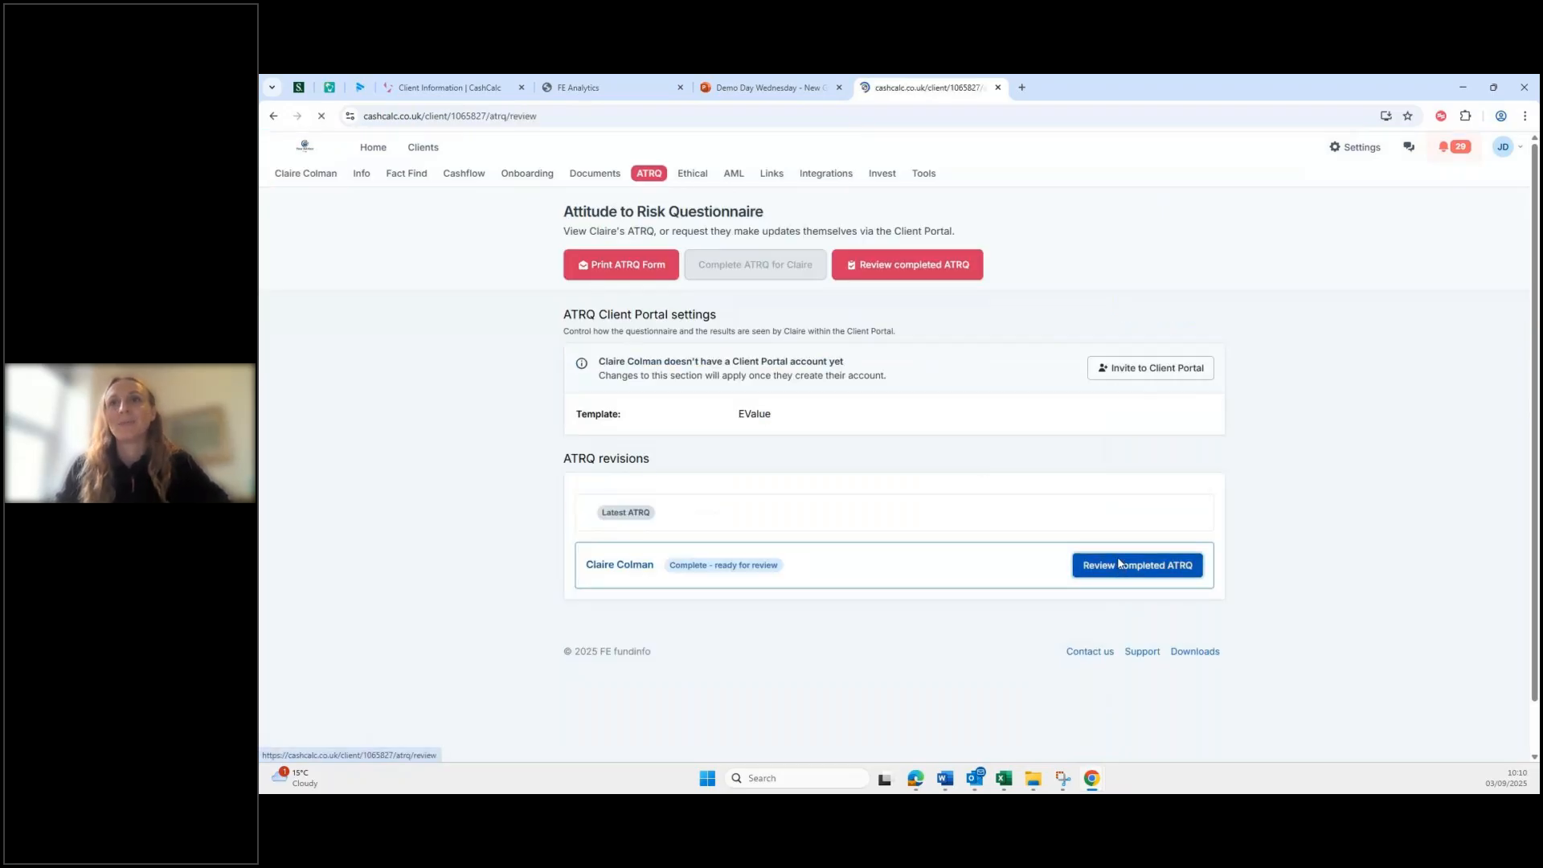
scroll(1104, 546, down, 2)
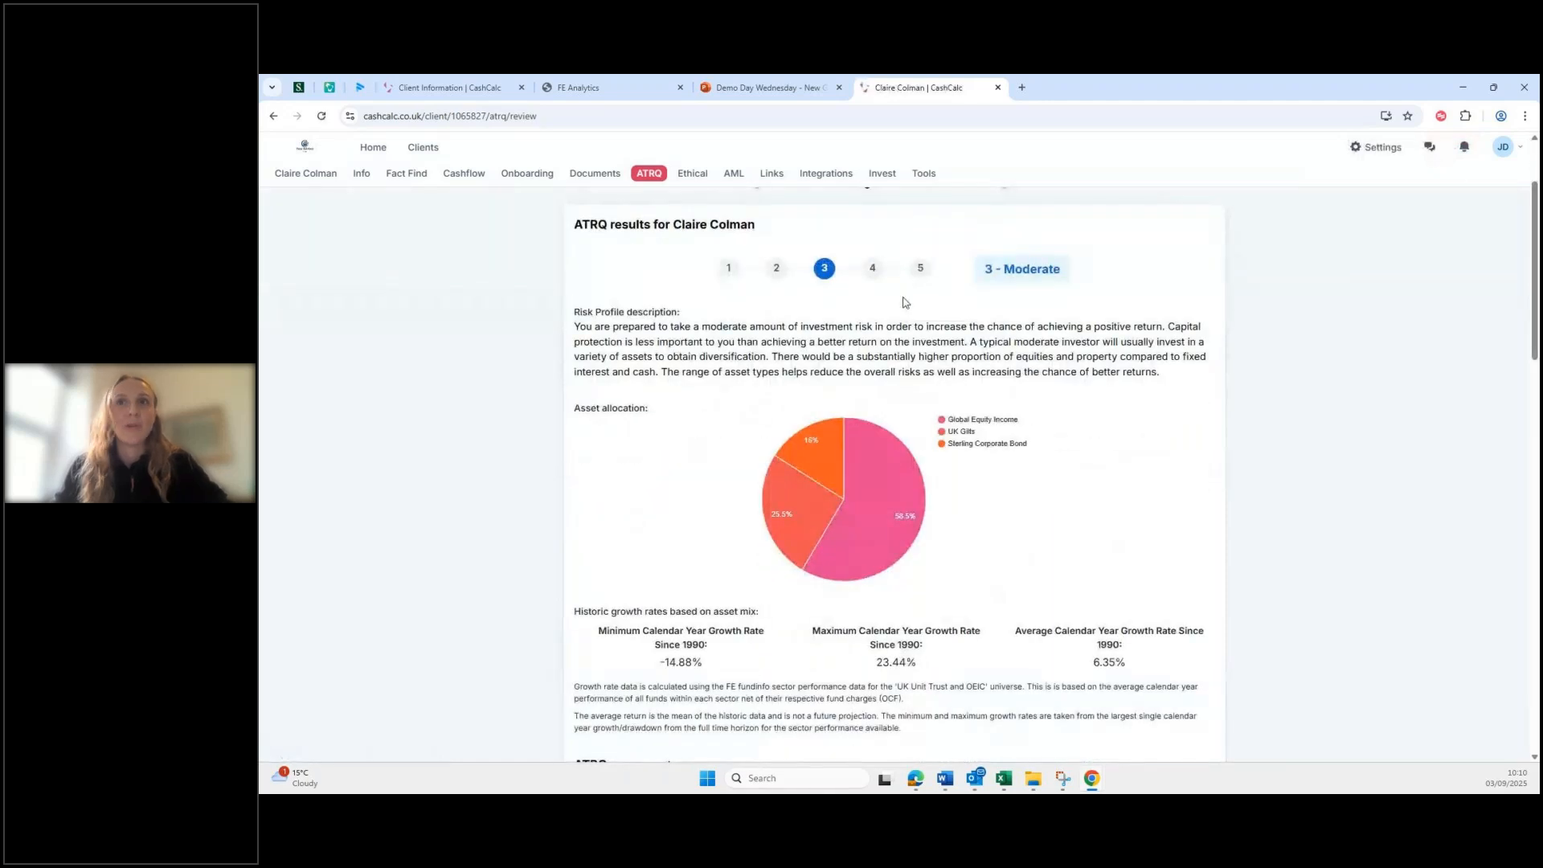
scroll(1000, 481, down, 5)
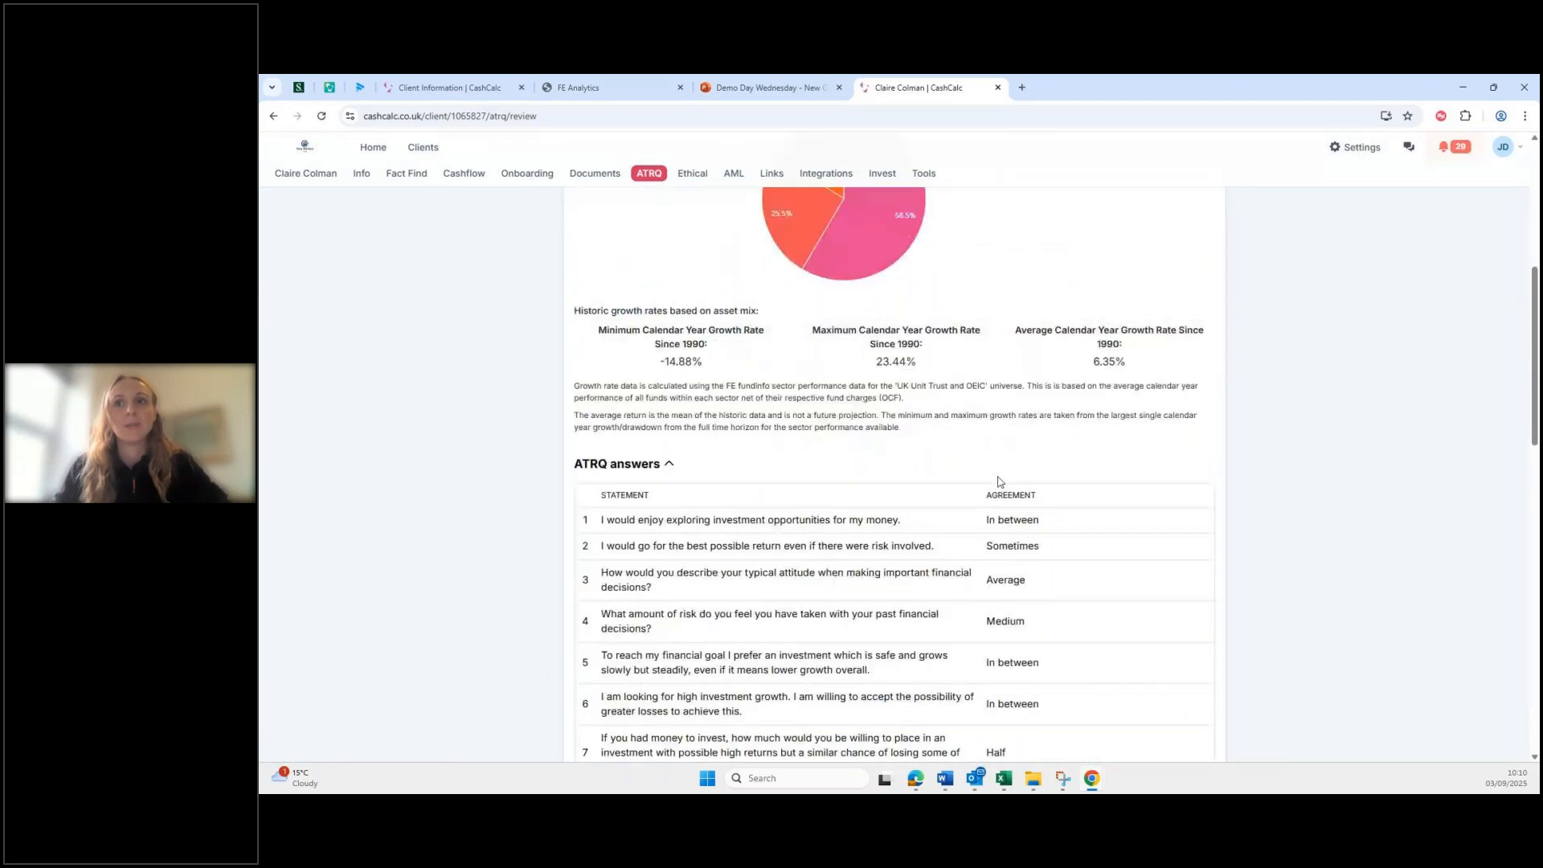
scroll(999, 482, down, 3)
scroll(993, 502, down, 5)
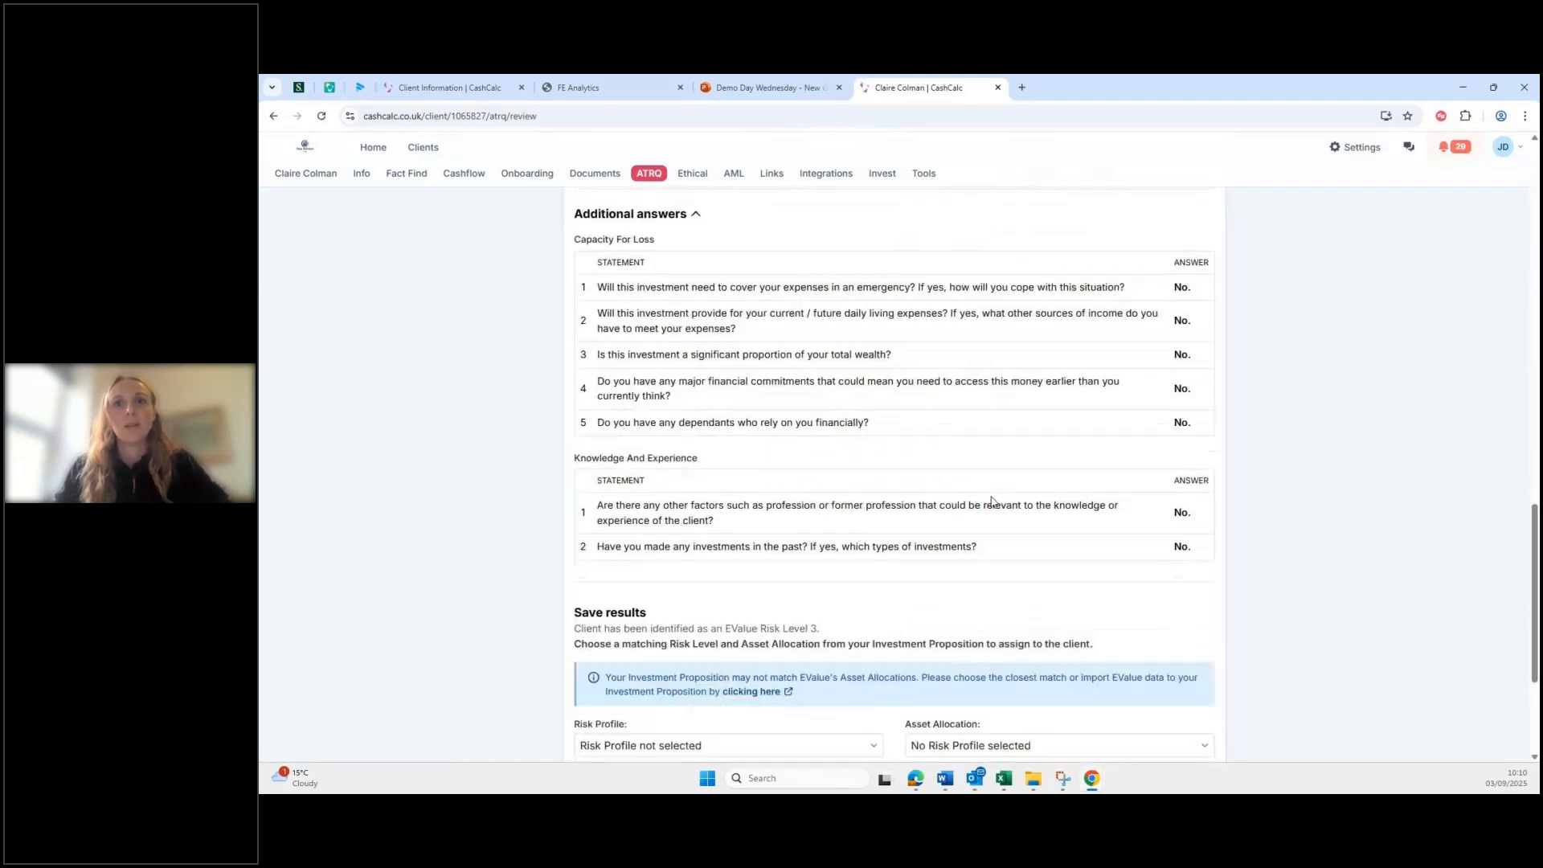
scroll(833, 492, down, 3)
Step: Choose EValue Risk 3 with Medium Term (8 - 15 Years) allocation, comment 'ev 3 - medium', and save
click(828, 508)
click(820, 574)
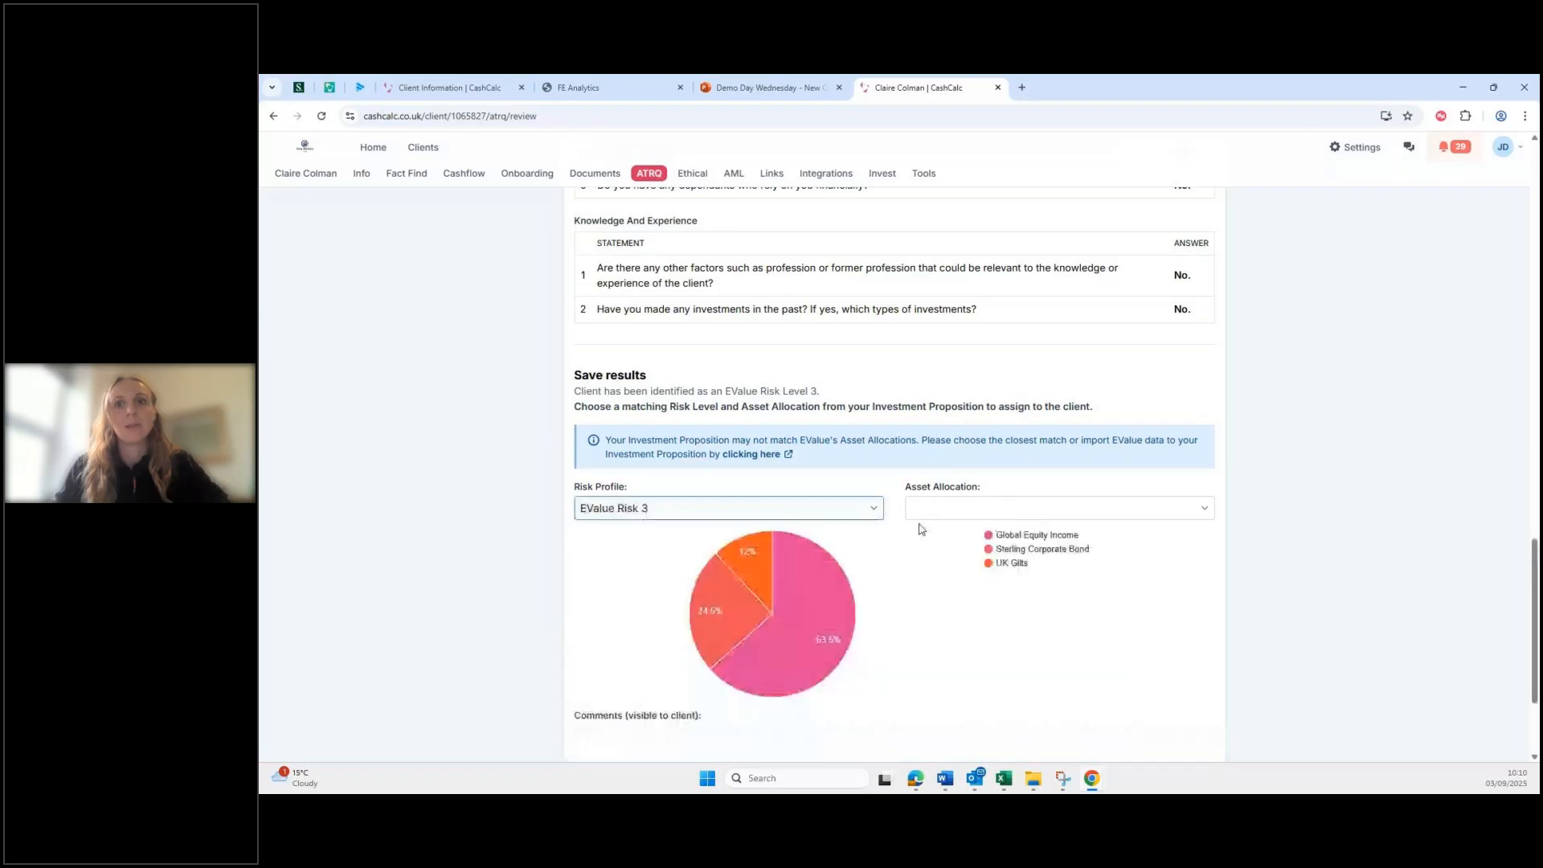
click(1012, 509)
click(1009, 550)
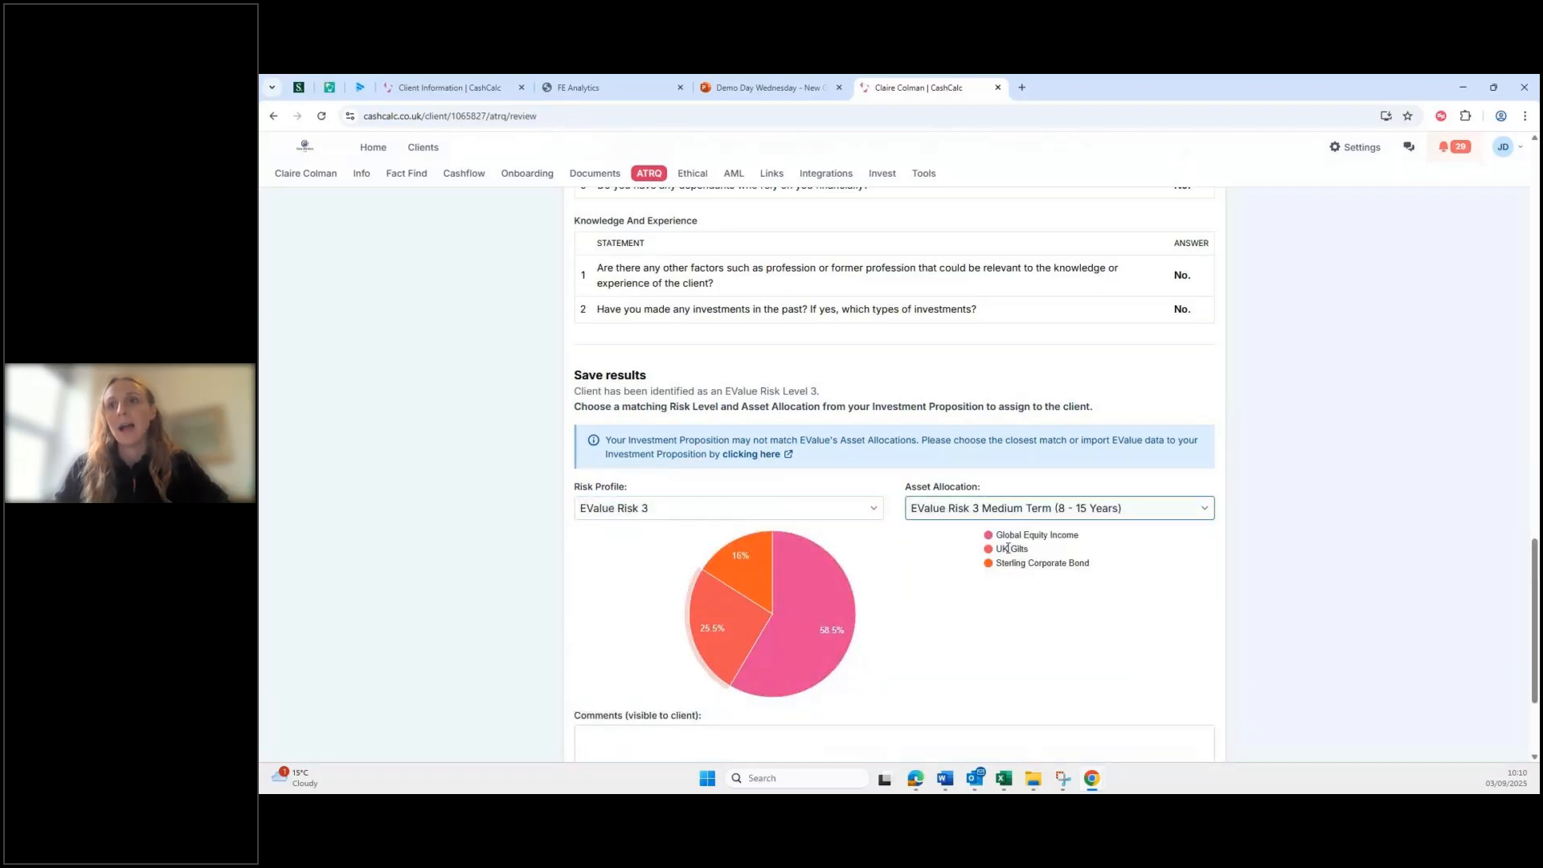
scroll(845, 605, down, 2)
click(751, 583)
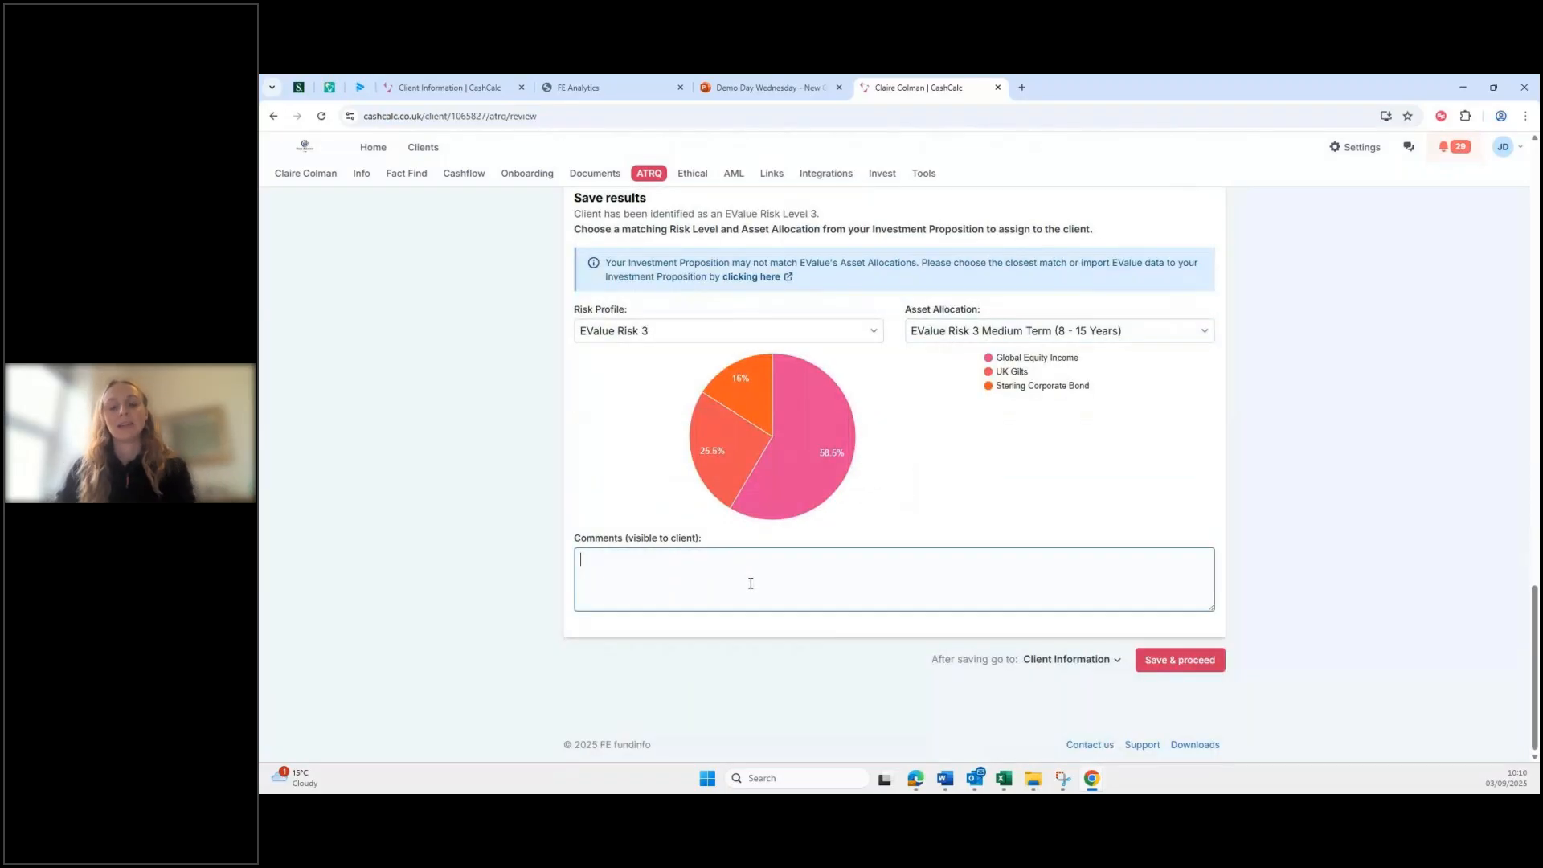
text(ev)
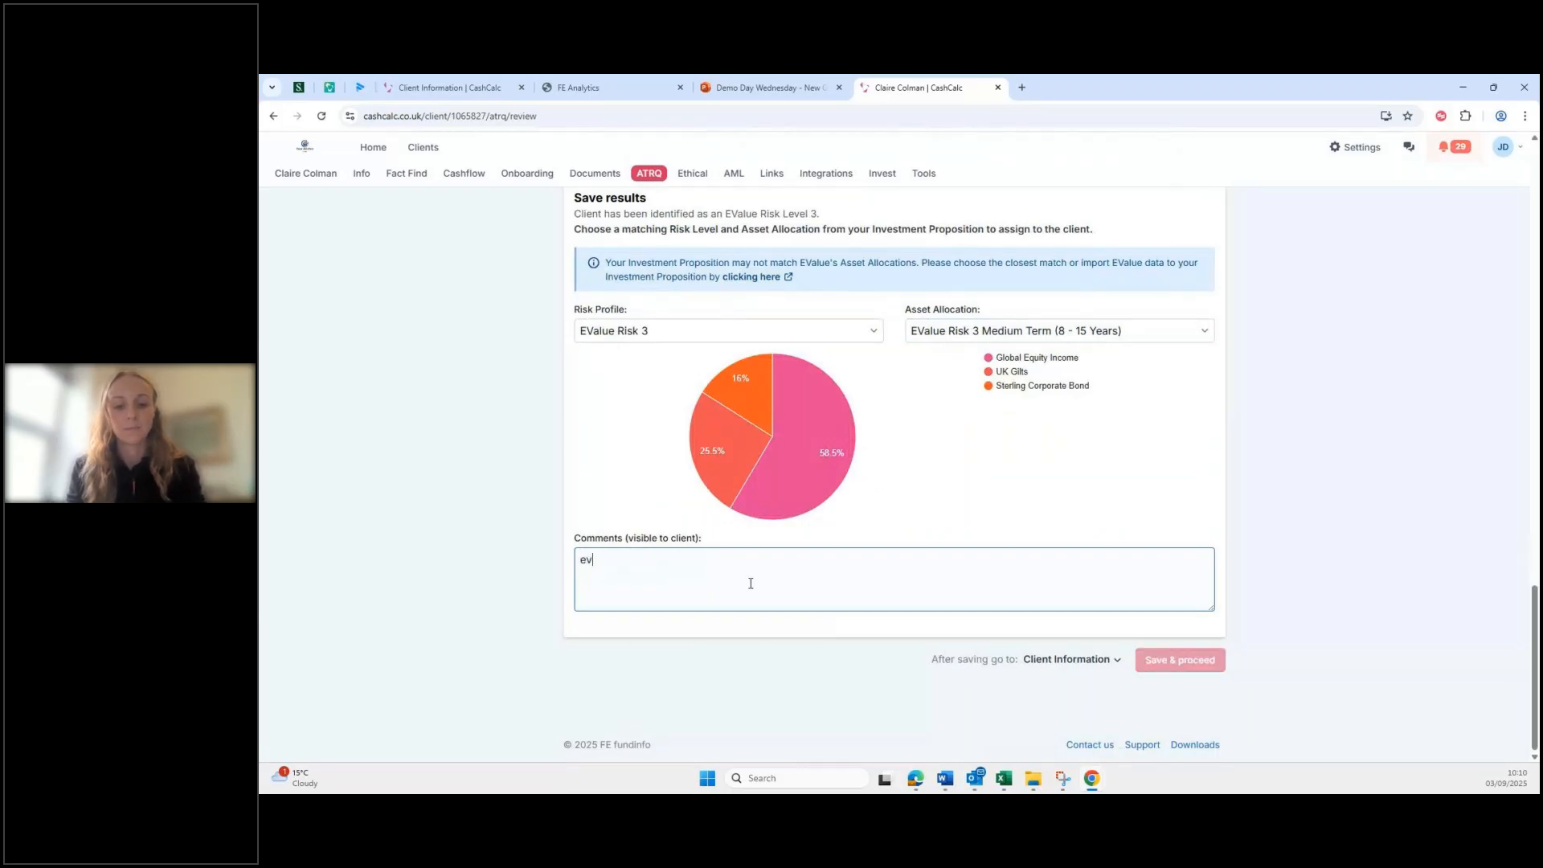
text( 3 - medium)
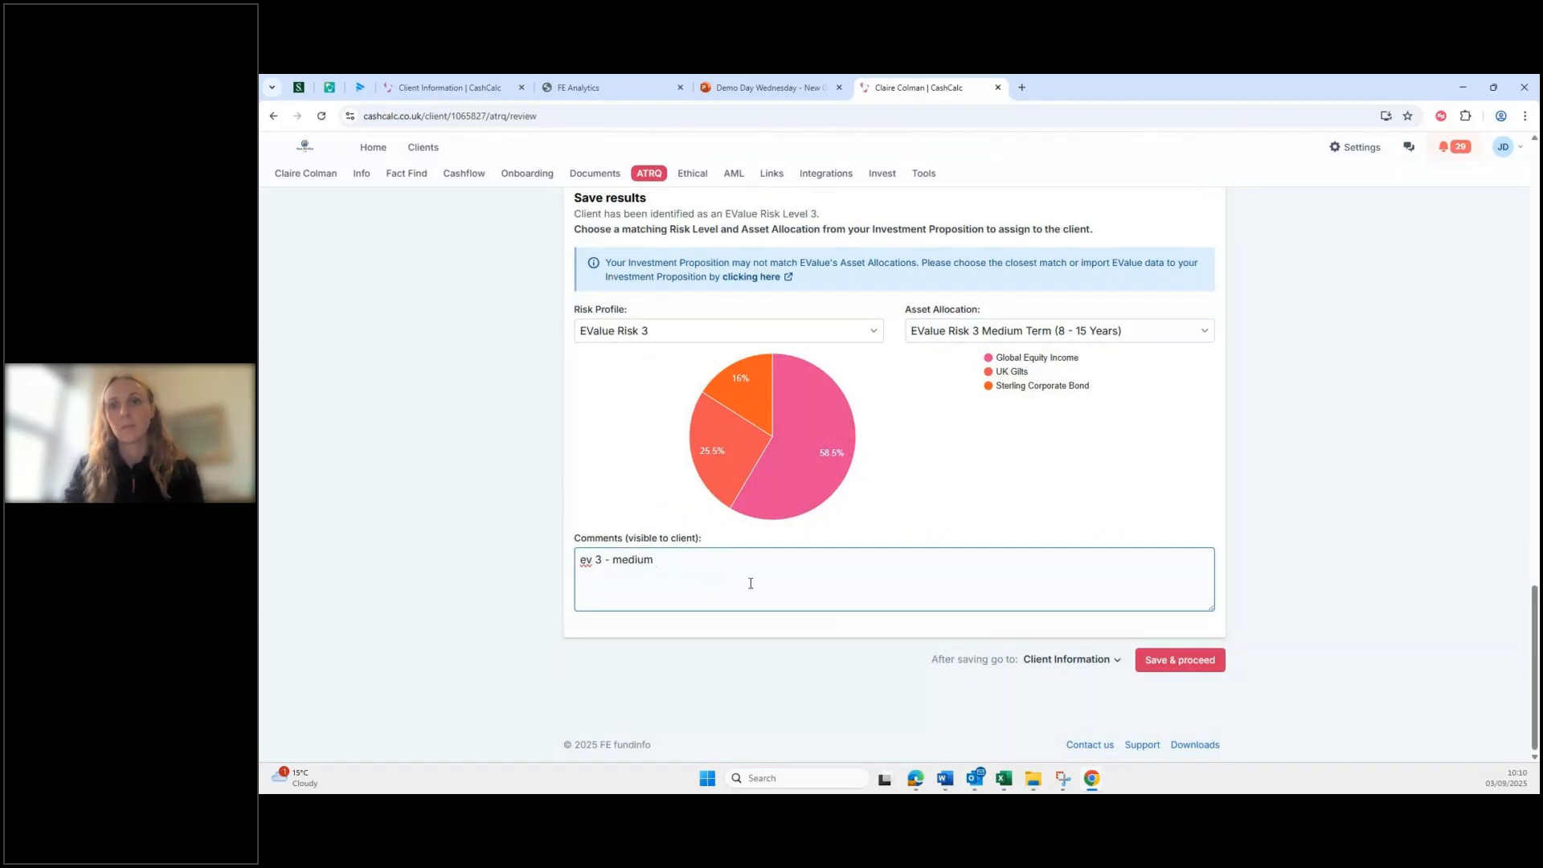
click(1206, 669)
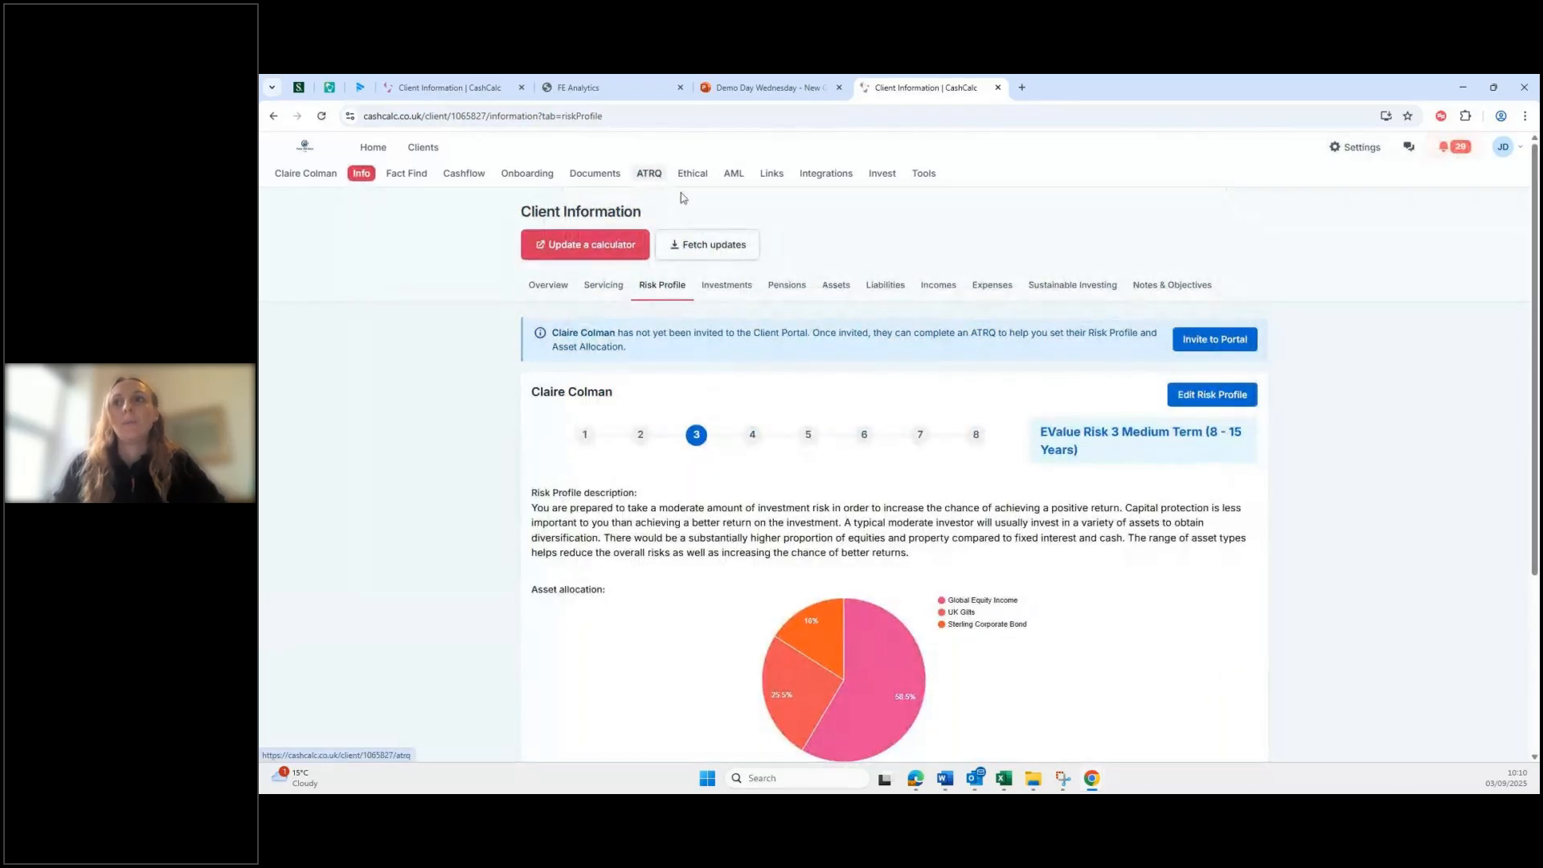
Step: Start exporting the reviewed ATRQ results to FE Analytics as a new client record
scroll(953, 402, down, 3)
scroll(946, 408, up, 3)
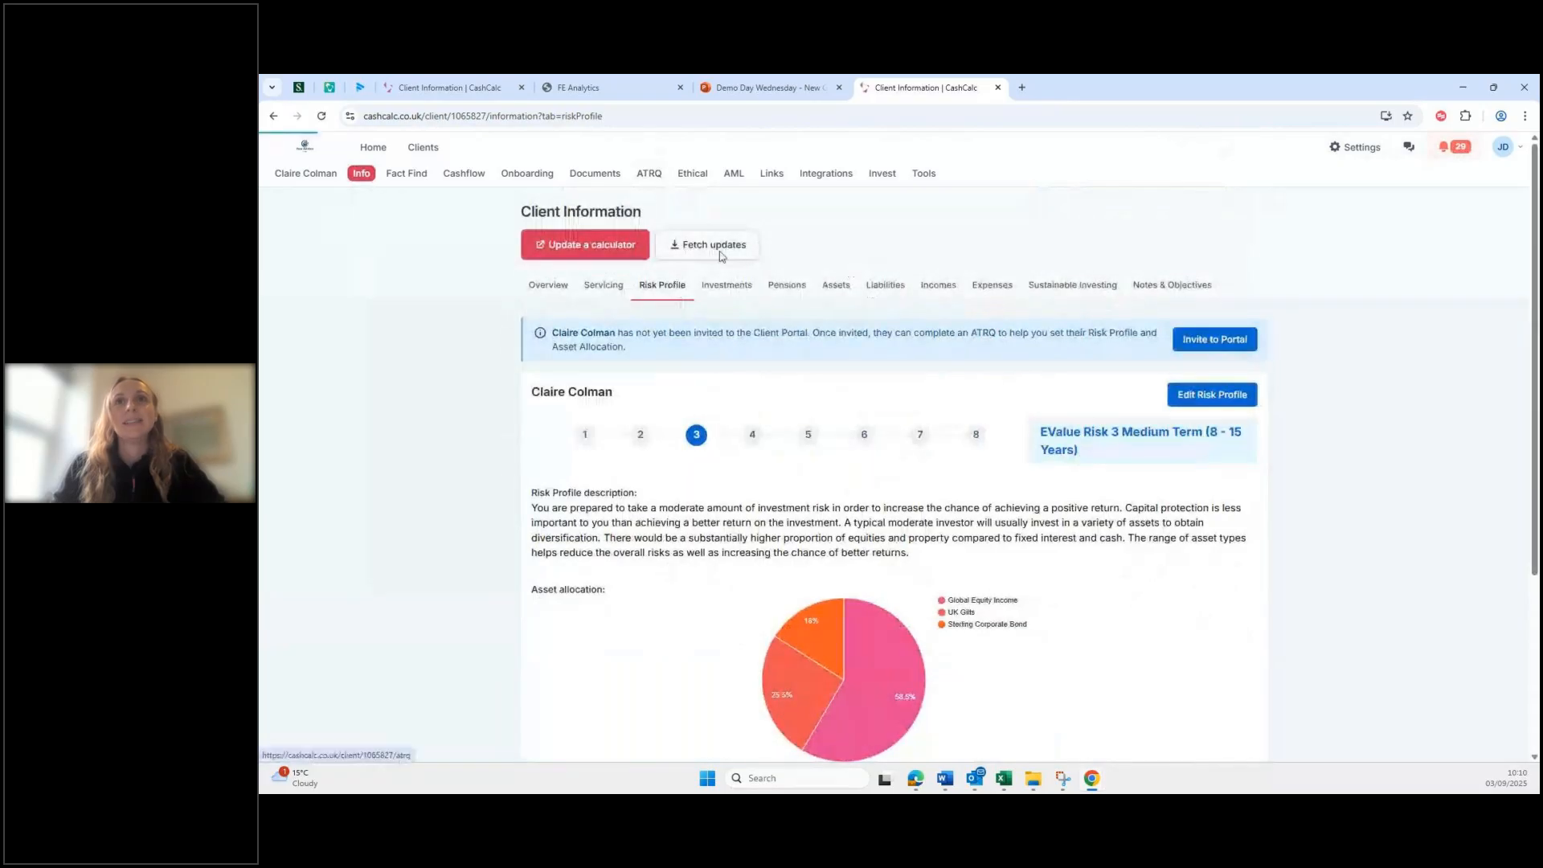
click(649, 173)
click(1174, 568)
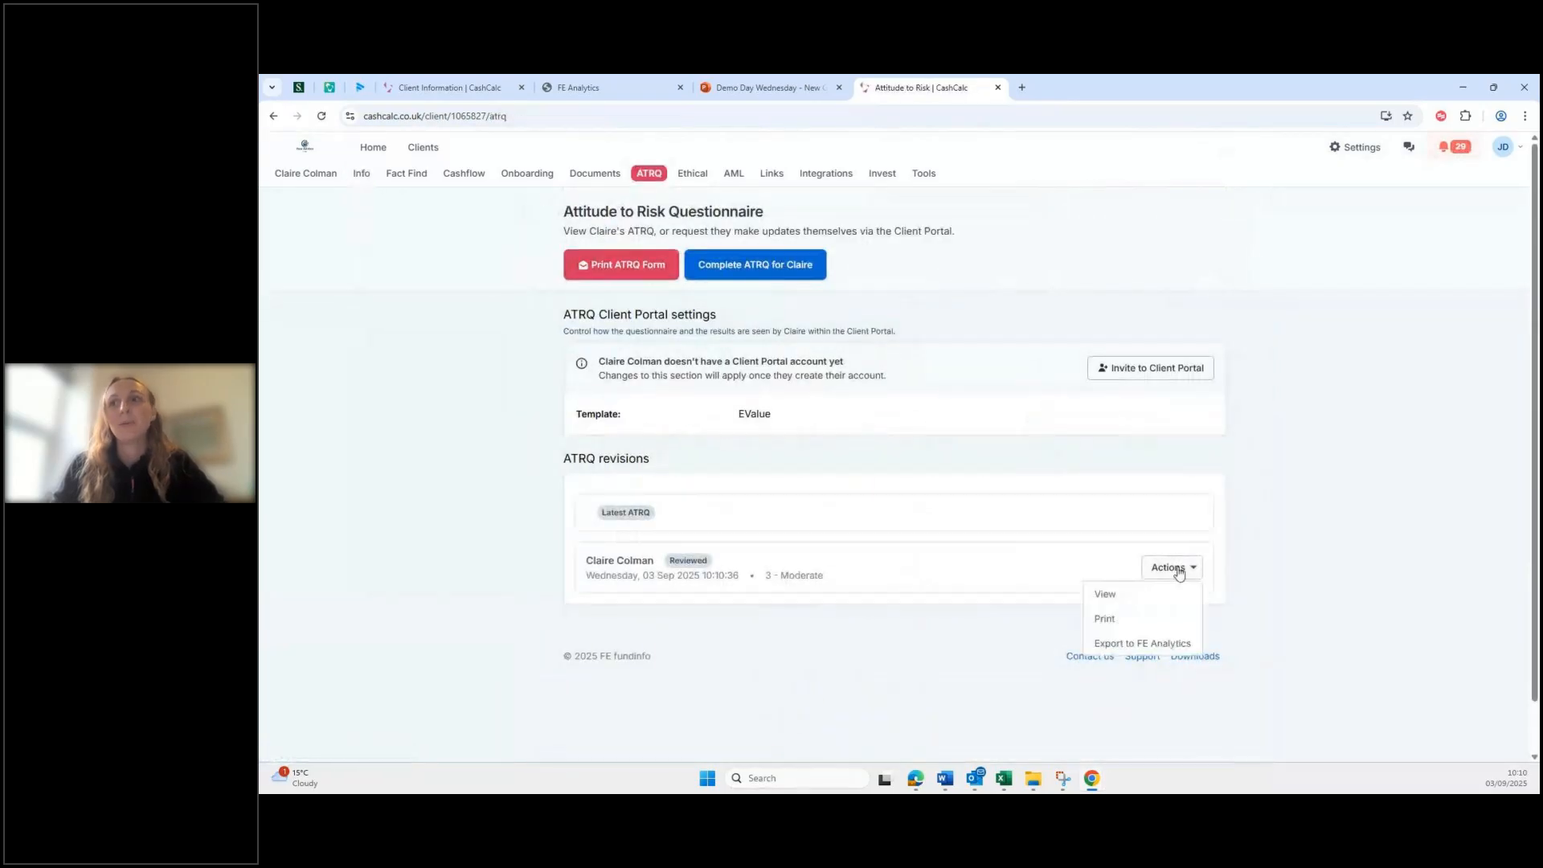
click(1150, 646)
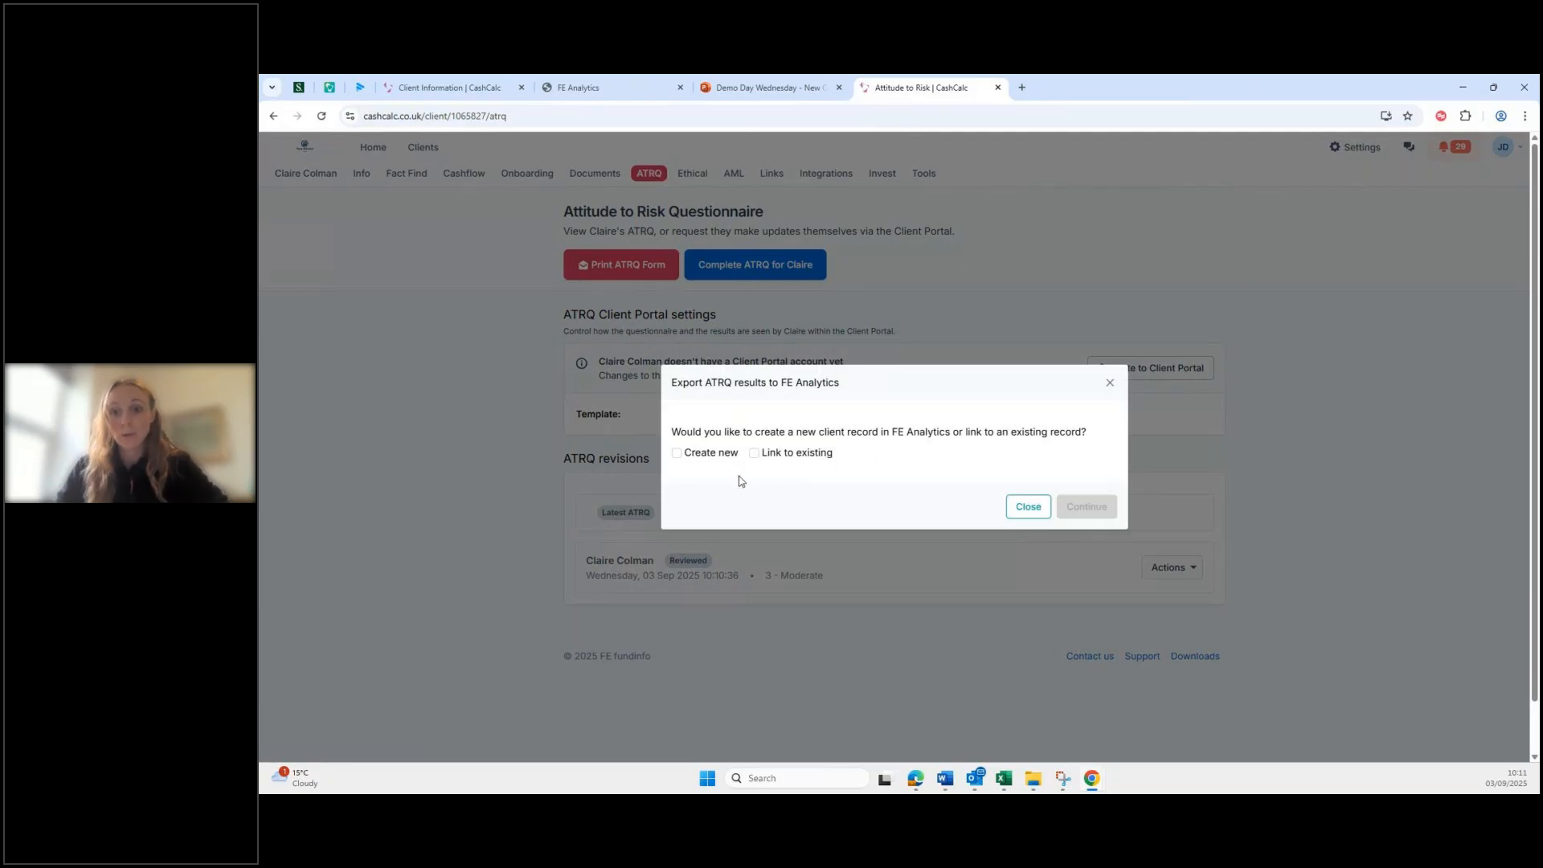
click(715, 455)
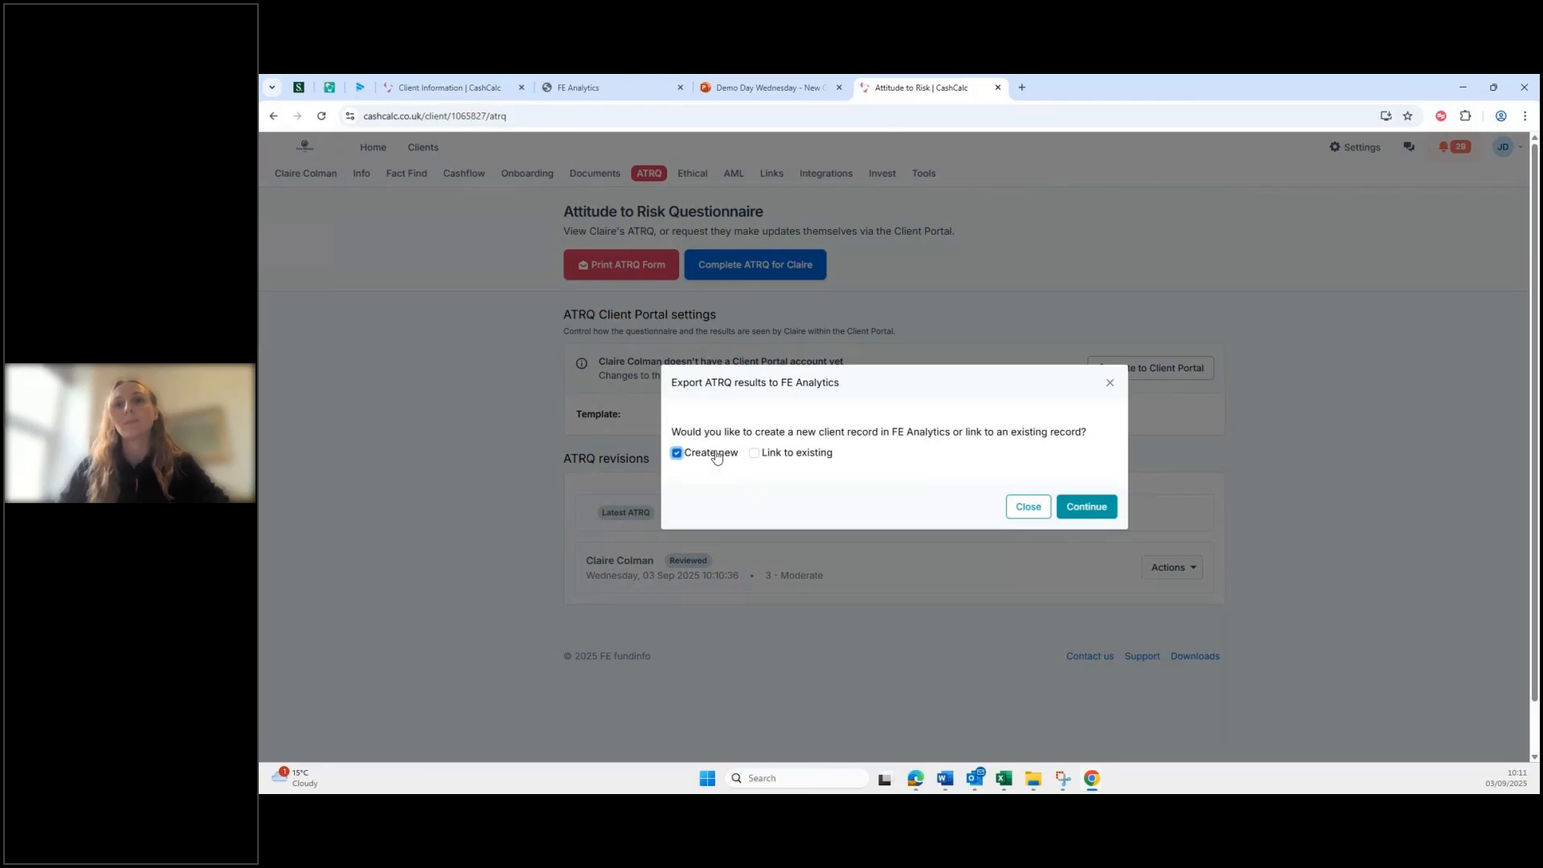
click(1088, 508)
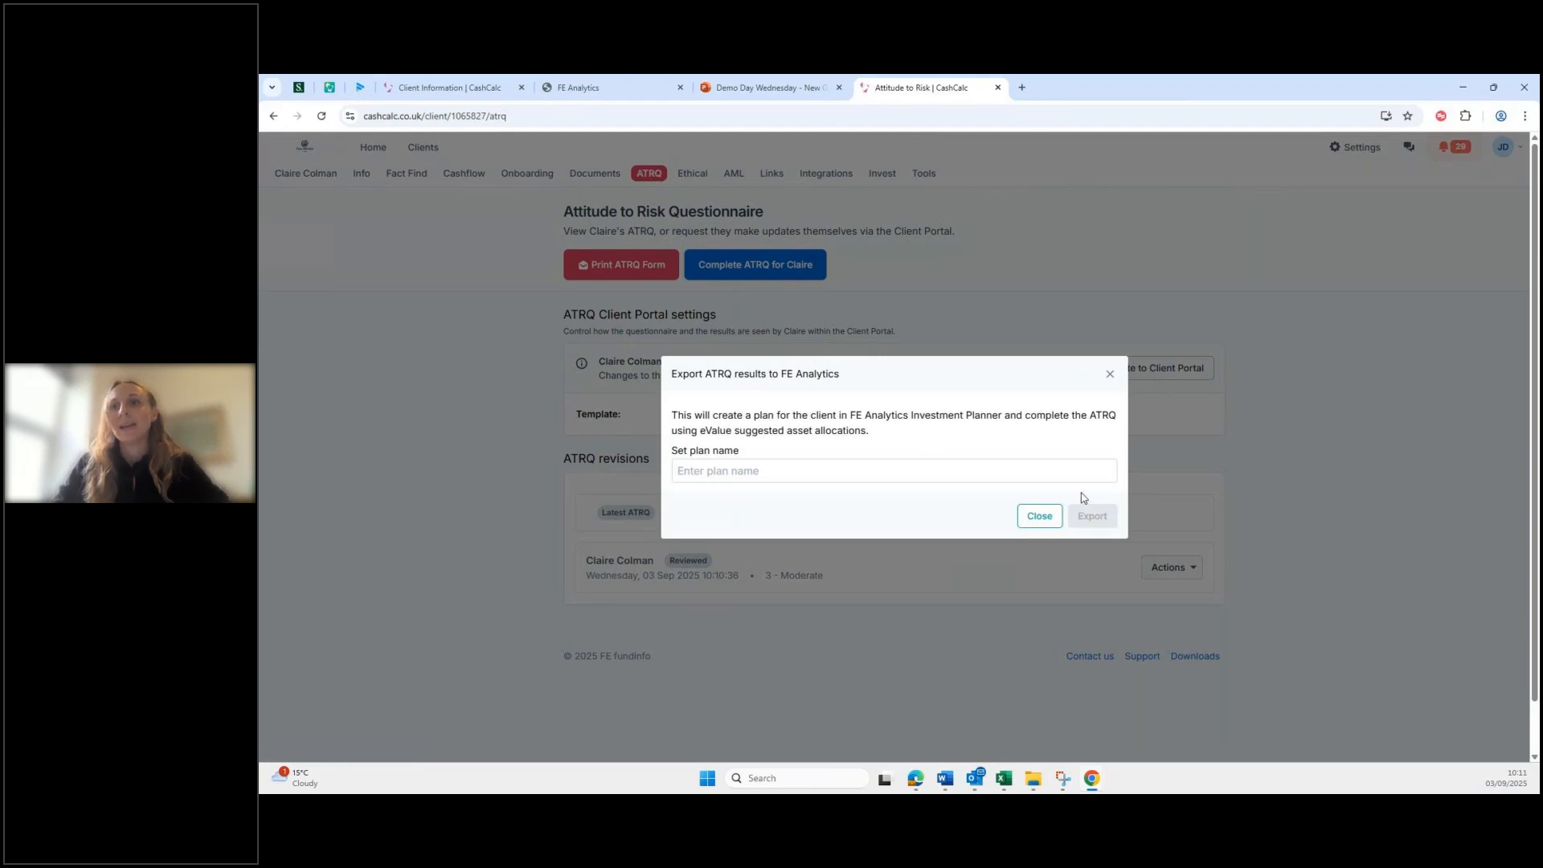
click(1059, 470)
text(Clai'r)
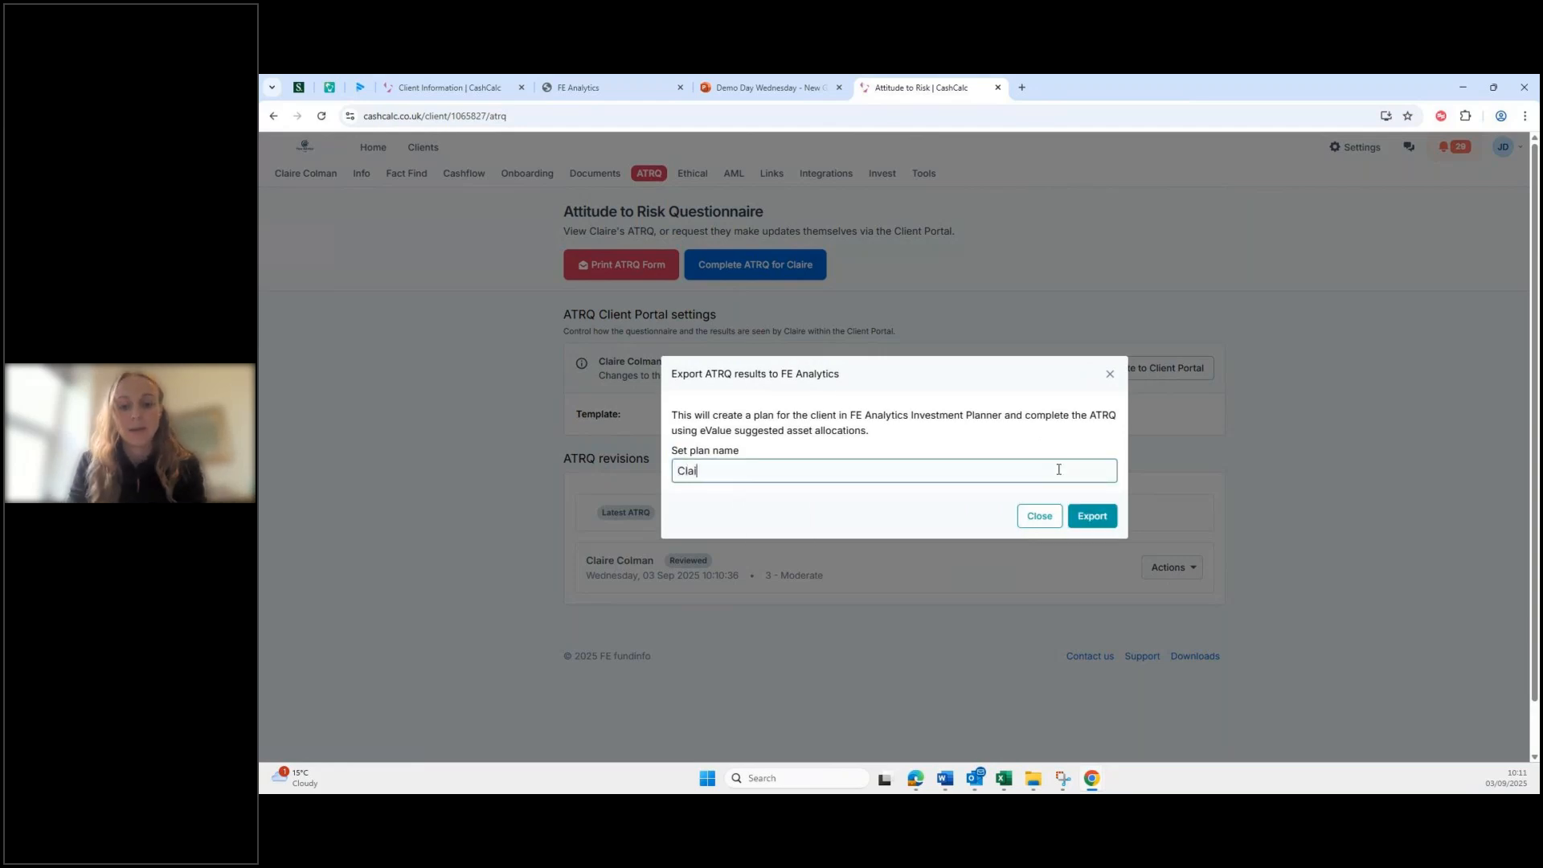
key(BackSpace)
key(BackSpace)
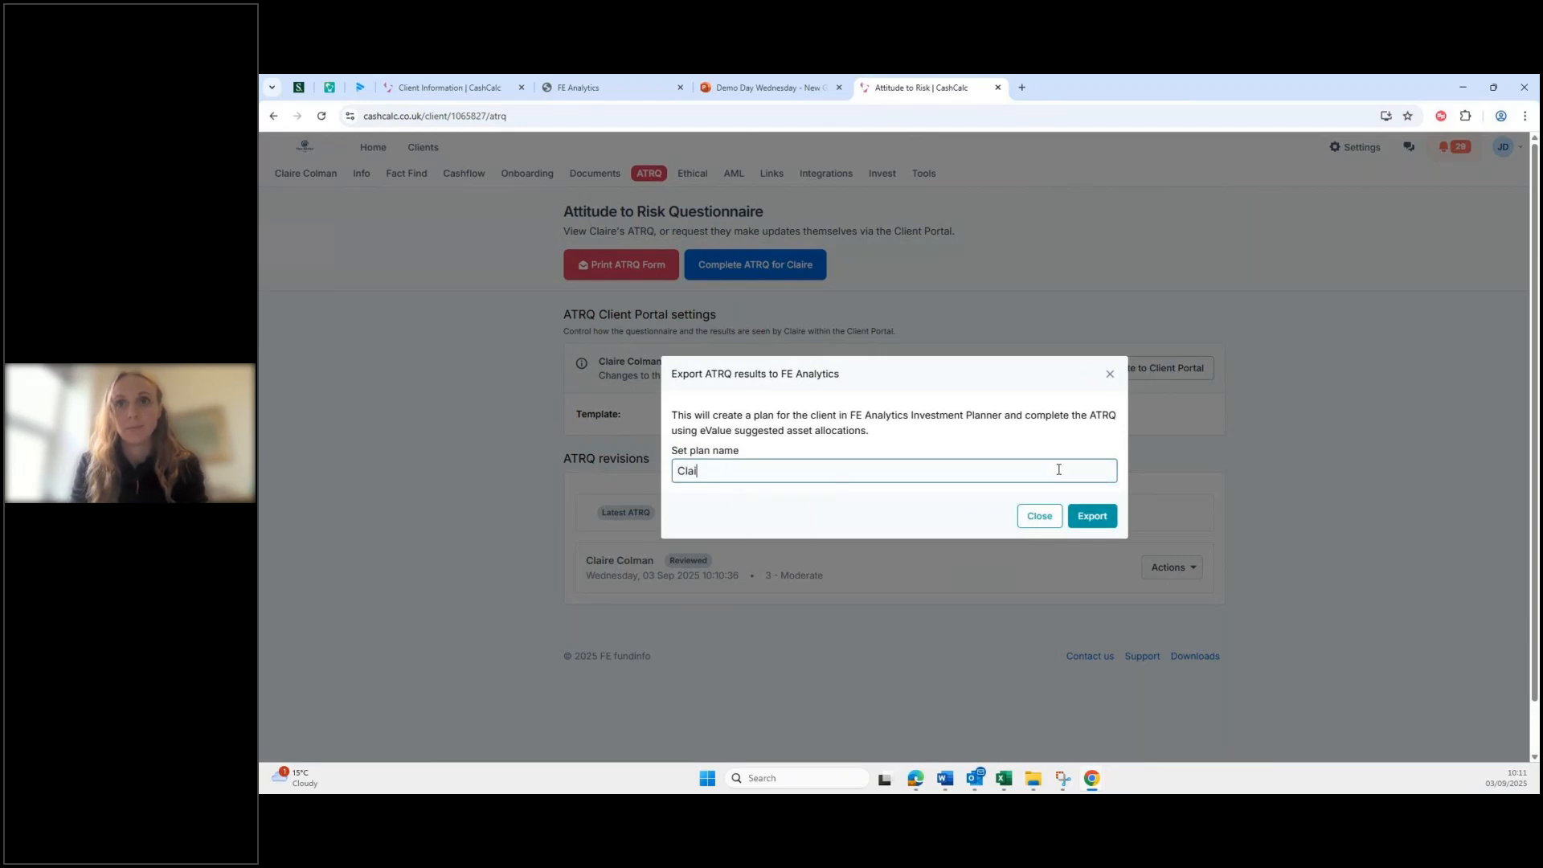
text(re C's )
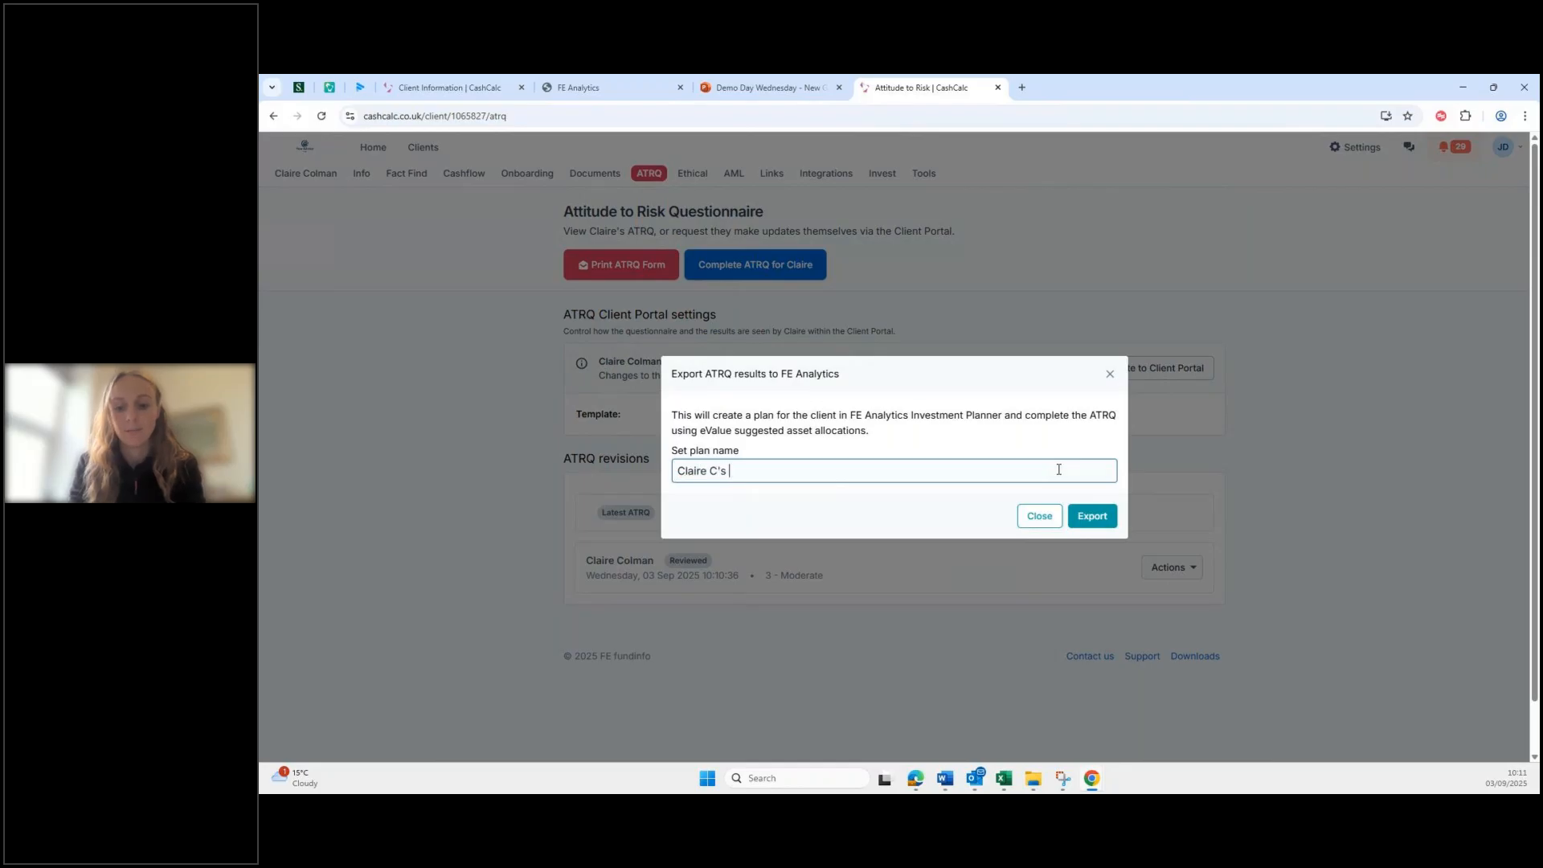
text(sipp)
click(1091, 518)
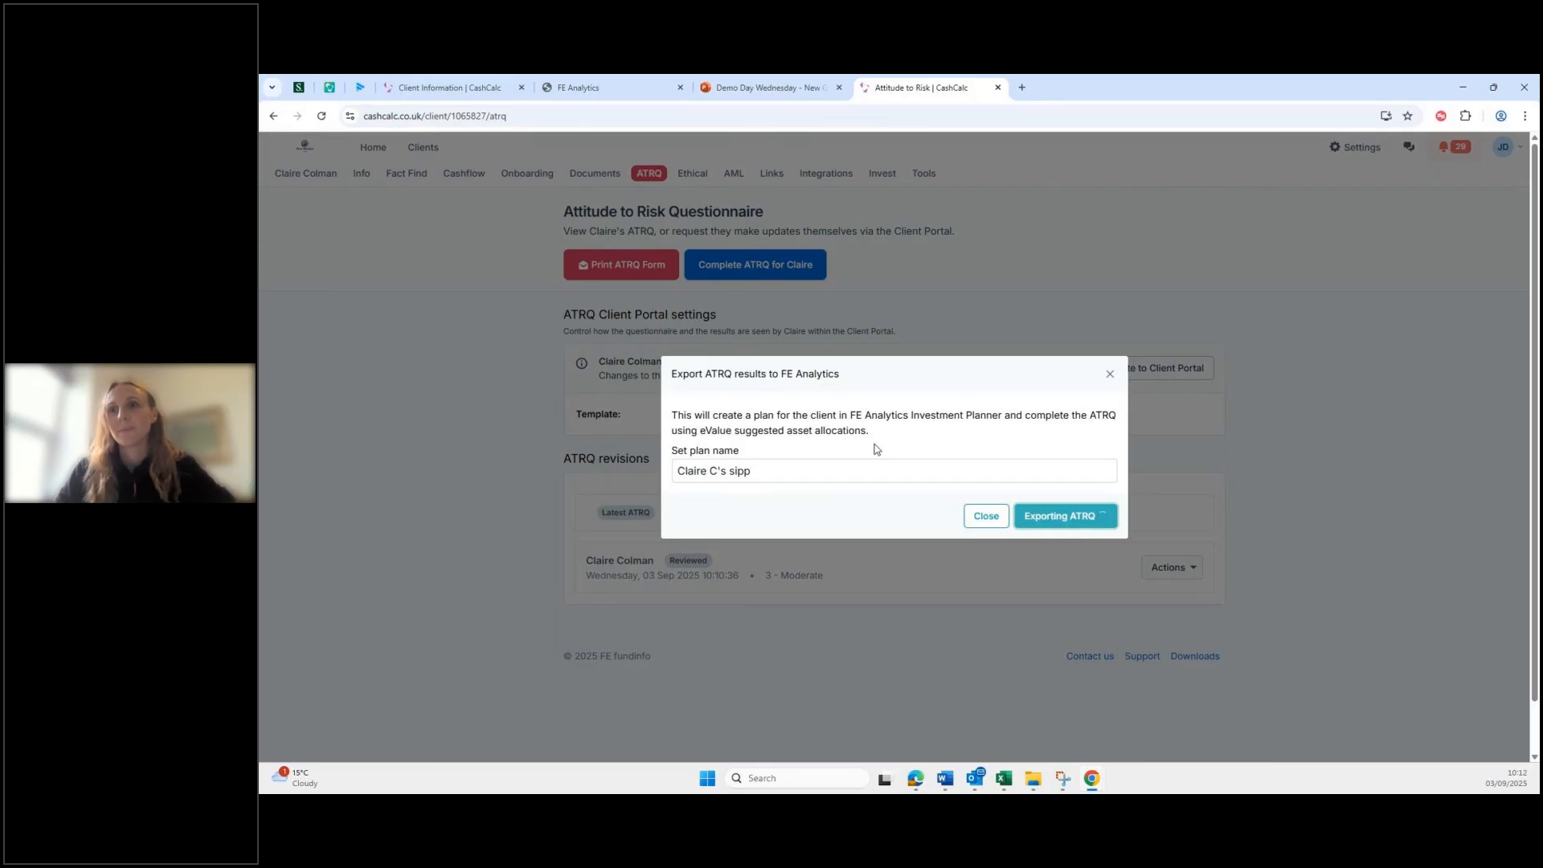
click(1055, 485)
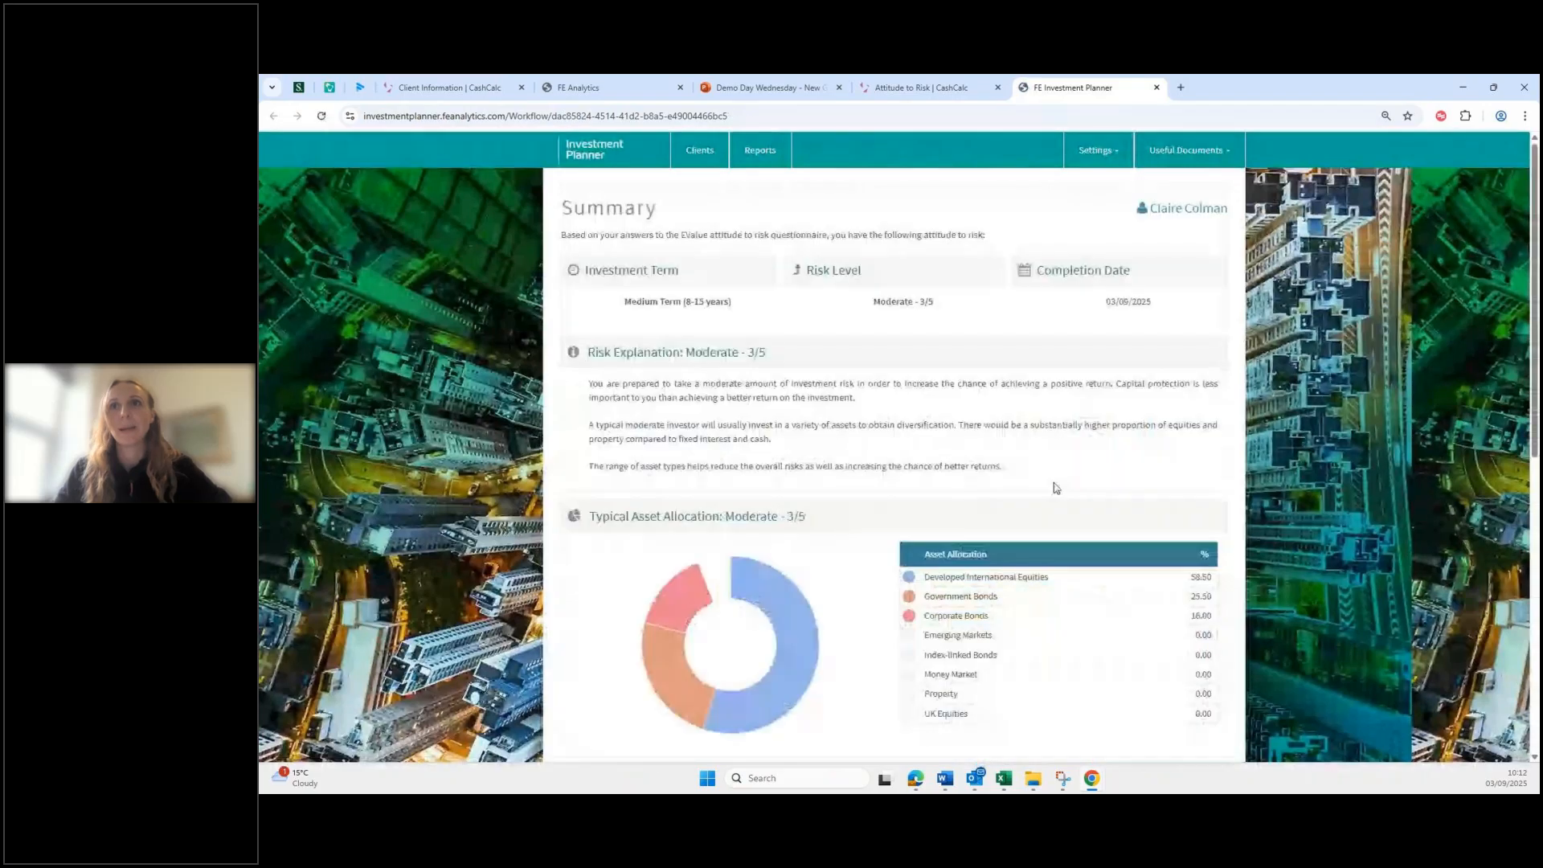
Step: Read through the Moderate 3/5 summary and load the suitable portfolios list
scroll(1073, 434, down, 2)
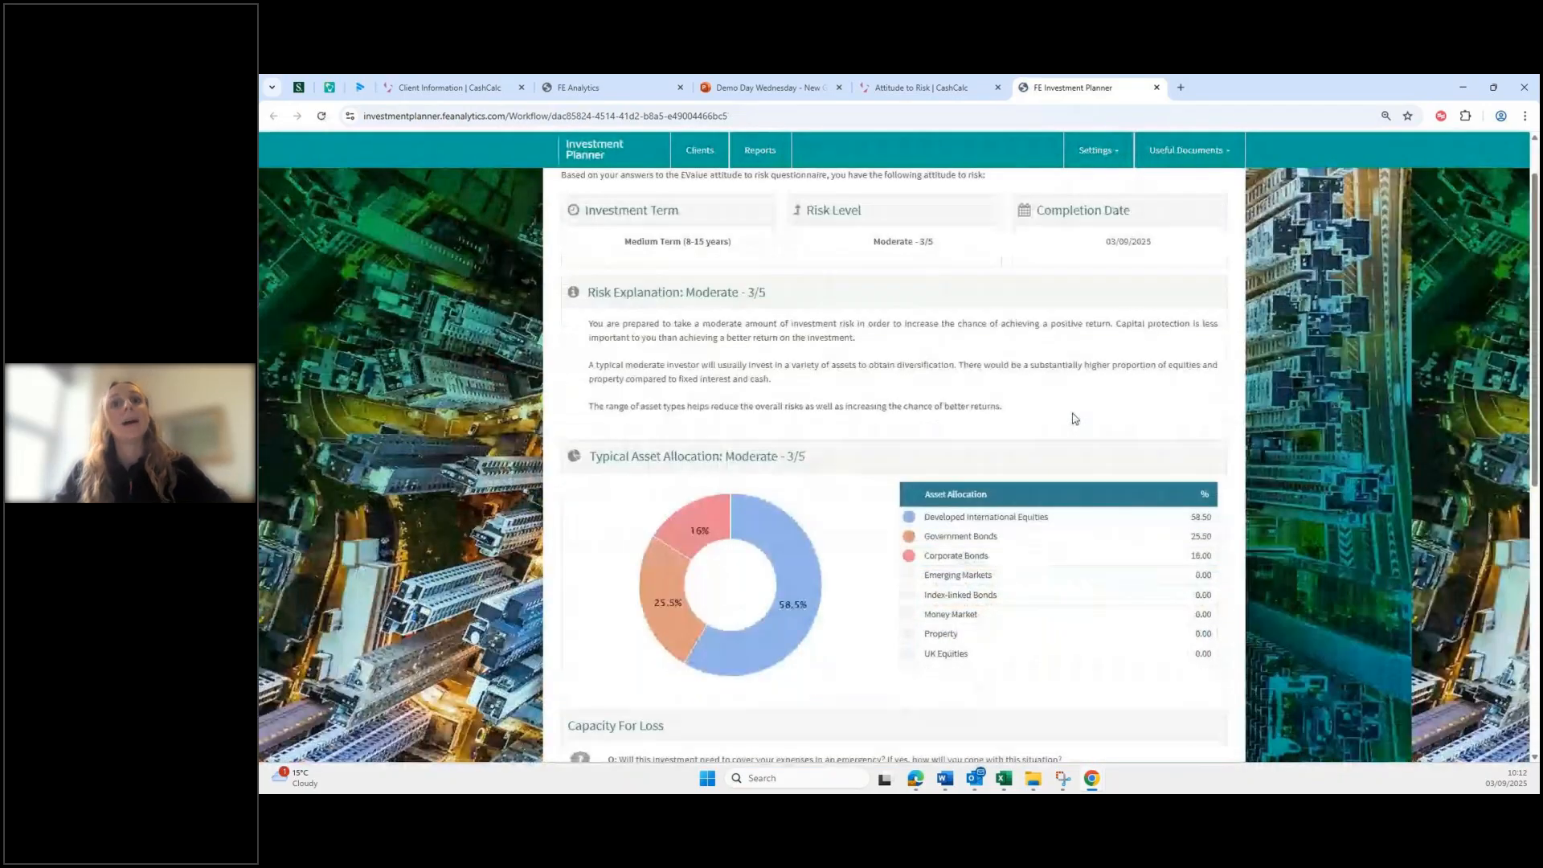
scroll(1074, 418, down, 2)
scroll(1075, 418, down, 2)
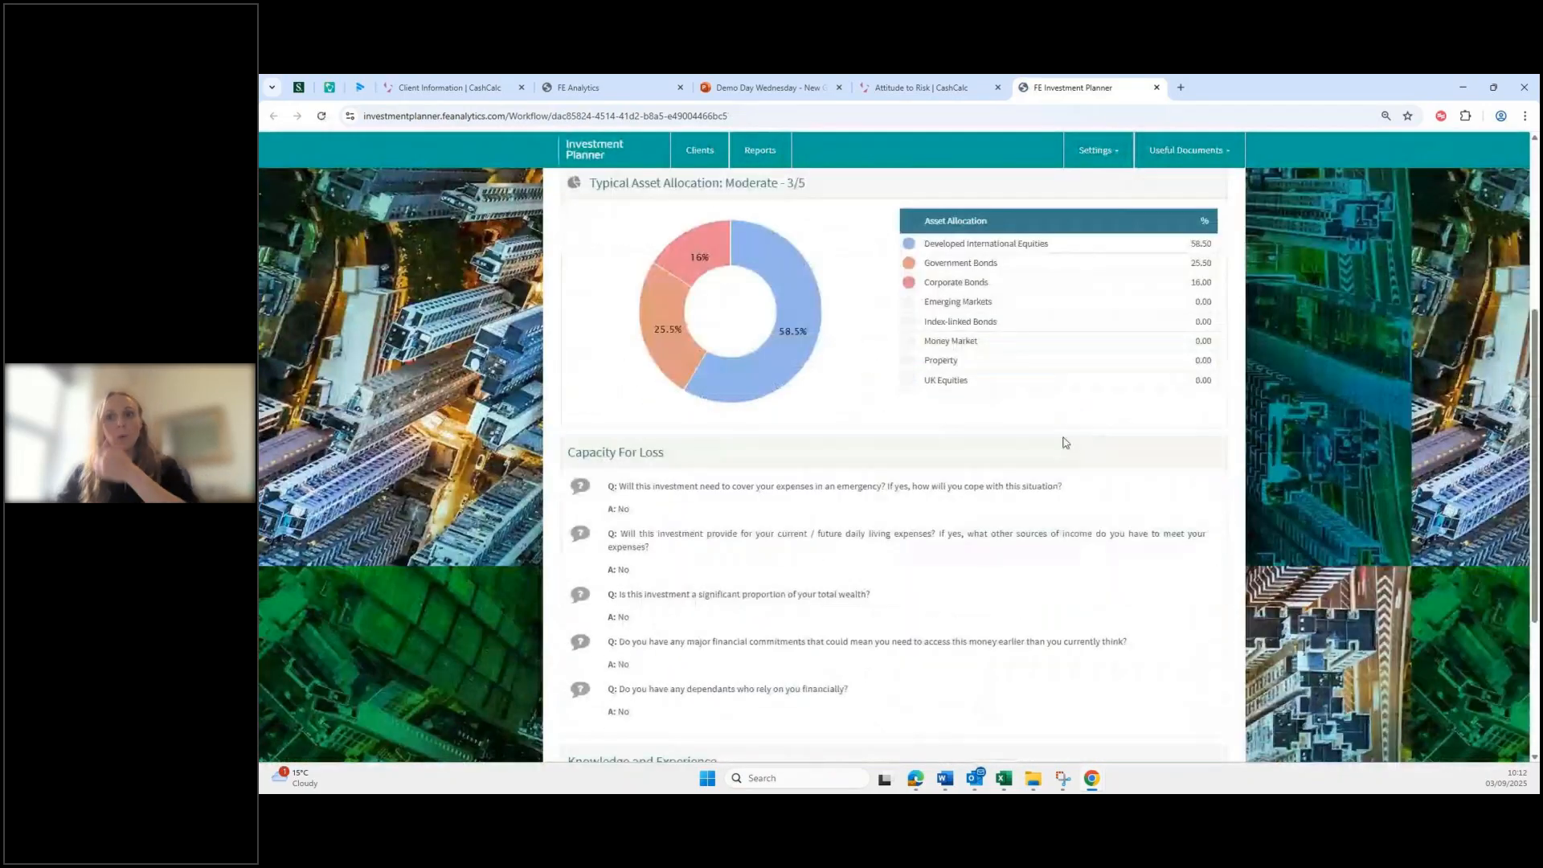
scroll(1065, 442, down, 3)
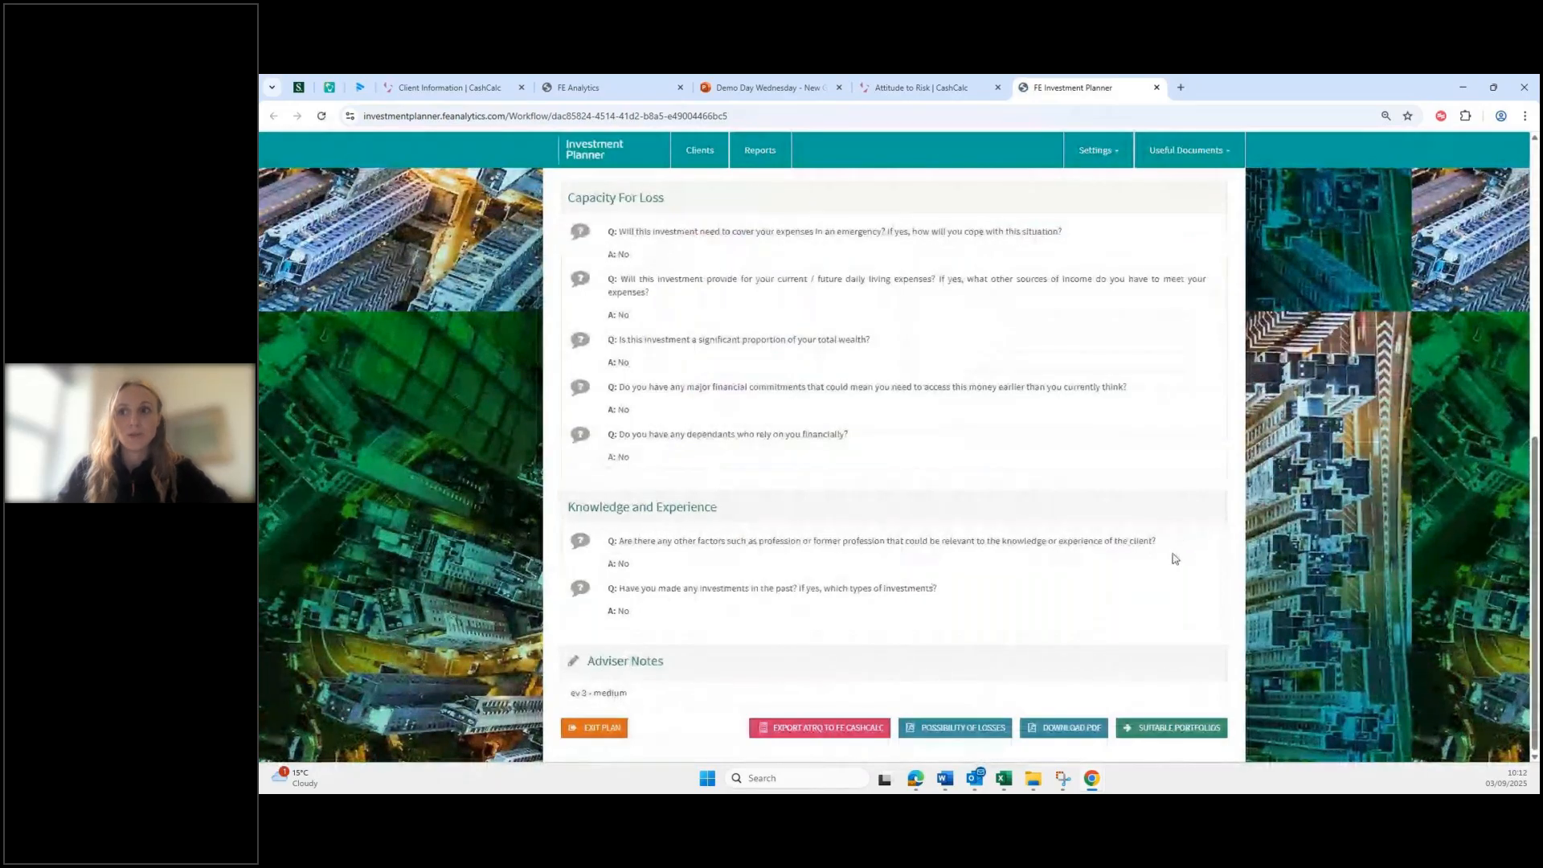
click(1161, 735)
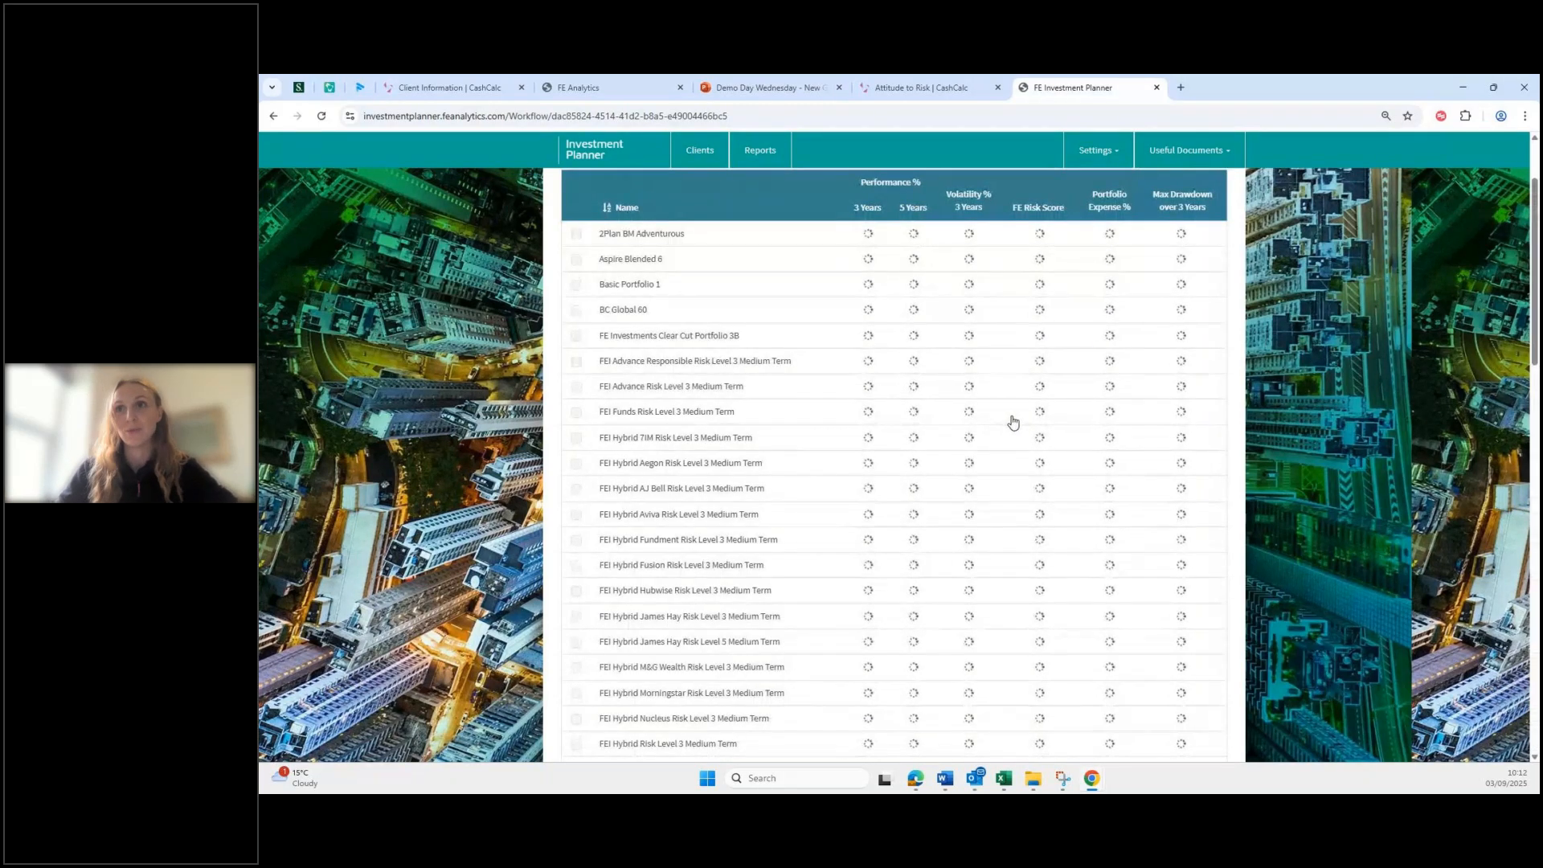
Step: Select the FEI Responsible True Potential Risk Level 3 Medium Term portfolio and confirm it
scroll(1033, 450, down, 12)
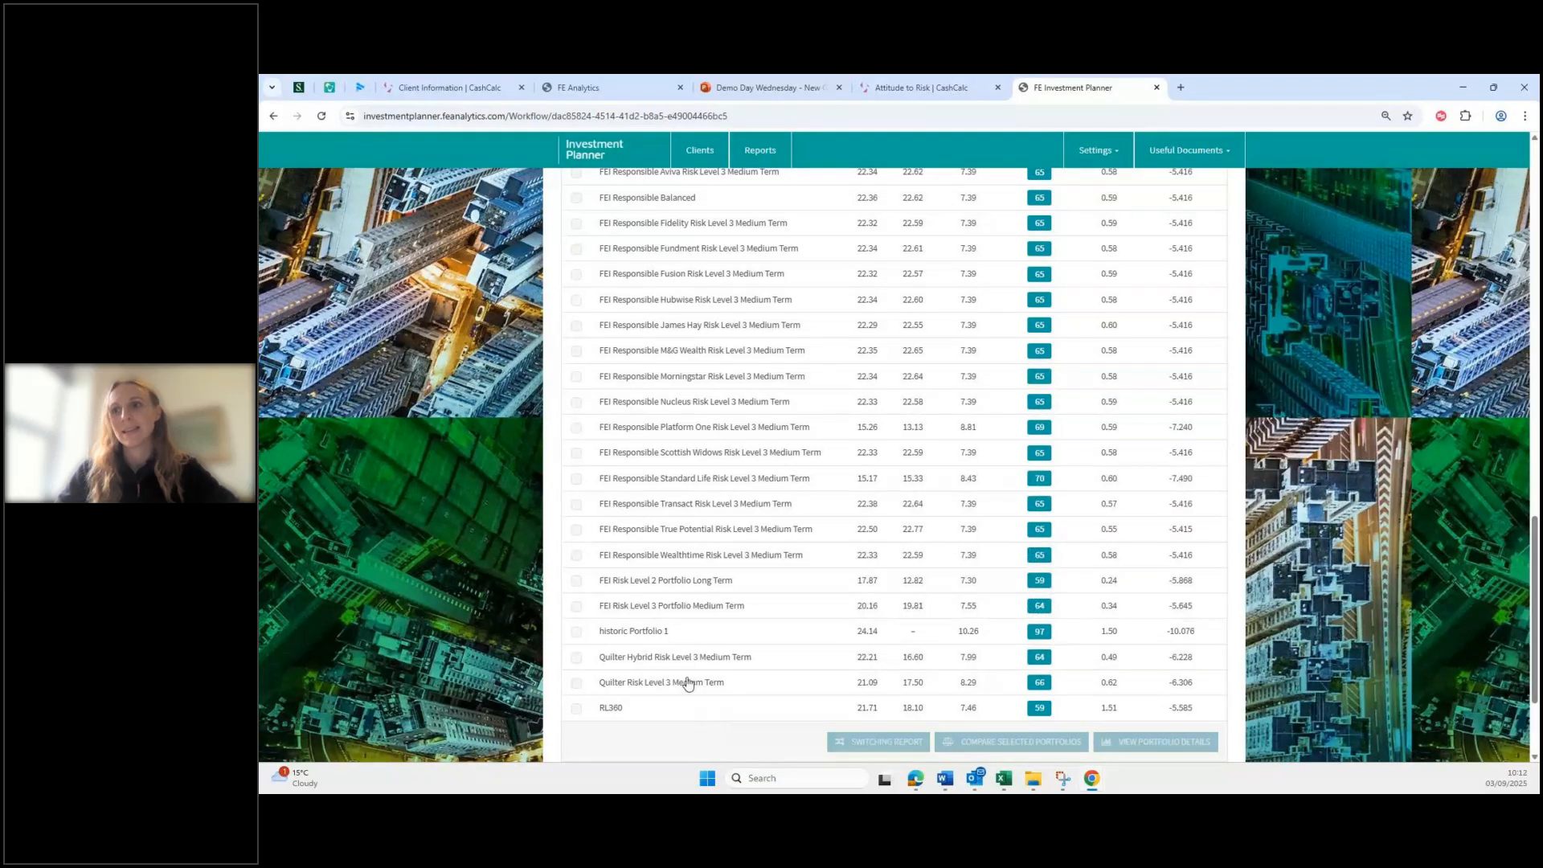
click(578, 531)
scroll(1221, 688, down, 1)
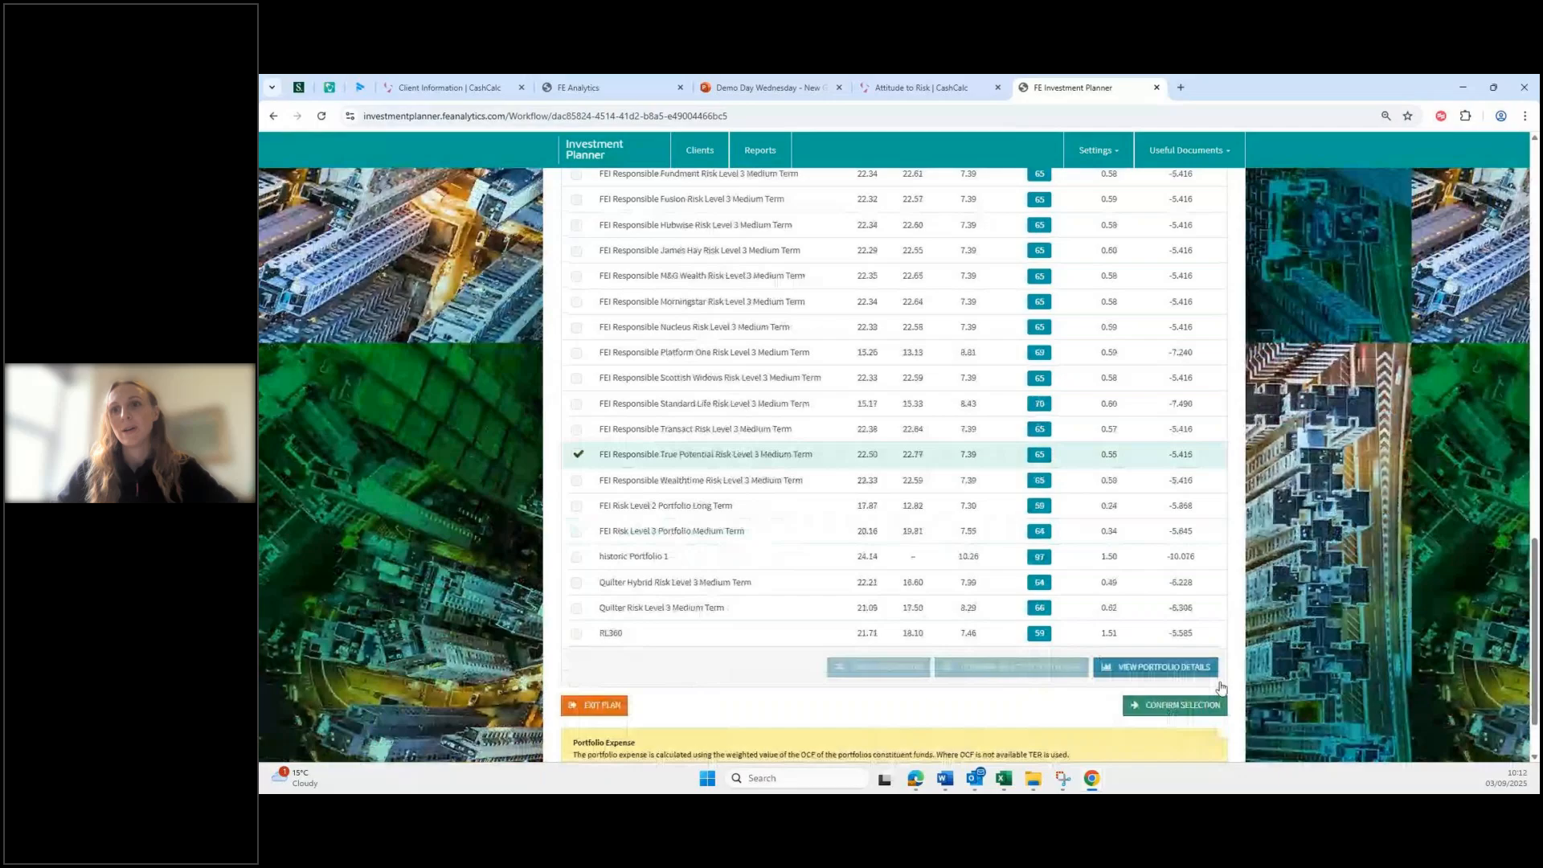
scroll(1221, 689, down, 1)
click(1174, 647)
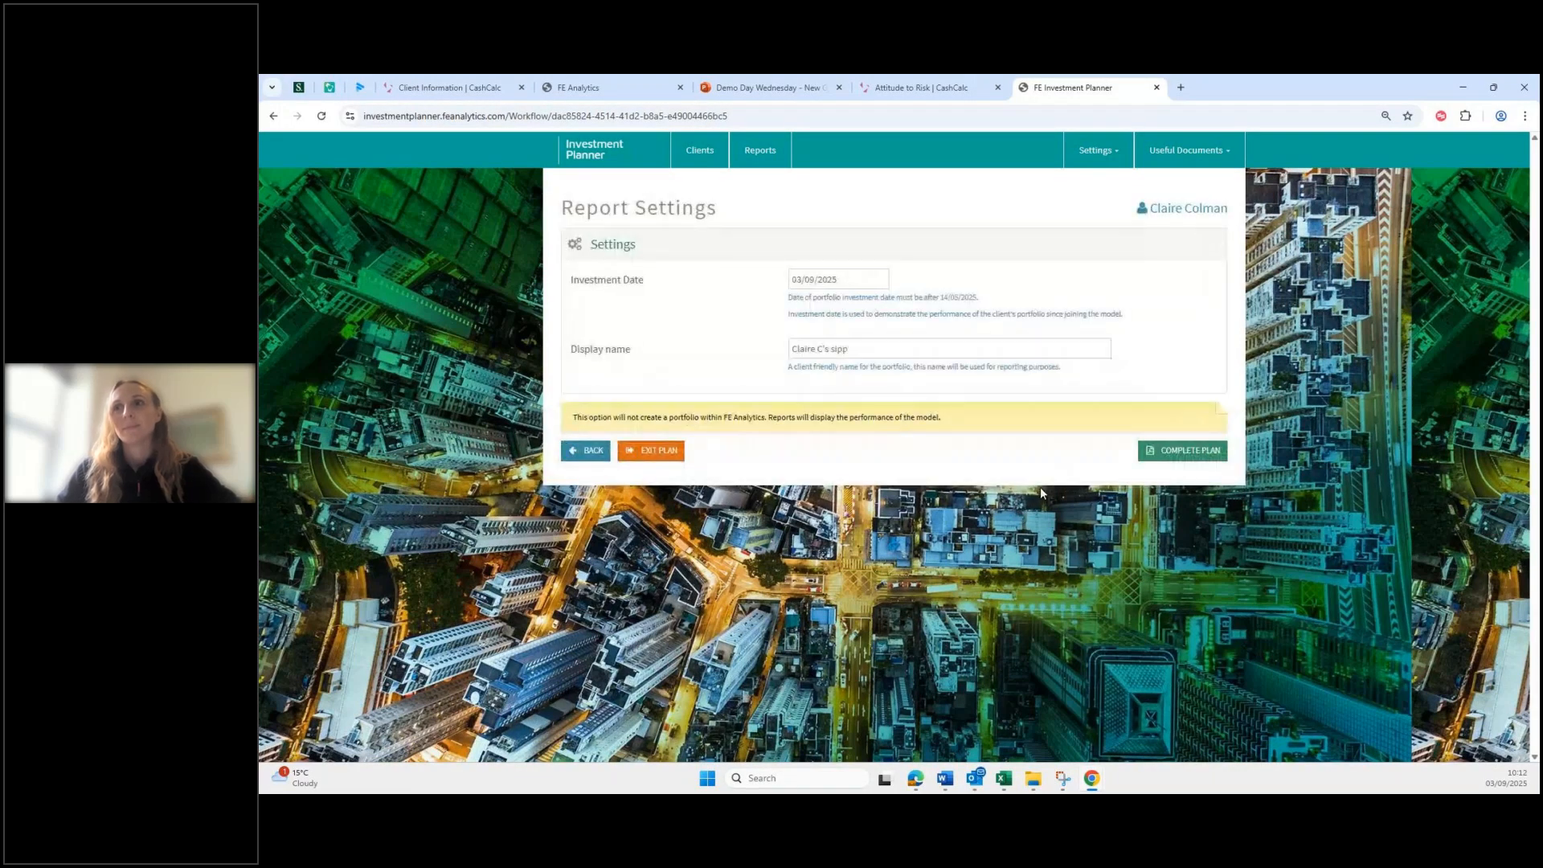
Step: Complete the plan, review its portfolio summary, and close the Investment Planner tab
click(1193, 452)
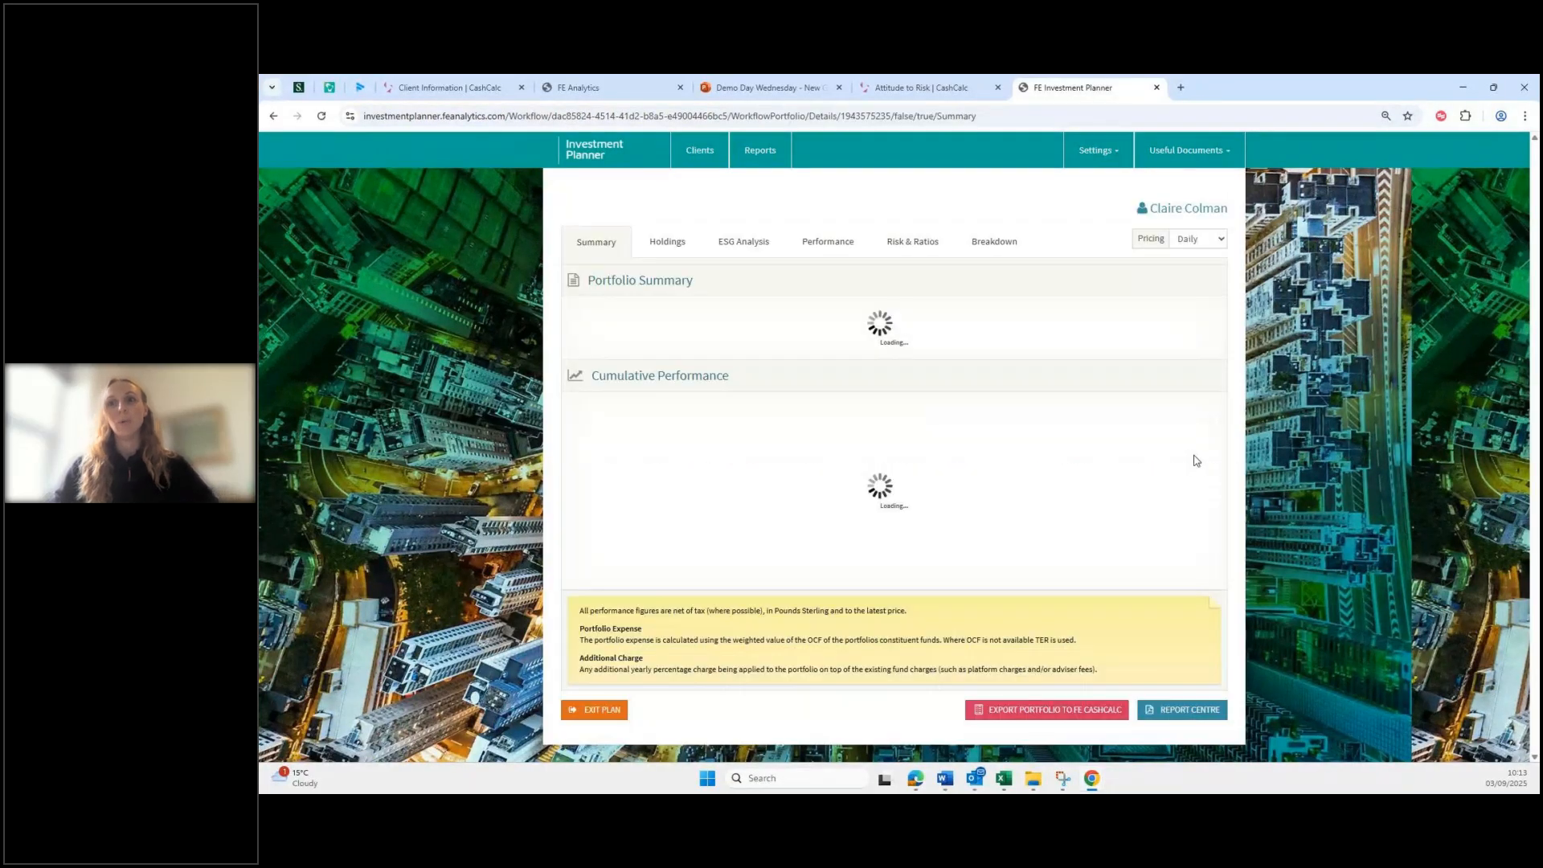
scroll(1054, 741, down, 1)
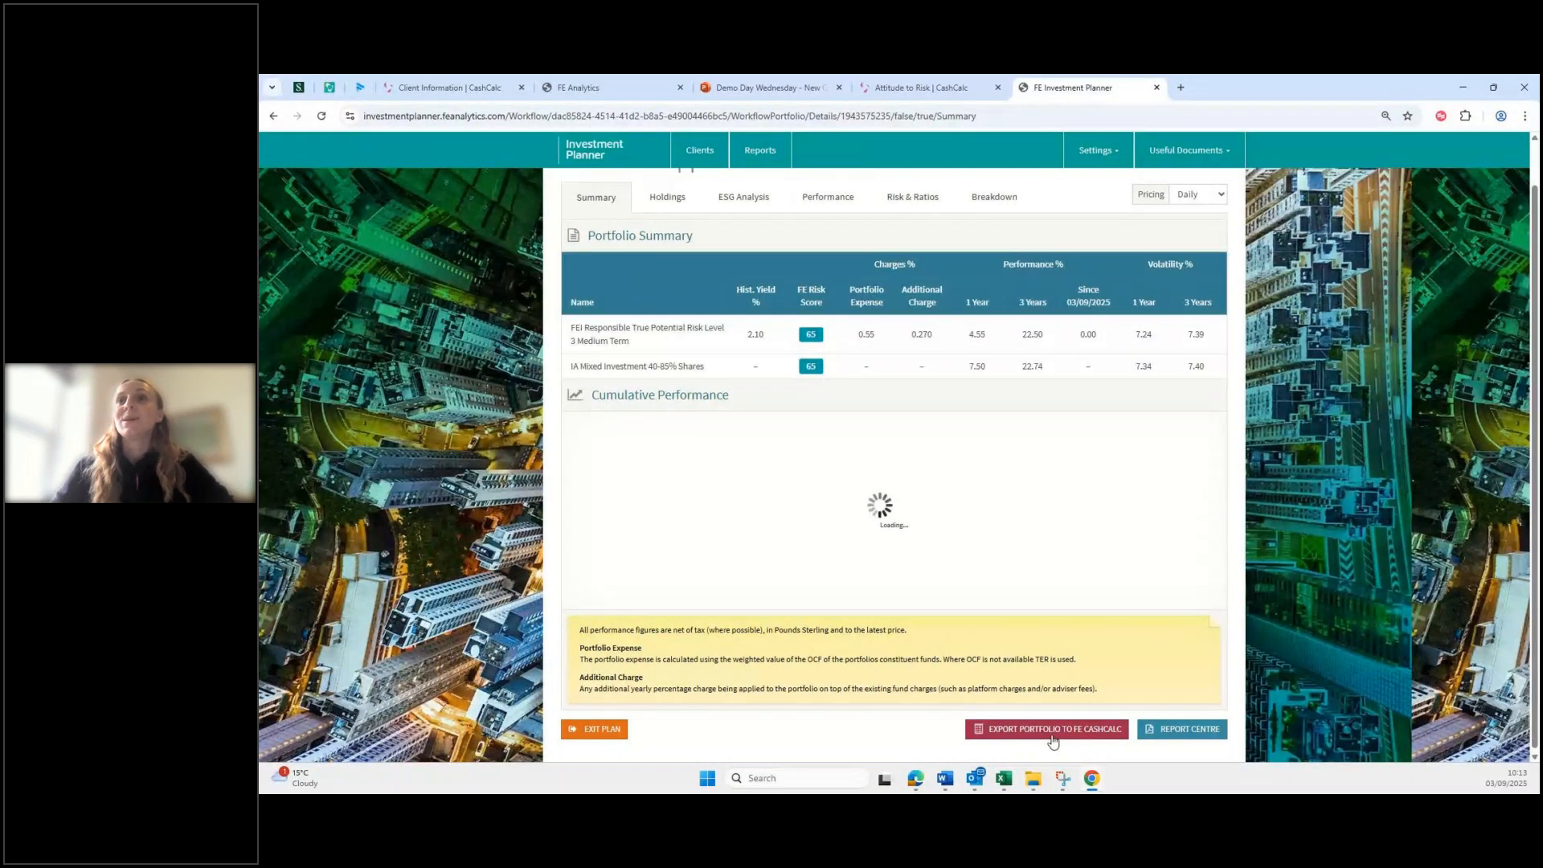
click(1156, 87)
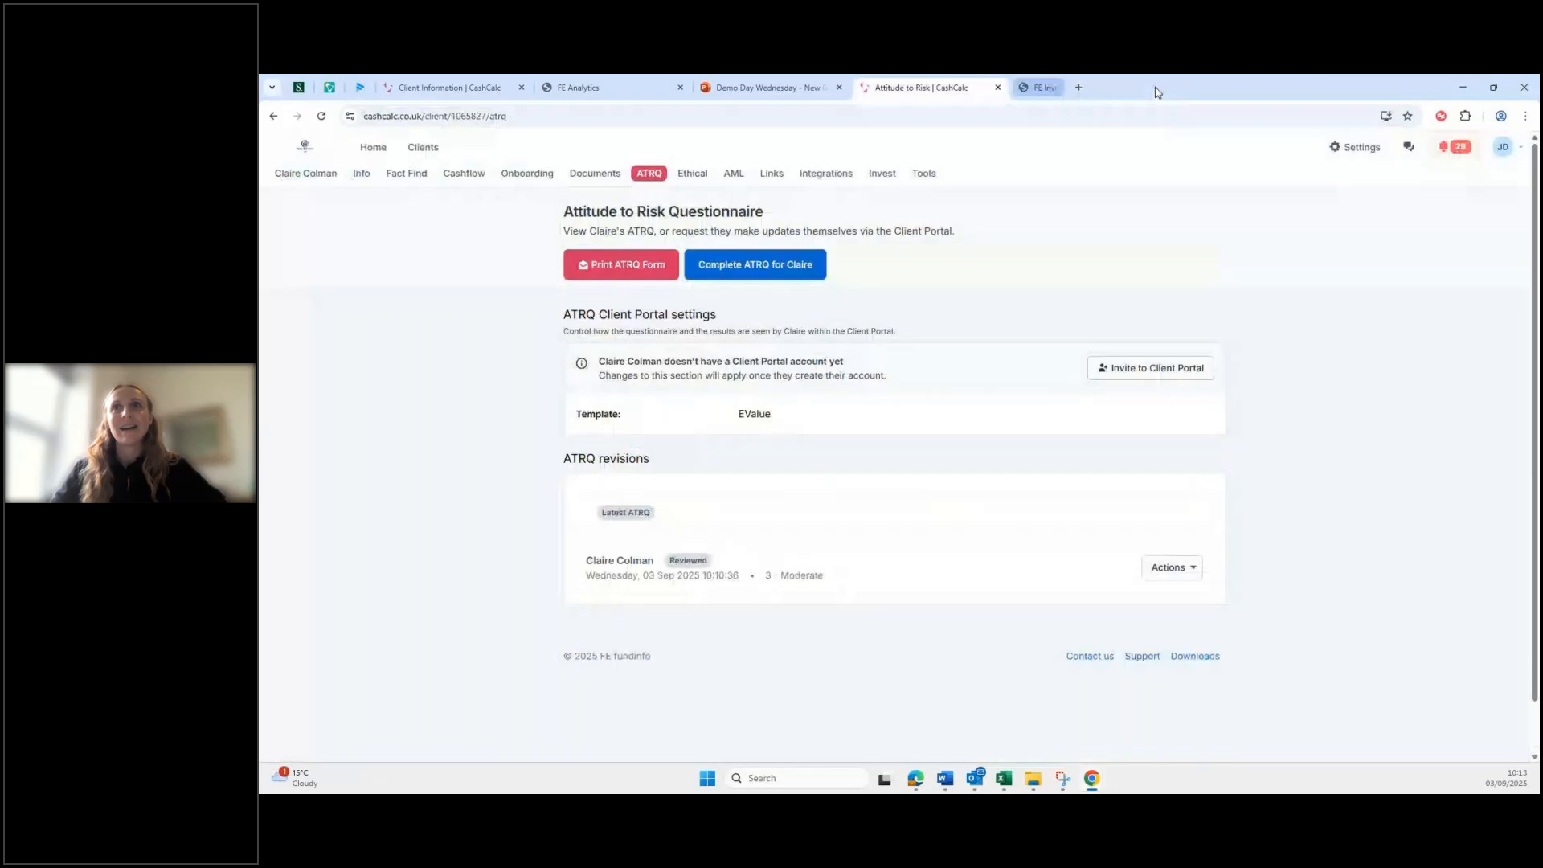
Step: Close the ATRQ and Aviva pension panels, then open another client's Current Situation (Gross) forecast
click(998, 88)
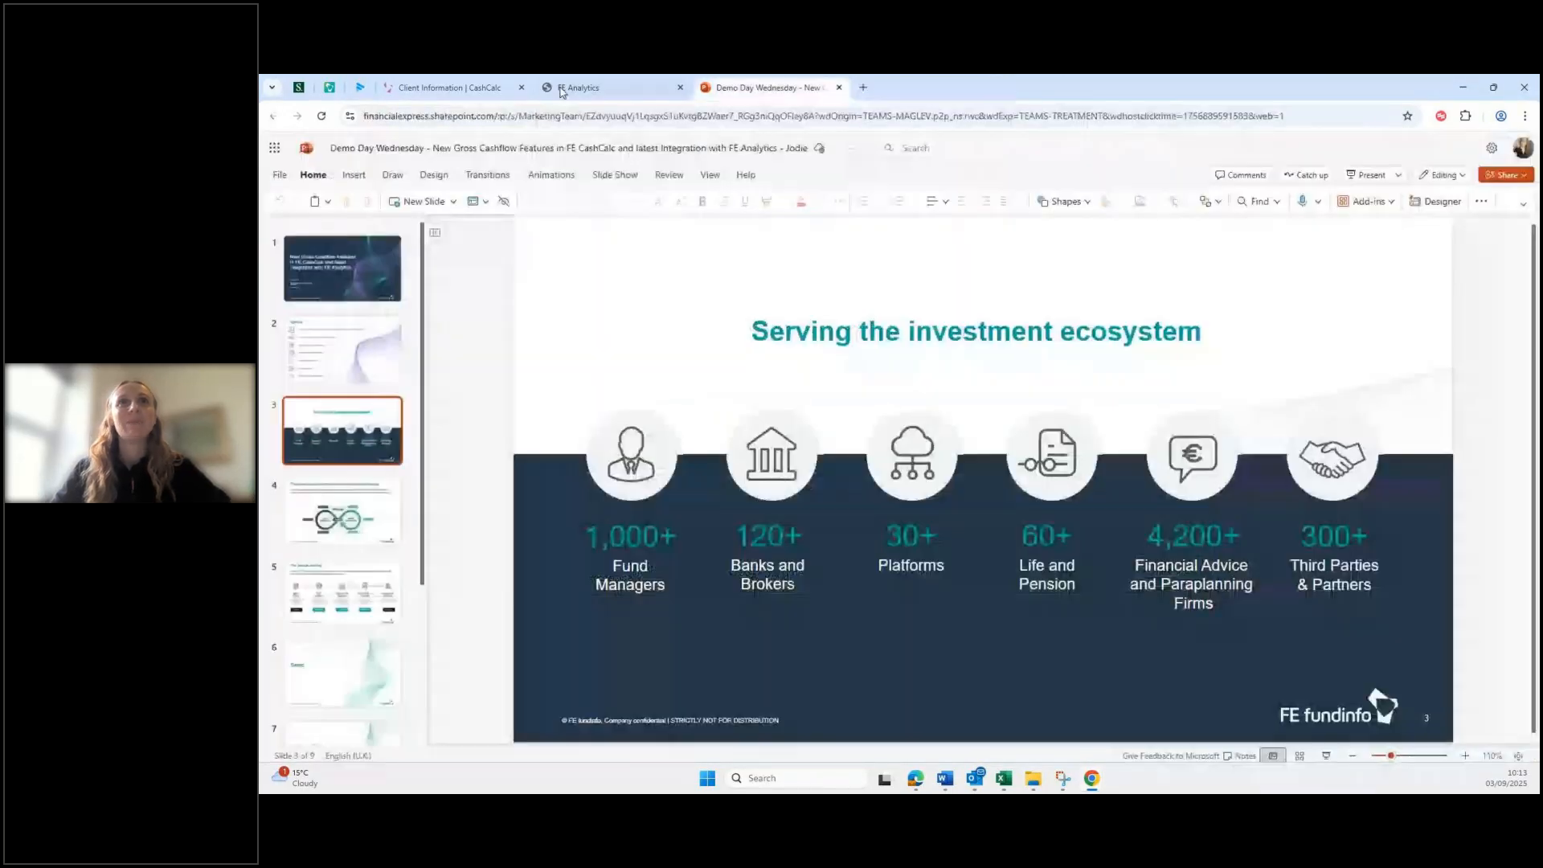
click(449, 87)
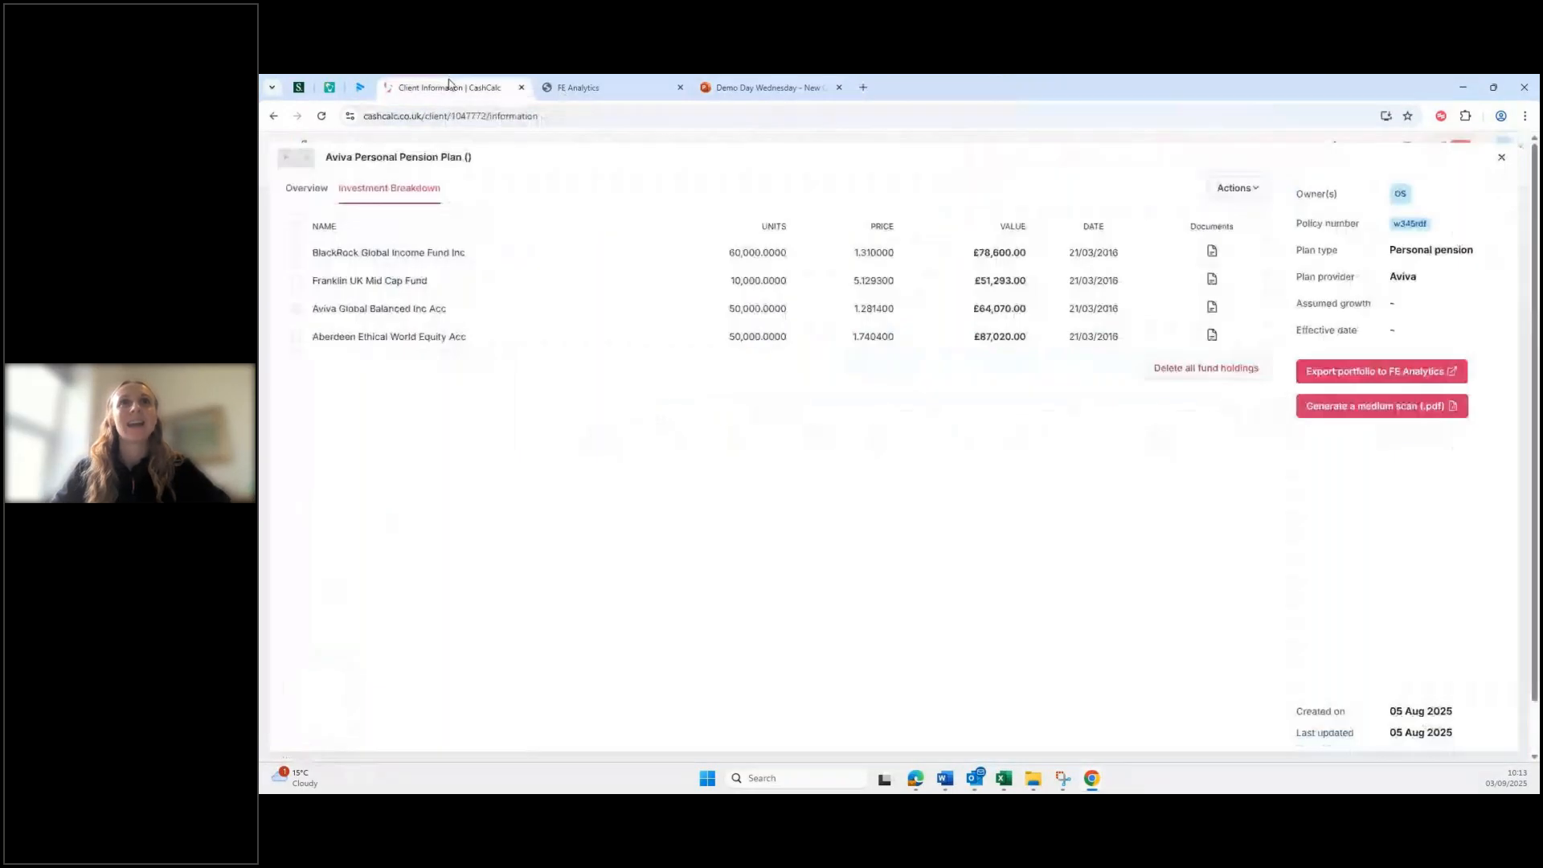
click(1501, 160)
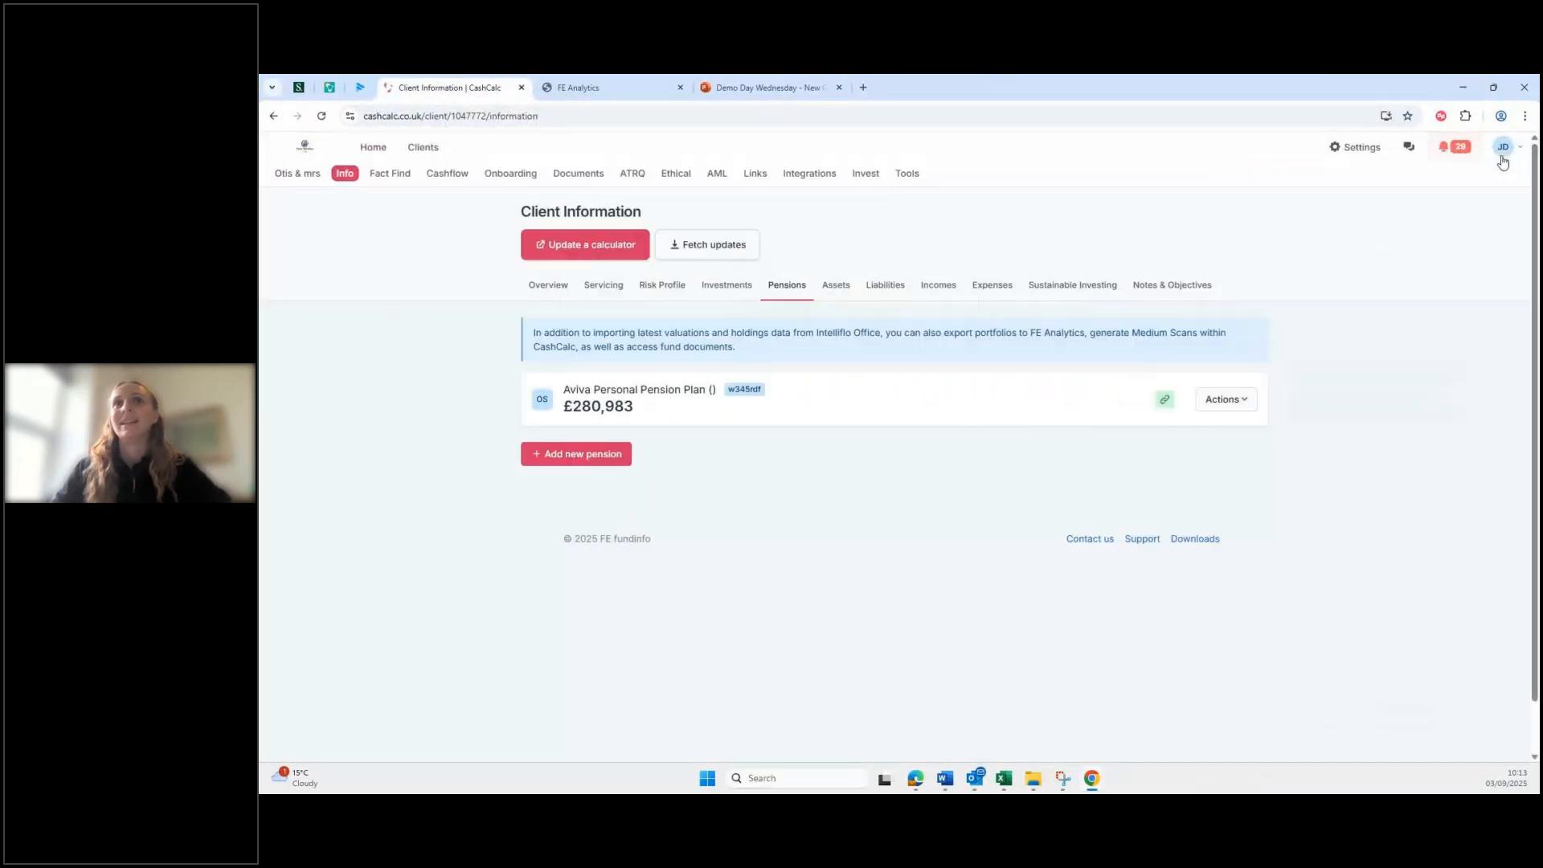
click(426, 149)
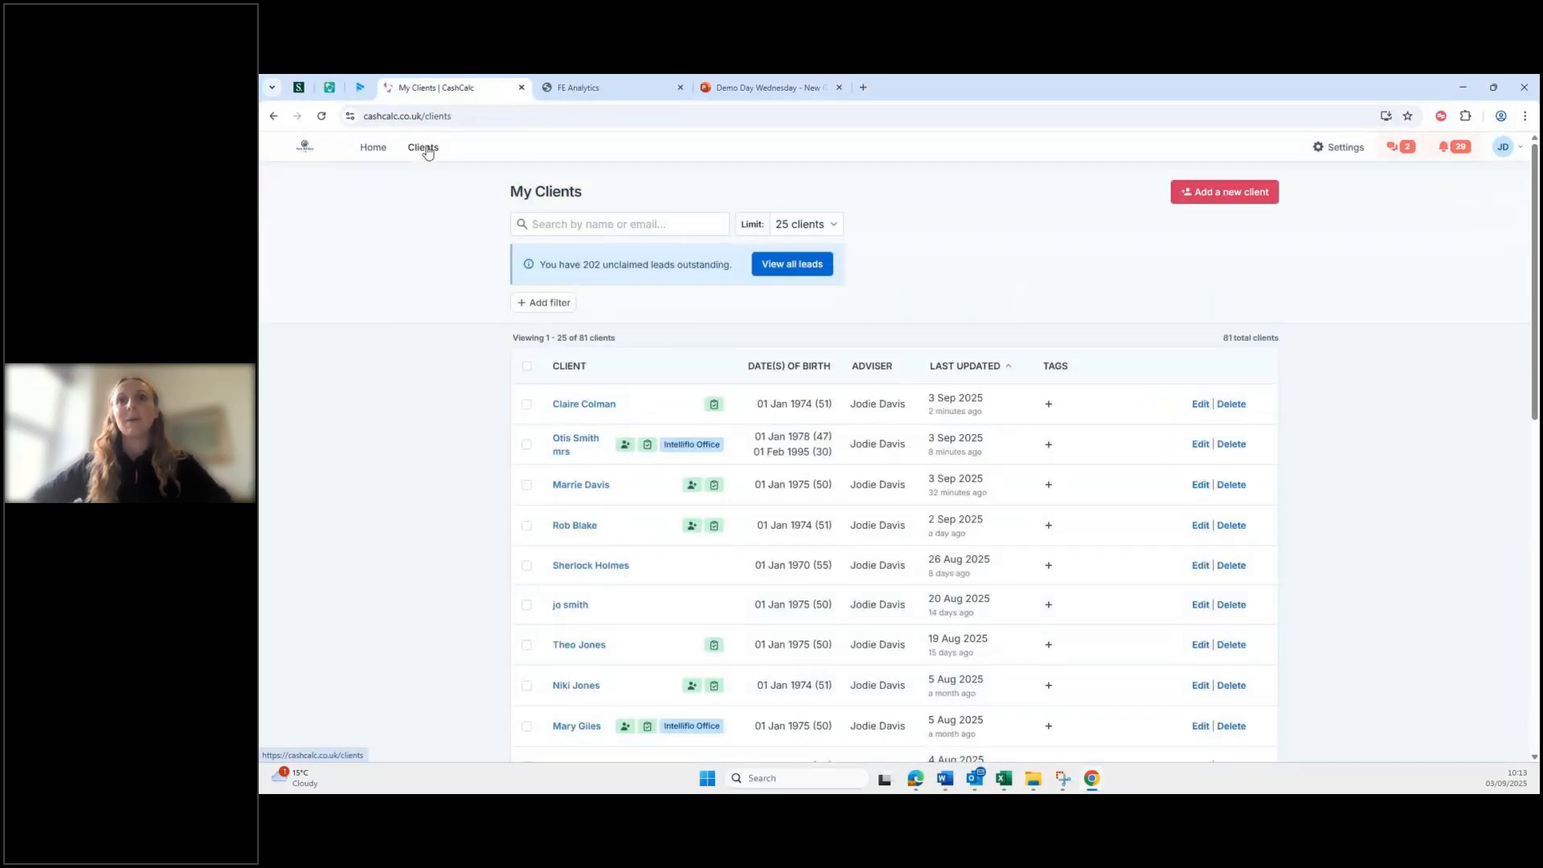
click(586, 486)
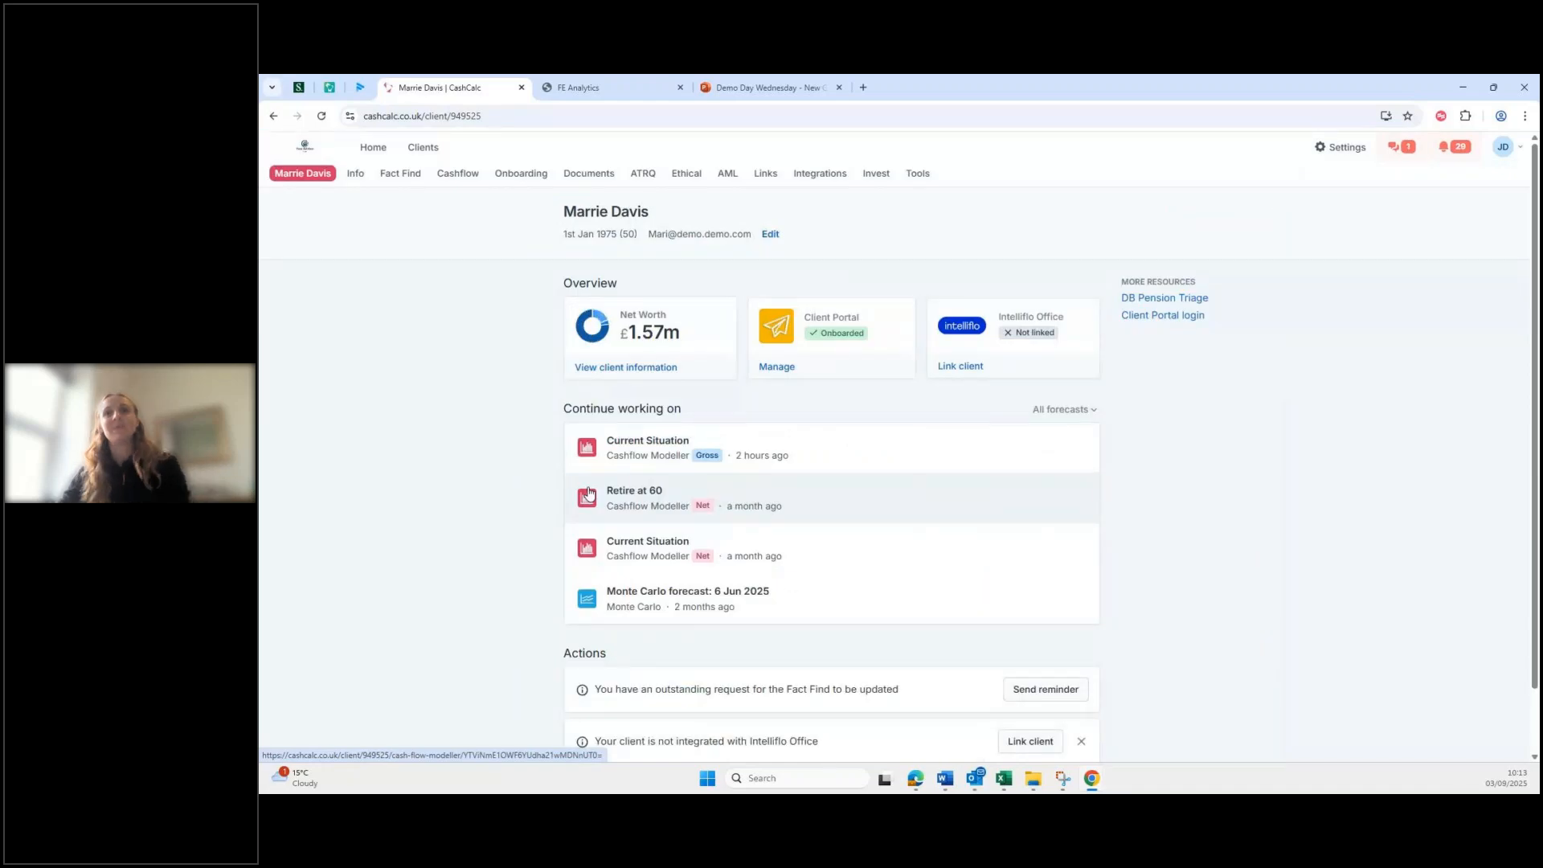
click(698, 439)
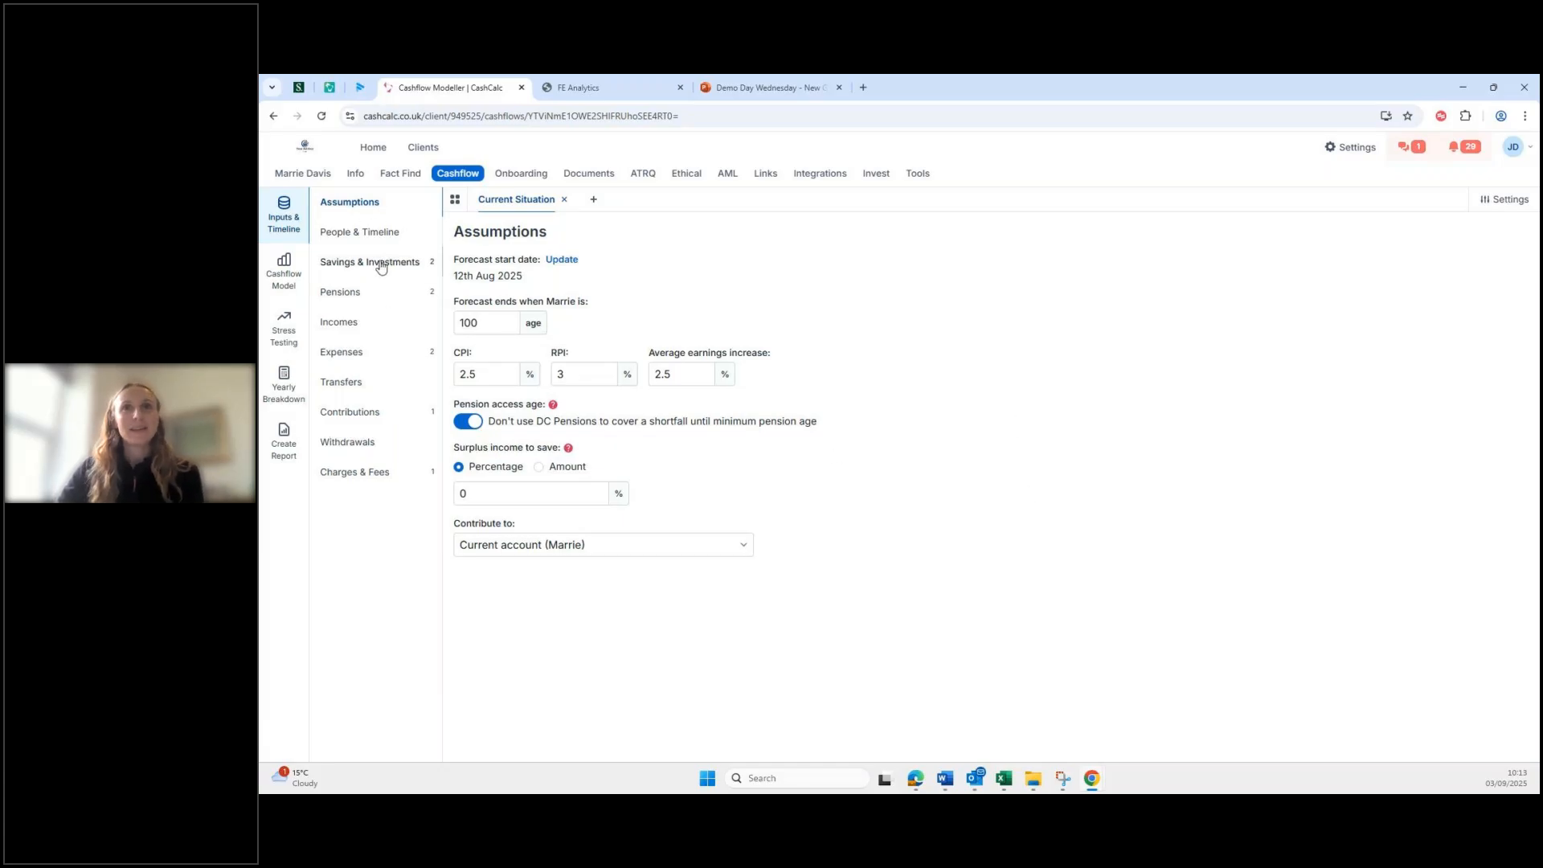
Step: Review the People & Timeline, Savings & Investments, Expenses and Pensions sections, then reach Incomes
click(363, 233)
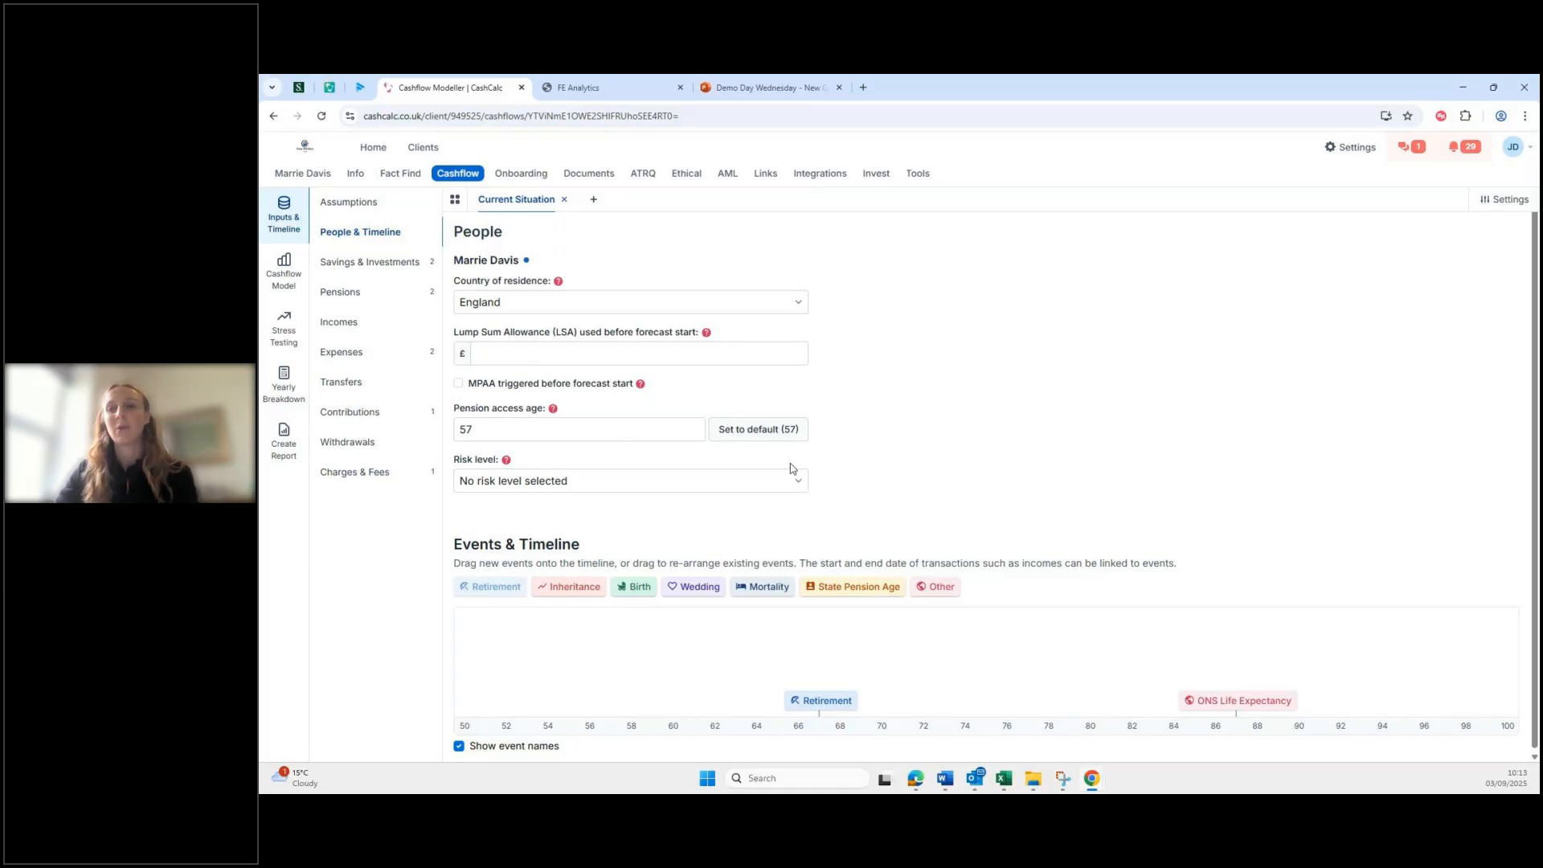
click(389, 266)
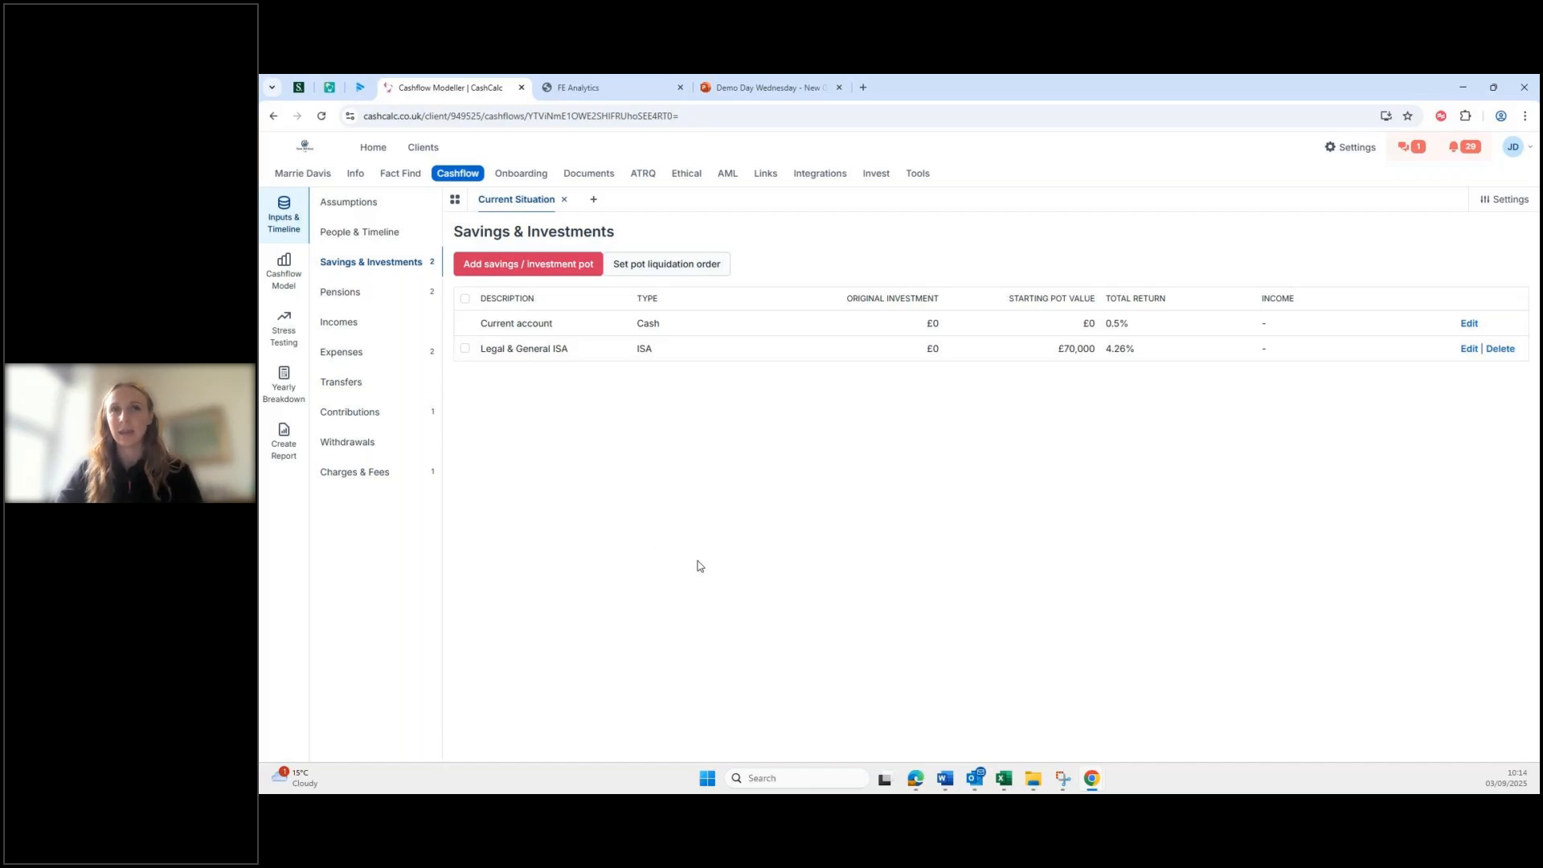
click(392, 351)
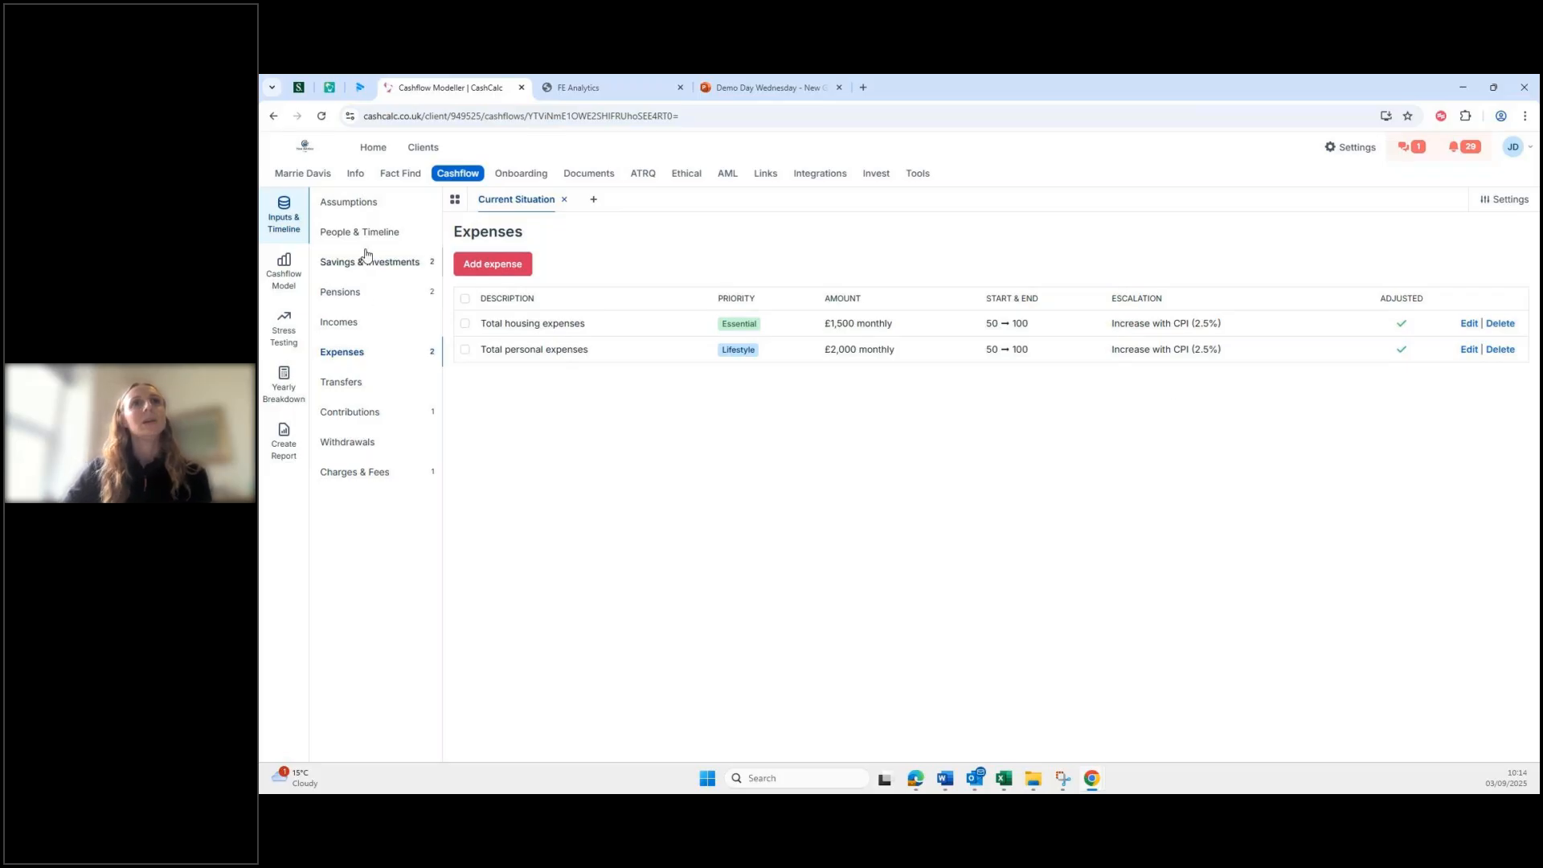
click(357, 296)
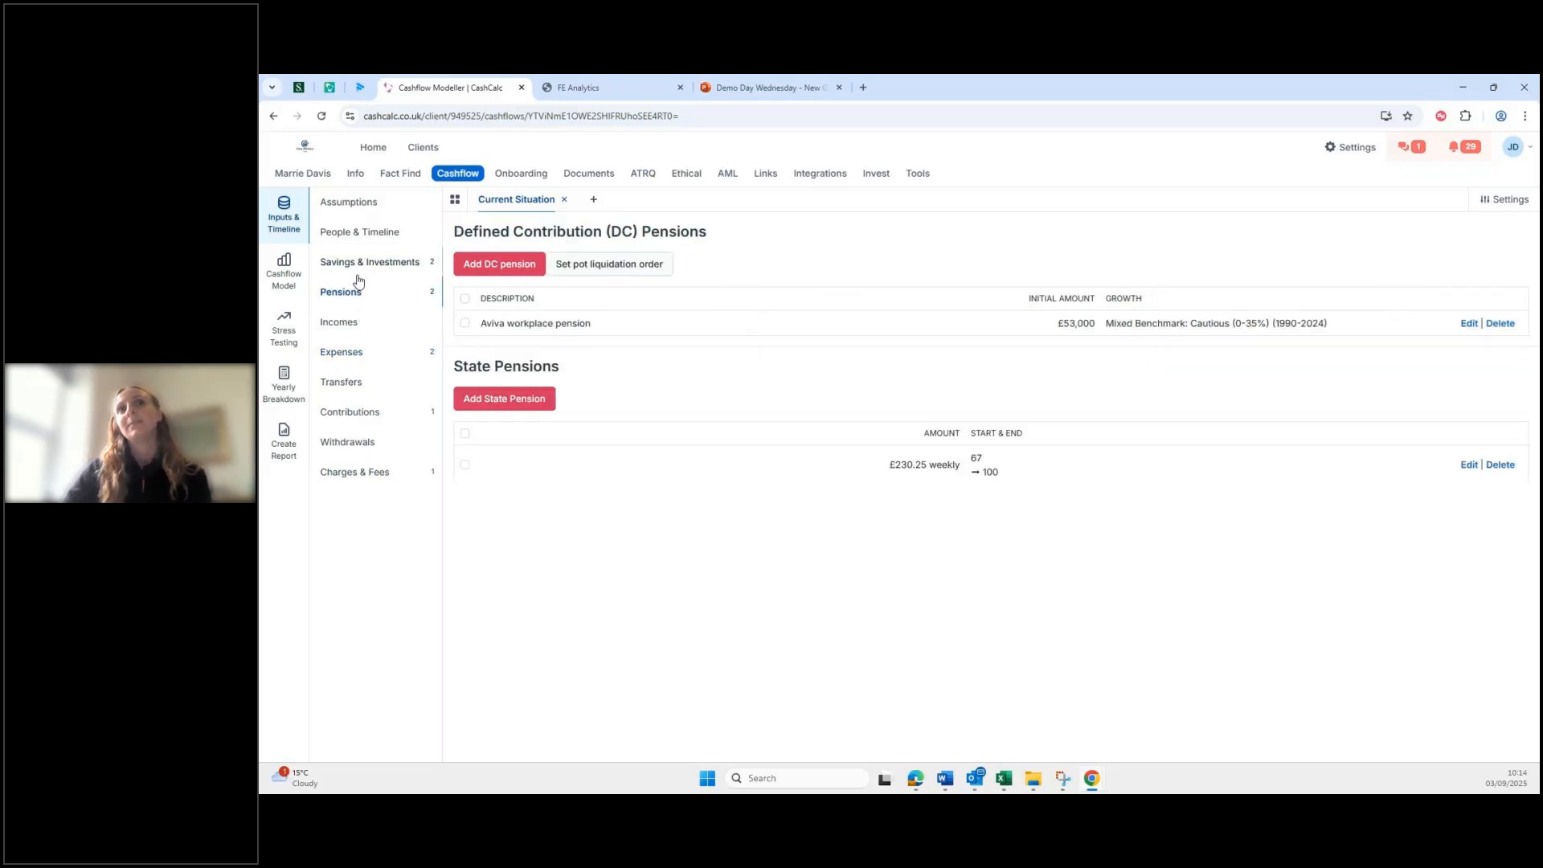
click(349, 326)
Step: Draft an employed 'Salary' income of £80,000 per year, age 50 to retirement at 67, rising with CPI
click(488, 265)
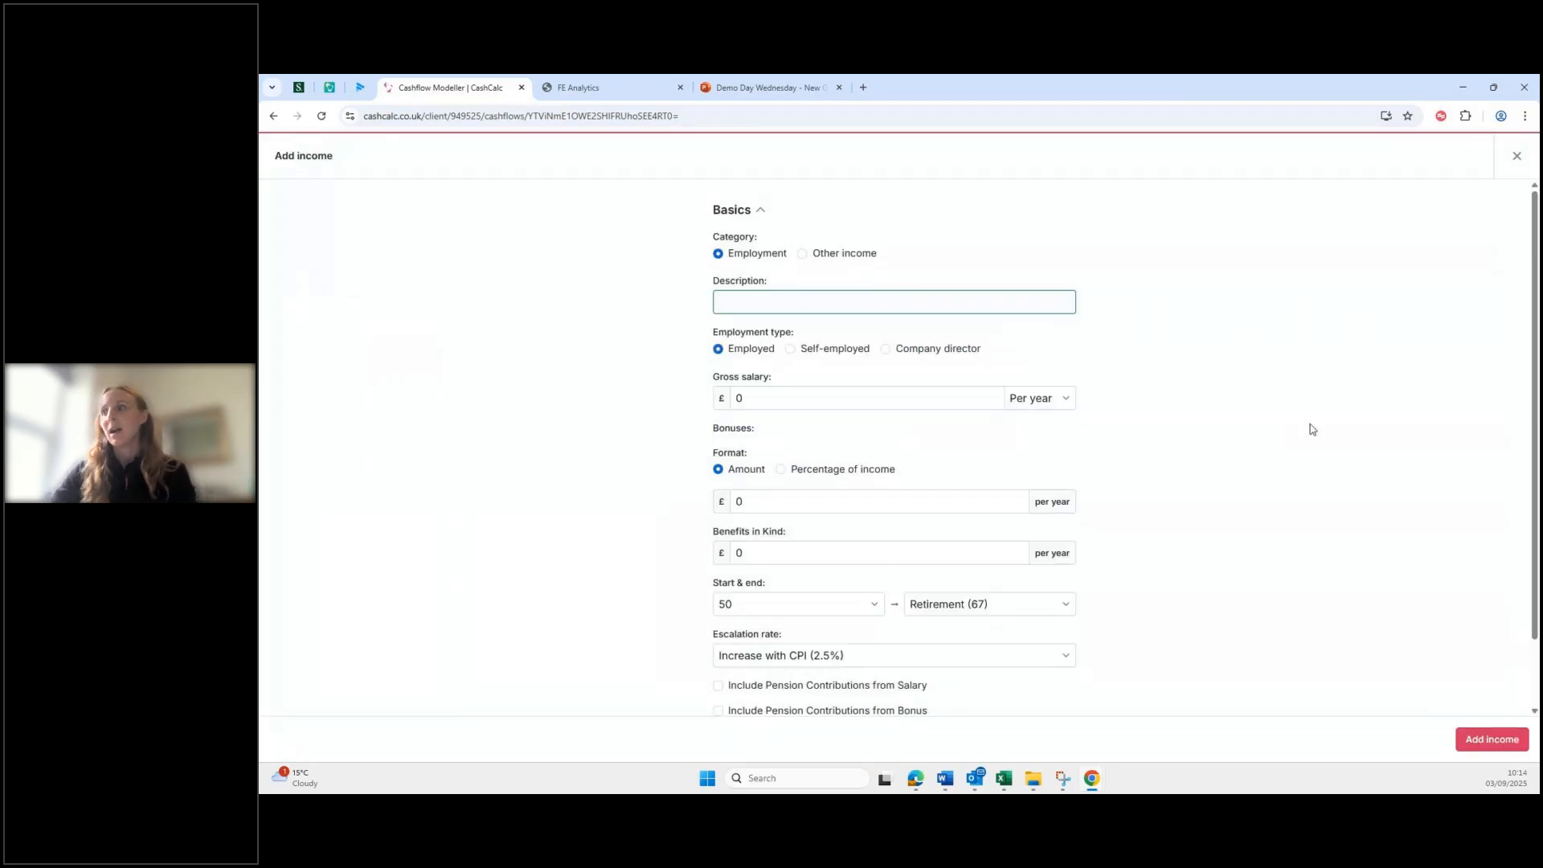
mouse_move(1083, 786)
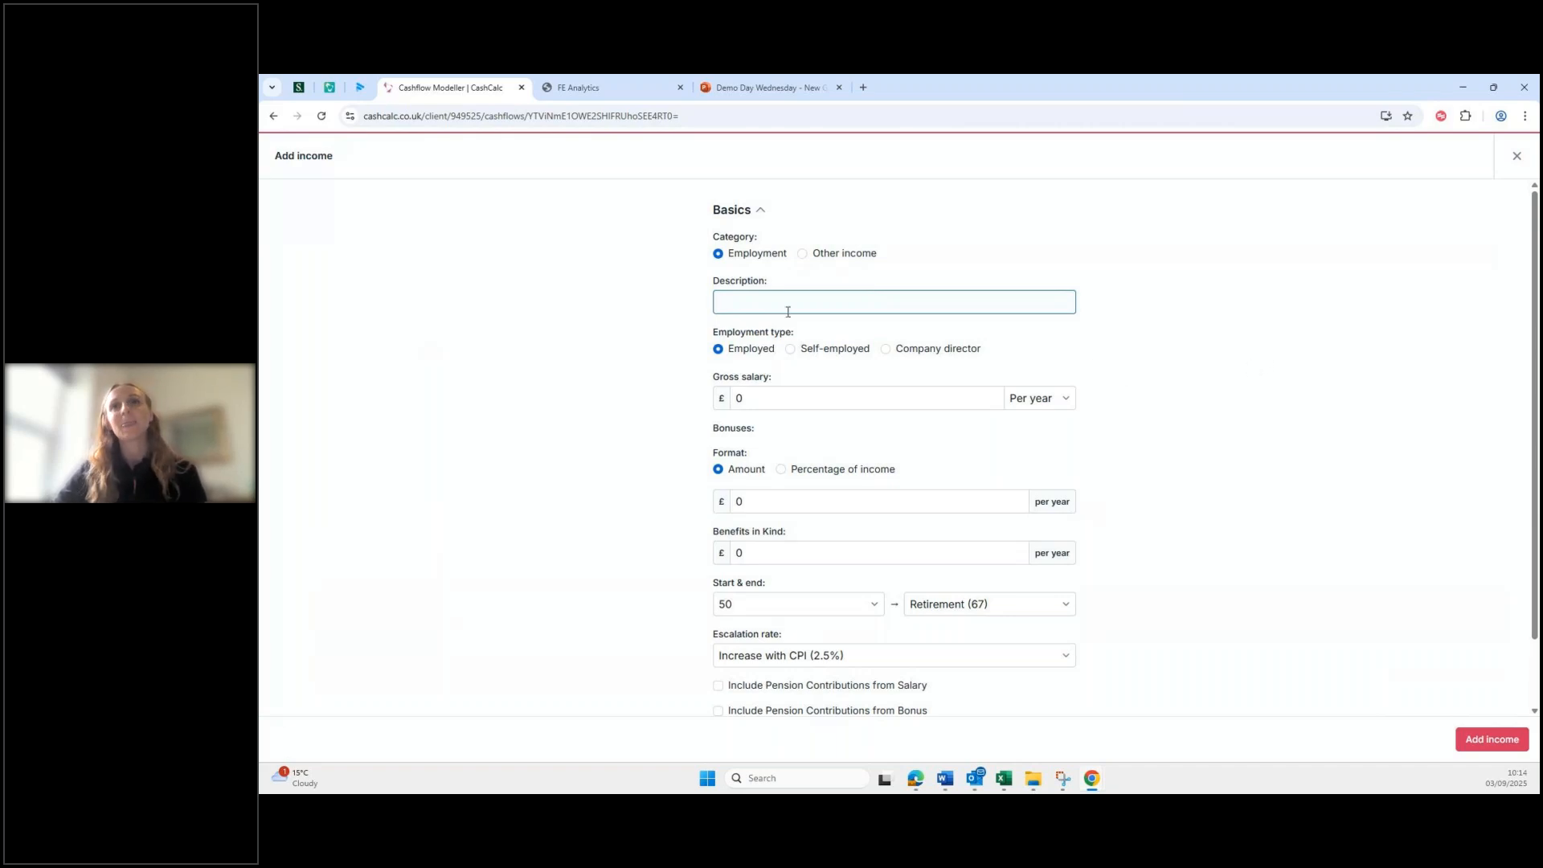
text(Salary)
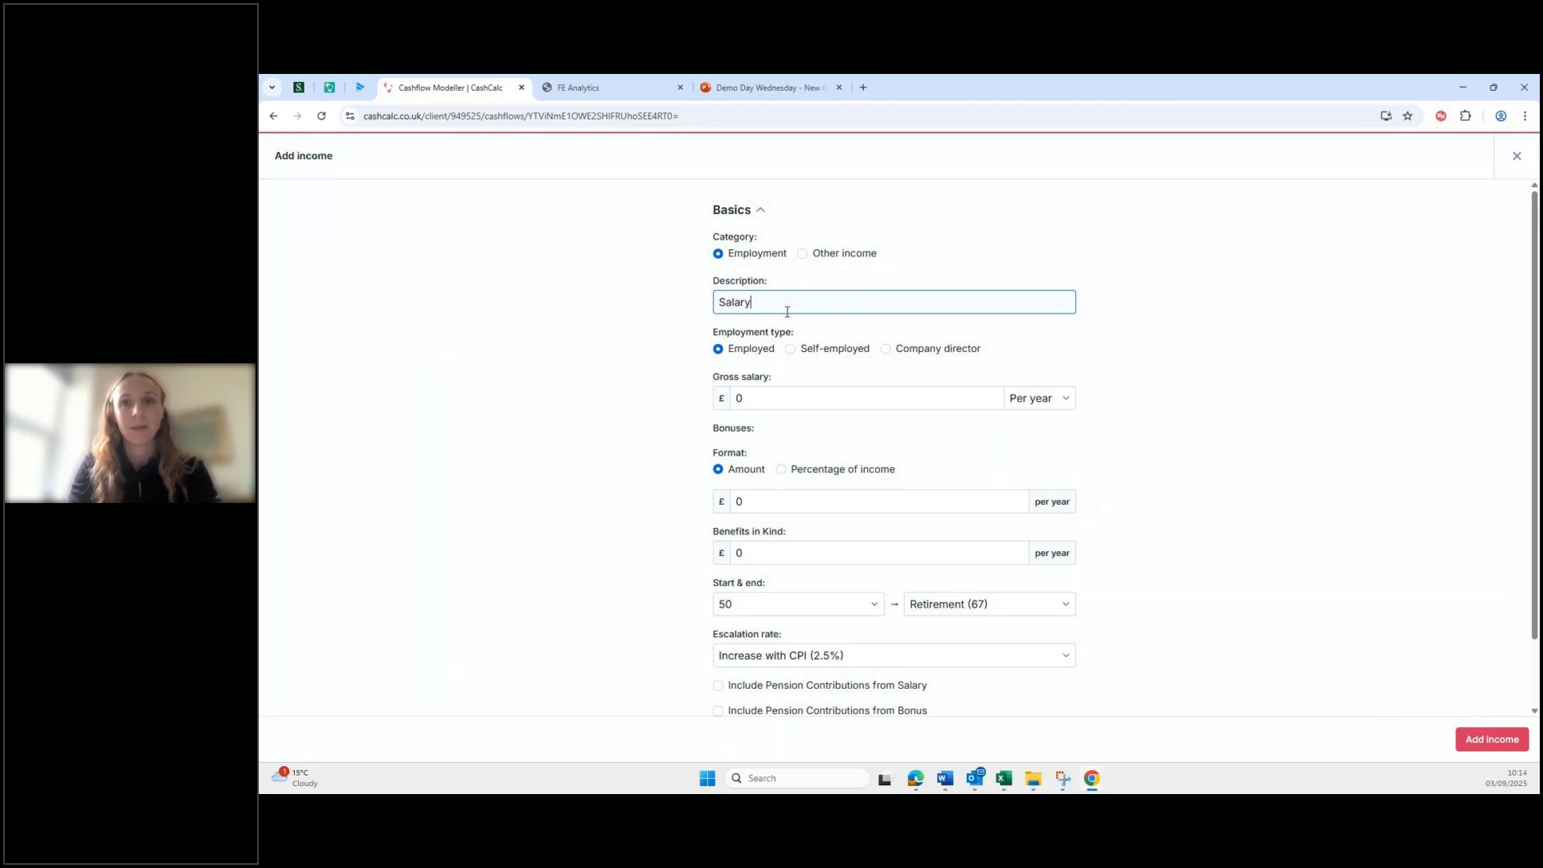
click(899, 396)
text(80000)
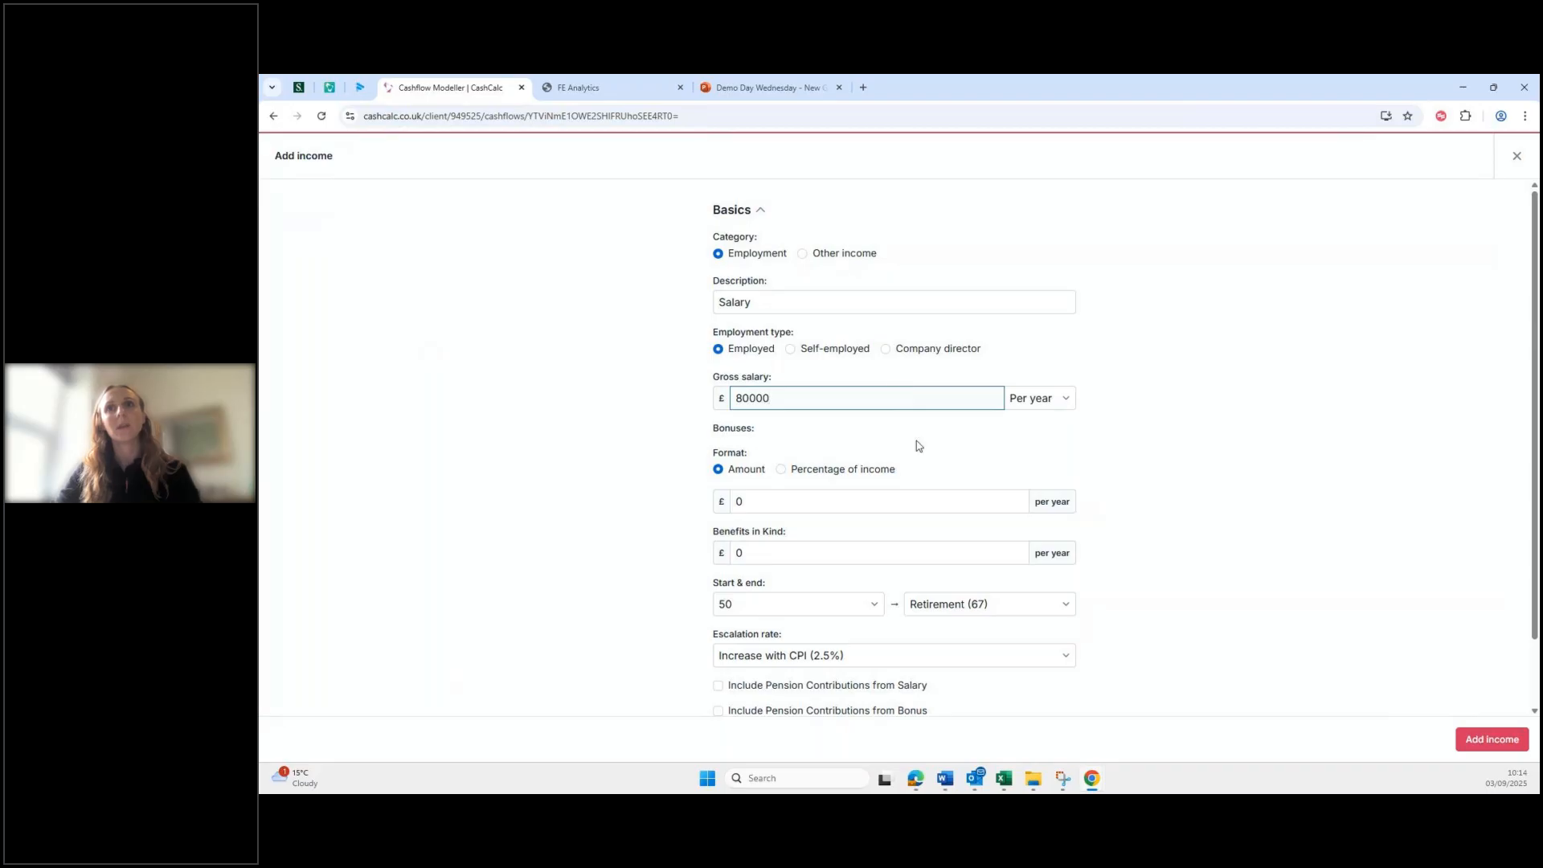
scroll(917, 440, down, 1)
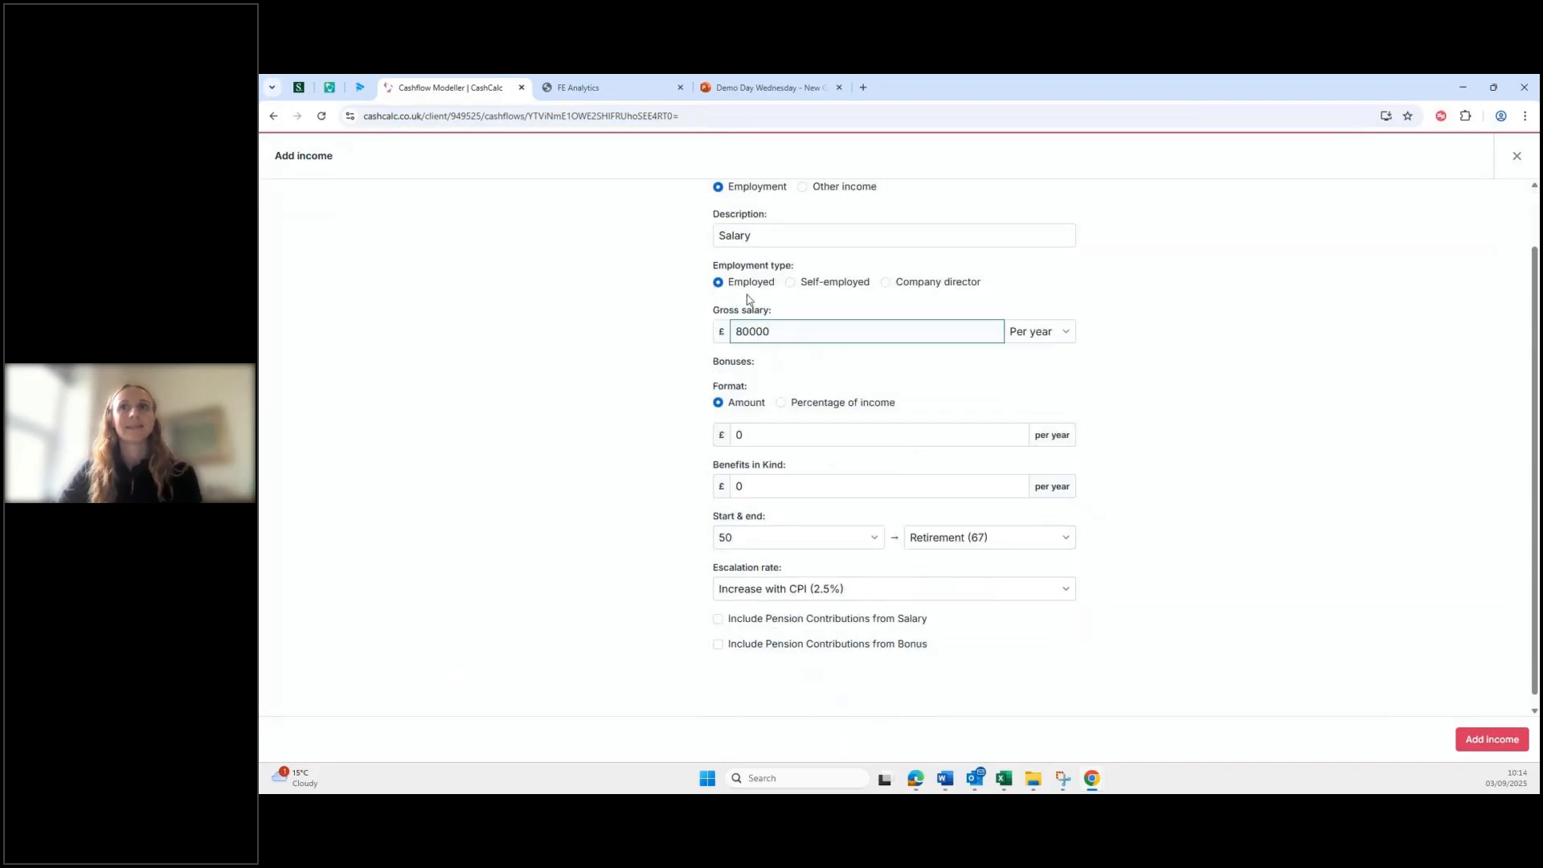
scroll(1009, 386, up, 1)
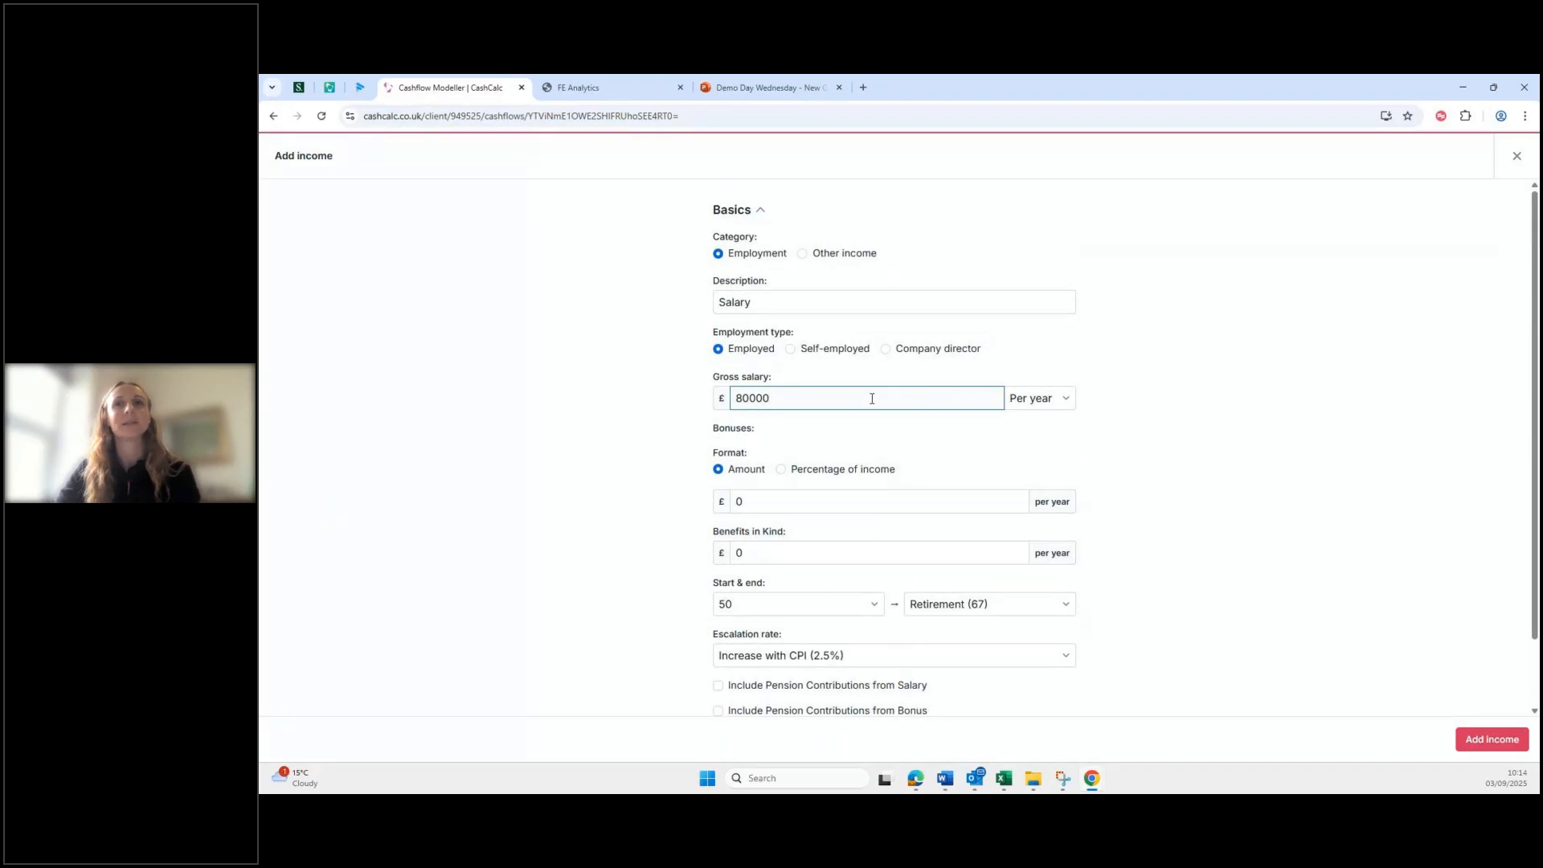
scroll(861, 487, down, 1)
scroll(861, 486, down, 1)
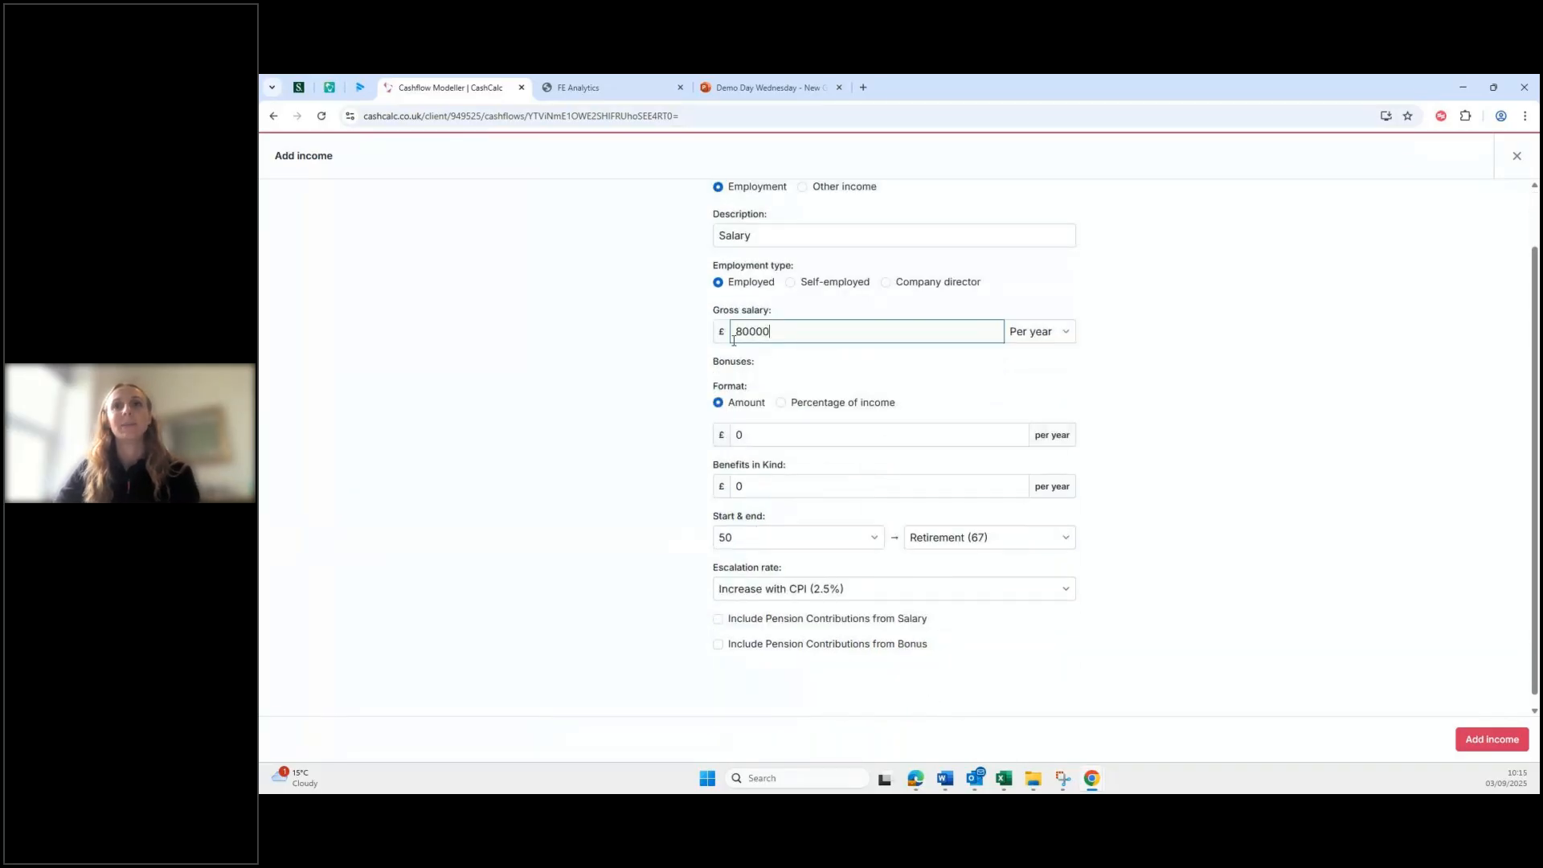
scroll(816, 470, down, 1)
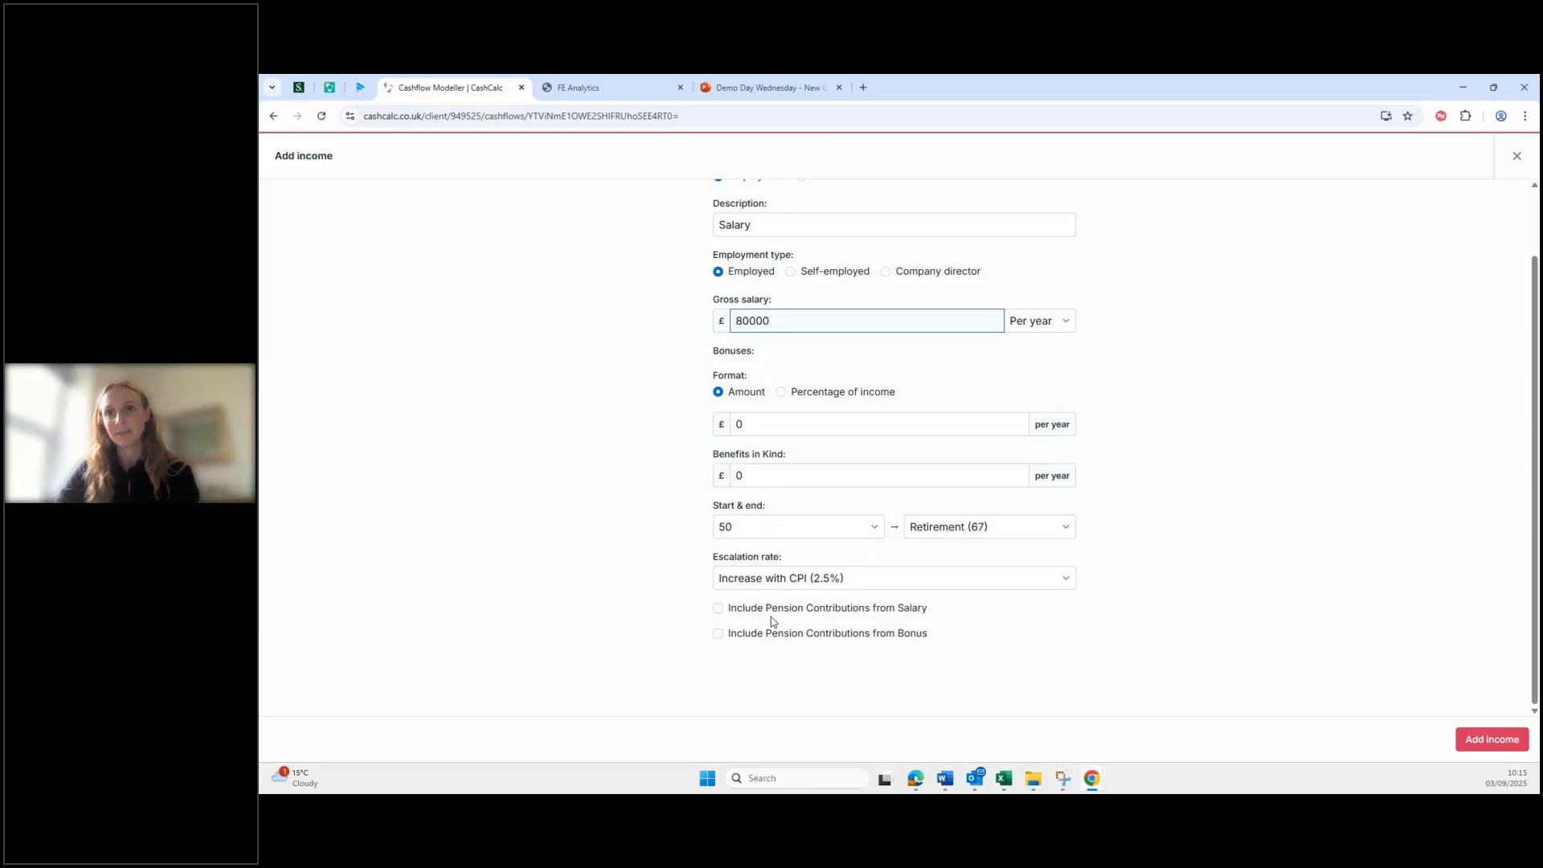
Step: Include a salary pension contribution of 10% of income
click(718, 609)
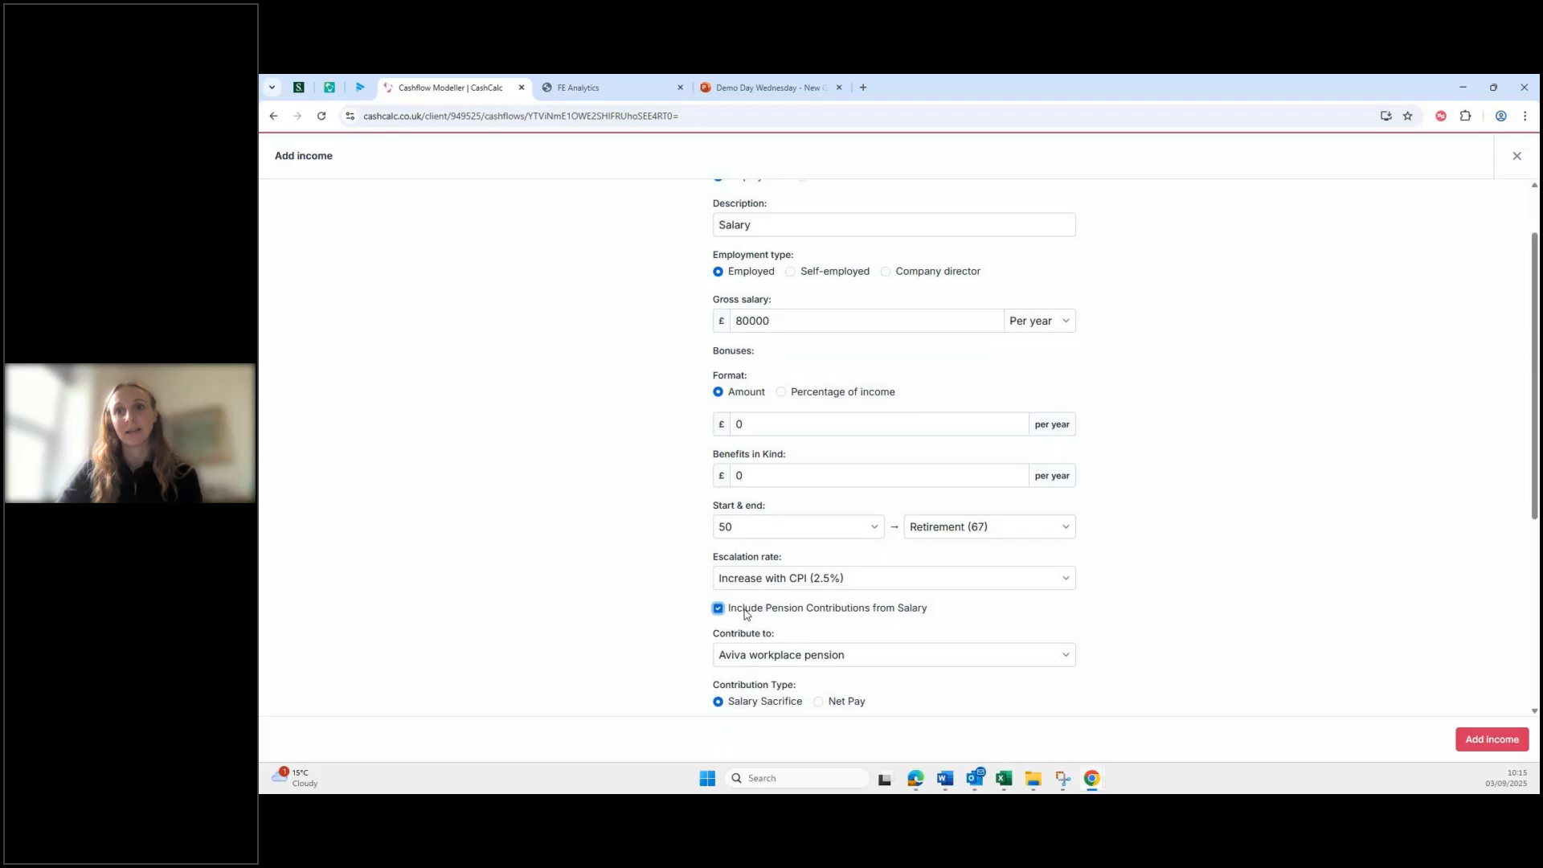
scroll(902, 654, down, 2)
scroll(903, 655, down, 2)
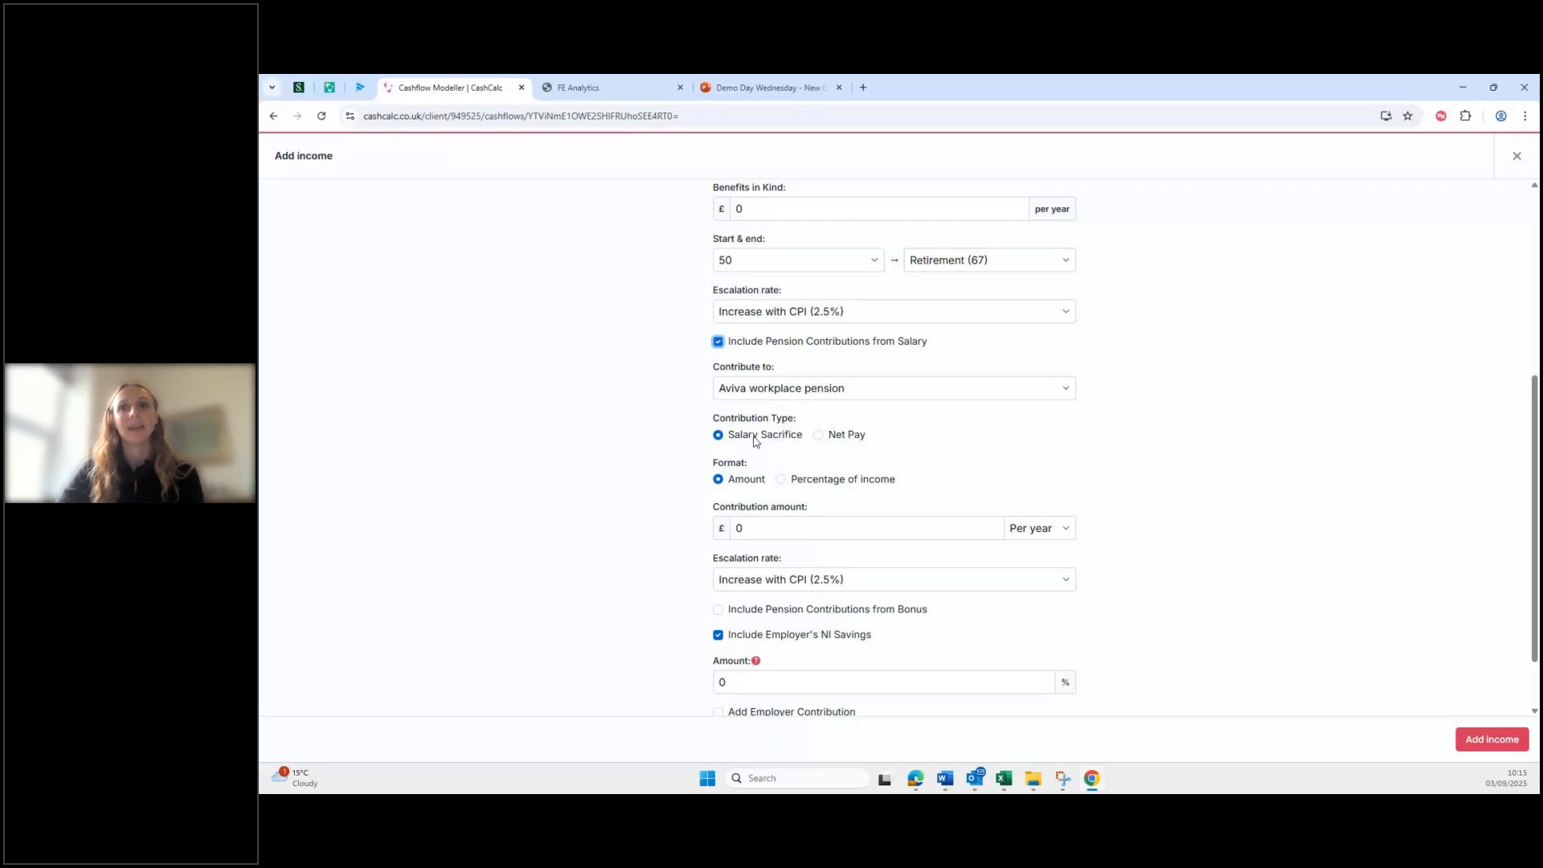
click(793, 488)
click(781, 480)
click(814, 535)
text(10)
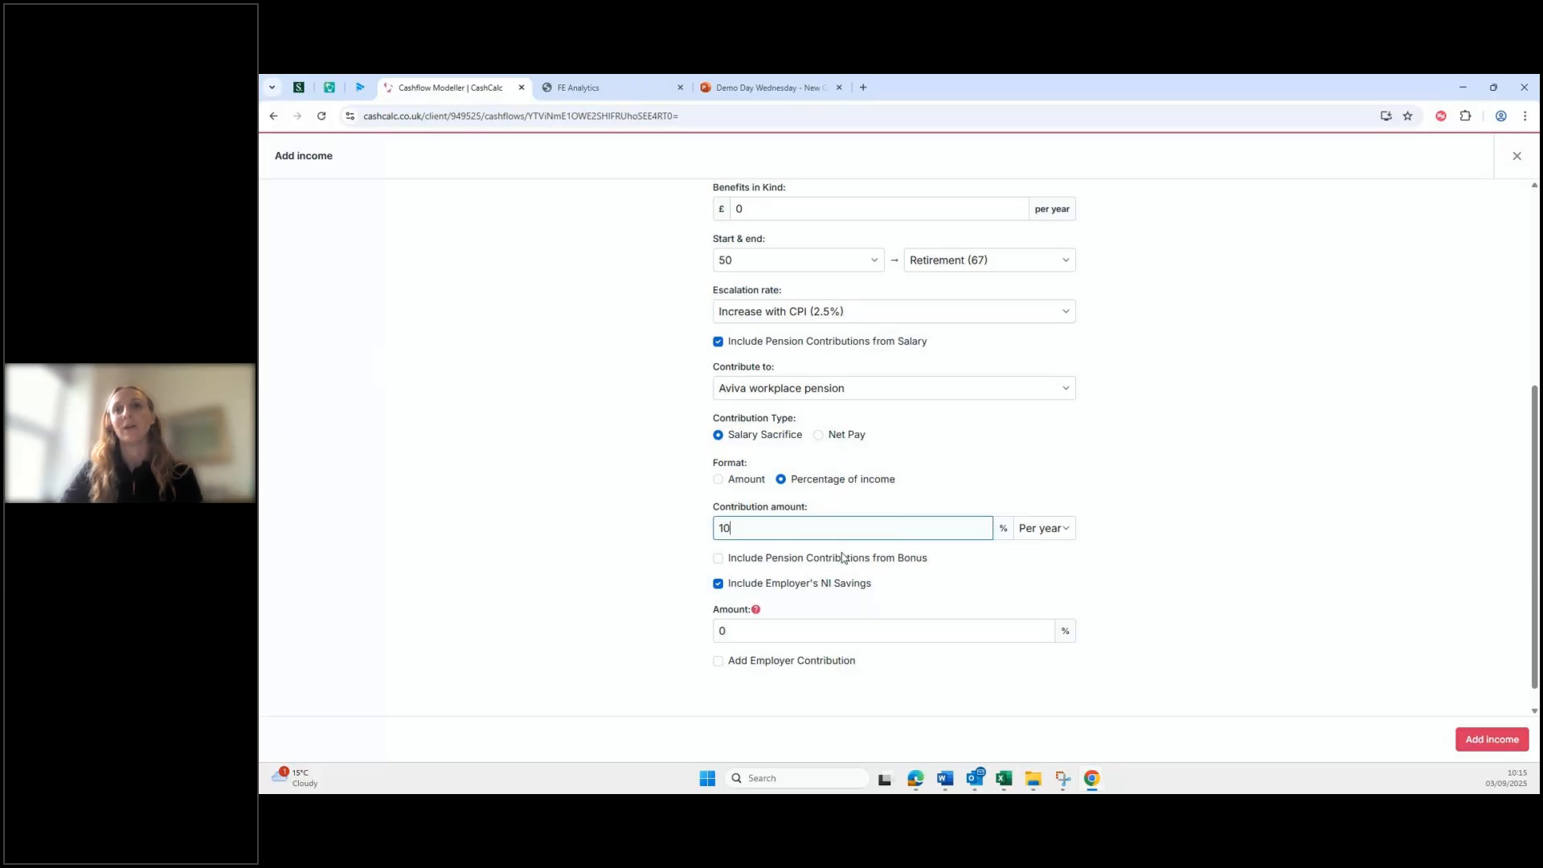
scroll(844, 559, down, 1)
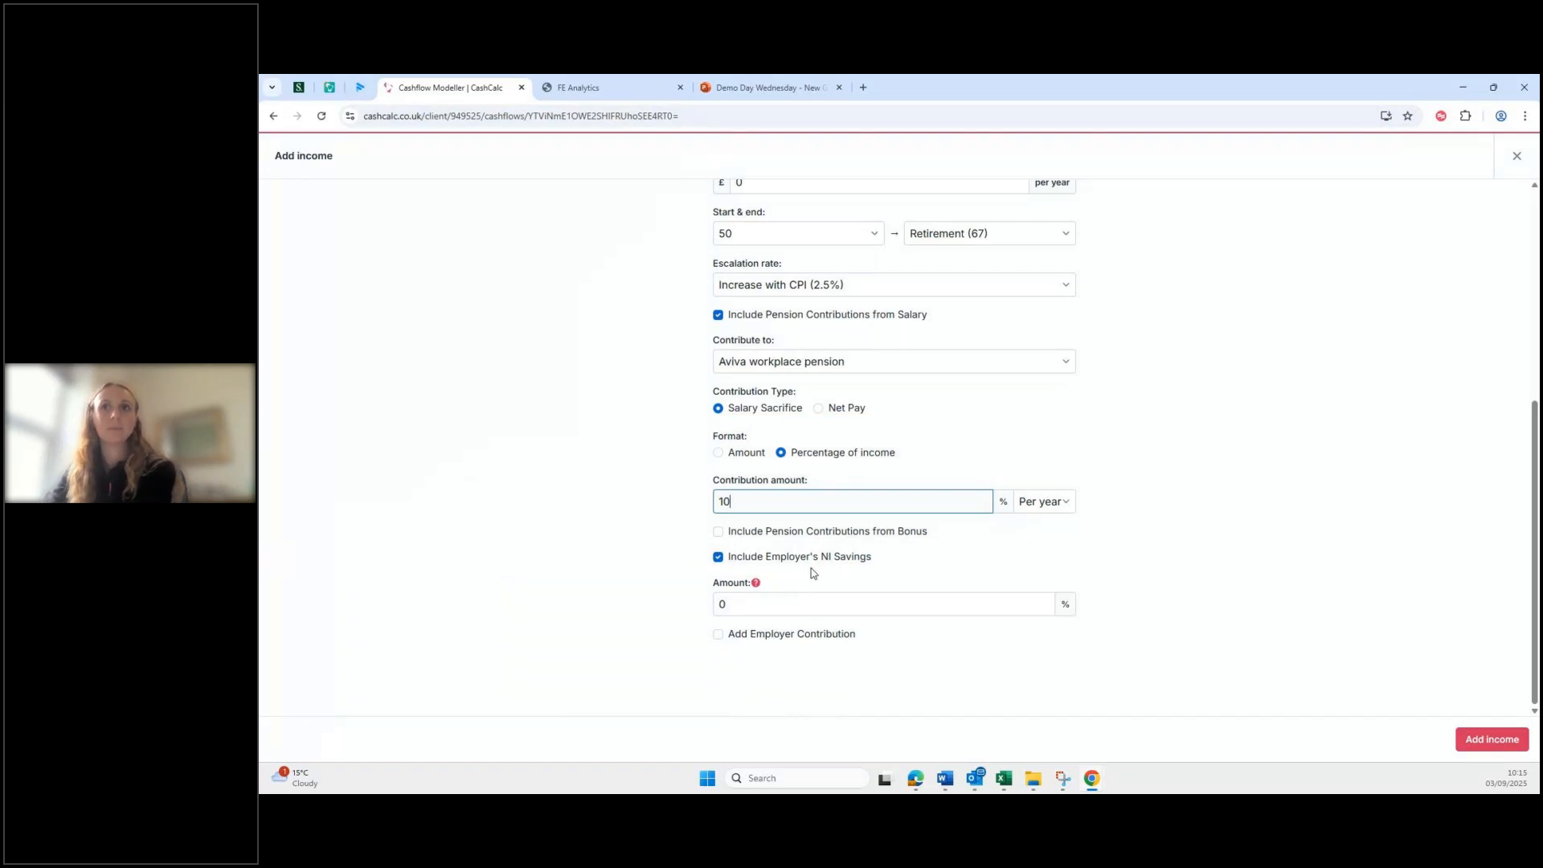
Step: Untick Employer's NI Savings, add a 10% employer contribution, and save the income
click(719, 558)
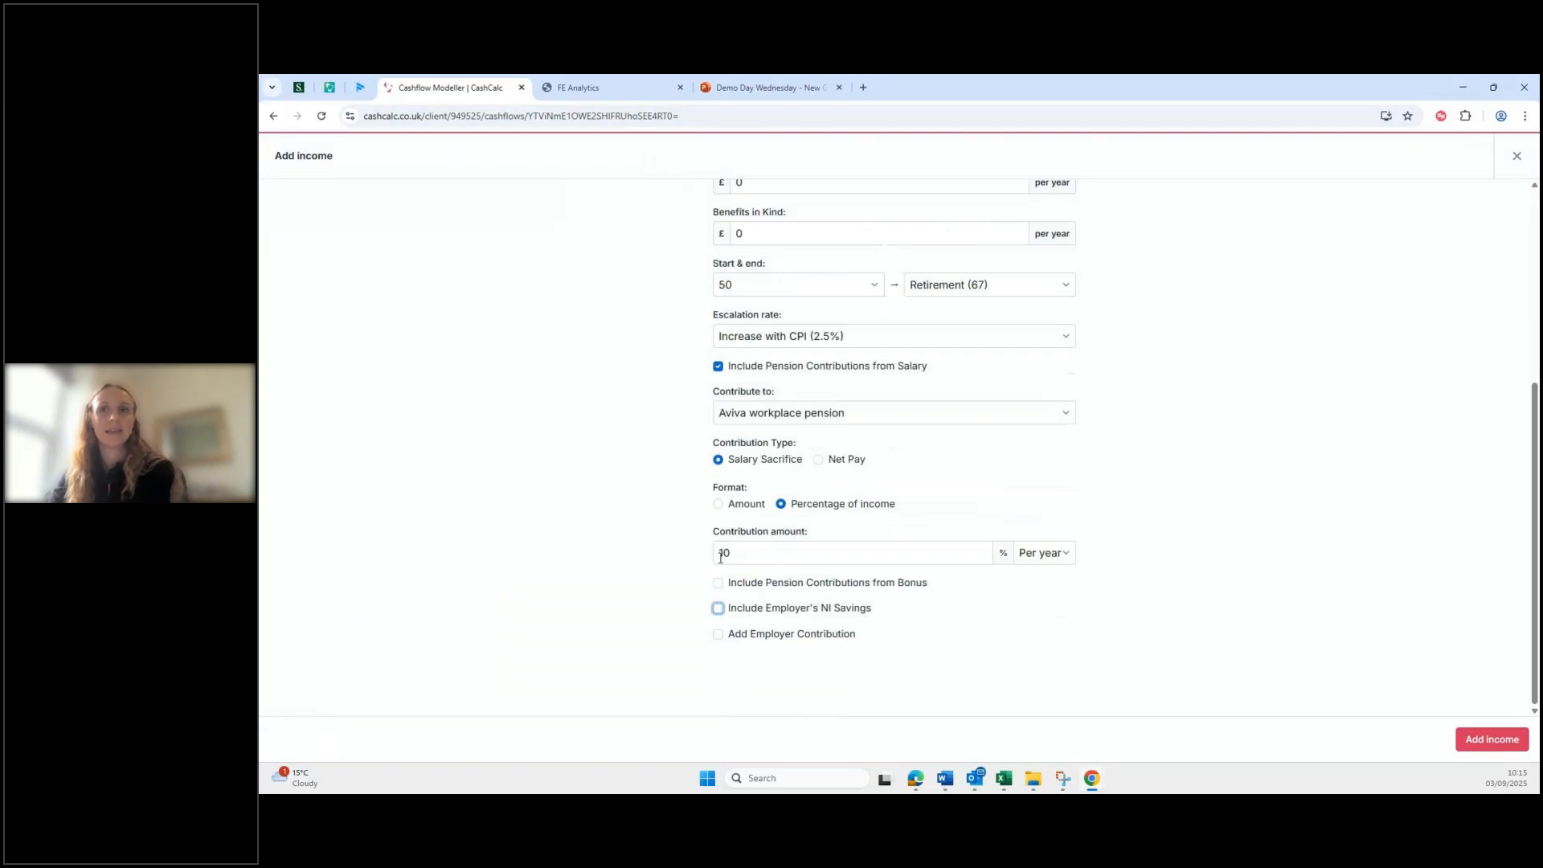
click(718, 635)
scroll(778, 666, down, 2)
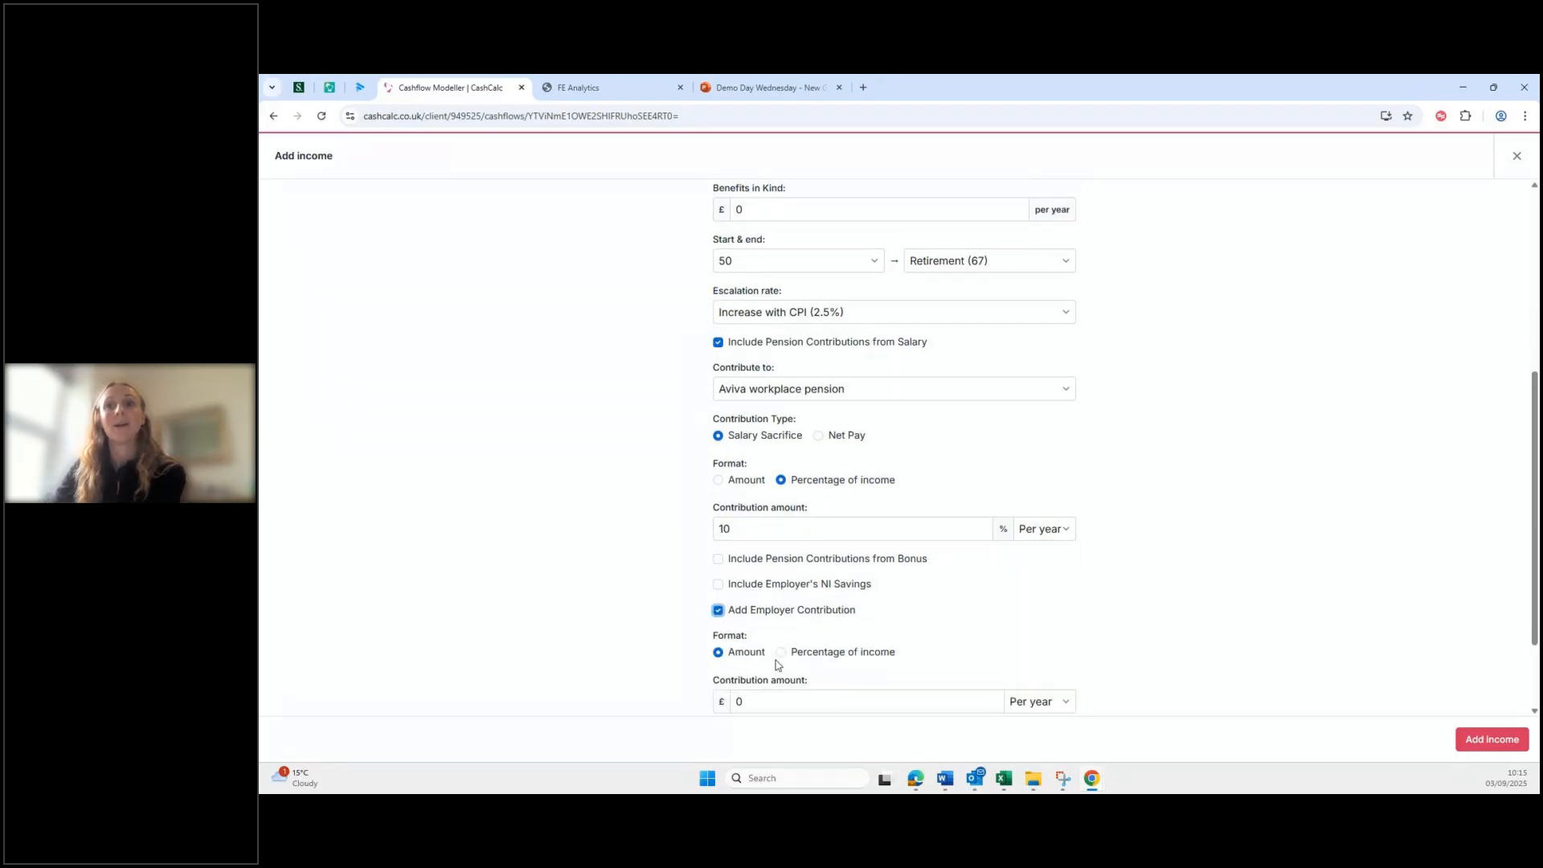
click(781, 528)
click(784, 629)
key(BackSpace)
text(10)
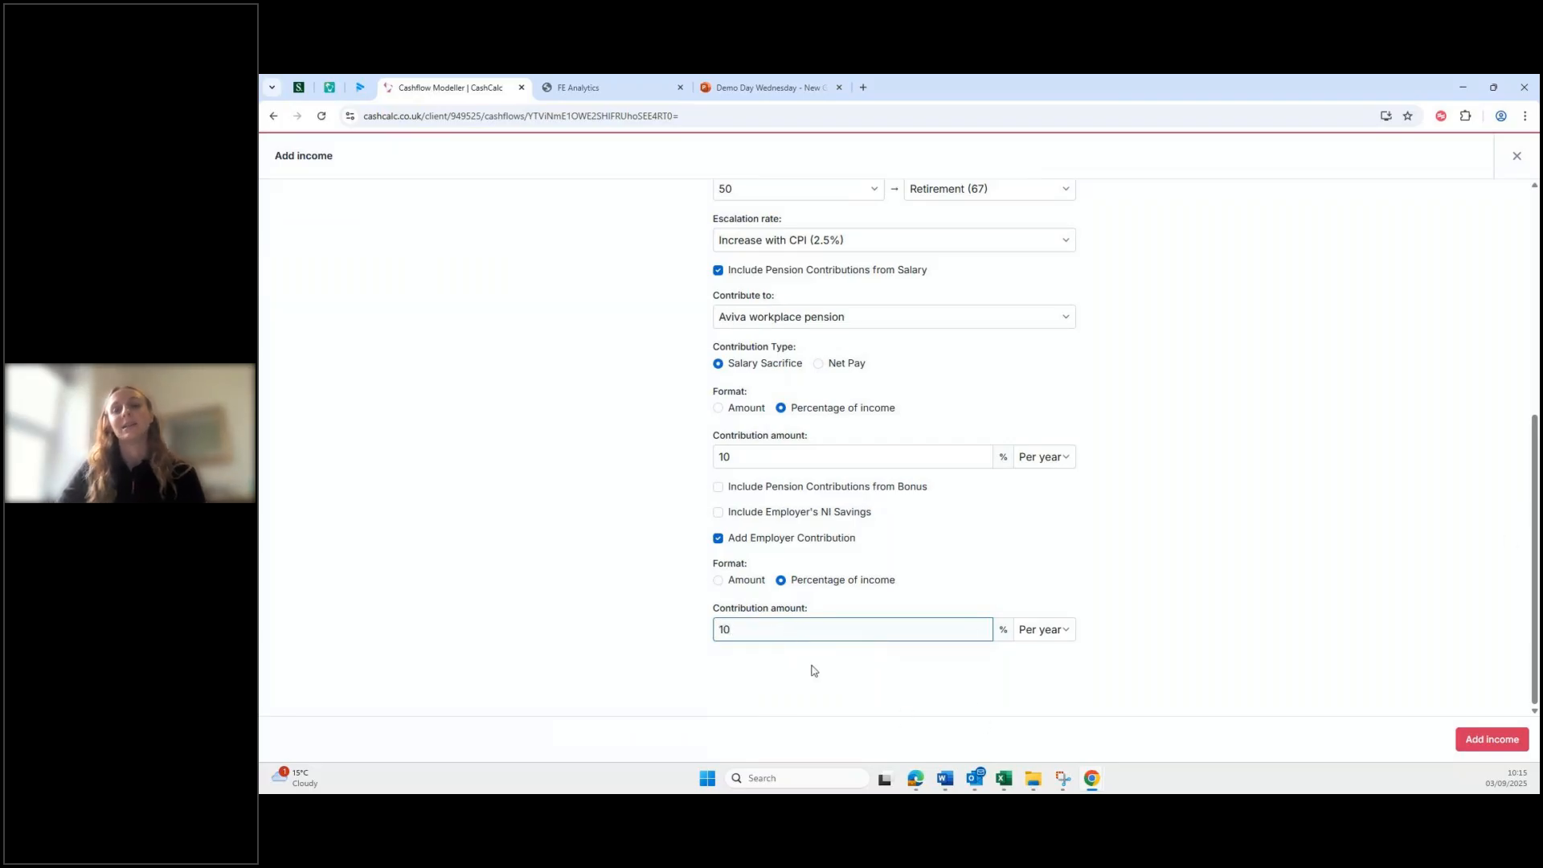
click(1491, 741)
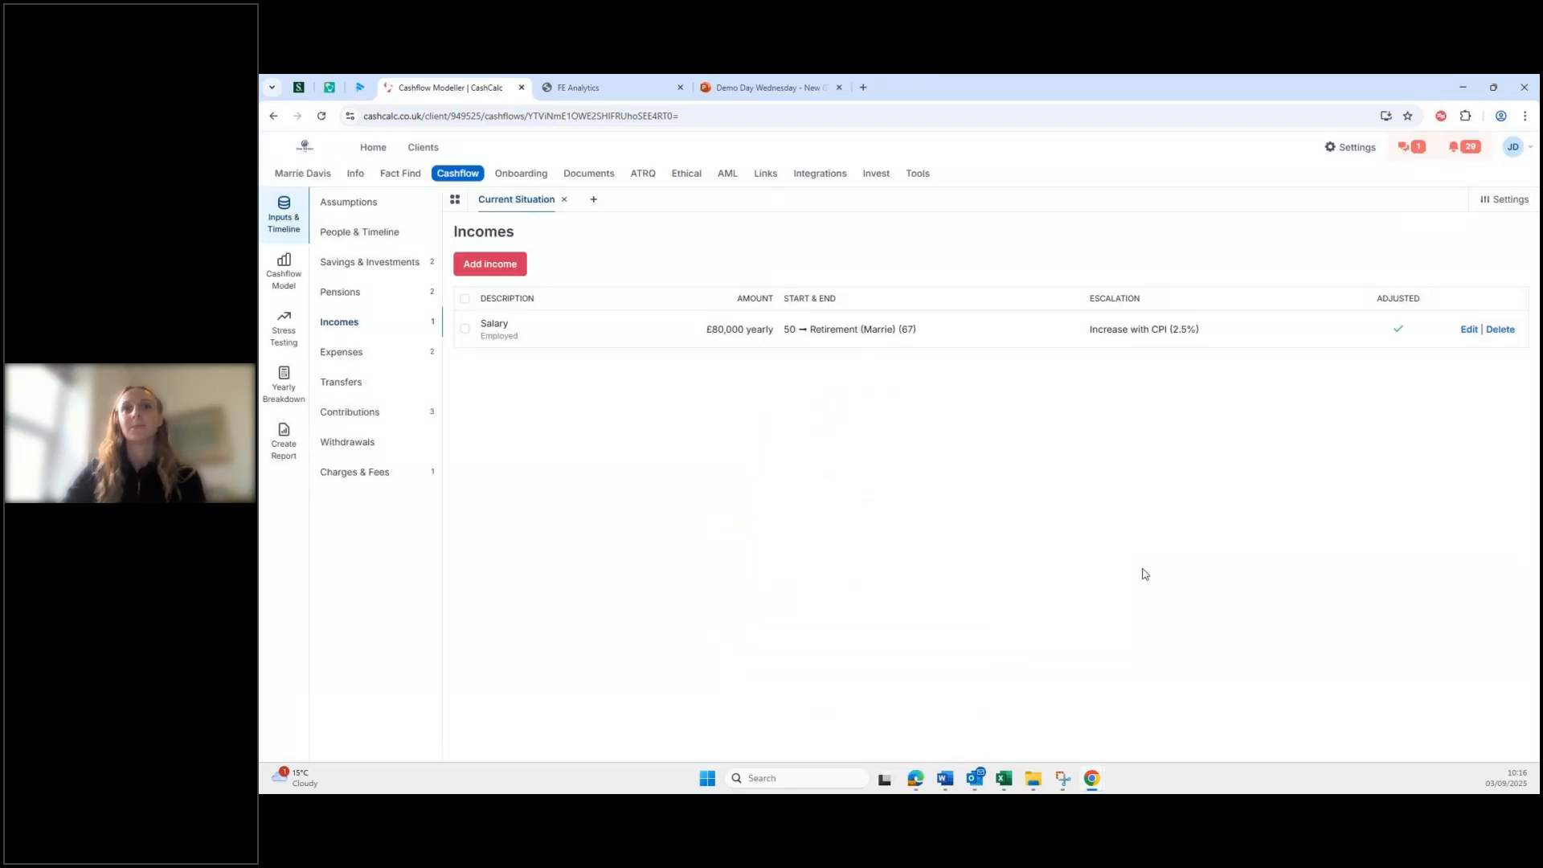
Step: Review the 10% of Salary Aviva pension contributions, then view the Yearly Breakdown
click(368, 413)
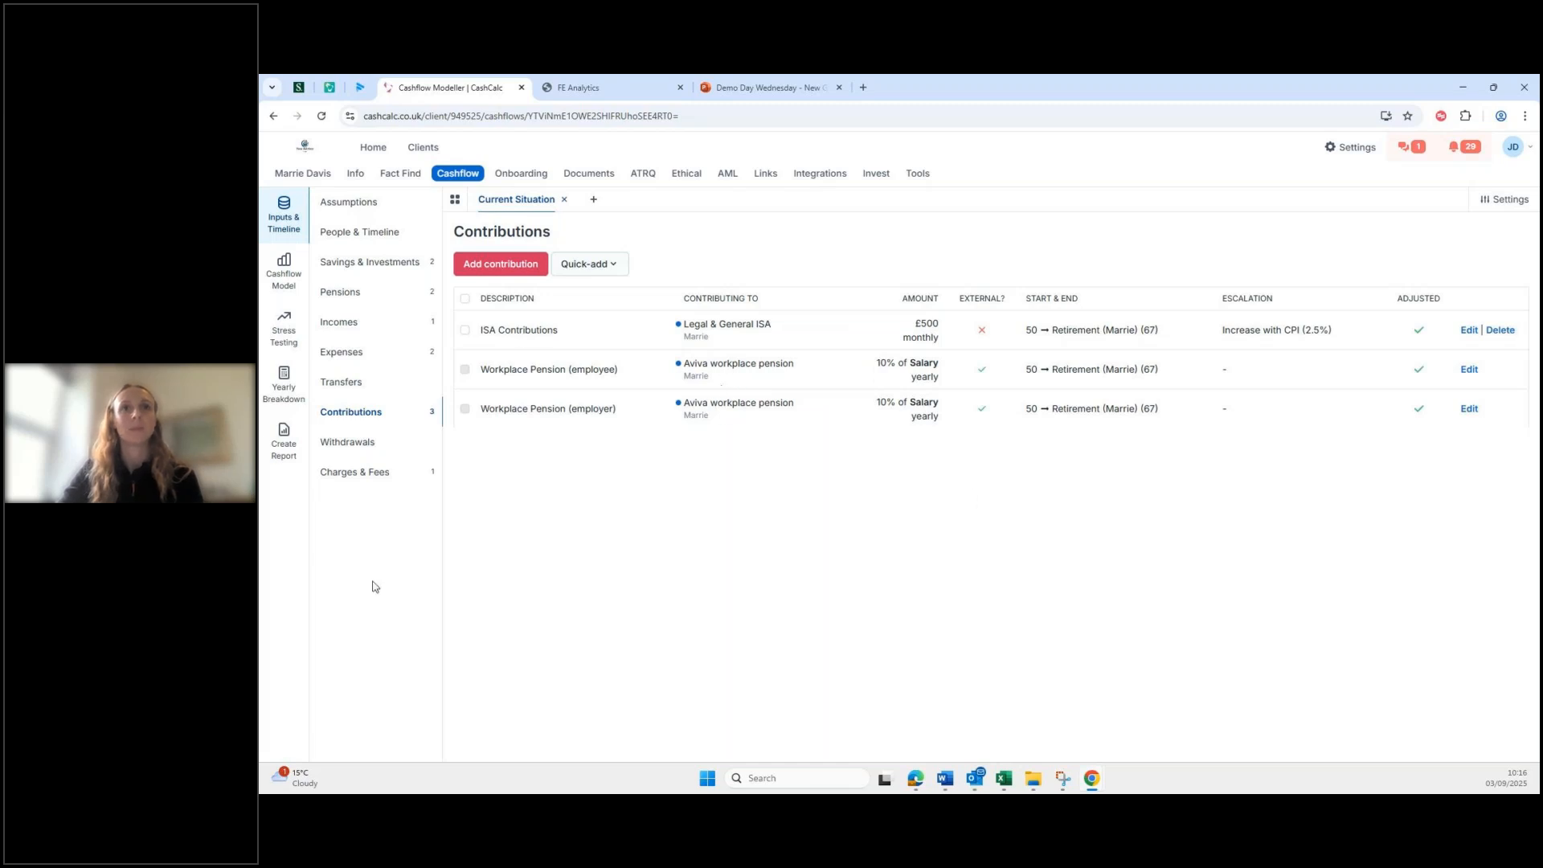
click(283, 389)
scroll(571, 328, down, 3)
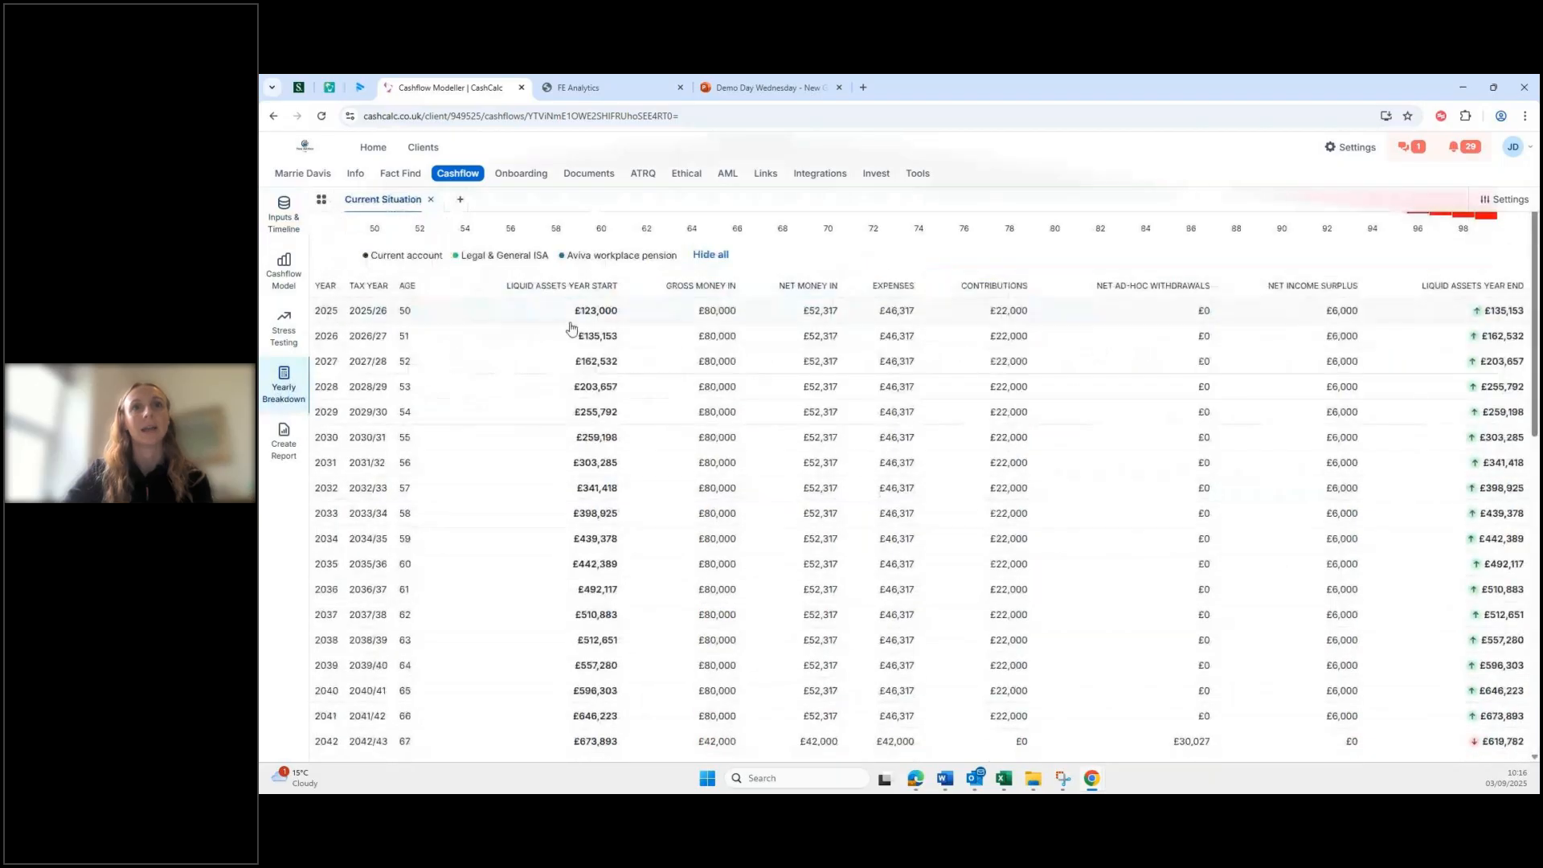
Step: Expand the 2026/27 year and highlight its £72,000 taxable earnings figure
click(565, 341)
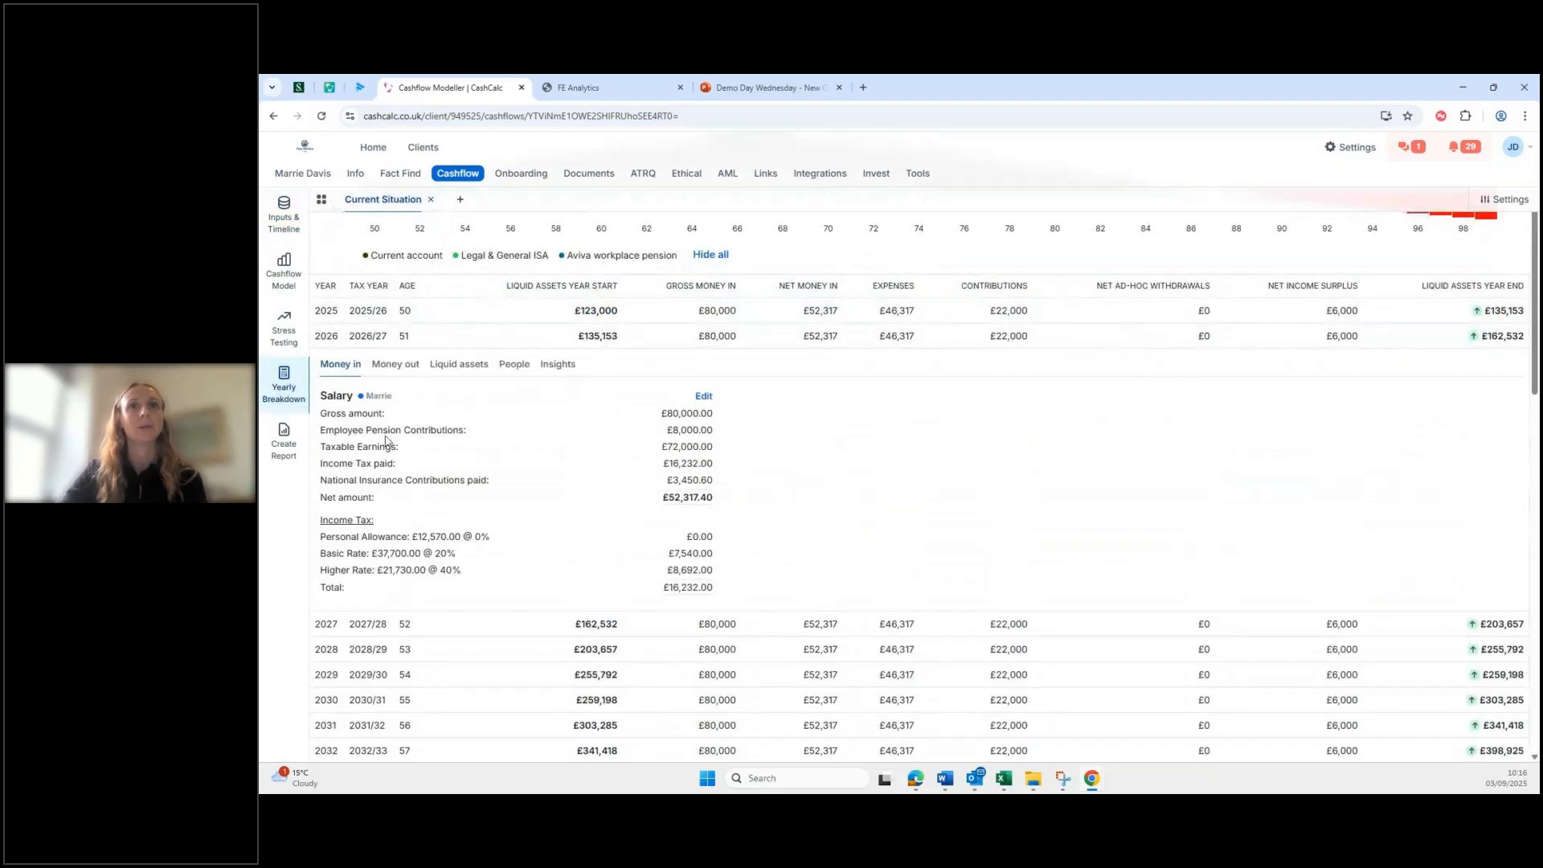
triple_click(668, 447)
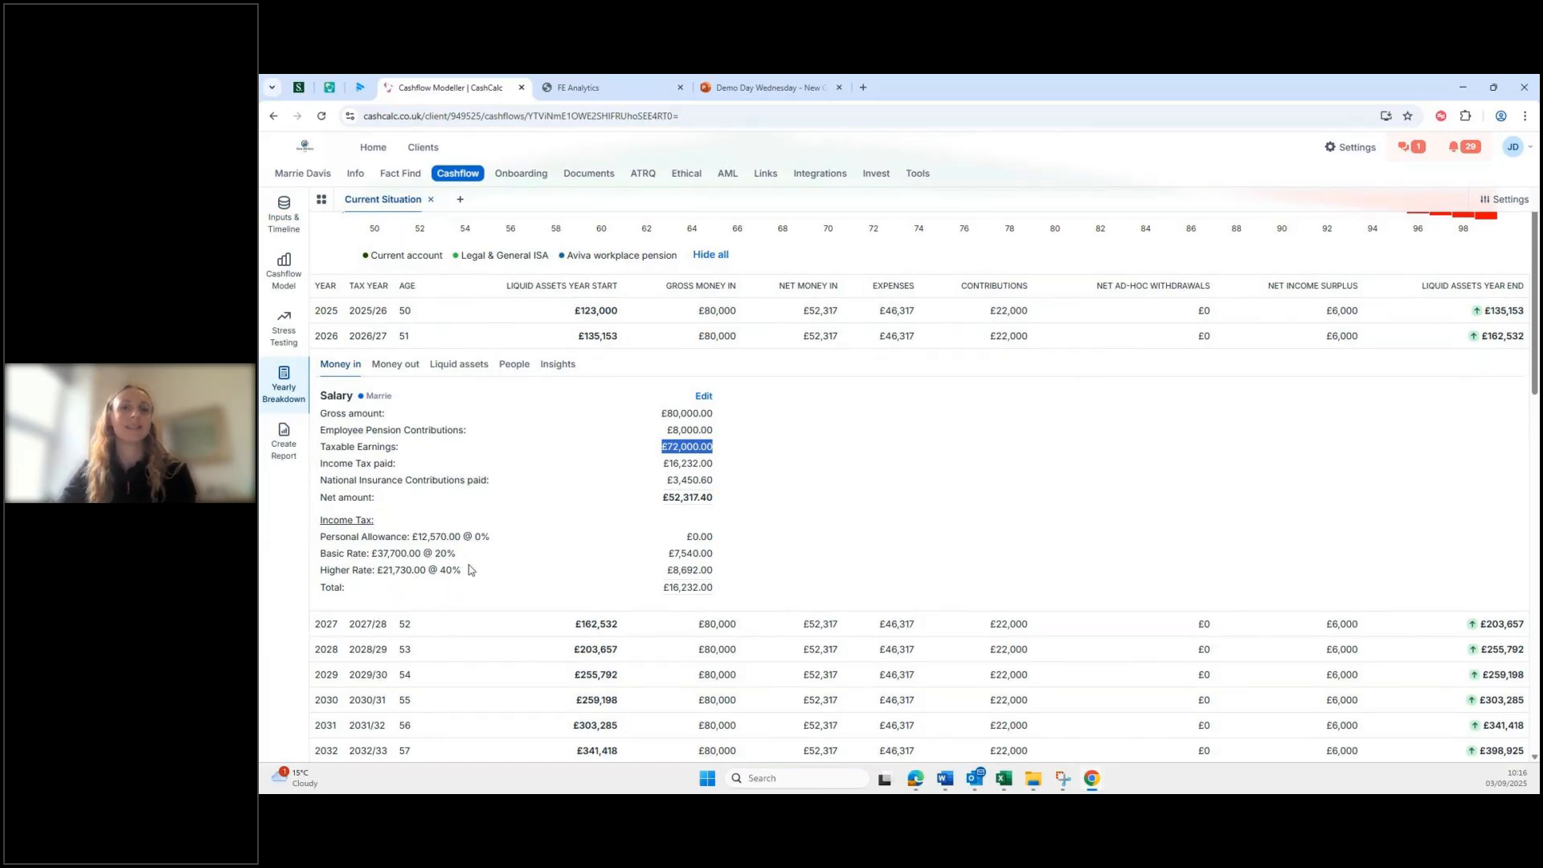
Step: Show that year's liquid assets and highlight the £8,000 employee and employer Aviva contributions
click(450, 367)
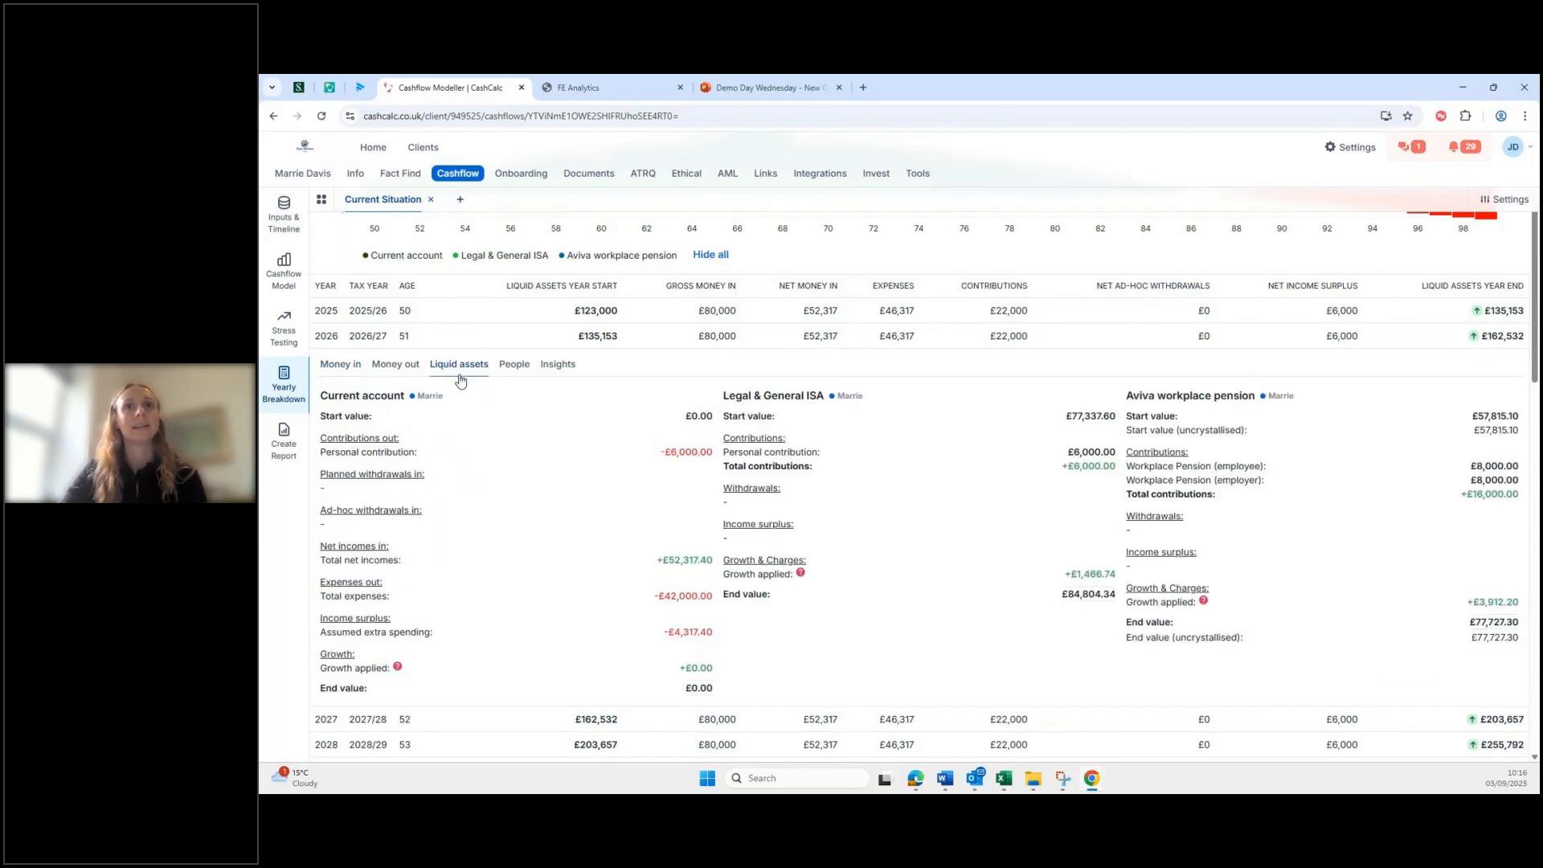
scroll(1252, 410, down, 1)
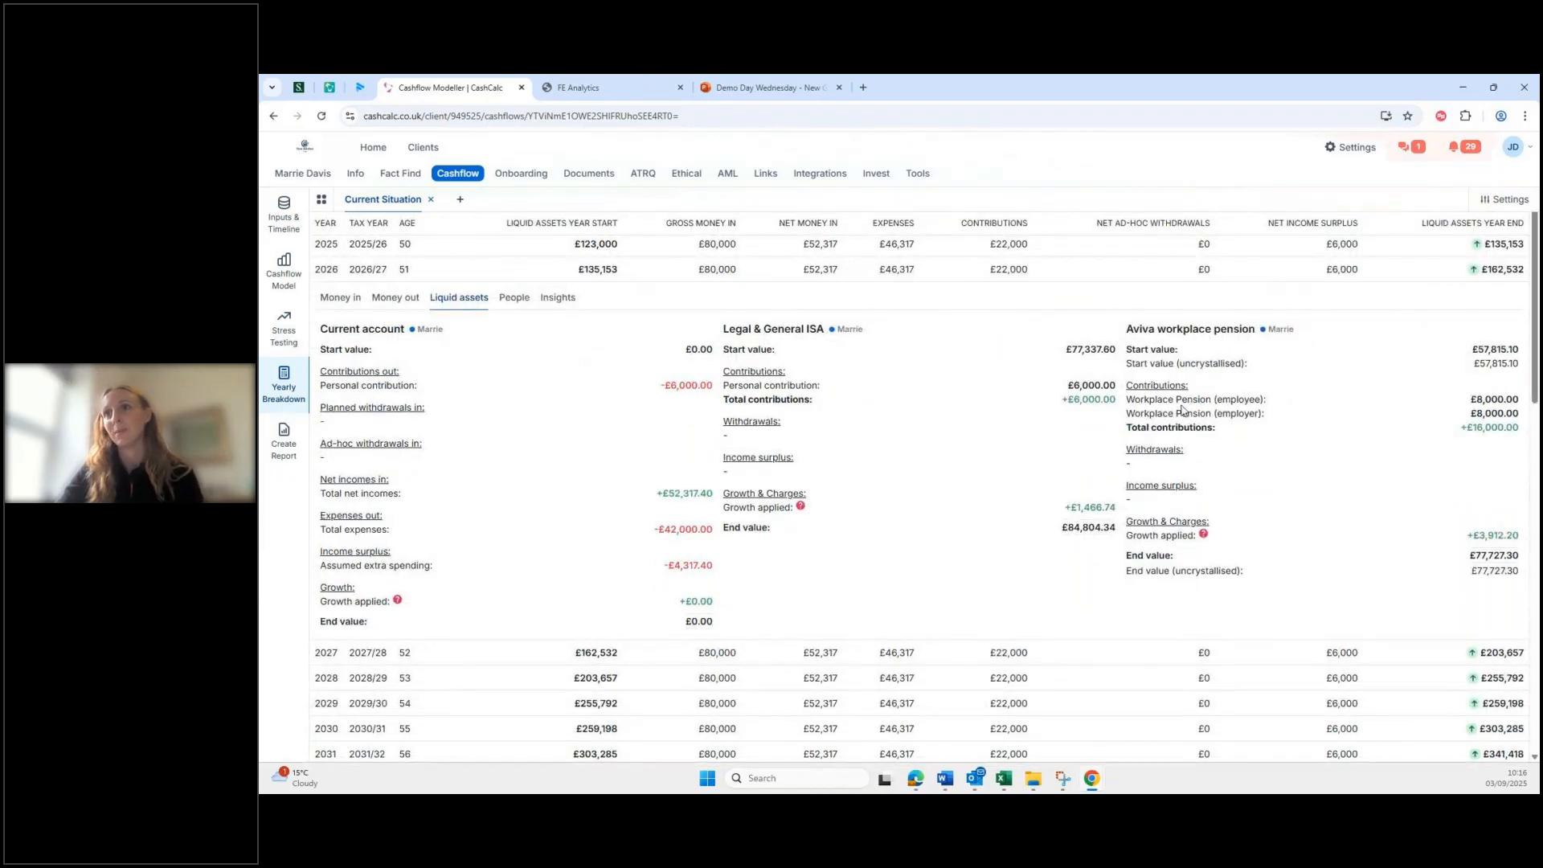
drag(1145, 400, 1266, 417)
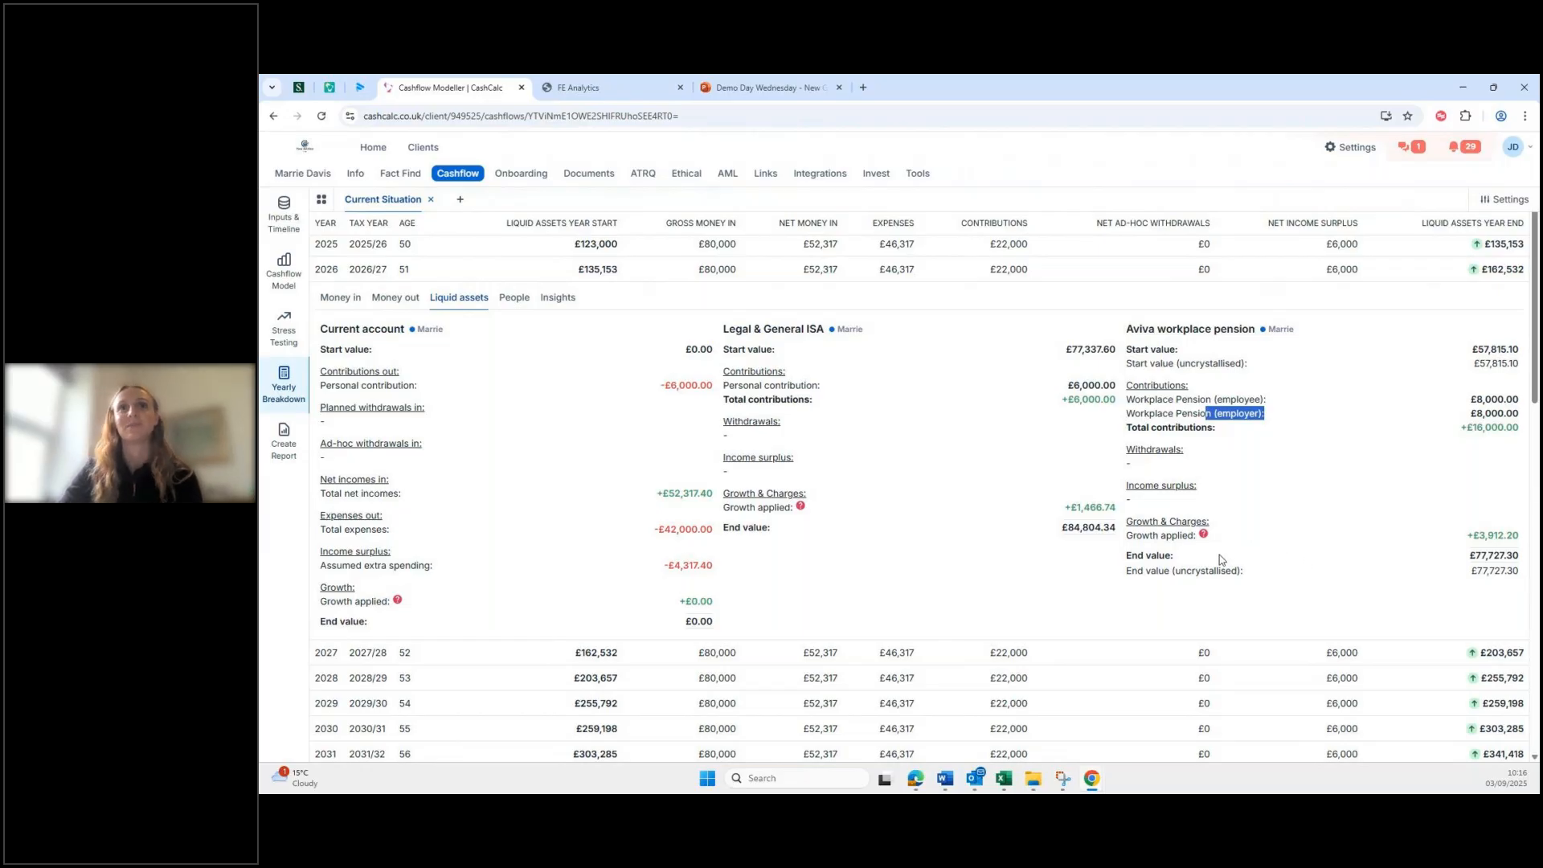
click(277, 222)
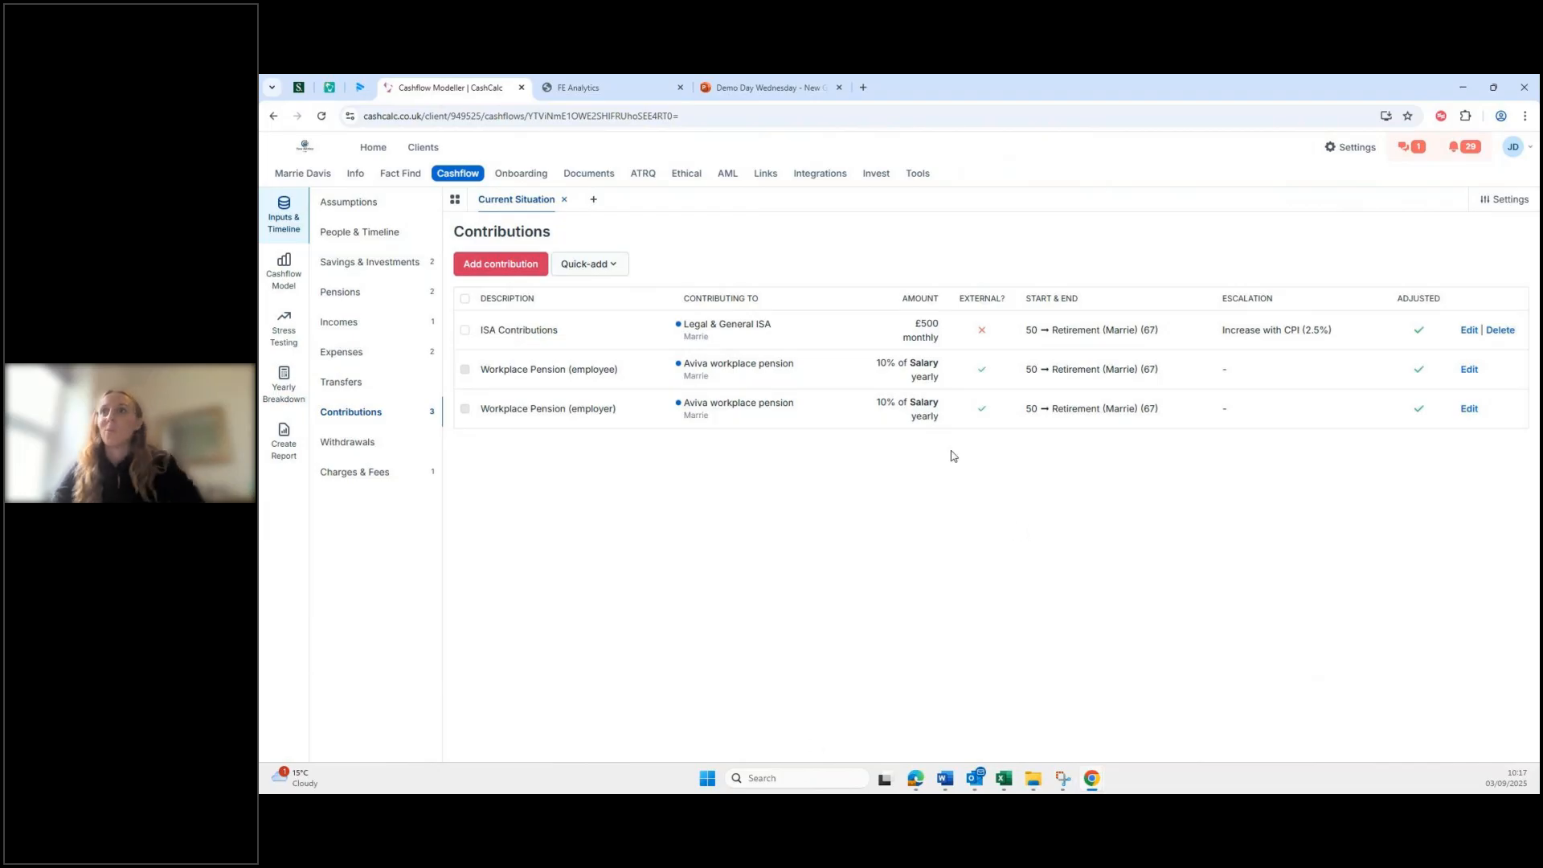
Step: Open the Savings & Investments list showing the Current account and £70,000 Legal & General ISA
click(358, 266)
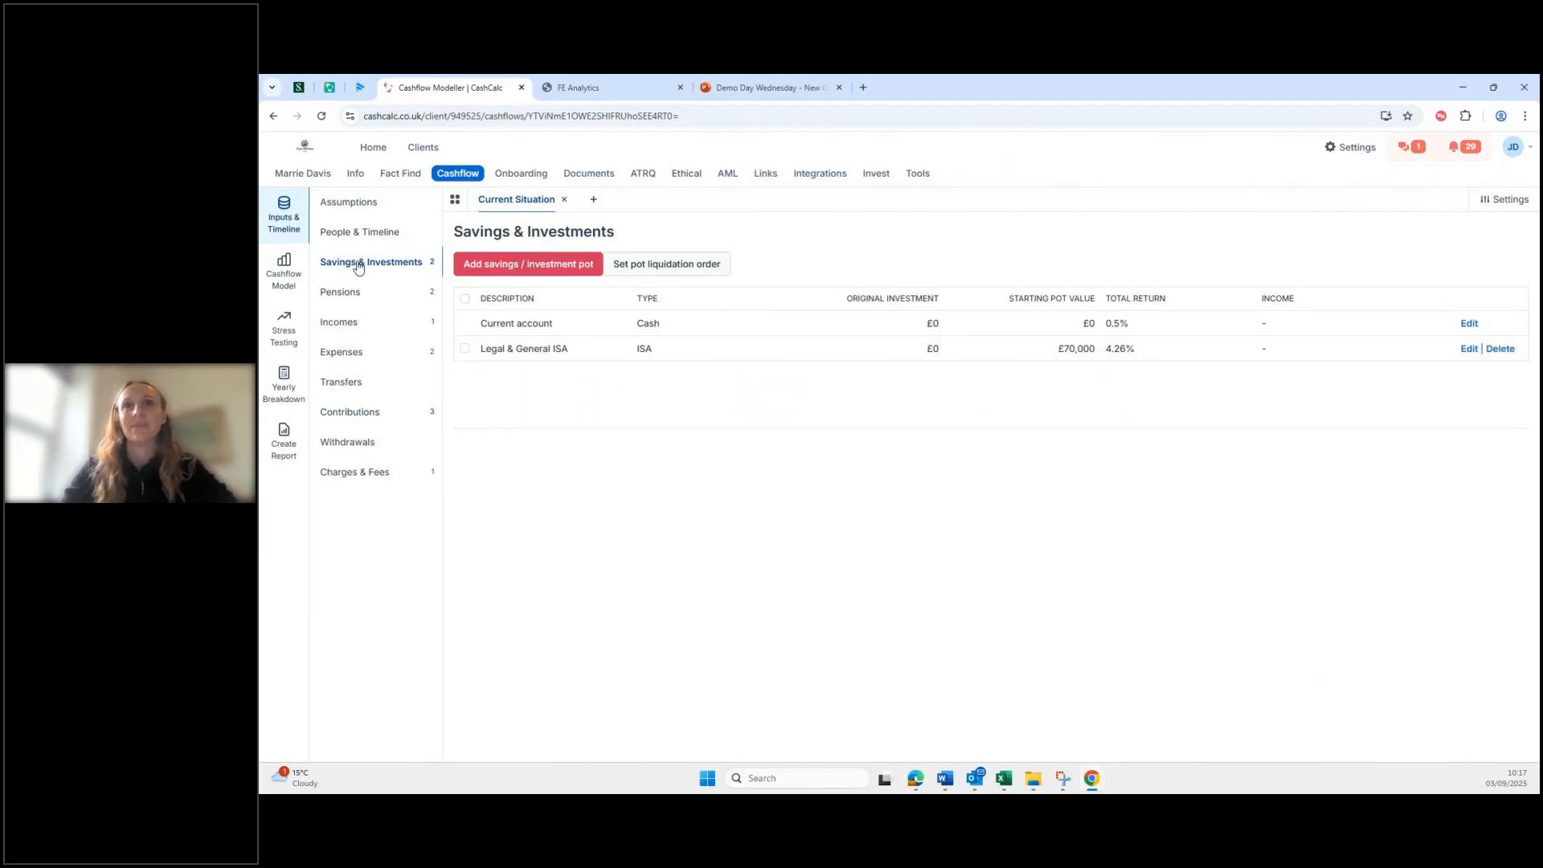
Step: Start a new Onshore Bond pot named 'Bonds' with £5000 original investment and 10 policies
click(528, 263)
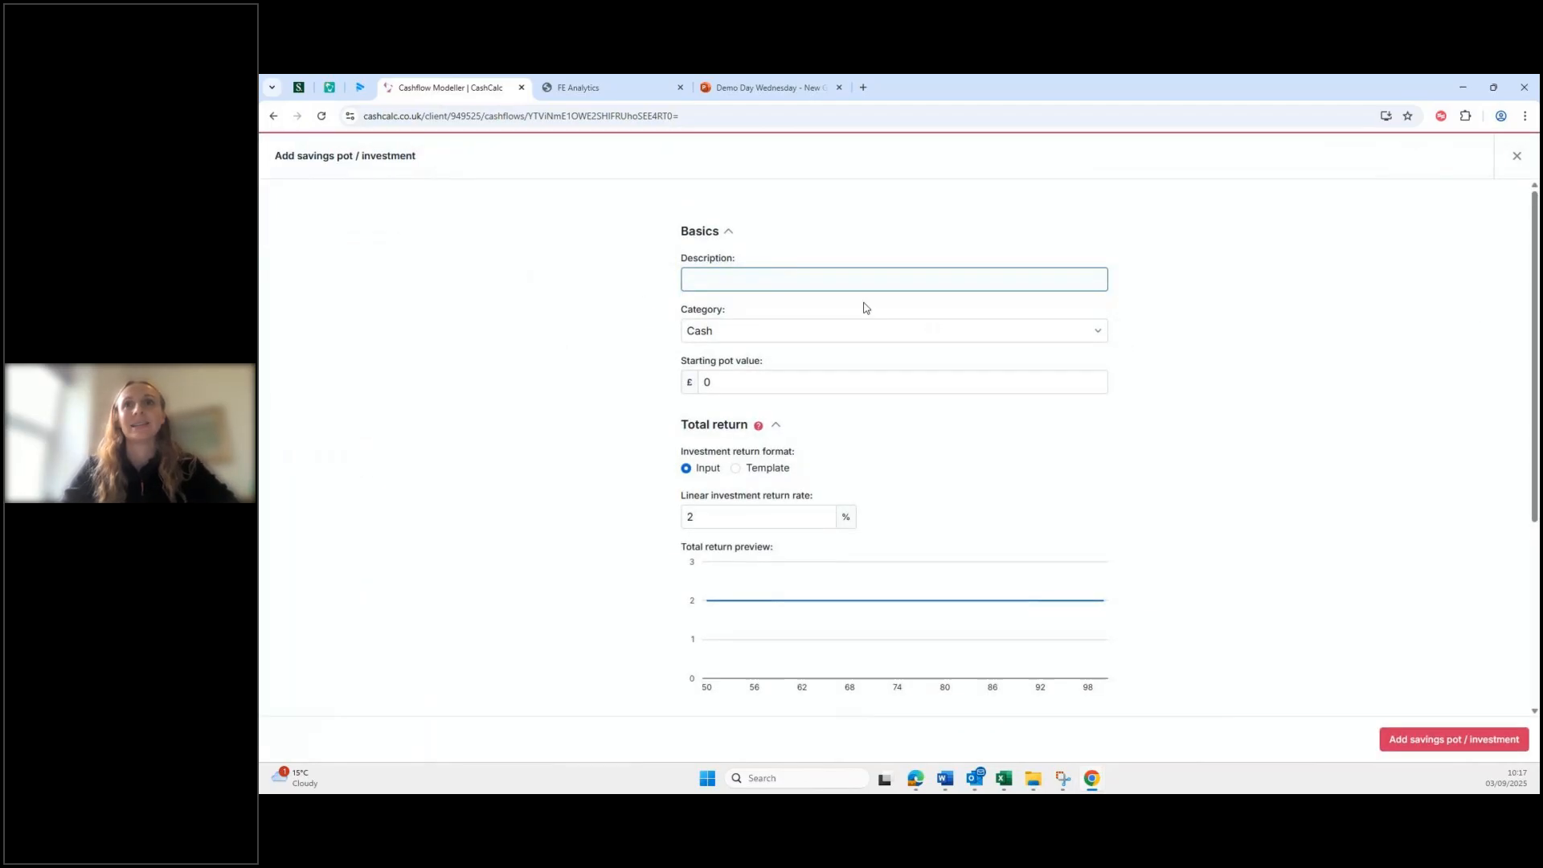
text(Bonds)
click(1003, 335)
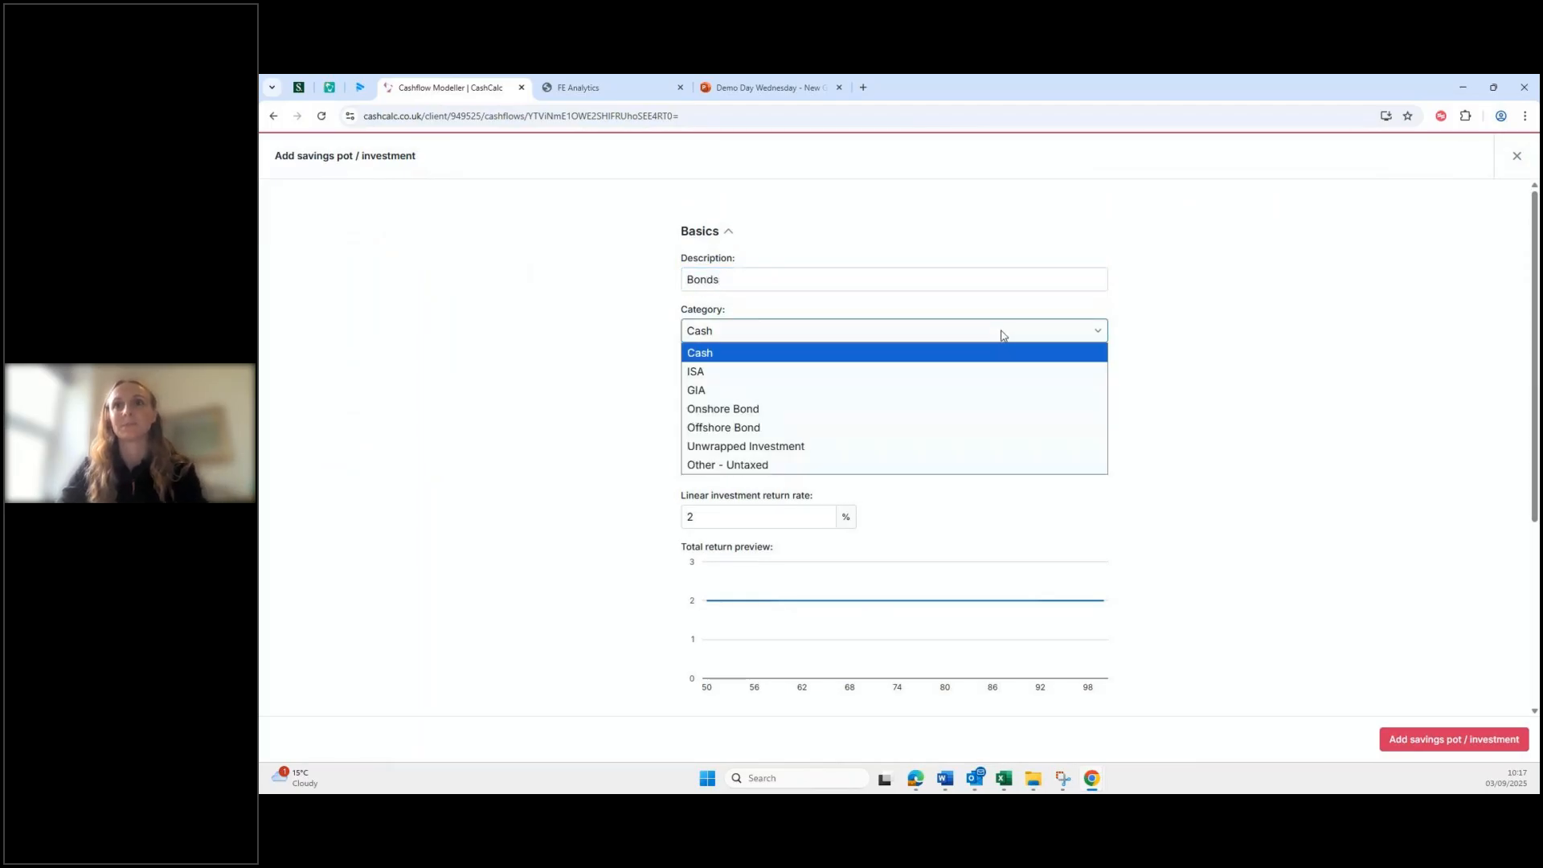
click(987, 411)
click(851, 380)
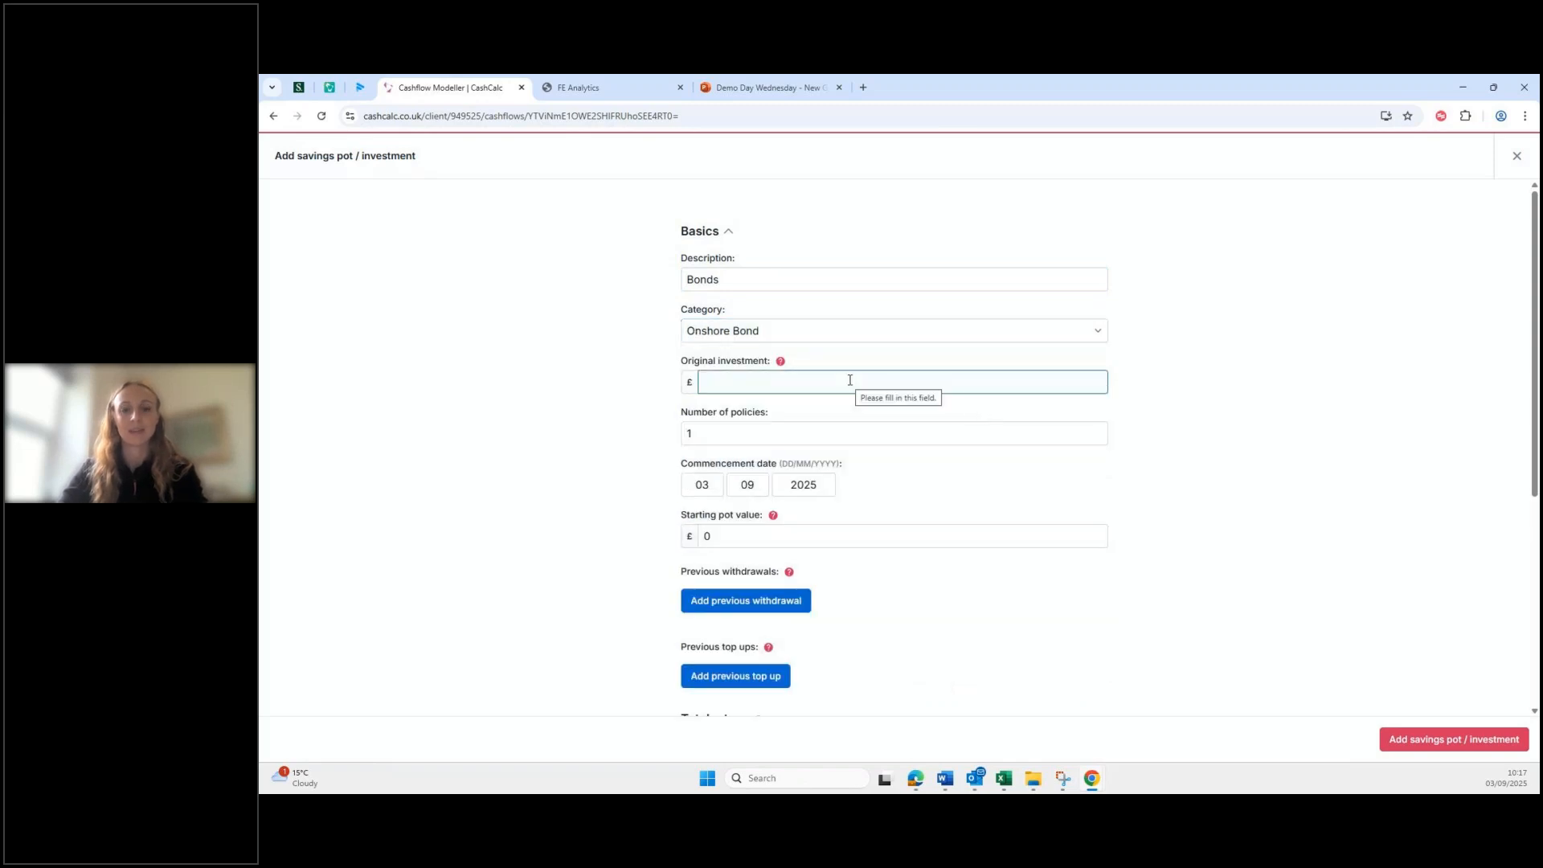
text(5000)
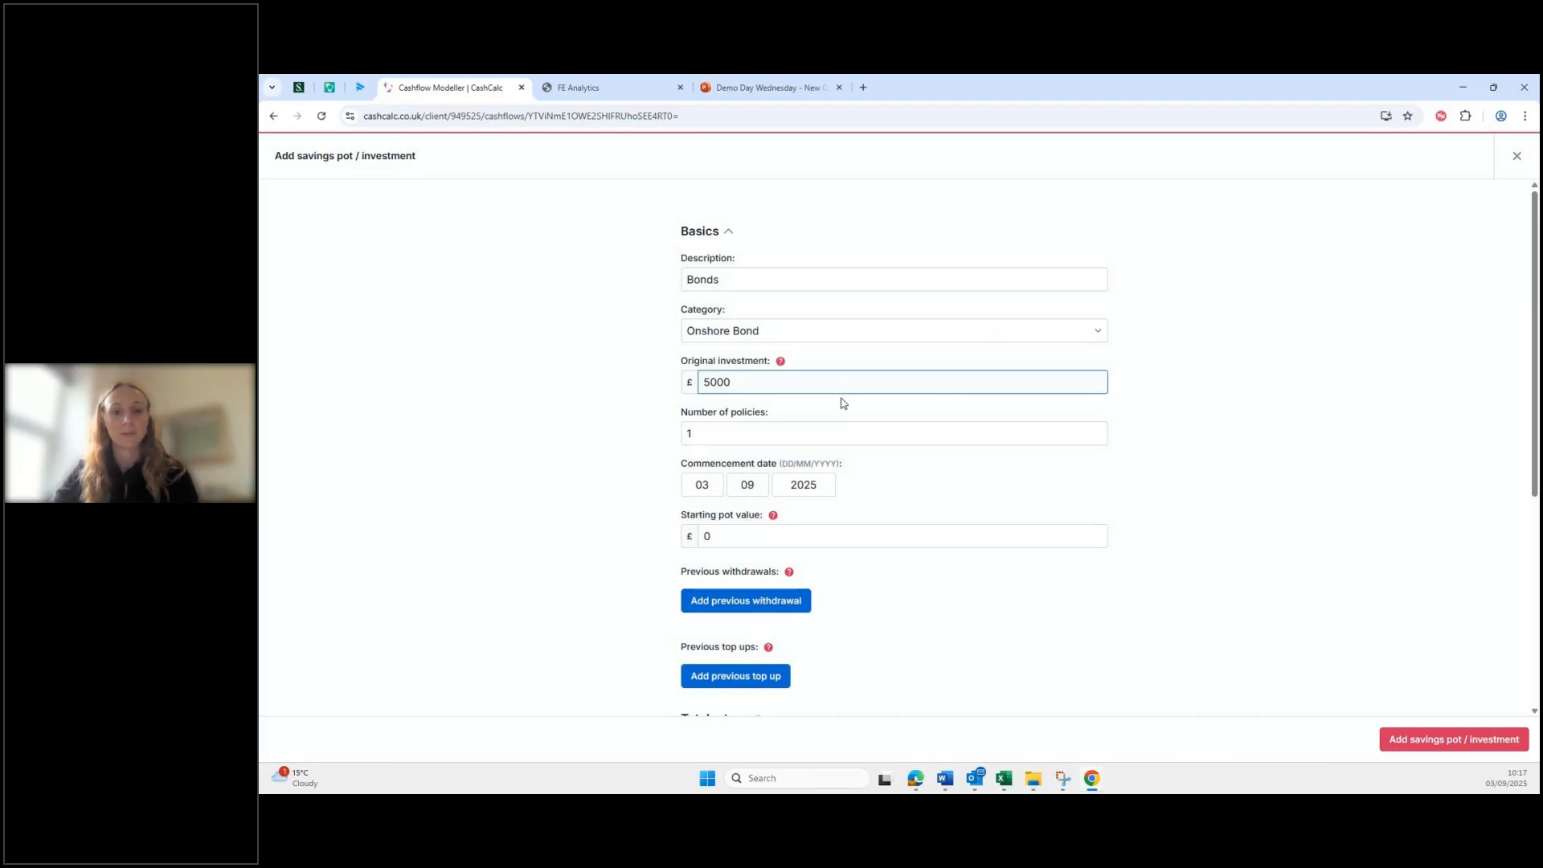
click(822, 436)
text(0)
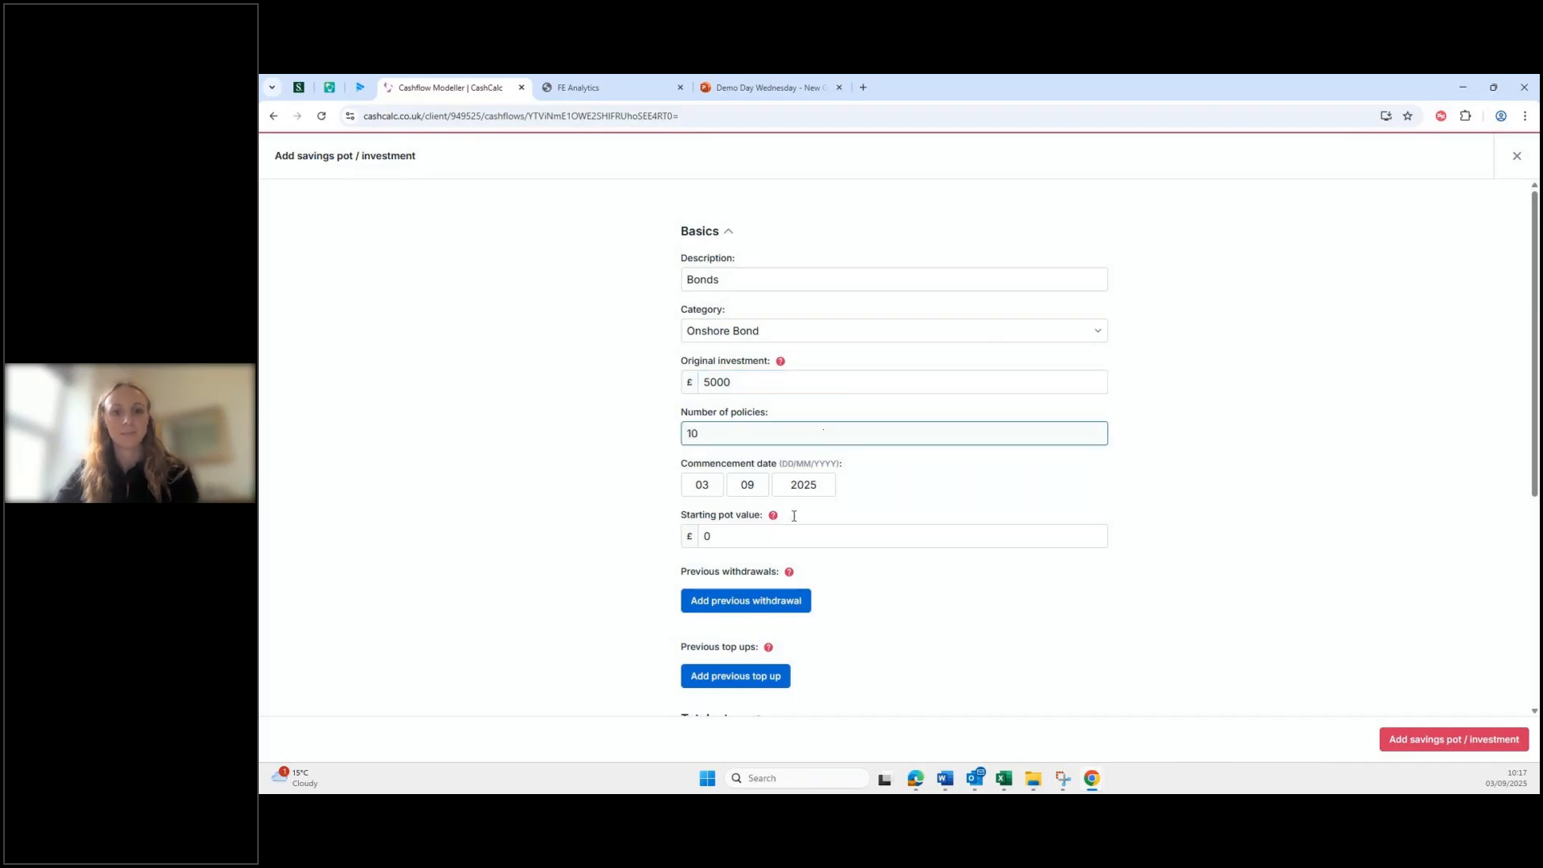
Step: Set the commencement date to 03/09/2015 and the starting pot value to £8,500
click(813, 485)
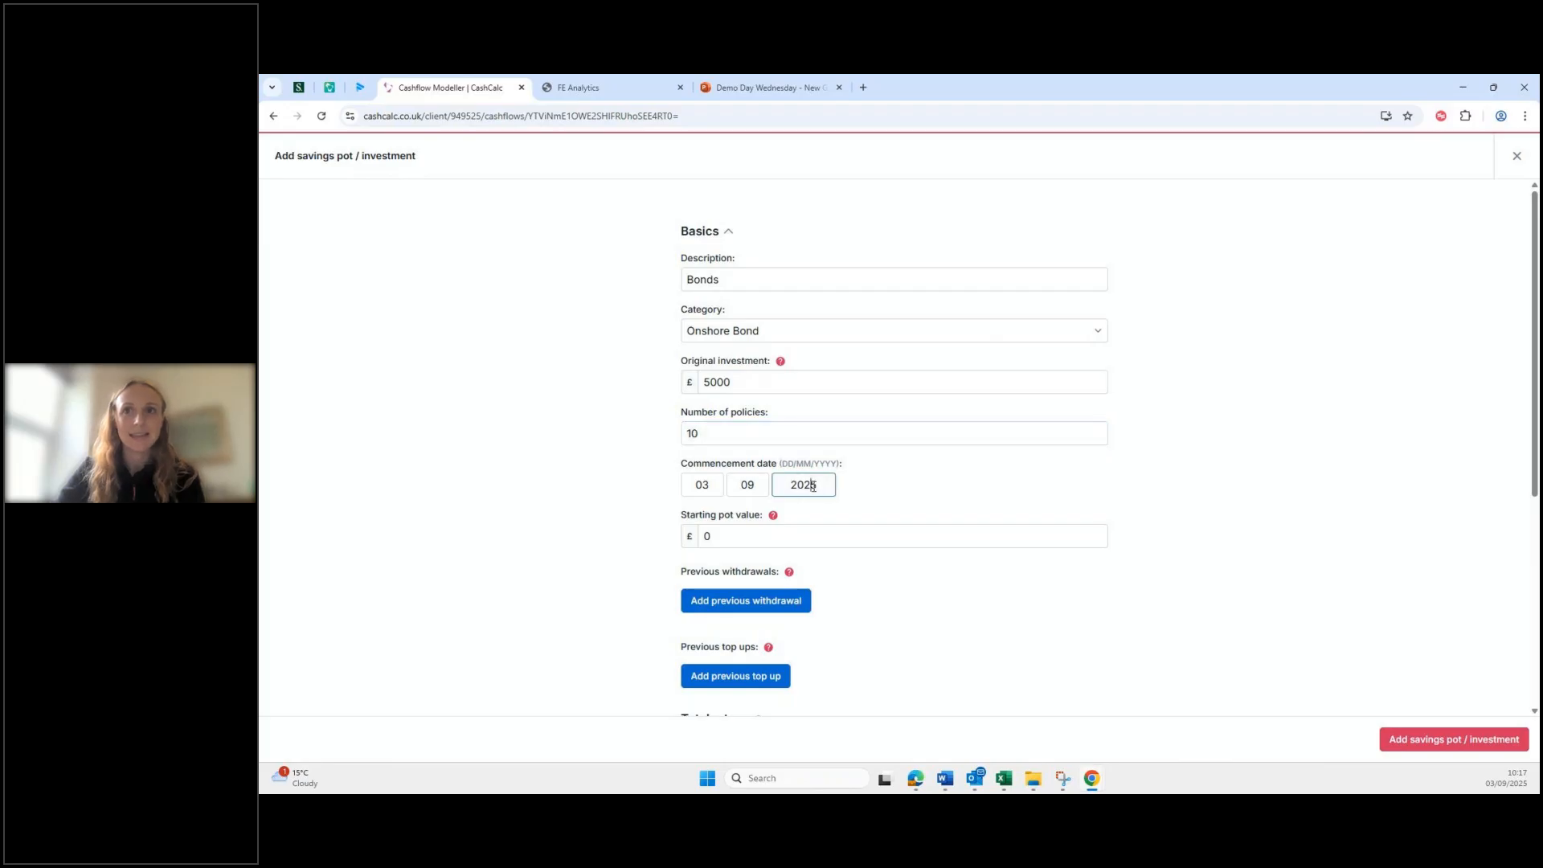
key(BackSpace)
text(1)
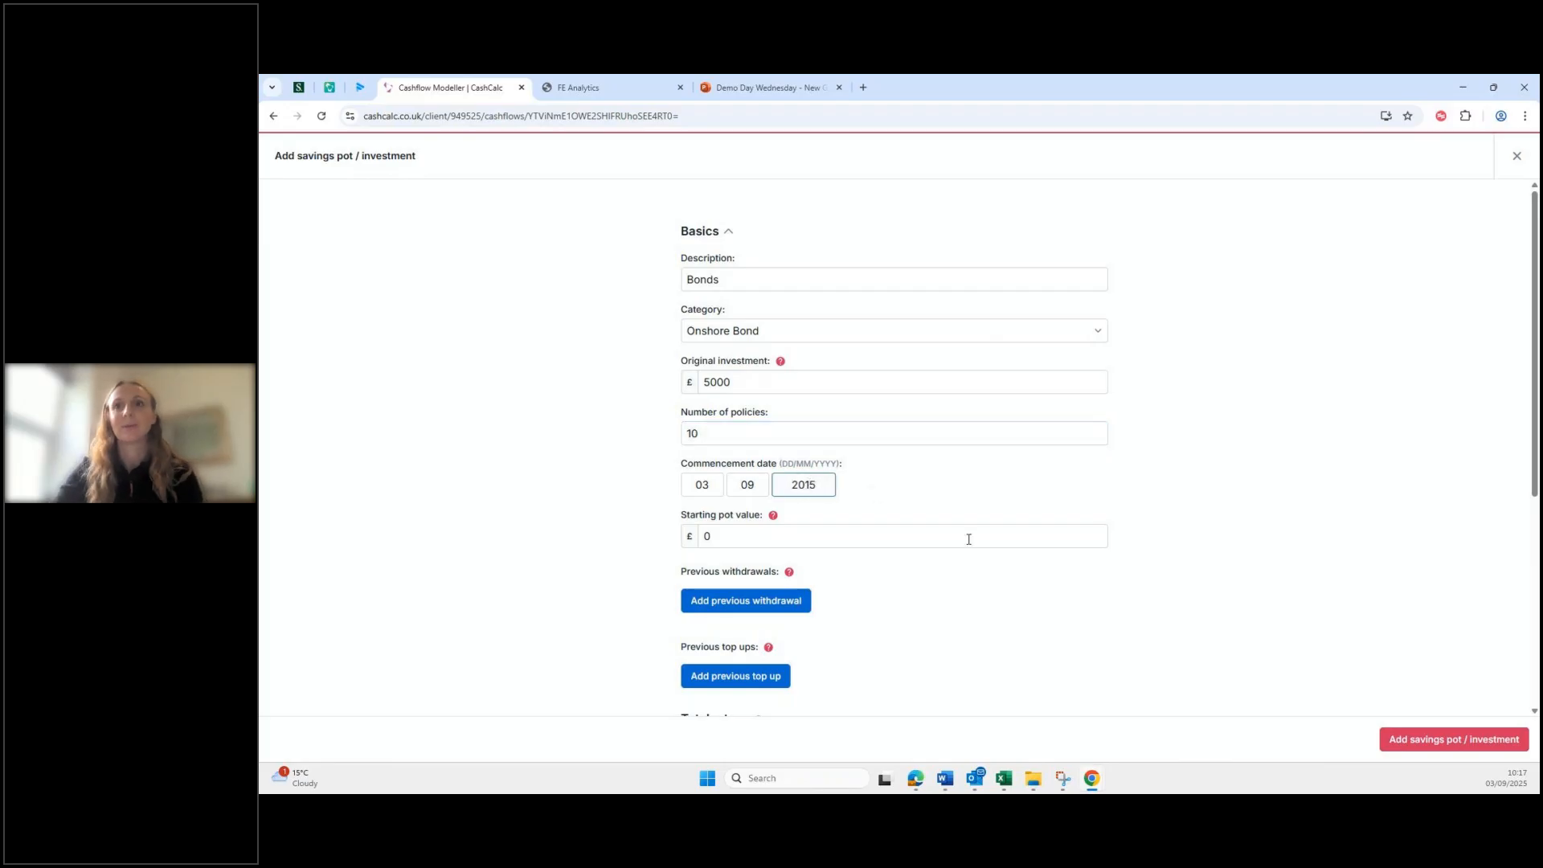
scroll(933, 547, down, 1)
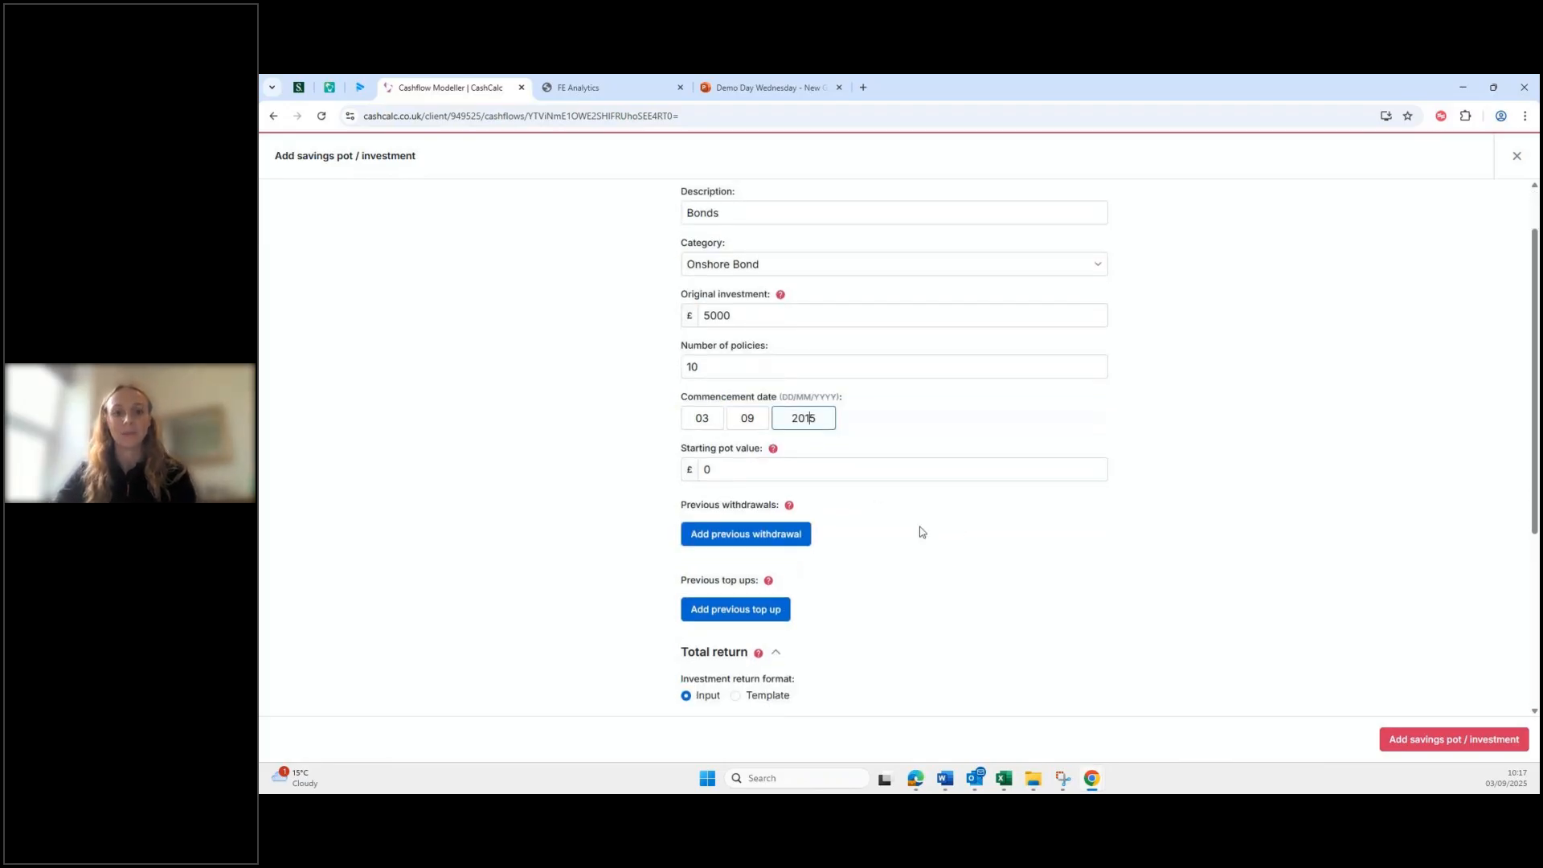
click(860, 471)
key(BackSpace)
text(8)
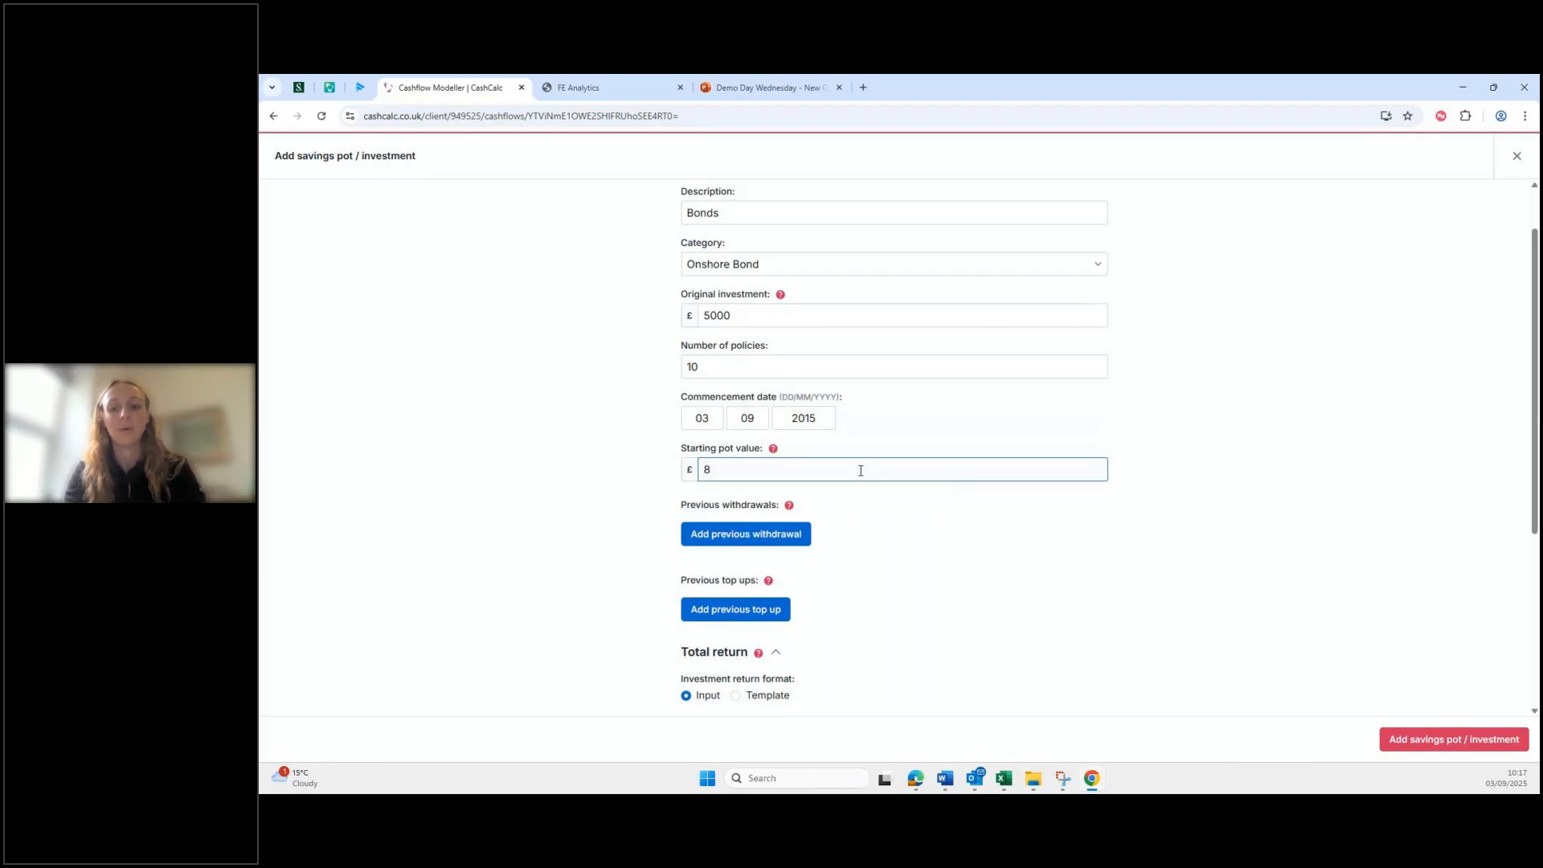
text(,500)
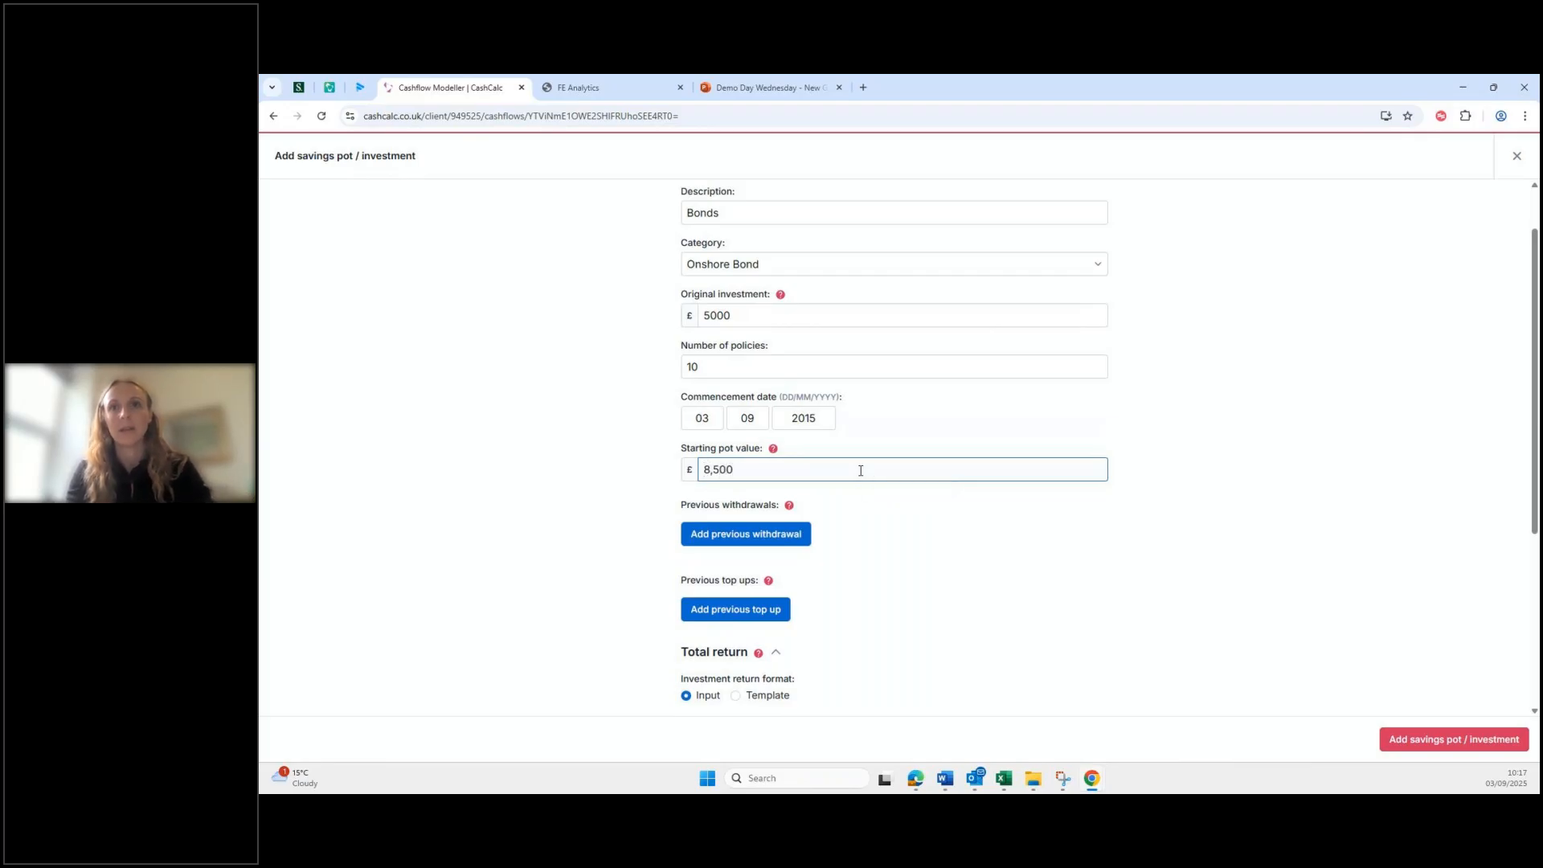
text(0)
key(BackSpace)
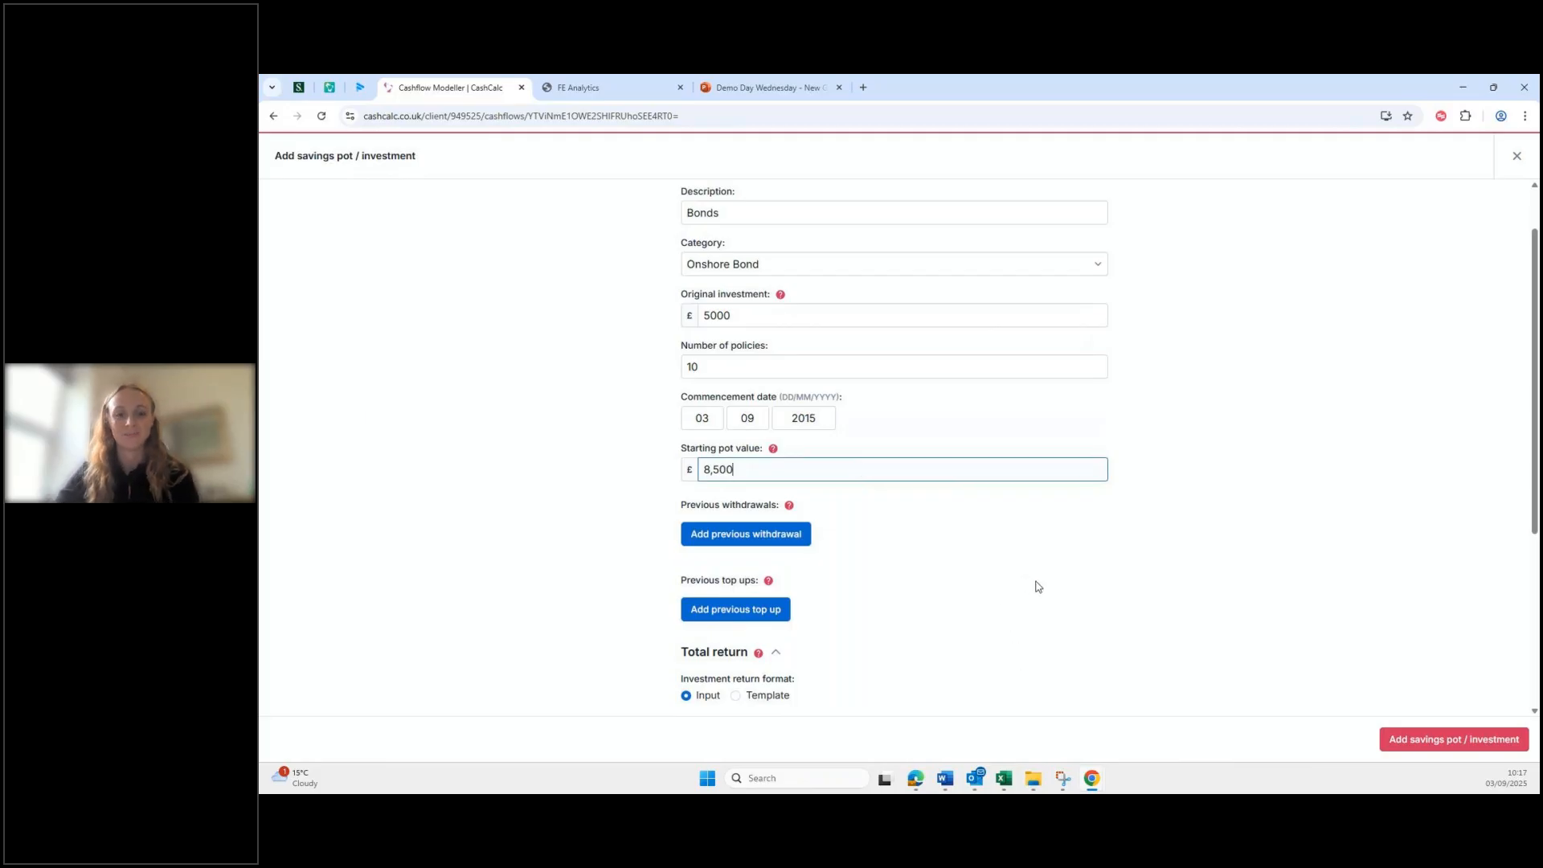
scroll(1036, 587, down, 1)
scroll(1036, 586, down, 2)
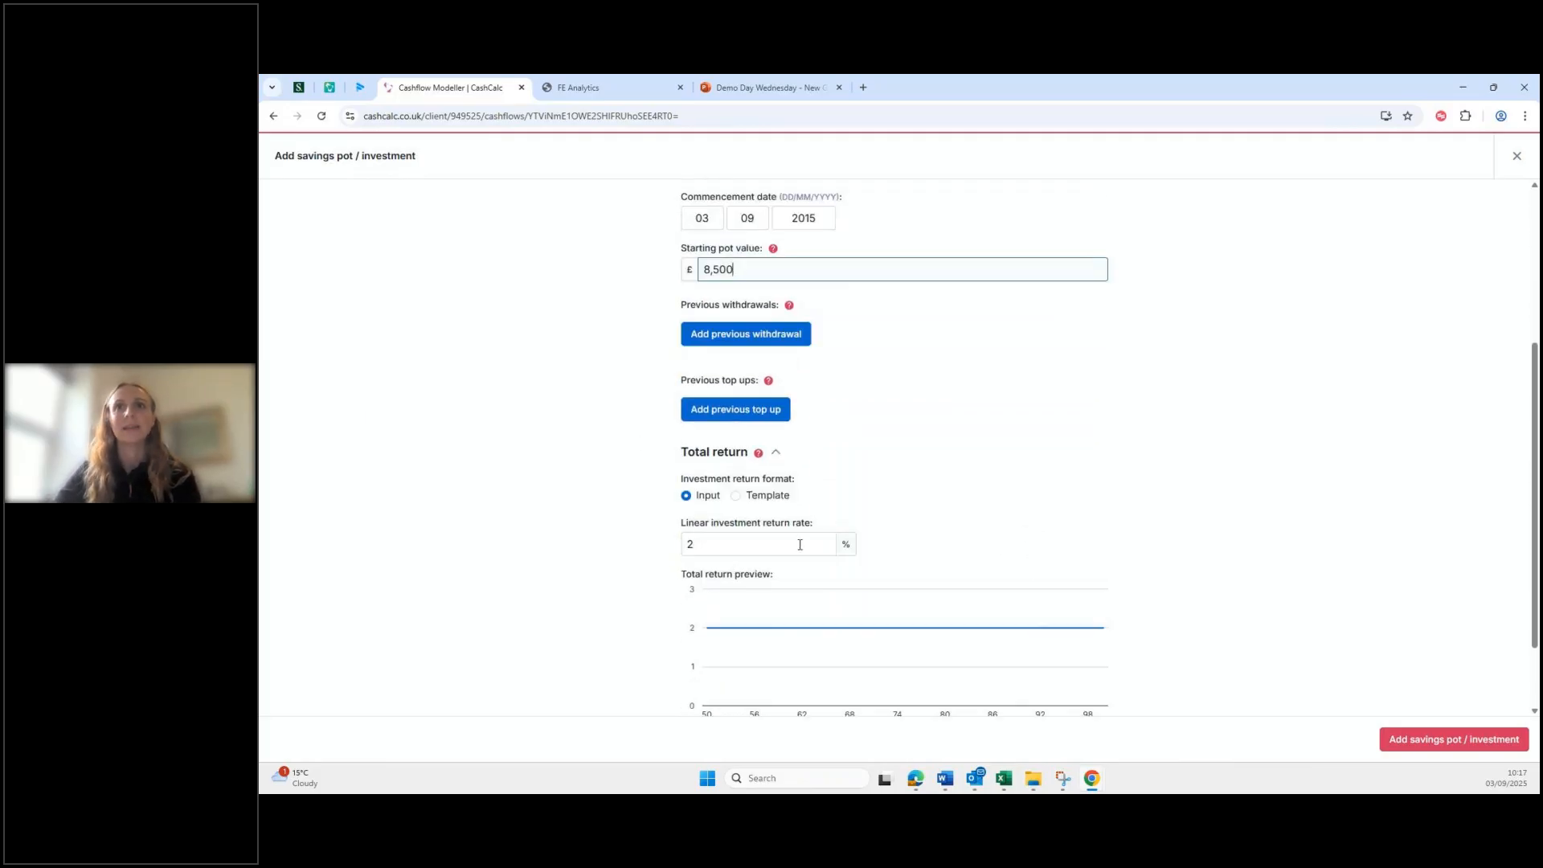
Step: Record a previous £1,000 regular withdrawal in tax year 2020/21
click(756, 336)
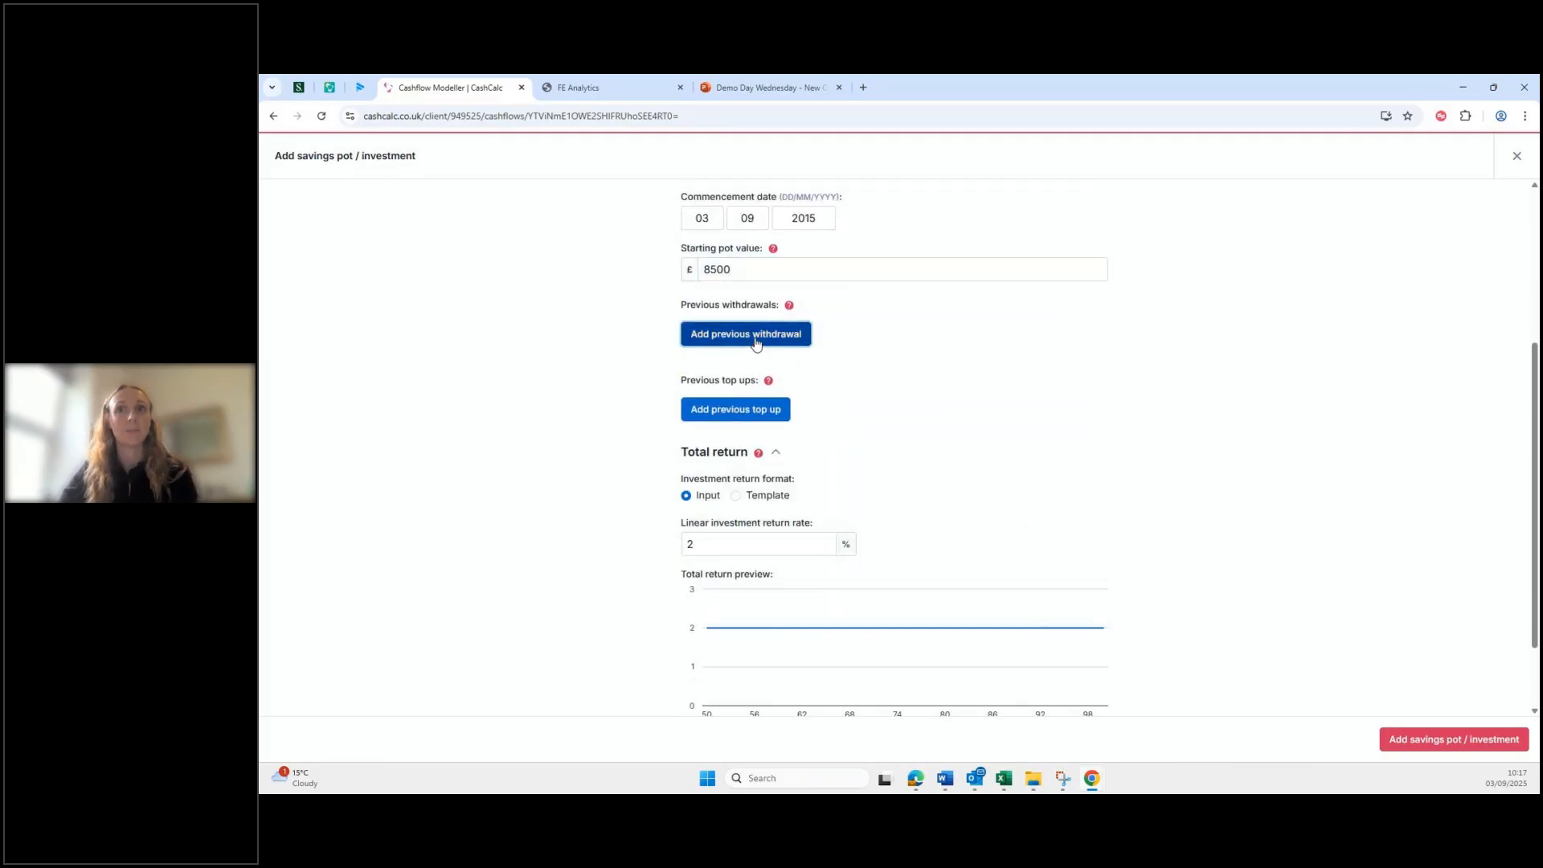
click(810, 394)
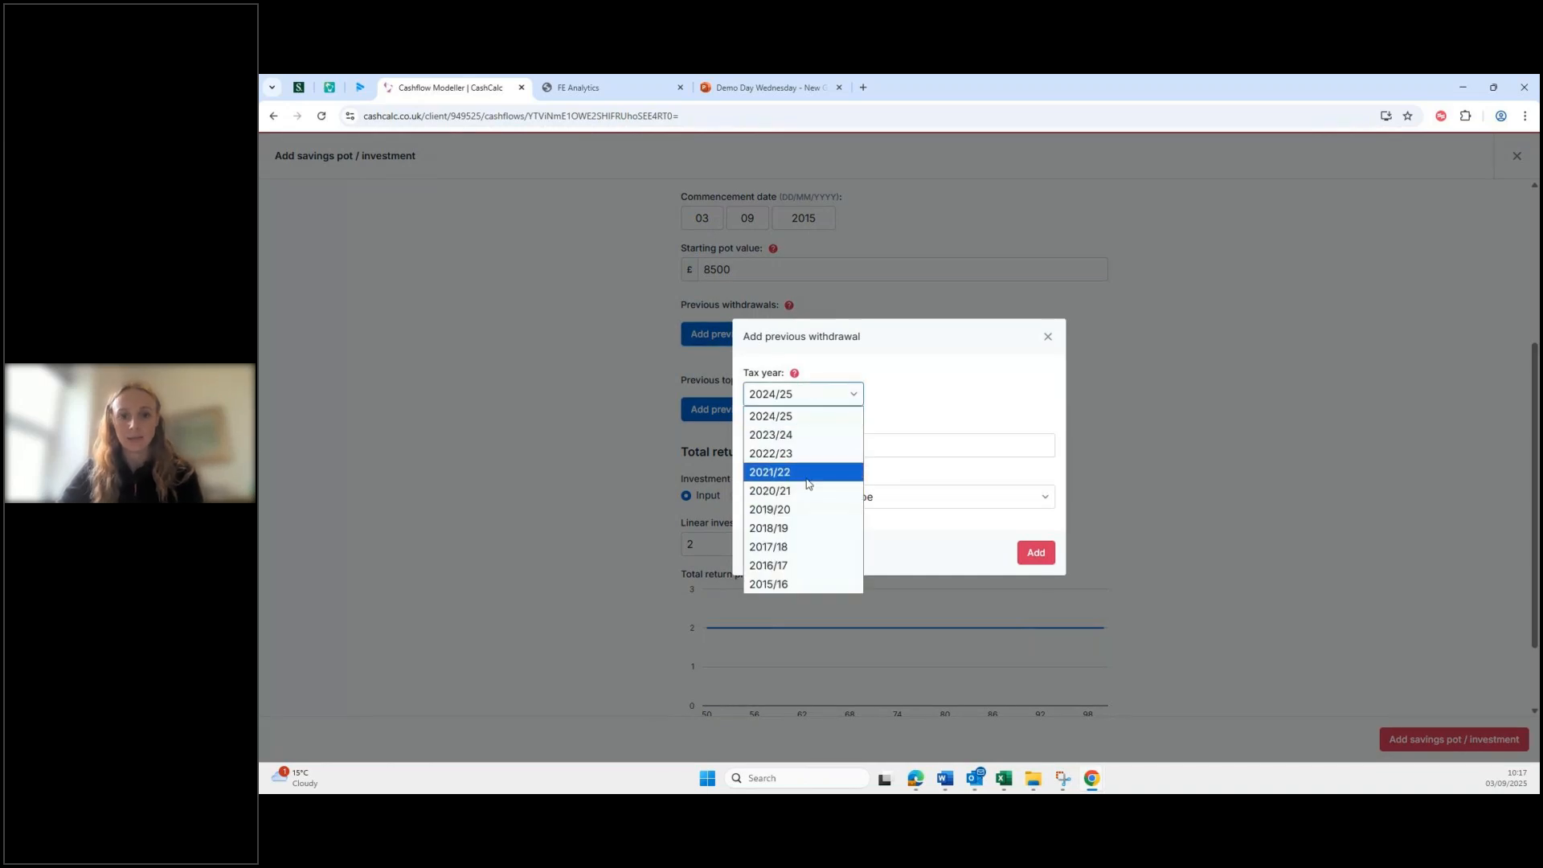
click(807, 479)
click(810, 394)
click(788, 490)
click(798, 447)
key(BackSpace)
text(100)
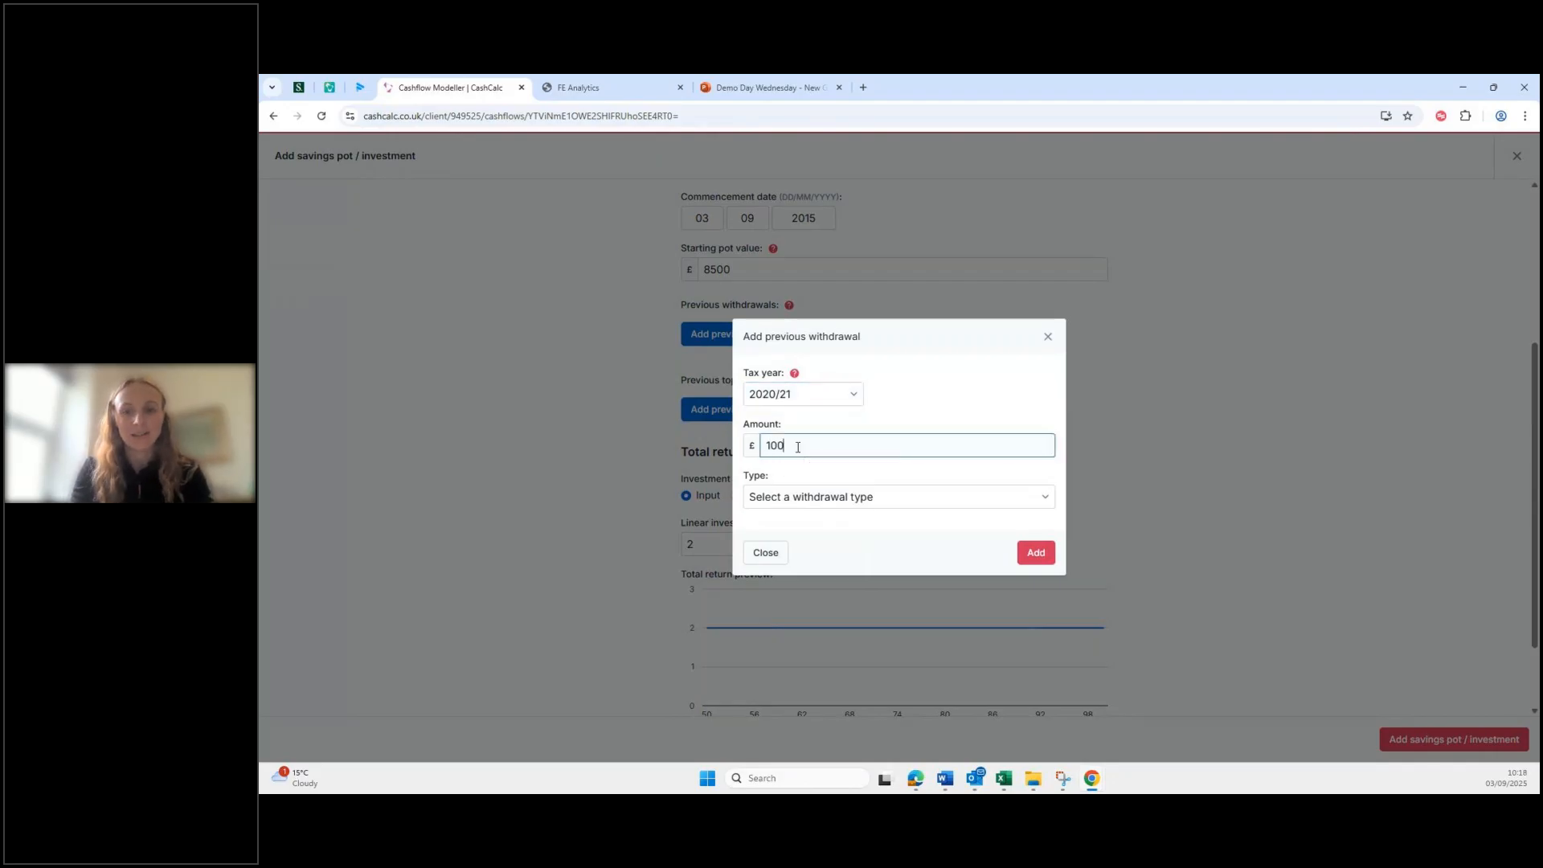
text(0)
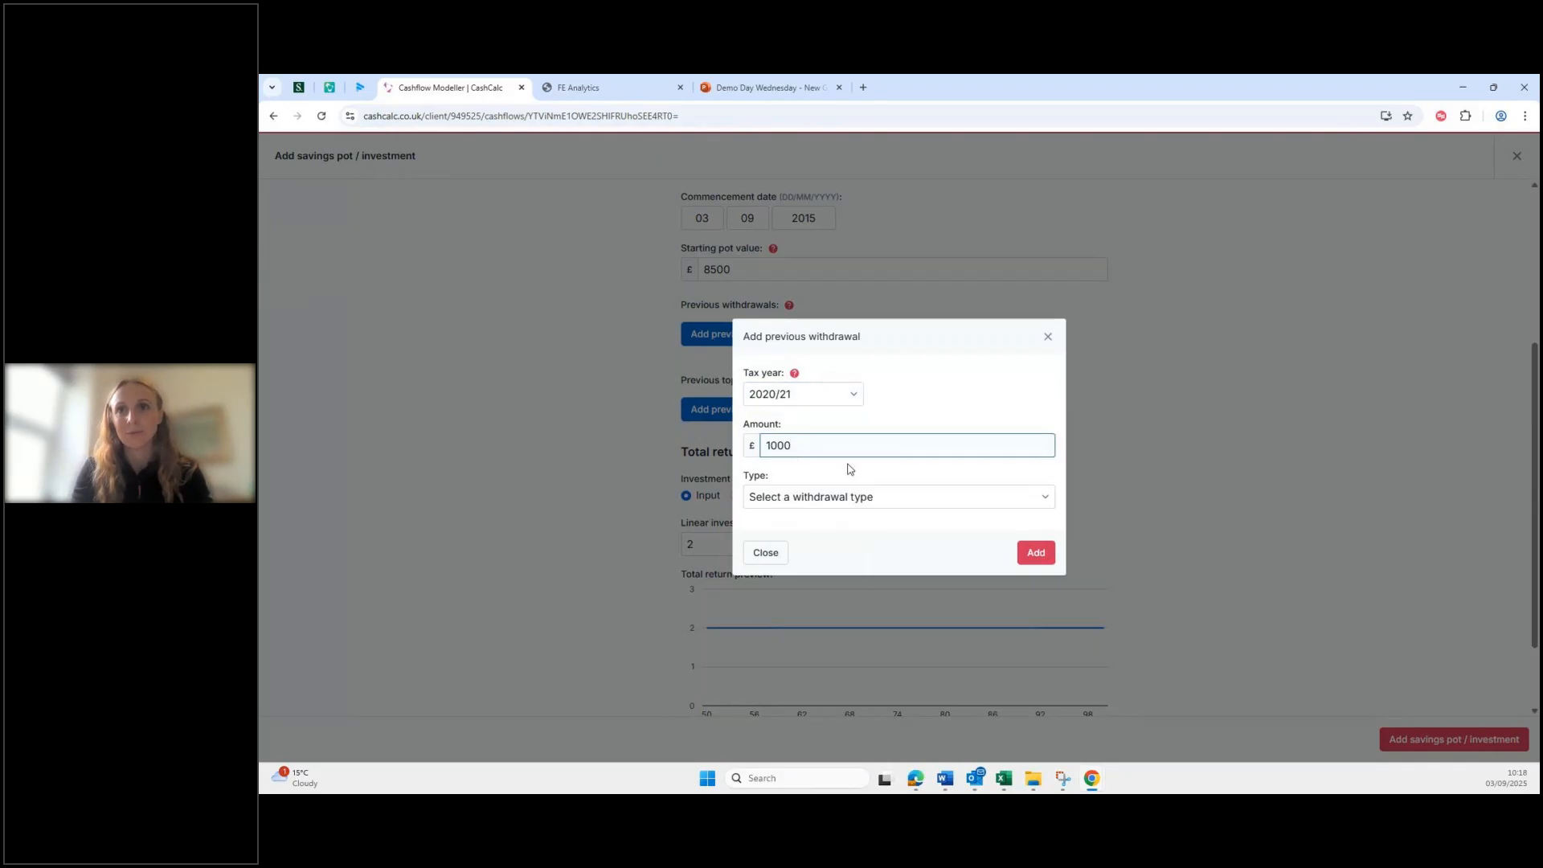
click(864, 500)
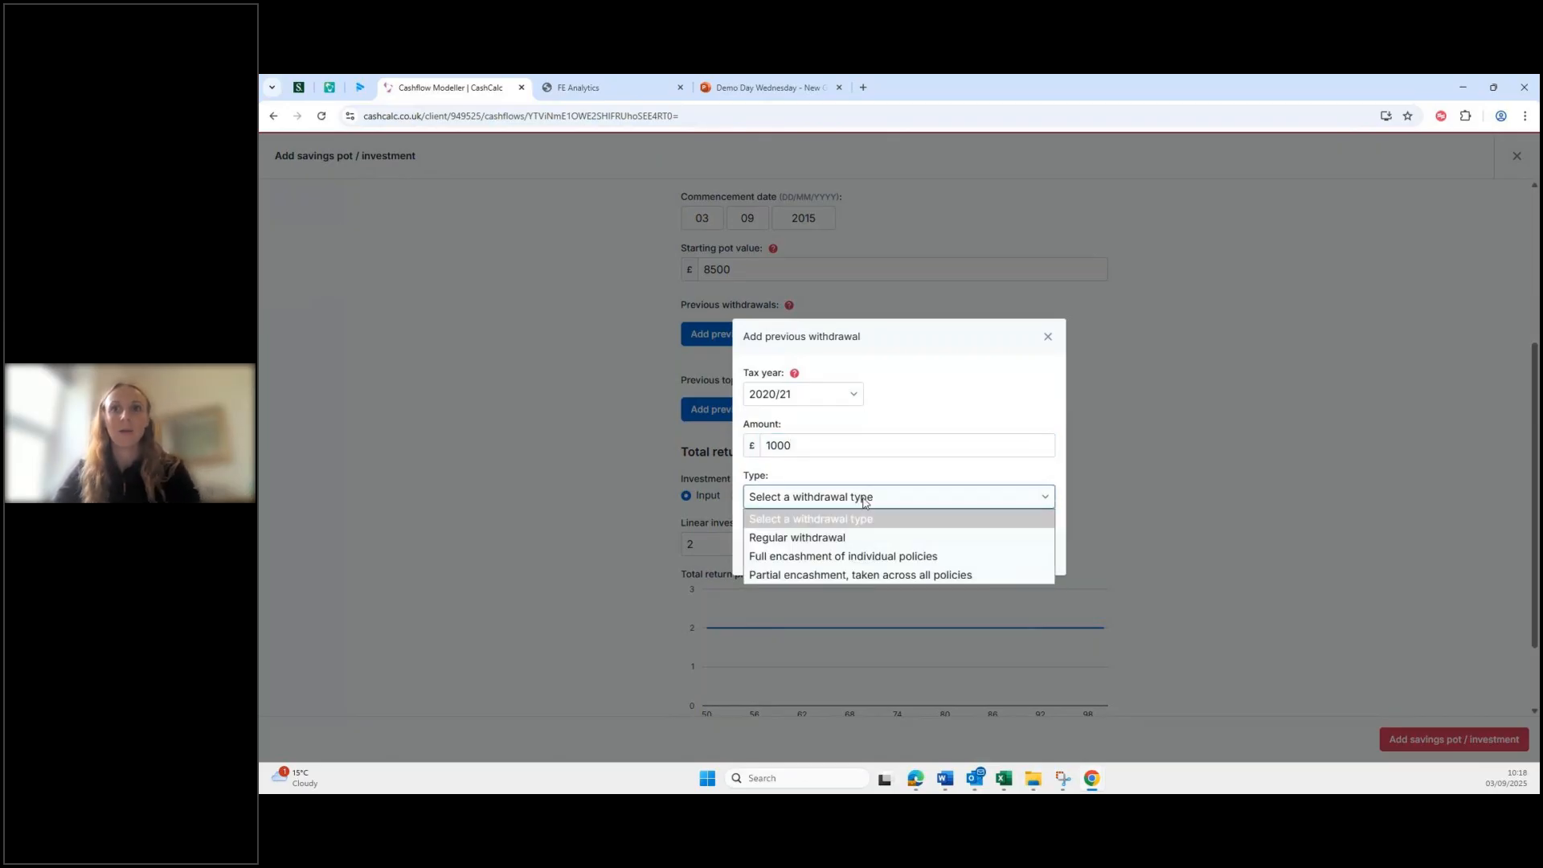
click(883, 546)
click(1035, 558)
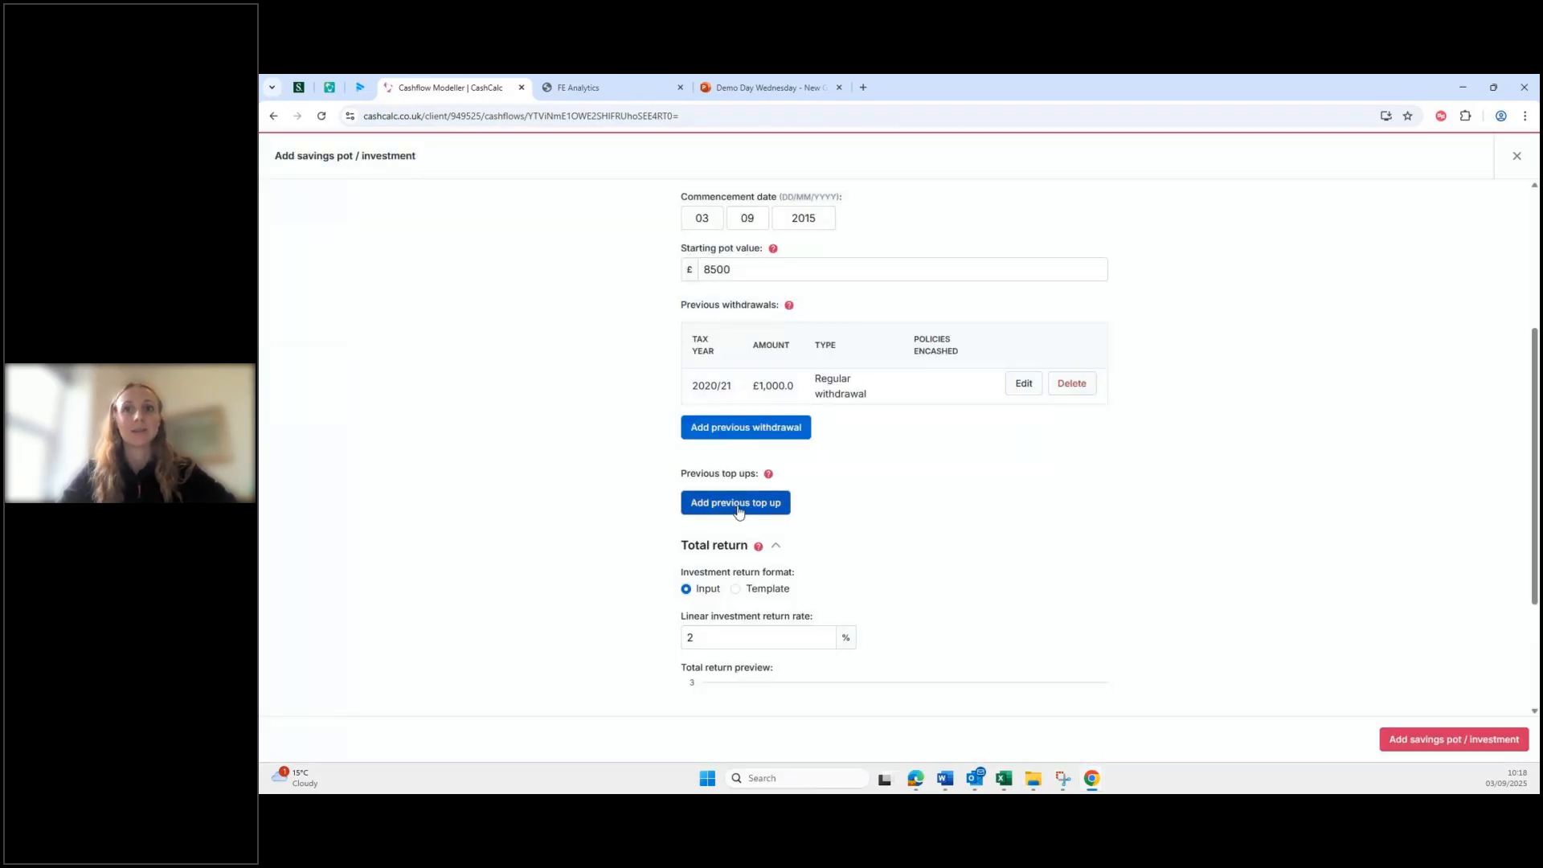
Step: Record a previous £2,000 top-up in tax year 2017/18
click(738, 508)
click(794, 421)
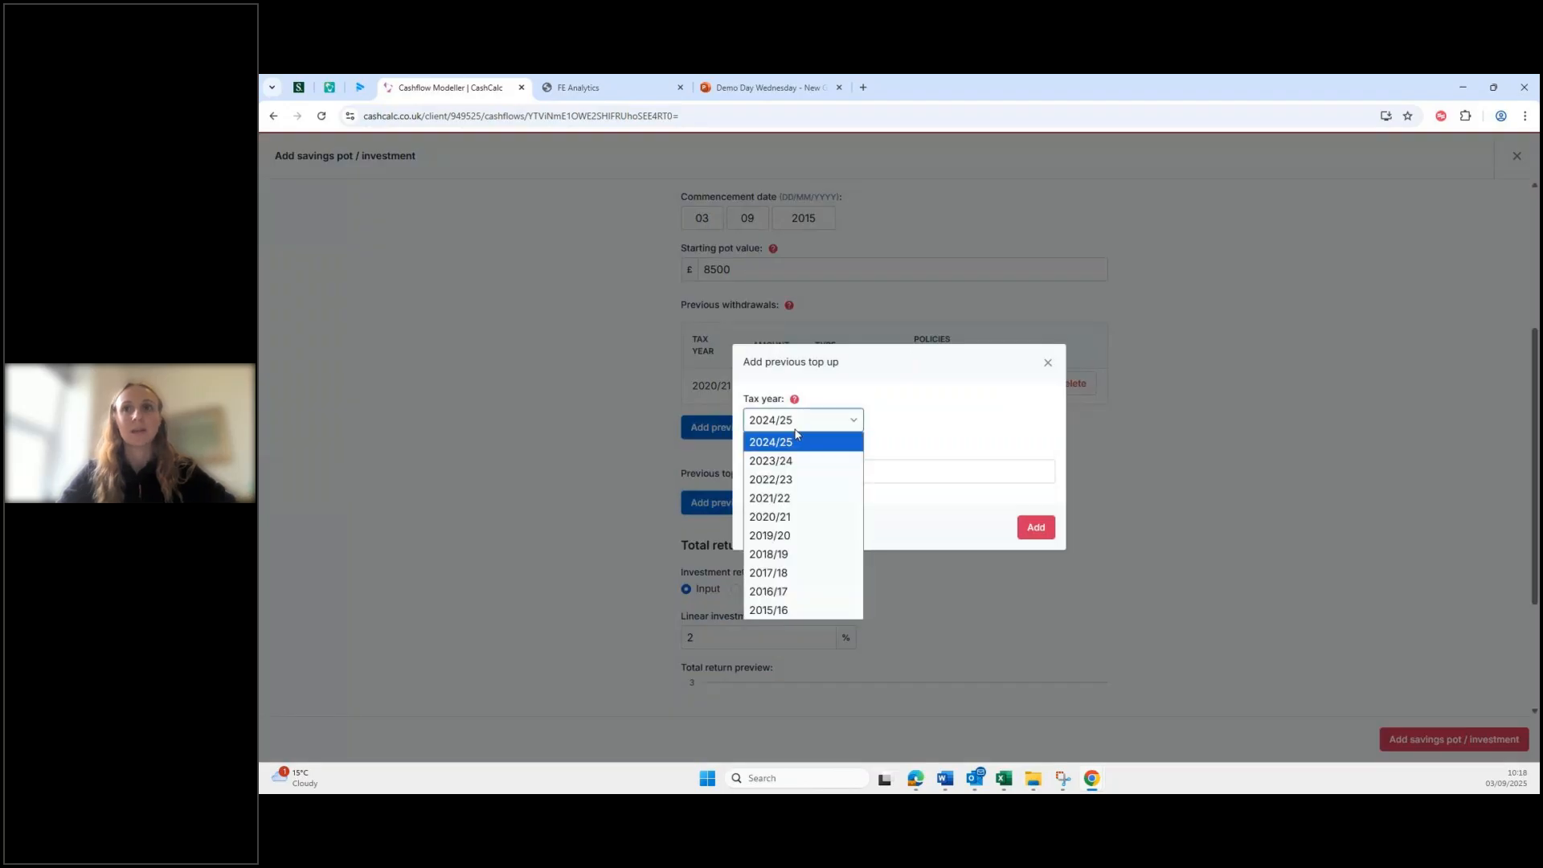
click(801, 571)
click(795, 468)
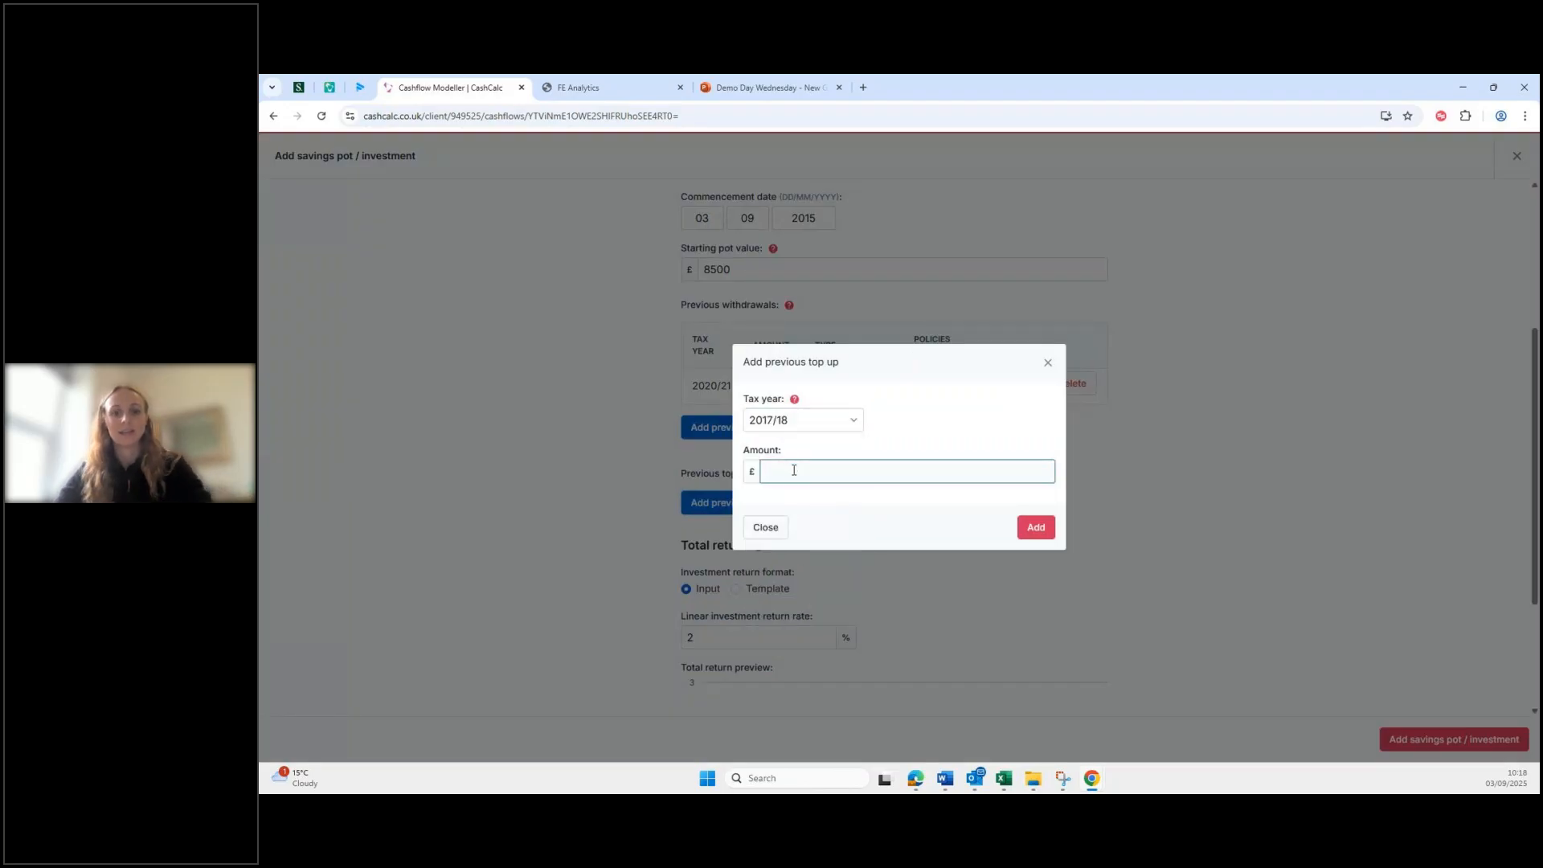
text(2000)
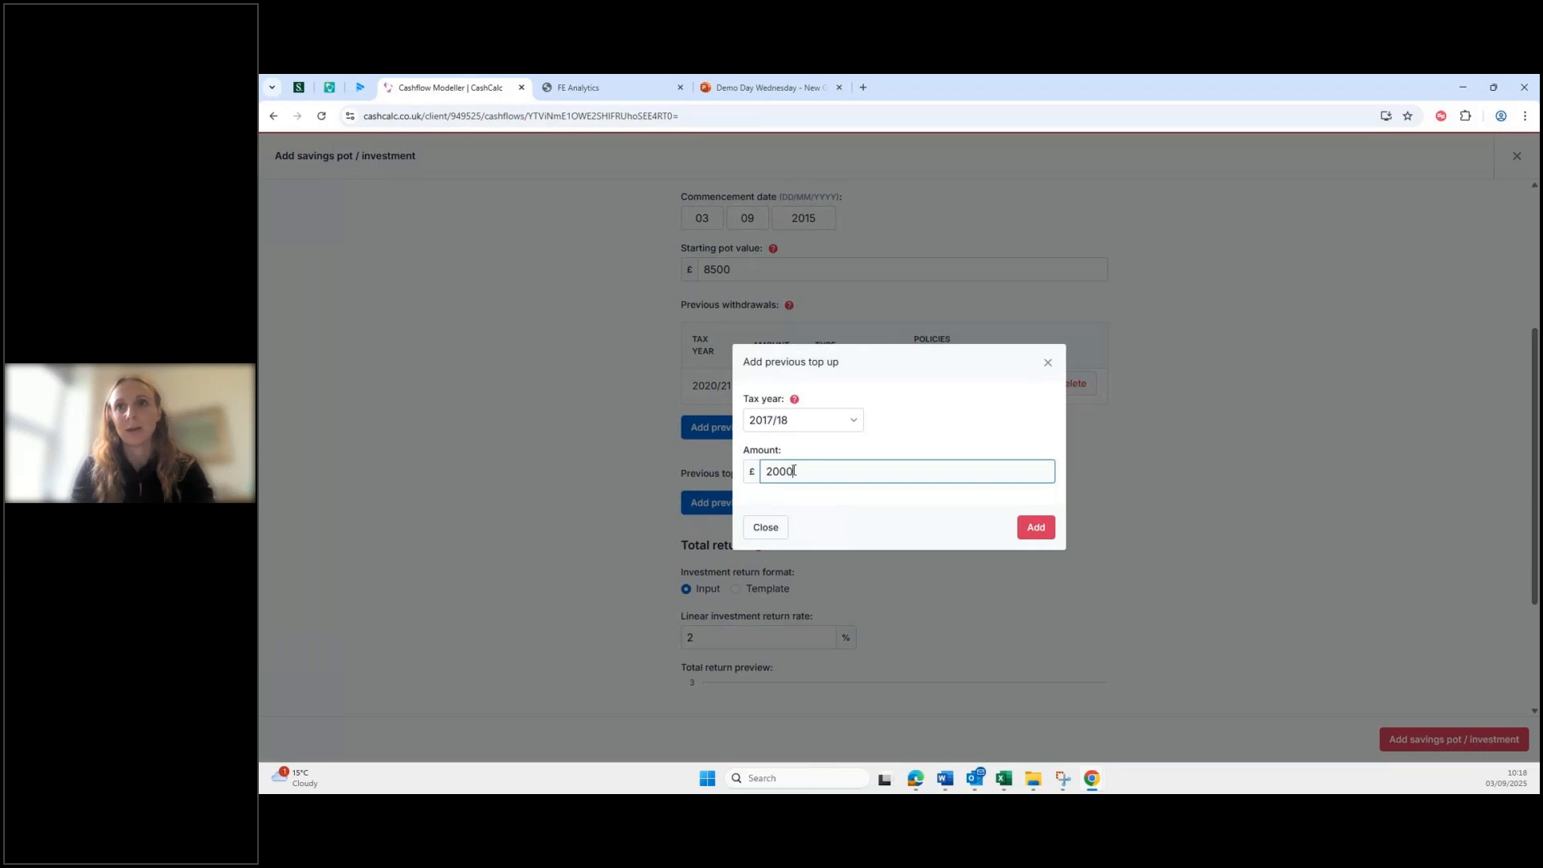
click(1035, 527)
scroll(898, 598, down, 2)
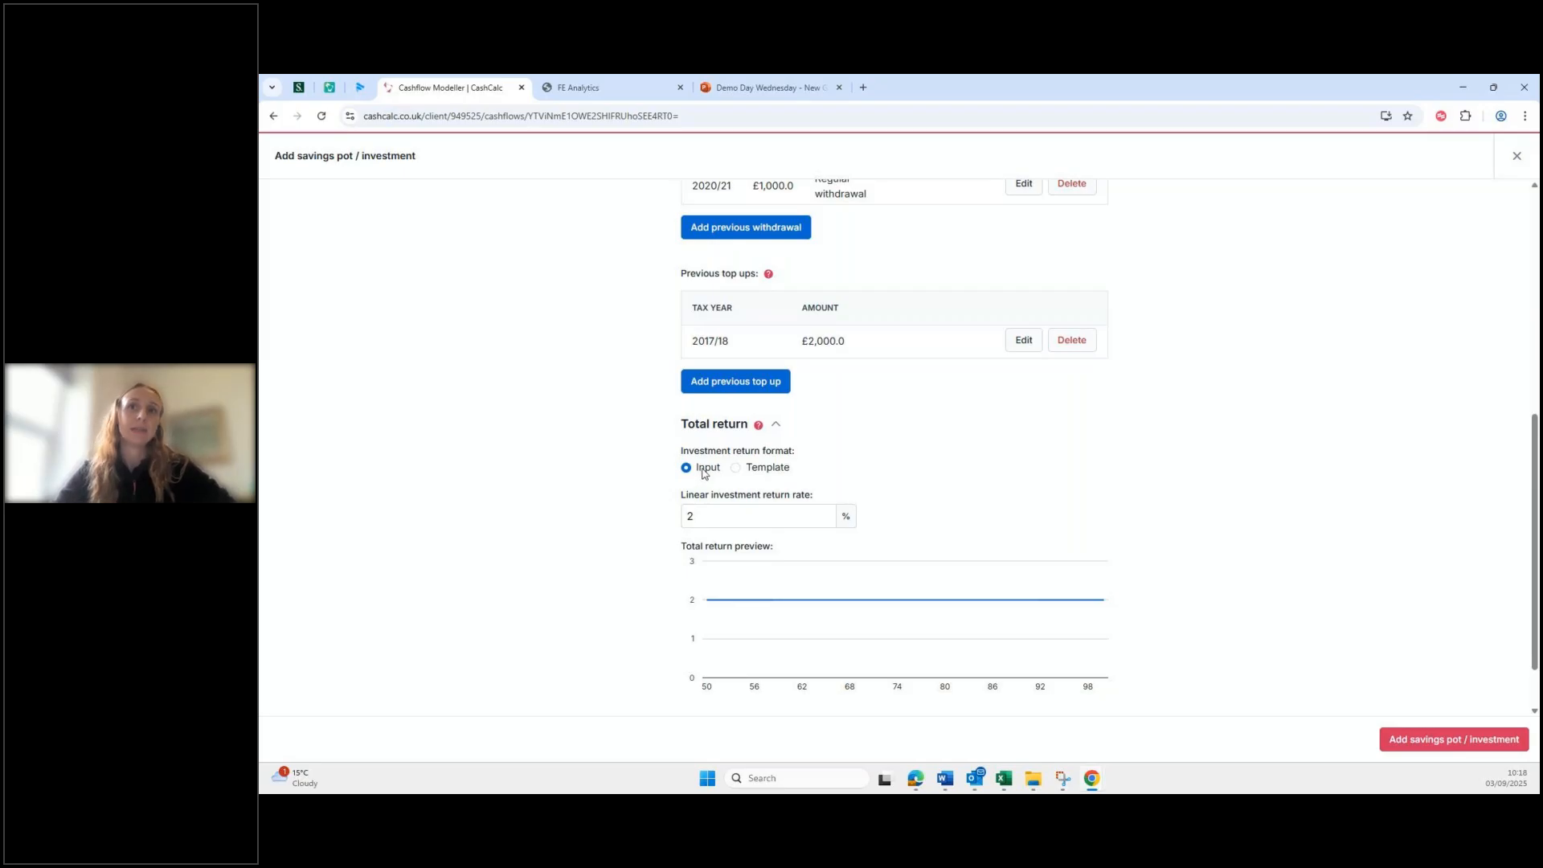
Step: Set the Bonds pot's fixed return rate to 4% and save it to Savings & Investments
drag(708, 517, 675, 517)
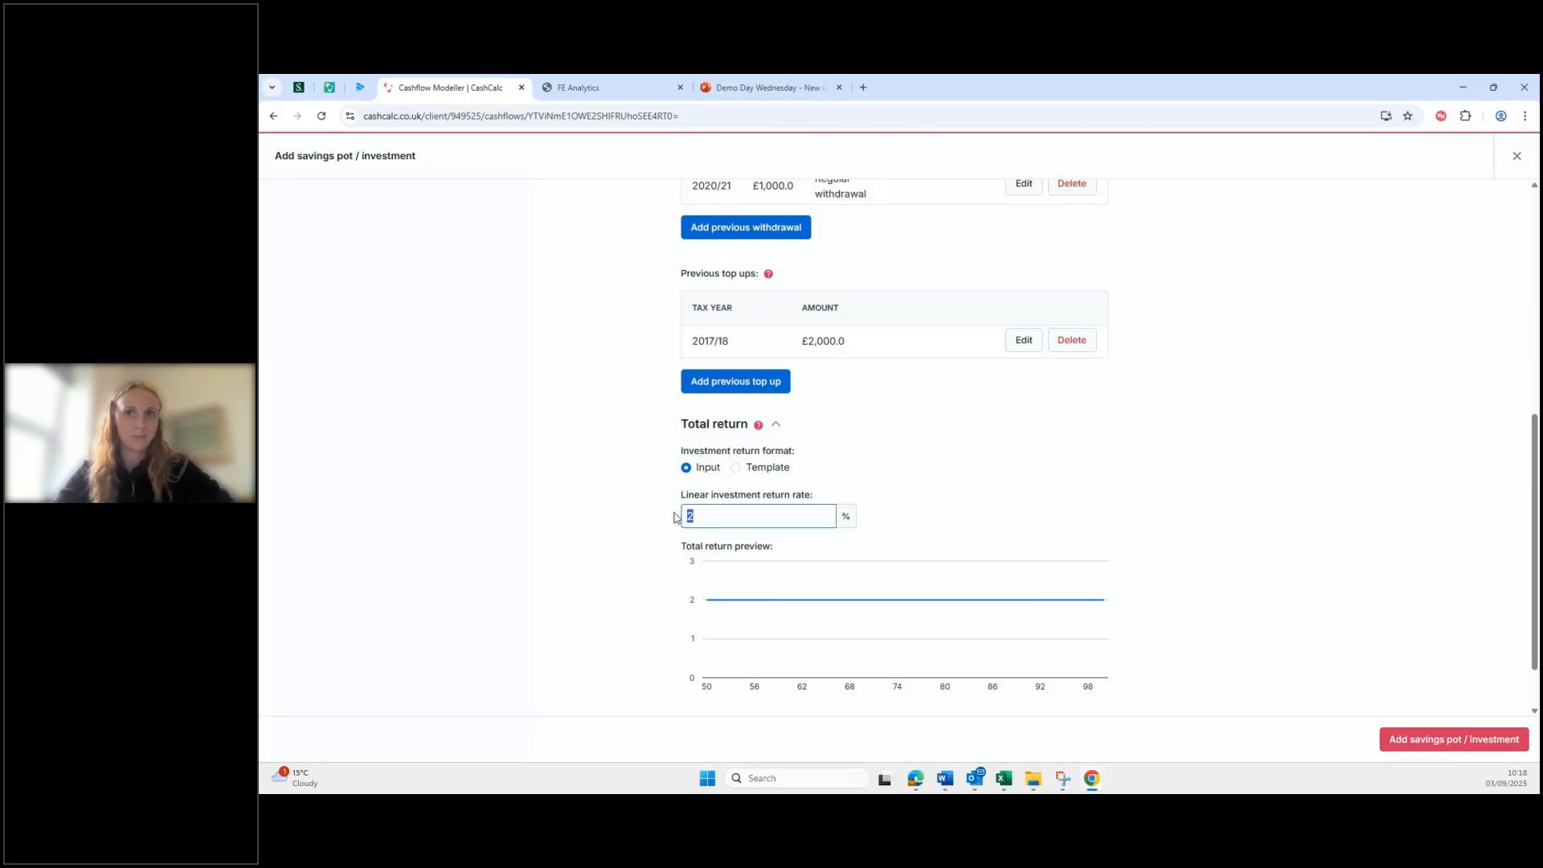
click(737, 470)
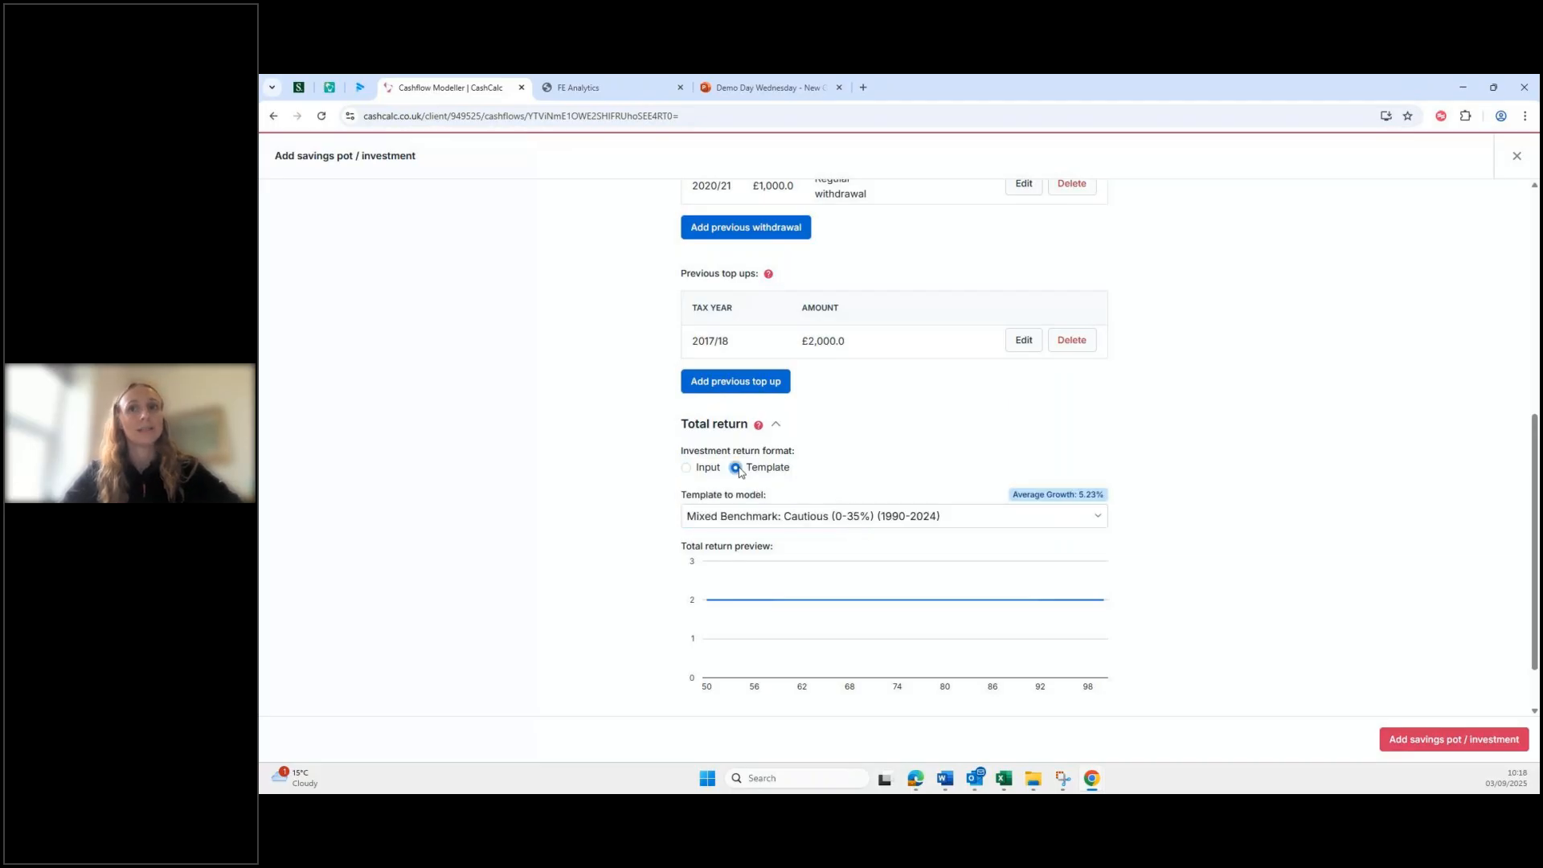
click(764, 516)
scroll(794, 592, down, 1)
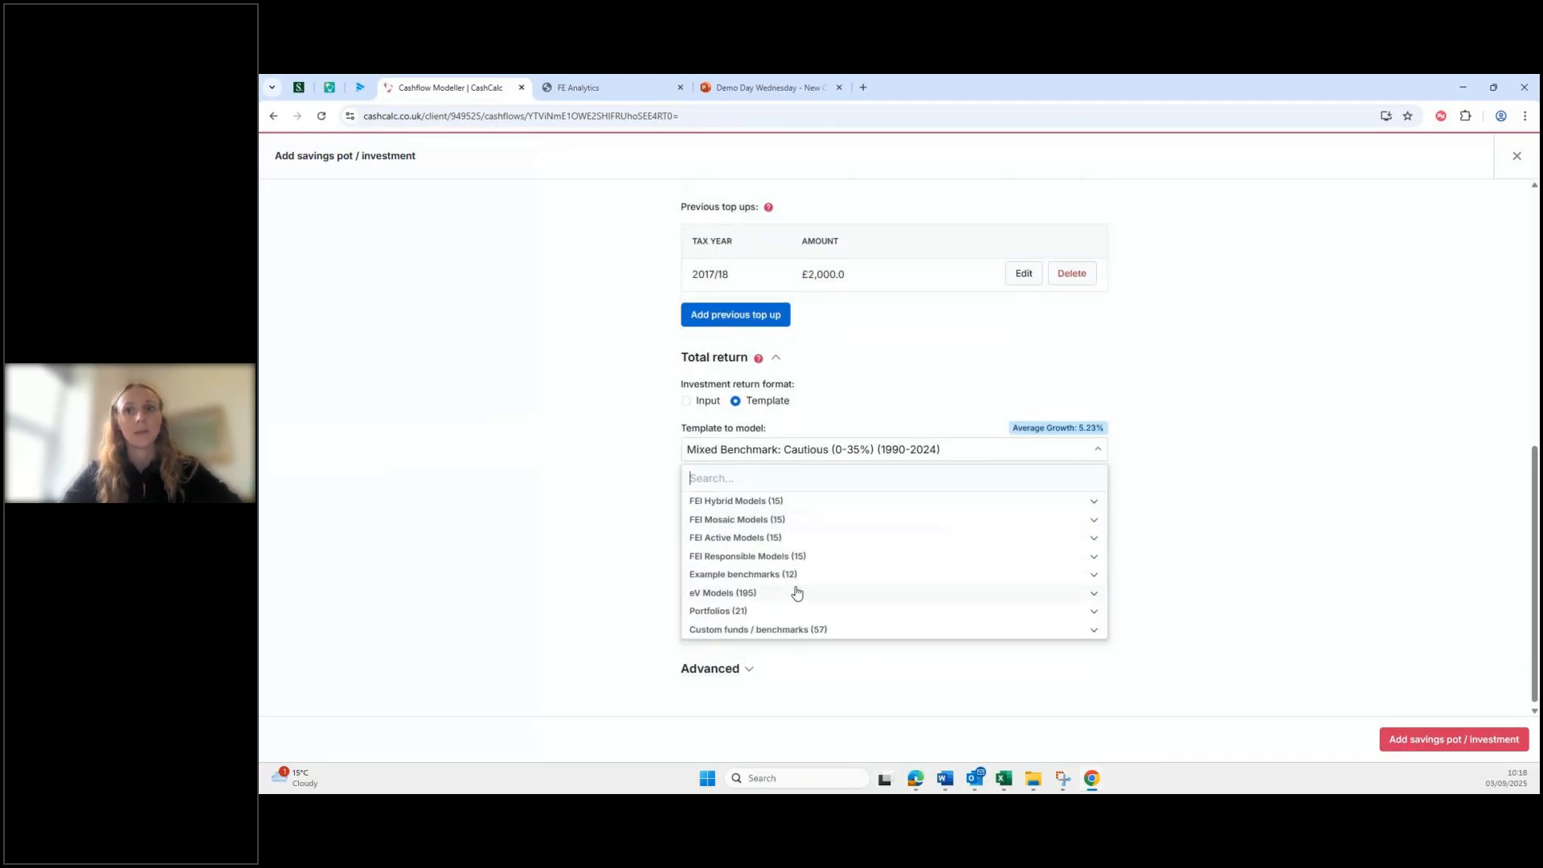
scroll(747, 595, down, 6)
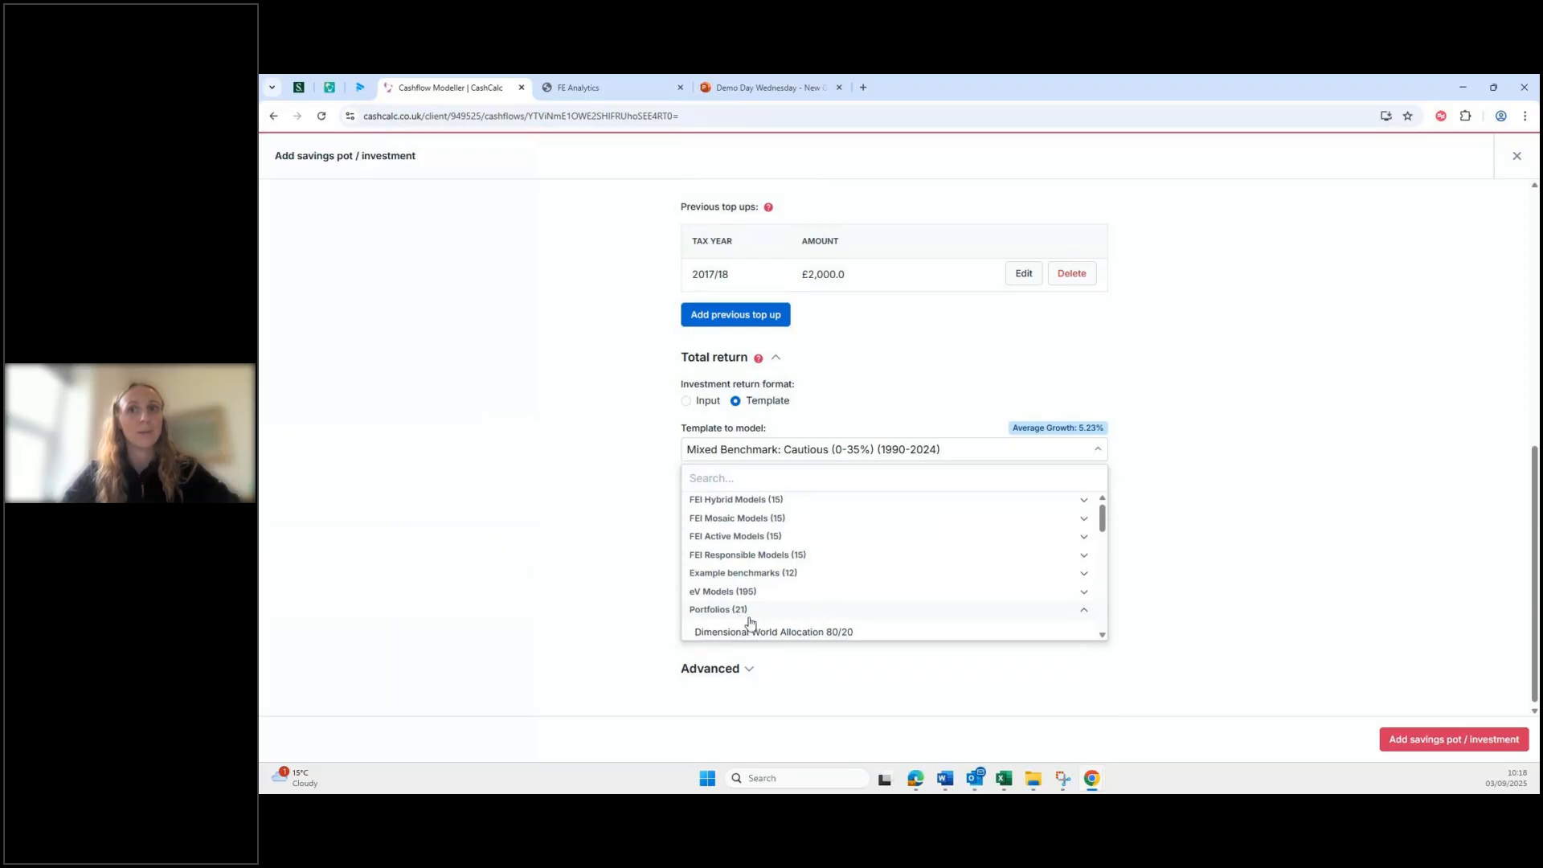
scroll(771, 573, down, 3)
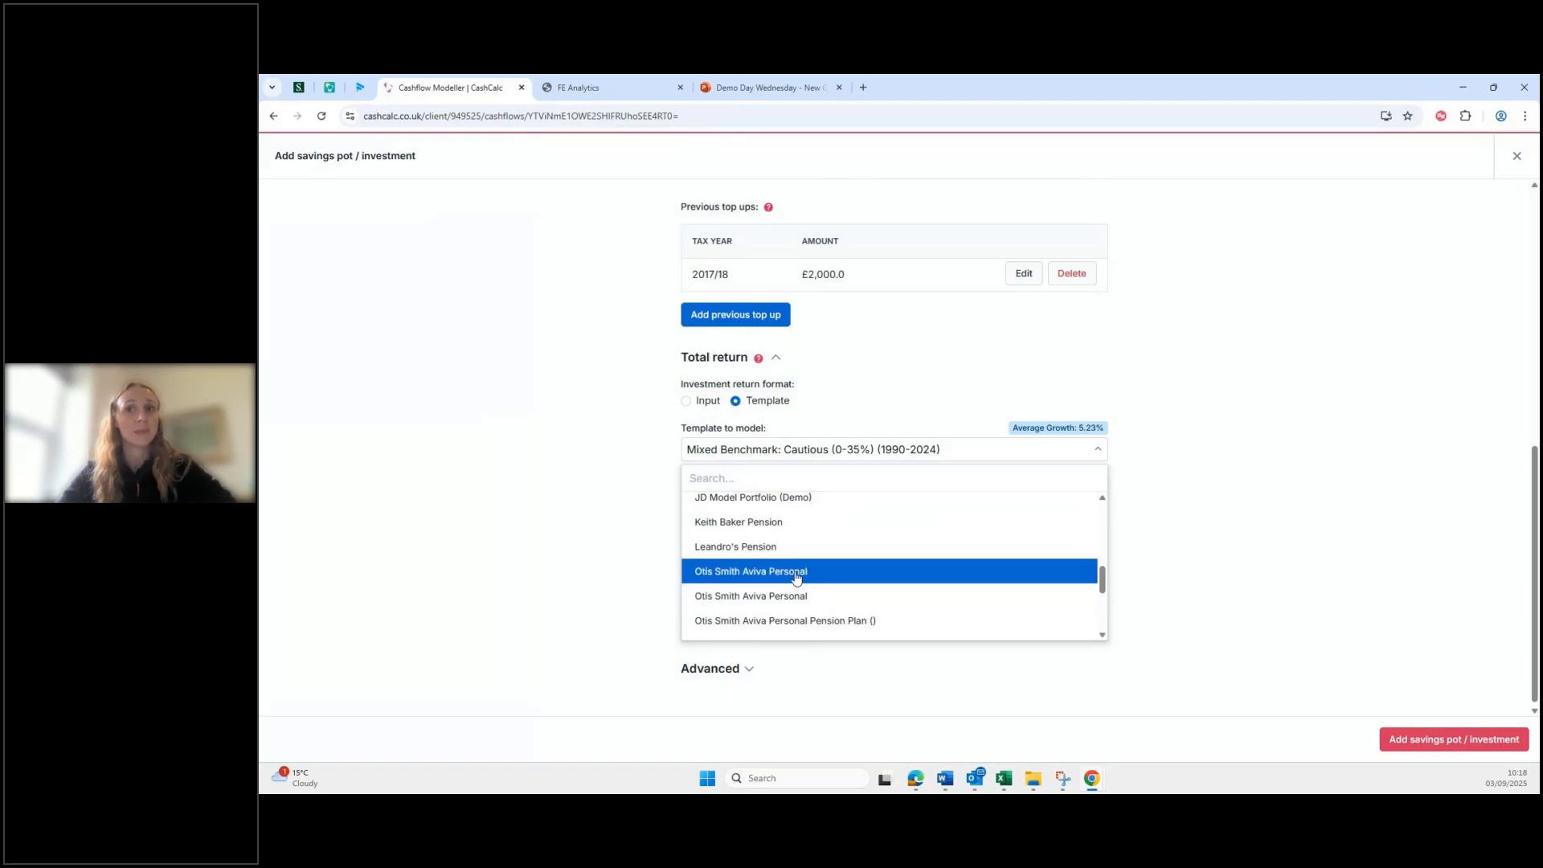
click(686, 401)
double_click(719, 456)
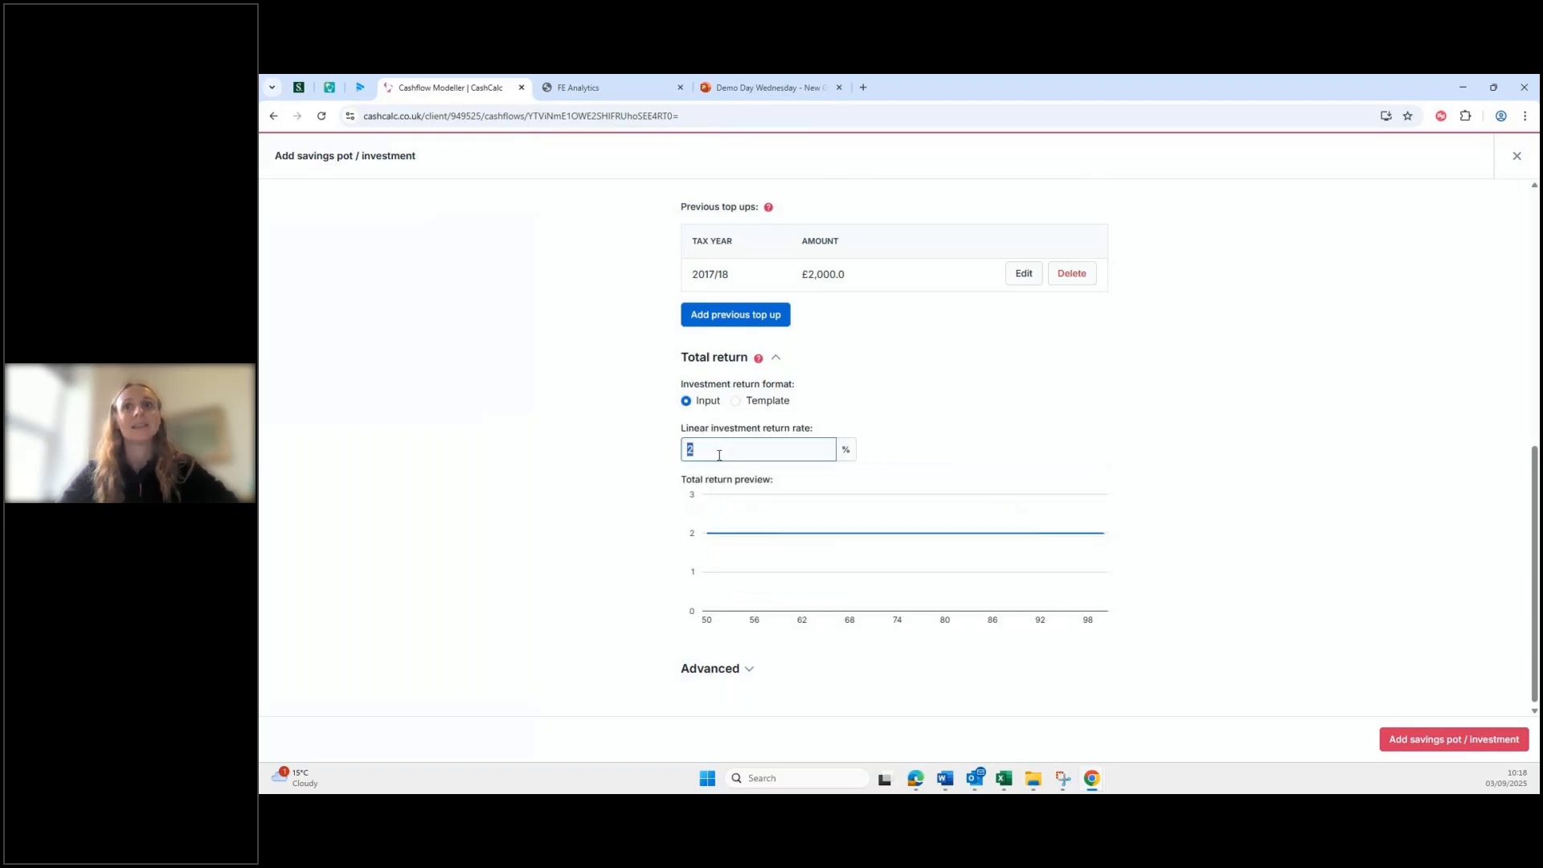
text(4)
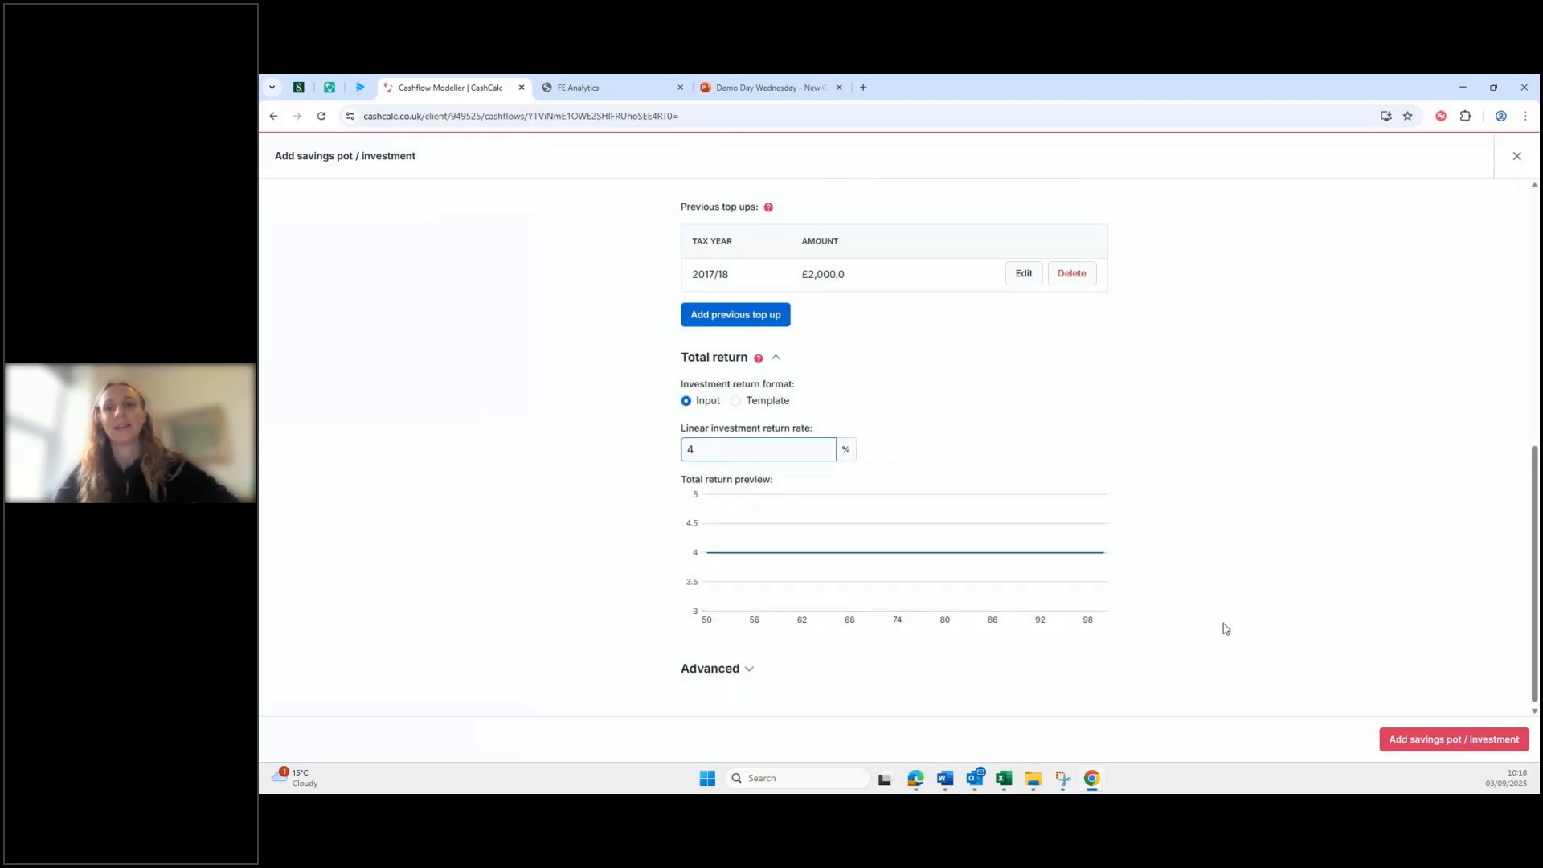
click(1472, 739)
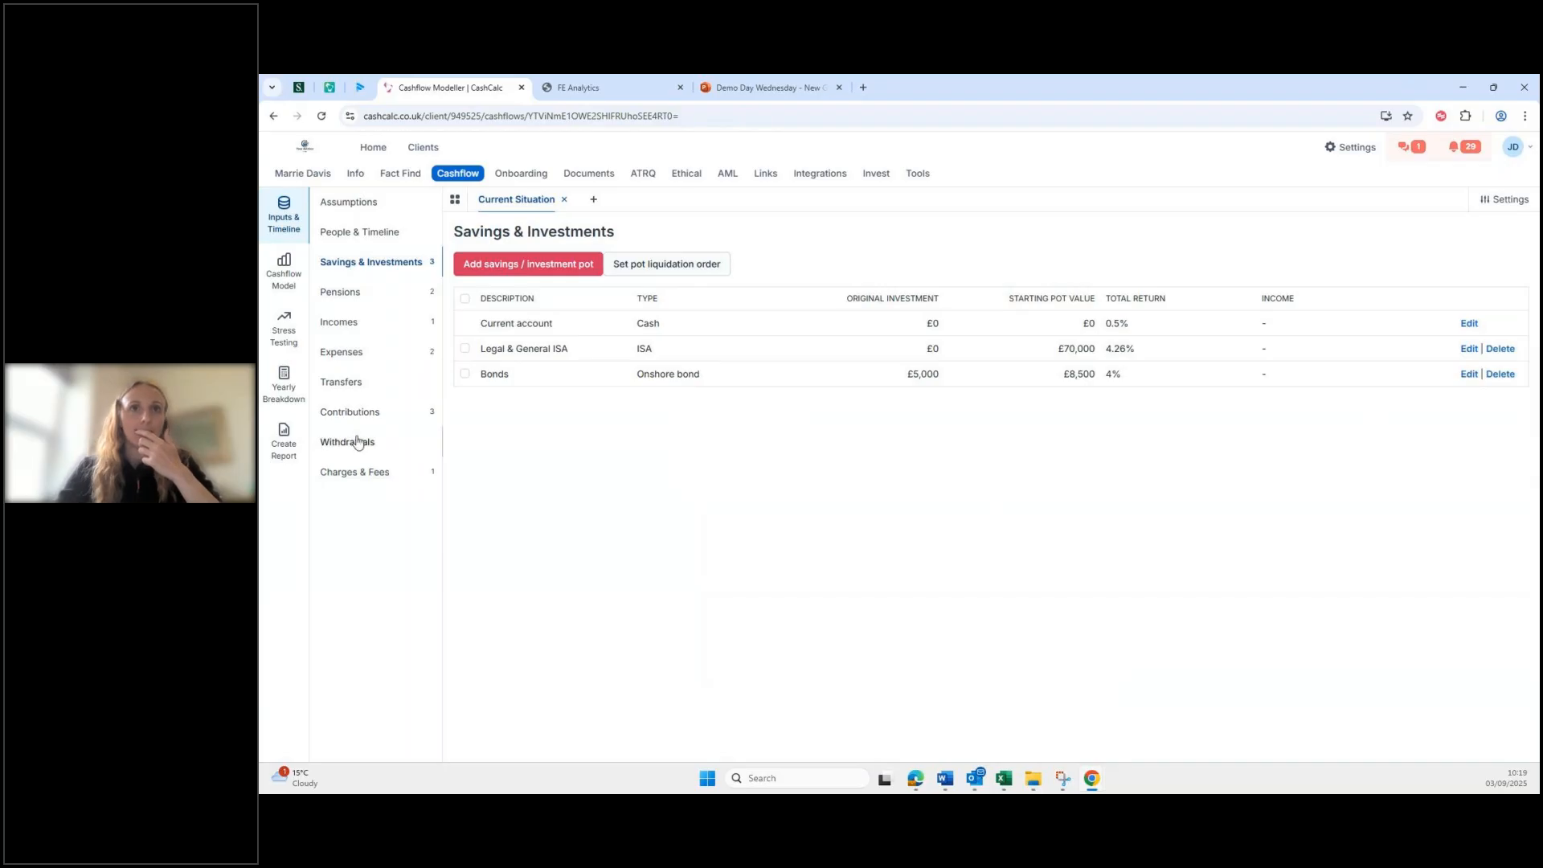
Step: Draft a 'Bonds withdrawal' from the Bonds pot as a partial encashment across all policies
click(358, 443)
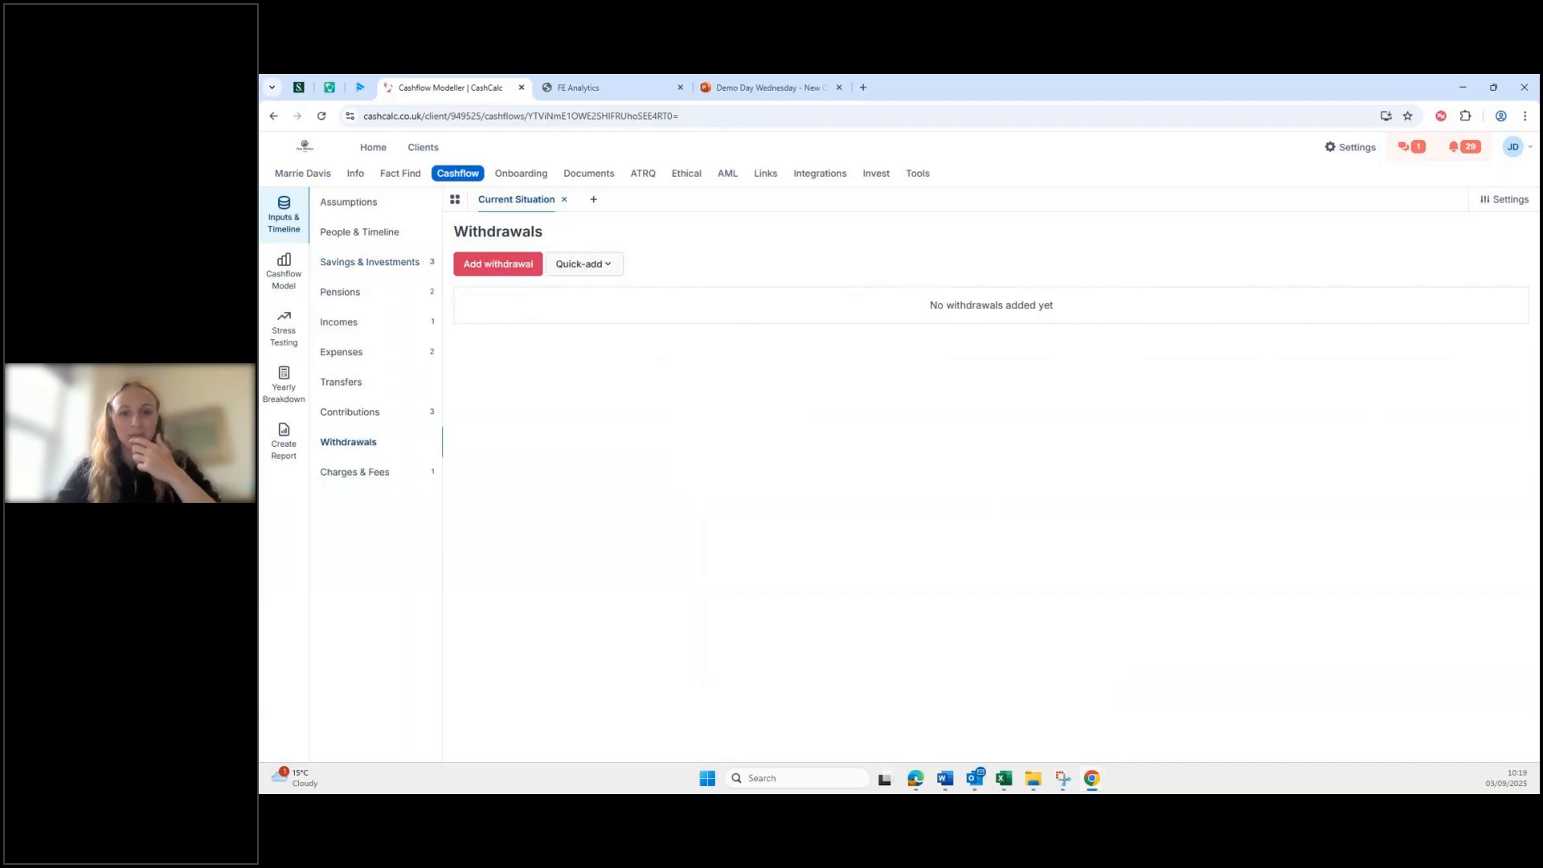
click(515, 265)
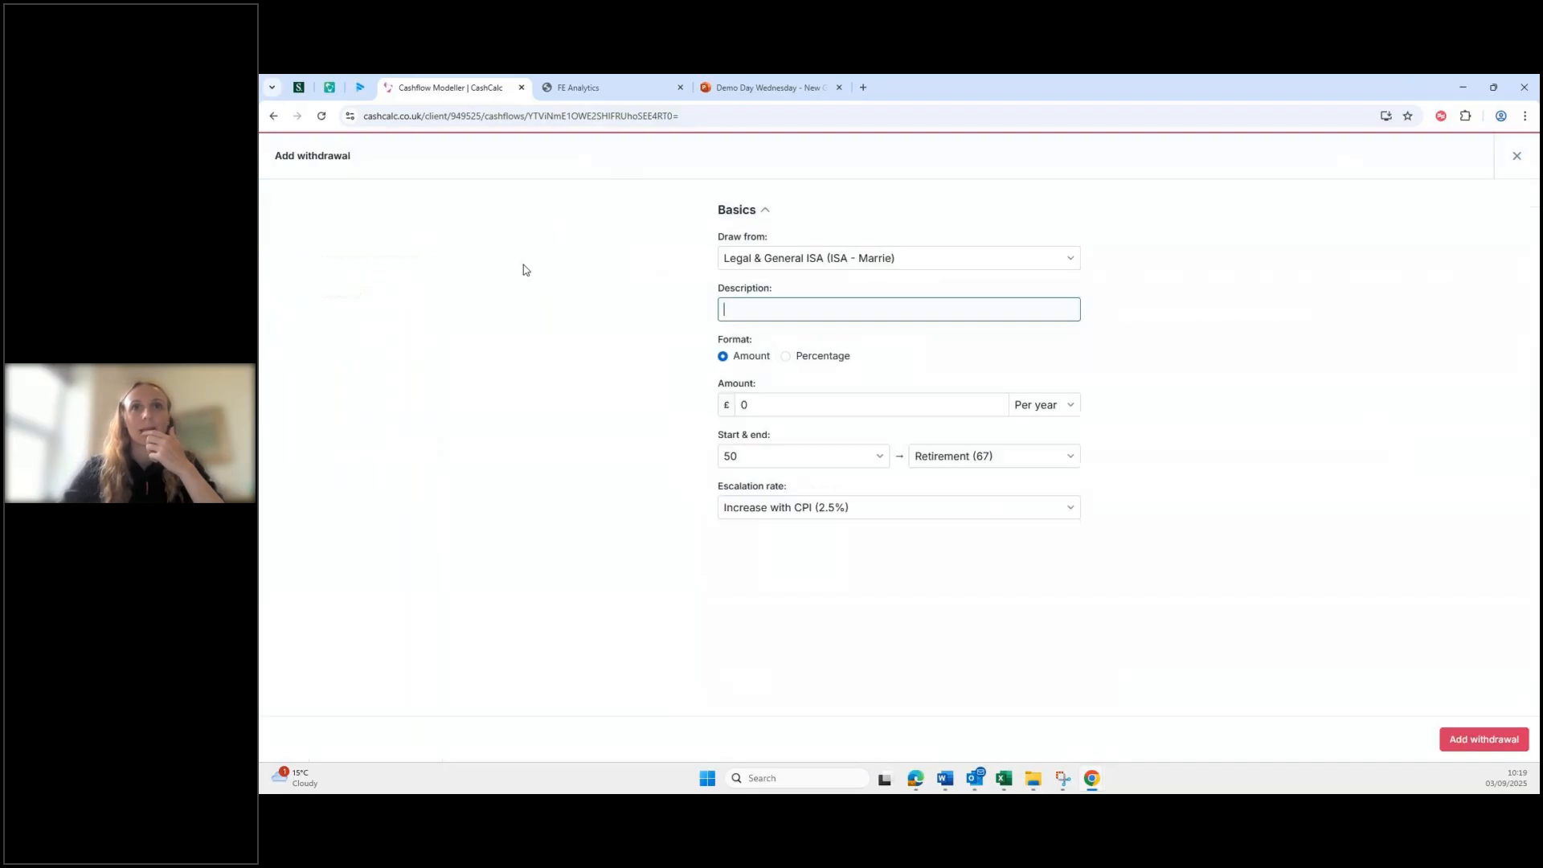
click(819, 259)
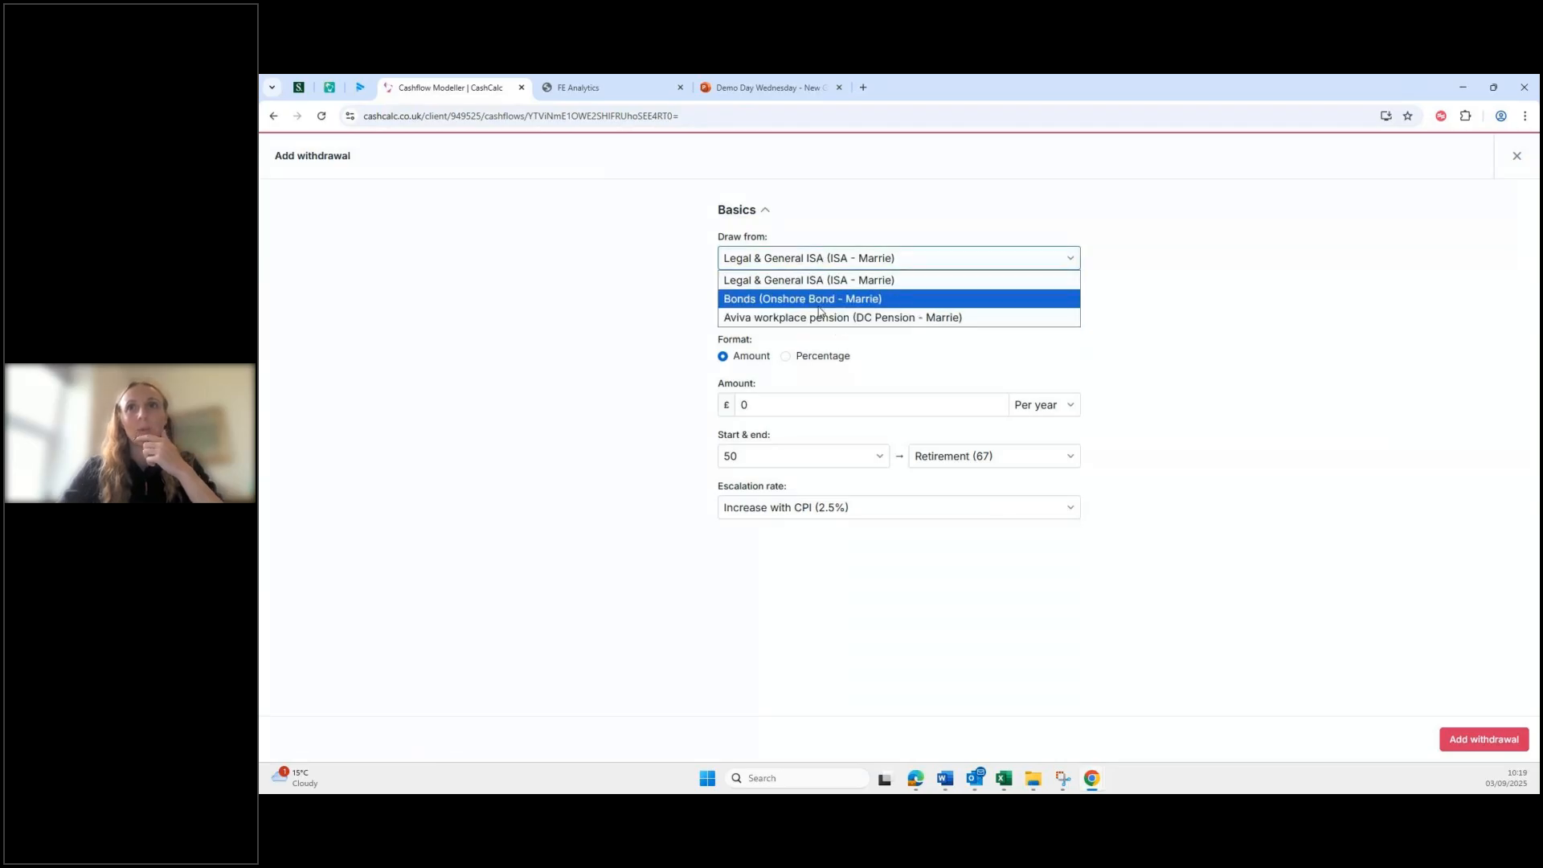
click(753, 300)
click(760, 305)
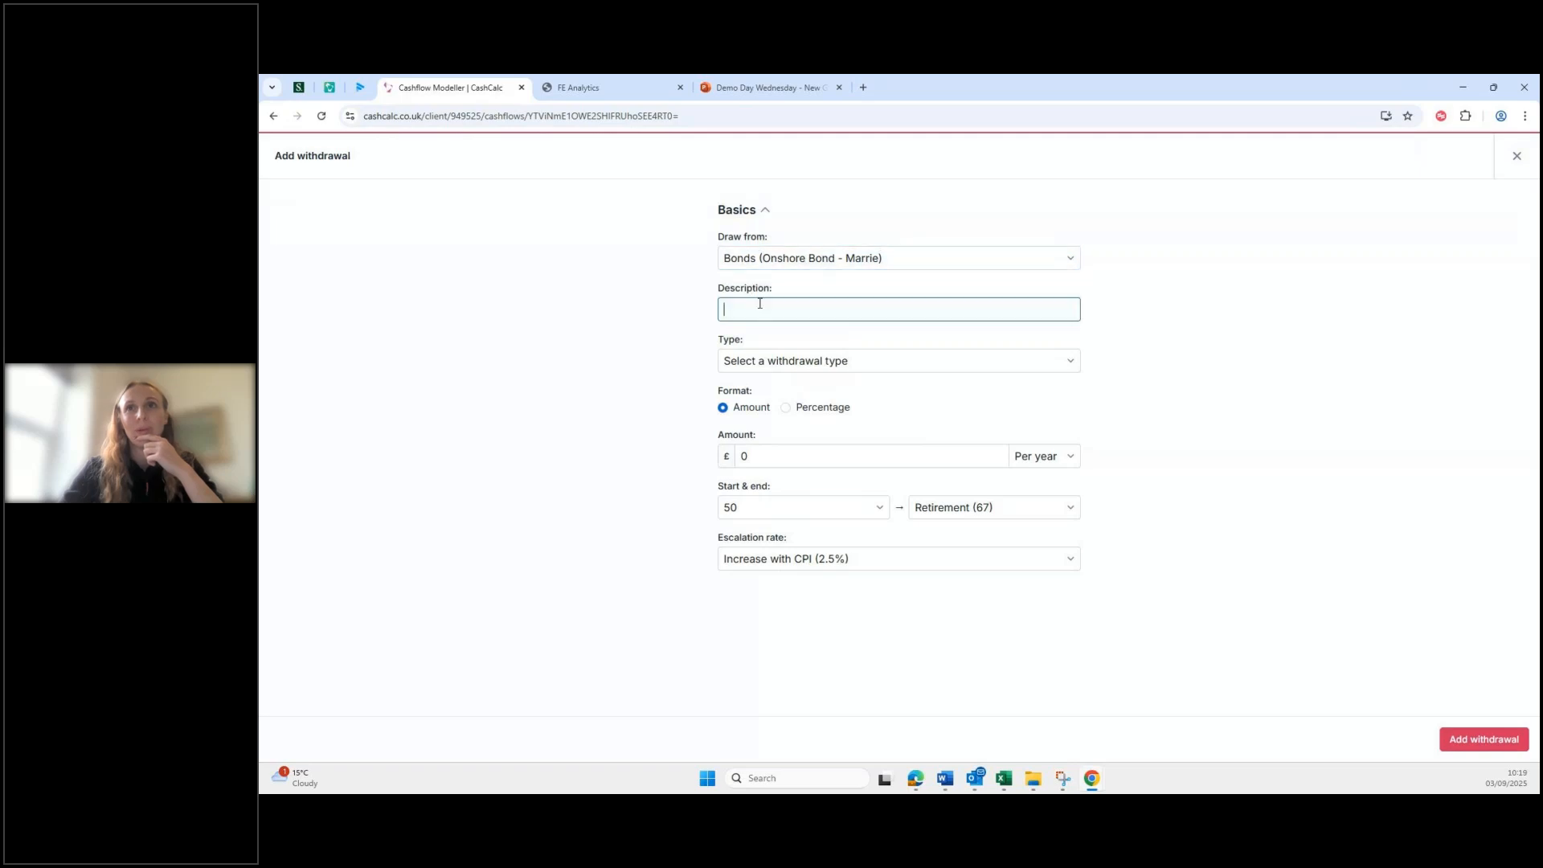
text(Bo)
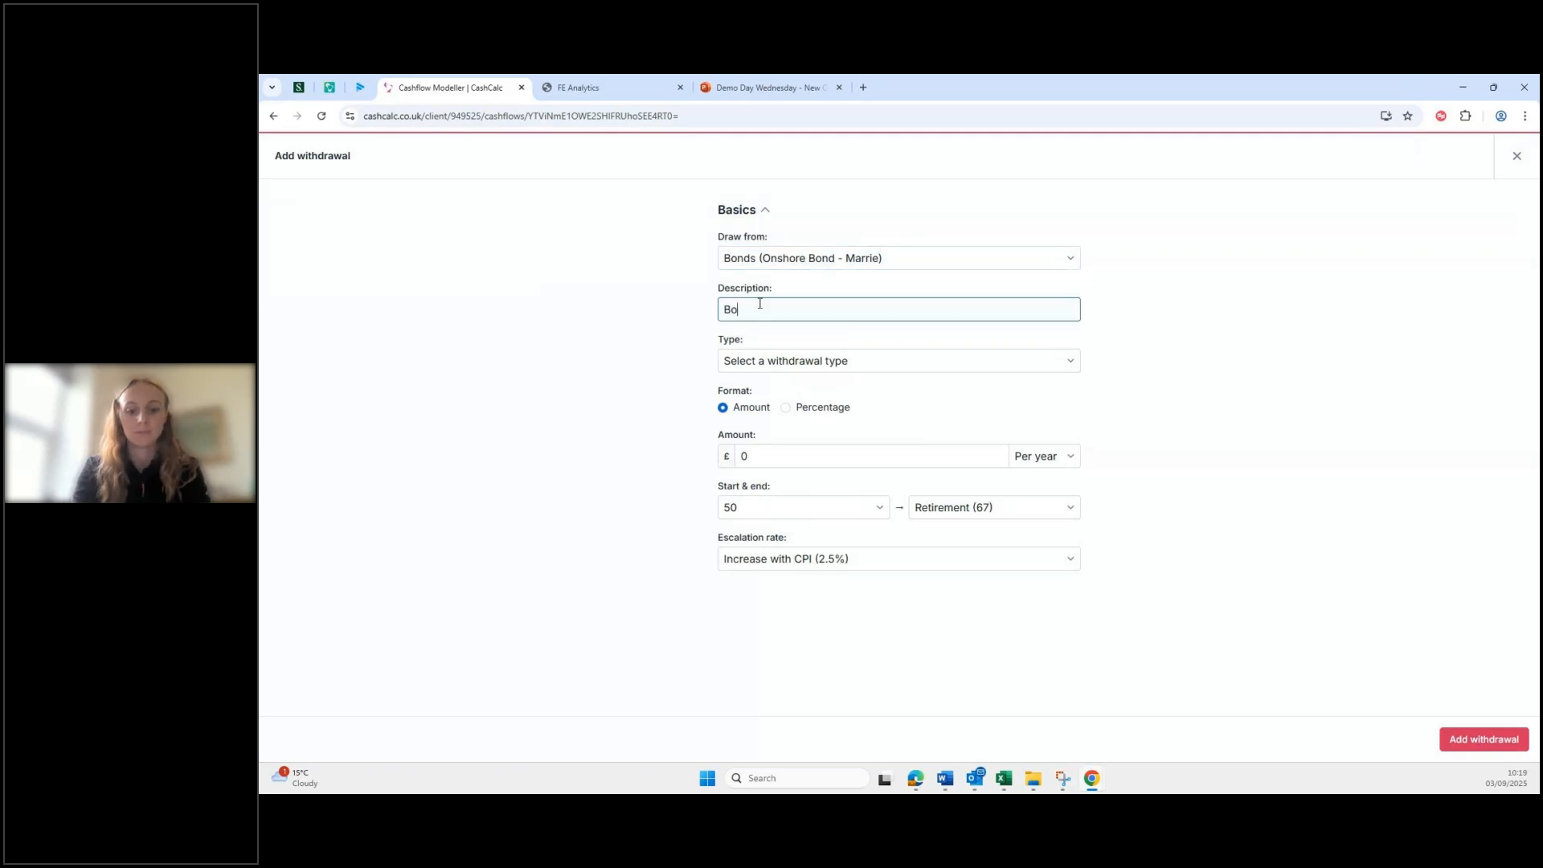
text(nds withdrawal)
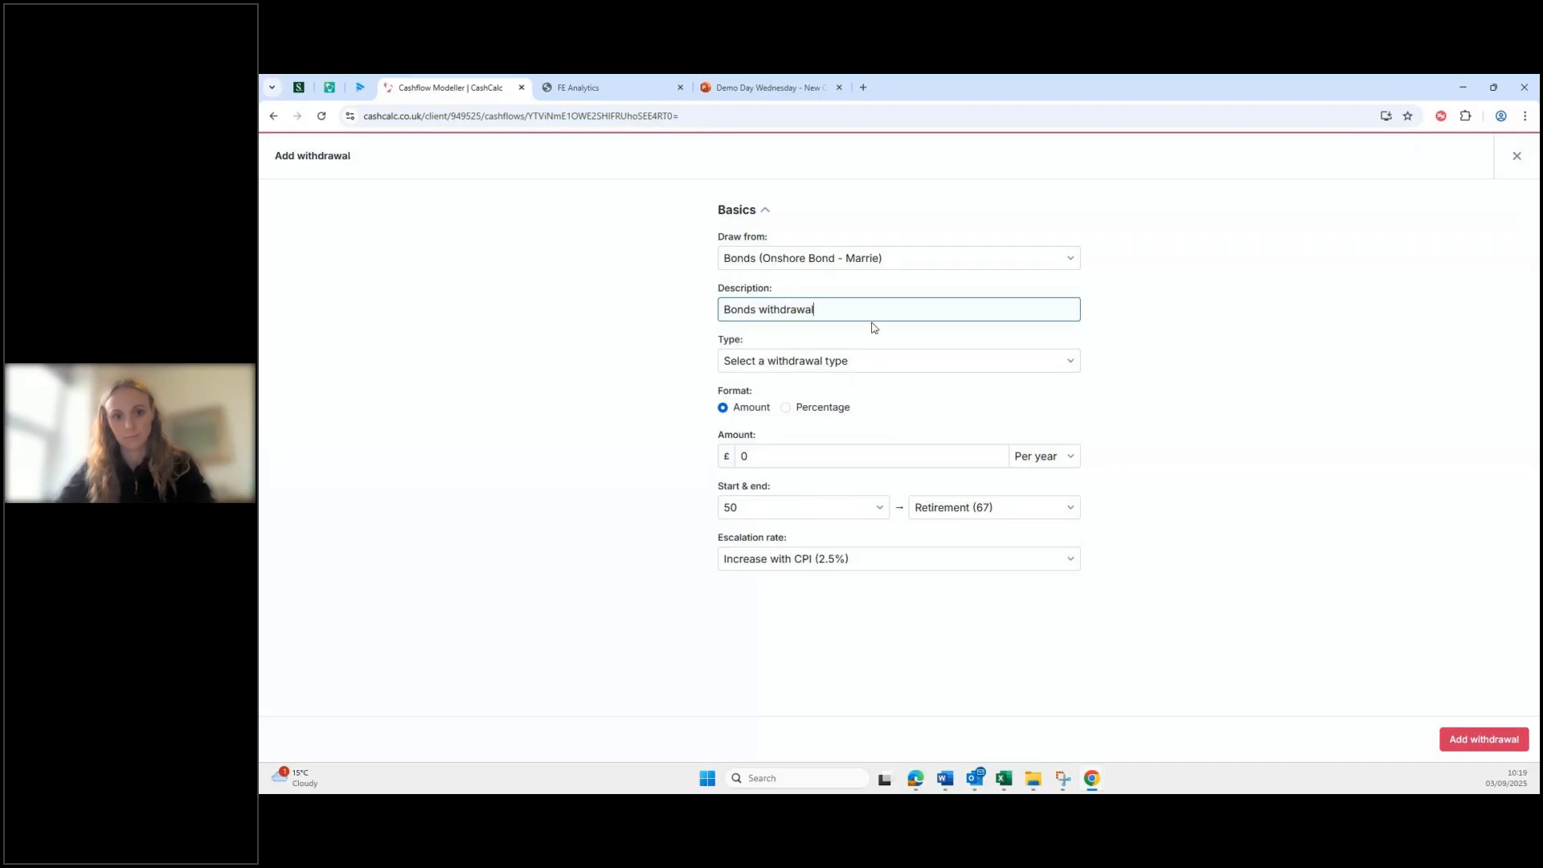
click(844, 366)
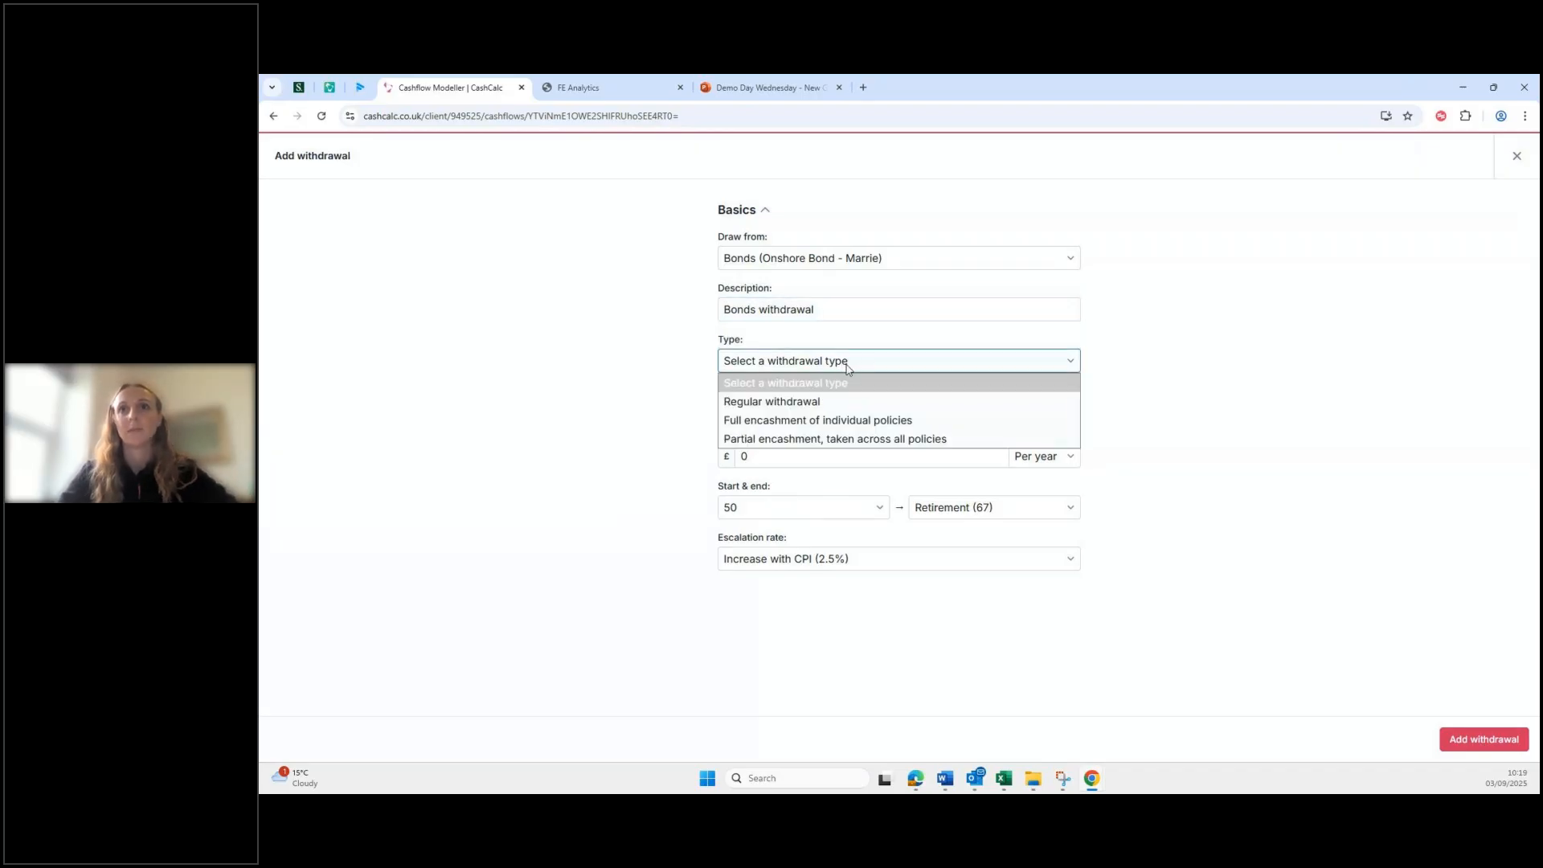
click(856, 440)
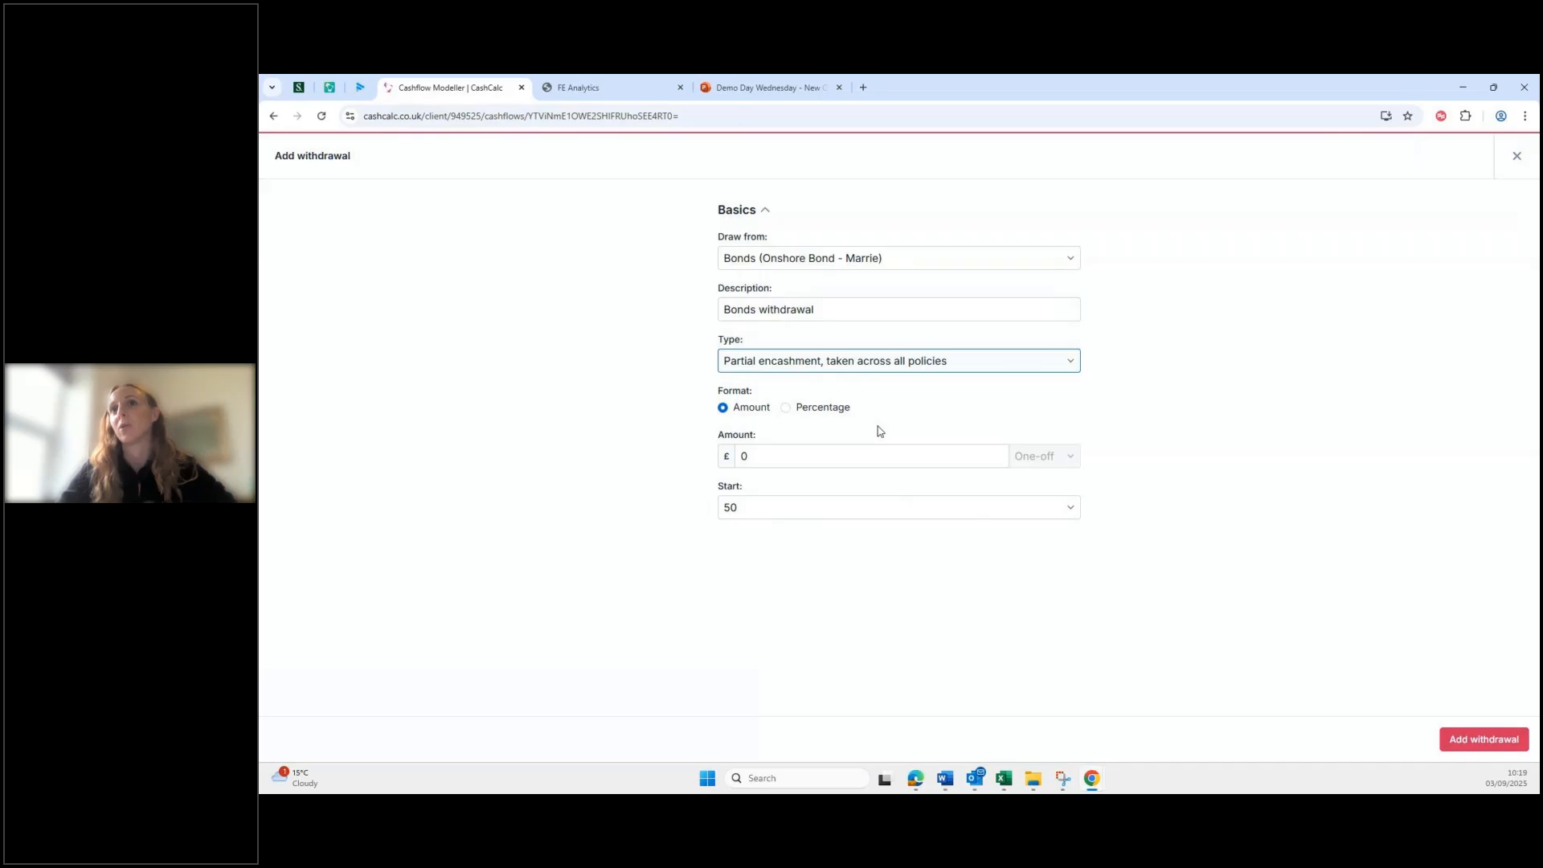
Step: Set the withdrawal amount to £5,000 starting at age 60
click(775, 447)
key(BackSpace)
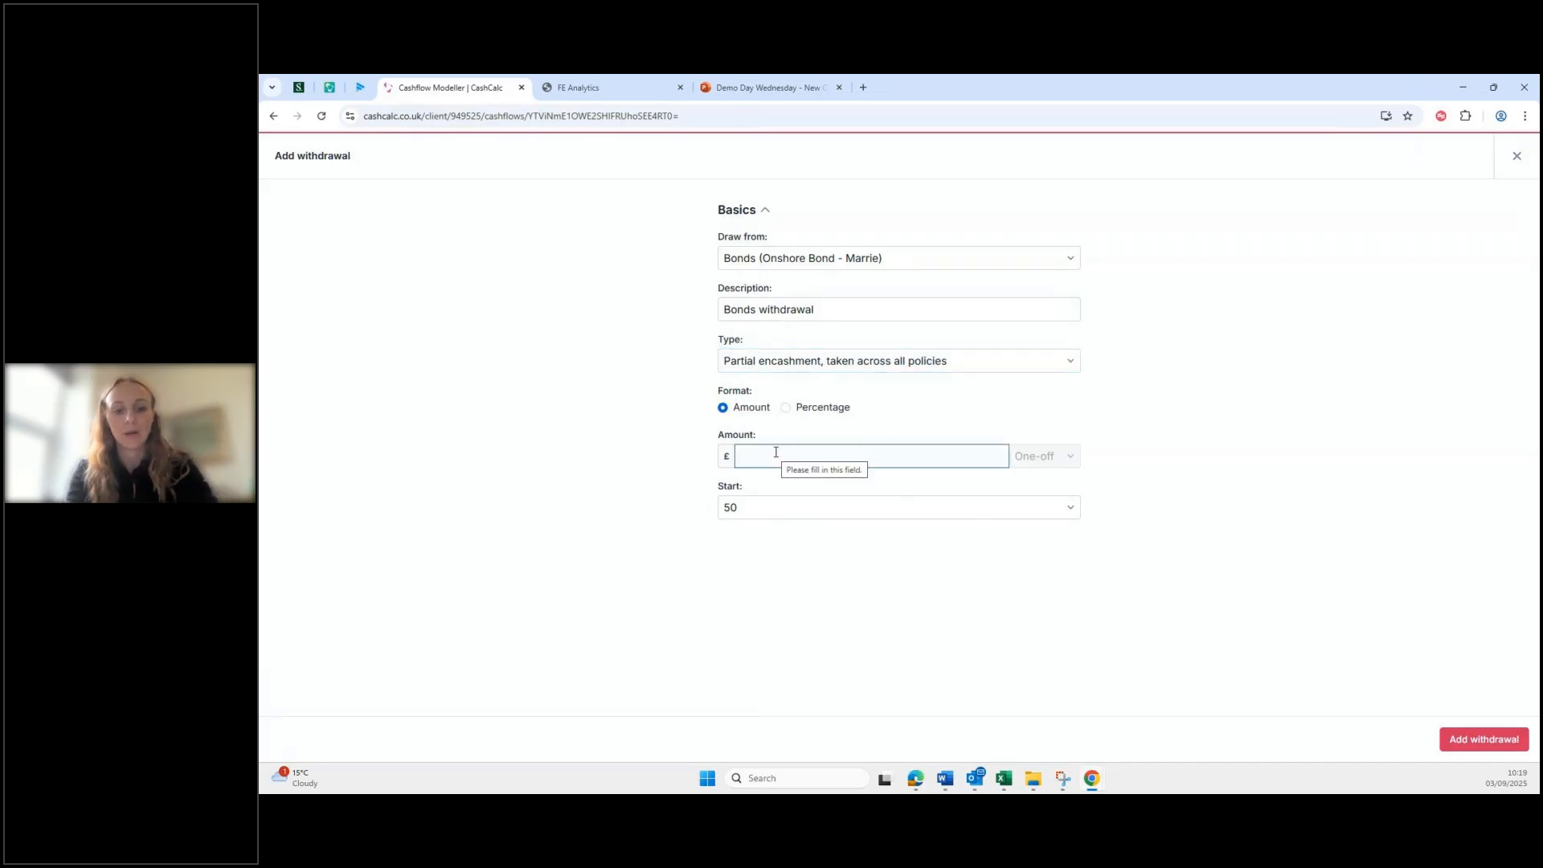
text(5000)
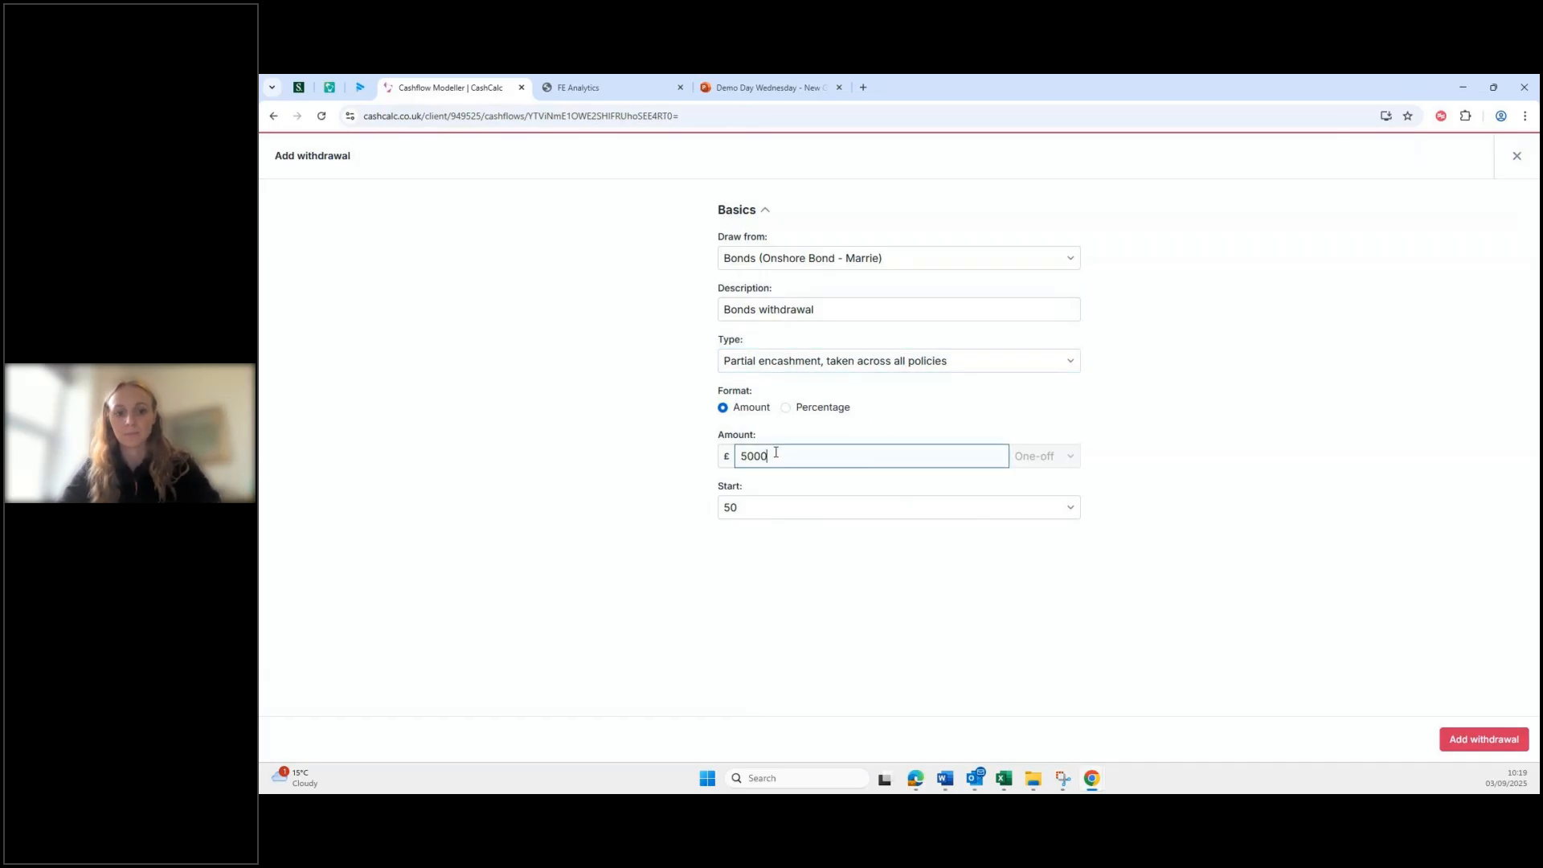
click(990, 561)
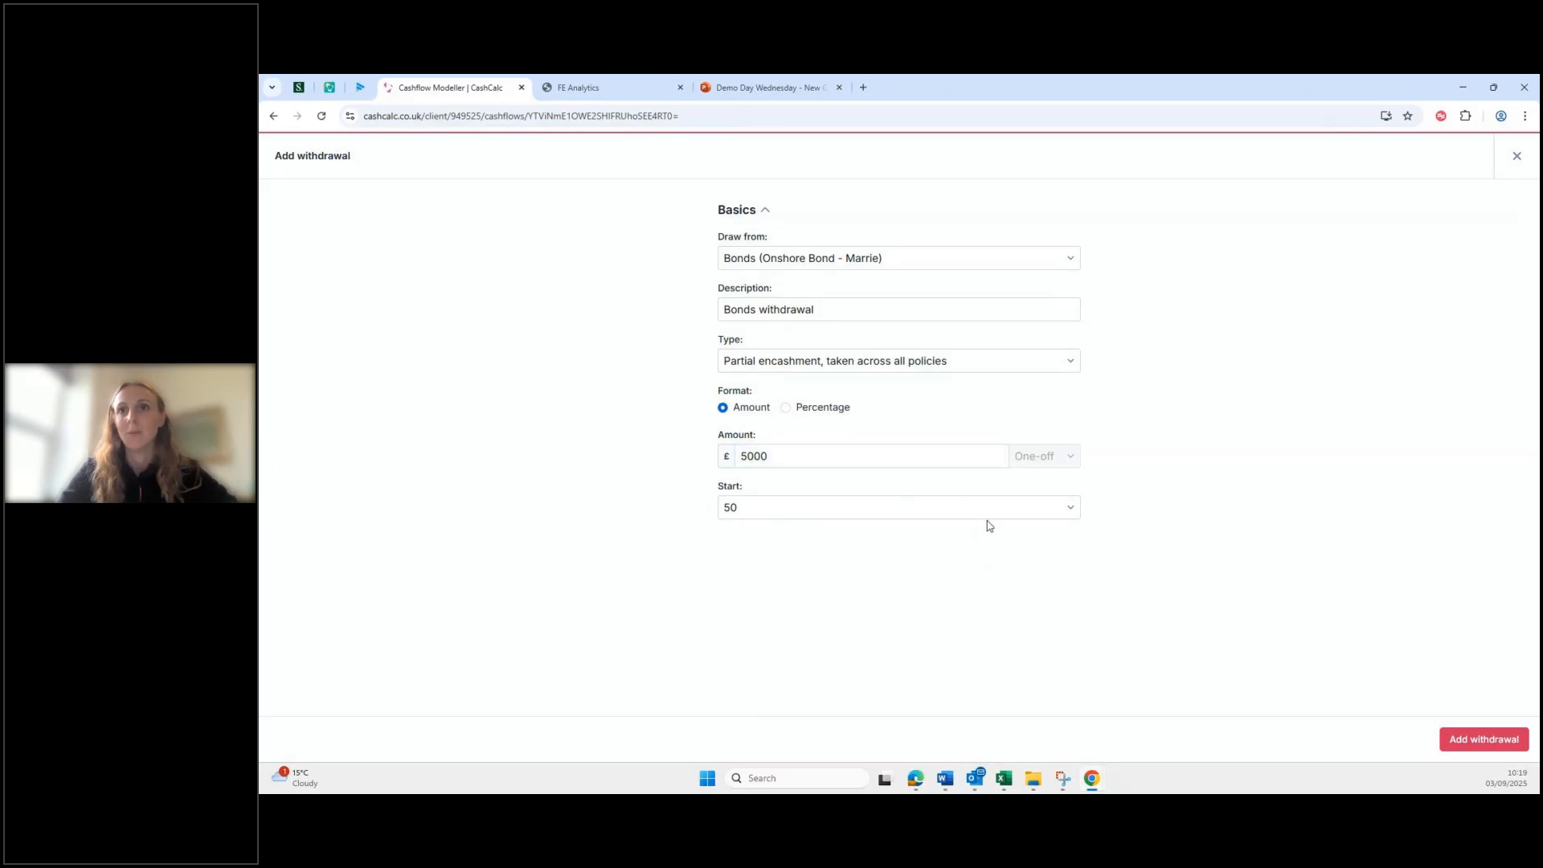
click(992, 506)
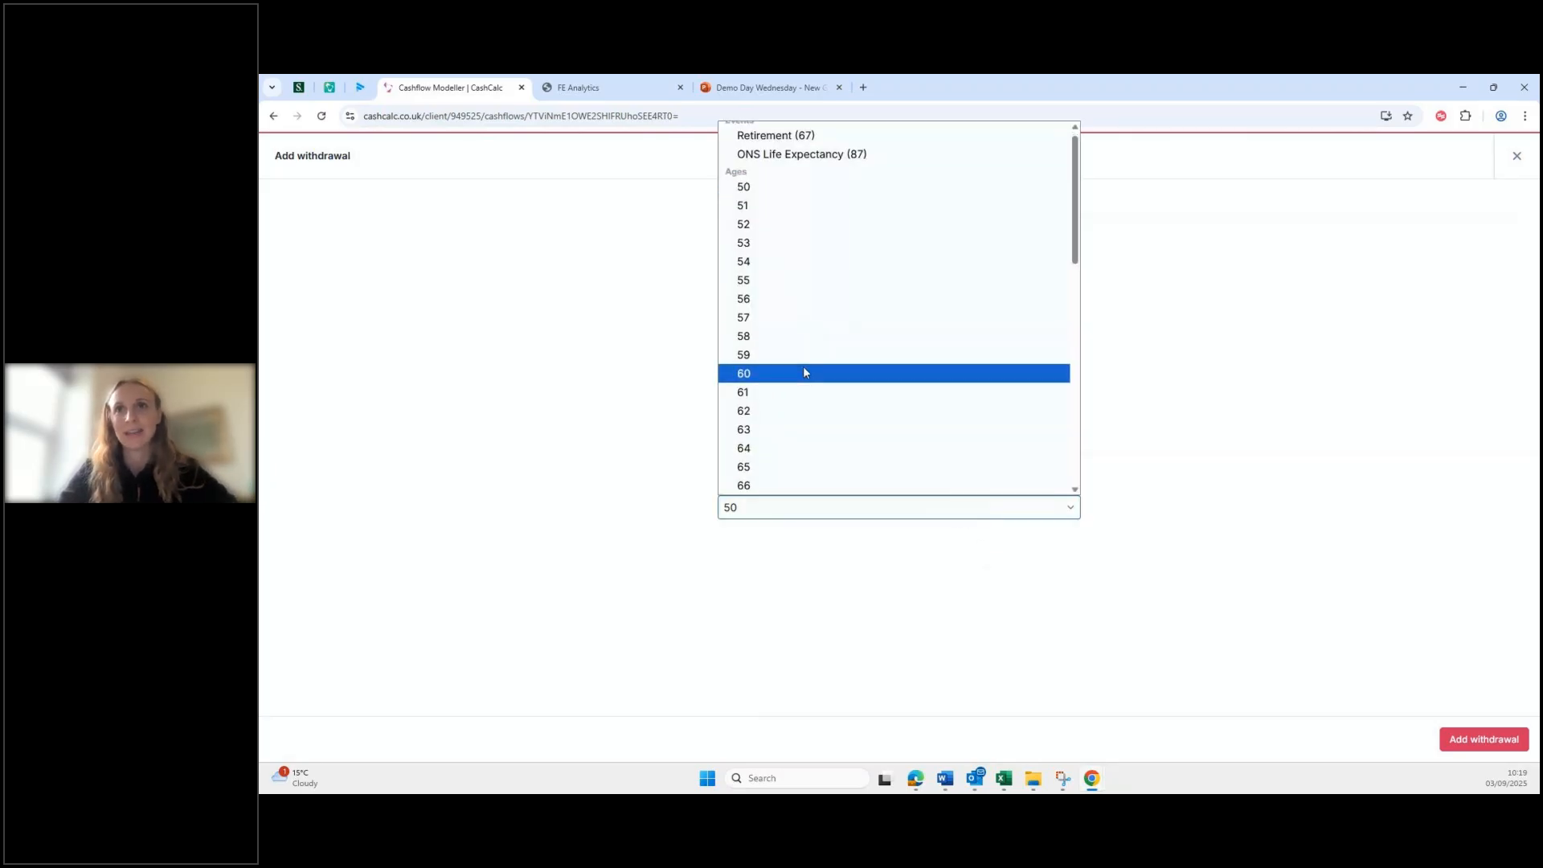
click(804, 372)
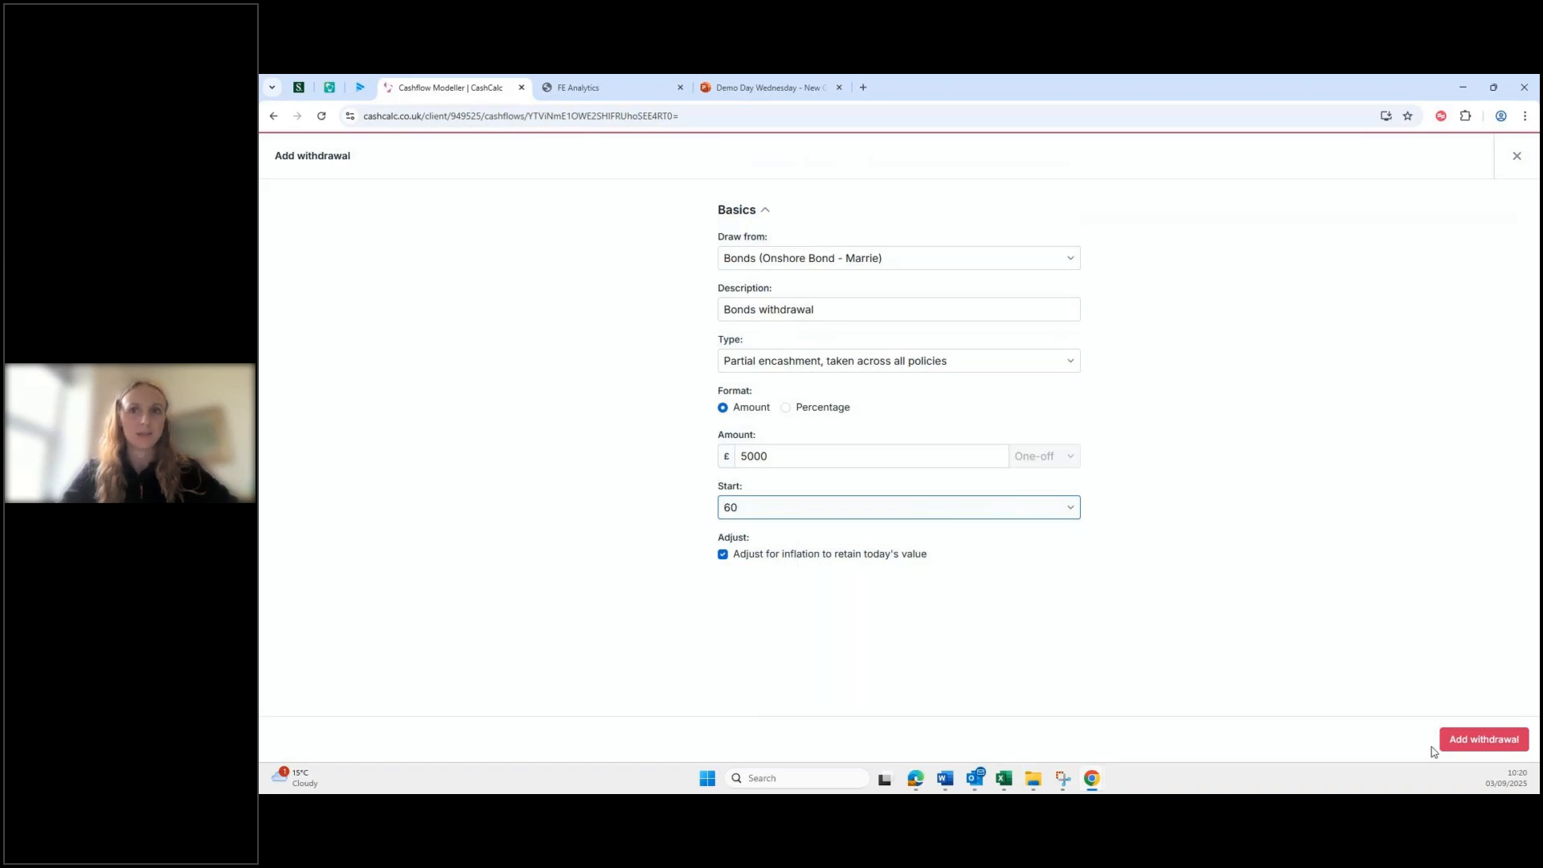
Step: Save the £5,000 Bonds withdrawal and bring up the Yearly Breakdown
click(1484, 740)
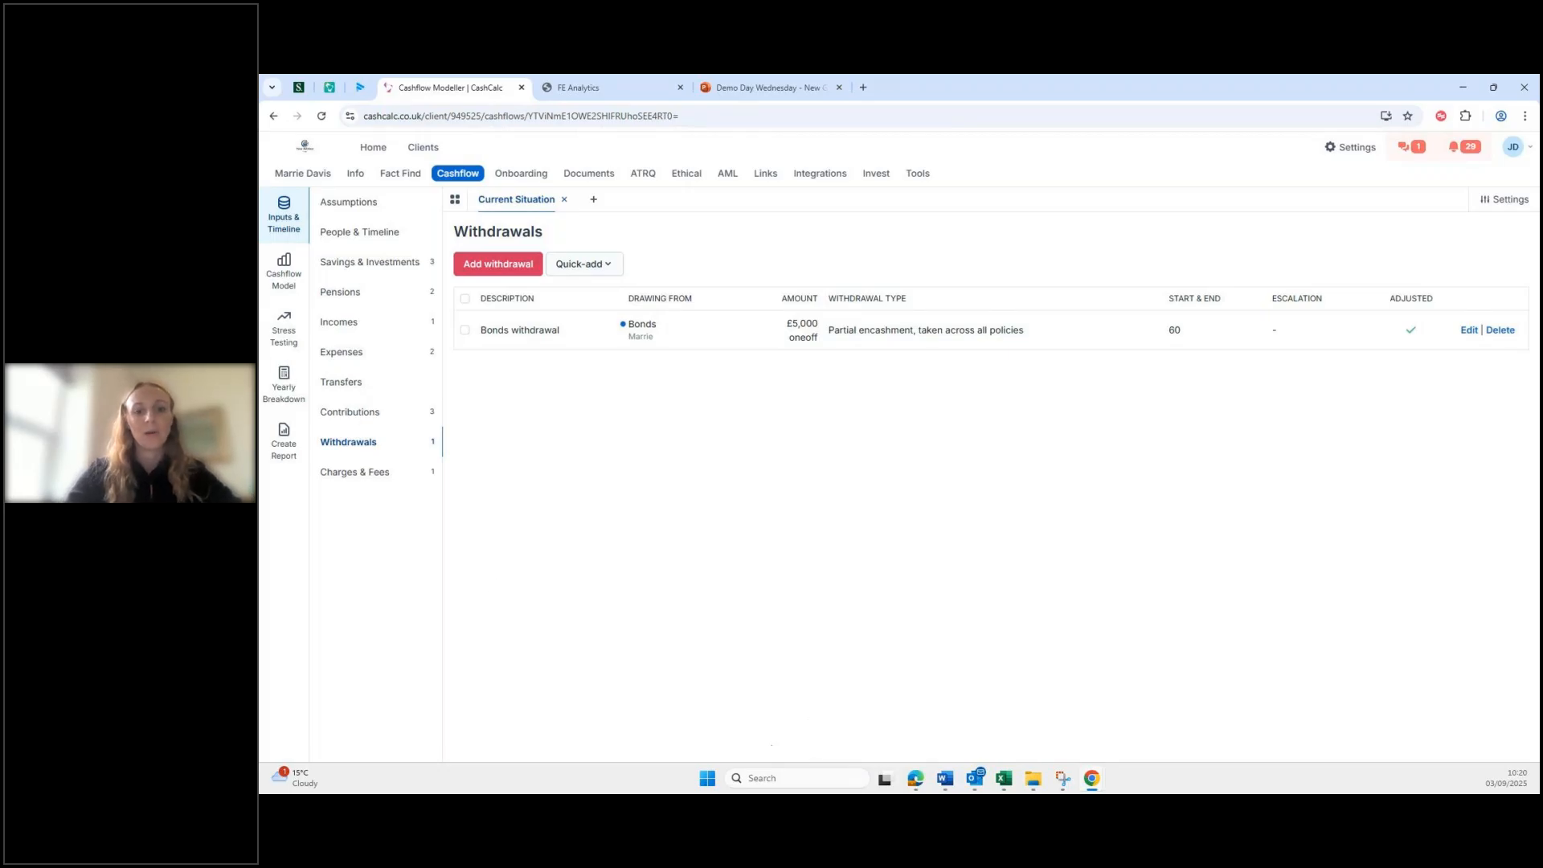
click(283, 385)
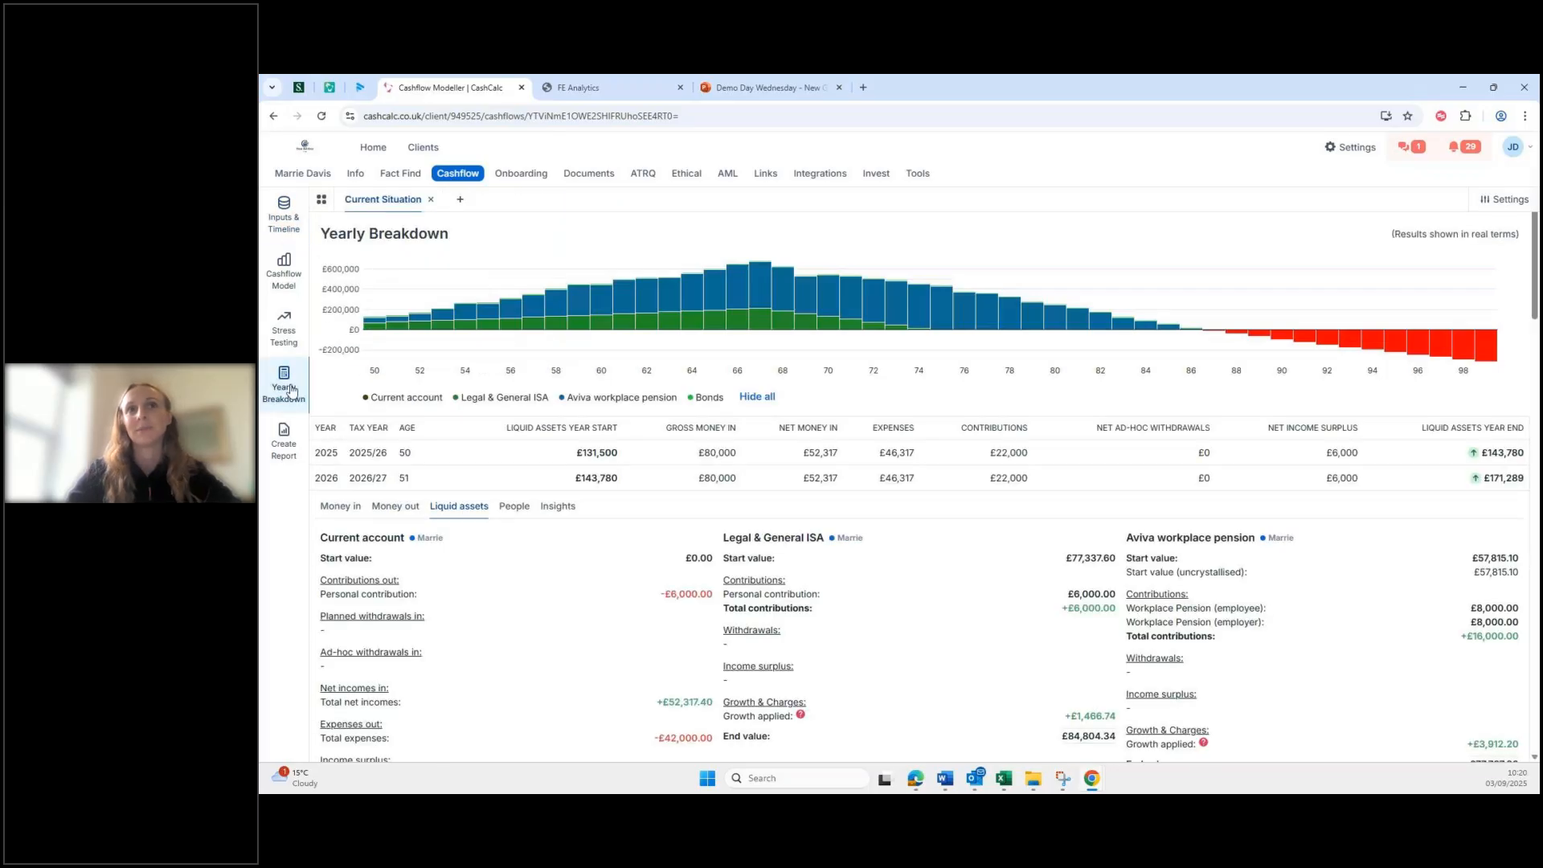
scroll(305, 389, down, 2)
click(329, 374)
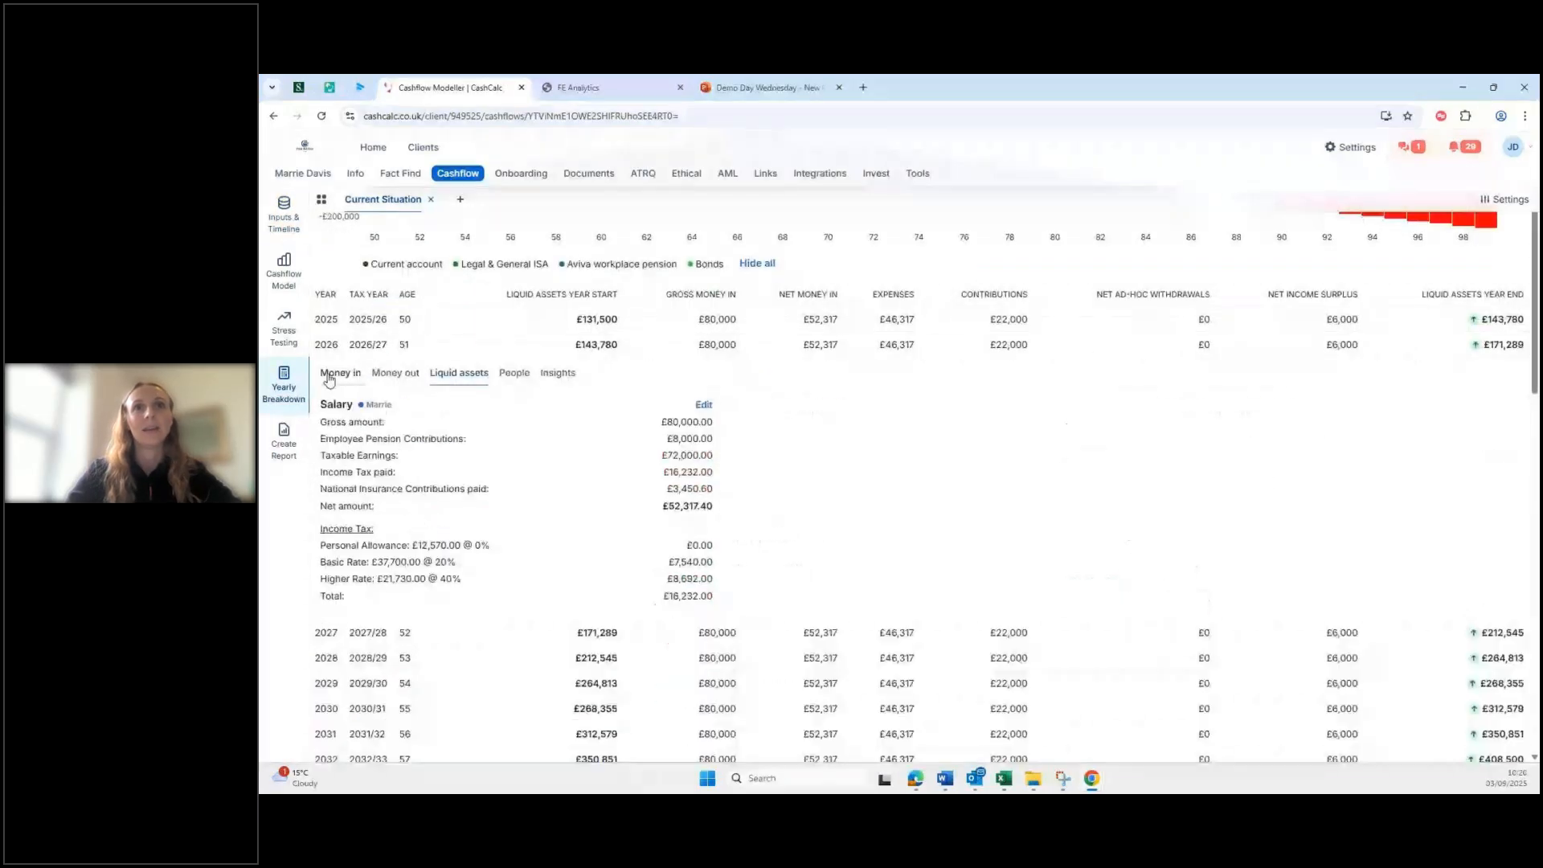
click(525, 353)
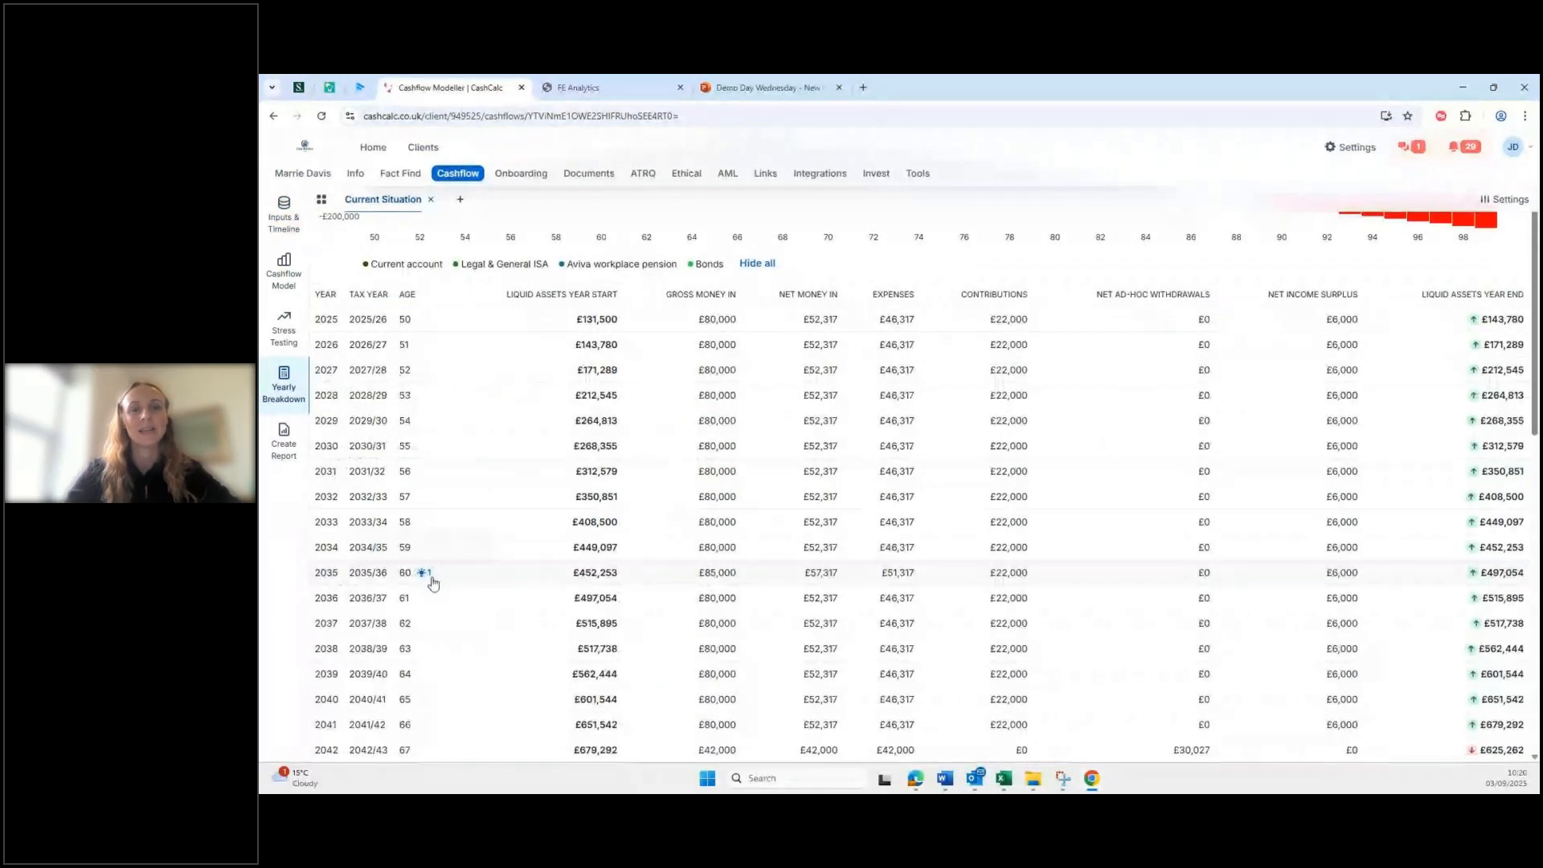
scroll(609, 584, down, 3)
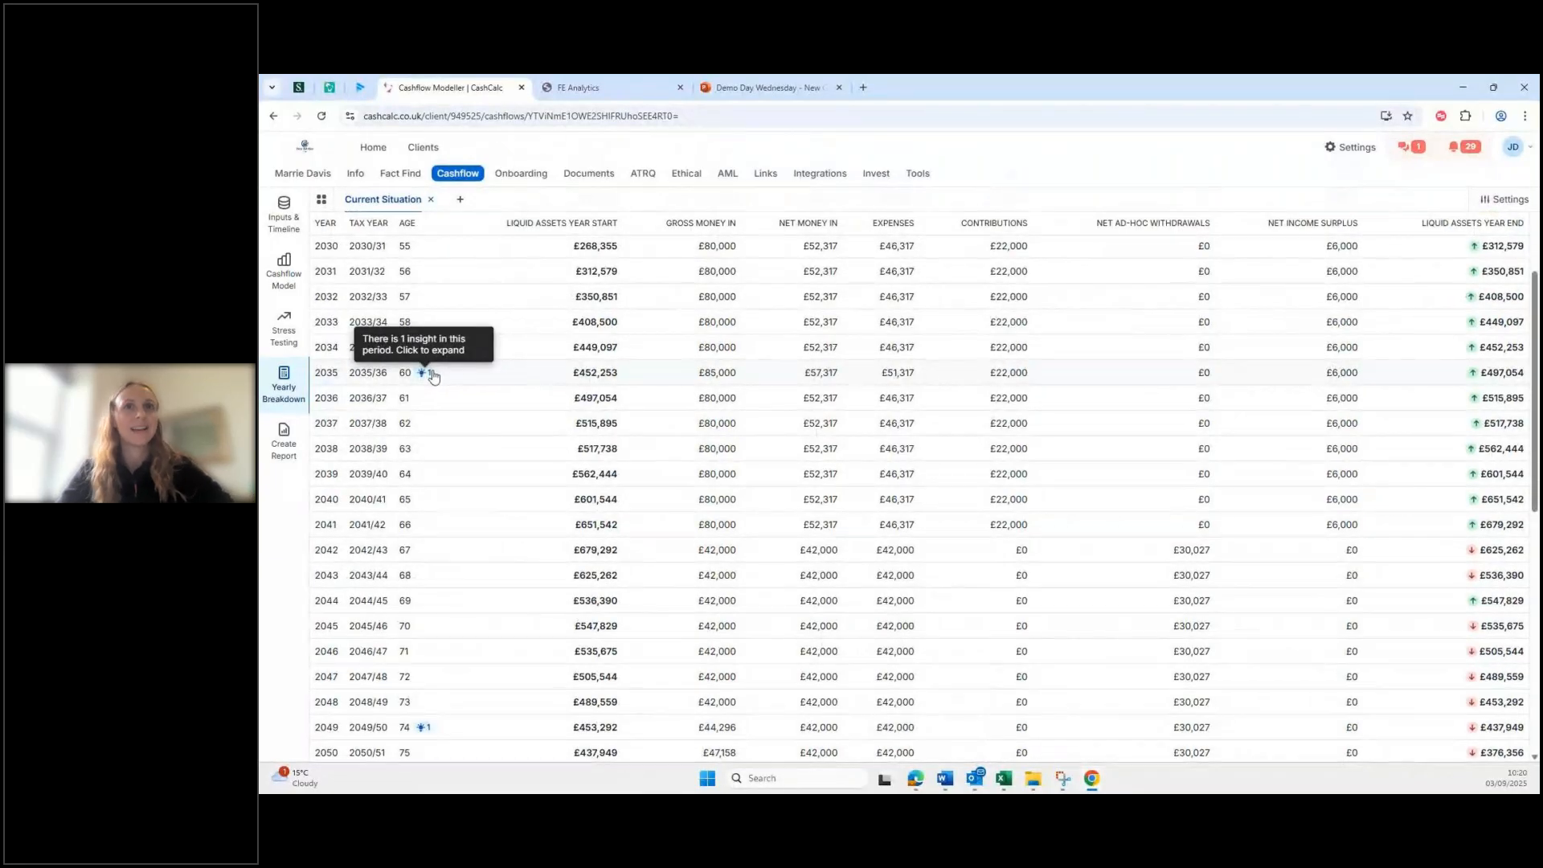
Step: Check the withdrawal in the 2035 year, then return to the Savings & Investments list
click(435, 374)
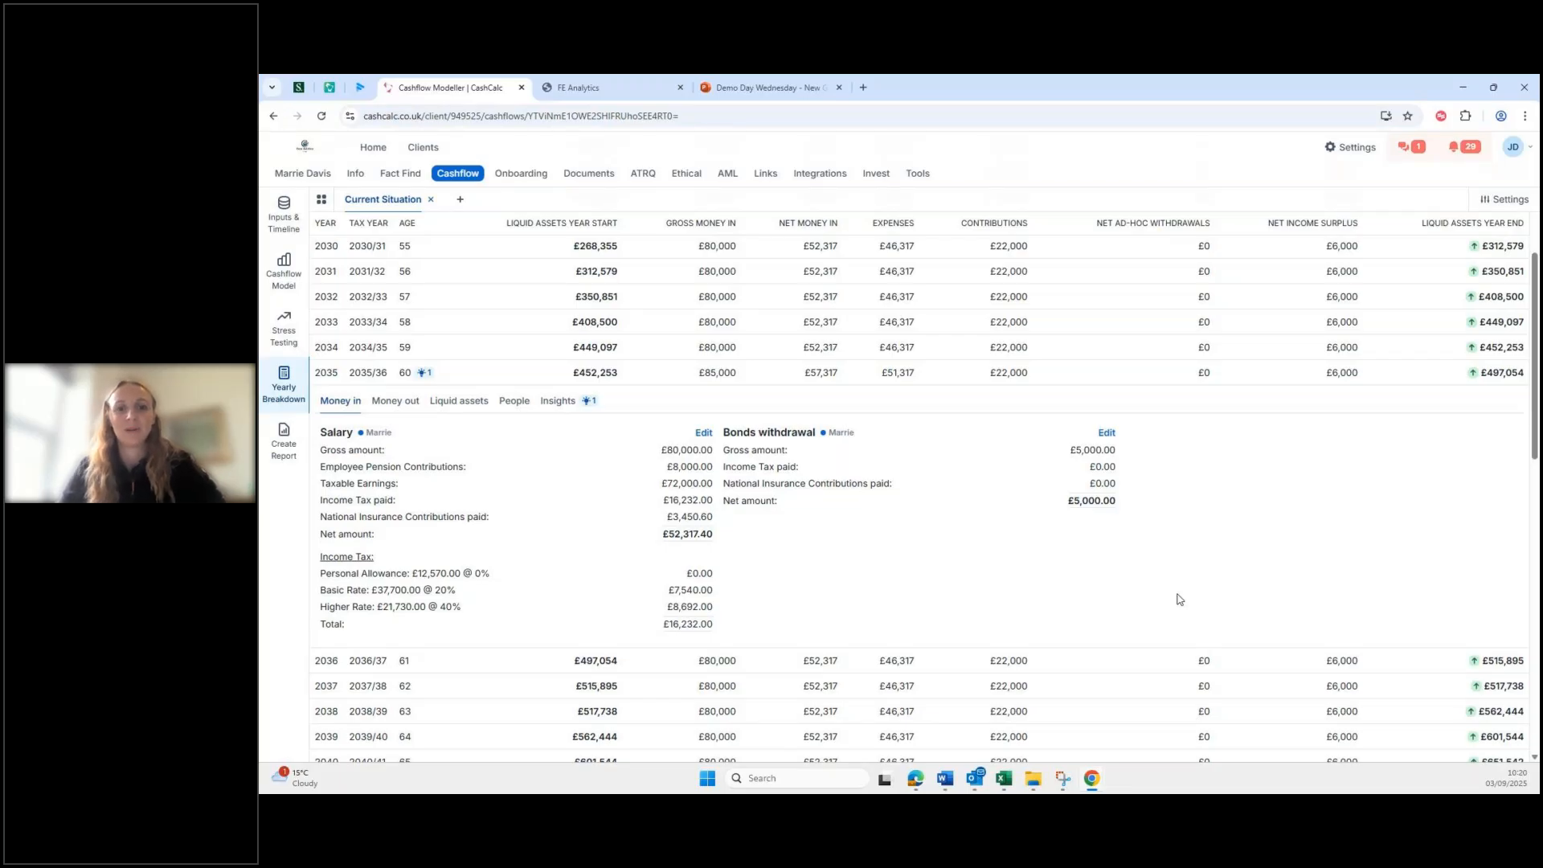
click(630, 374)
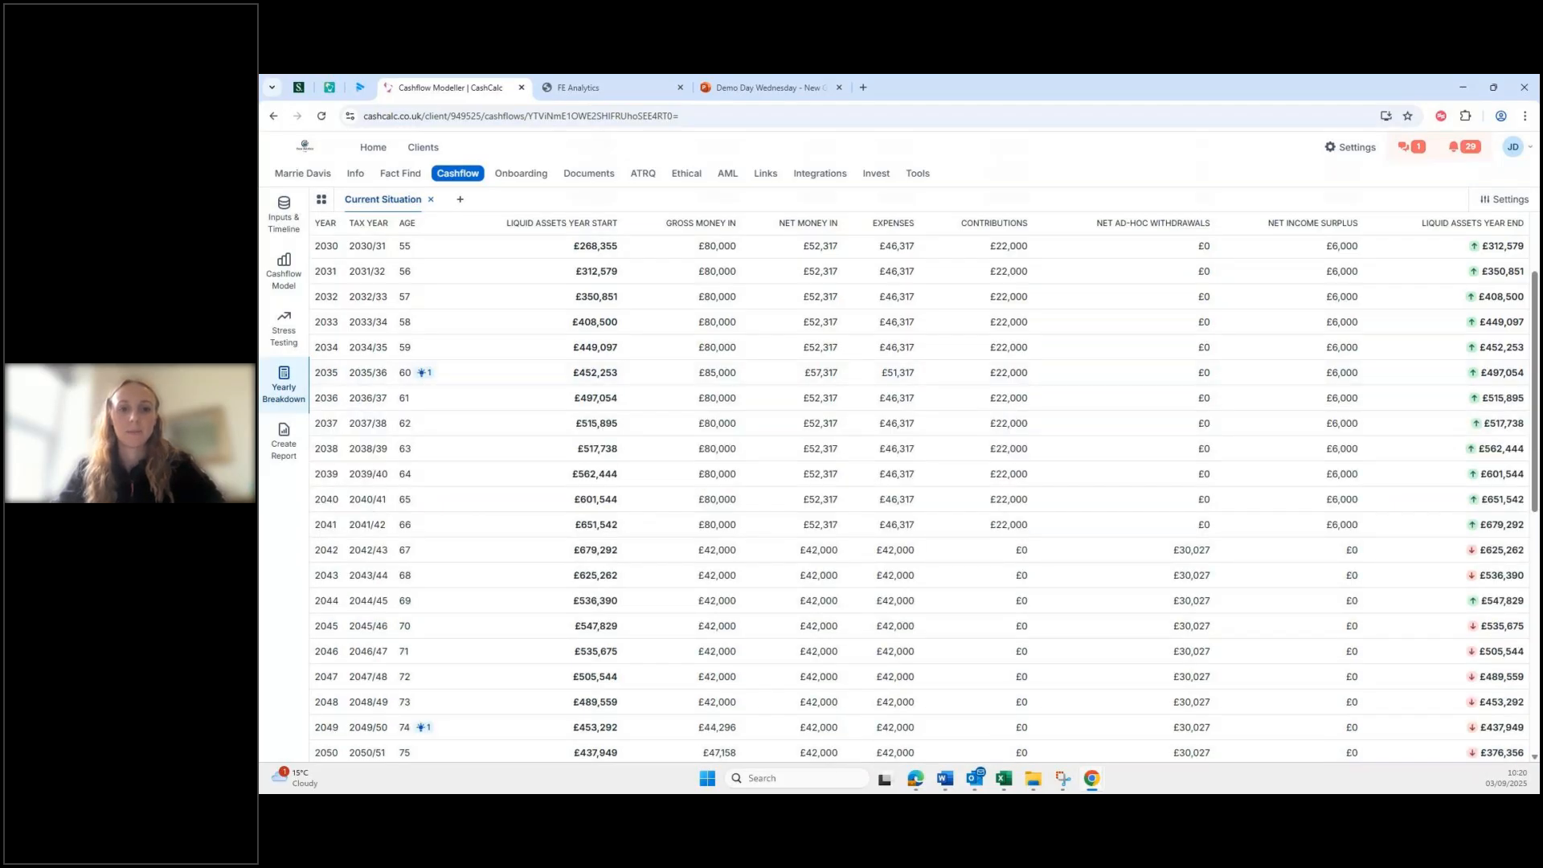
click(266, 239)
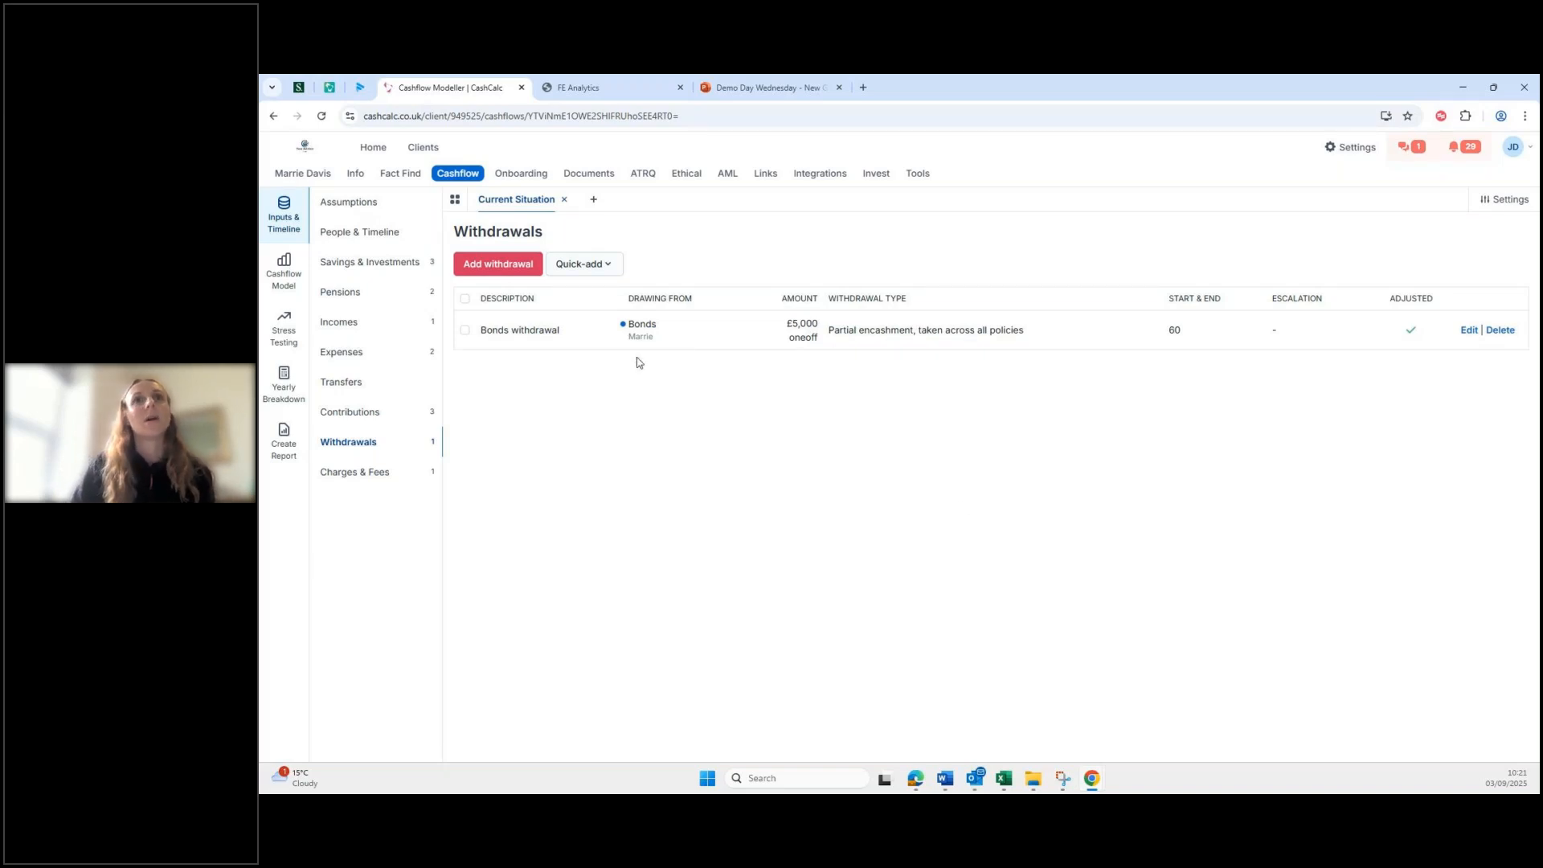
click(359, 262)
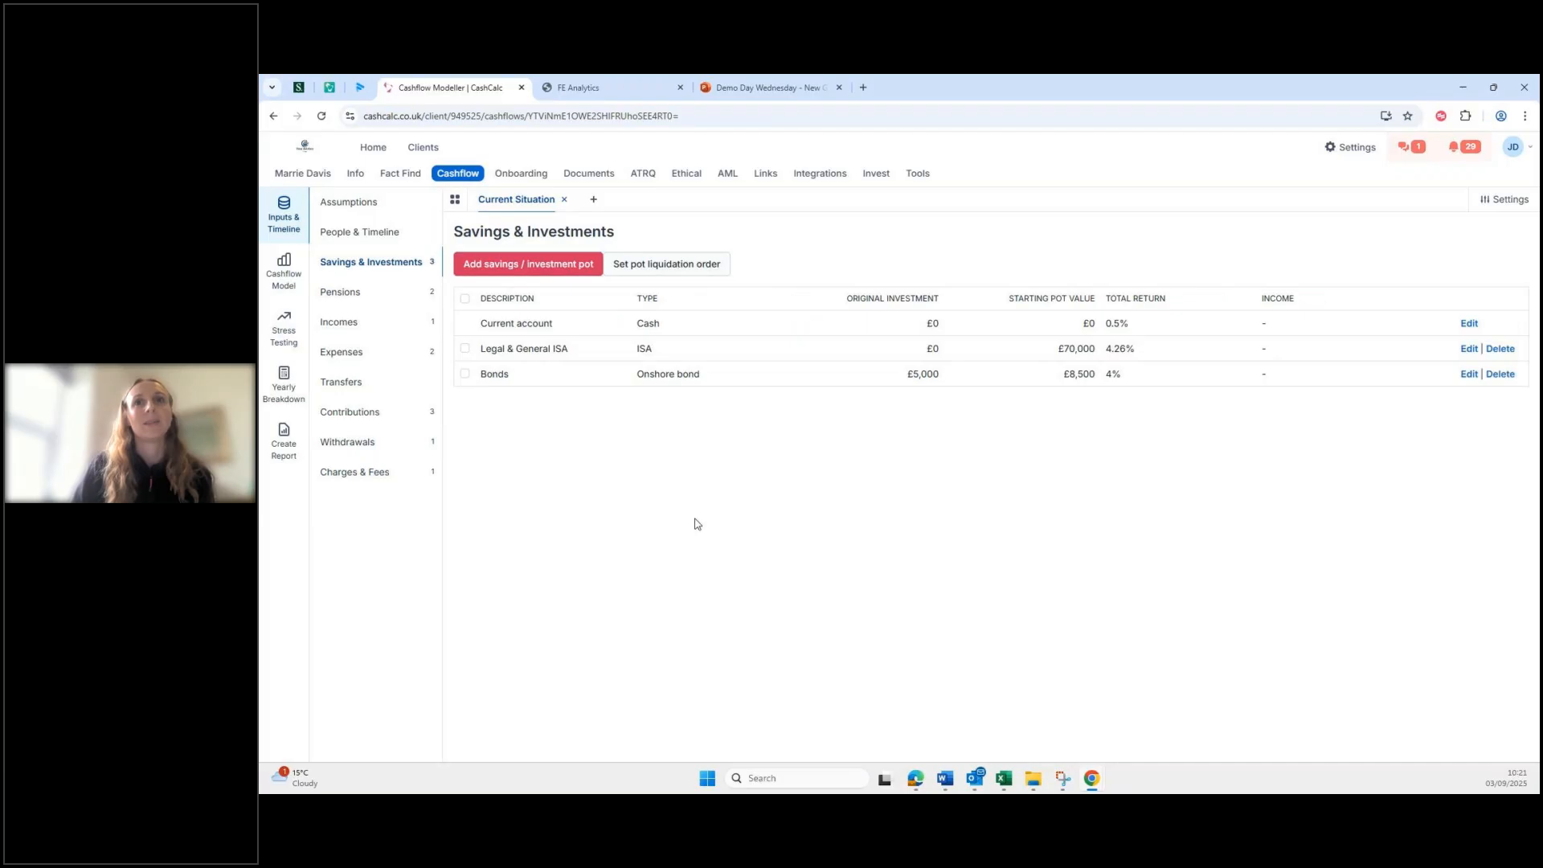
Step: Start a 'Cash Saver' pot worth £15,000 with a 4% return rate
click(523, 265)
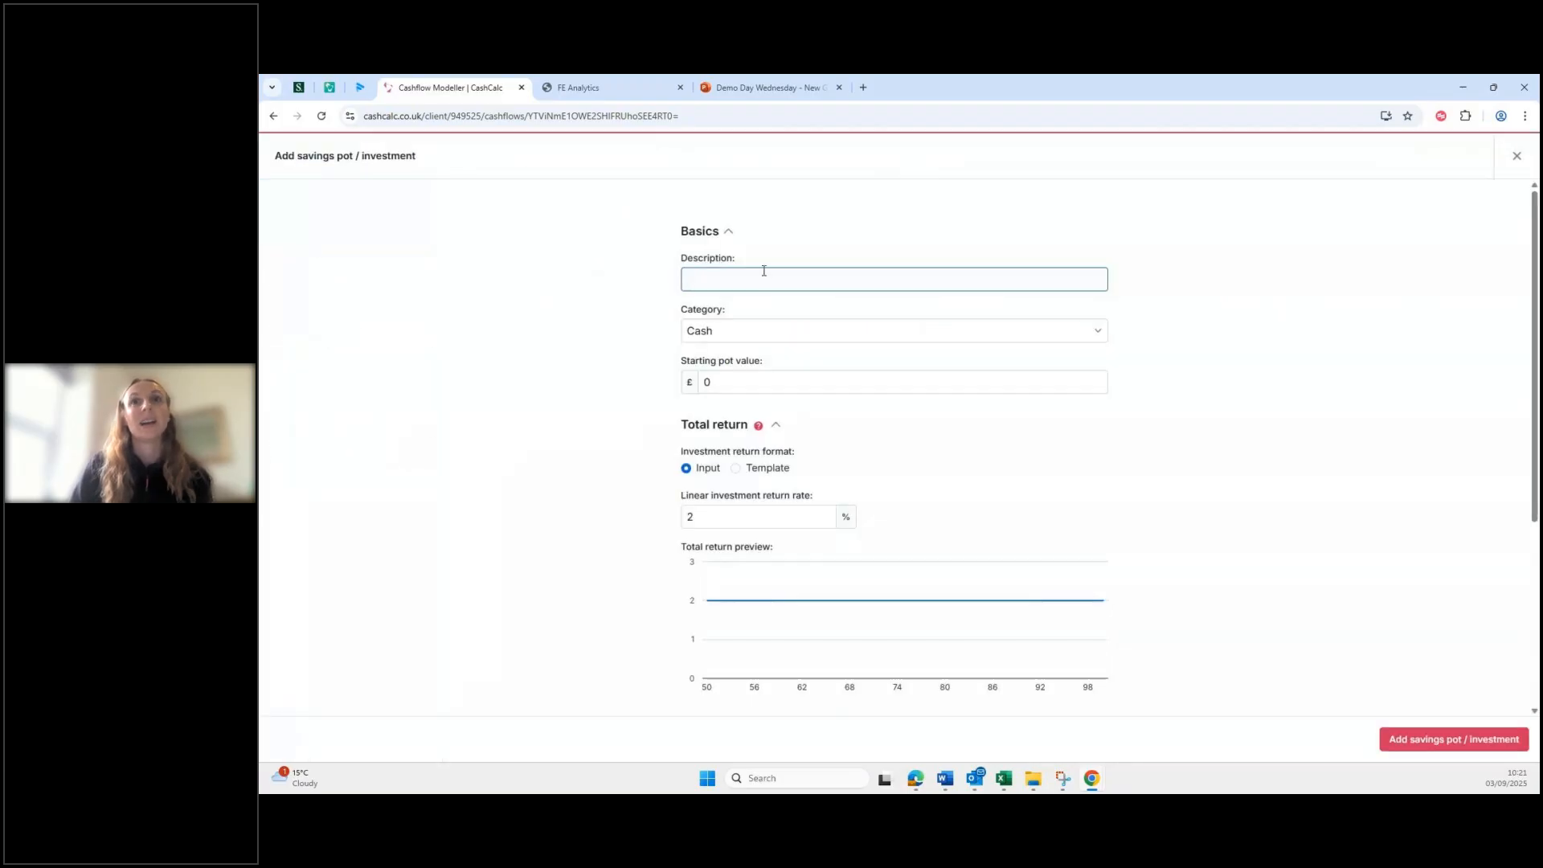
text(Cash)
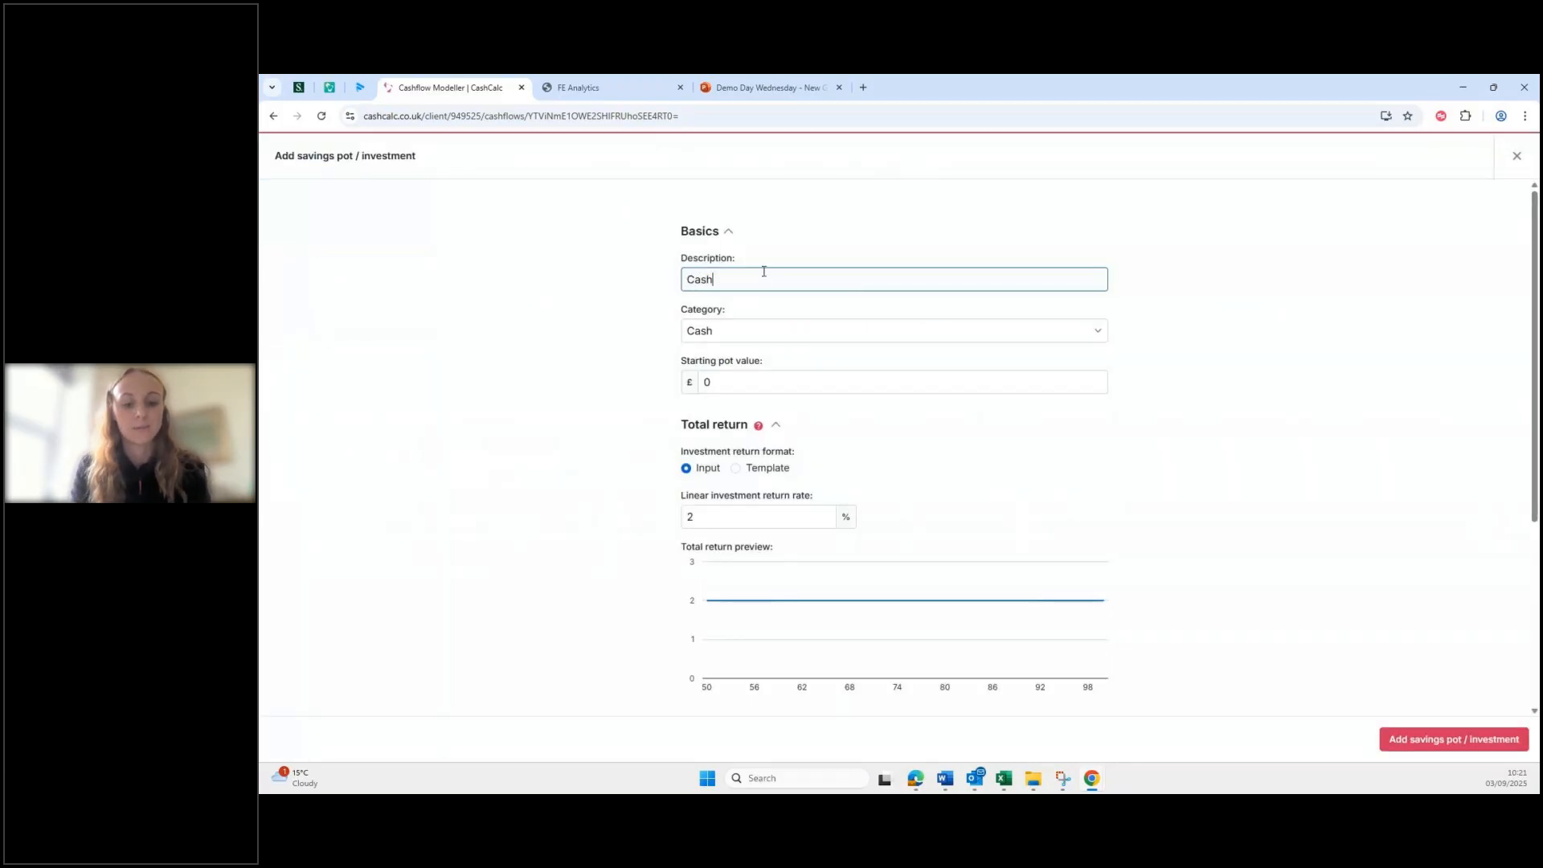
text( Saver)
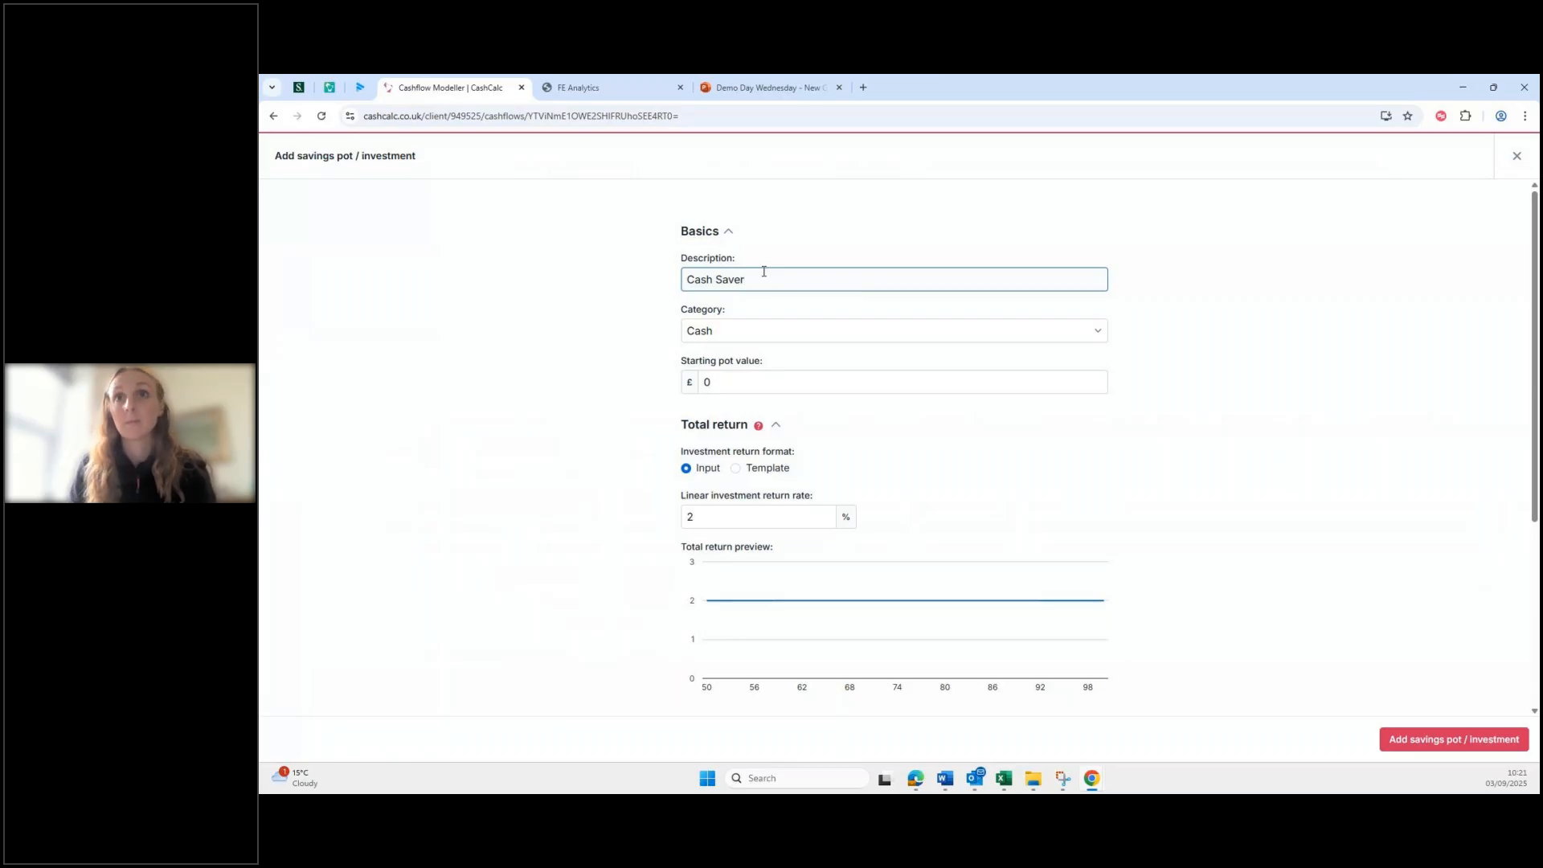
click(777, 375)
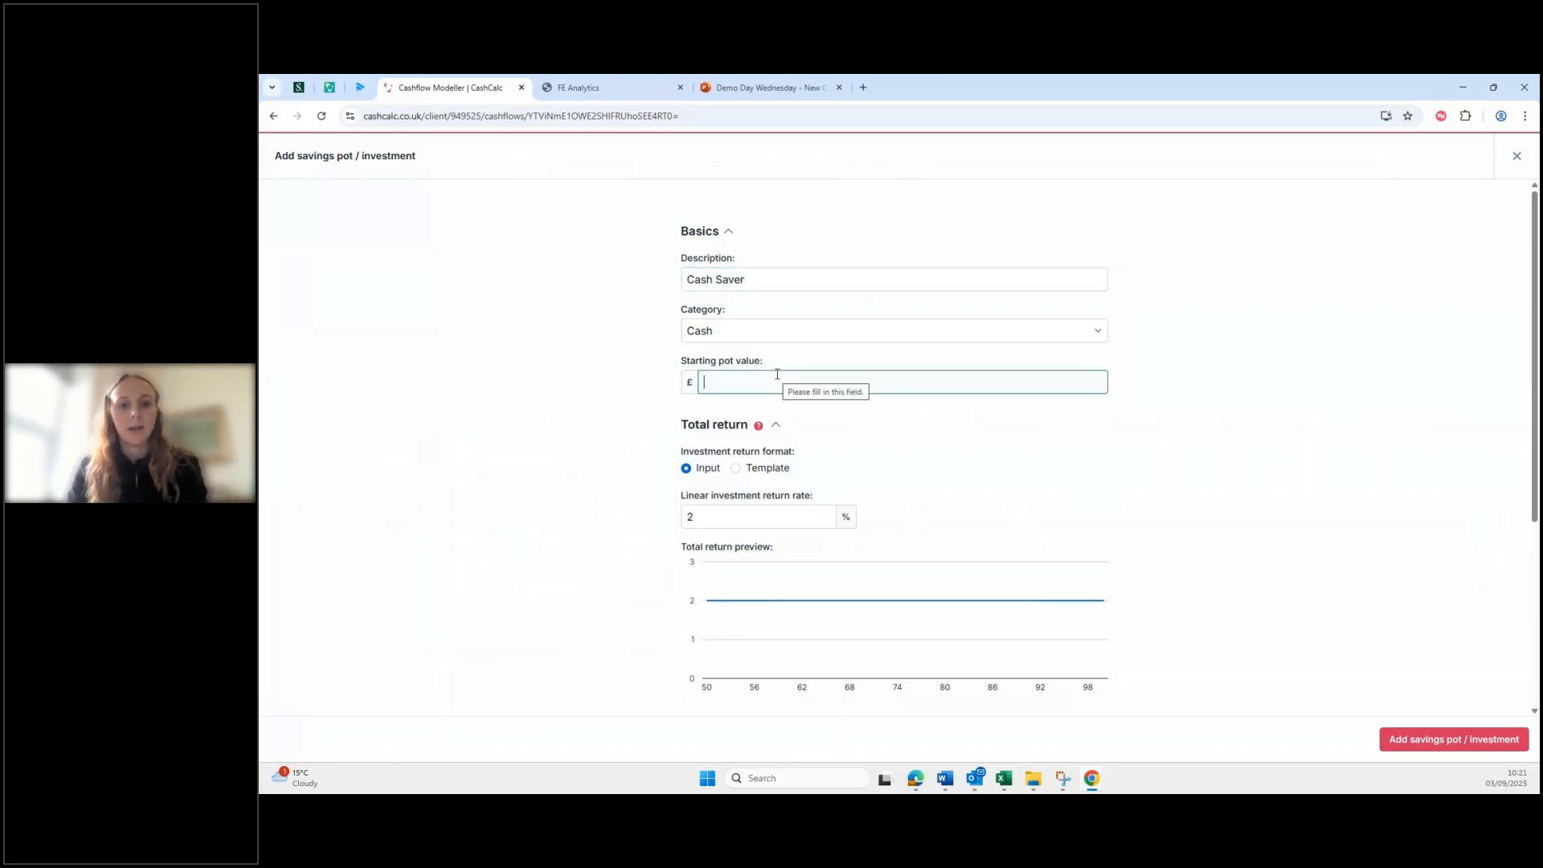
text(15)
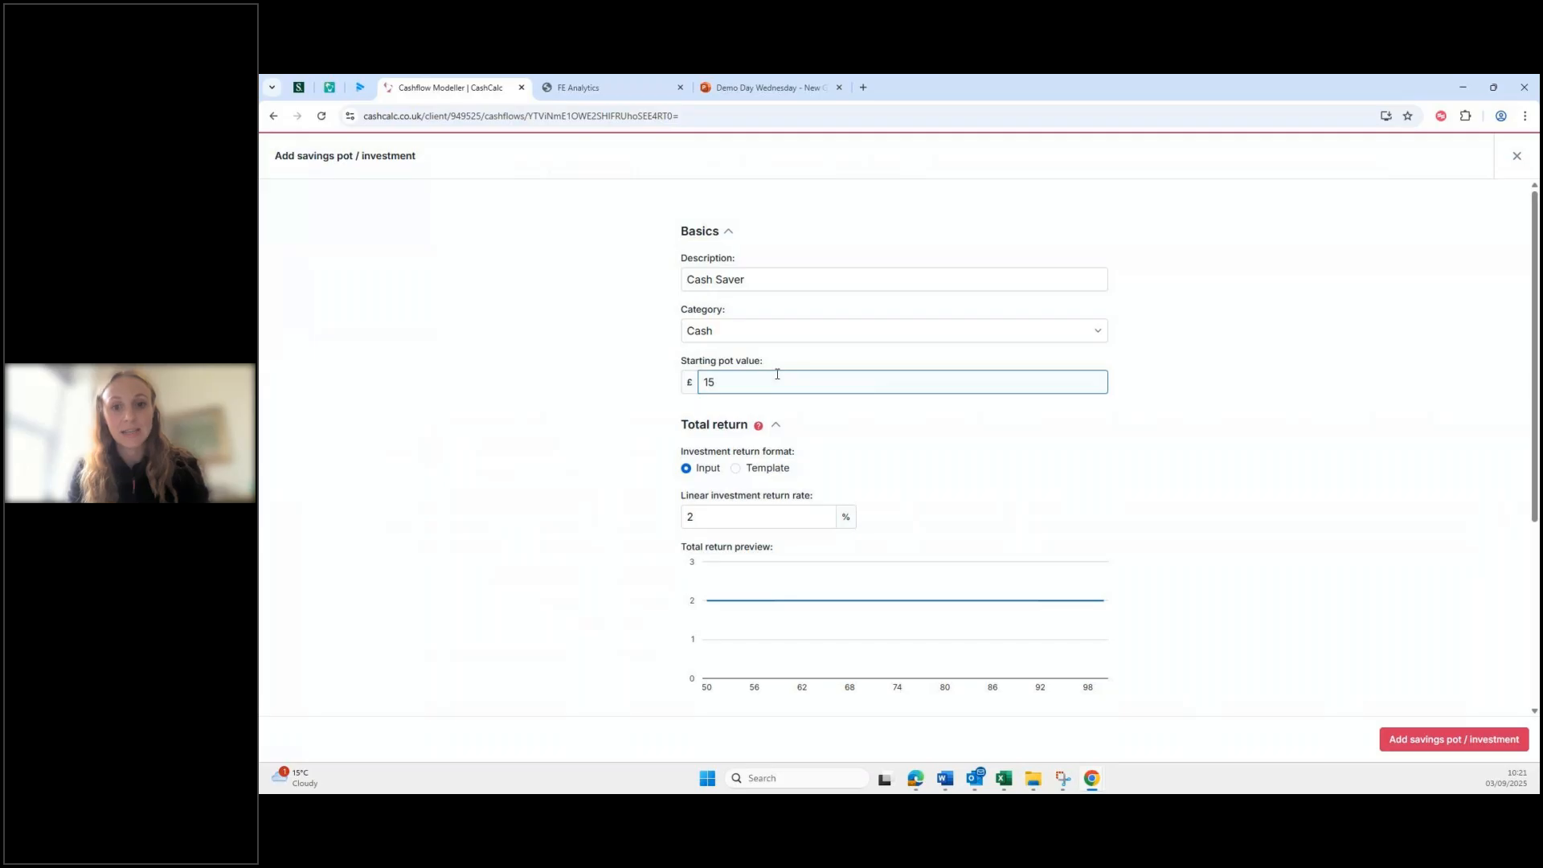
text(000)
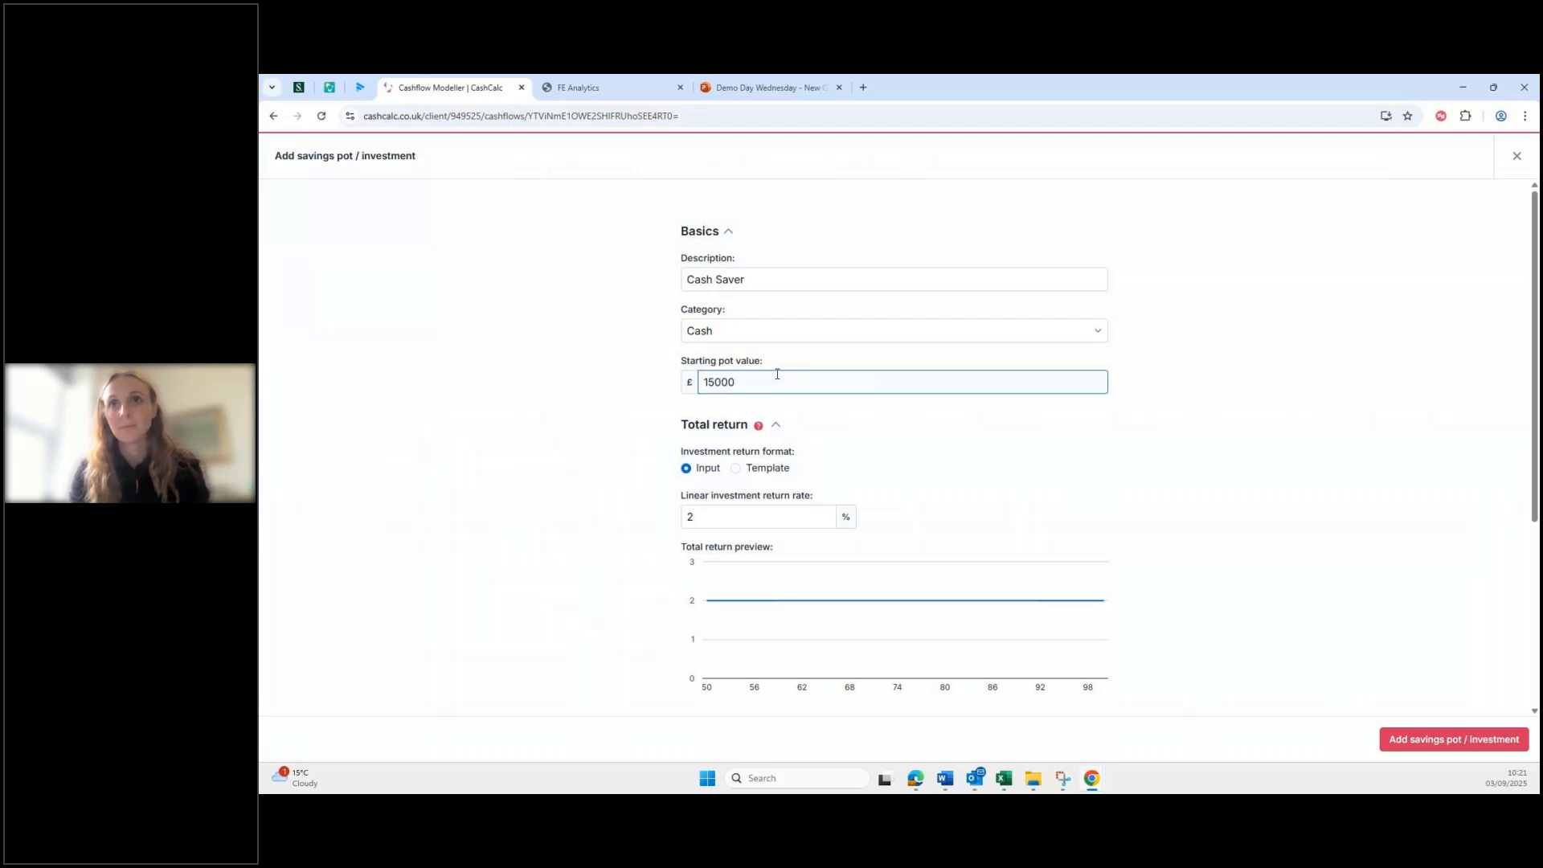
scroll(820, 486, down, 1)
click(722, 454)
key(BackSpace)
text(4)
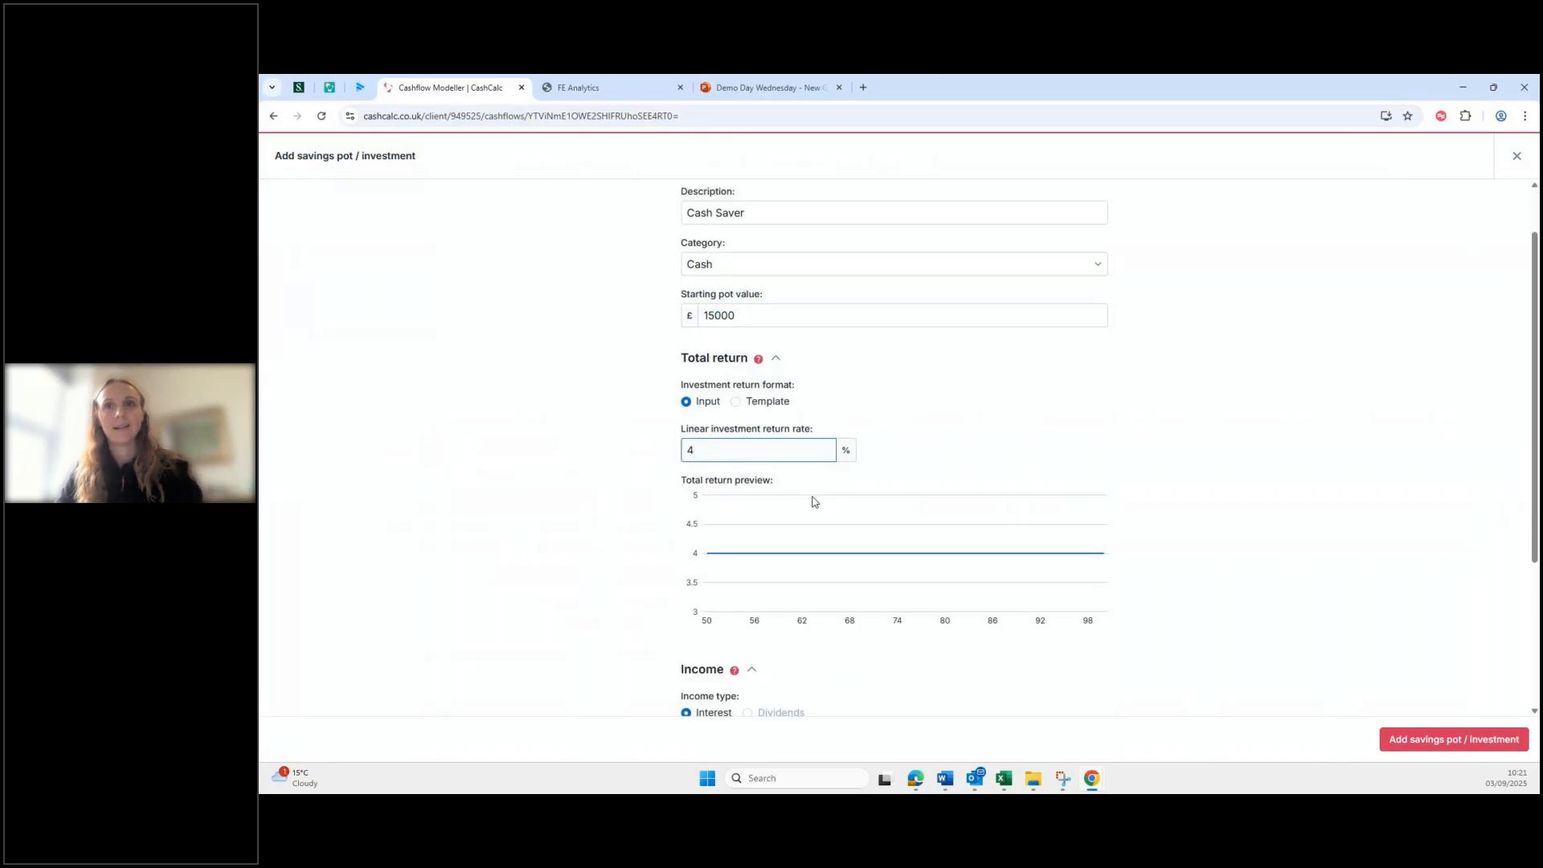
Step: Give the Cash Saver pot 4% yearly interest and save it
scroll(815, 498, down, 3)
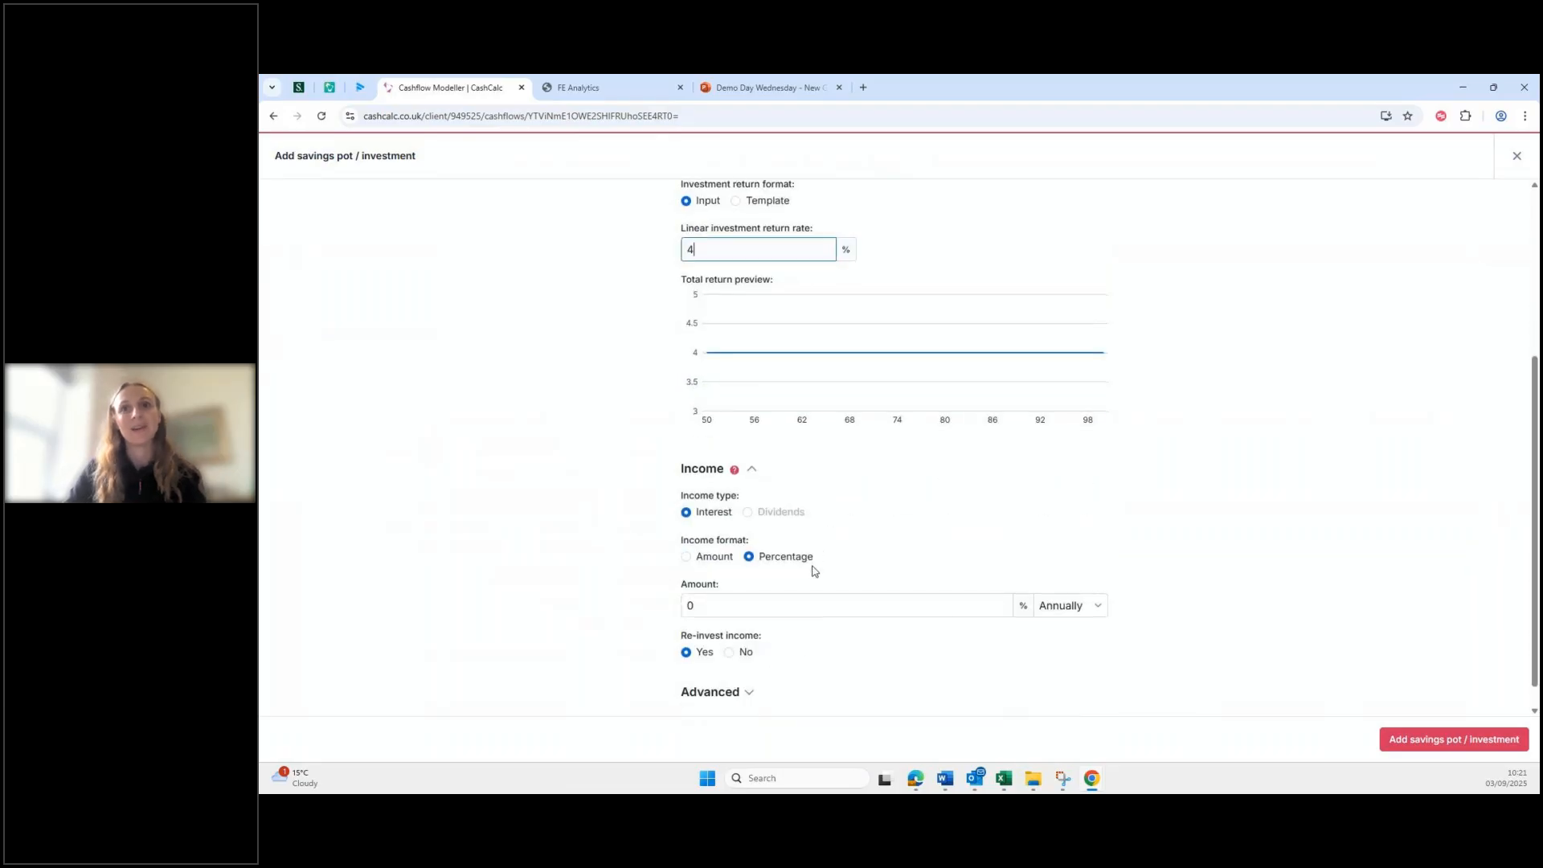
scroll(808, 563, down, 1)
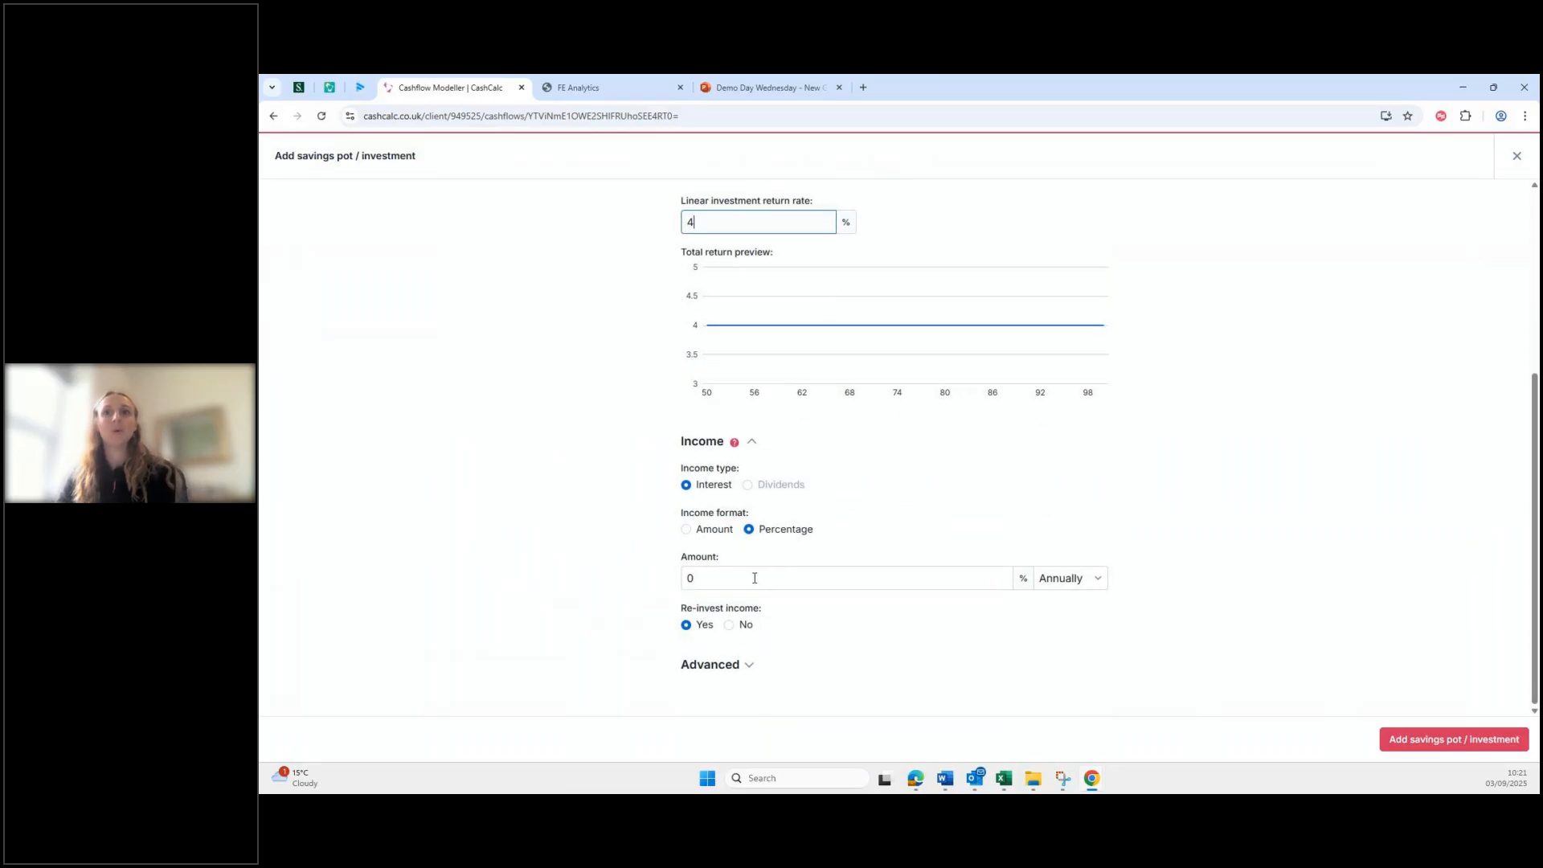
click(728, 572)
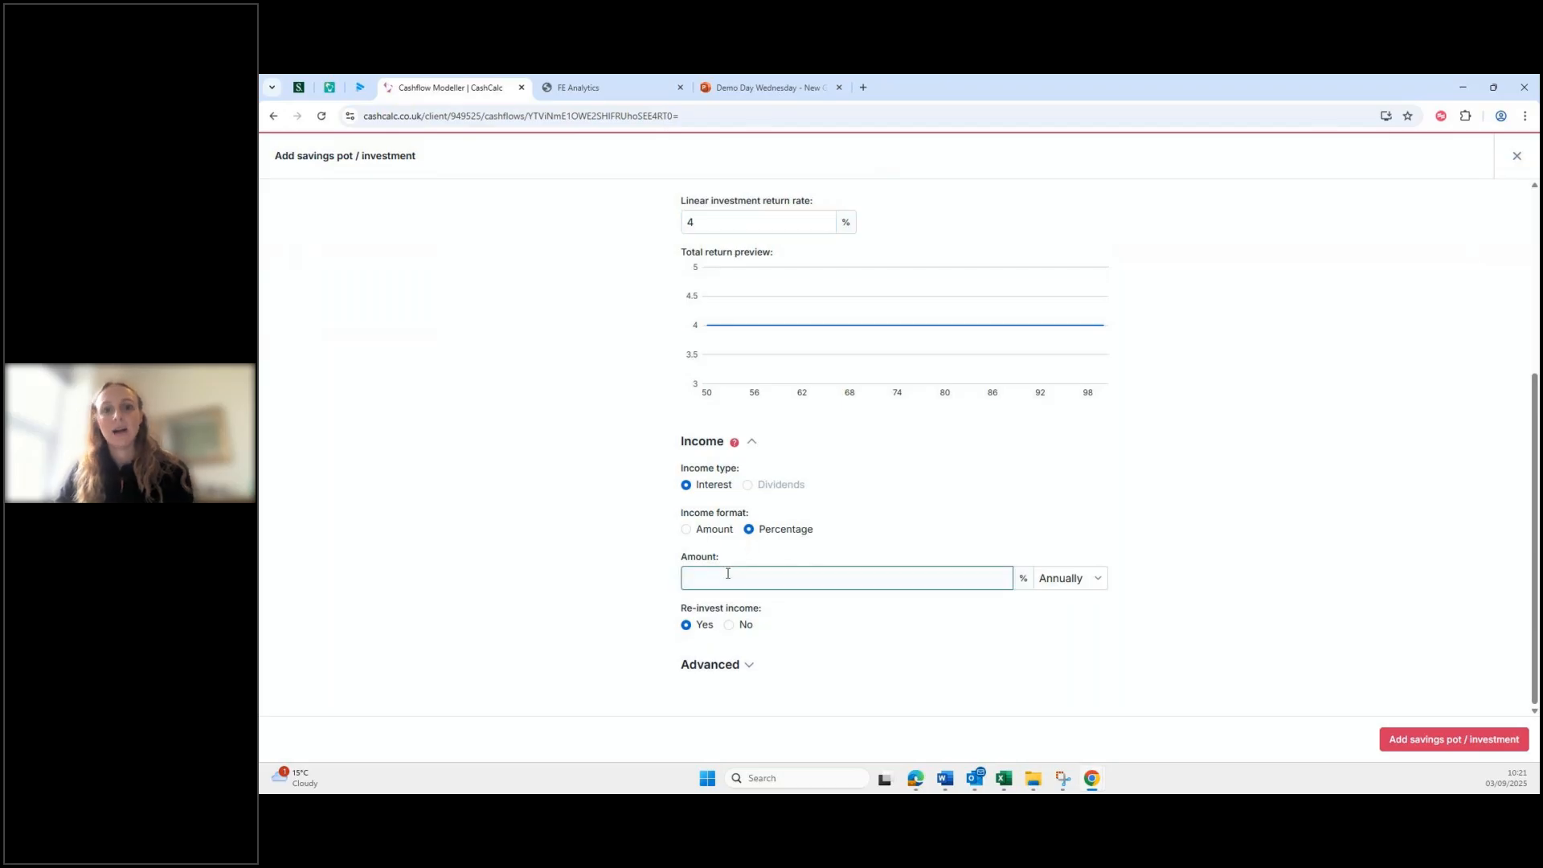
text(4)
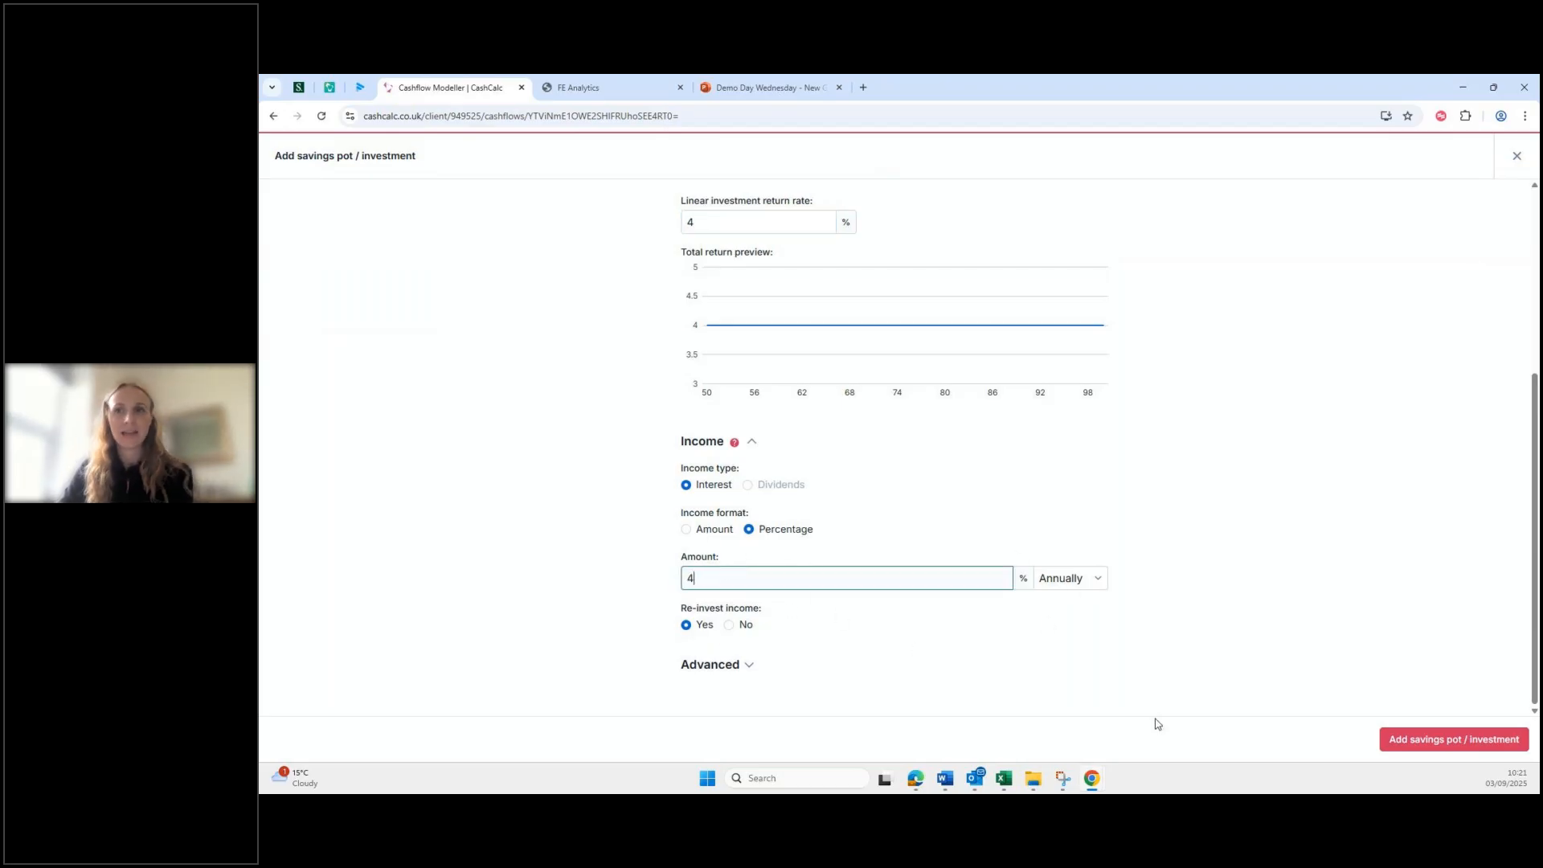
click(1445, 745)
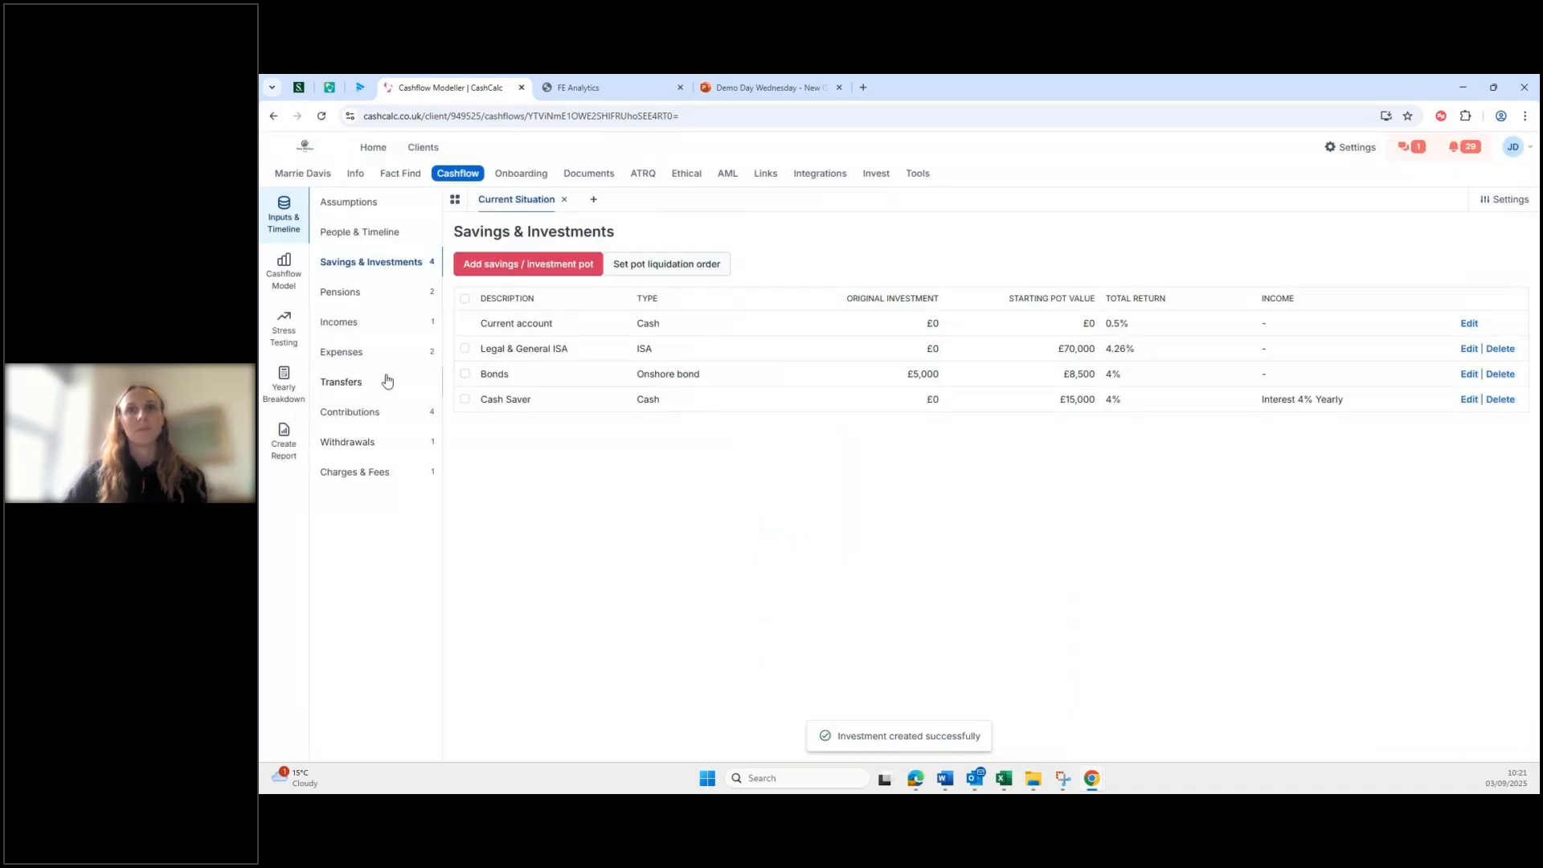
Step: Check the Cash Saver 4% yearly interest in the contributions list and the 2026 money-in breakdown
click(363, 415)
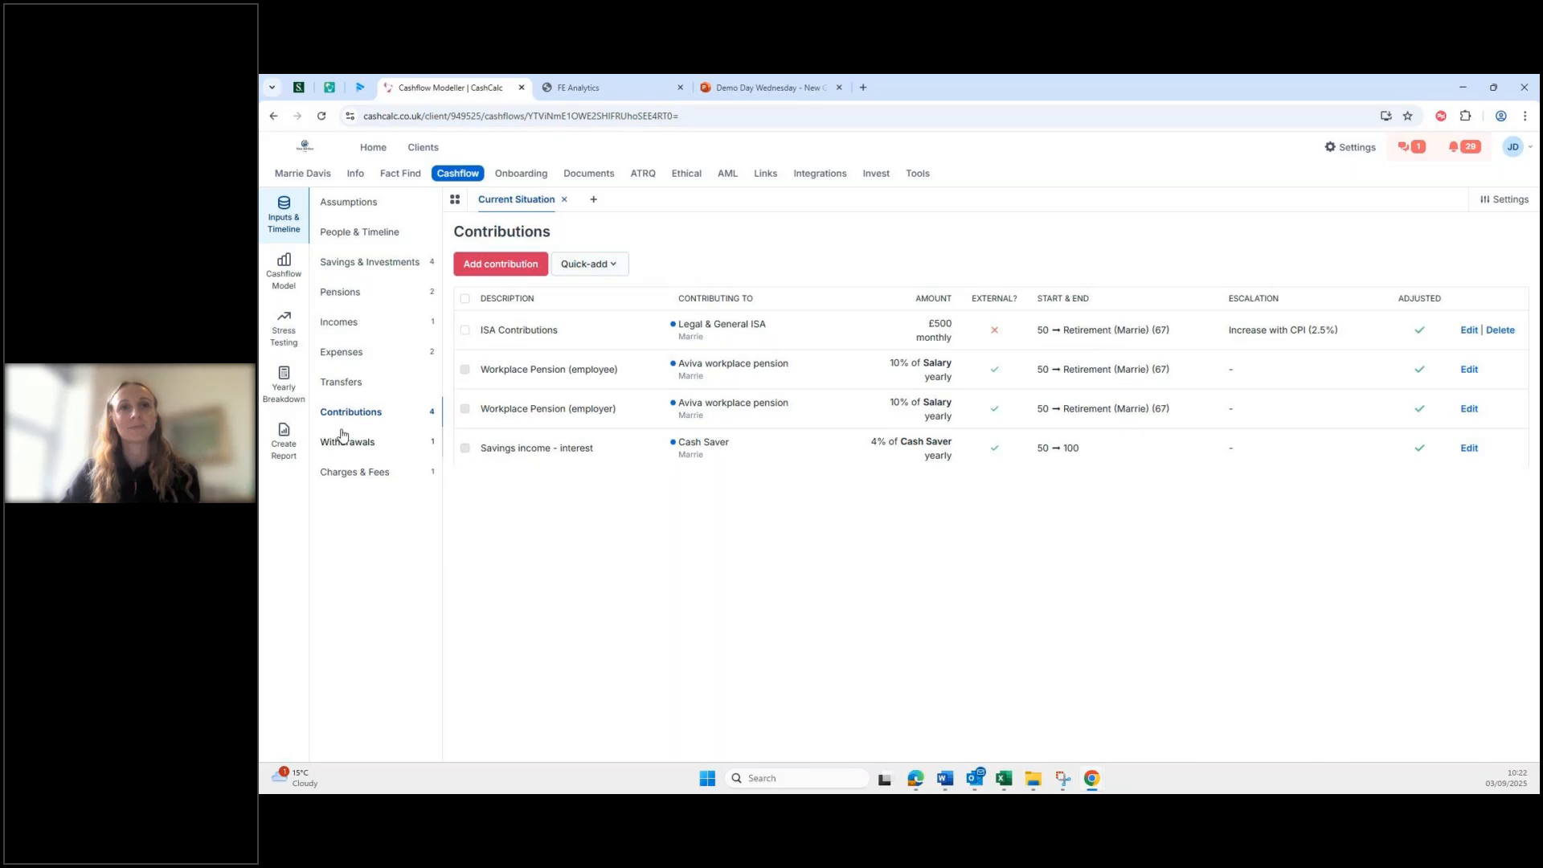
click(288, 395)
click(434, 480)
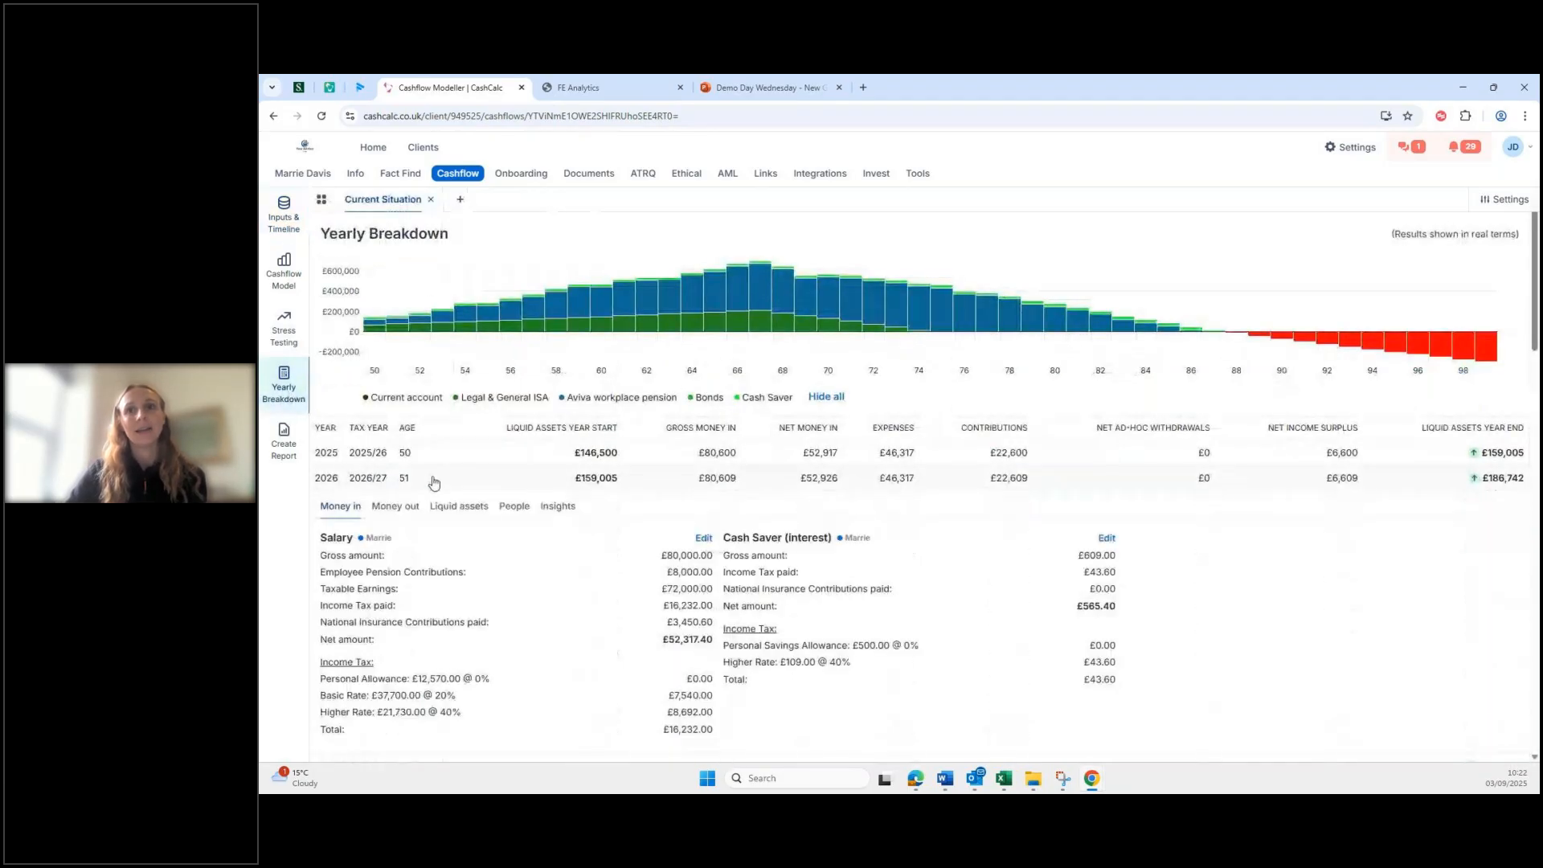
scroll(606, 547, down, 1)
scroll(606, 548, down, 1)
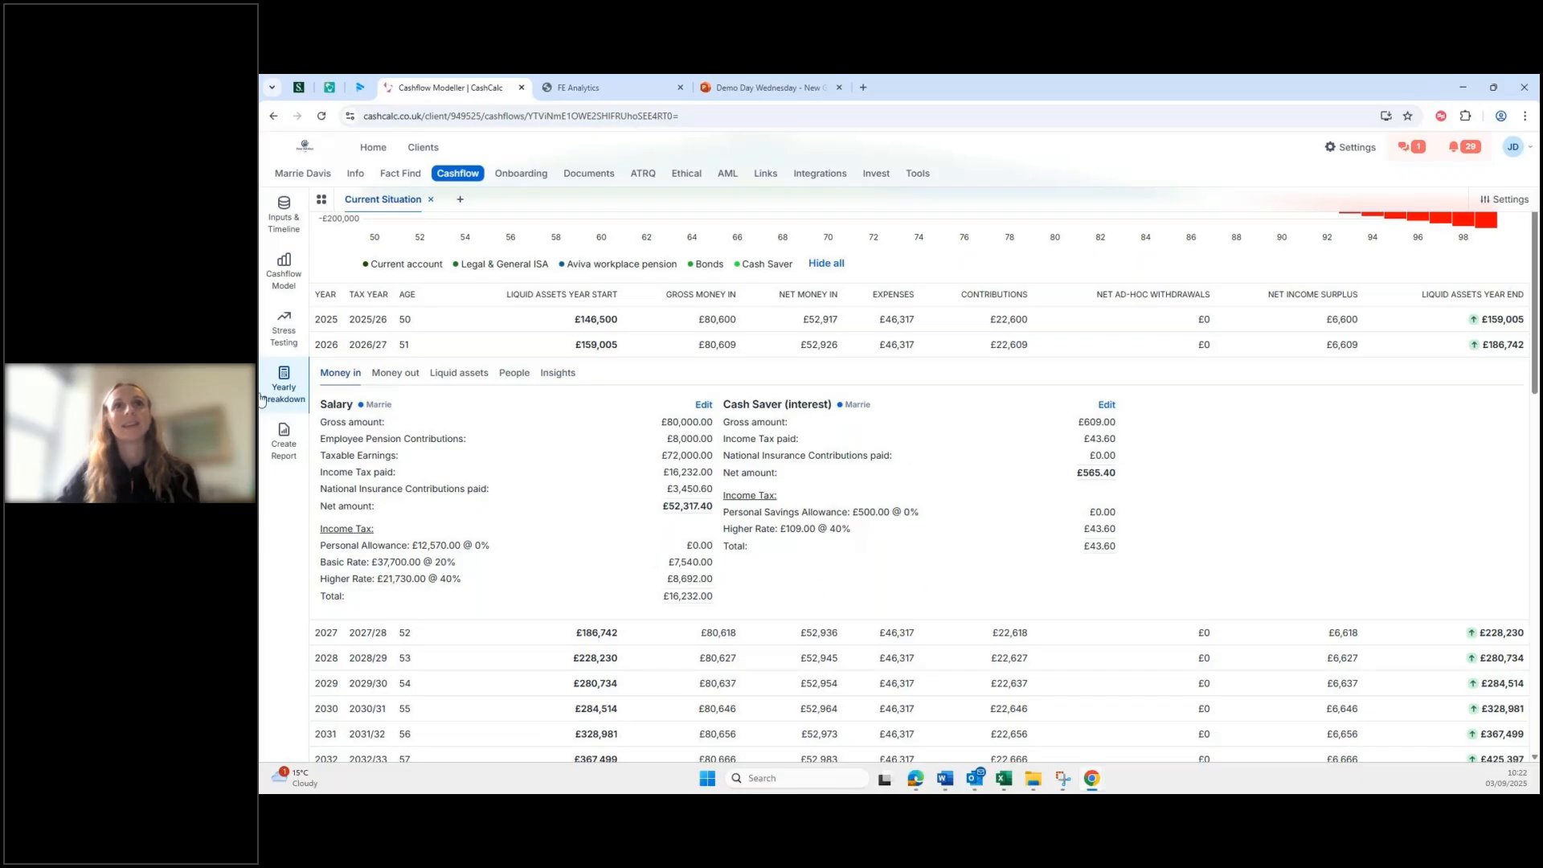
click(279, 212)
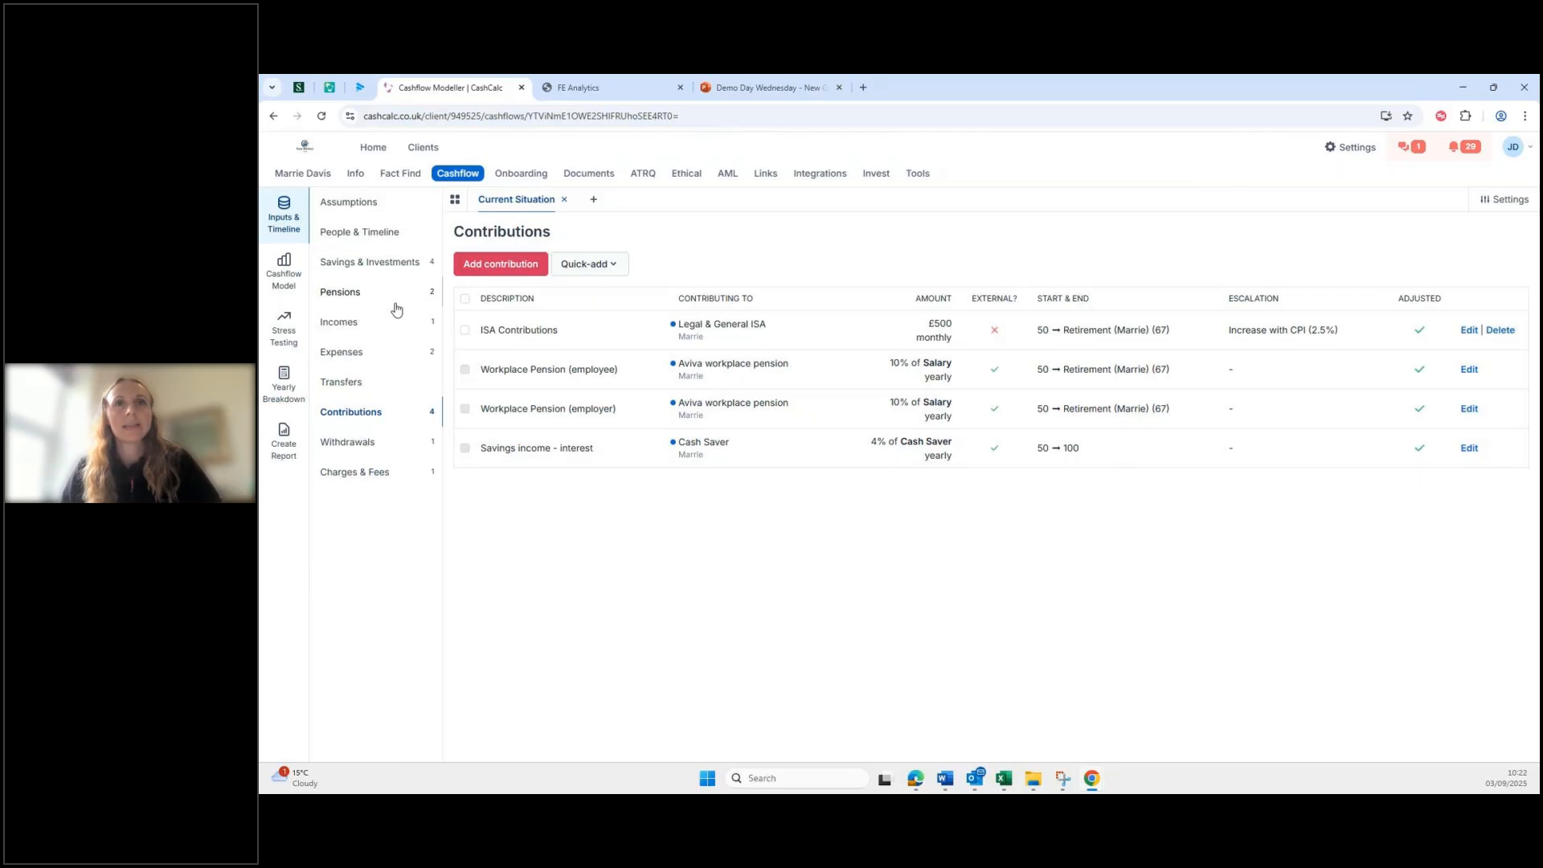
Step: Place an event named 'Downsizing' at age 52 on Marrie's timeline
click(386, 236)
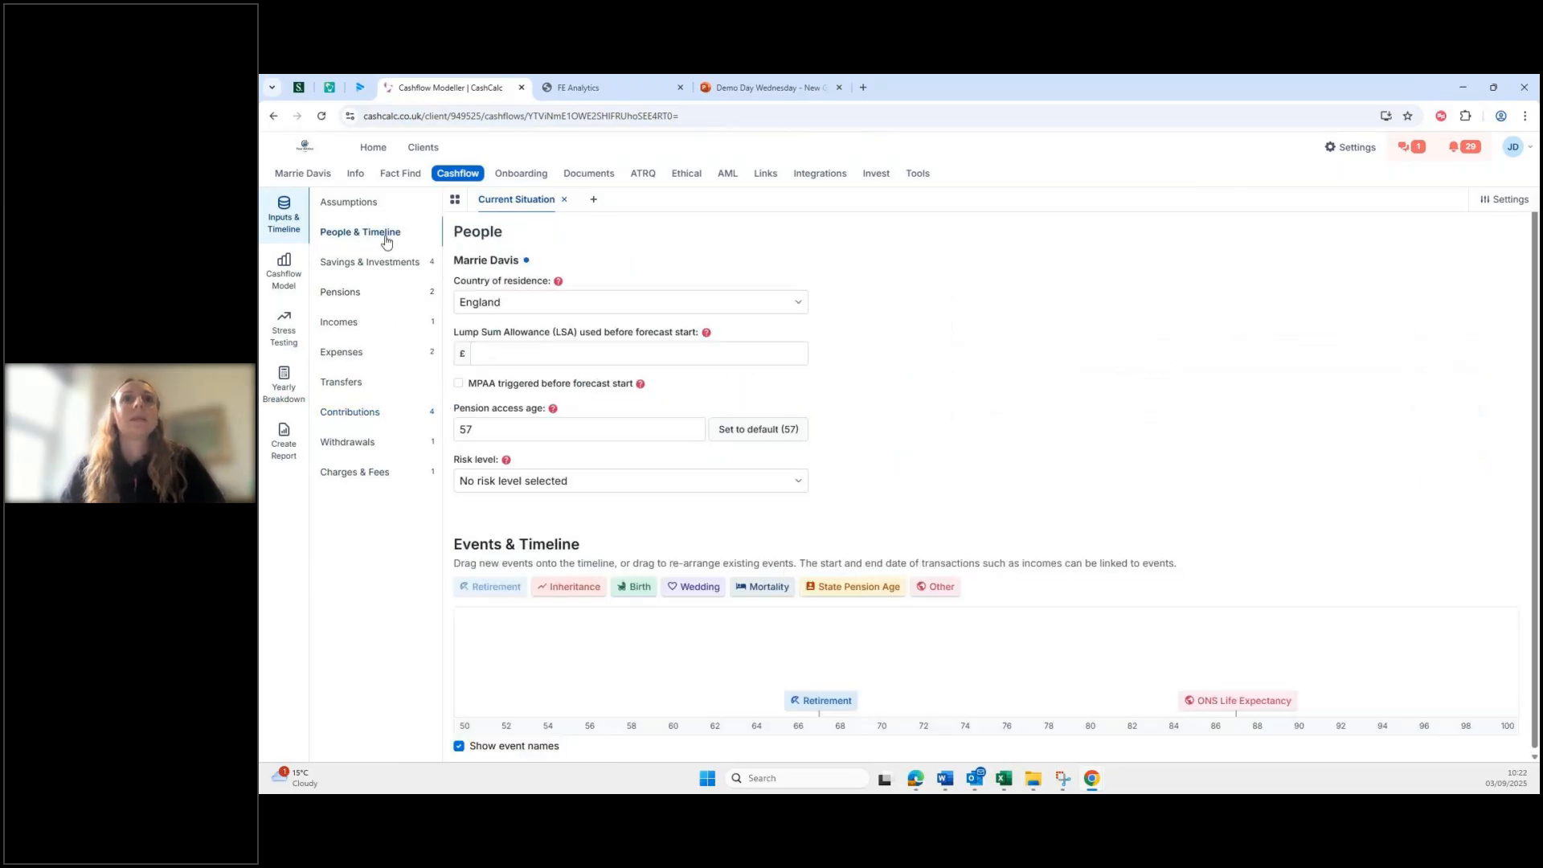
drag(937, 586, 514, 667)
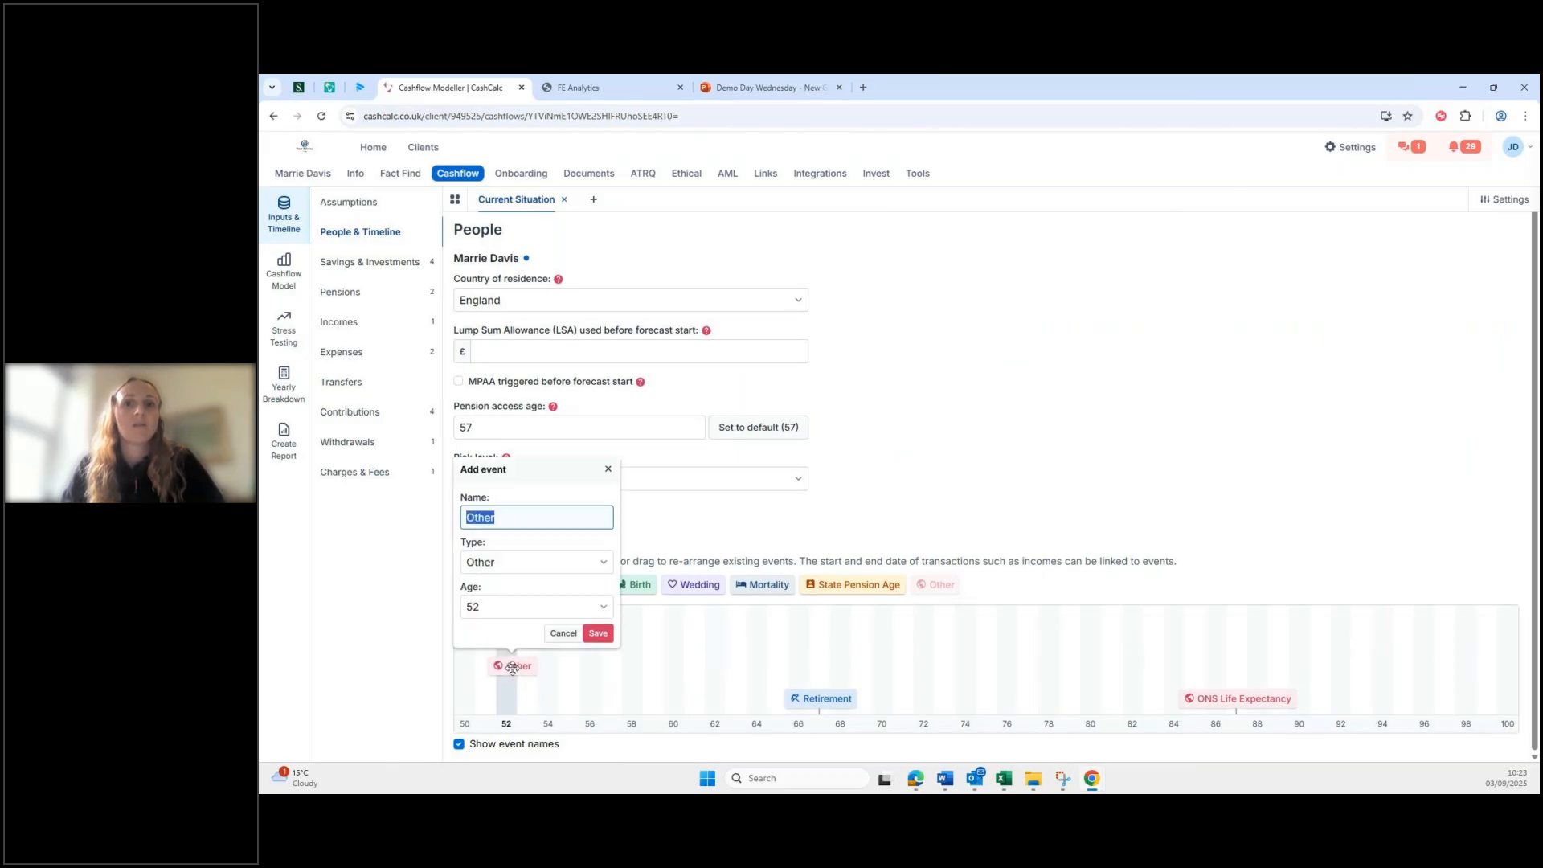
text(Dow)
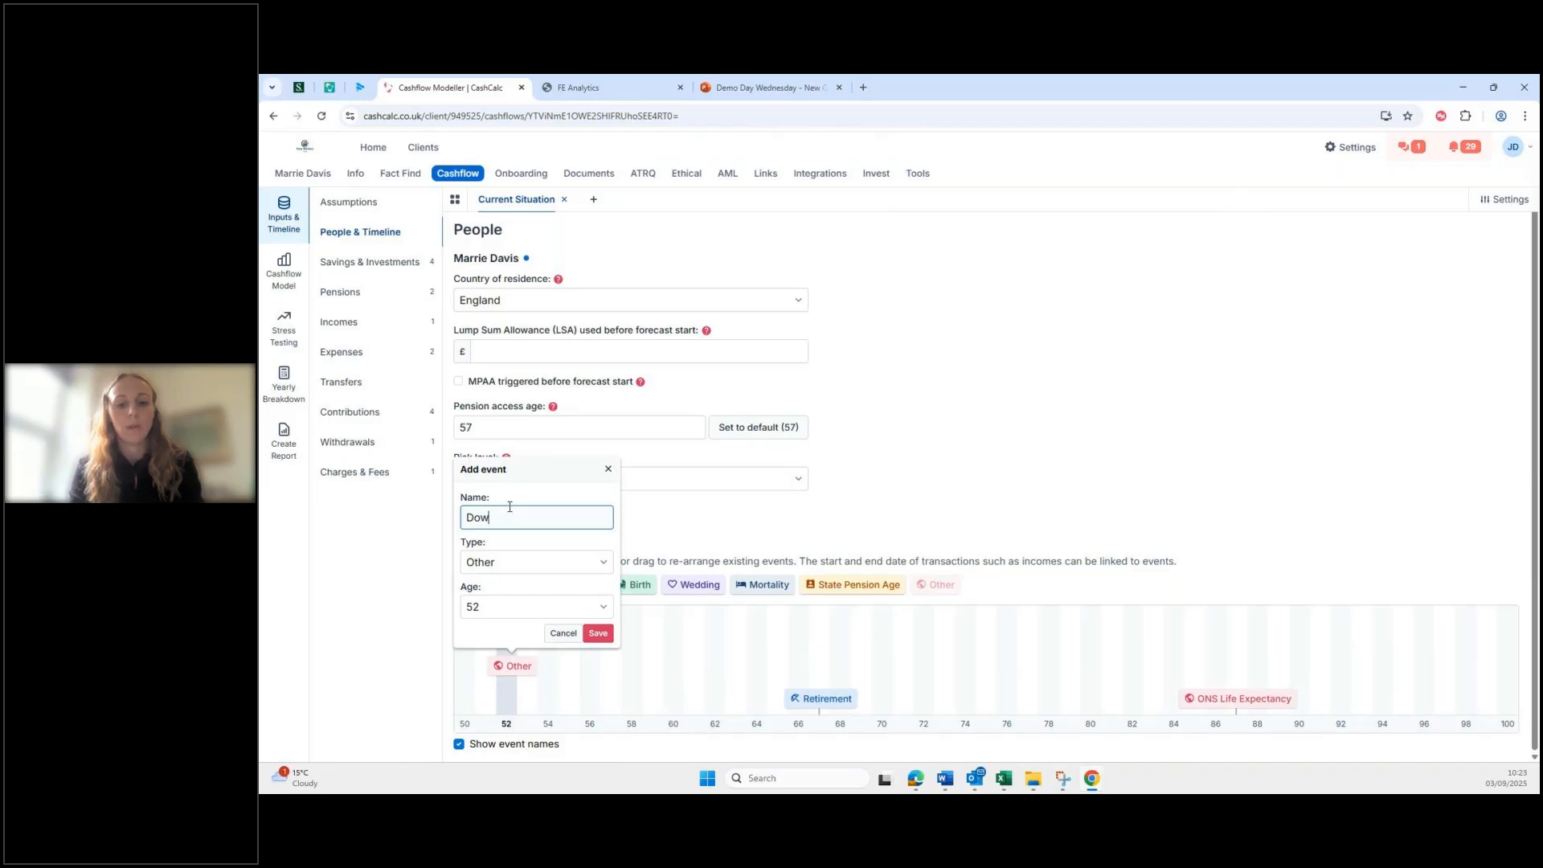
text(nsizing)
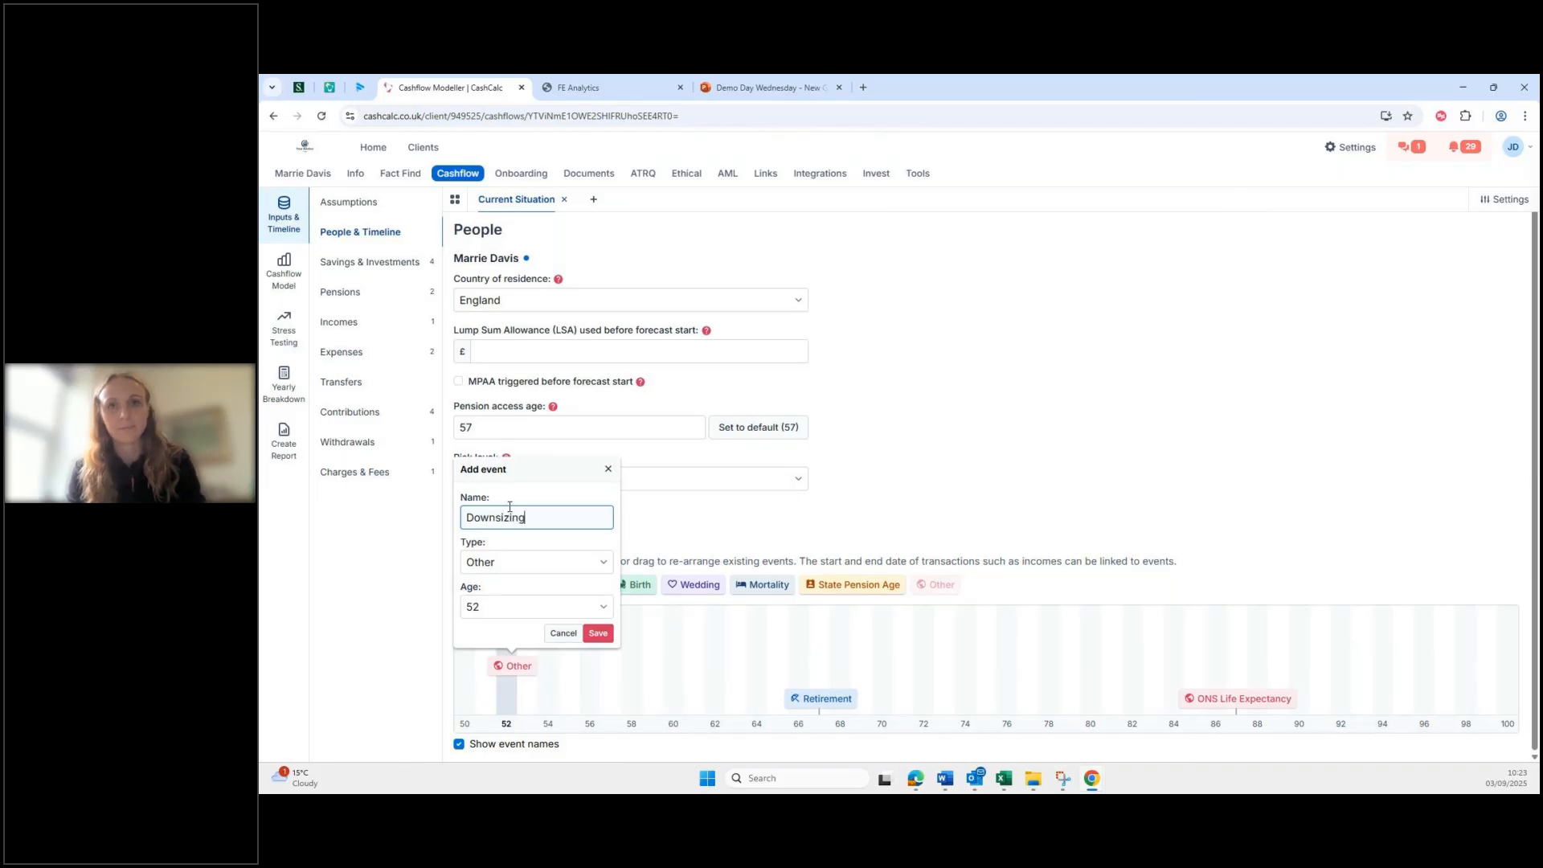
click(600, 634)
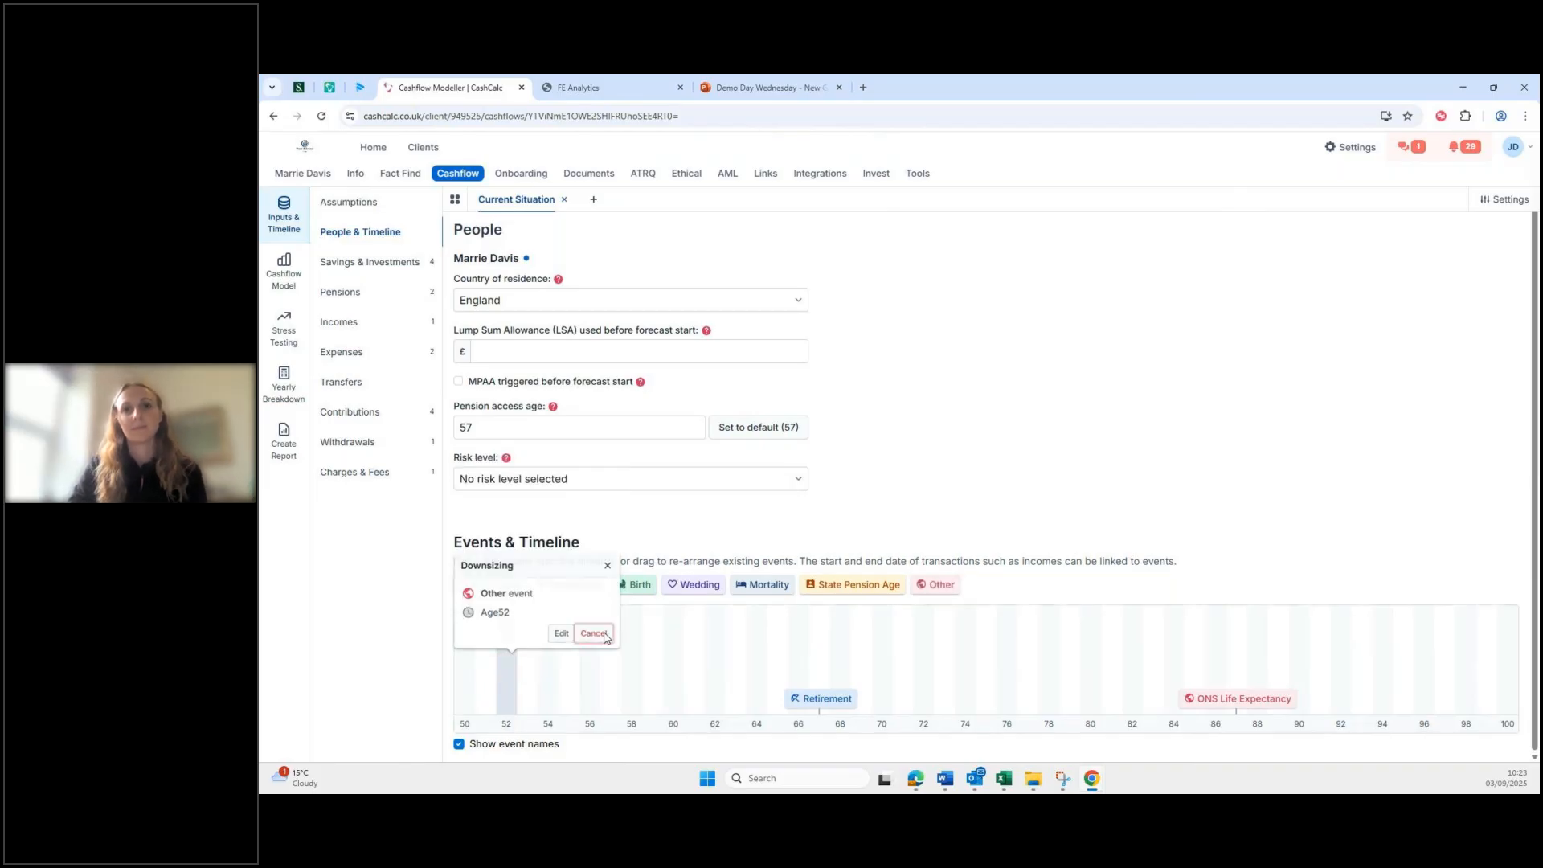
click(595, 634)
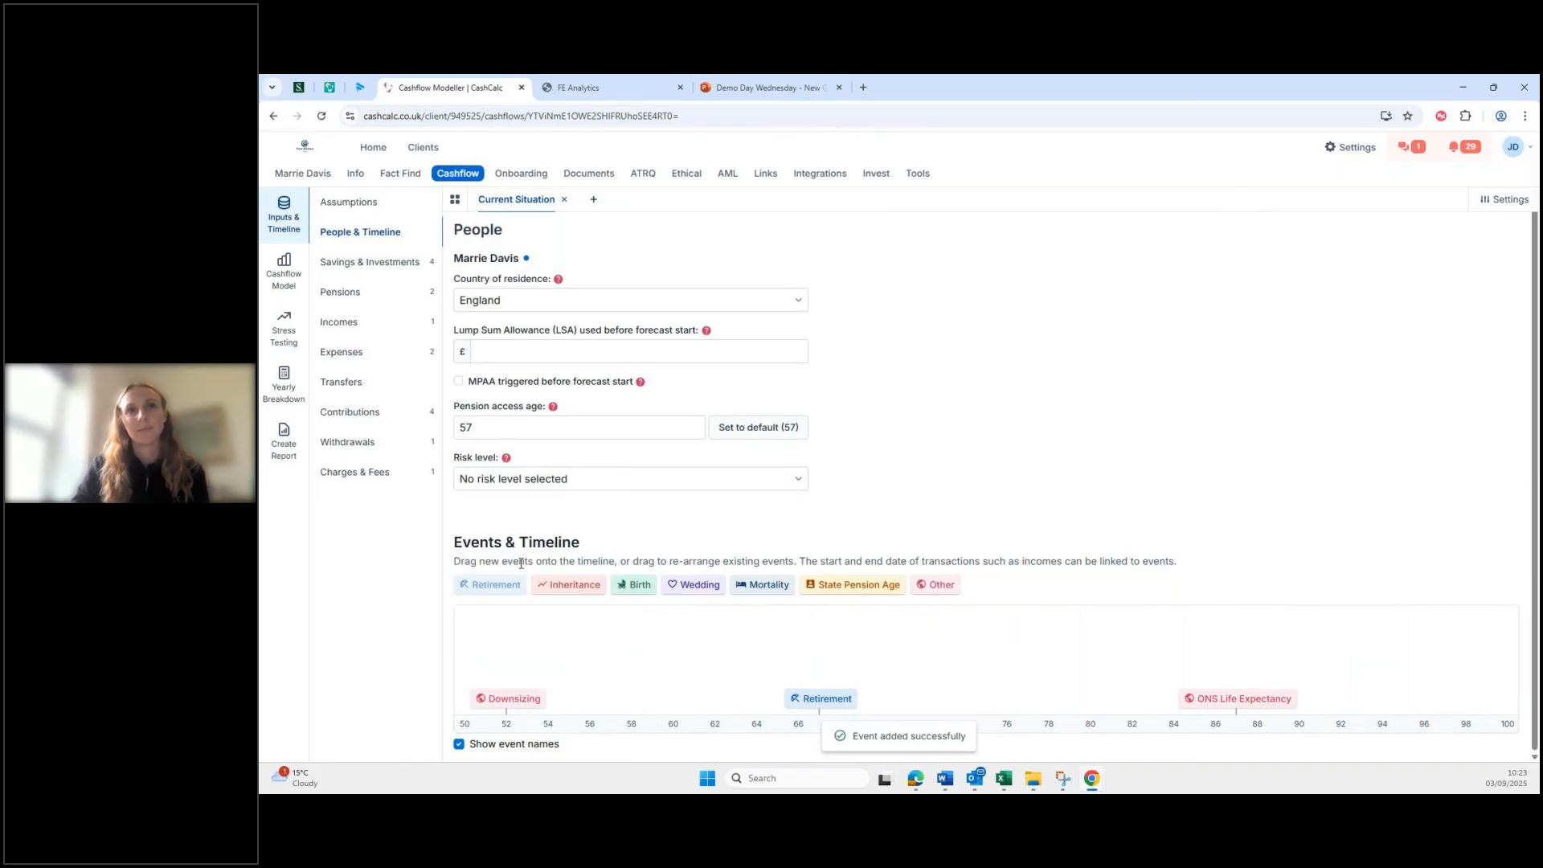
click(388, 269)
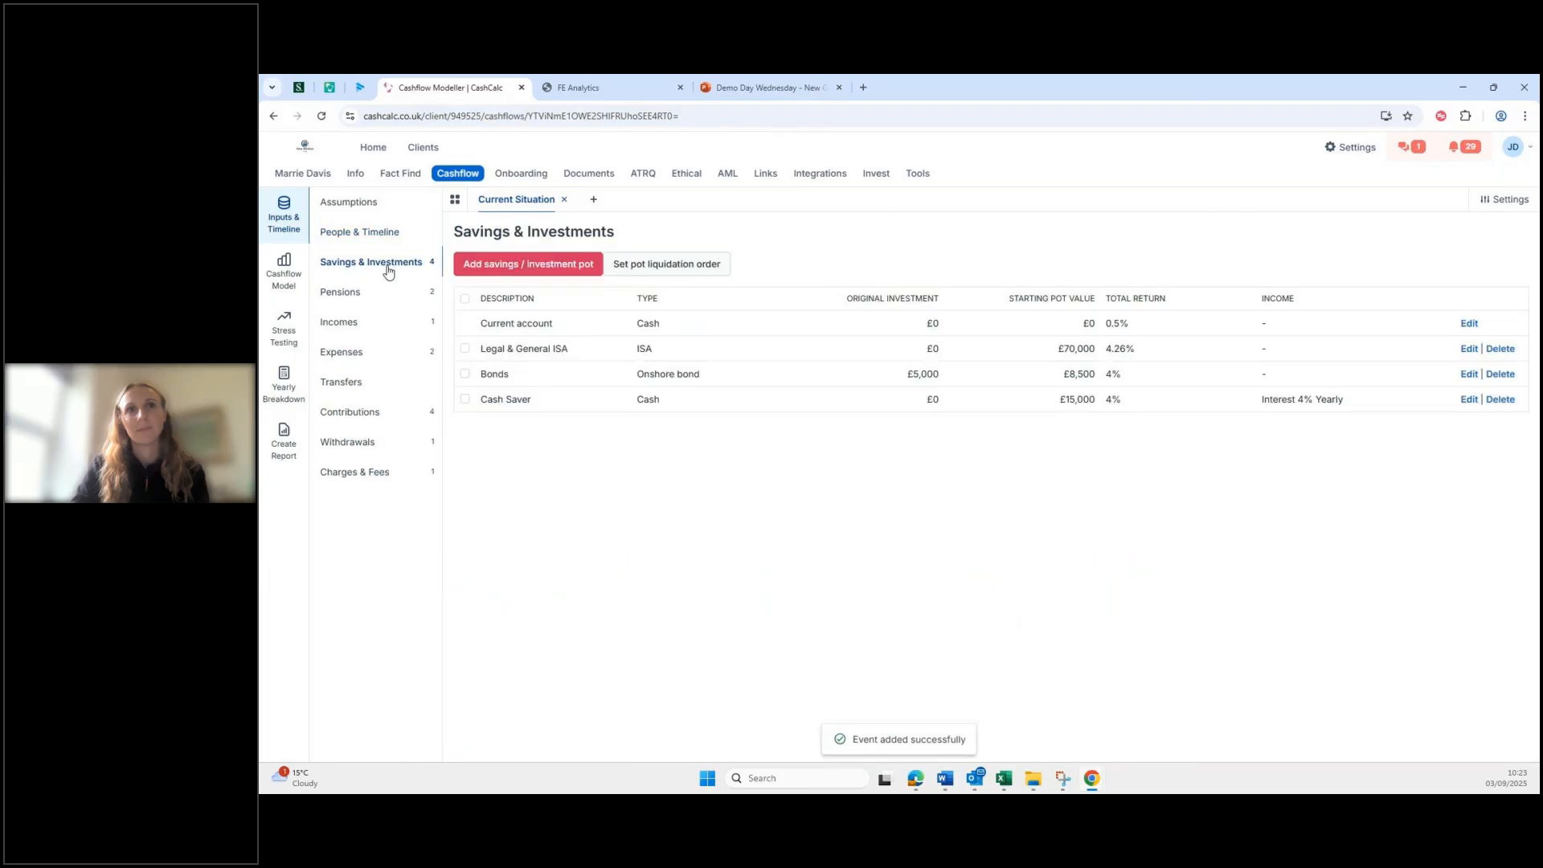
Step: Add a GIA pot 'GIA (proceeds from house sale)' with £0 original and current values on a template return
click(528, 267)
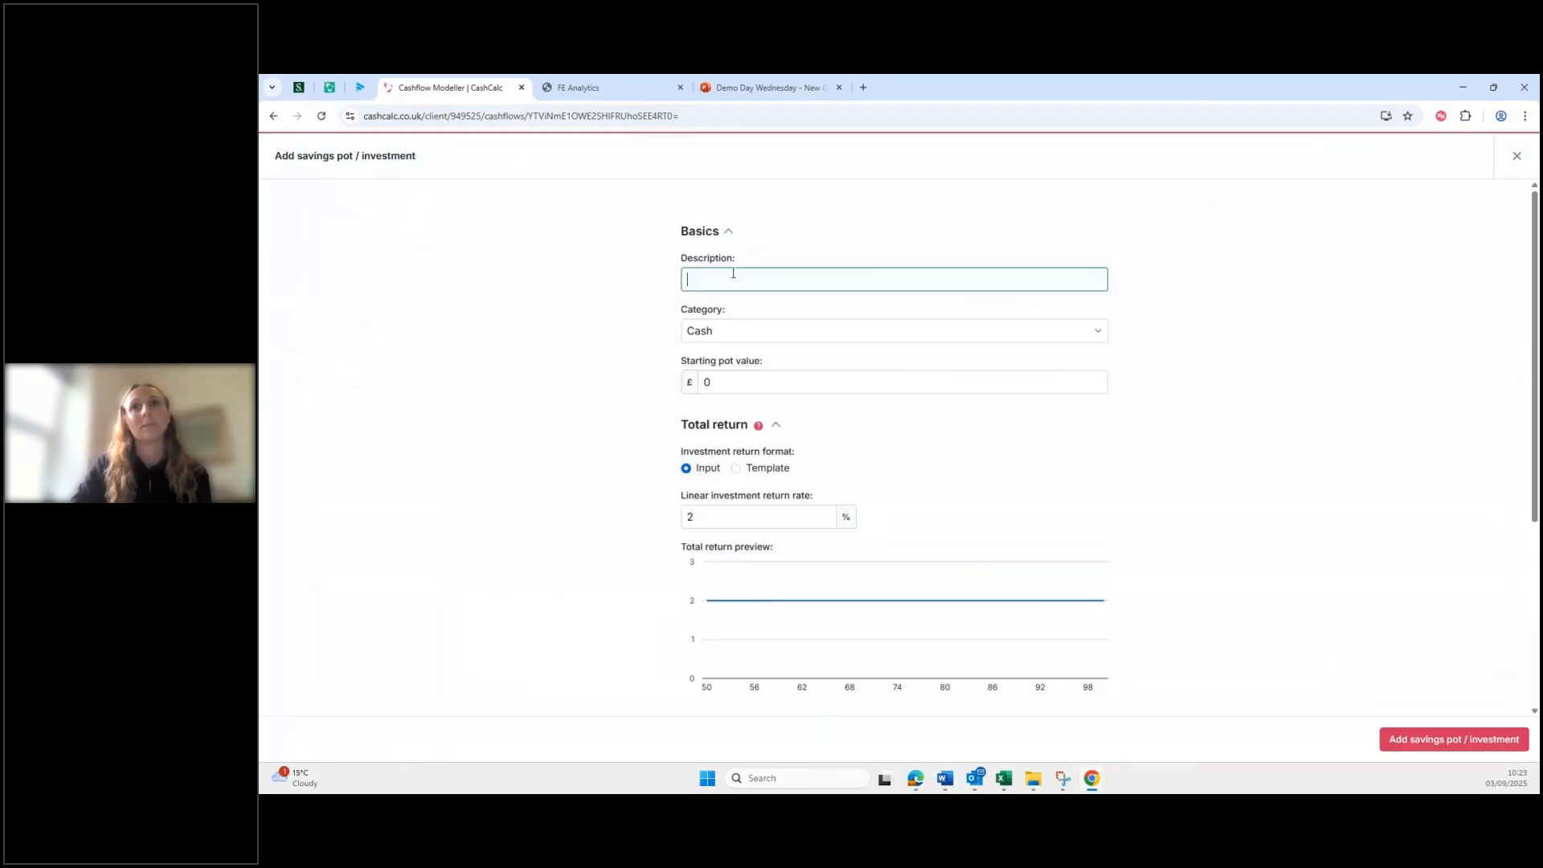
text(GlA (proceeds )
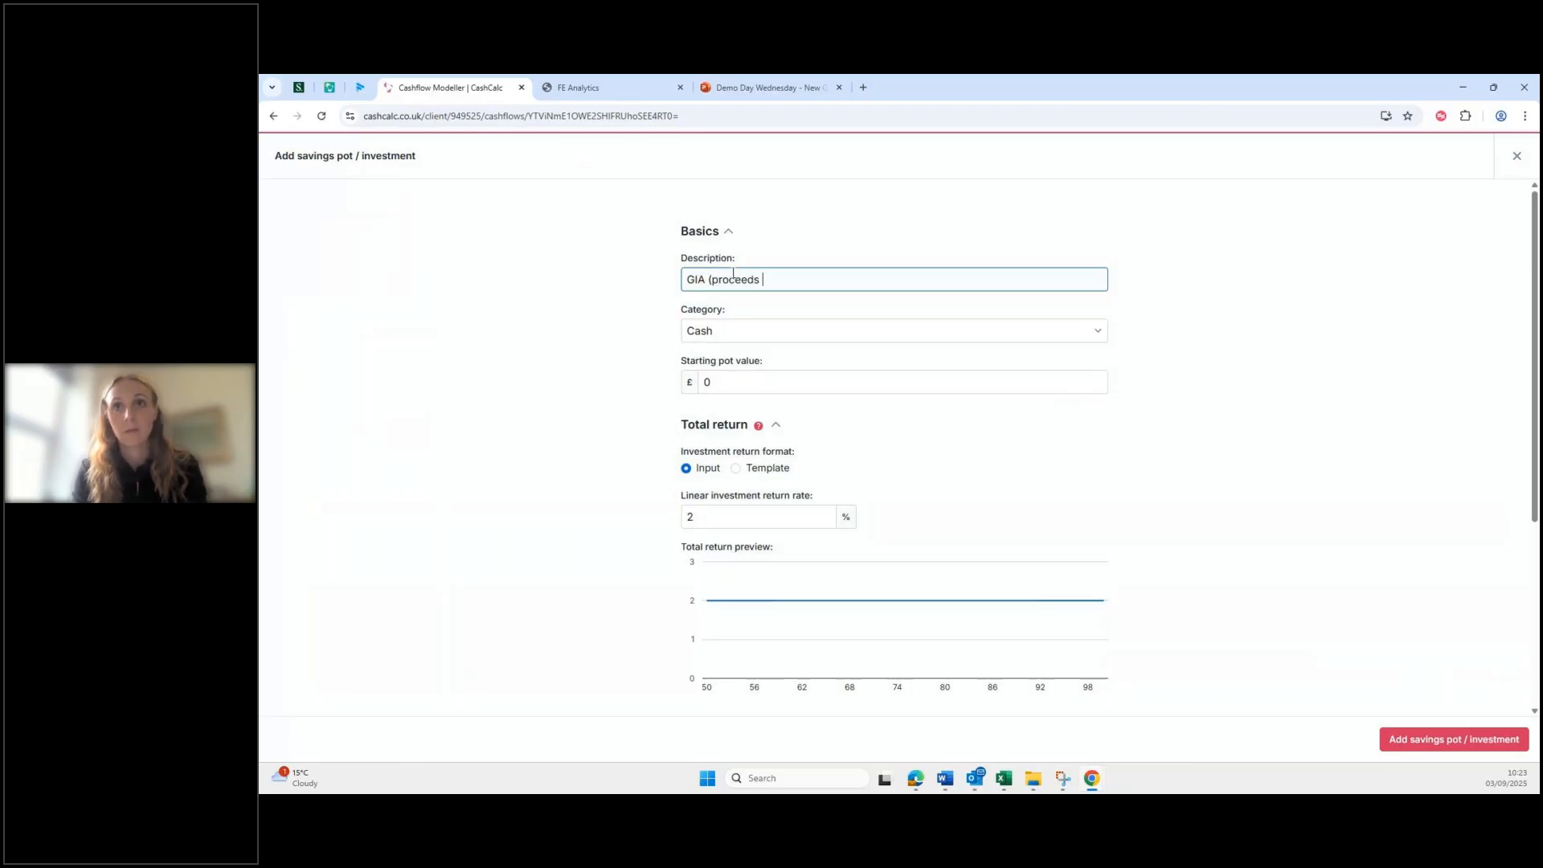
text(from house sale))
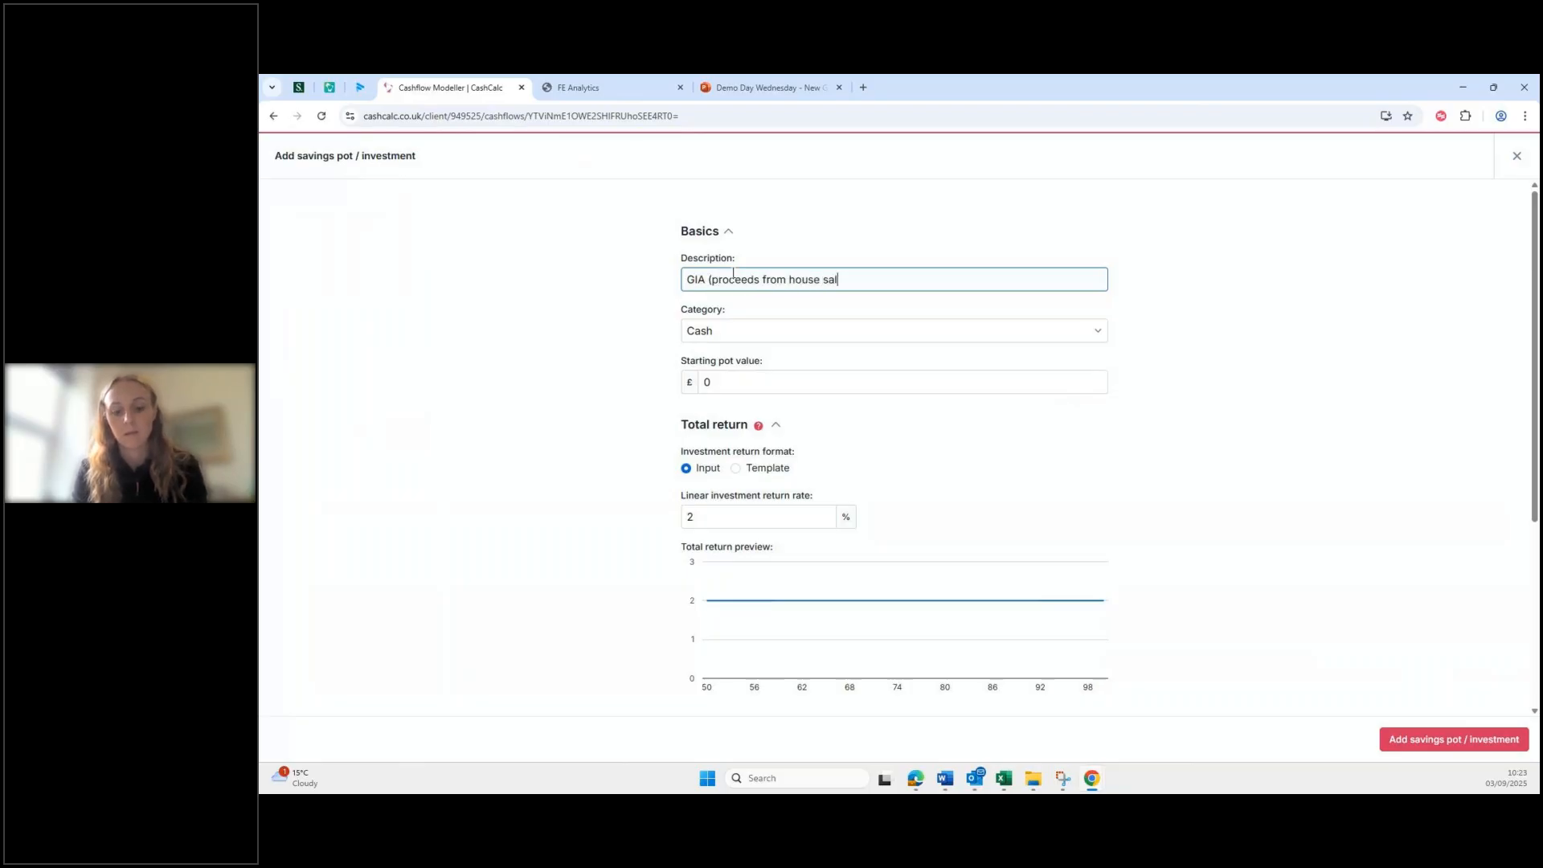
click(823, 333)
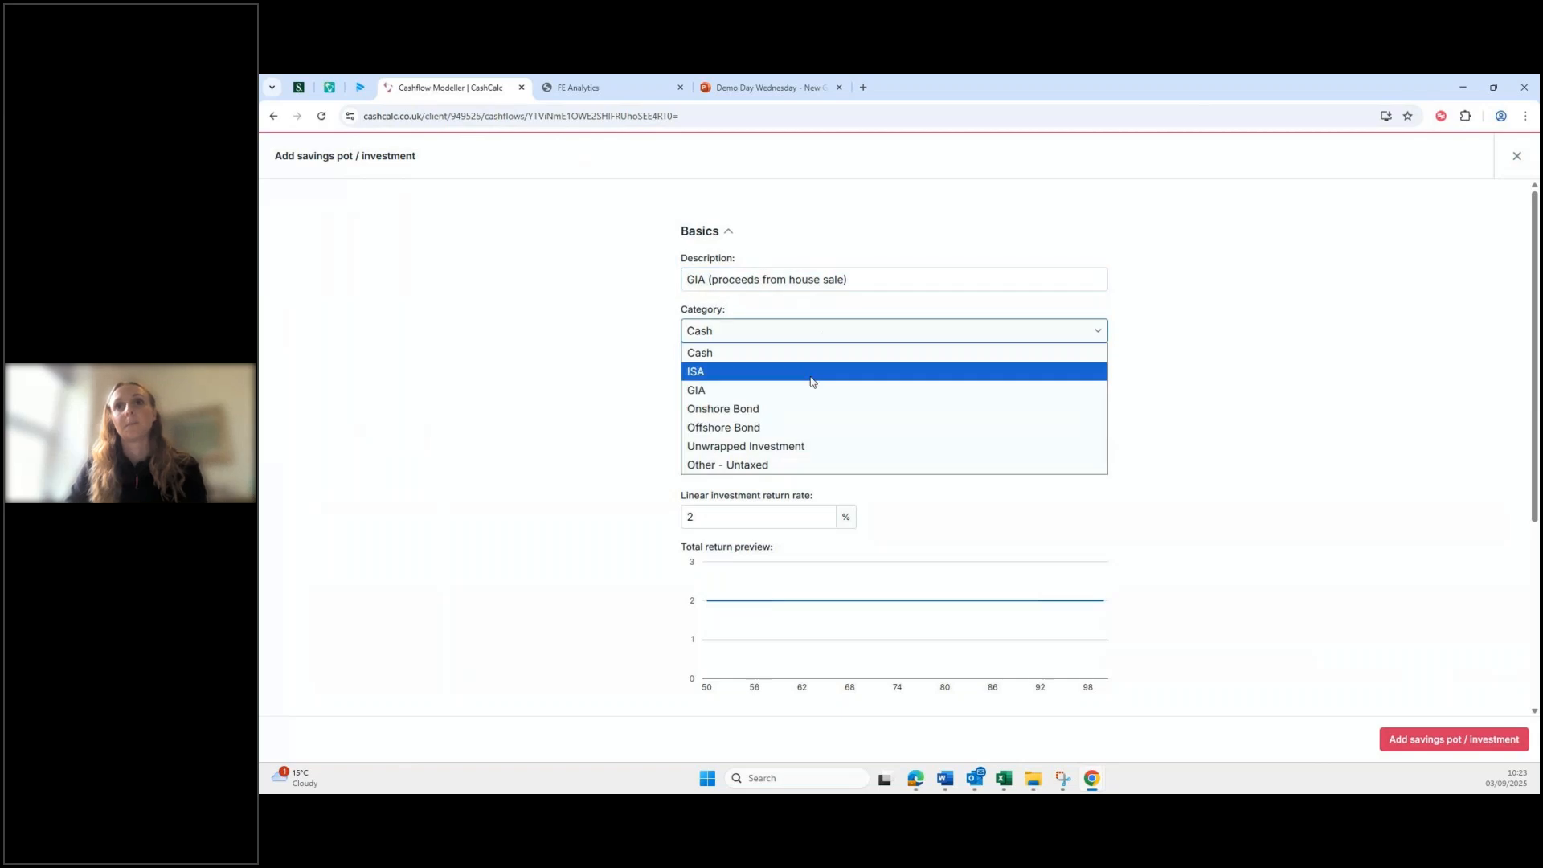
click(830, 367)
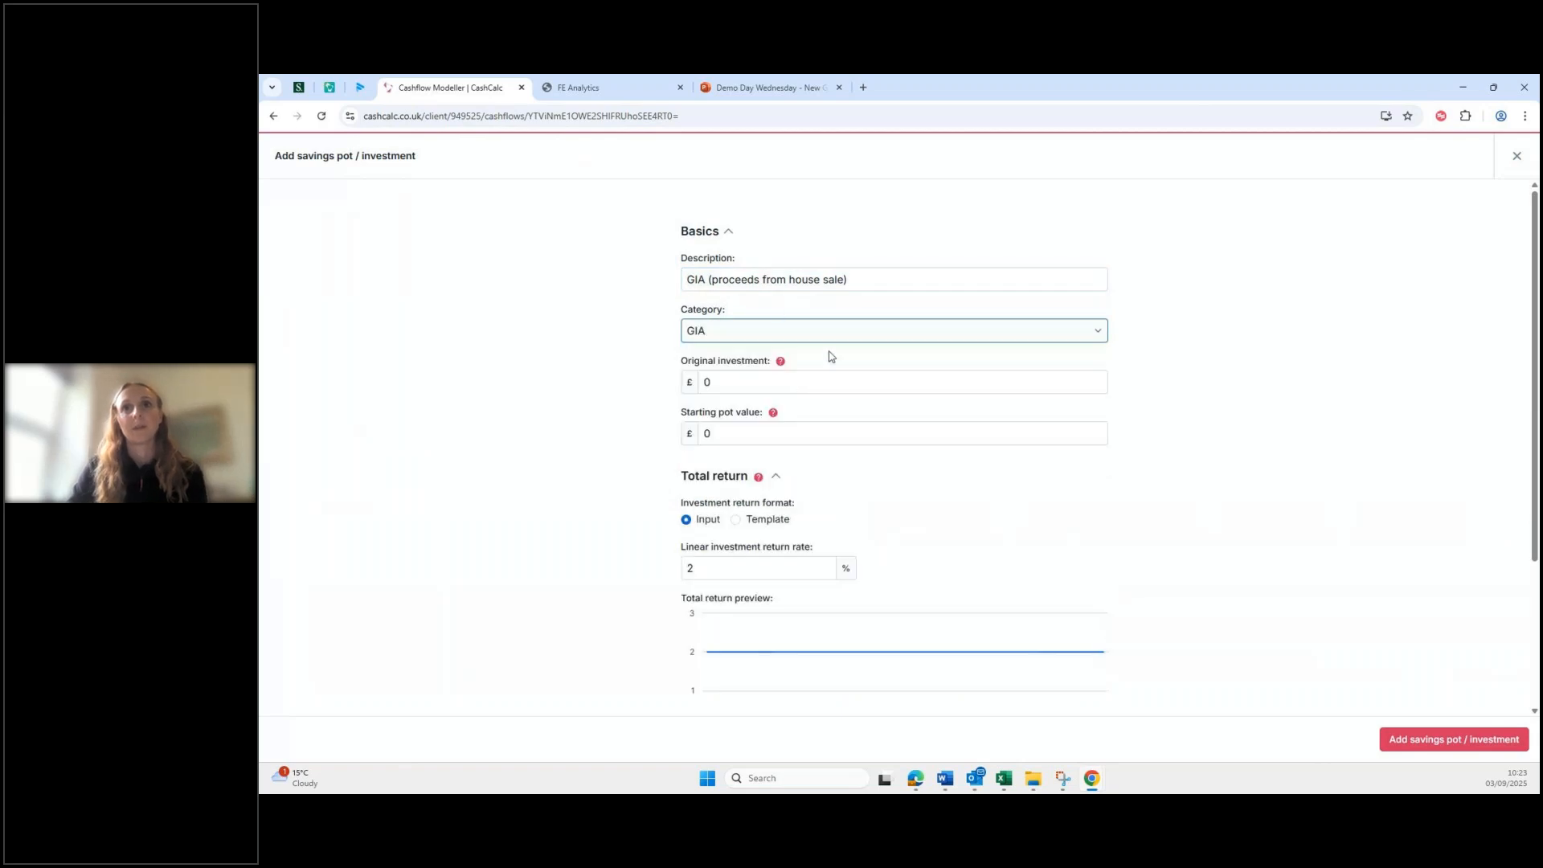
click(756, 379)
text(0)
click(813, 430)
text(0)
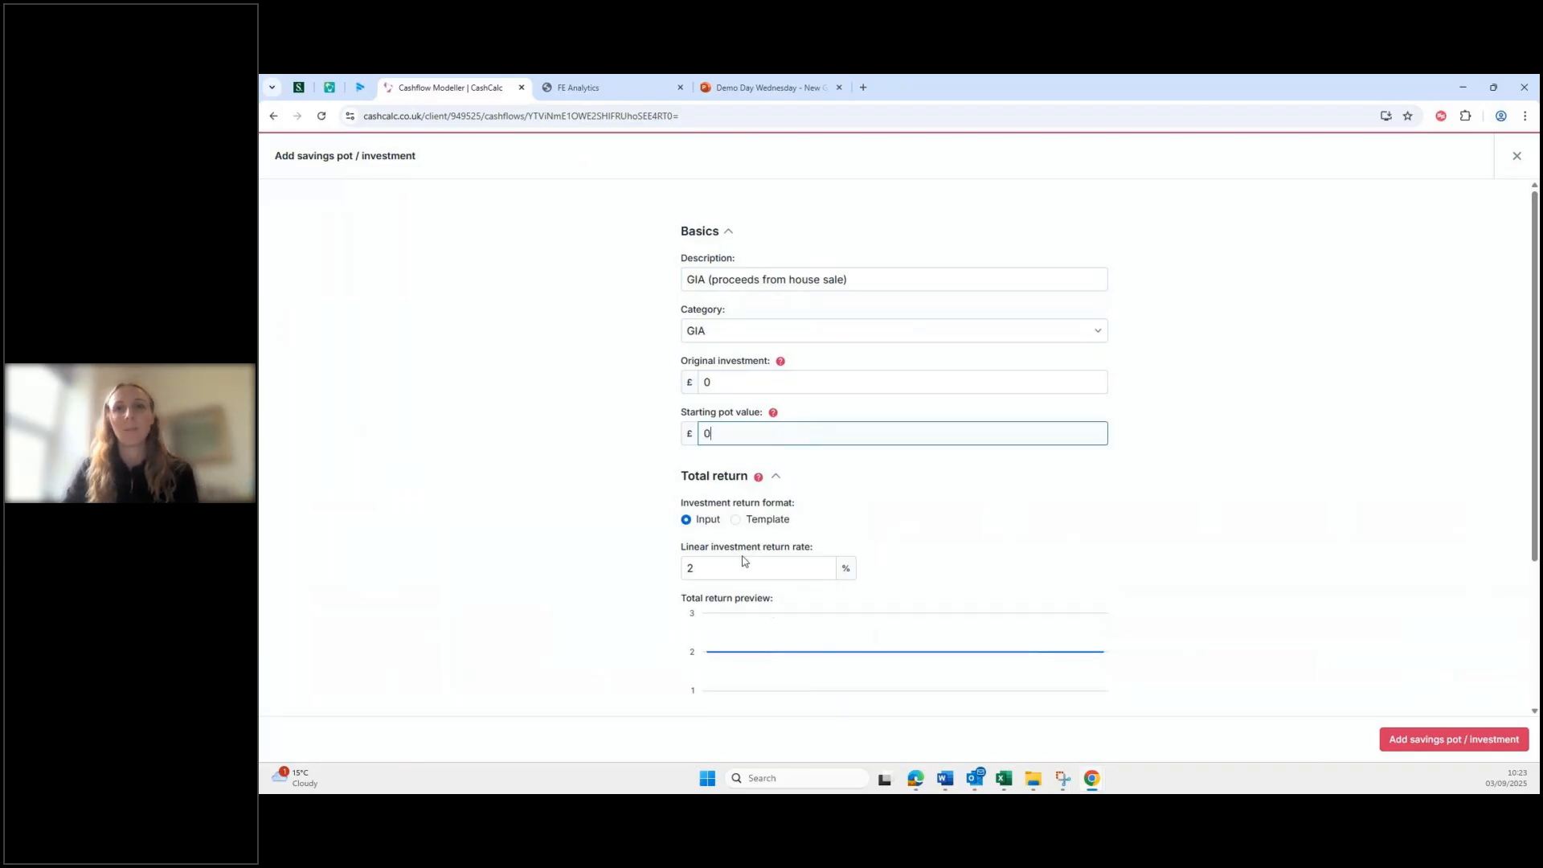
click(736, 520)
scroll(860, 568, down, 2)
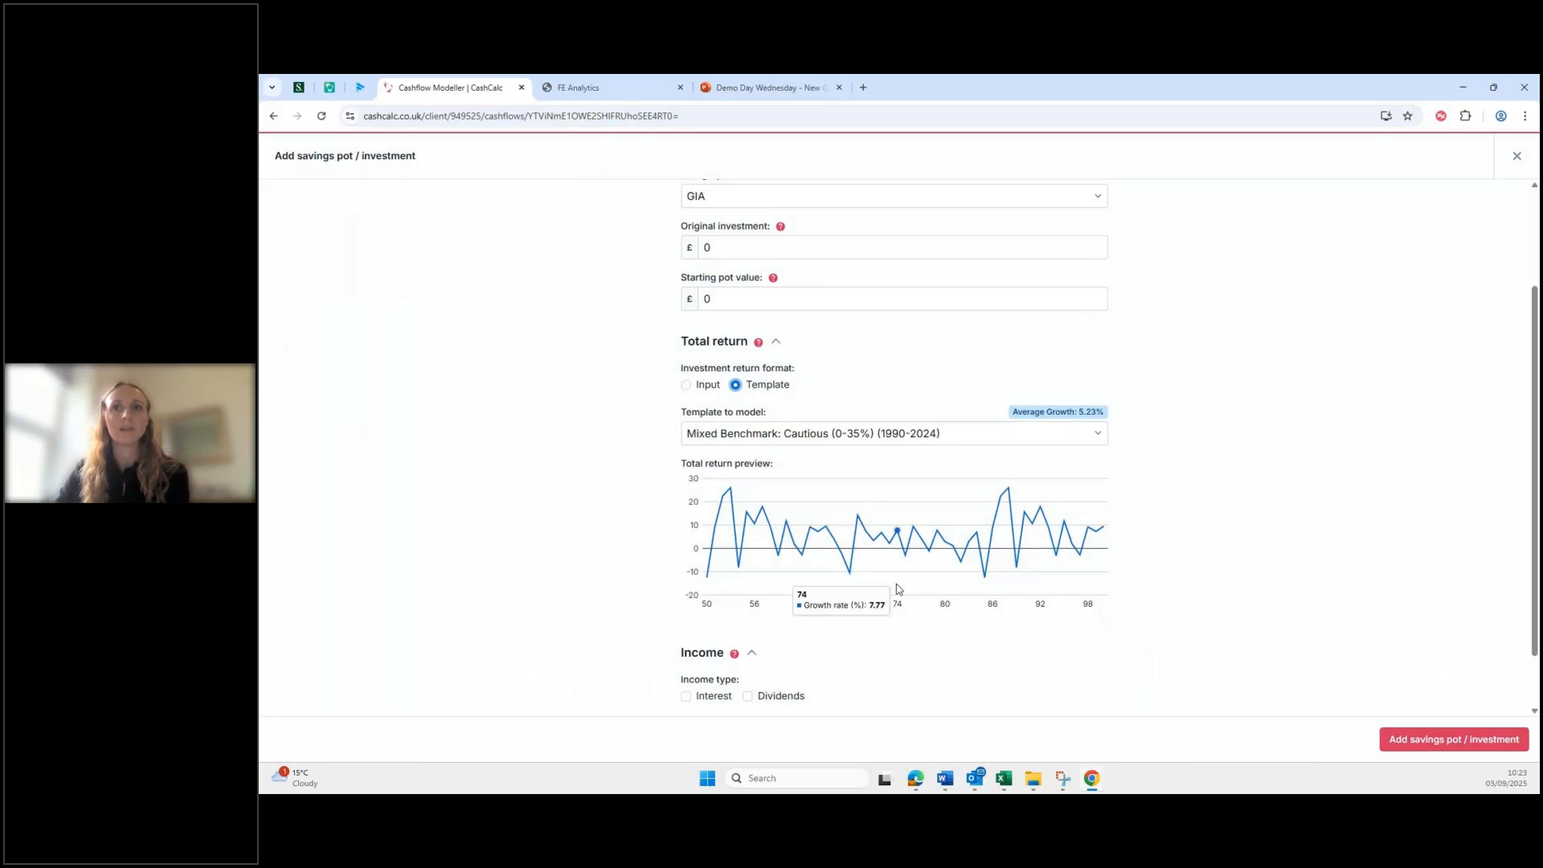
scroll(896, 595, down, 1)
click(1443, 739)
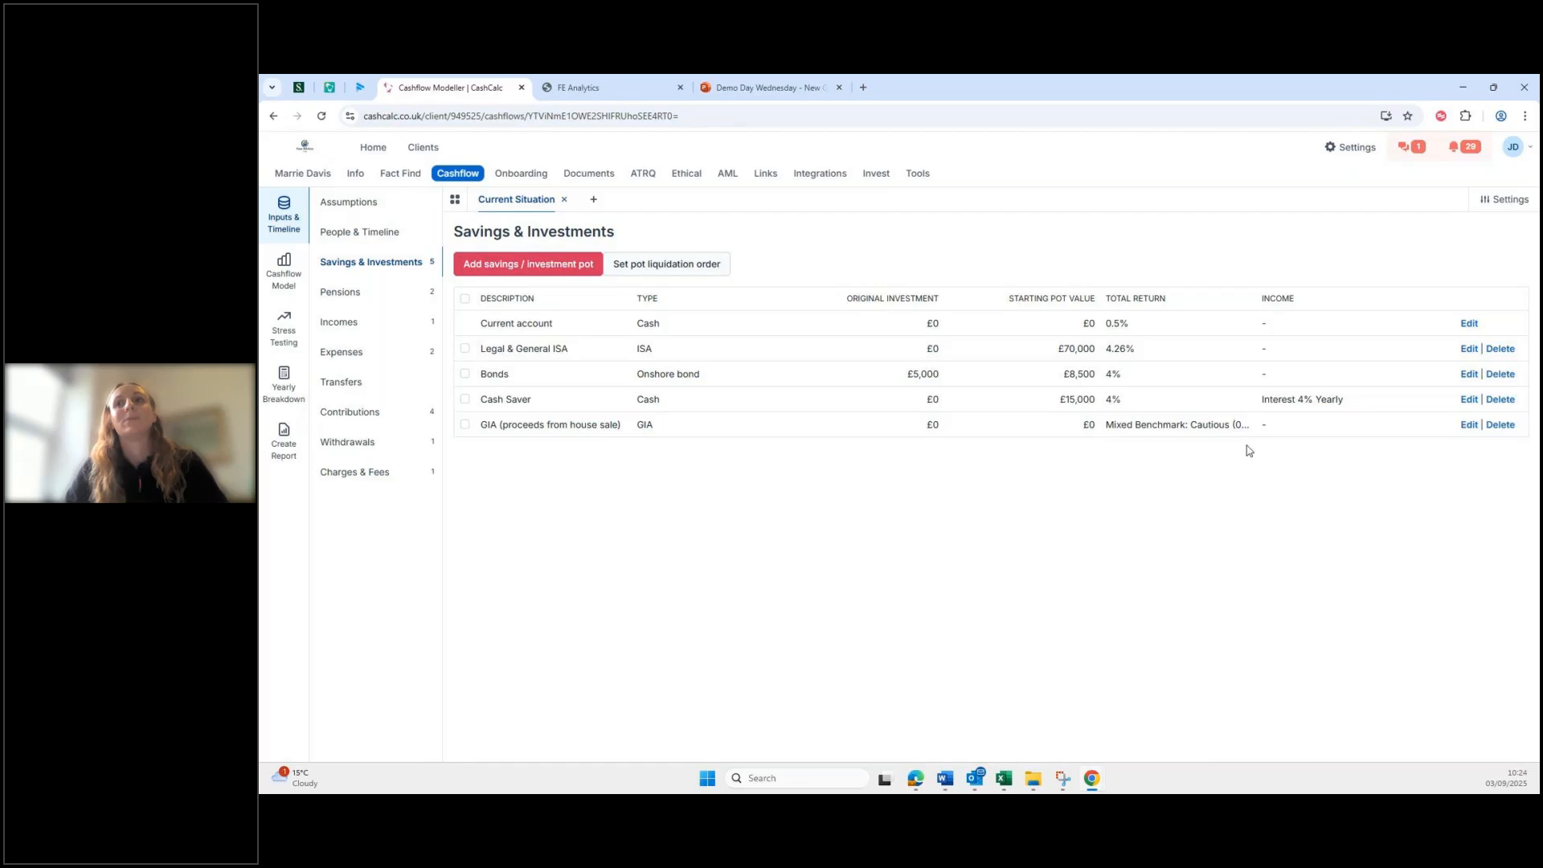
Step: Start a new contribution into the house-sale GIA, described 'Proceeds from downsizing'
click(347, 414)
click(502, 266)
click(882, 258)
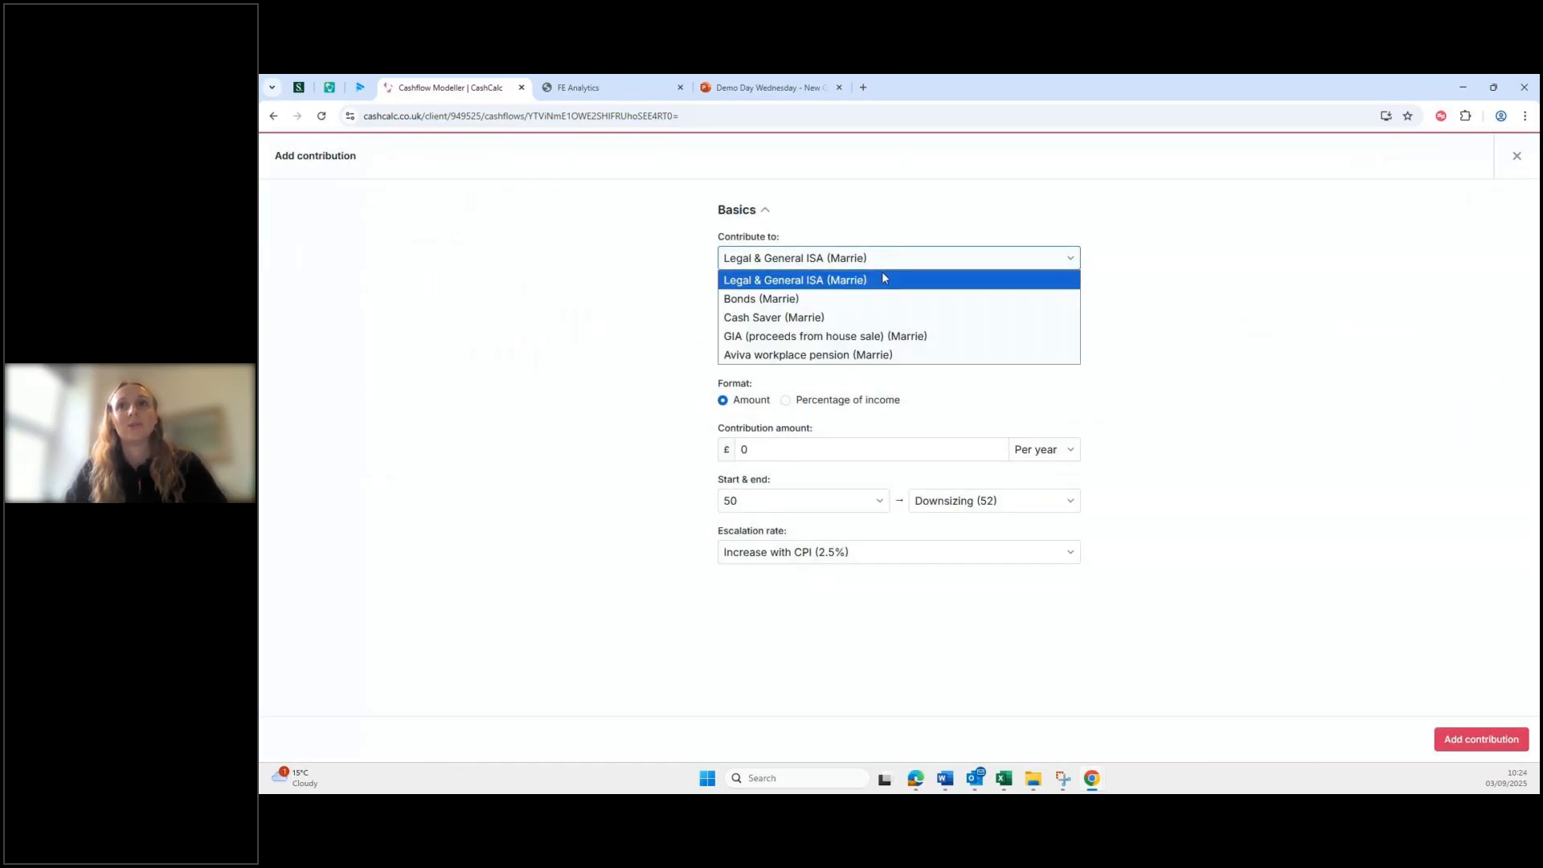
click(866, 334)
click(820, 307)
text(Procceds )
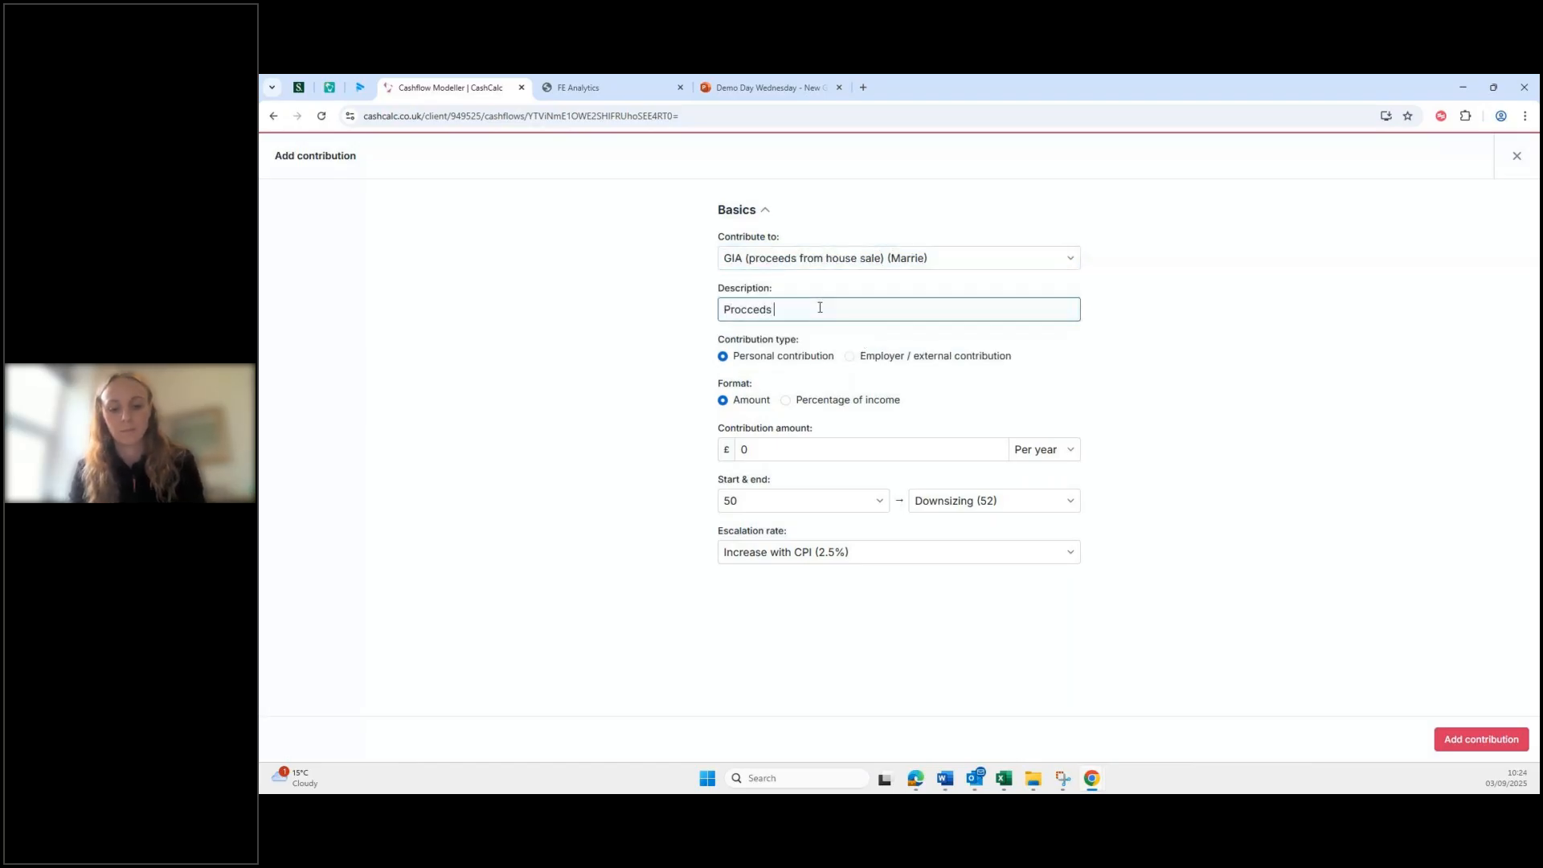
text(from downsizing)
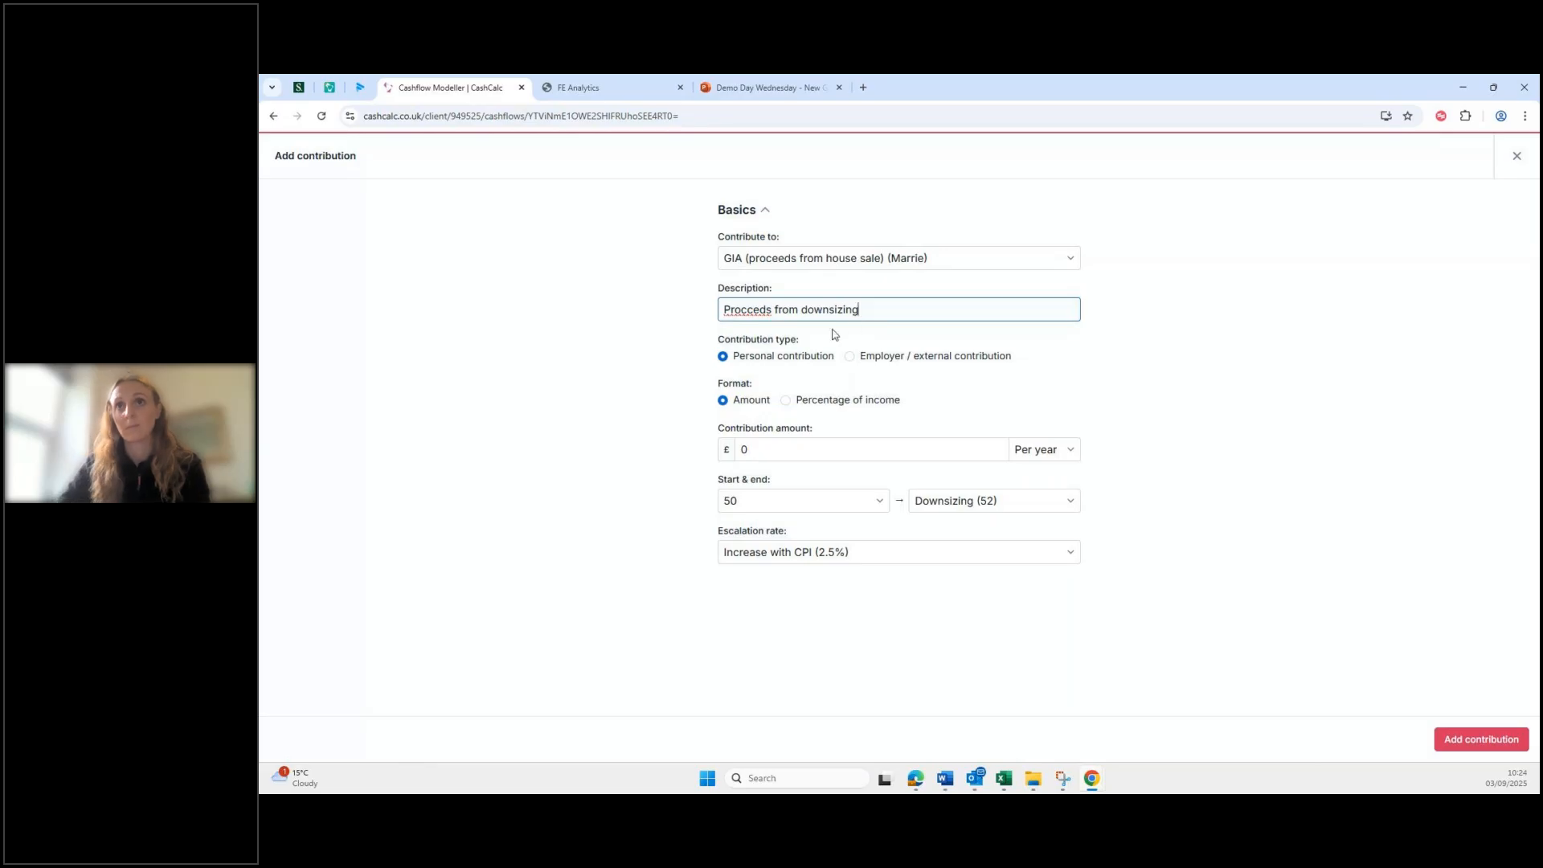
right_click(735, 311)
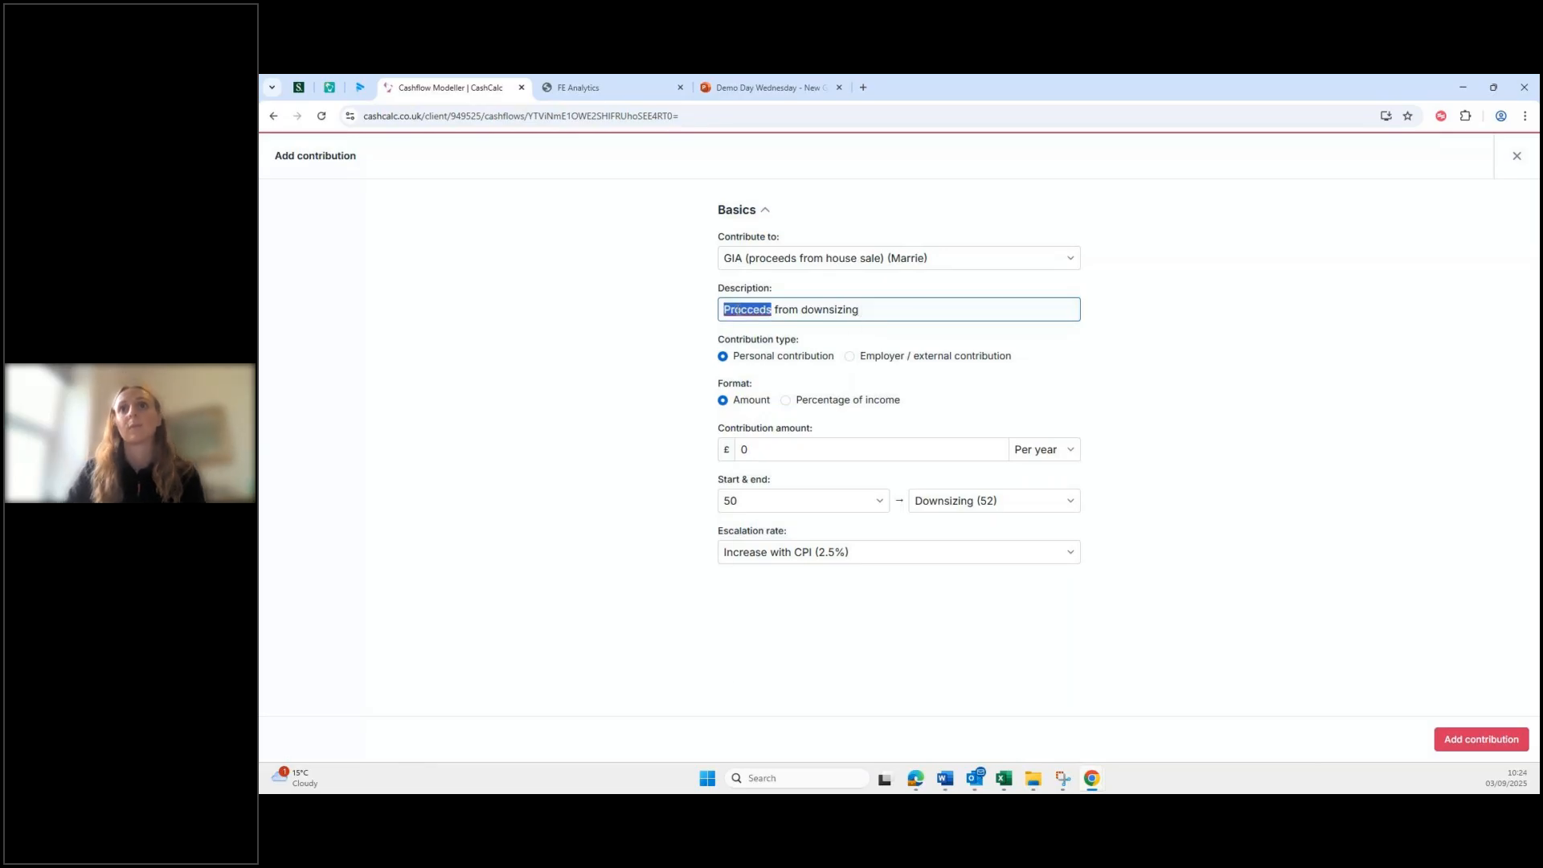
click(756, 322)
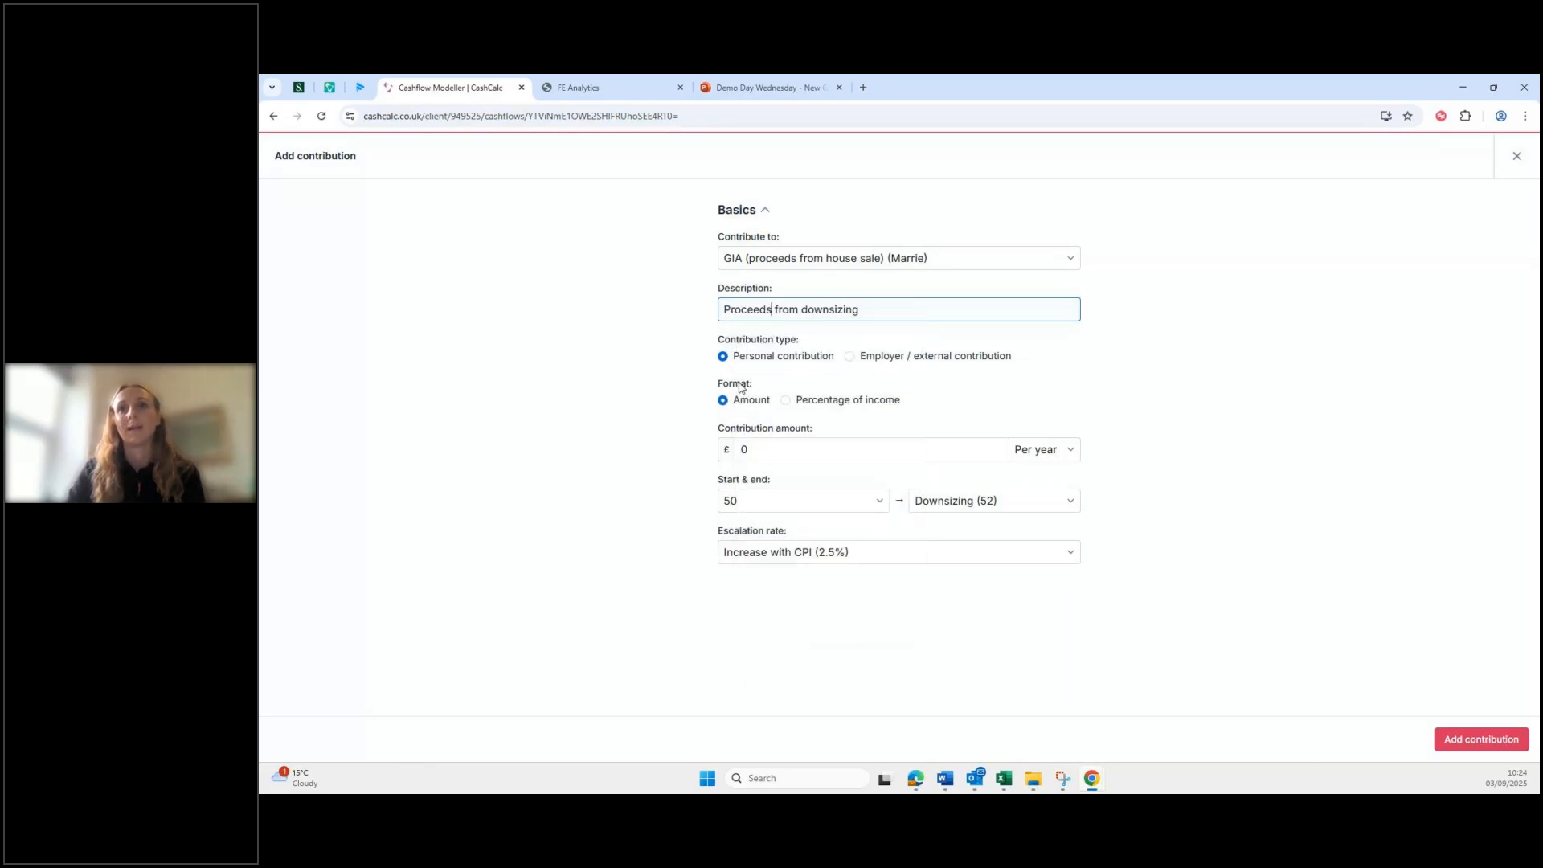
Step: Make it a £250,000 one-off external contribution starting at Downsizing (52), and save it
click(850, 358)
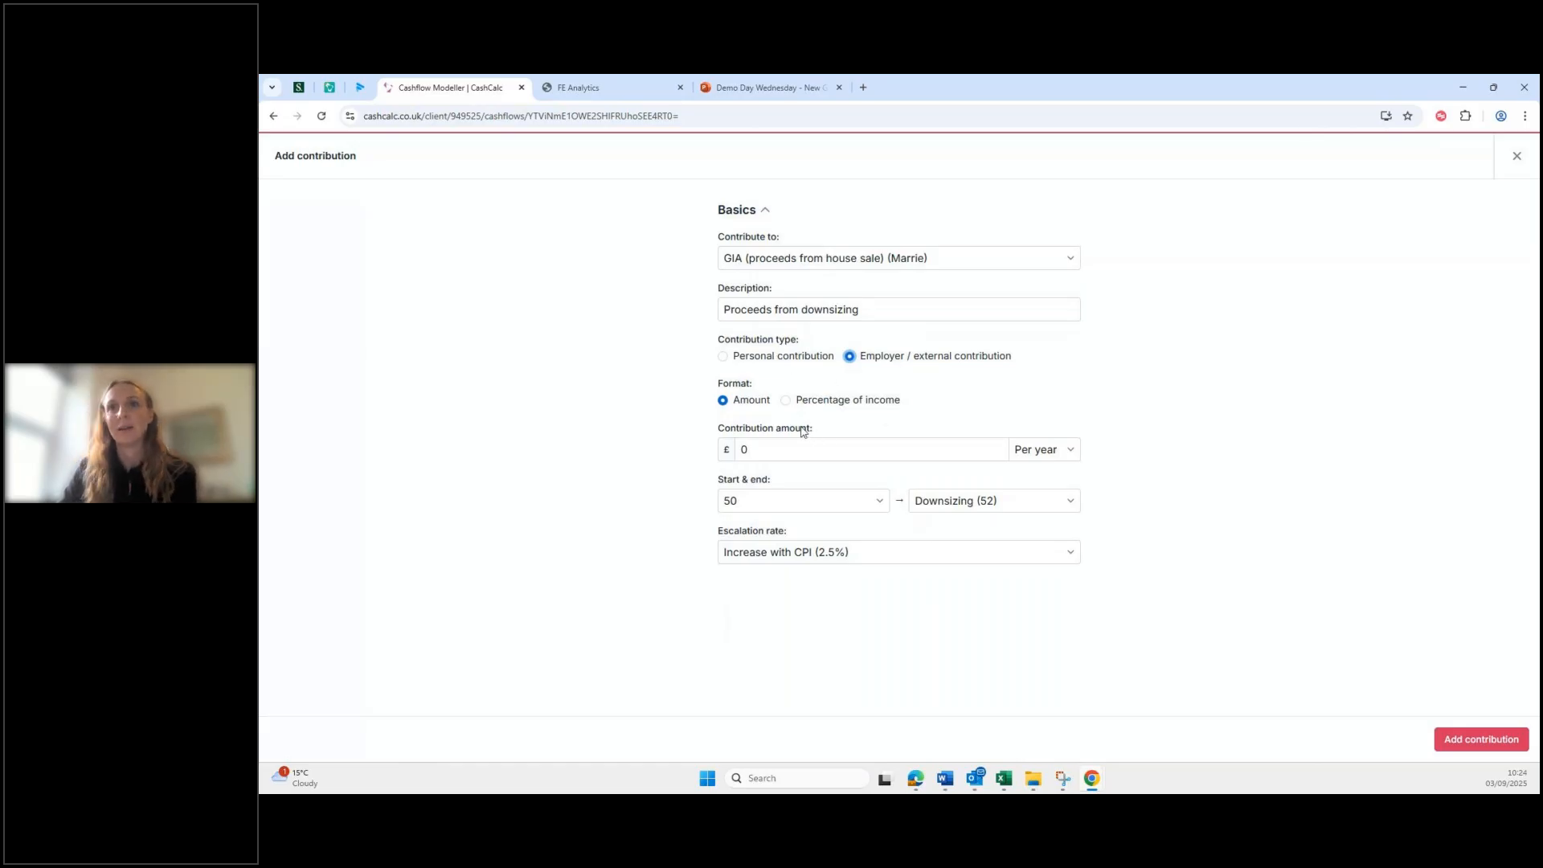
click(767, 448)
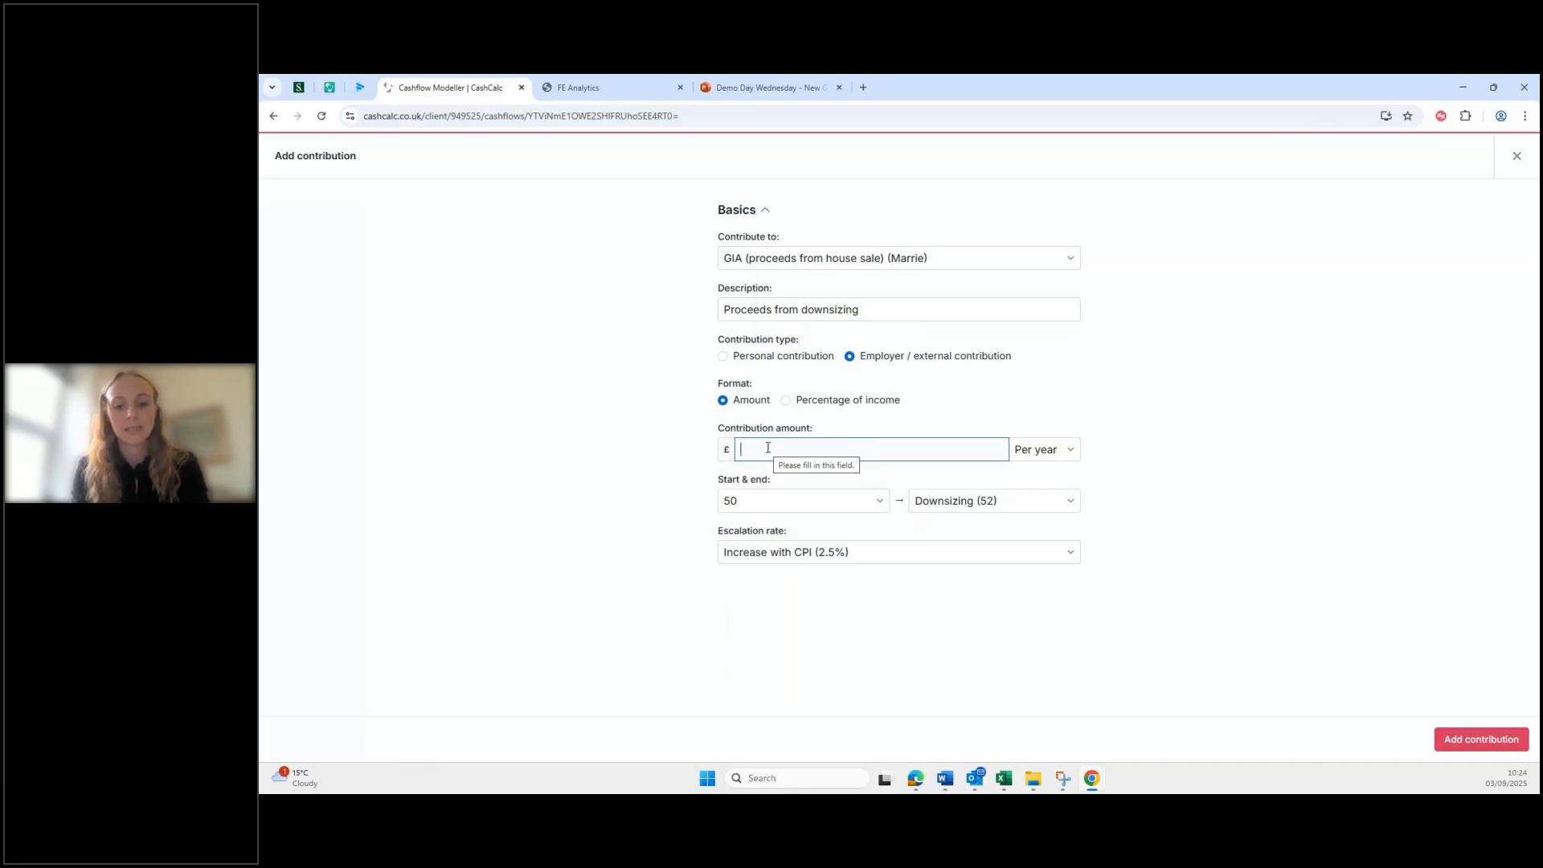
text(250)
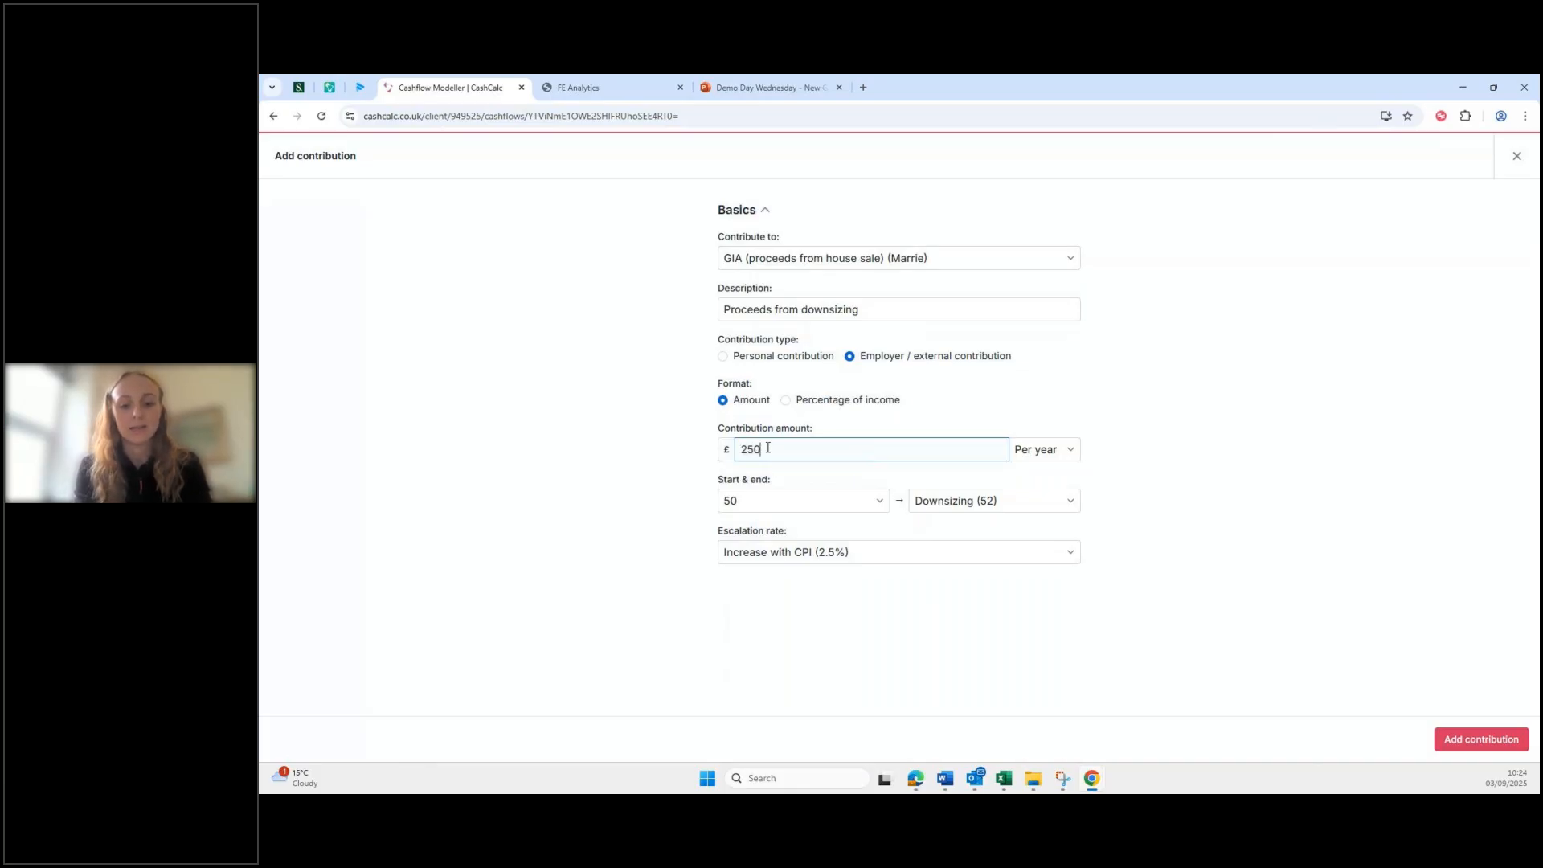
text(000)
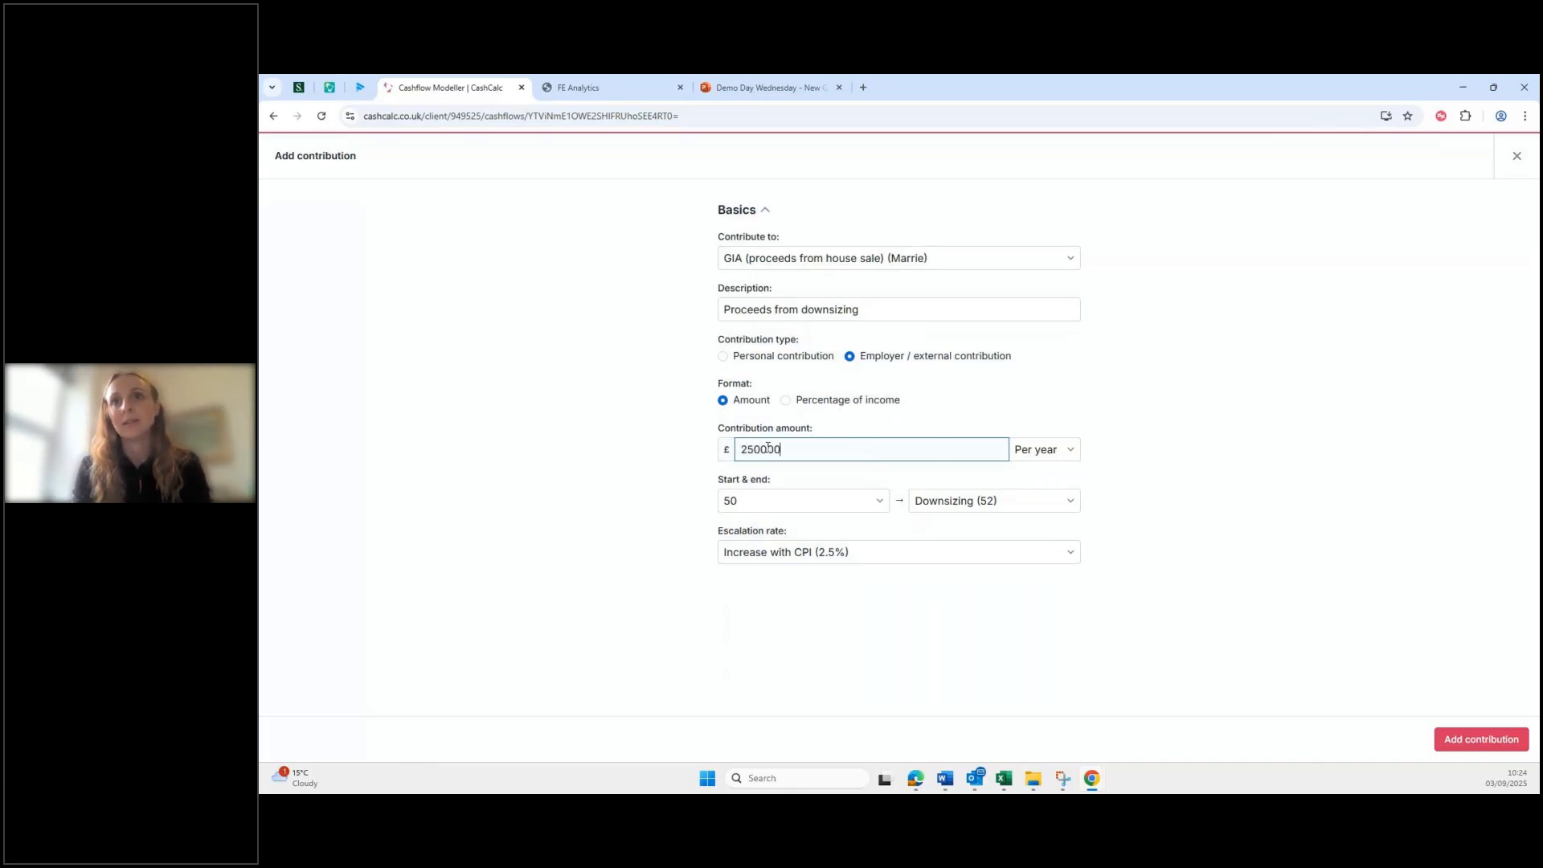
click(1043, 450)
click(1037, 470)
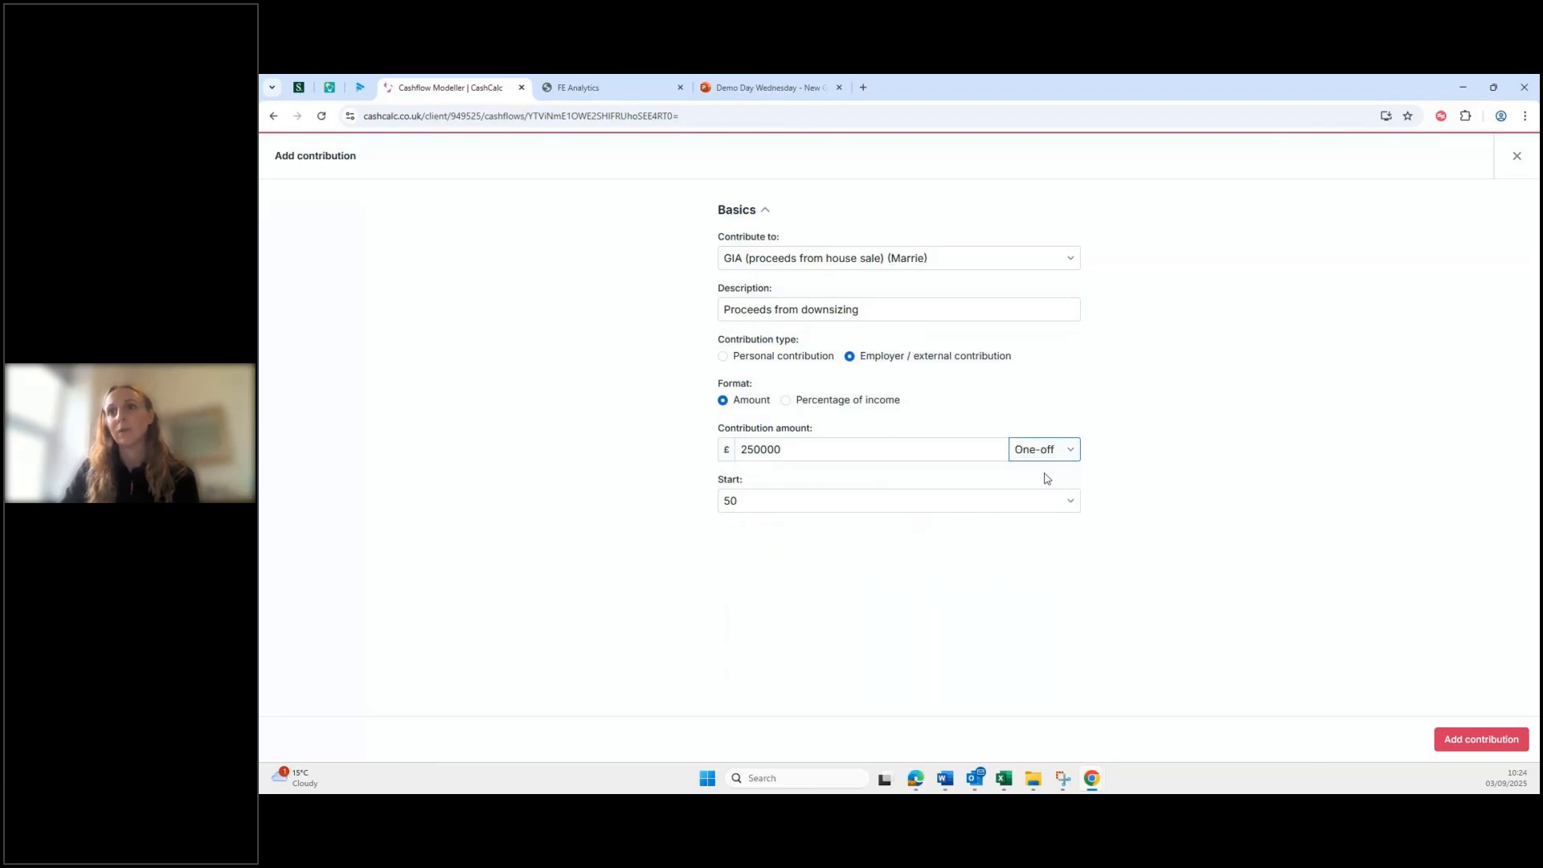
click(844, 507)
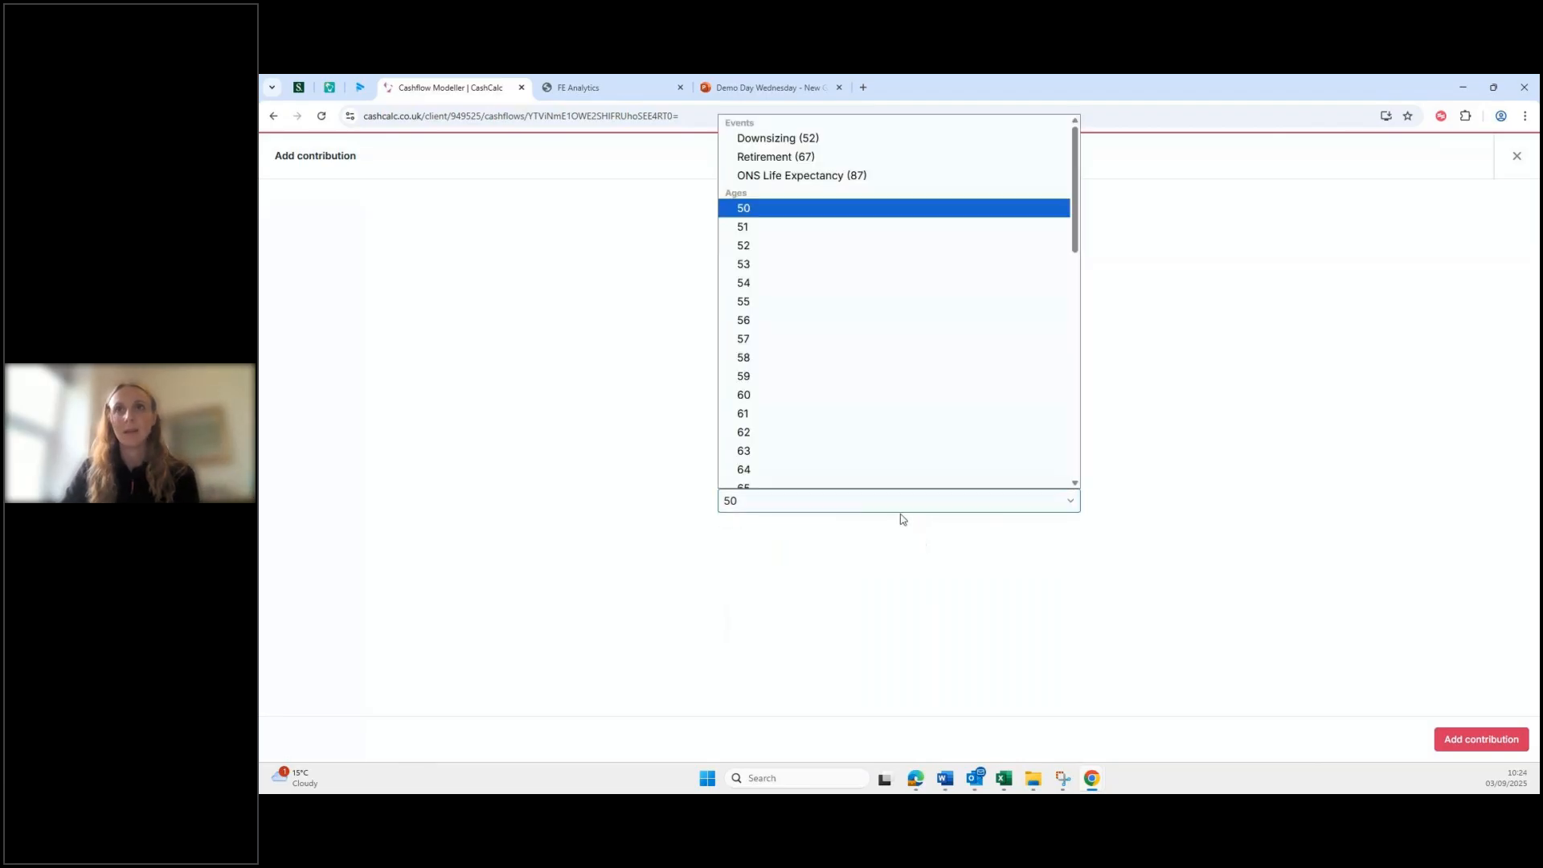
scroll(852, 216, up, 2)
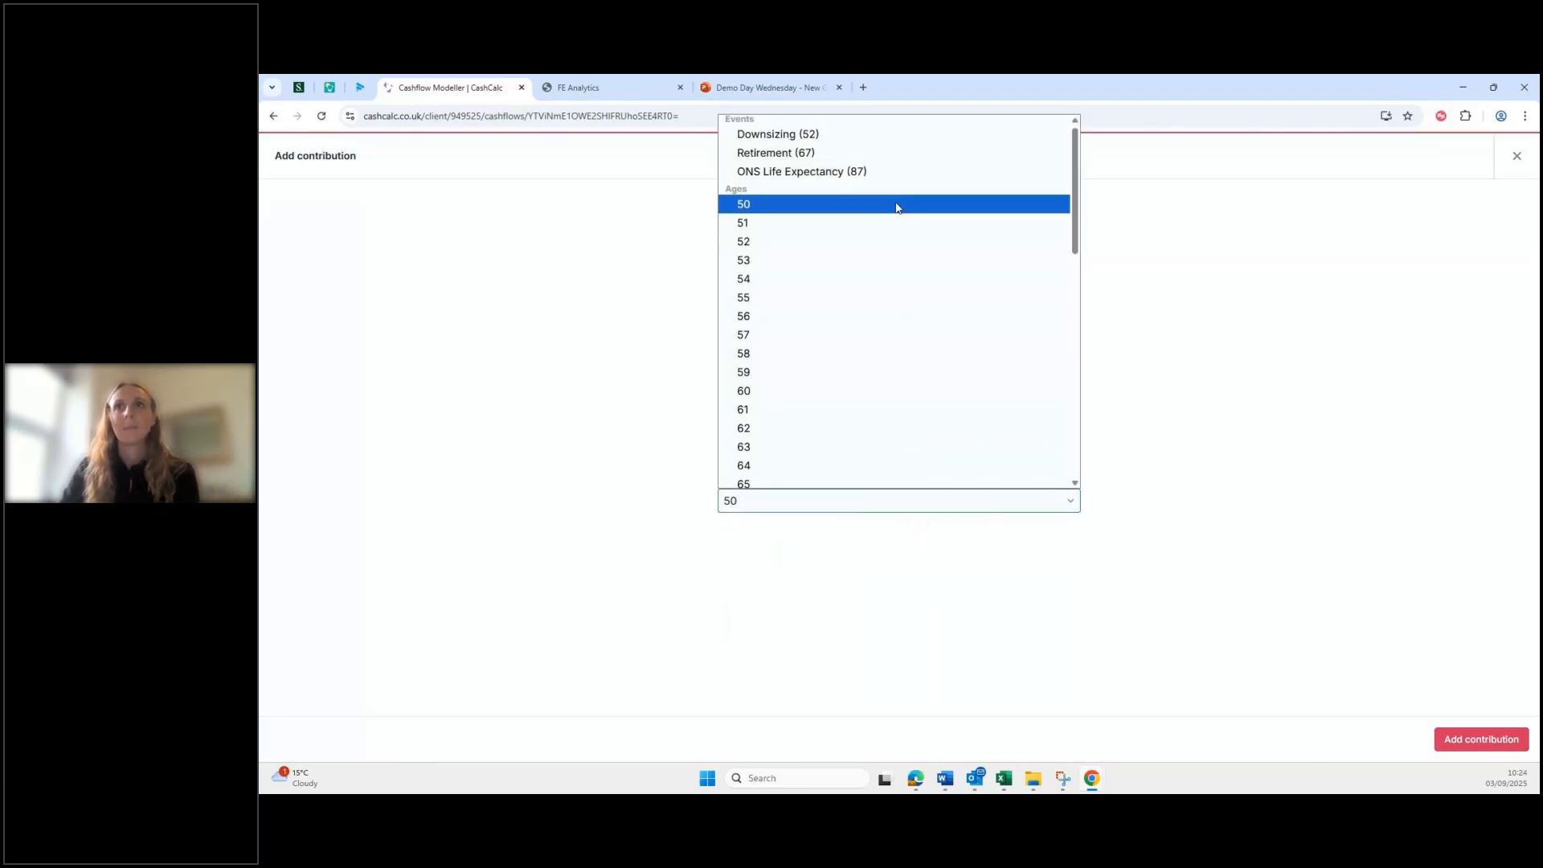
click(778, 139)
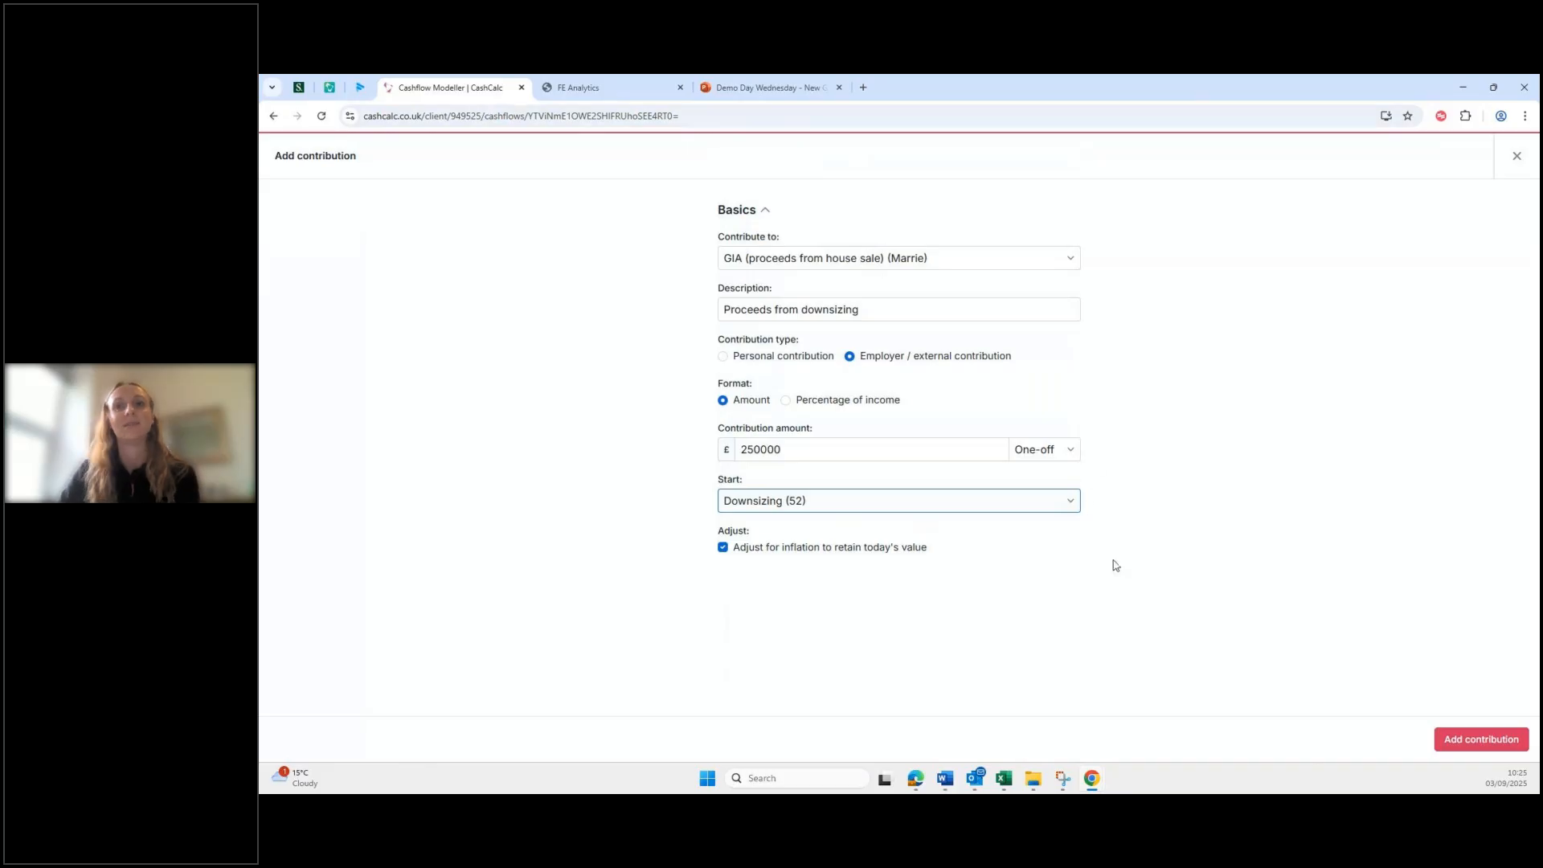
click(1463, 745)
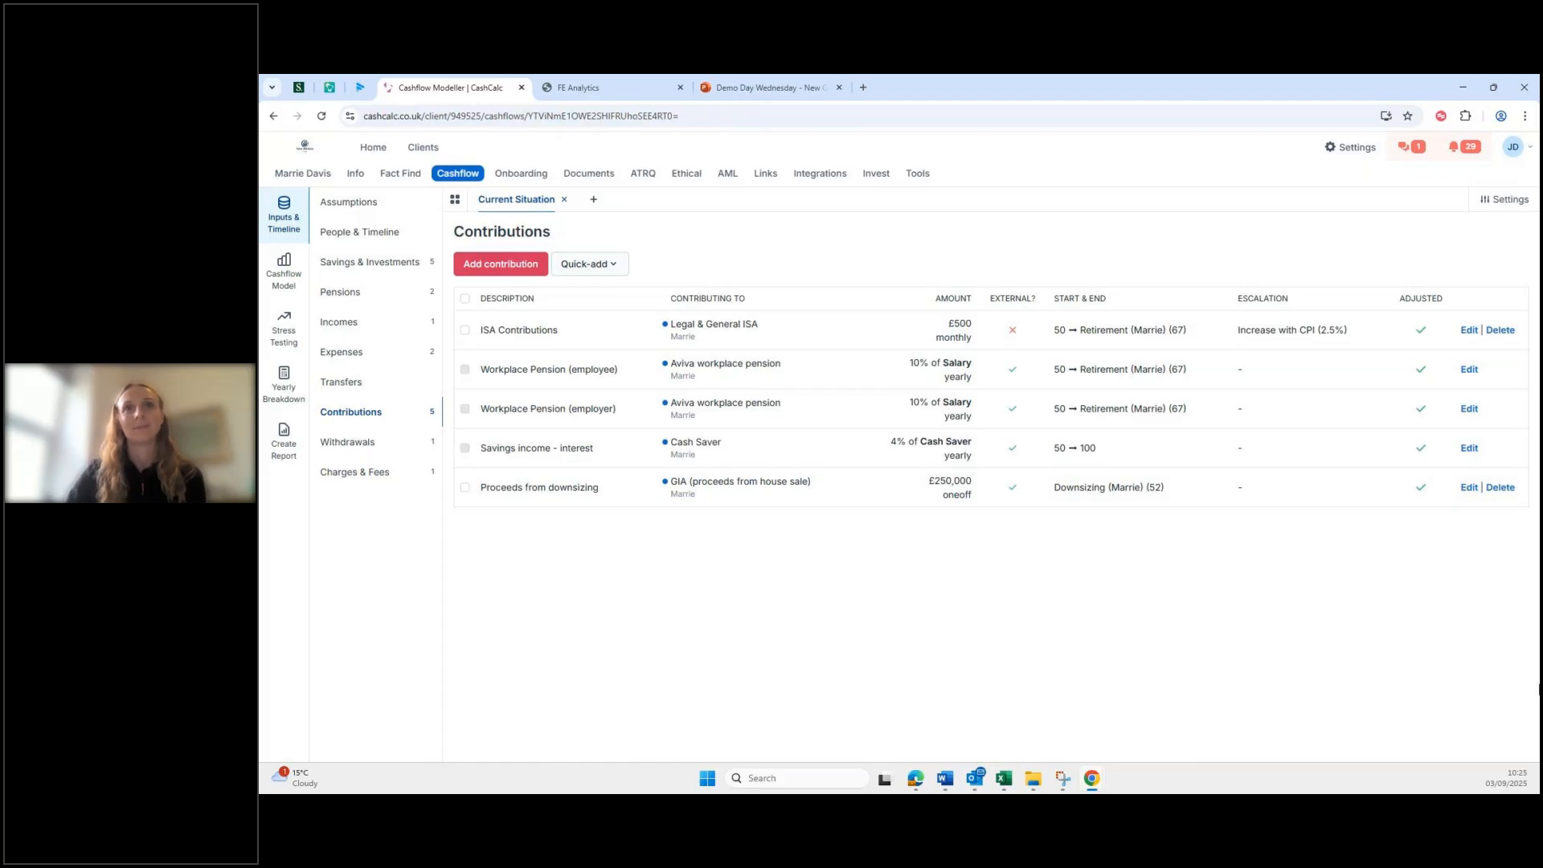
Step: Reorder pot liquidation so the house-sale GIA sits above Bonds and ahead of the Aviva pension
click(375, 265)
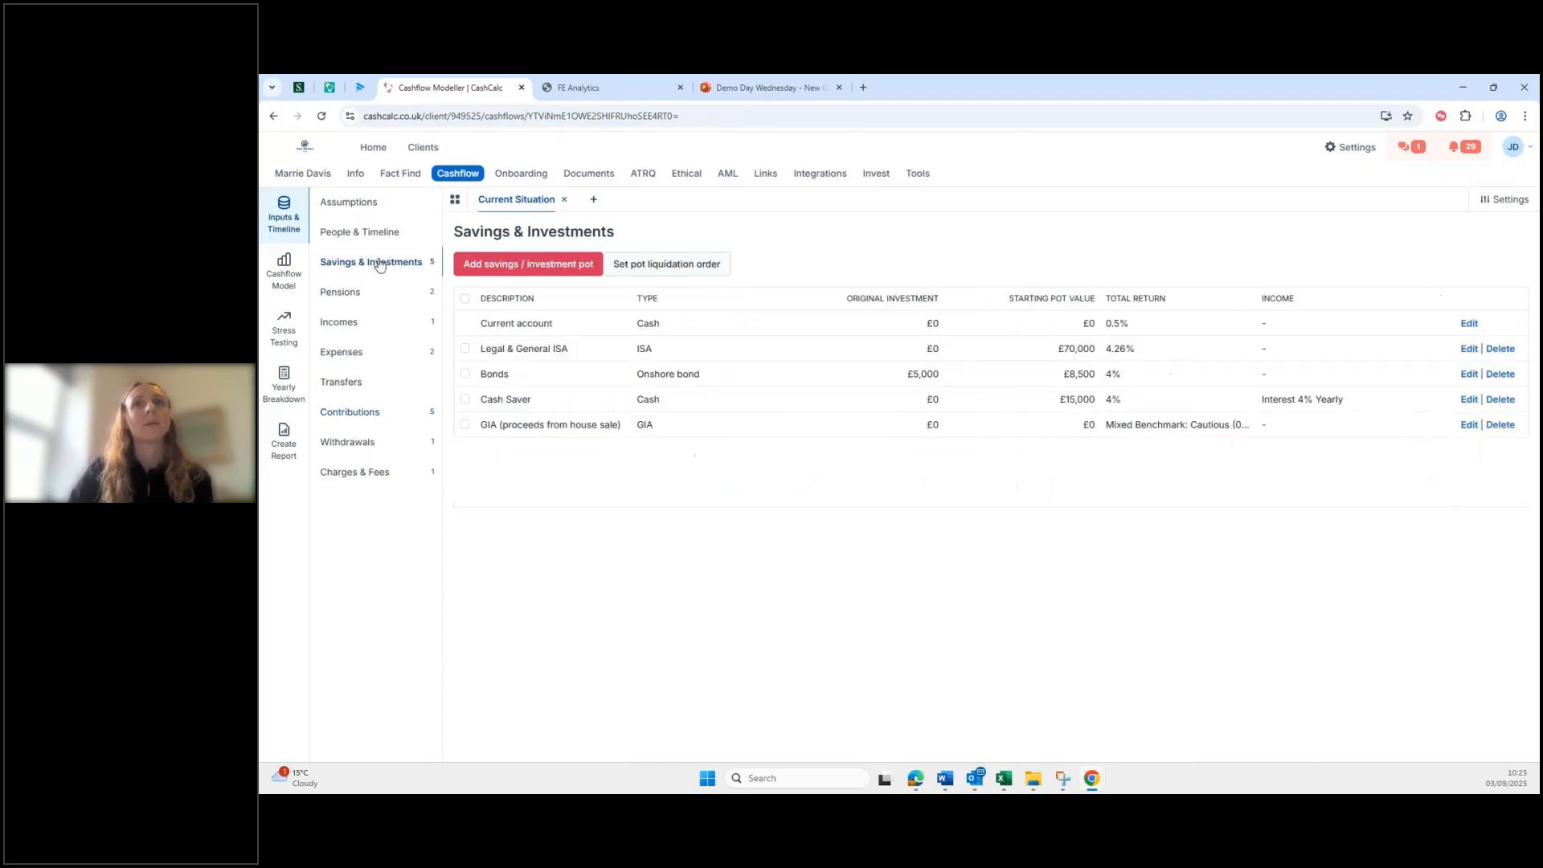
click(695, 271)
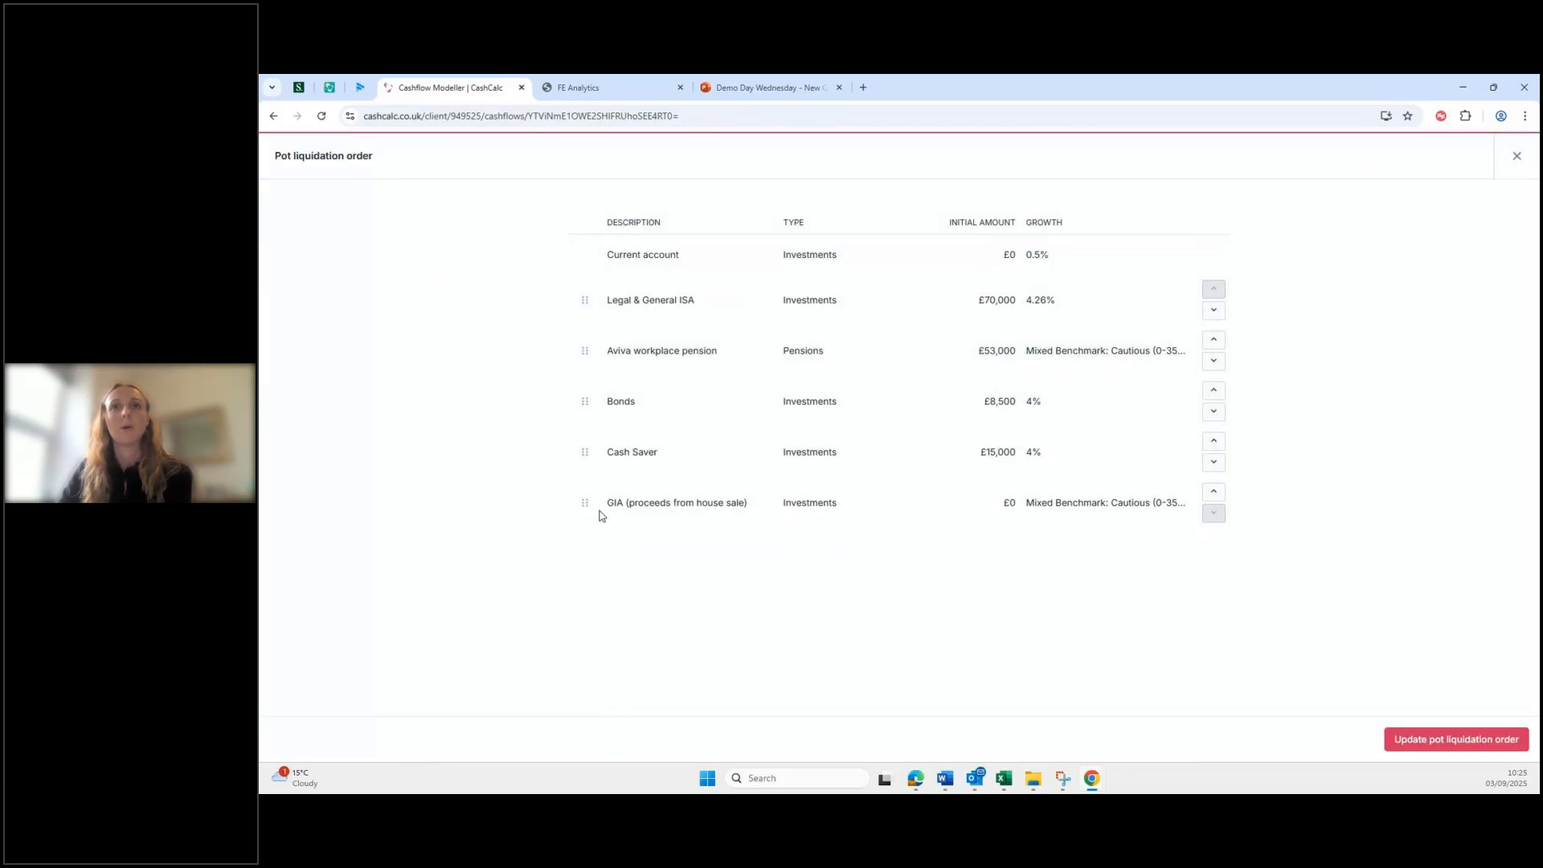
drag(586, 502, 615, 411)
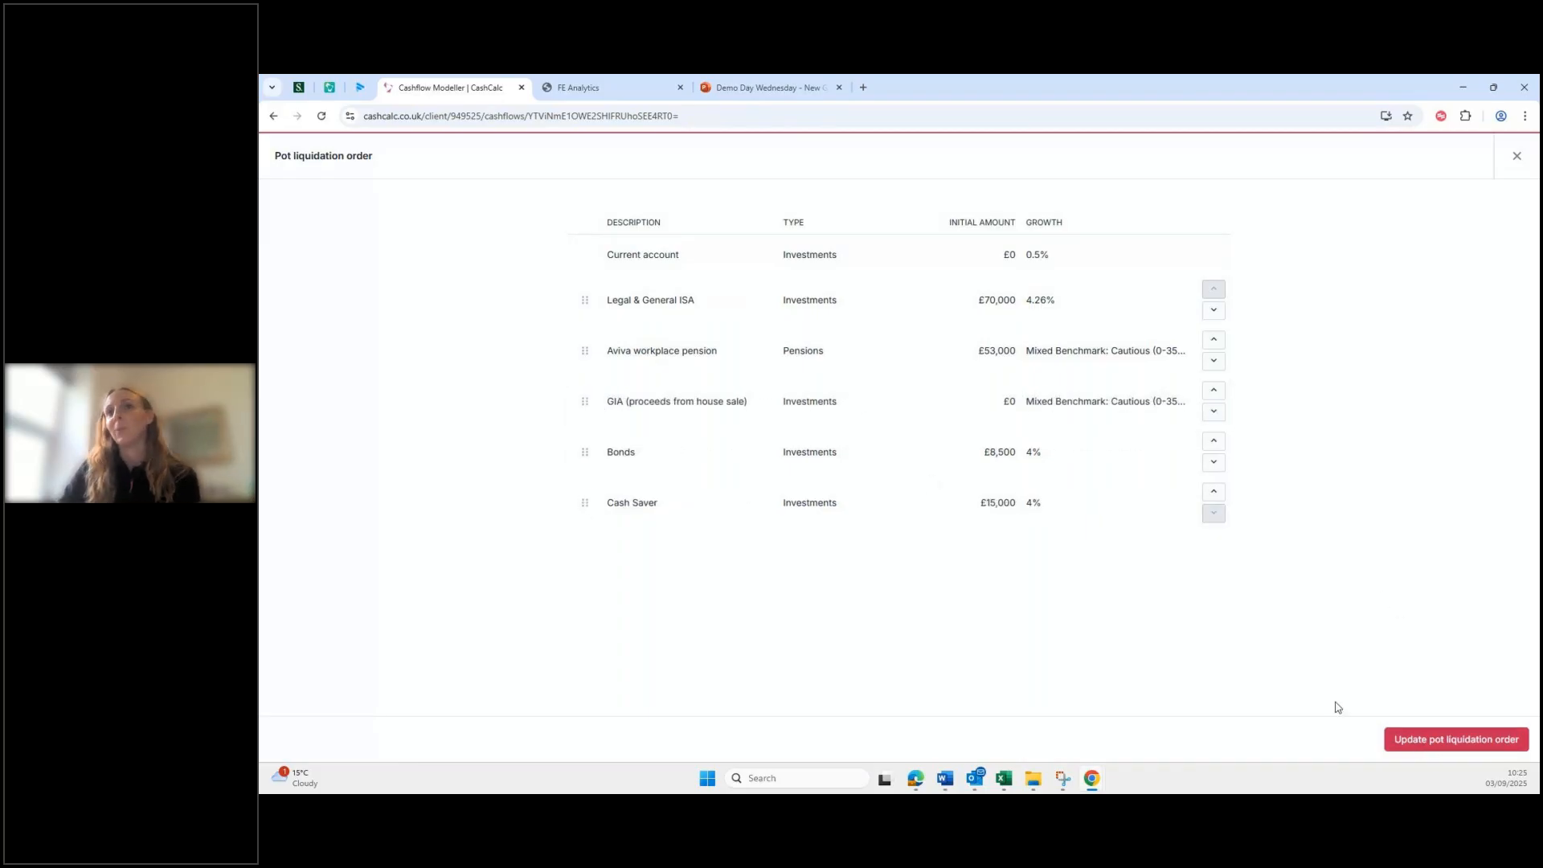
drag(585, 350, 586, 406)
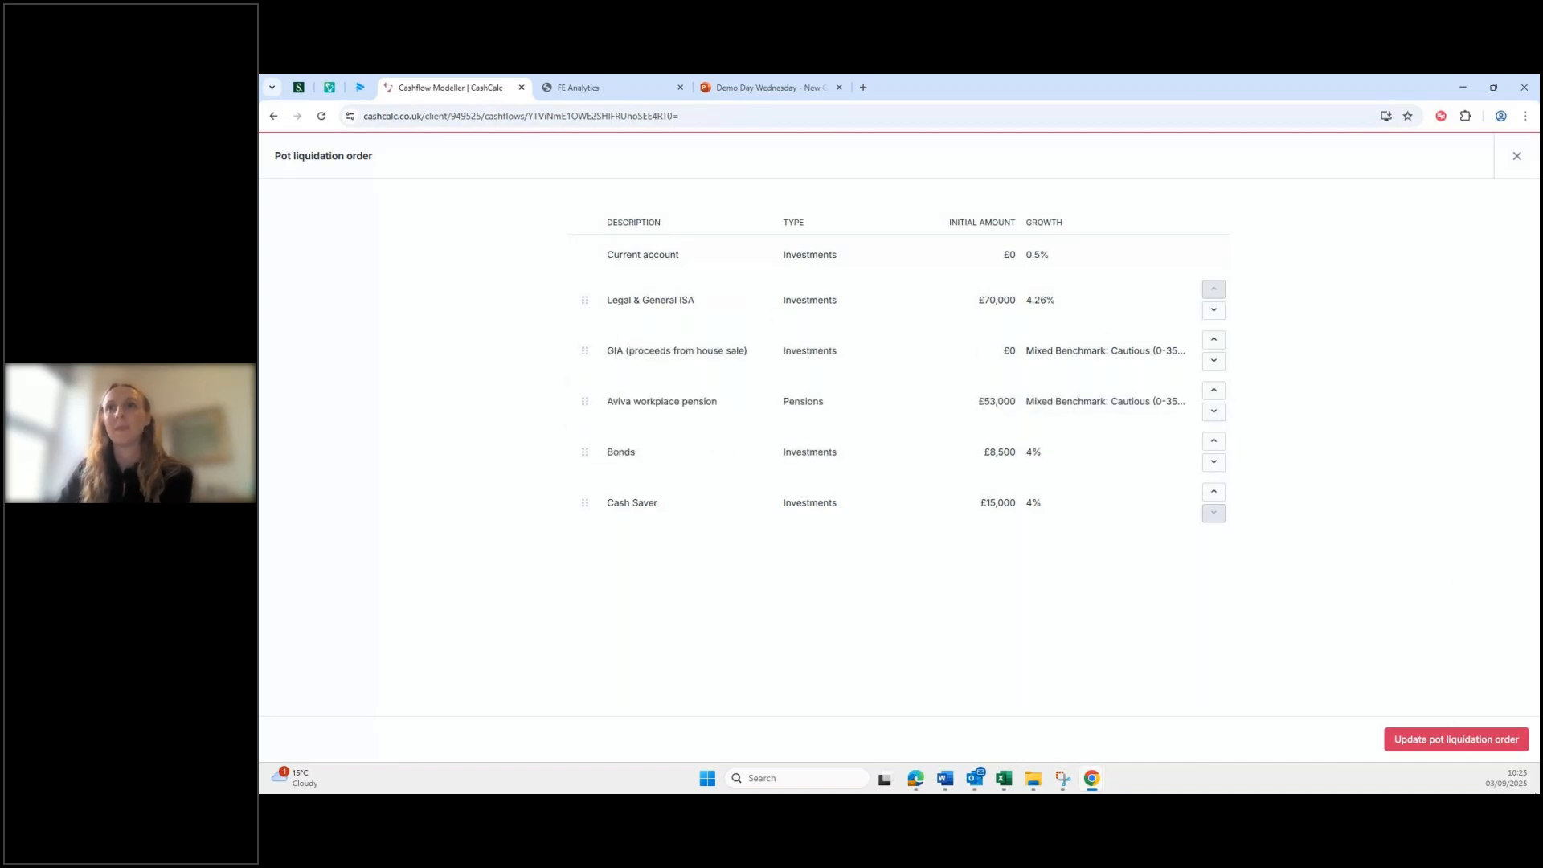
click(1458, 741)
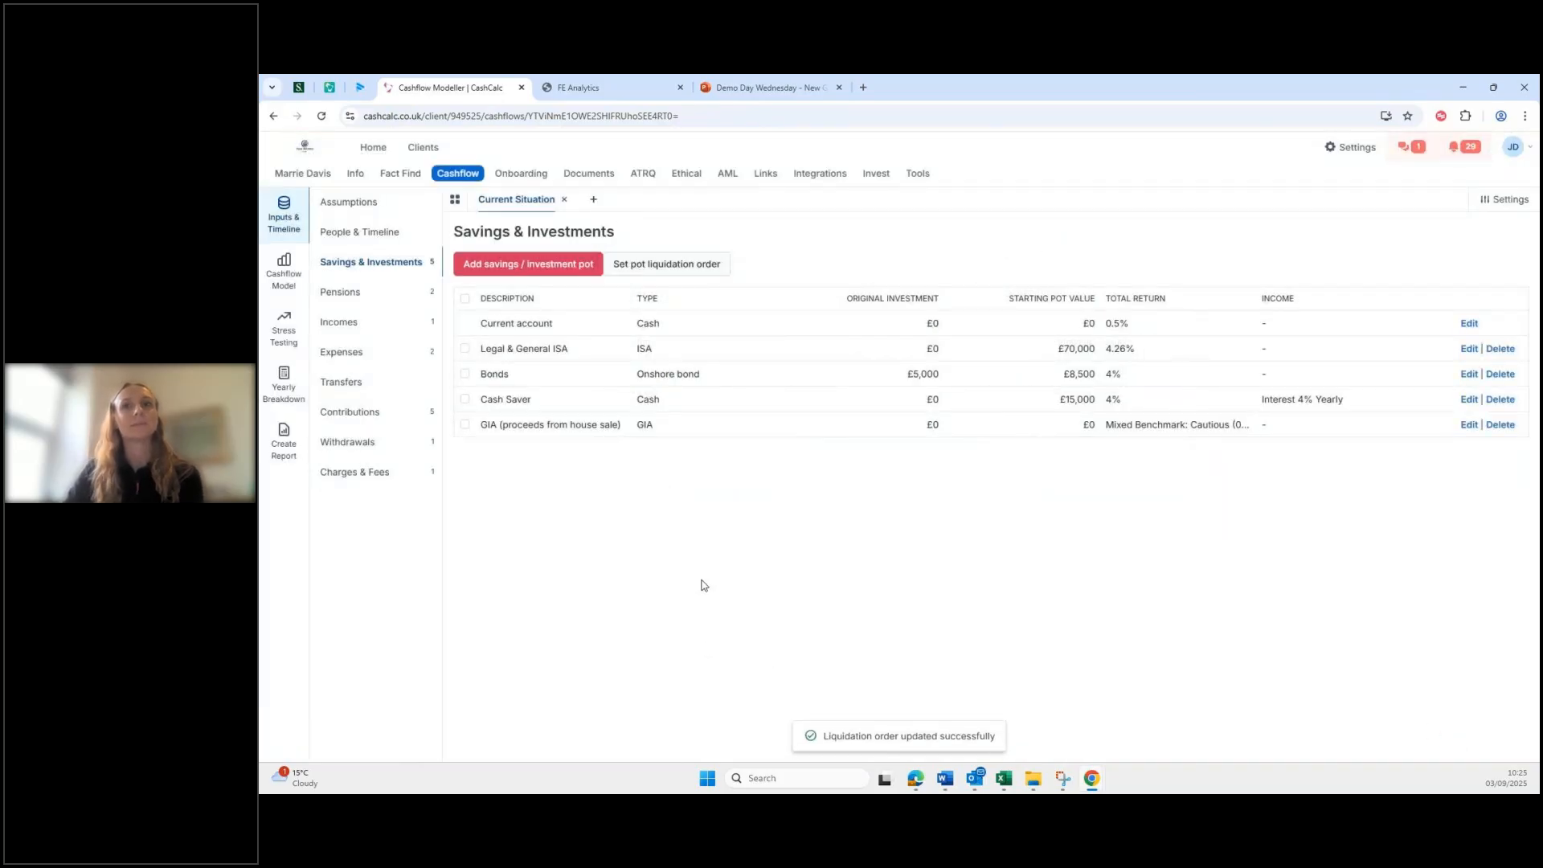
Step: Filter the Savings over time chart to show only the GIA (proceeds from house sale) pot
click(286, 275)
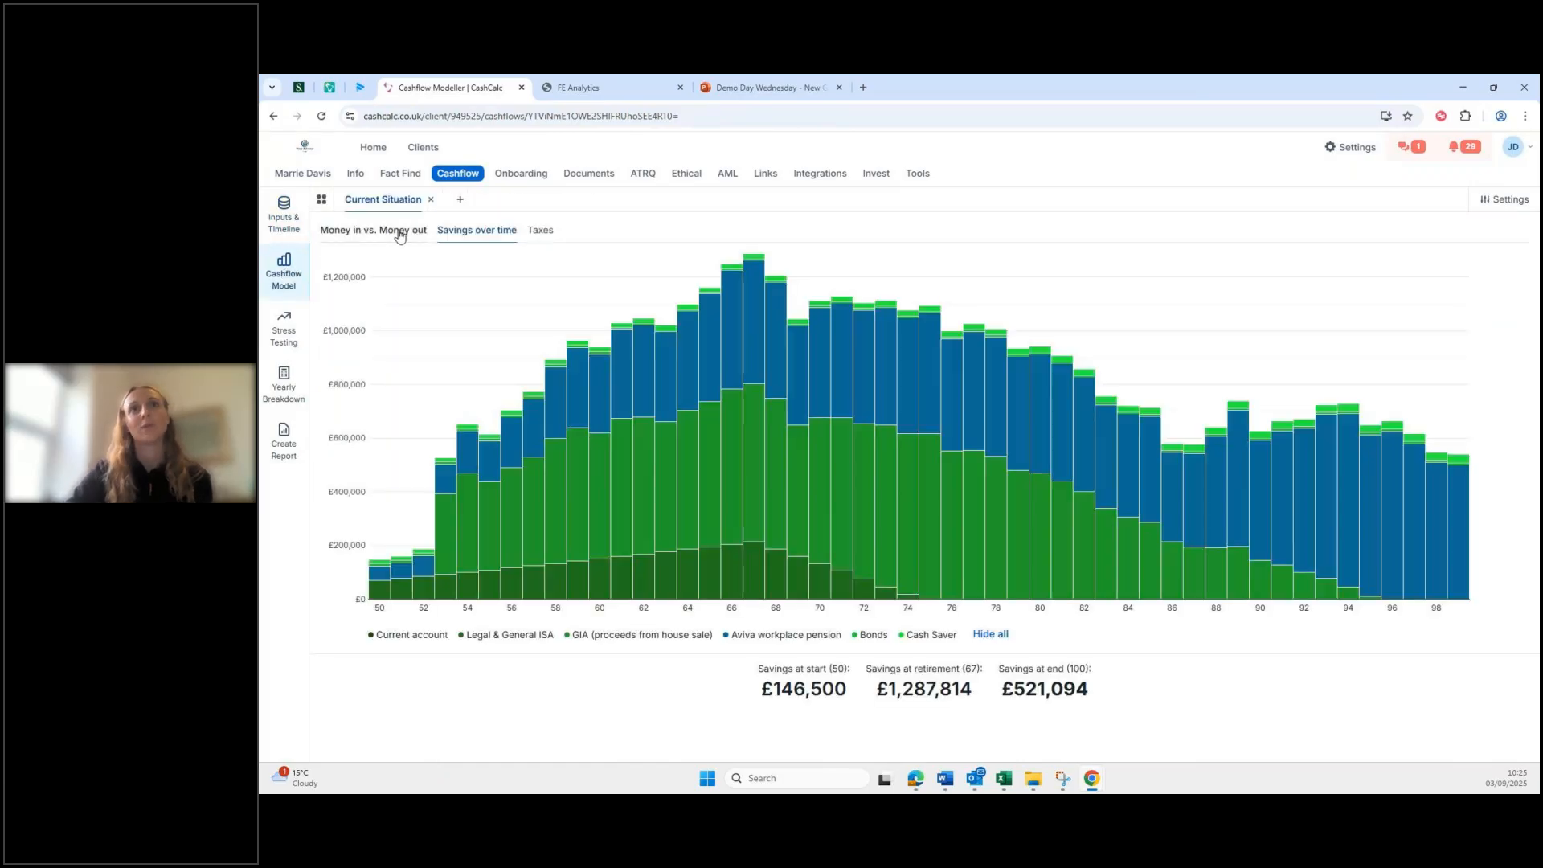
click(400, 231)
click(450, 232)
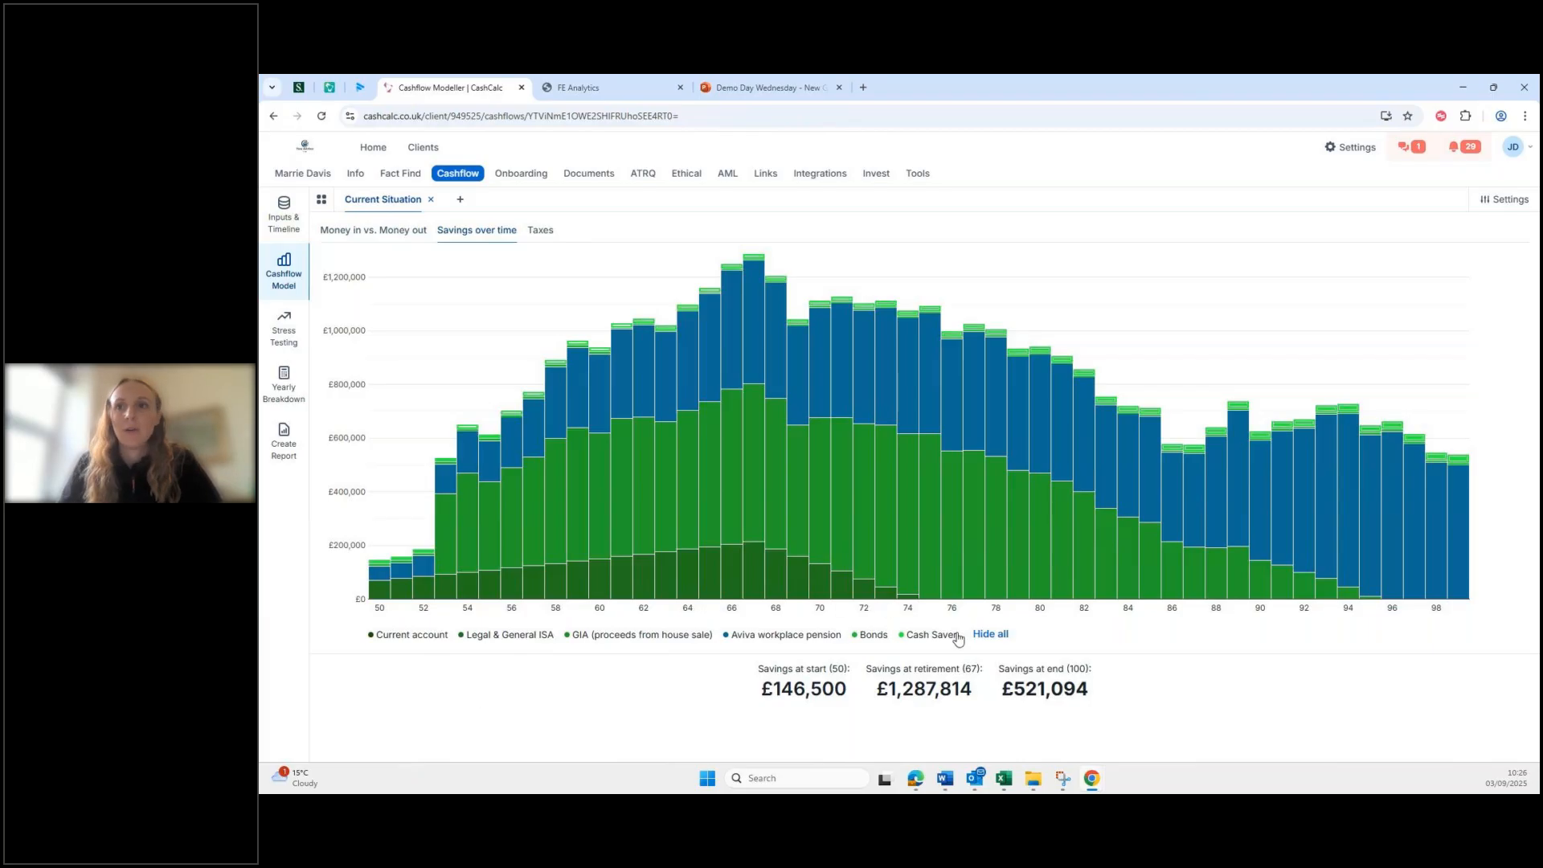
click(987, 635)
click(585, 635)
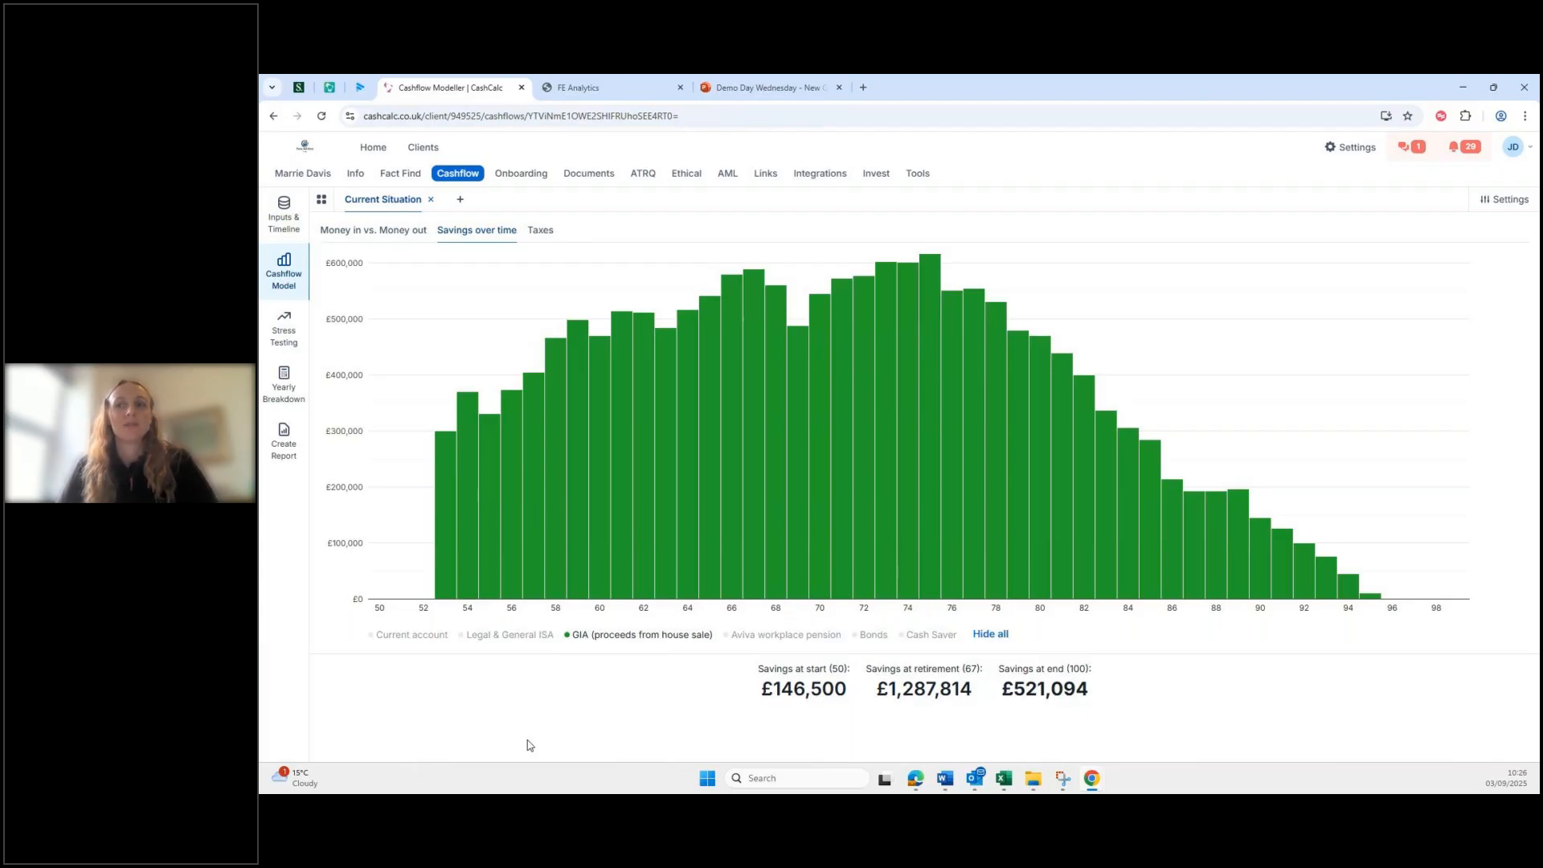
Step: Review the Money in vs. Money out bars, then the Taxes chart of income tax, NI and CGT
click(381, 233)
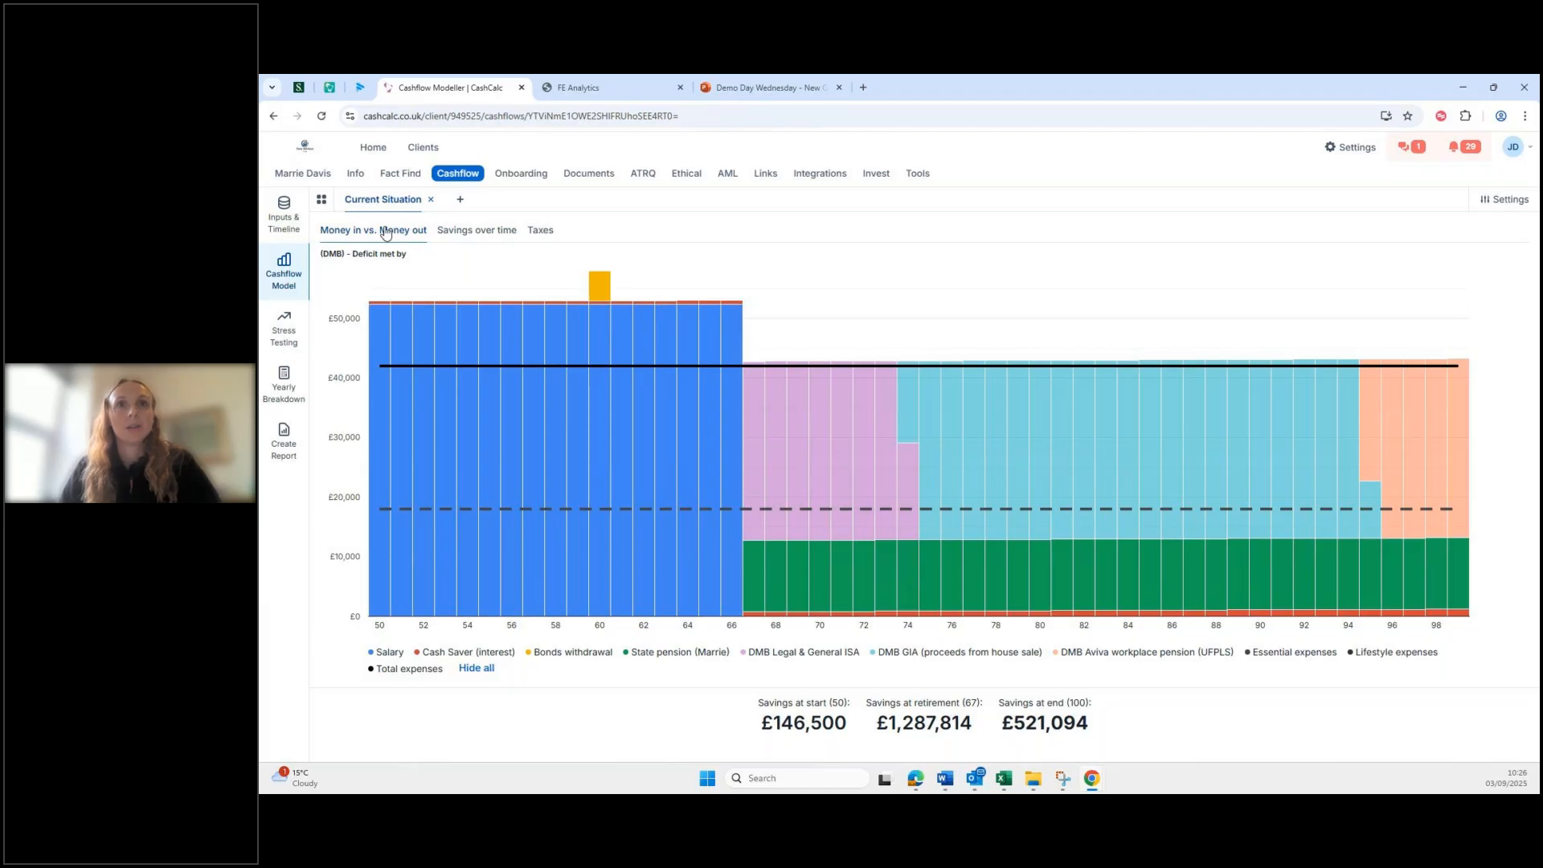
mouse_move(975, 422)
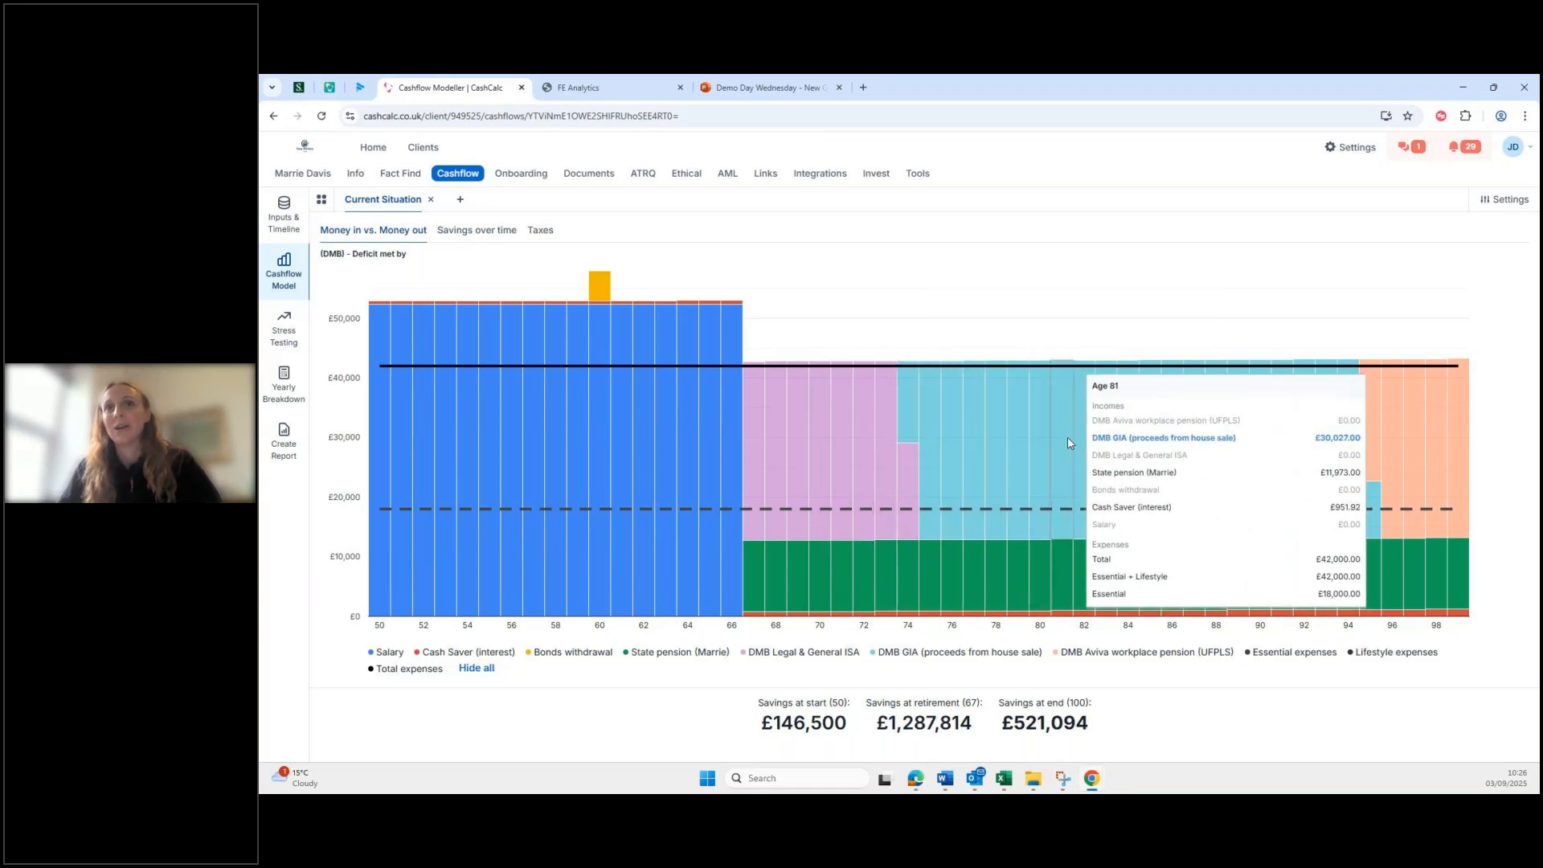
click(545, 233)
mouse_move(915, 598)
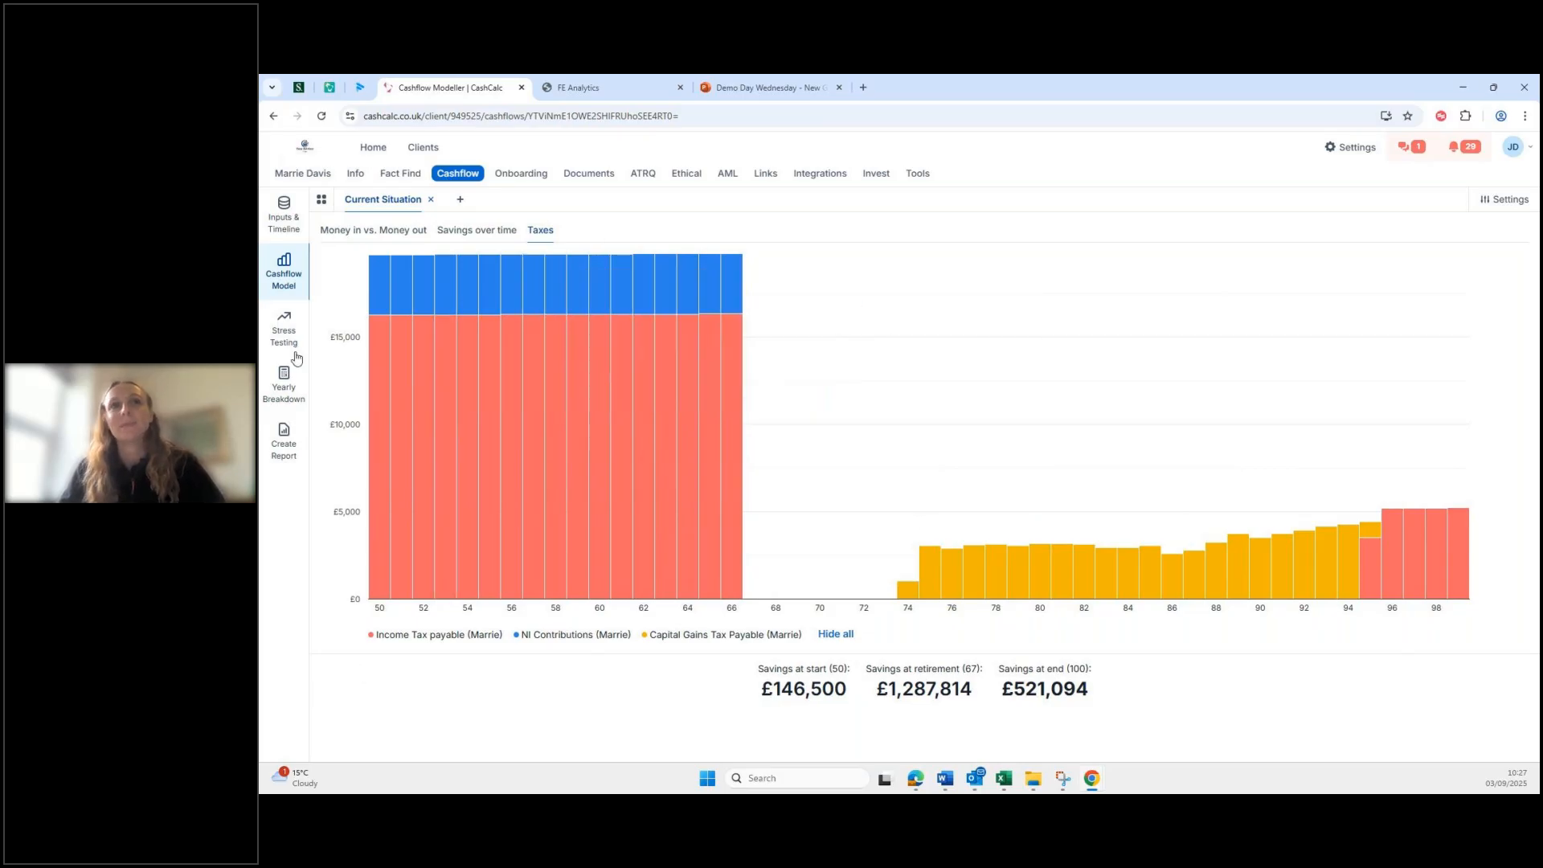
Step: Expand the 2049 Yearly Breakdown row to show the GIA withdrawal and its £1,018.30 capital gains tax
click(286, 382)
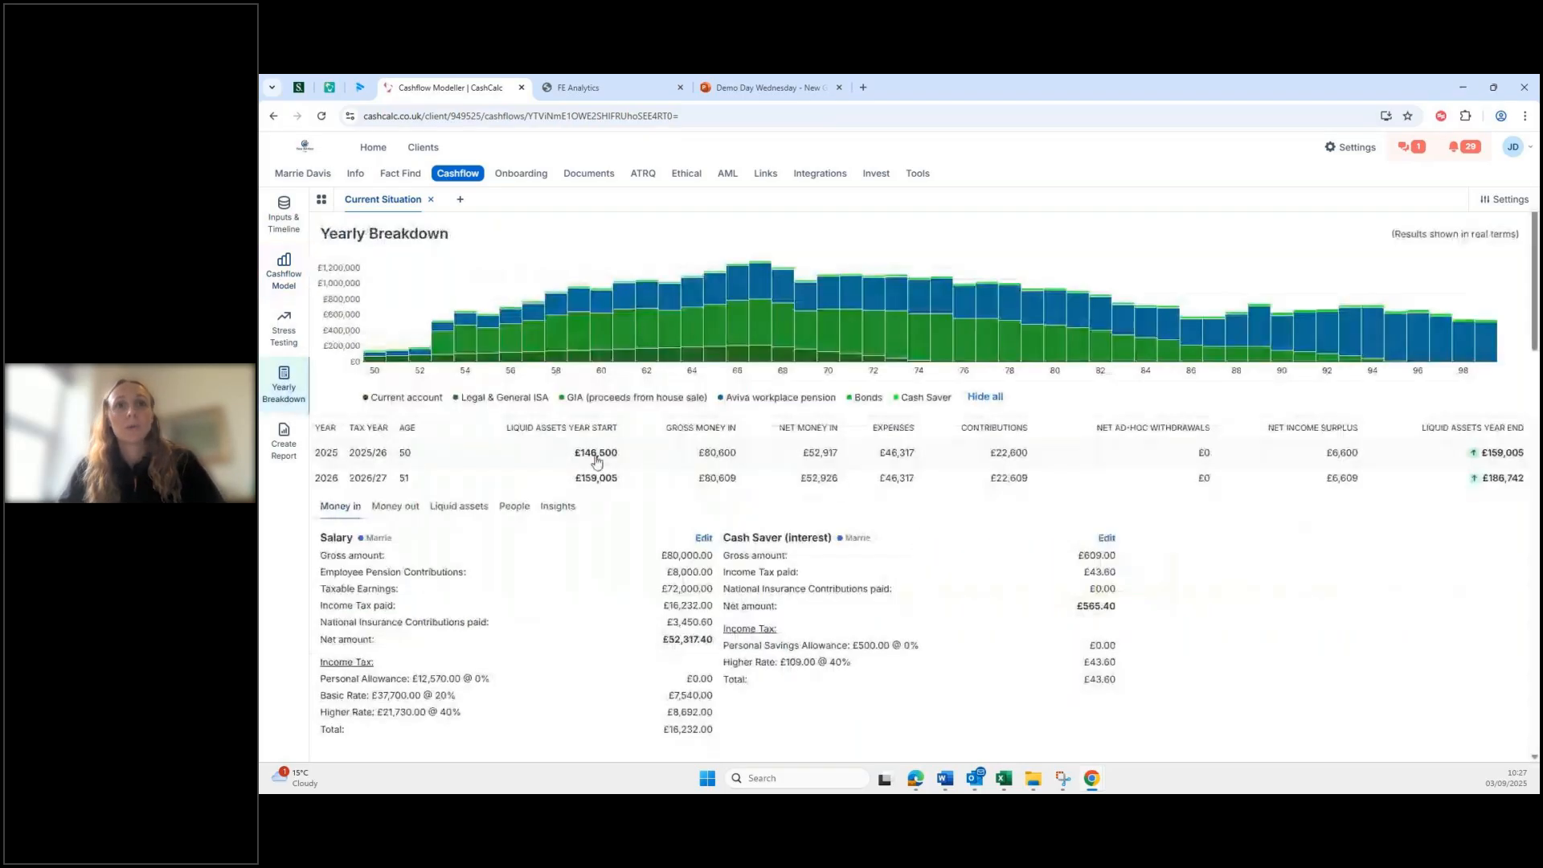
scroll(538, 417, down, 1)
click(538, 417)
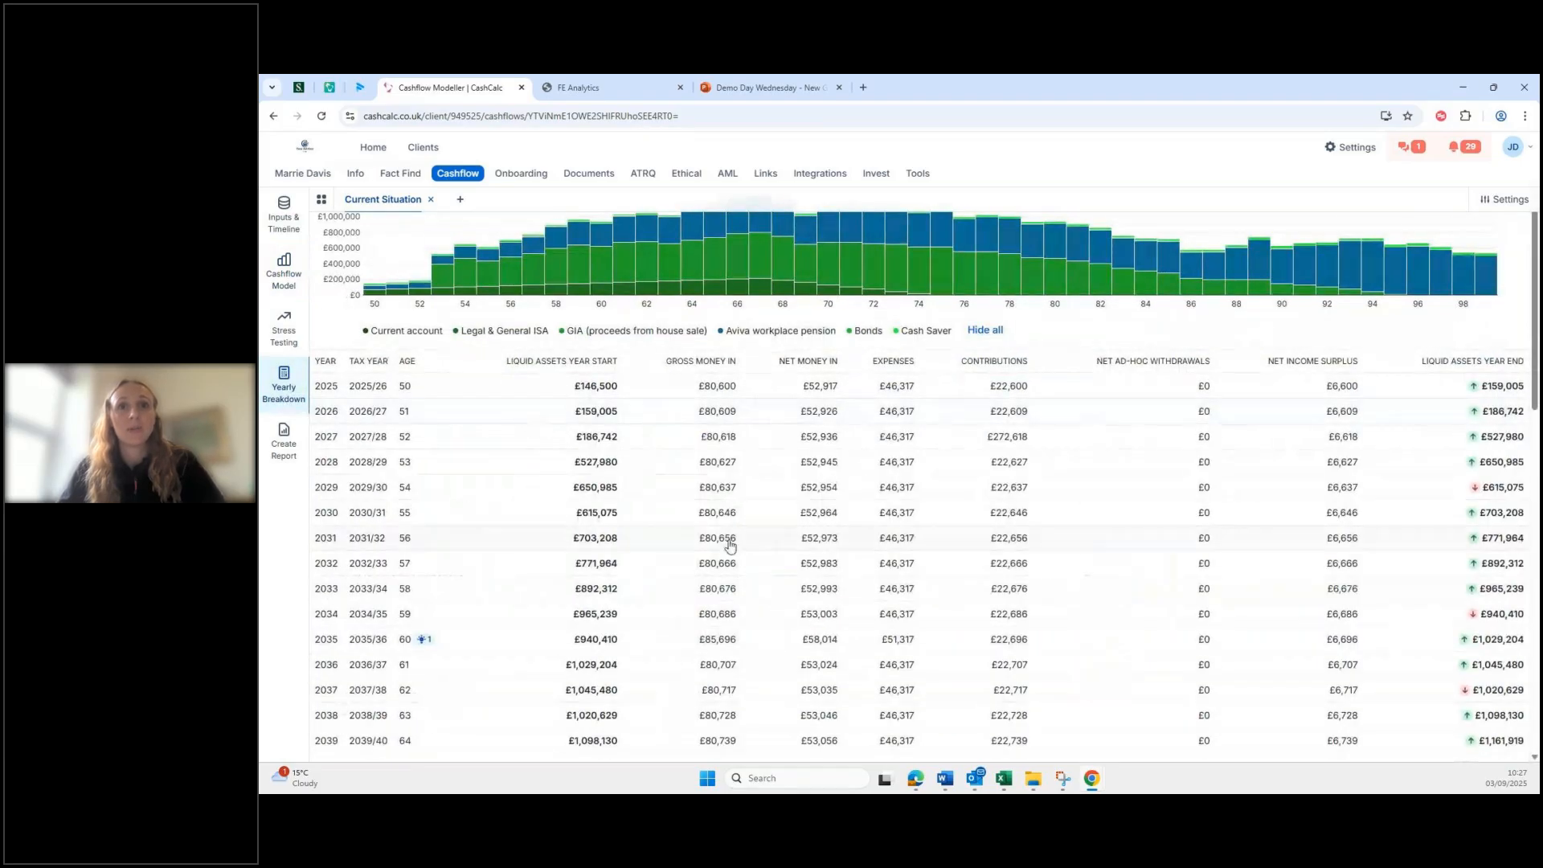
scroll(716, 539, down, 6)
scroll(630, 555, down, 3)
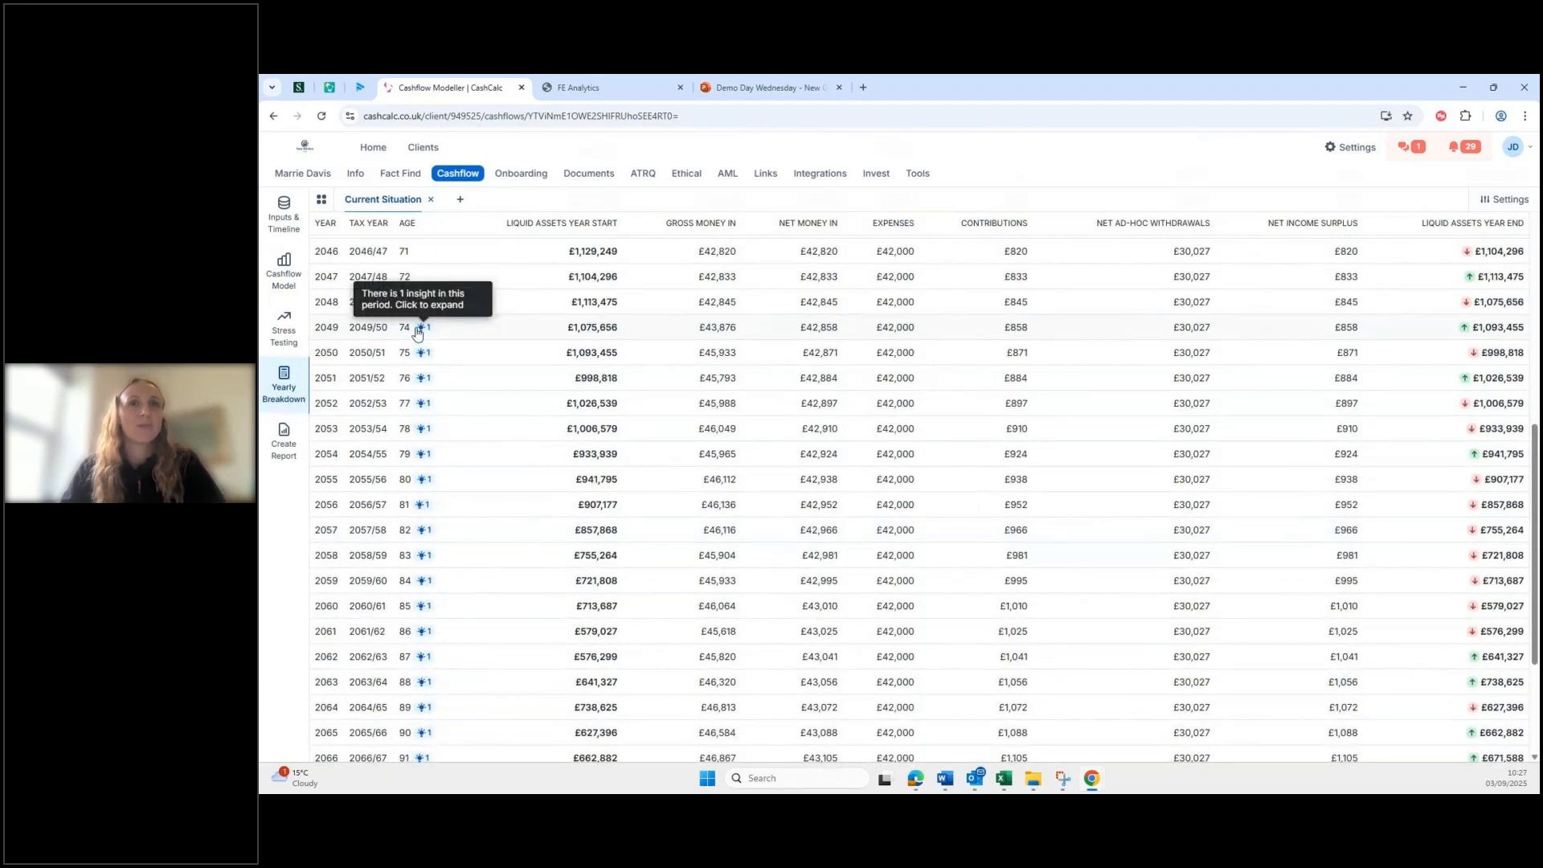
click(424, 330)
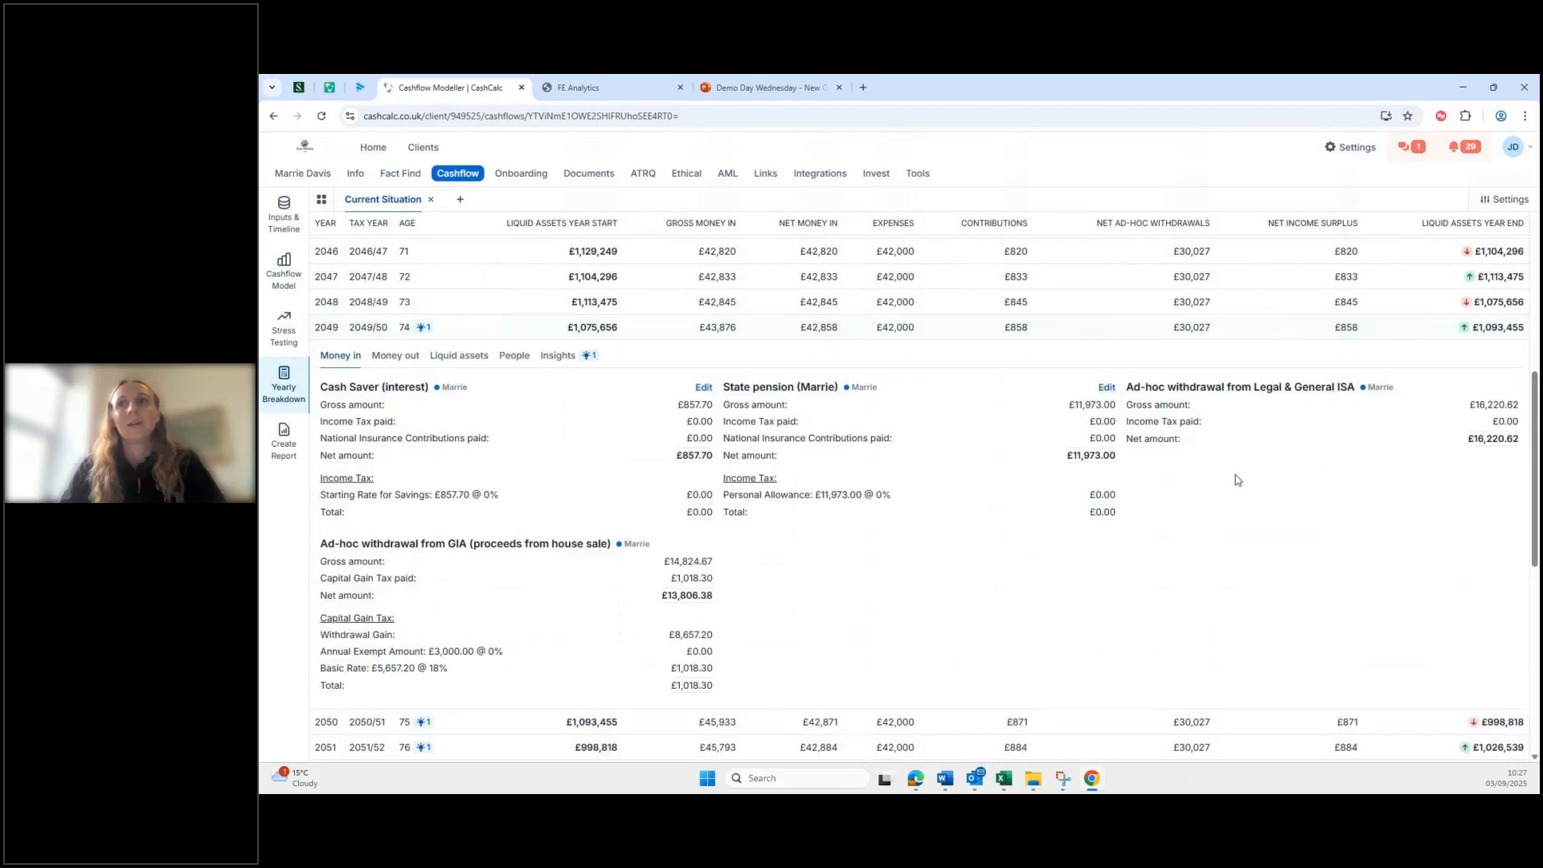
scroll(711, 578, down, 3)
drag(359, 344, 607, 338)
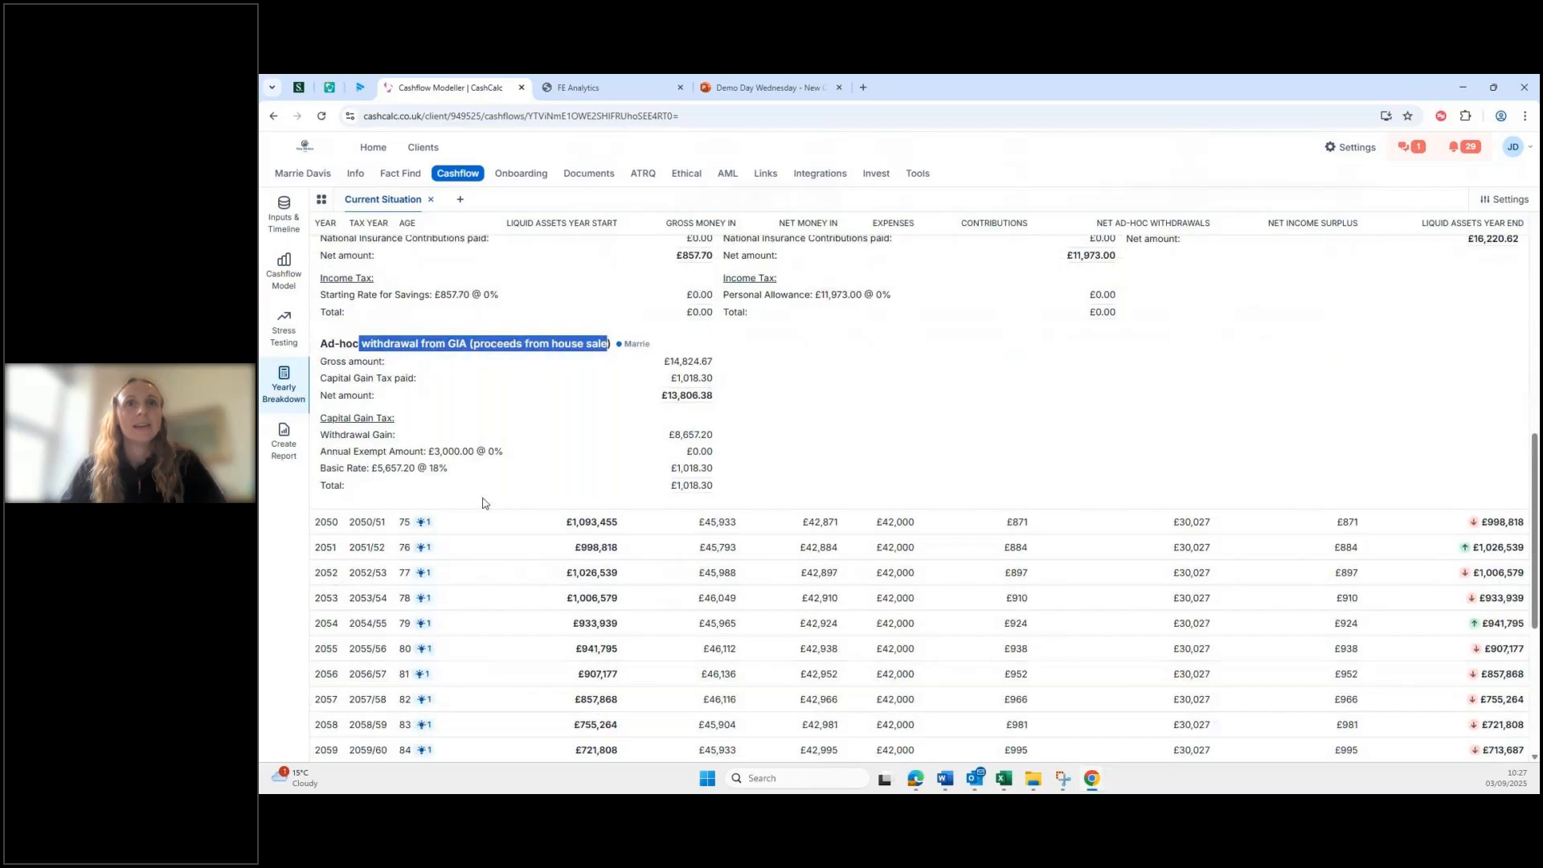
drag(320, 452, 435, 452)
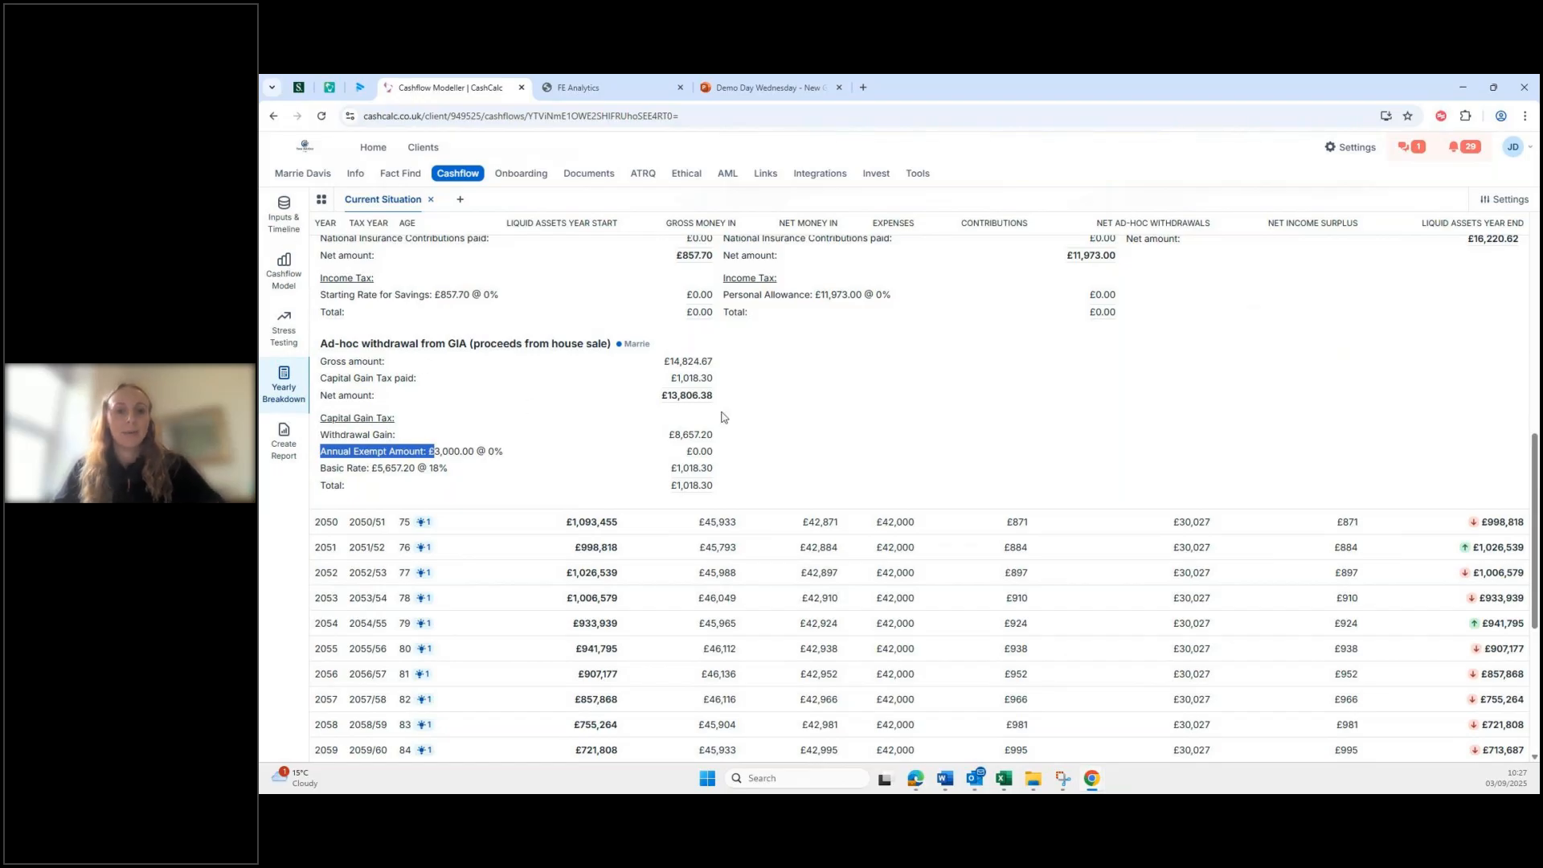
click(284, 217)
Step: Check which pots a new withdrawal could draw from without saving, then go to the Pensions inputs
click(360, 438)
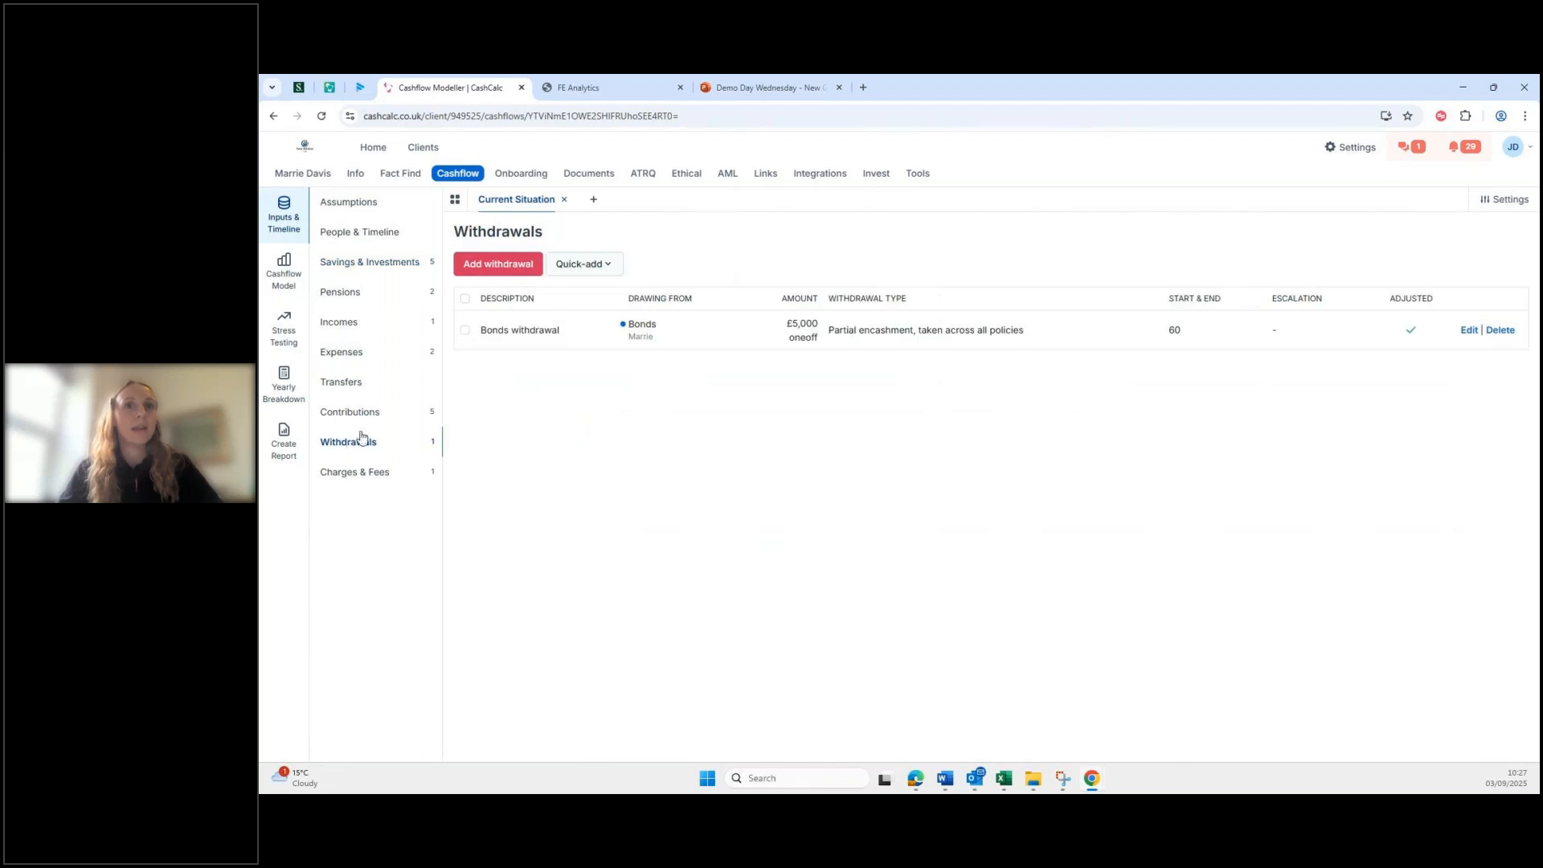
click(519, 267)
click(739, 259)
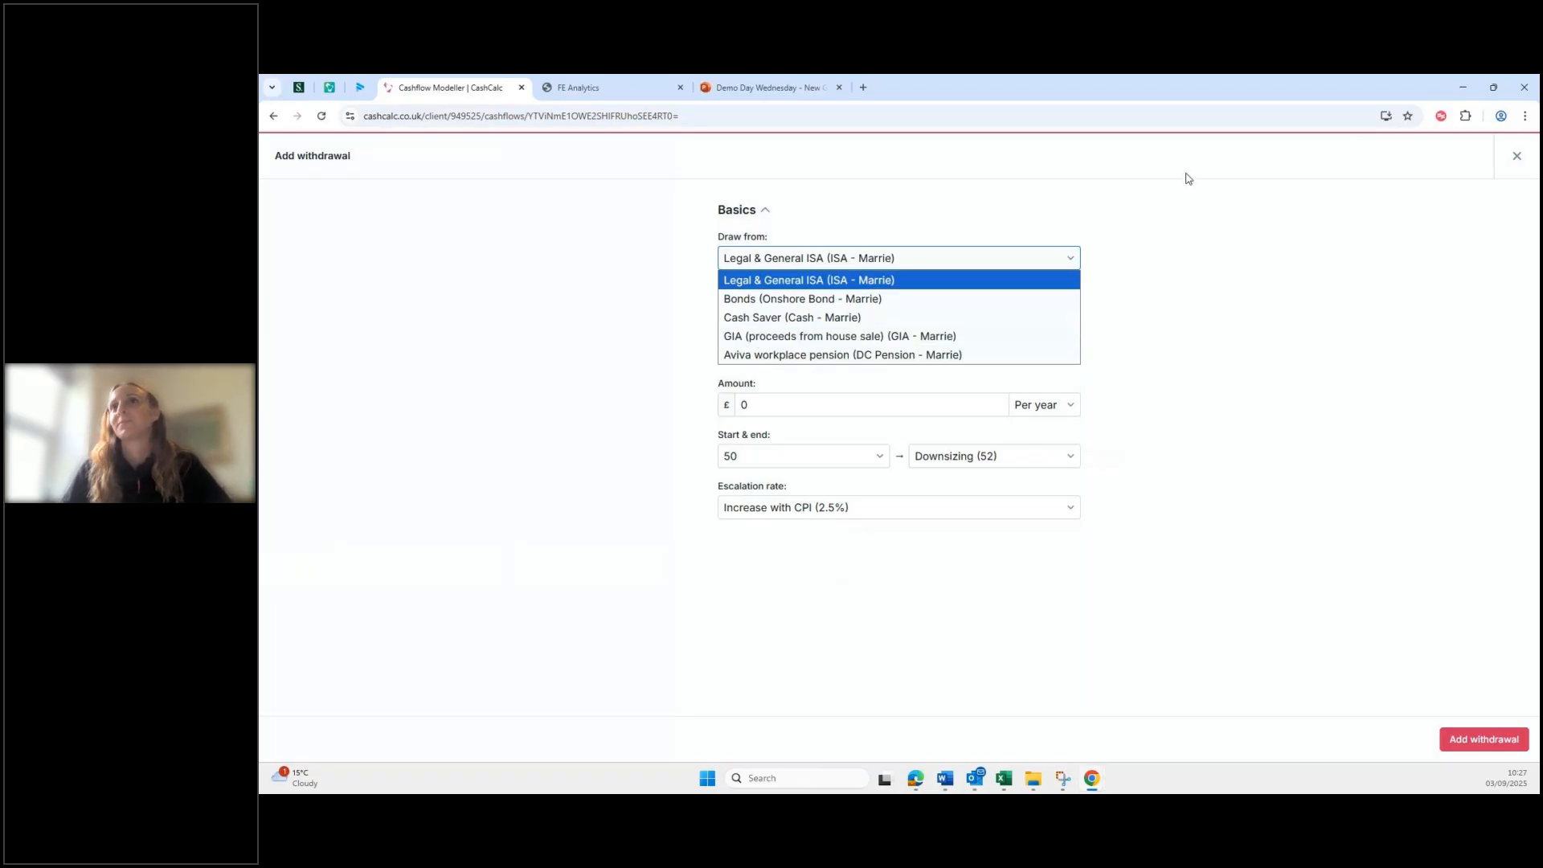
click(1518, 158)
click(1518, 159)
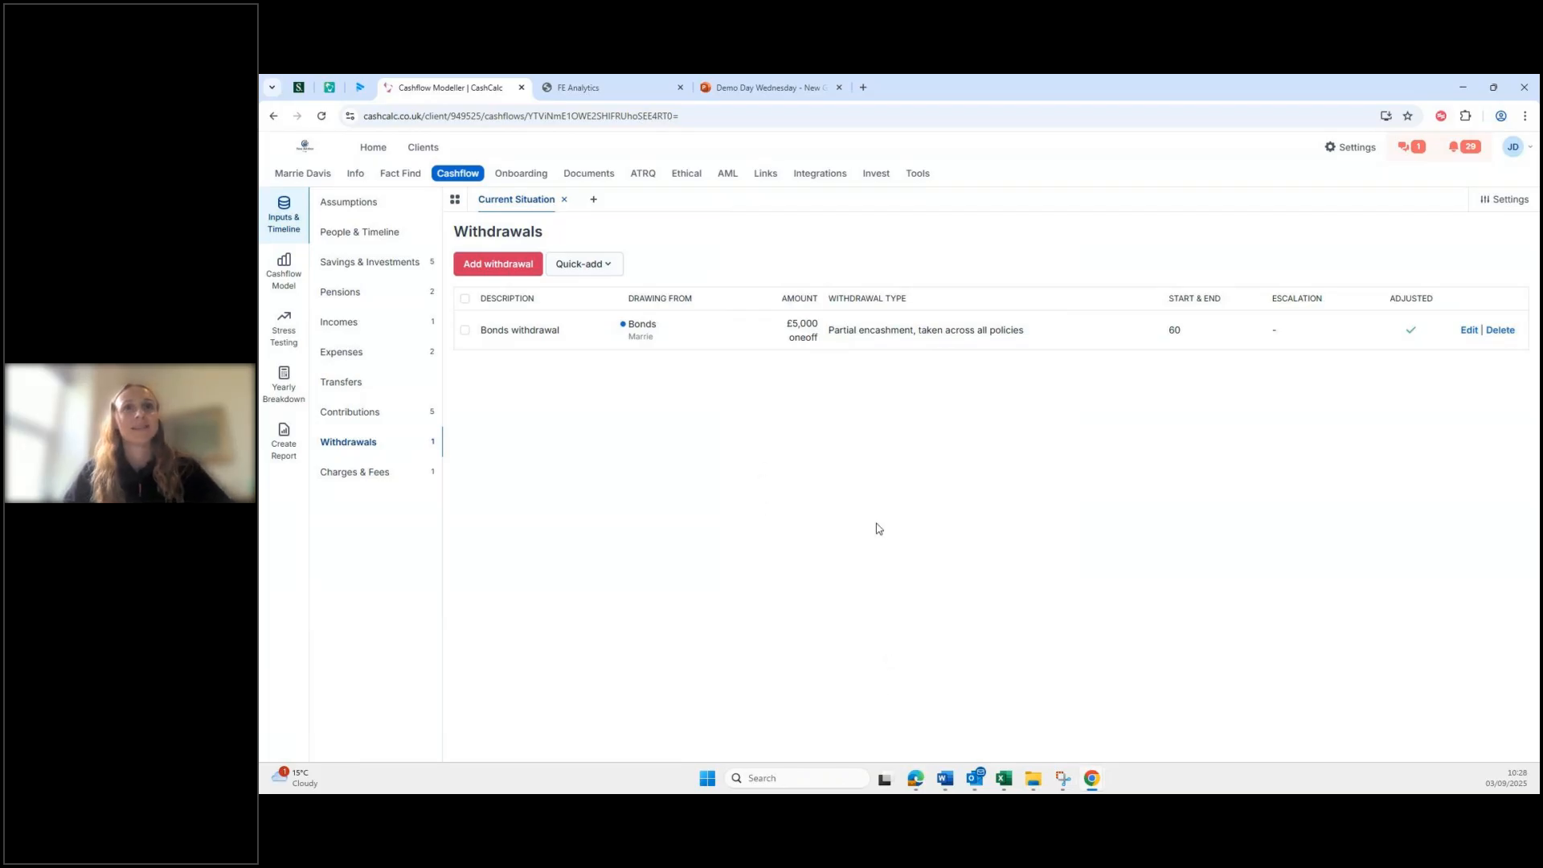
click(352, 294)
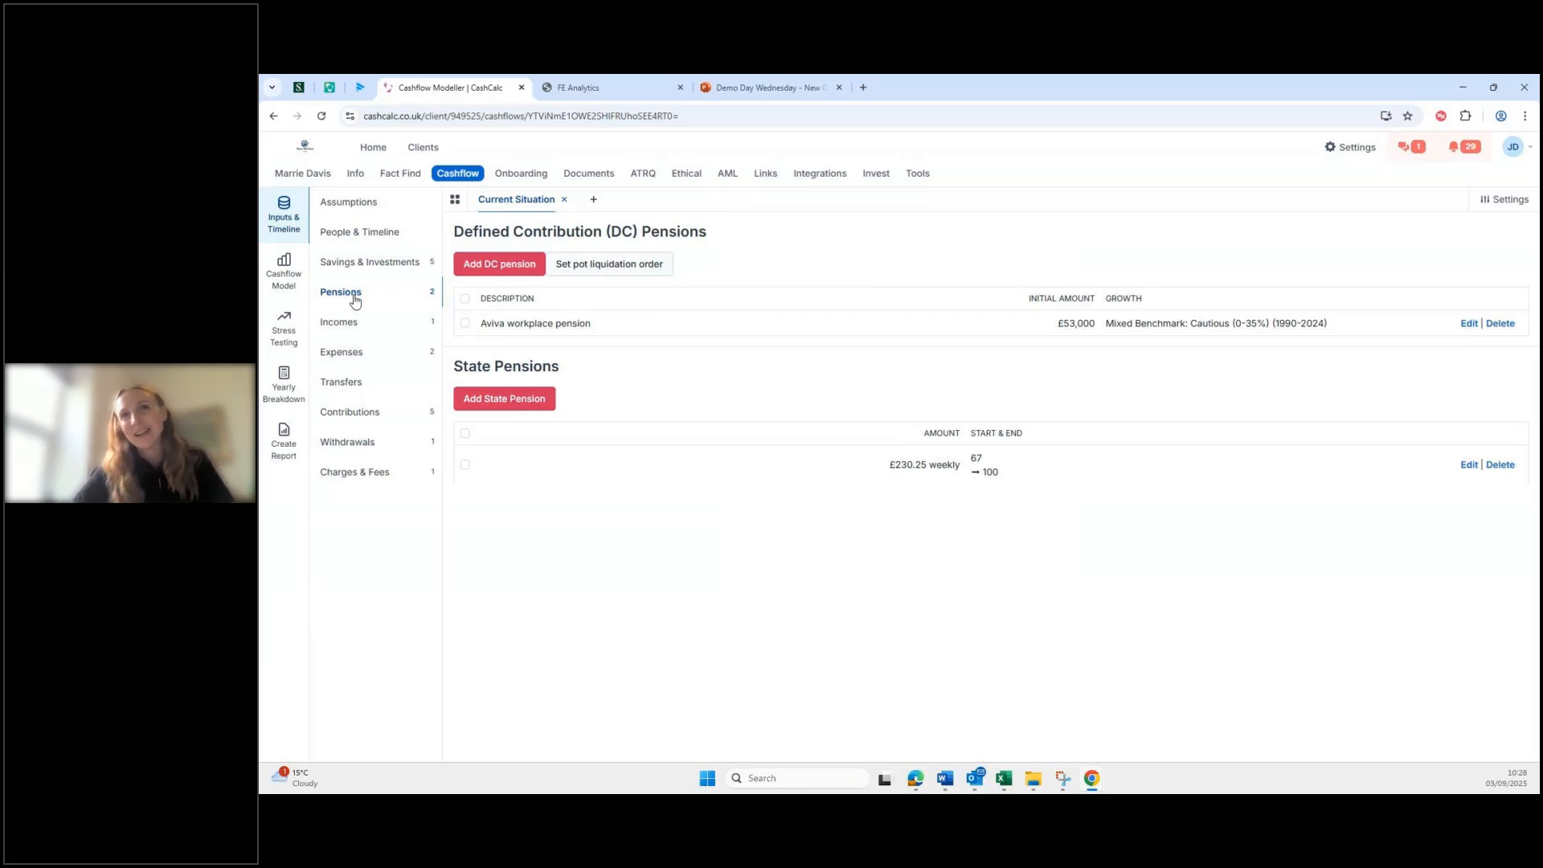
Step: Start a new DC pension draft, reviewing withdrawal taxation options and leaving Inherited Pension unticked
click(624, 267)
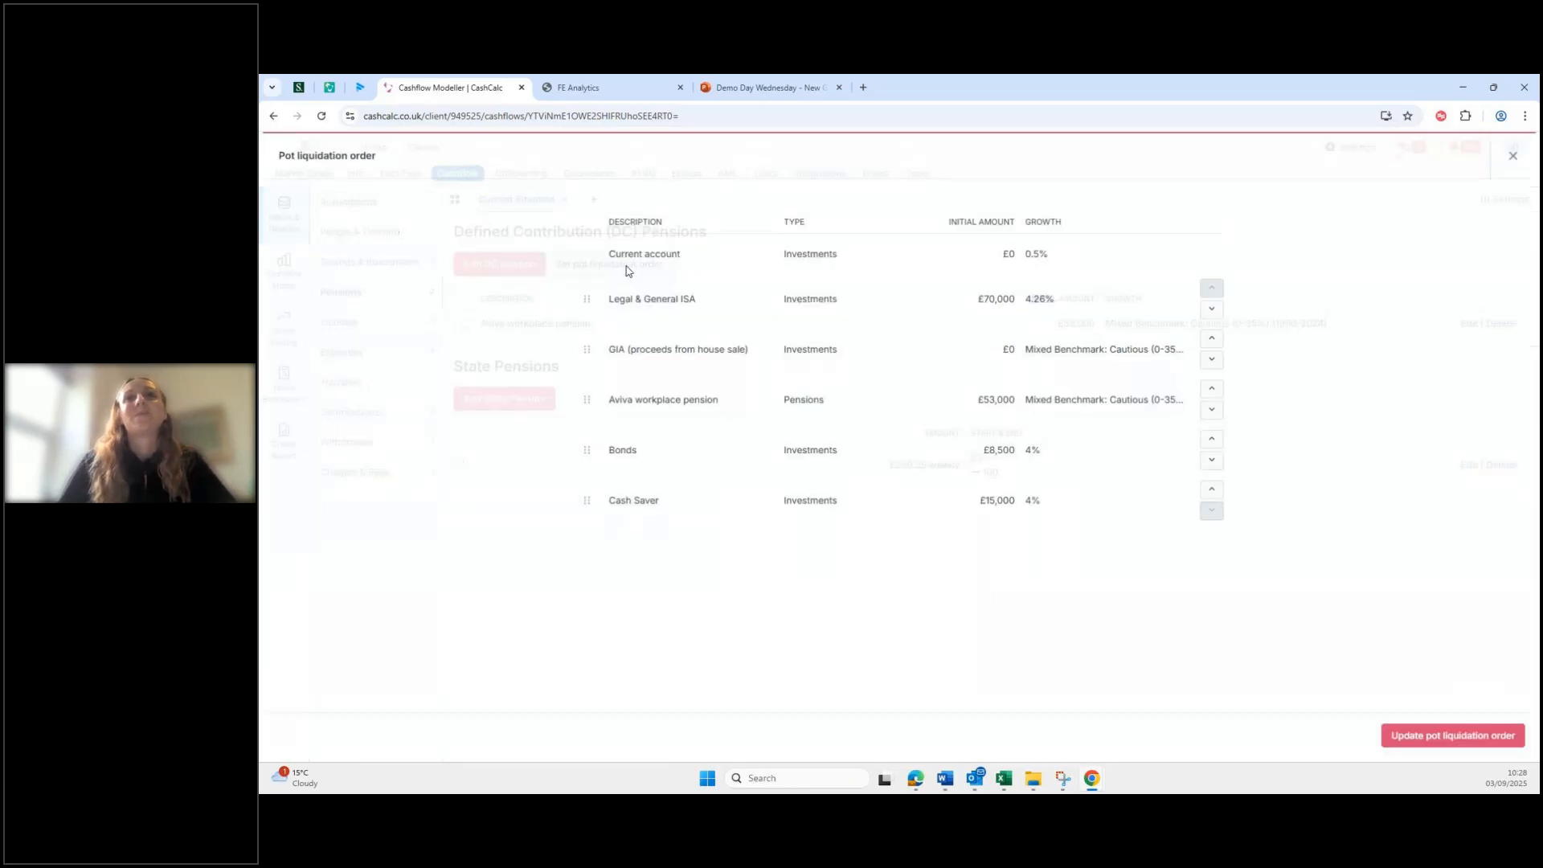
click(1517, 156)
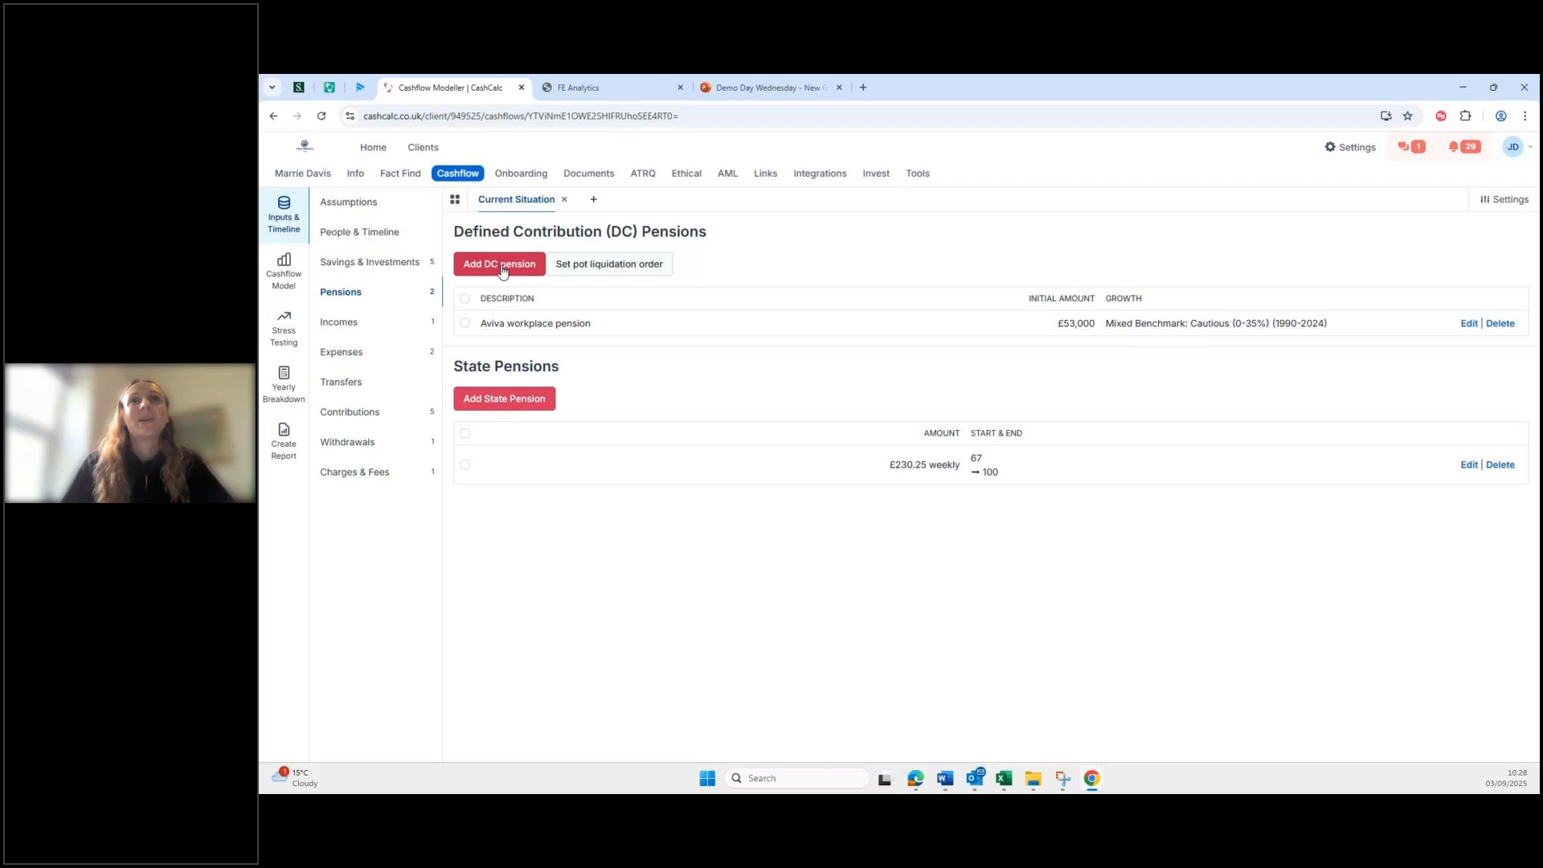
click(501, 266)
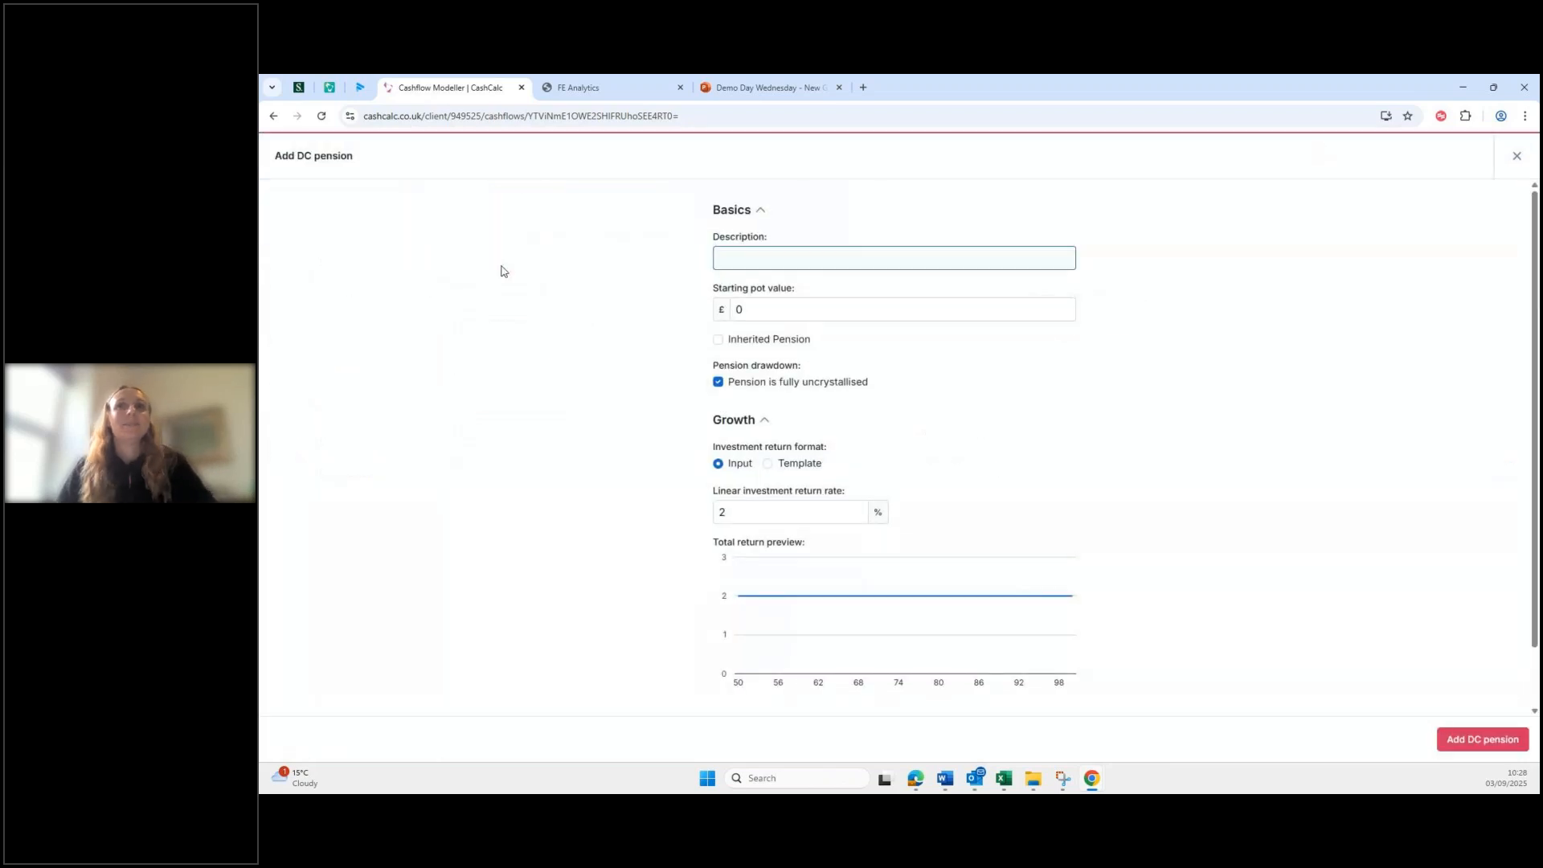
click(719, 340)
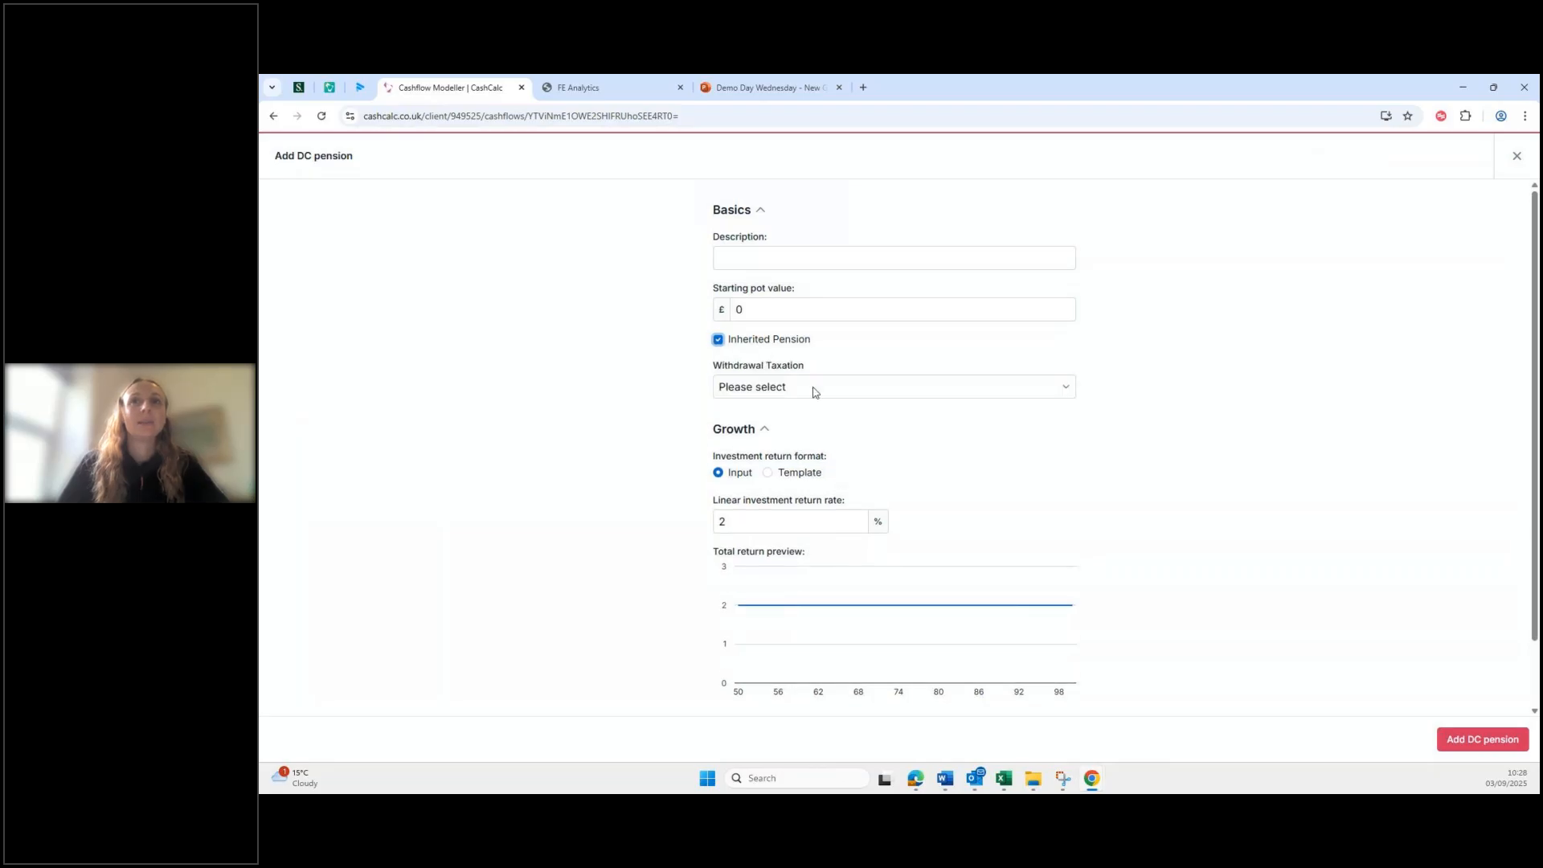
click(813, 390)
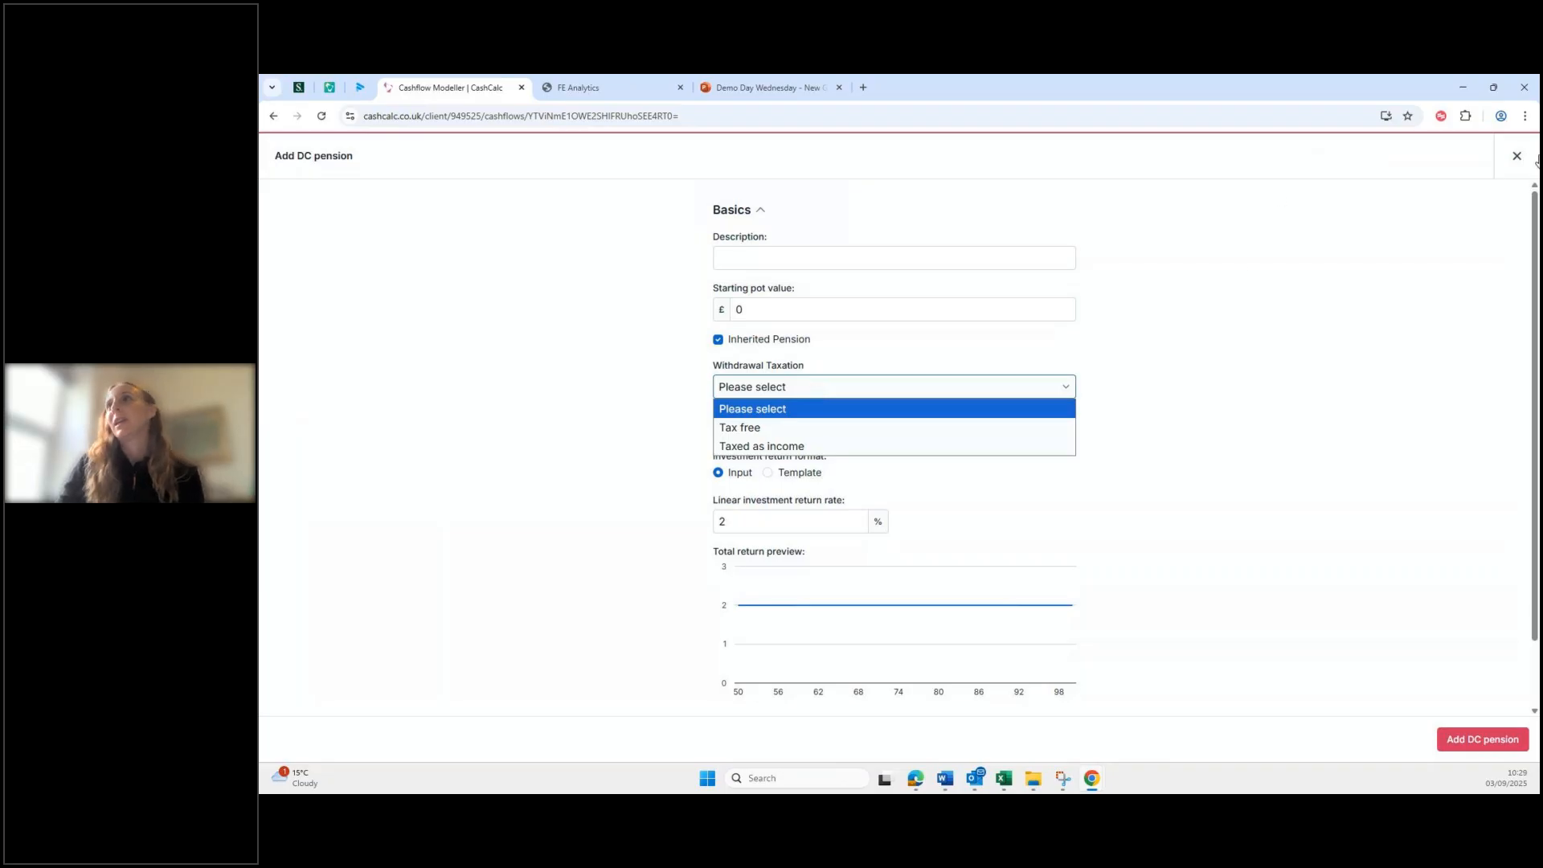
click(718, 340)
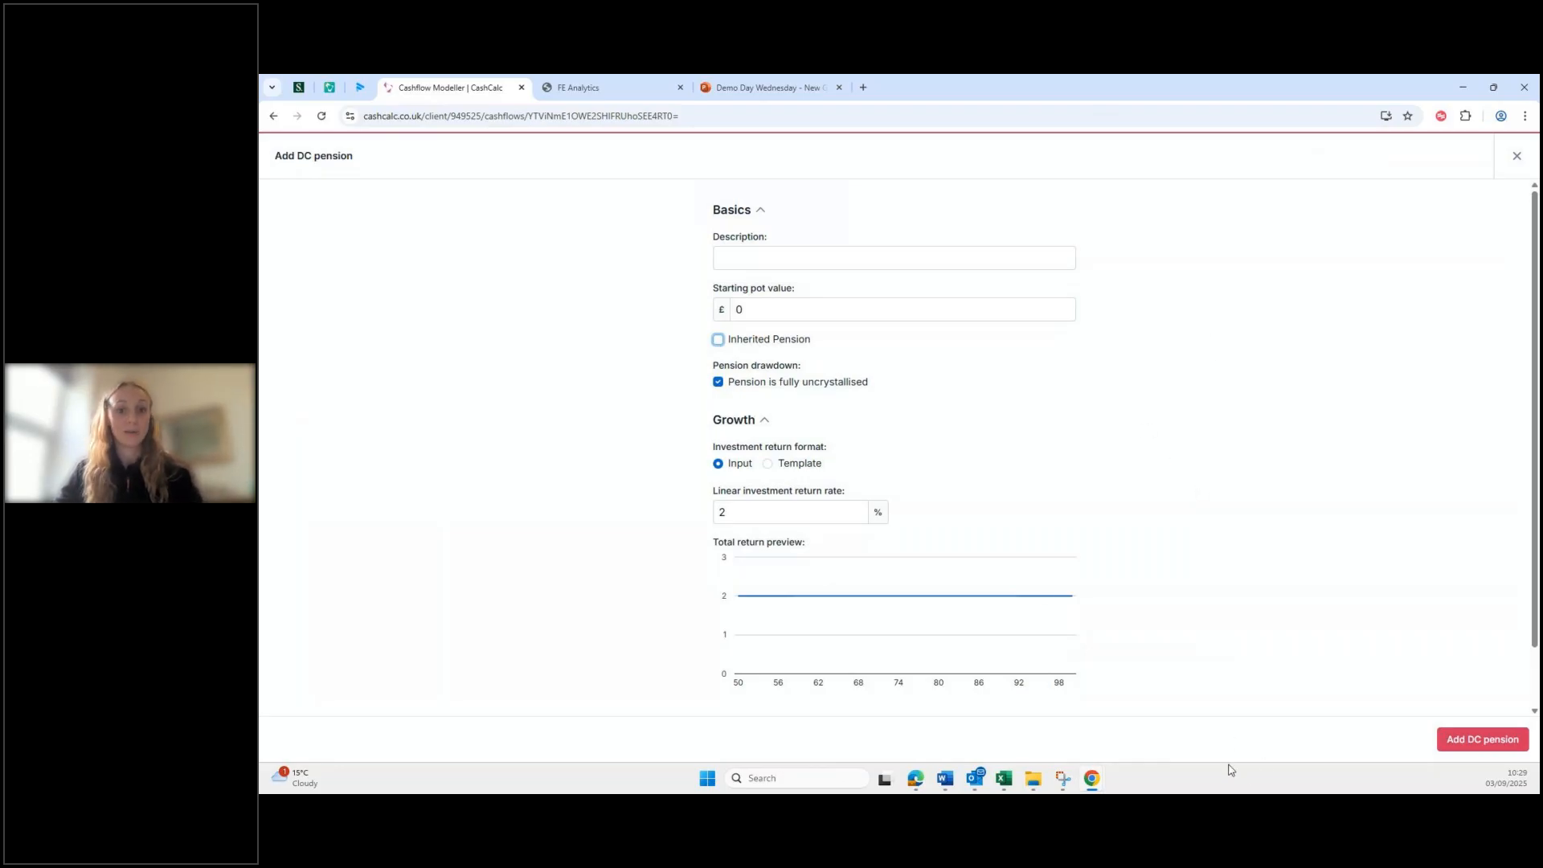
Step: Add DC pension 'Pension 1' with a £13,000 starting pot and 3.9% return rate
click(950, 263)
text(Penion 1)
click(955, 308)
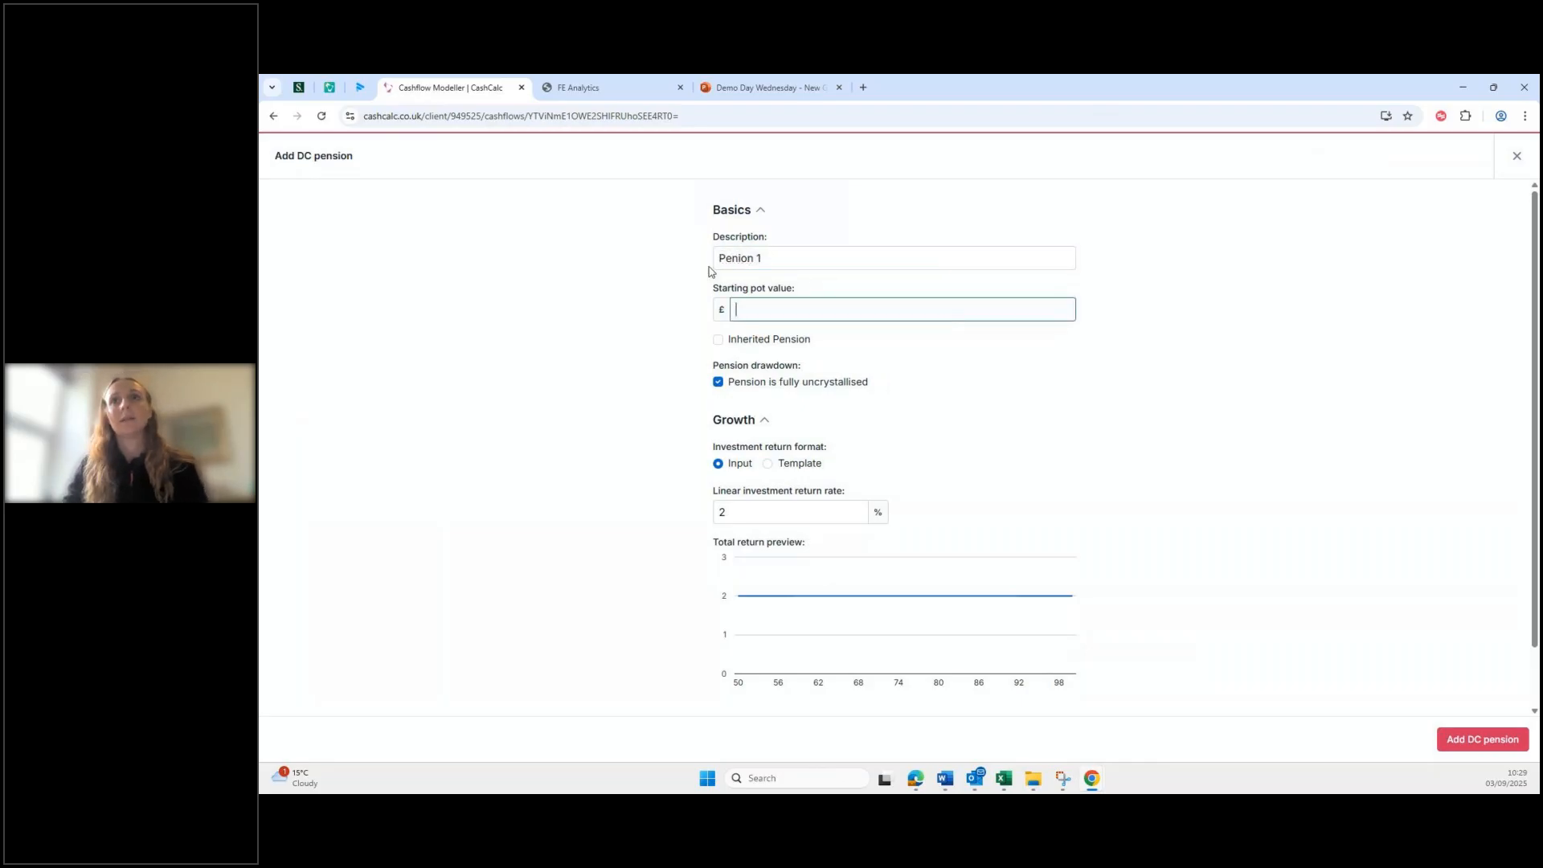
click(738, 257)
text(s)
click(750, 309)
text(1300)
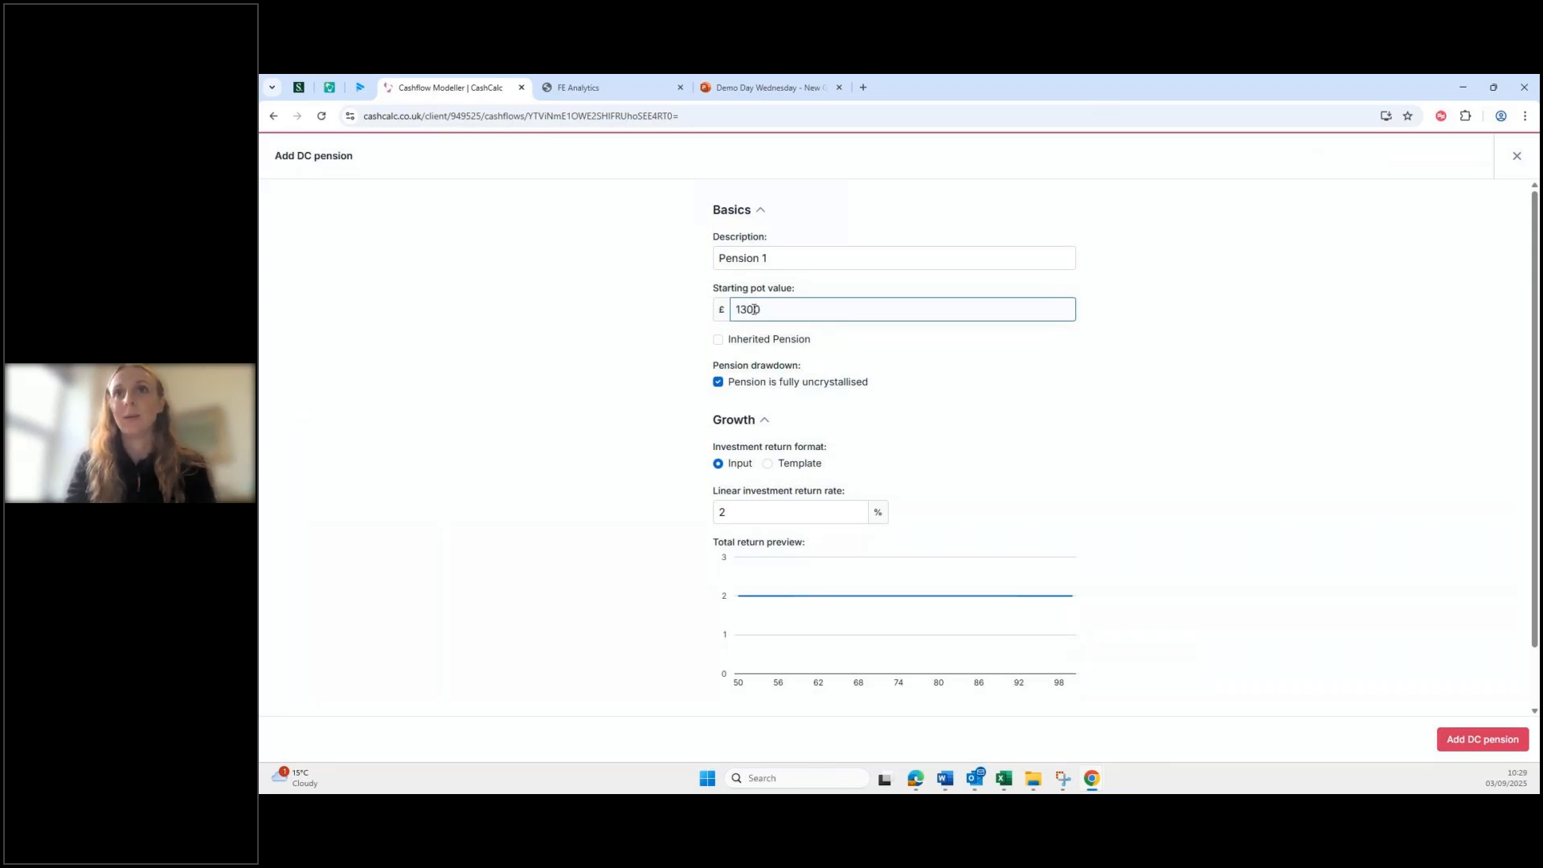
text(0)
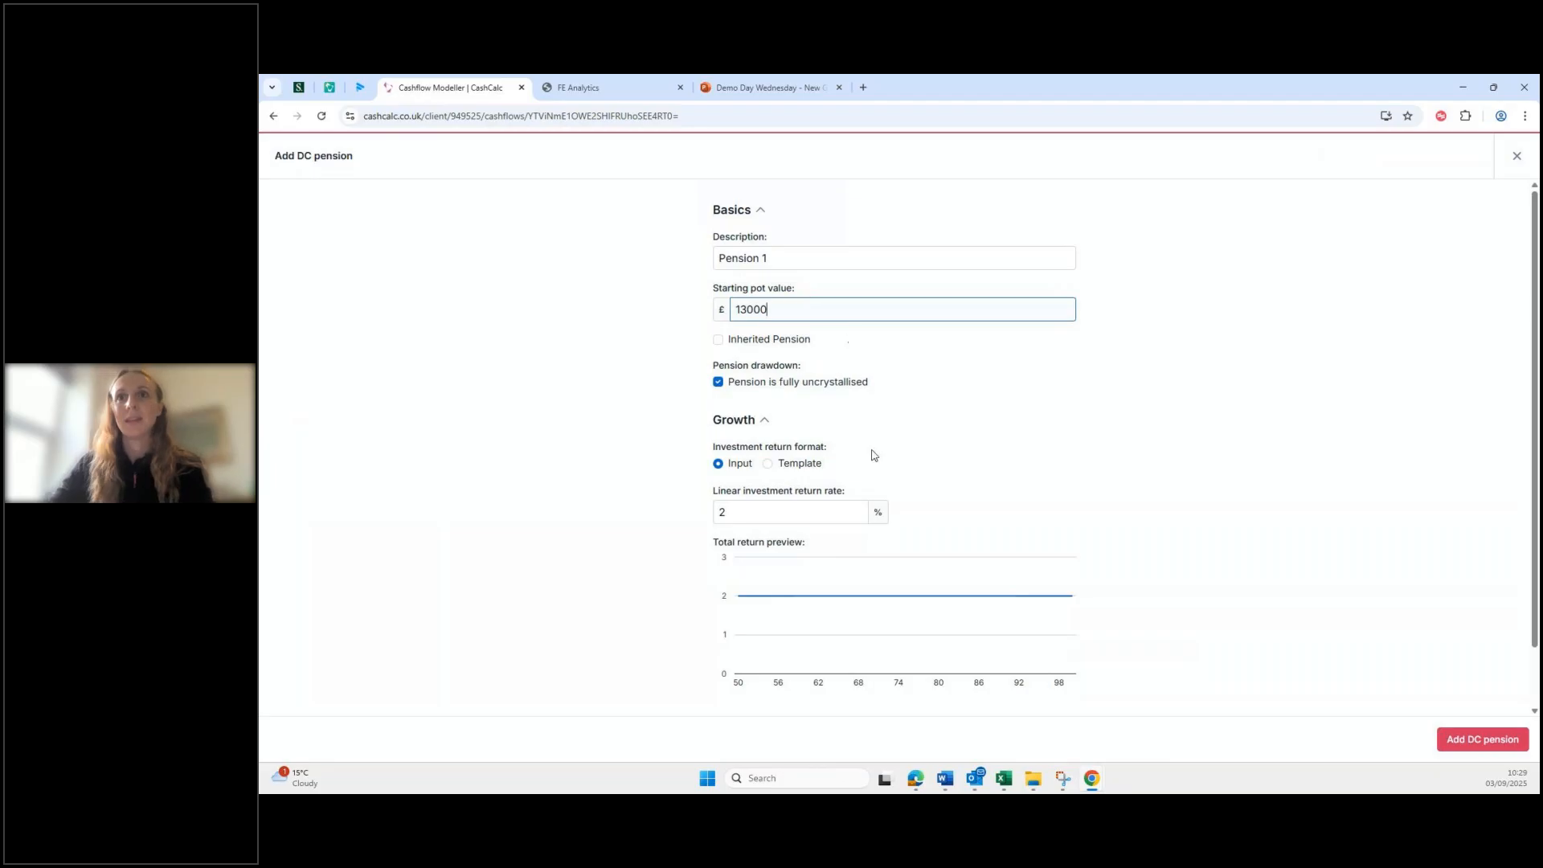
click(808, 508)
key(BackSpace)
text(3.9)
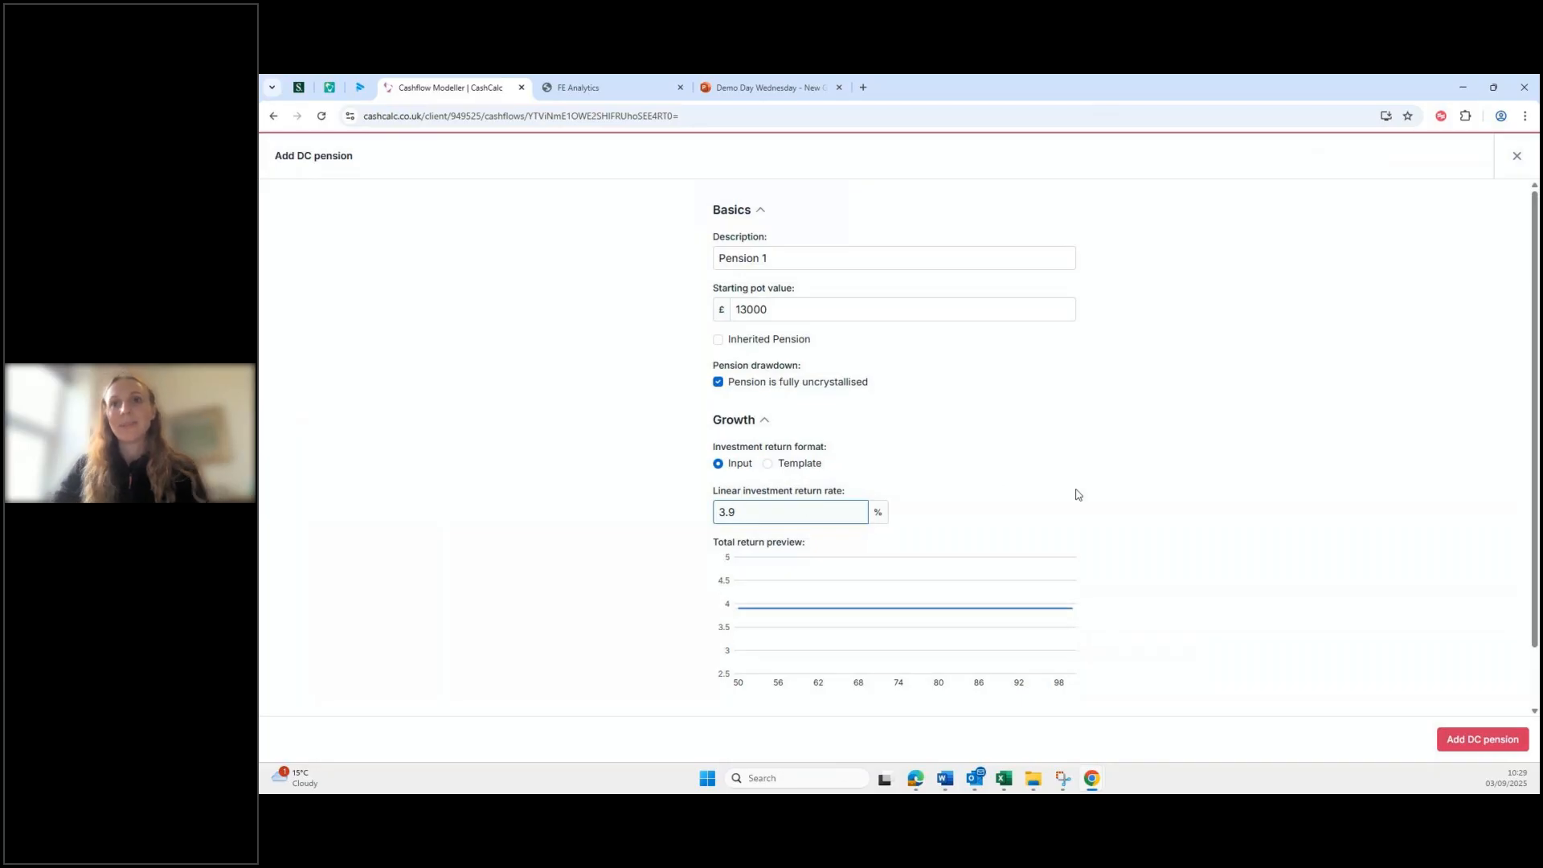
scroll(1074, 489, down, 1)
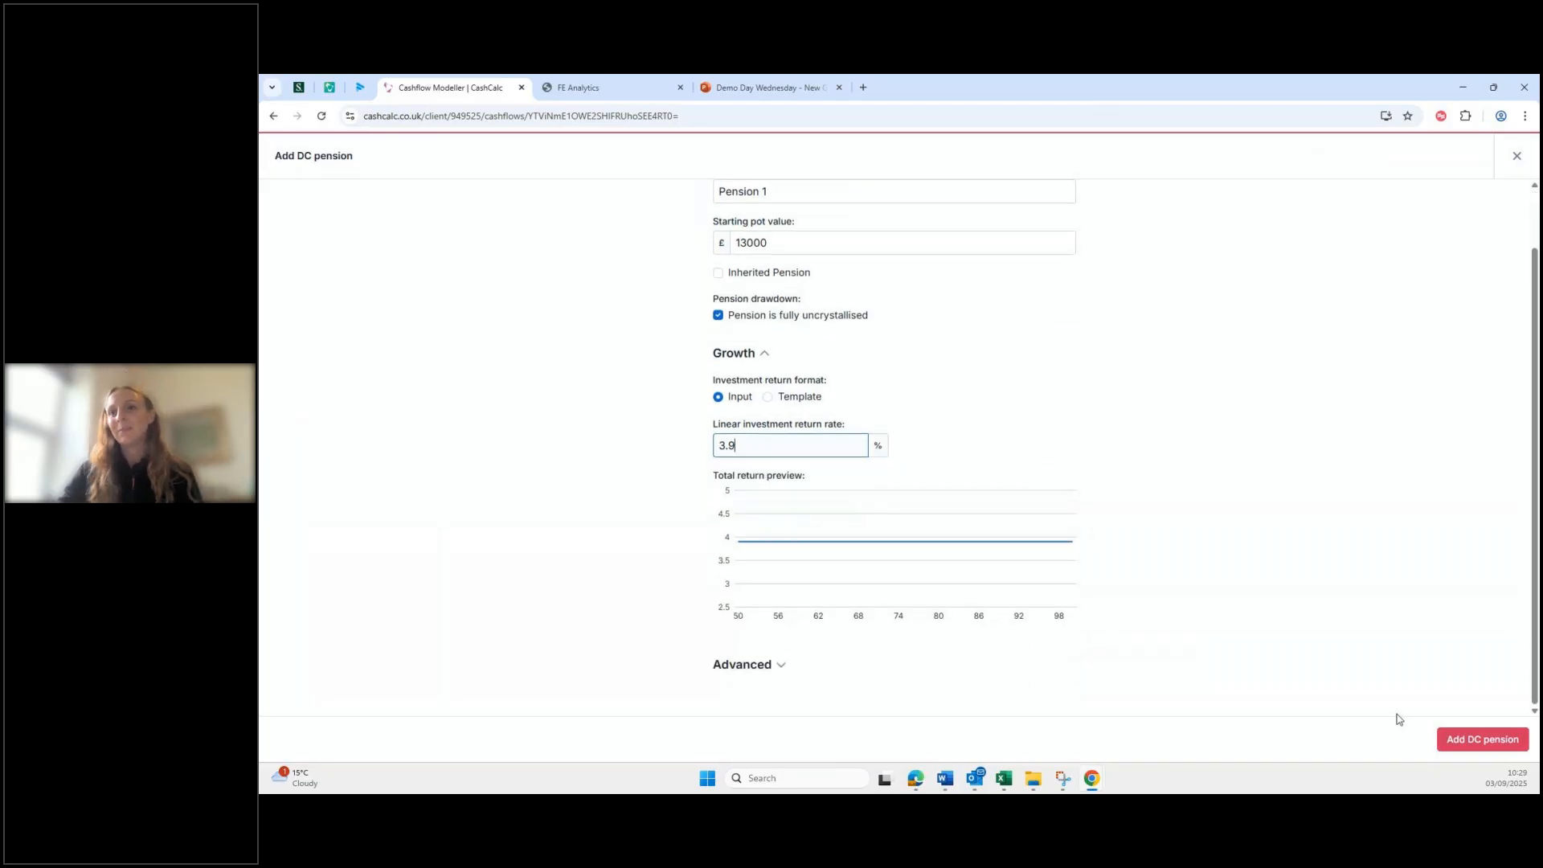
click(1467, 748)
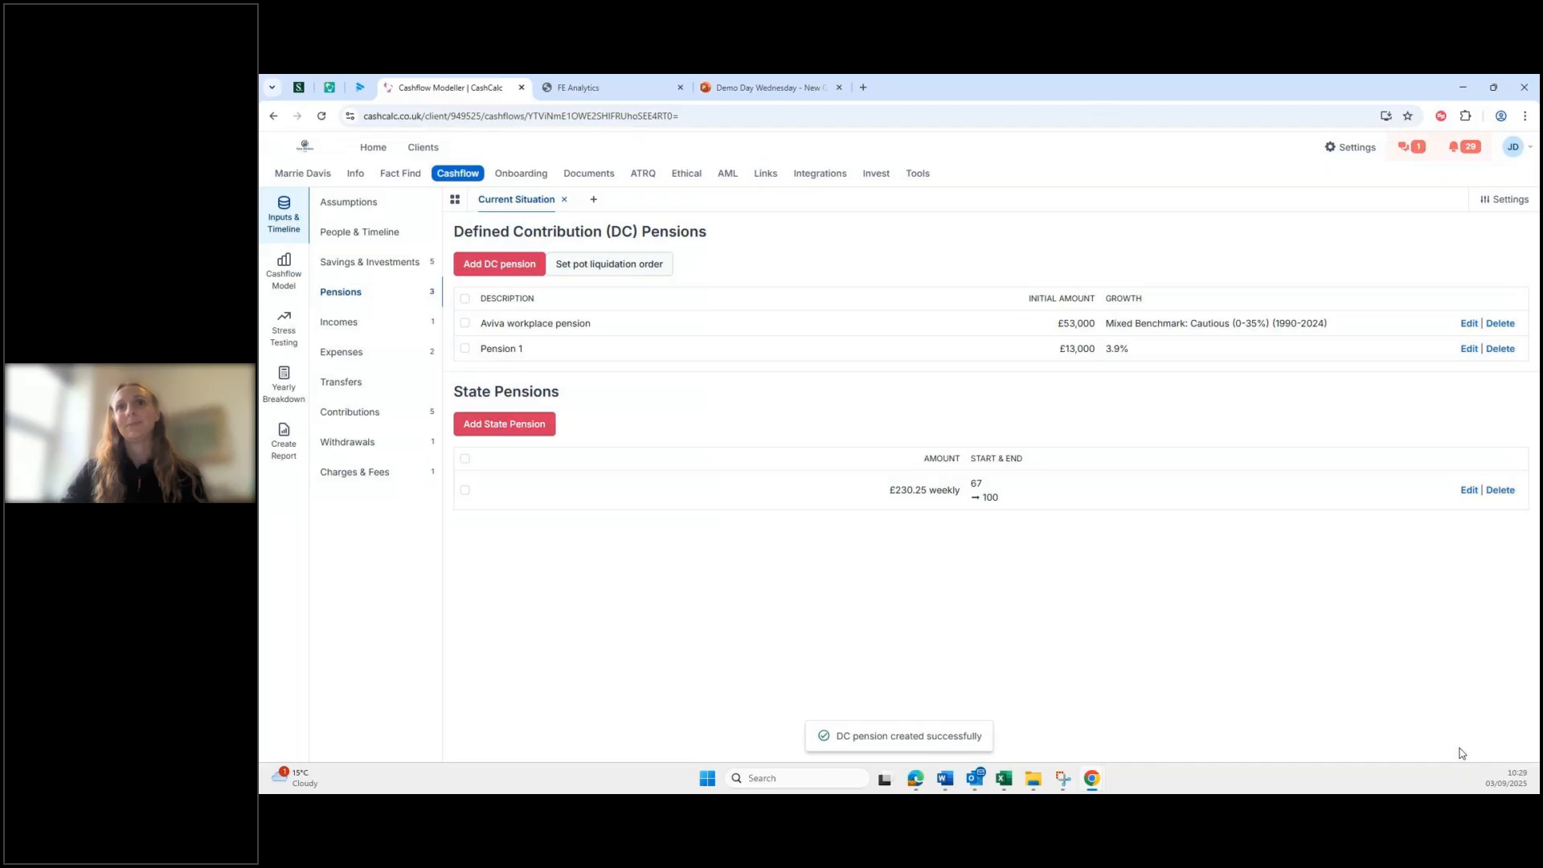
Step: Add DC pension 'Pension 2' with a £100,000 starting pot and 4.3% return rate
click(496, 257)
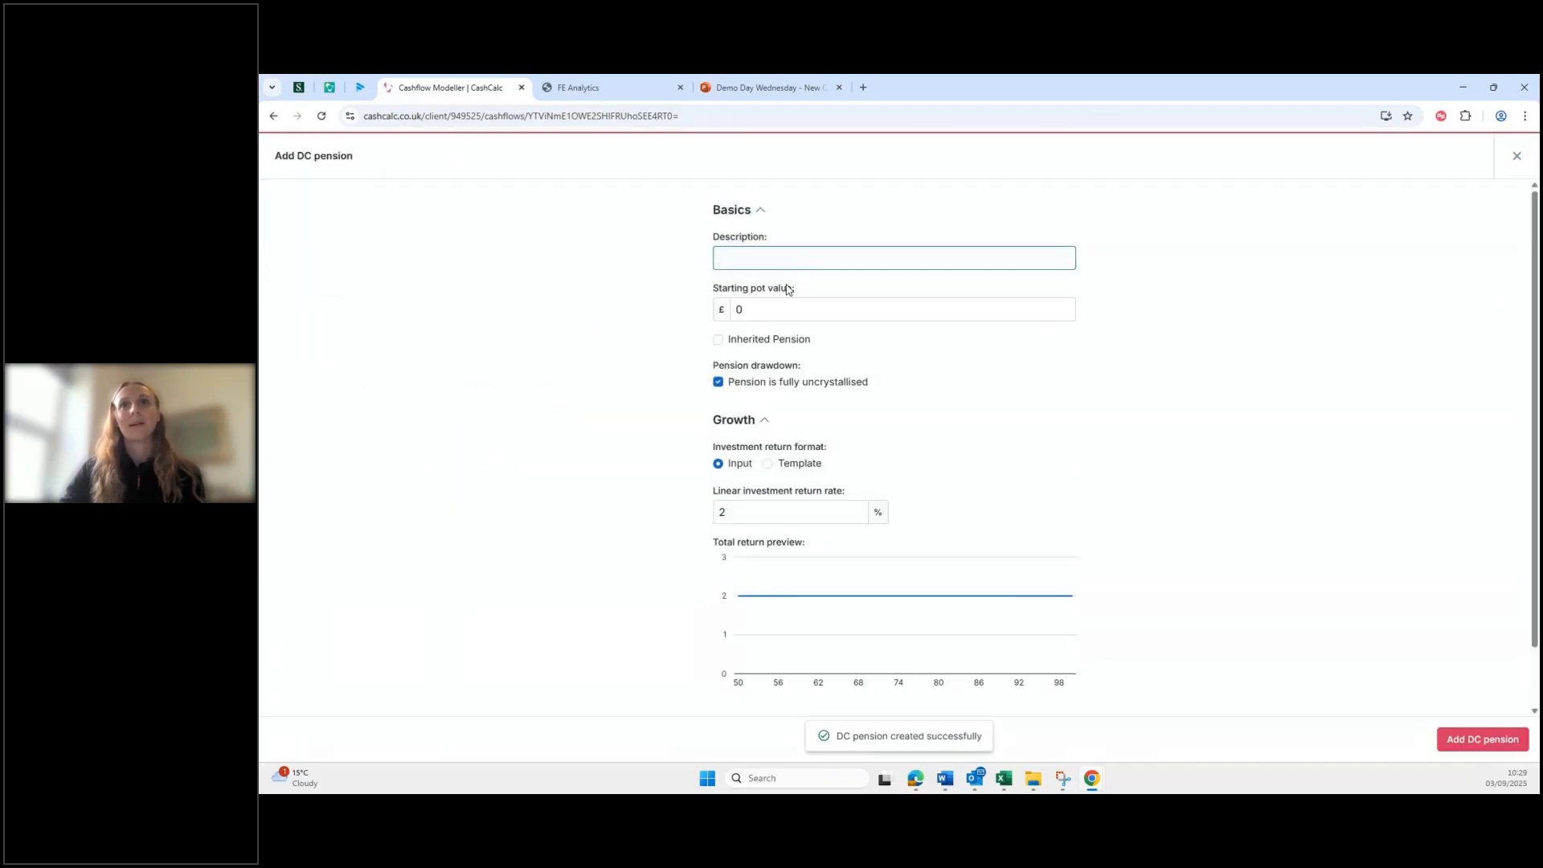
text(Pension 2)
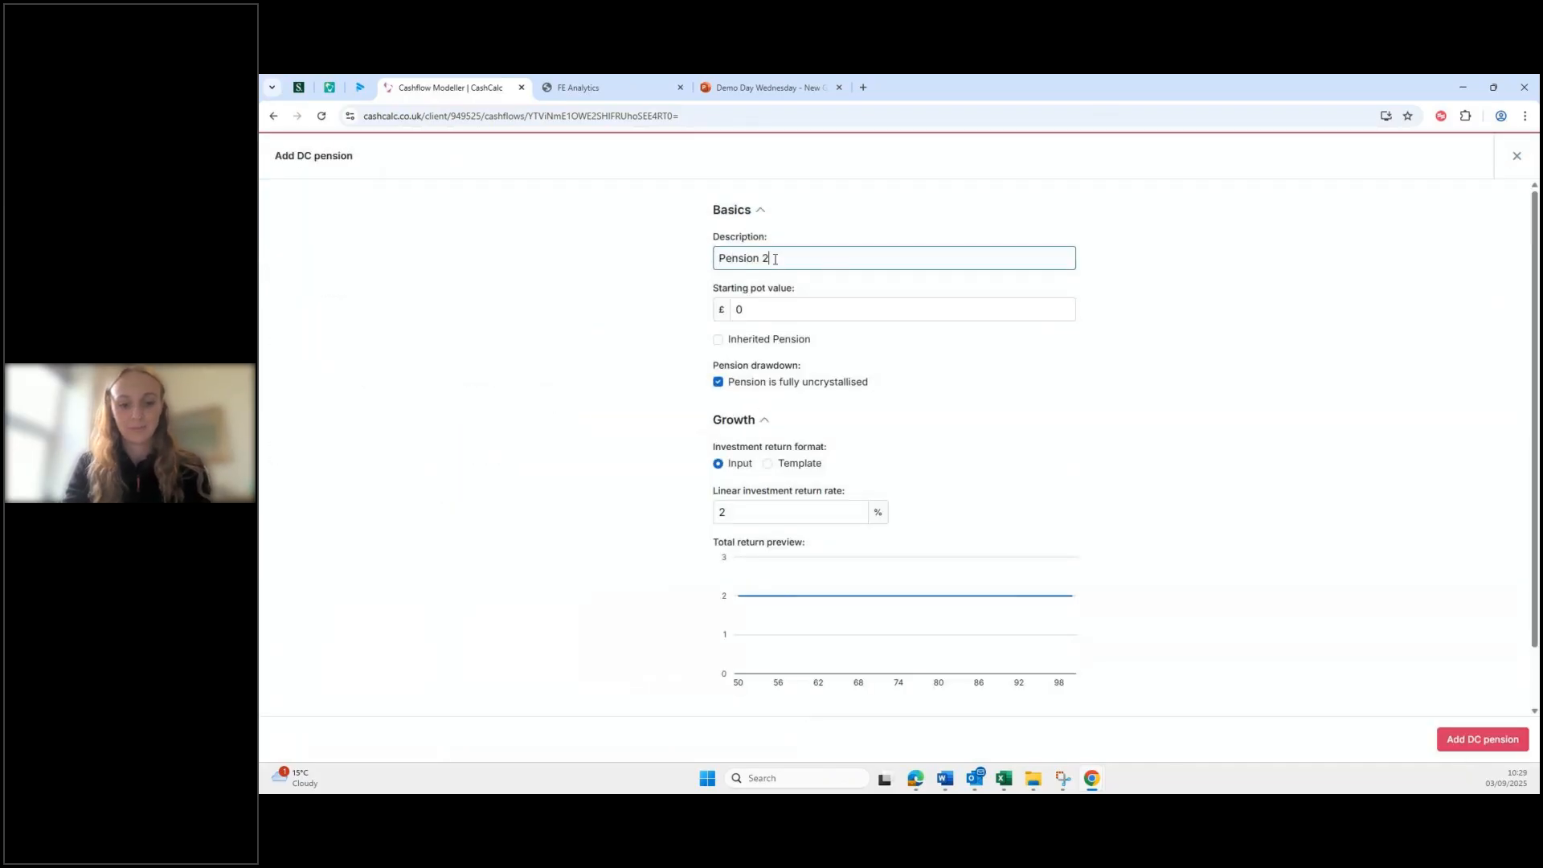
click(779, 312)
text(100)
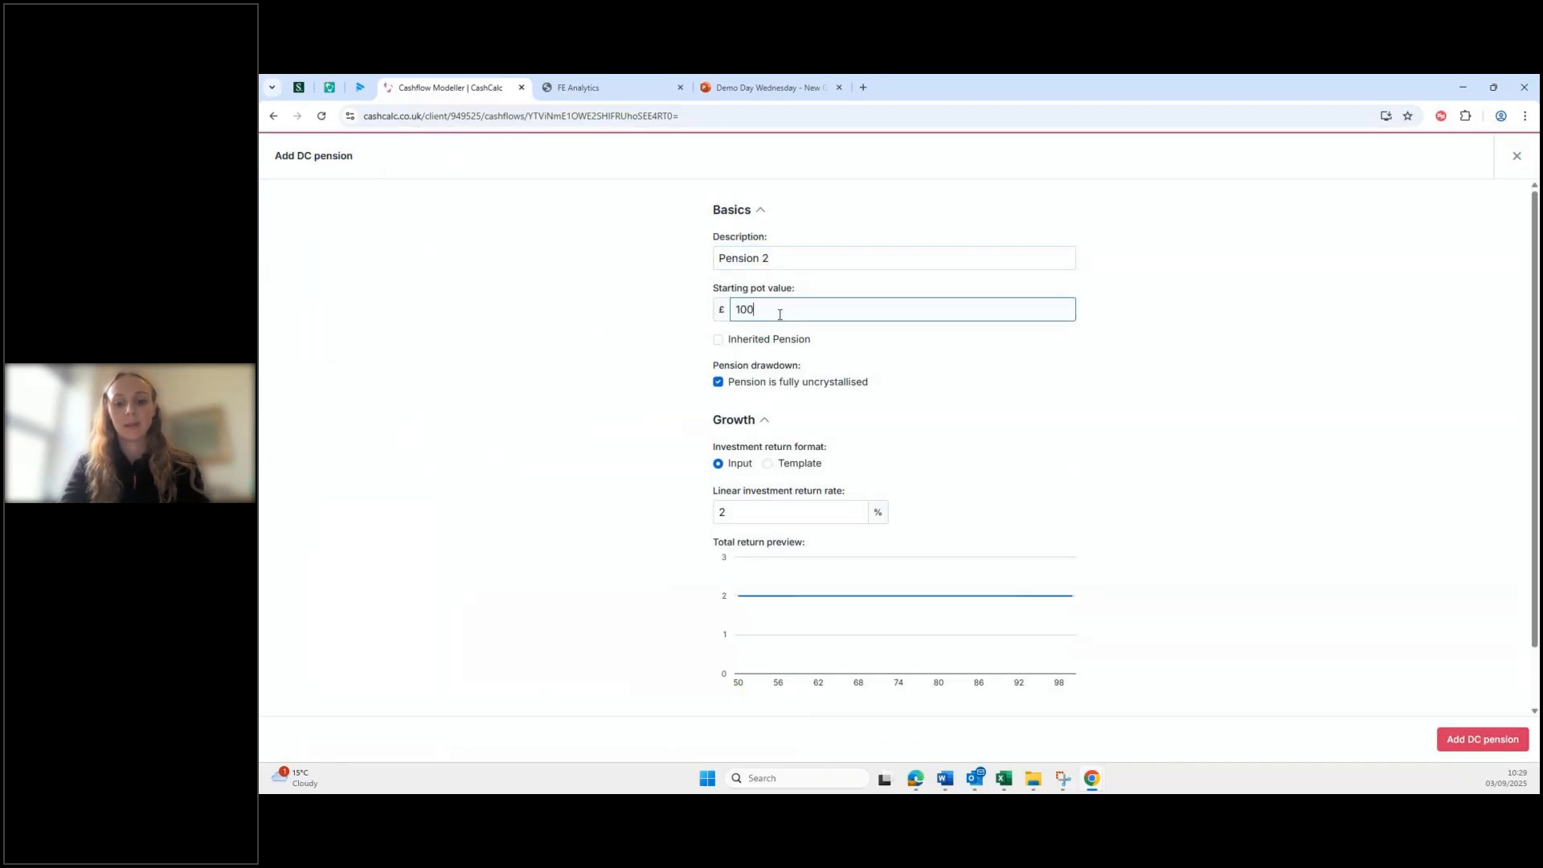
text(000)
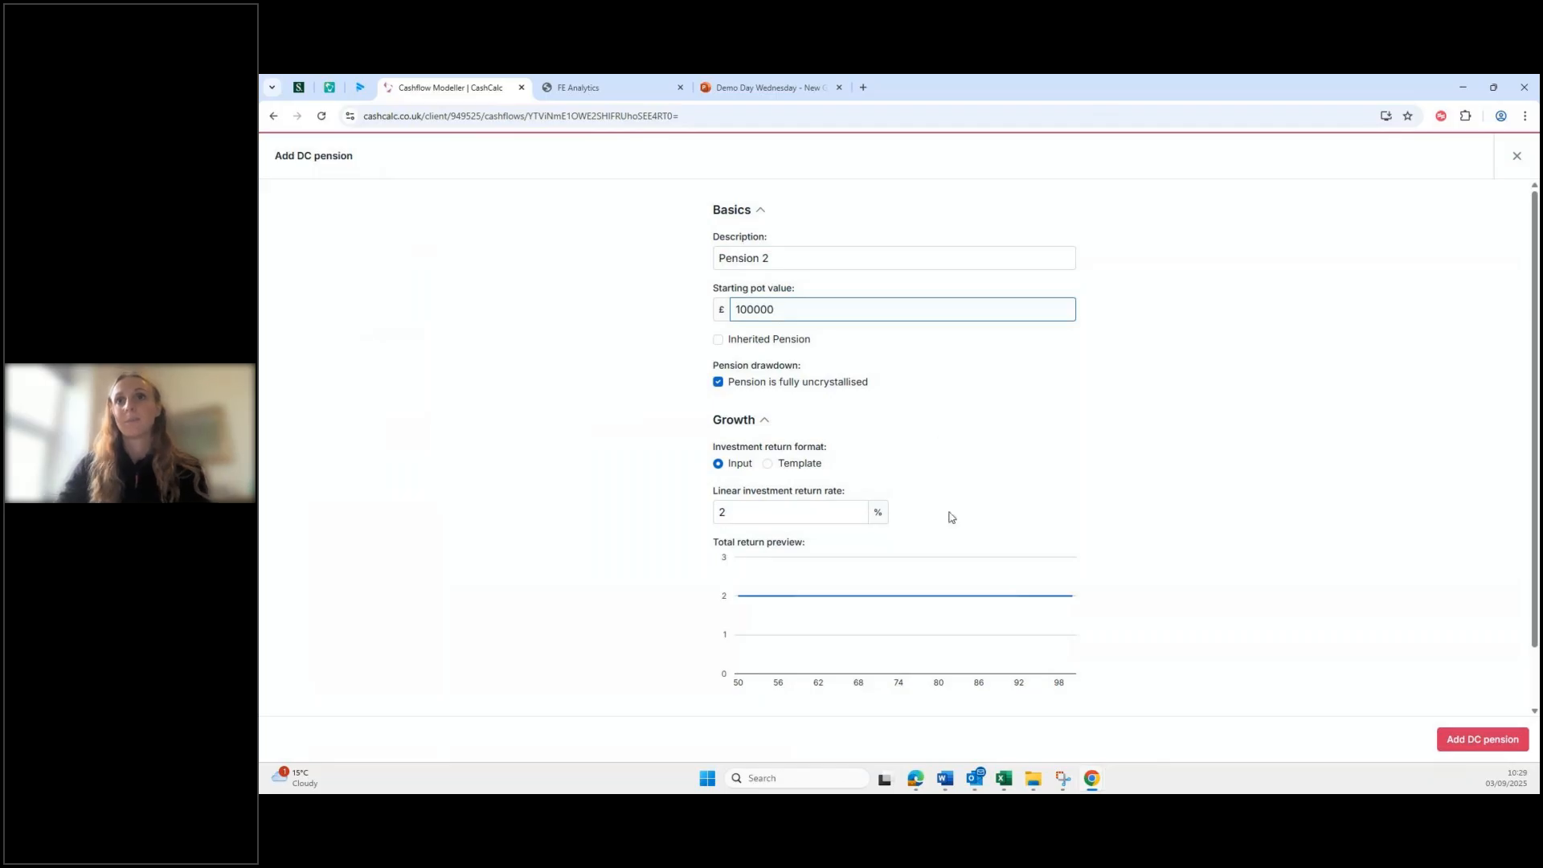
scroll(784, 451, down, 1)
click(784, 452)
key(BackSpace)
text(4.3)
click(1470, 736)
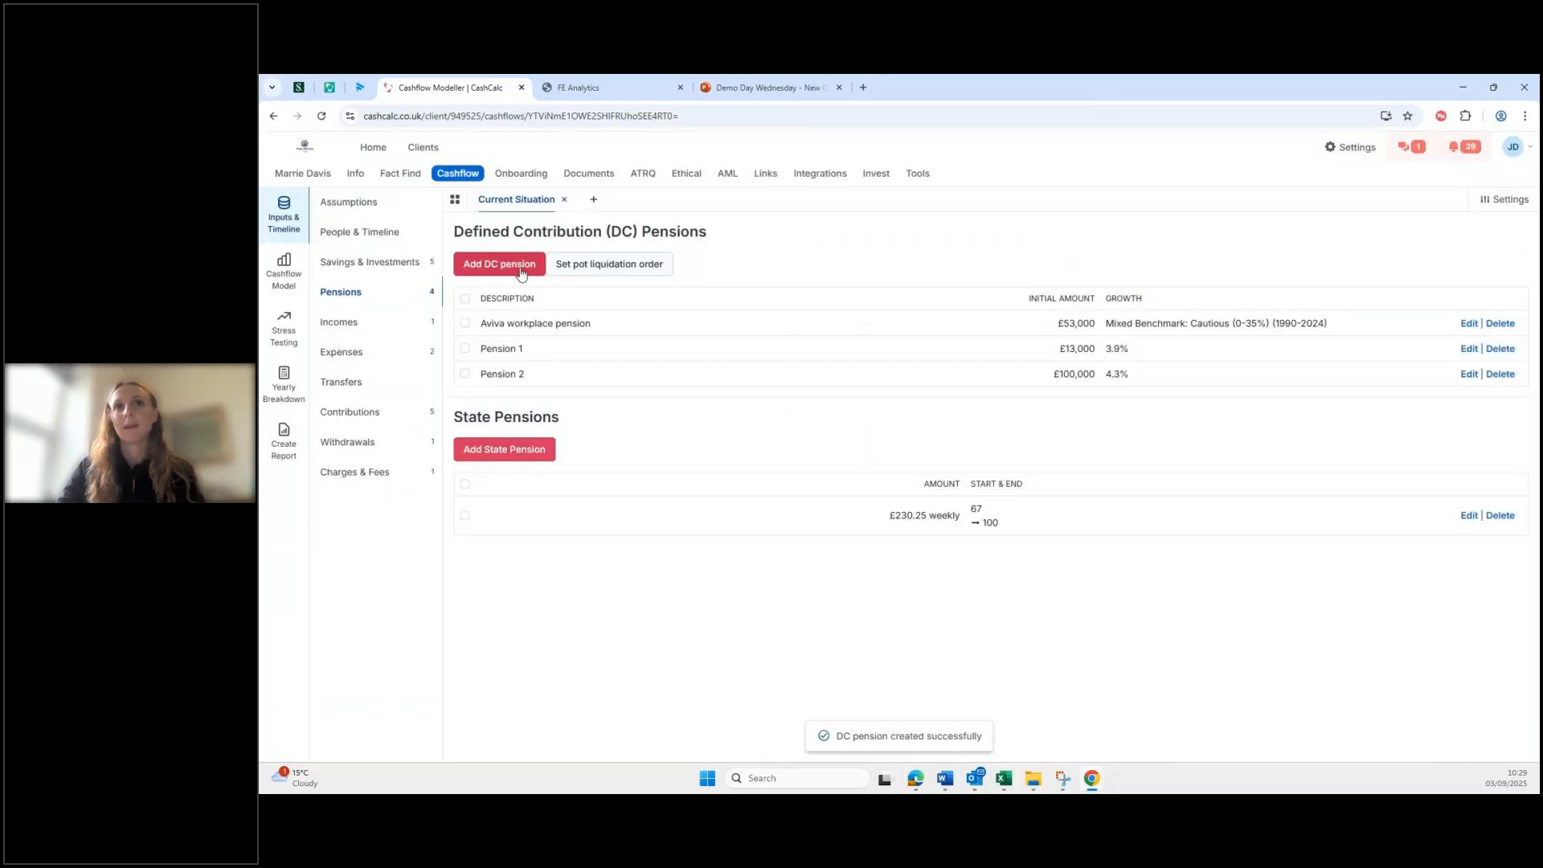
Step: Add 'Pension 3' with a 26000 starting pot, replacing the 2% return rate with 4.2%
click(521, 274)
text(Pension 3)
click(826, 300)
text(2)
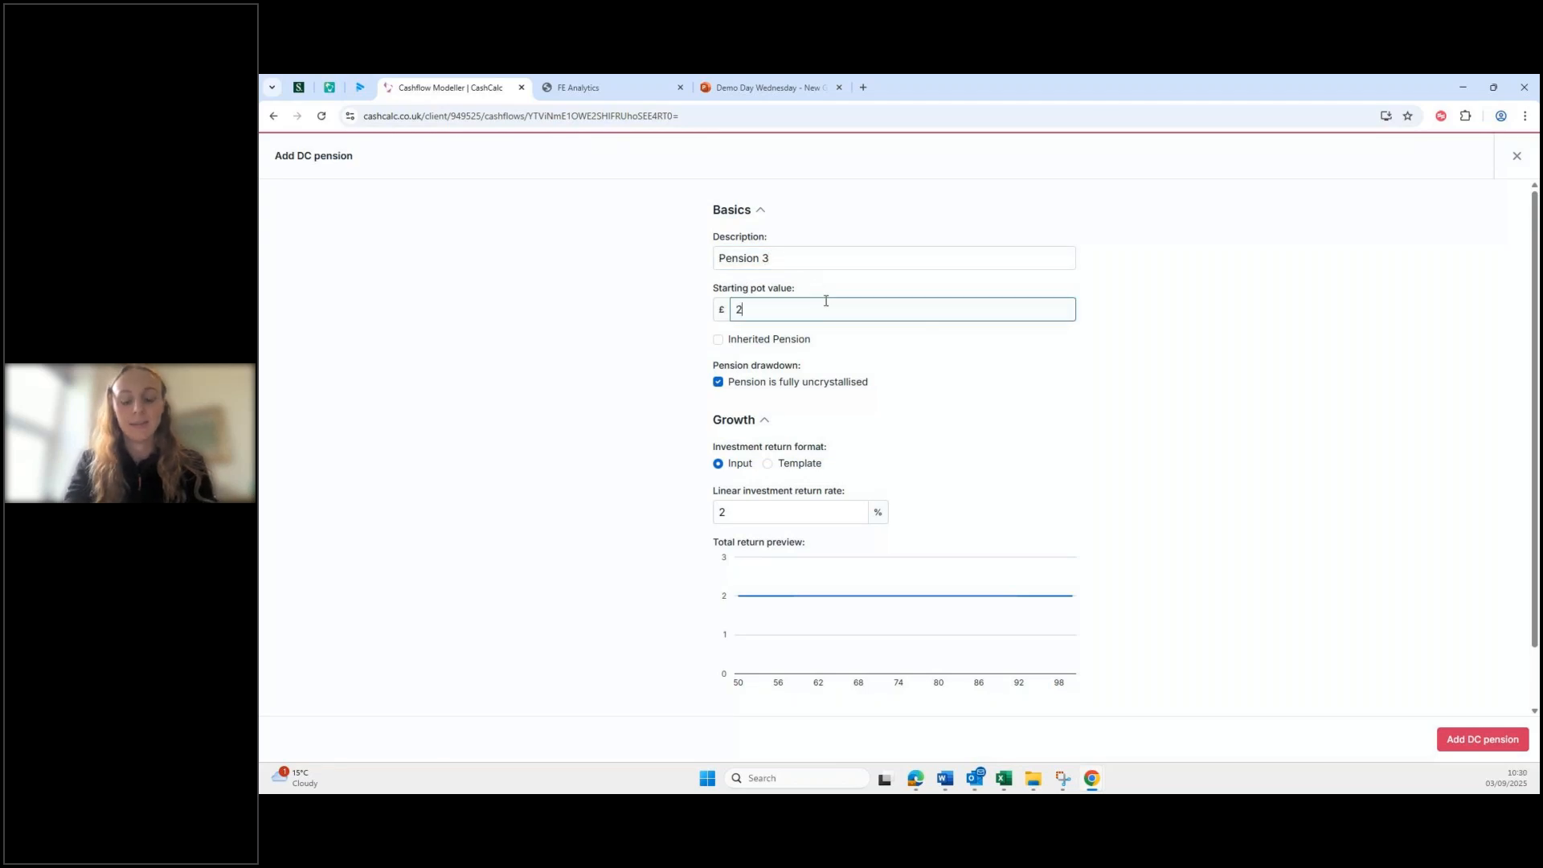
text(6000)
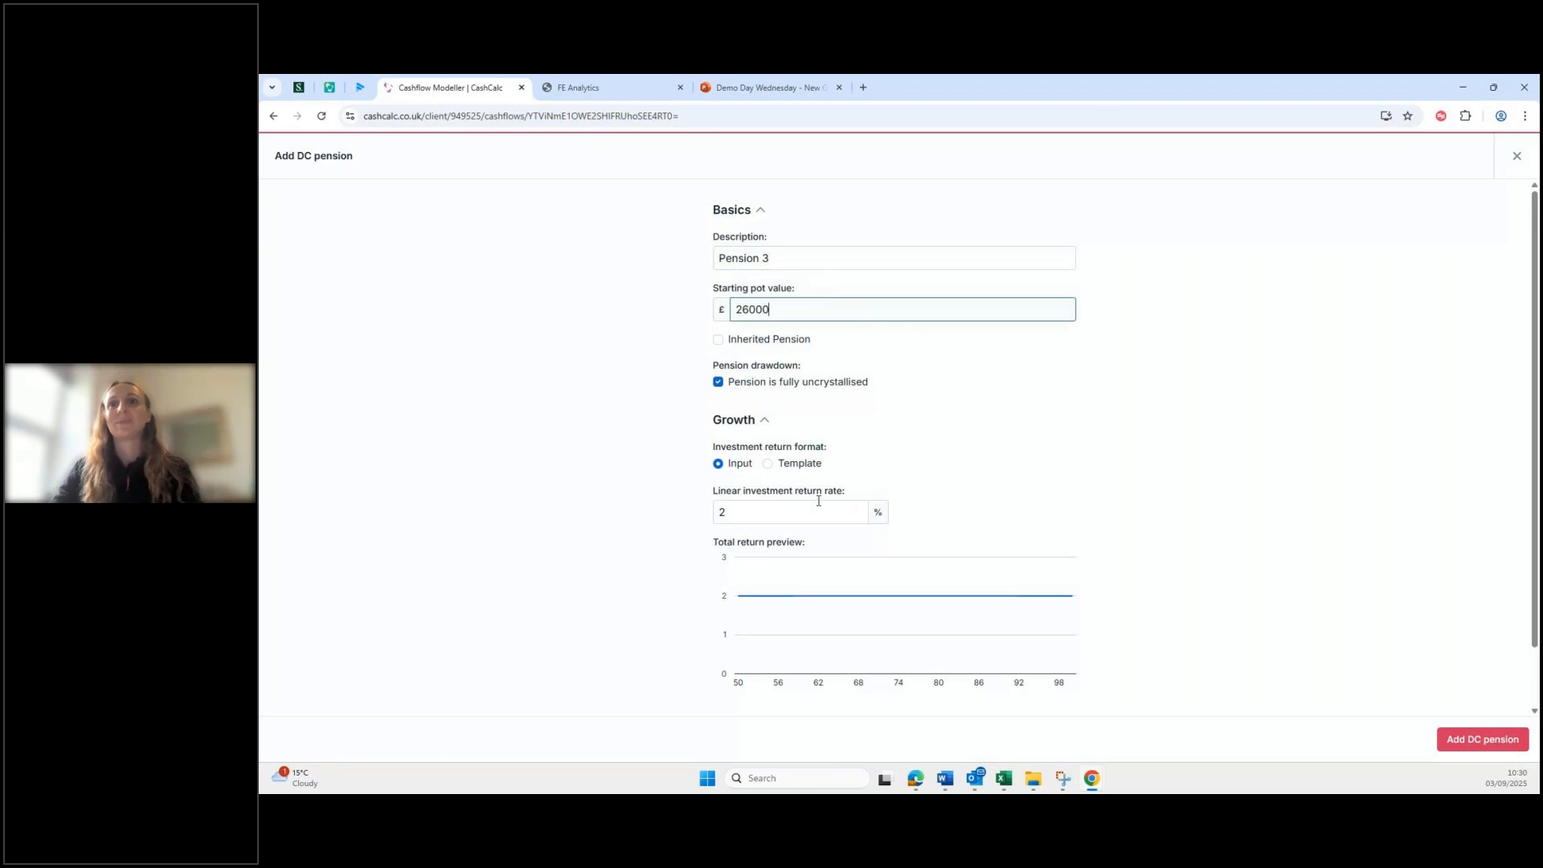
double_click(817, 511)
text(4)
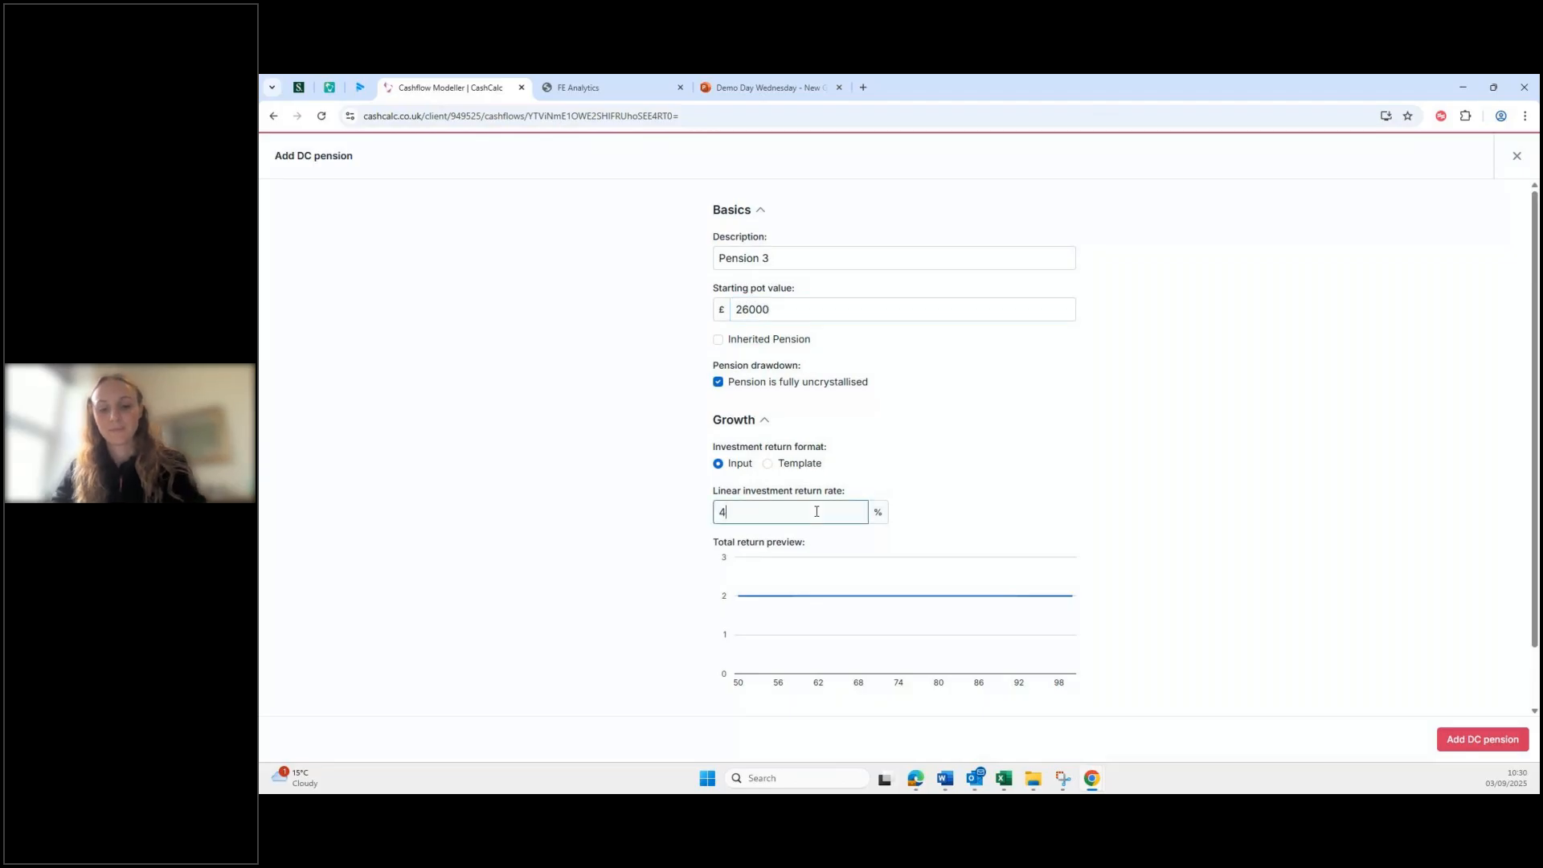
text(.2)
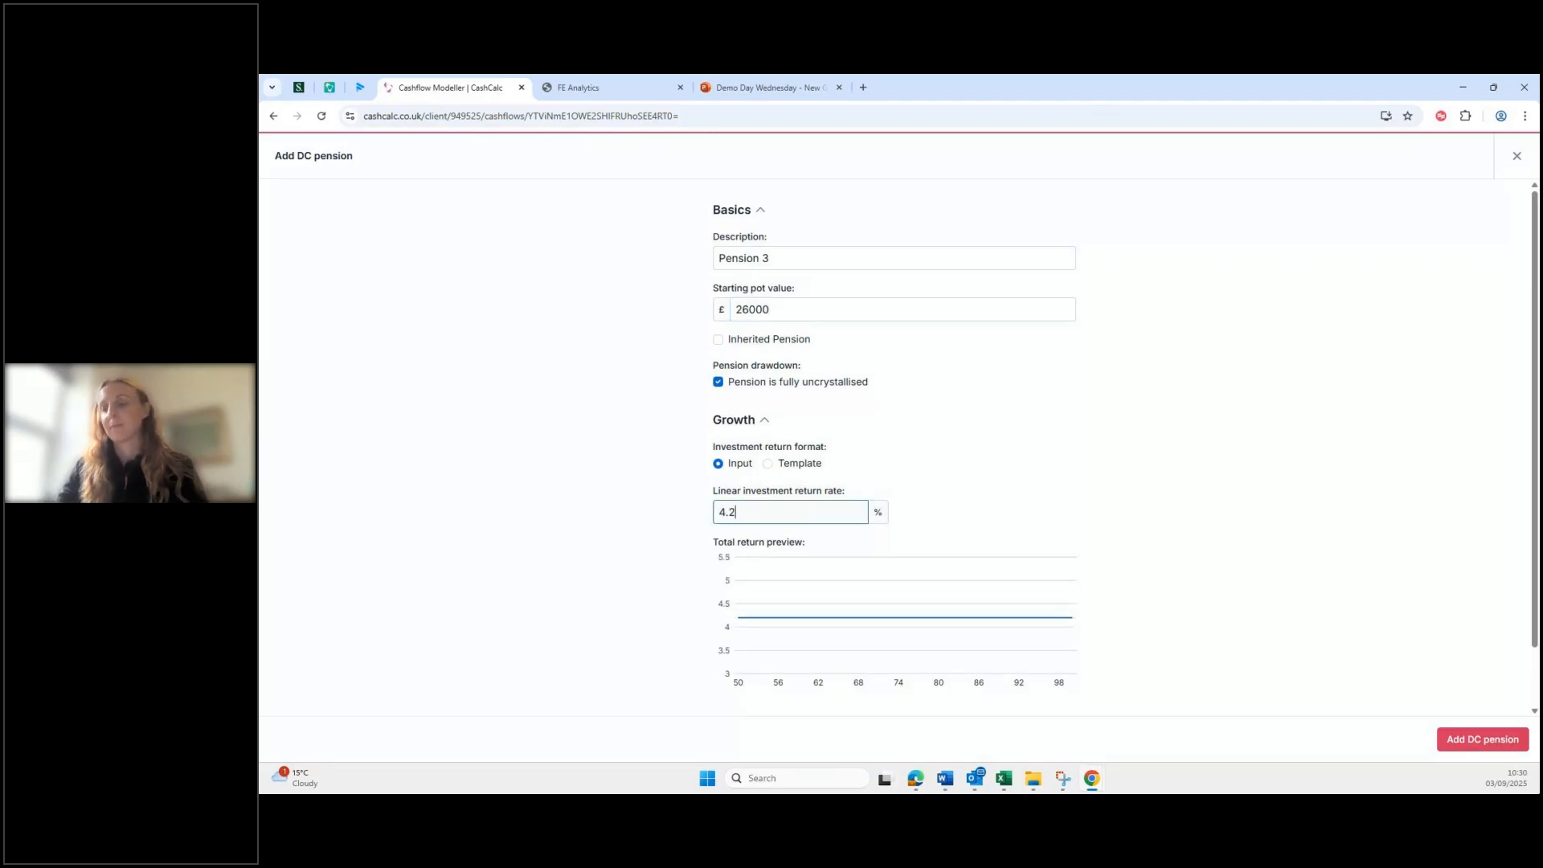
click(1479, 739)
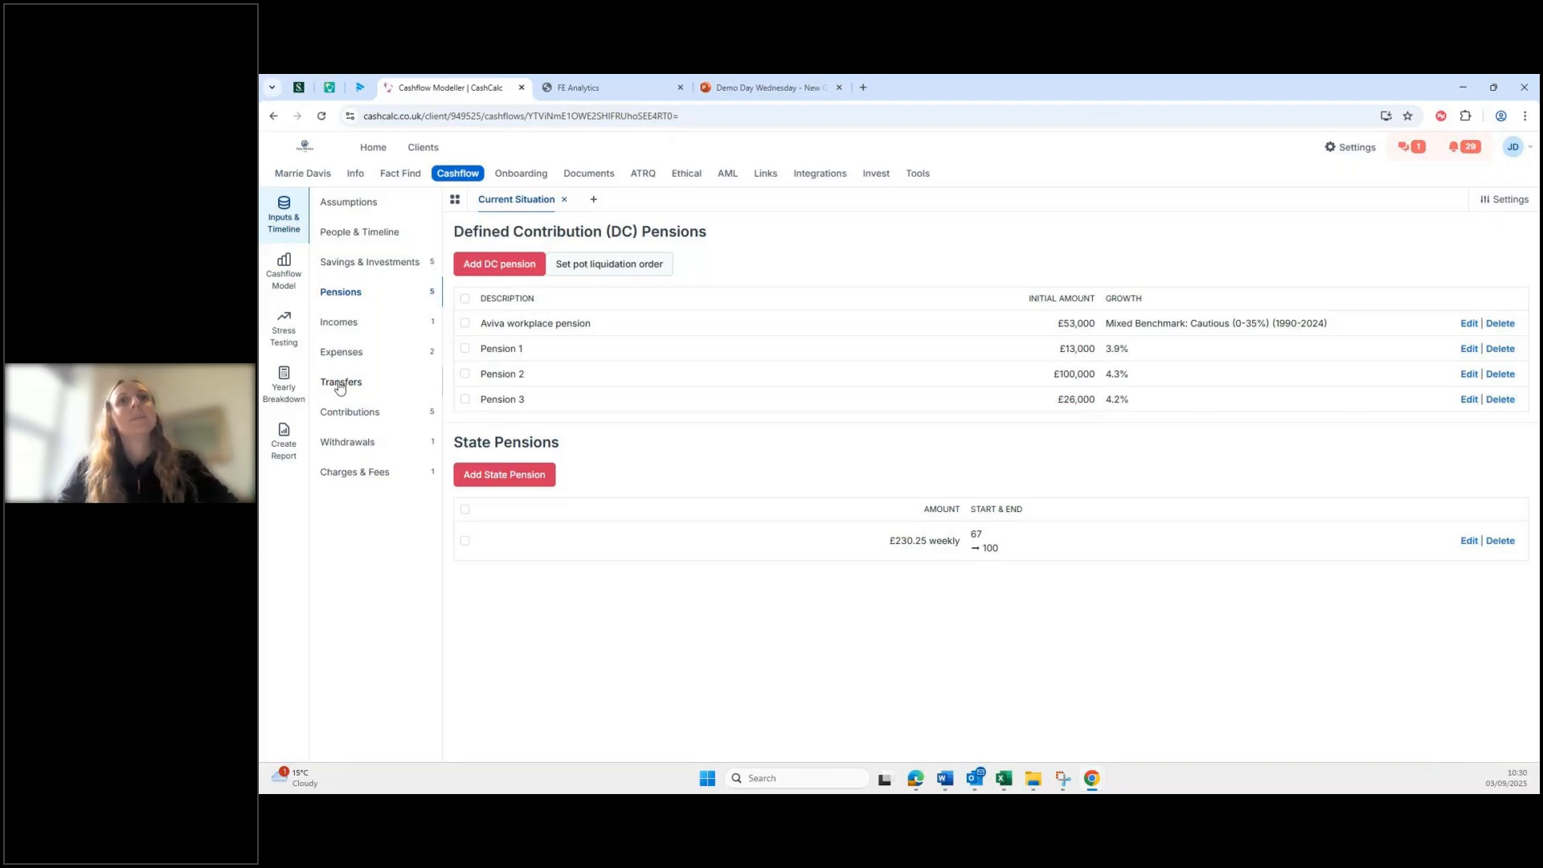
Step: Start a new transfer from Pension 1 into the Aviva workplace pension
click(337, 389)
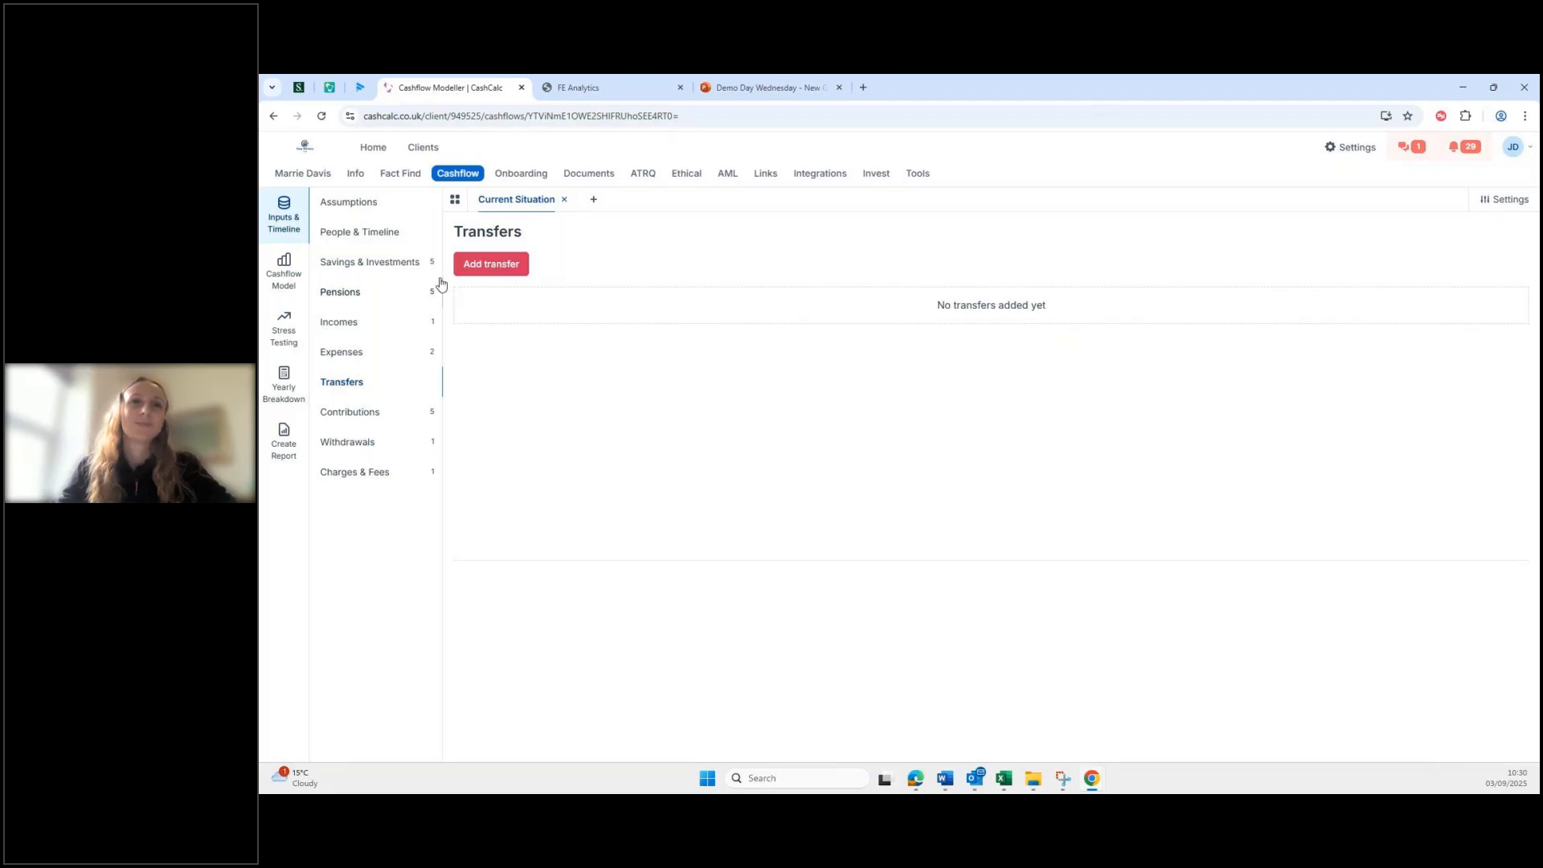
click(474, 269)
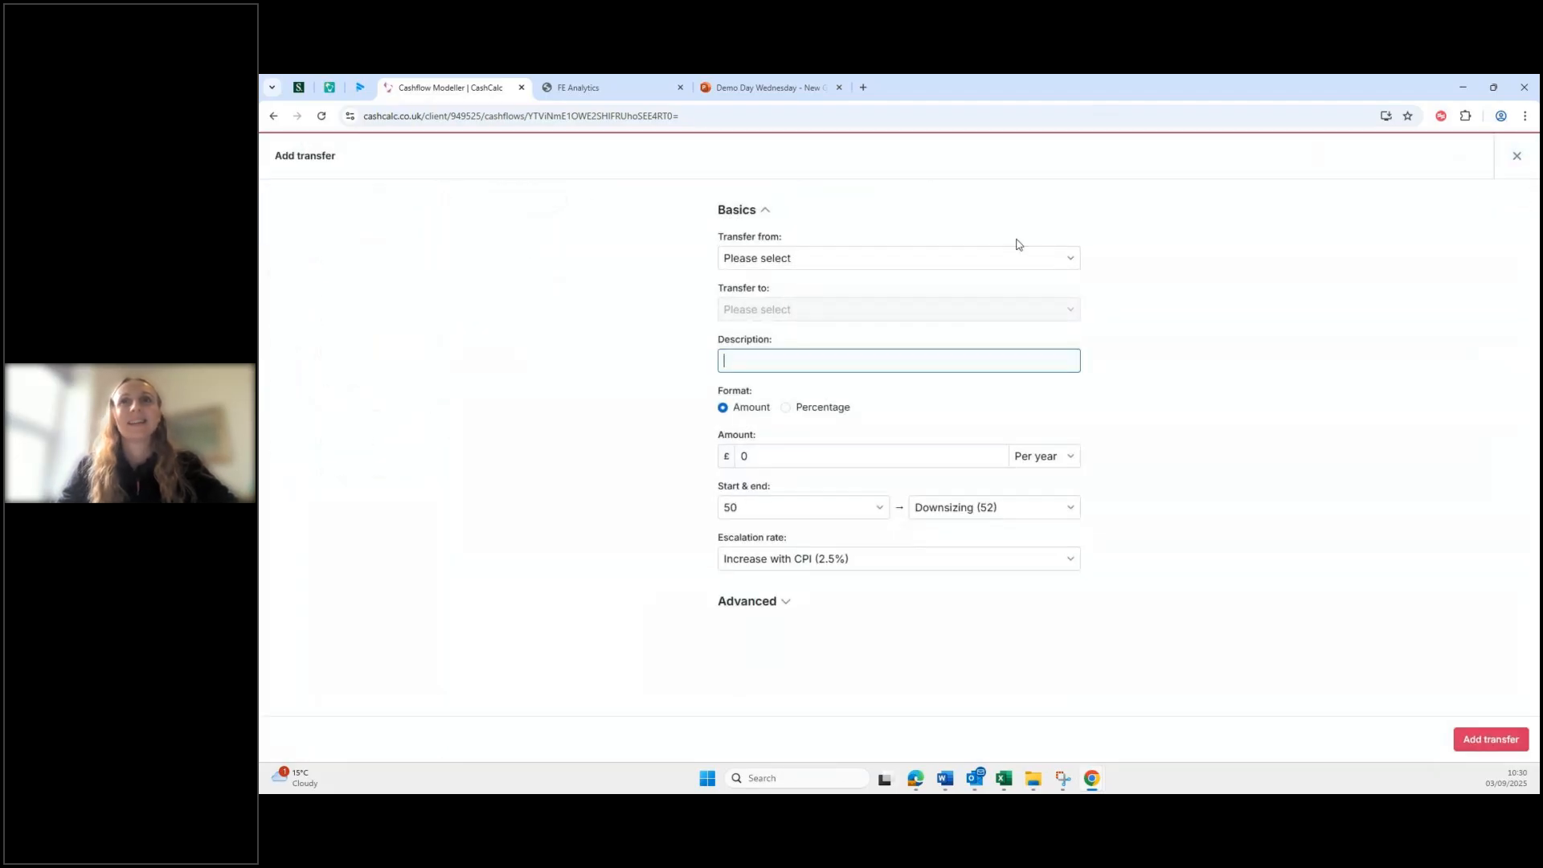
click(990, 259)
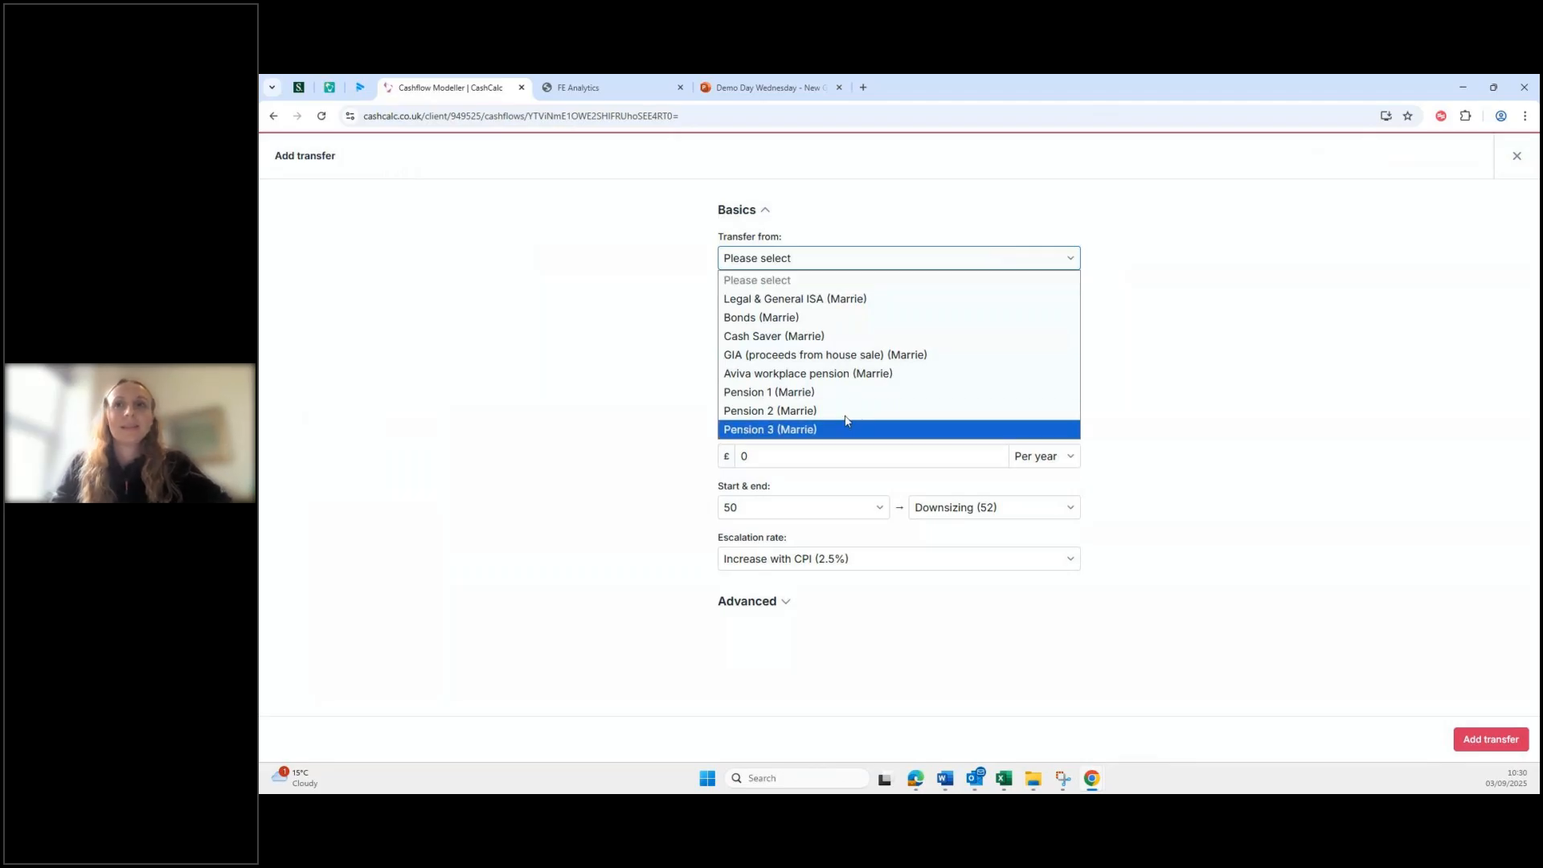
click(828, 393)
click(810, 310)
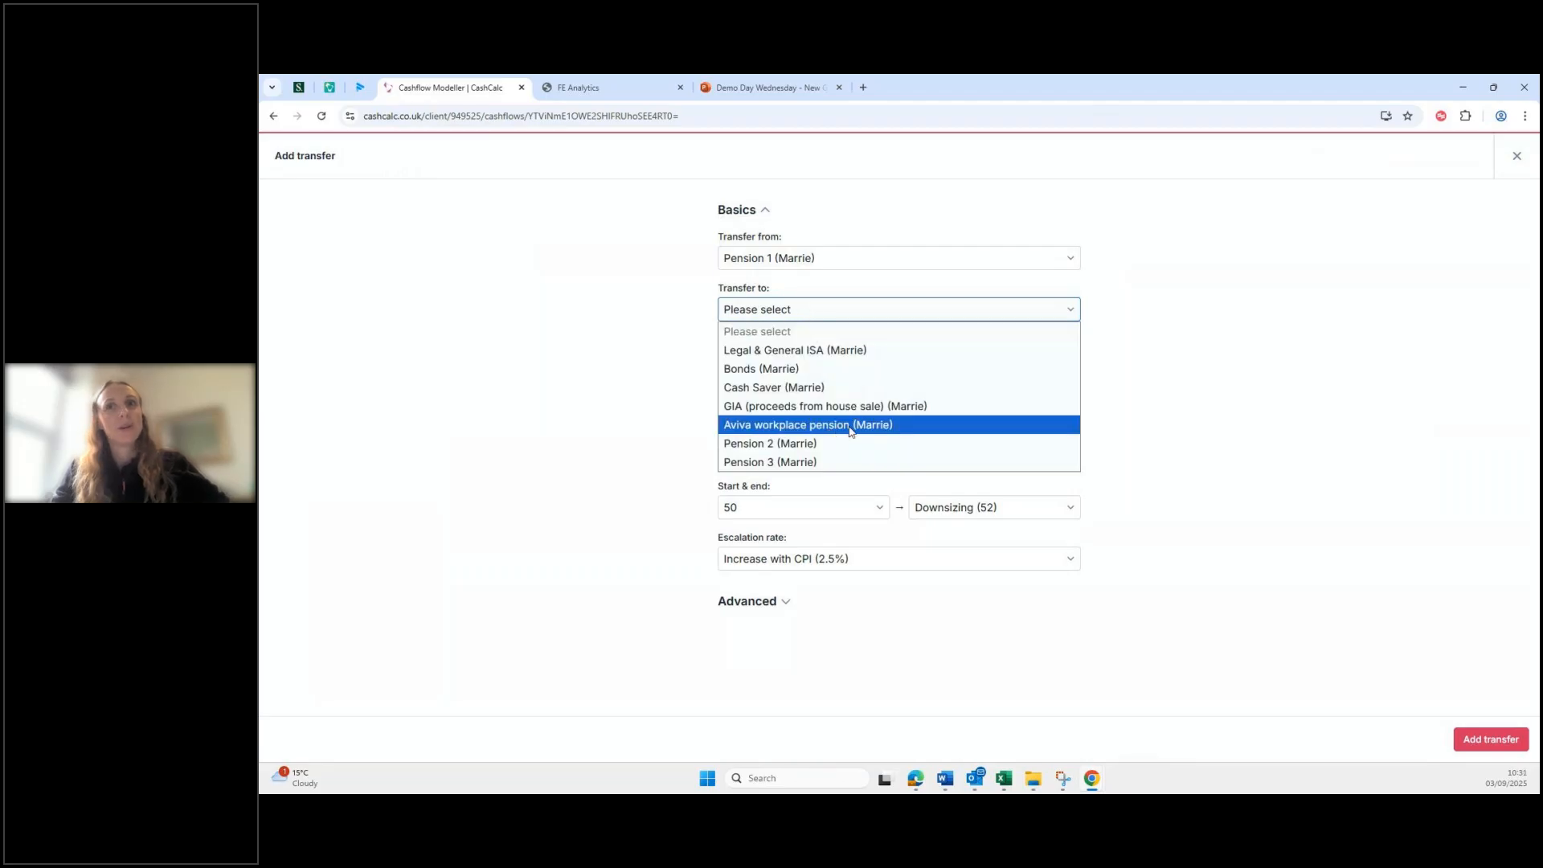
click(849, 428)
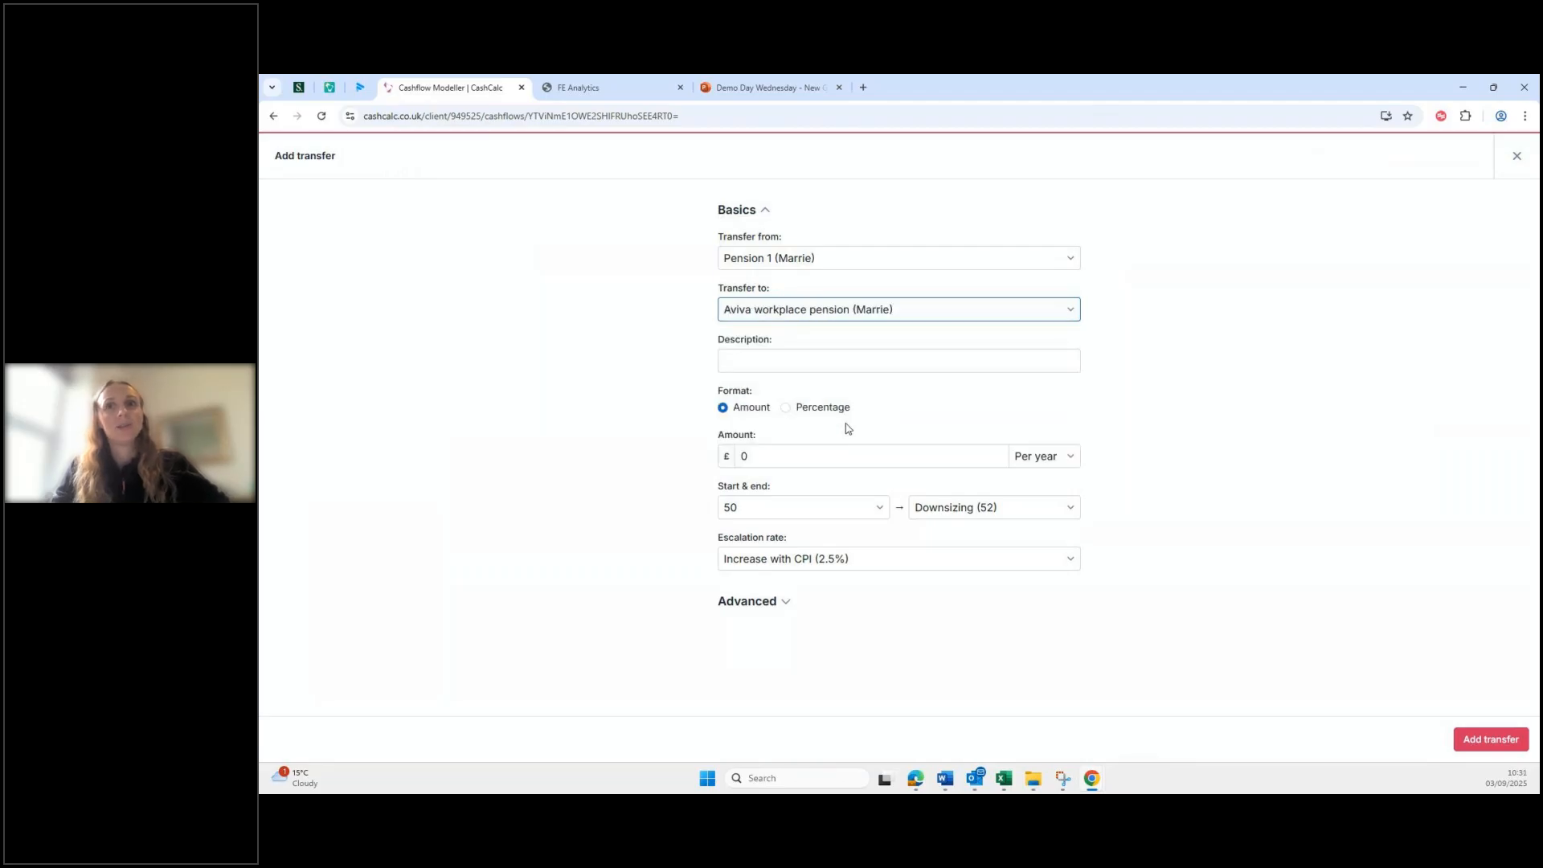
Step: Describe the transfer as 'Pension consolidation'
click(963, 361)
text(Pension transfer)
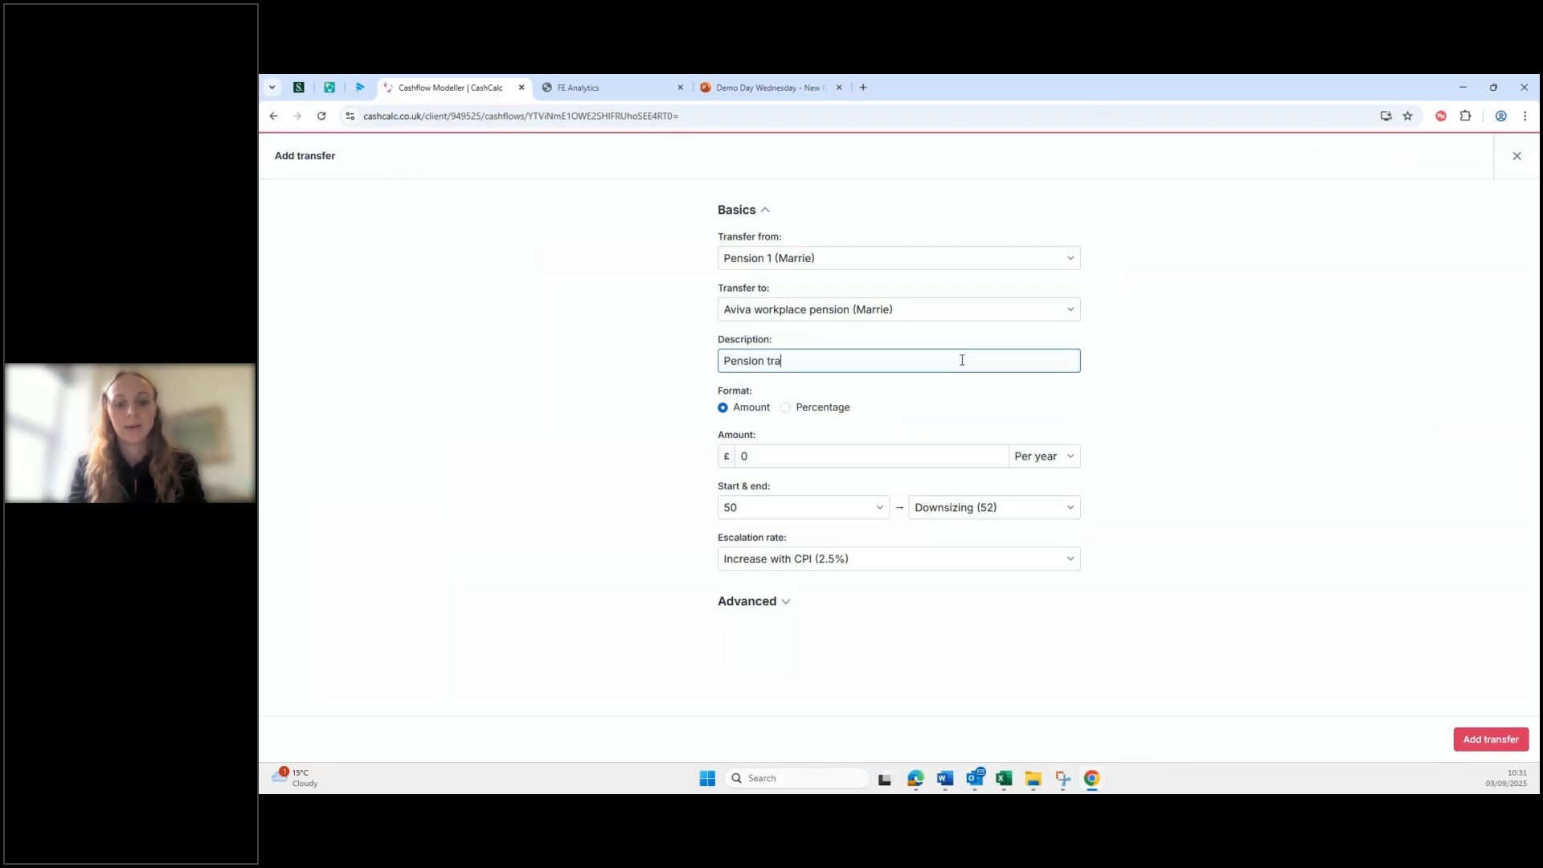
key(BackSpace)
key(BackSpace)
key(BackSpace)
key(BackSpace)
key(BackSpace)
key(BackSpace)
key(BackSpace)
key(BackSpace)
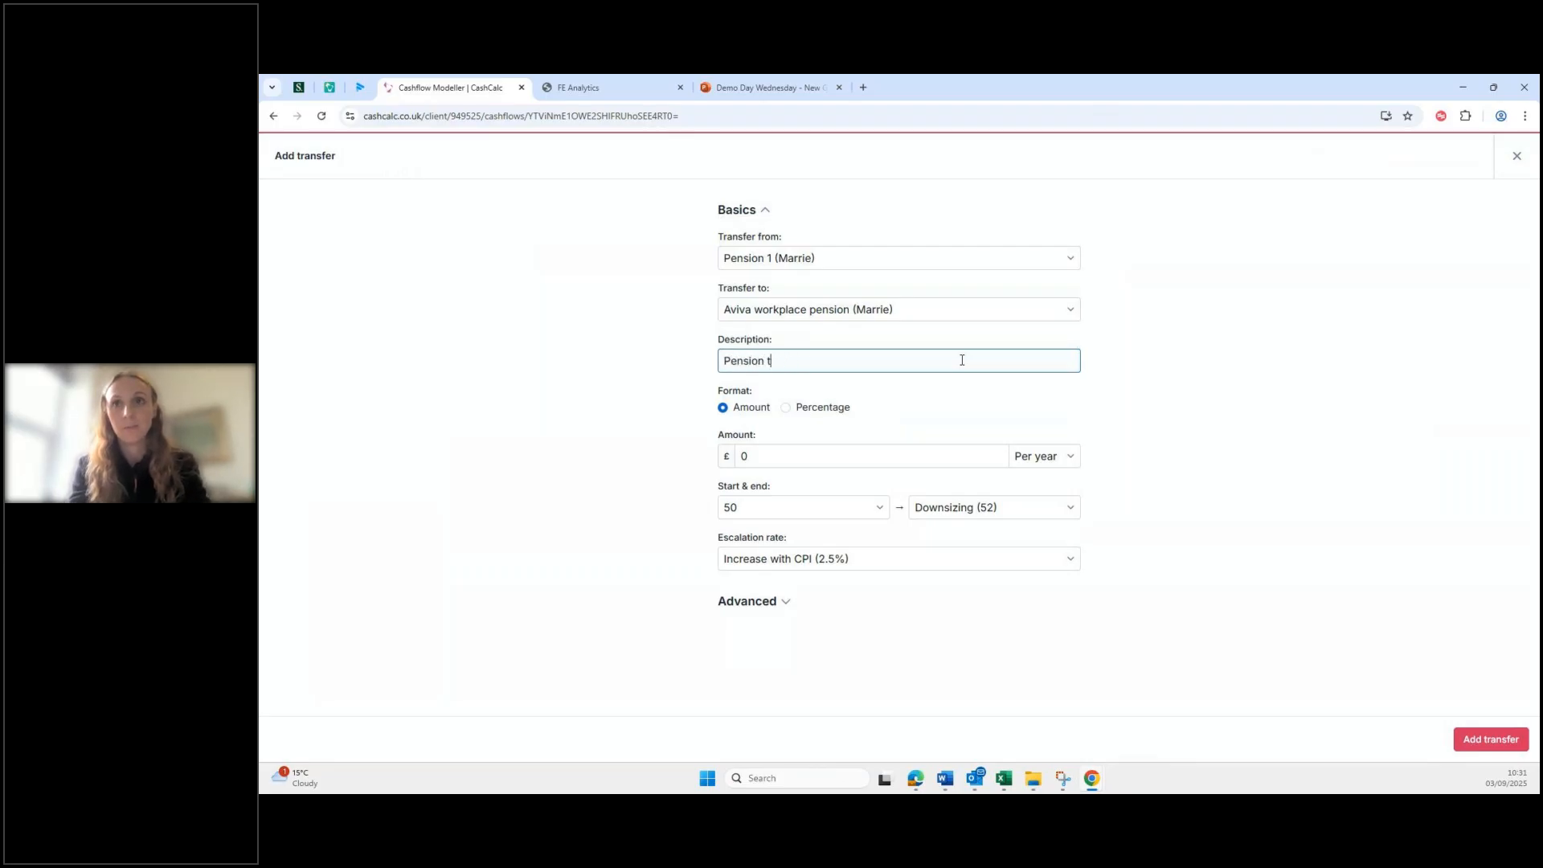
text(consolid)
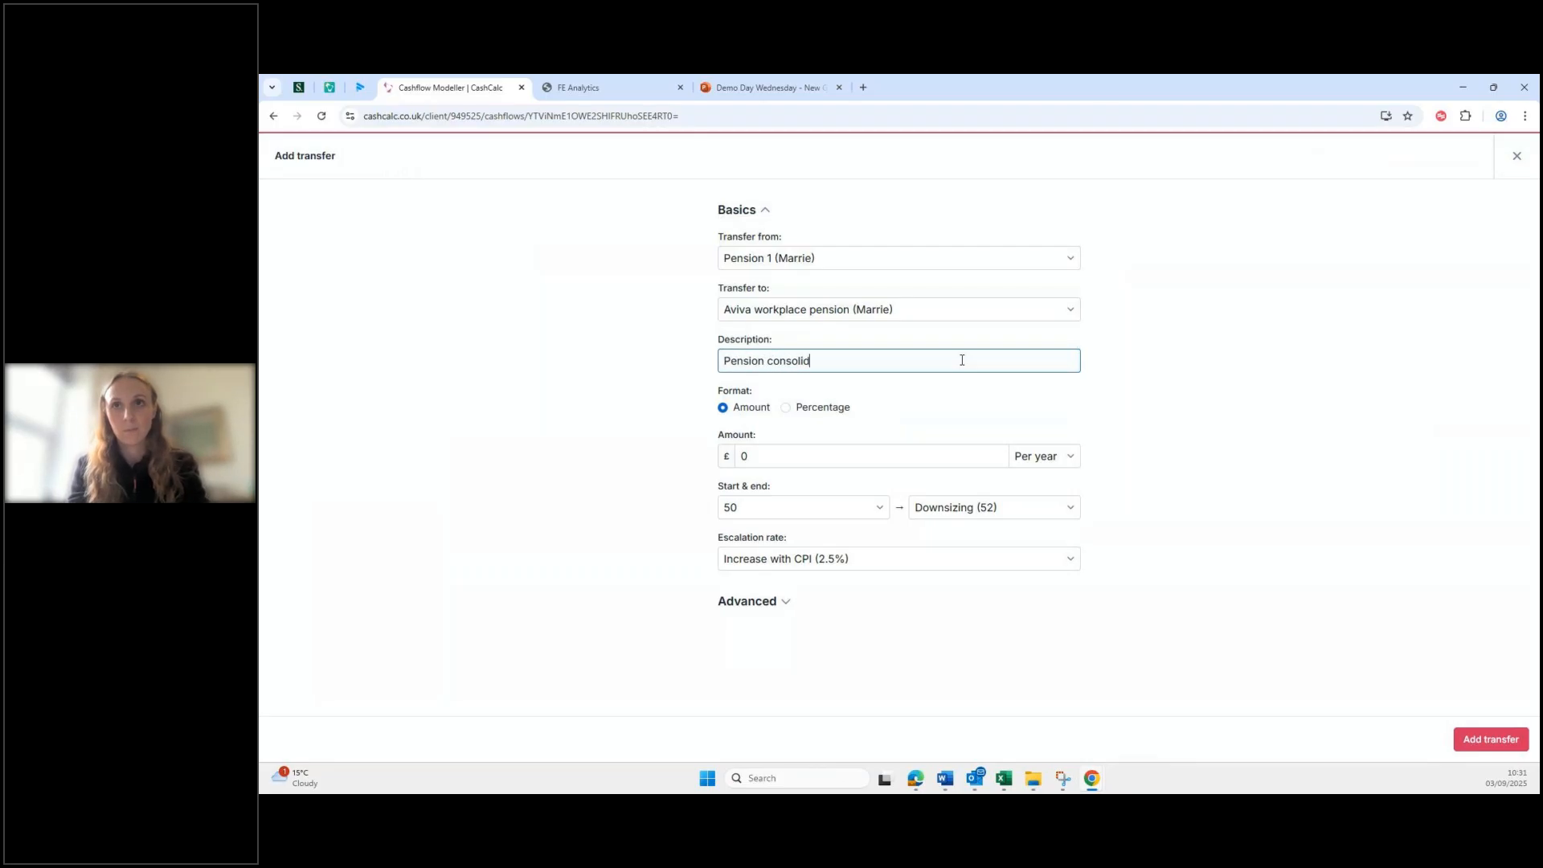
text(ation)
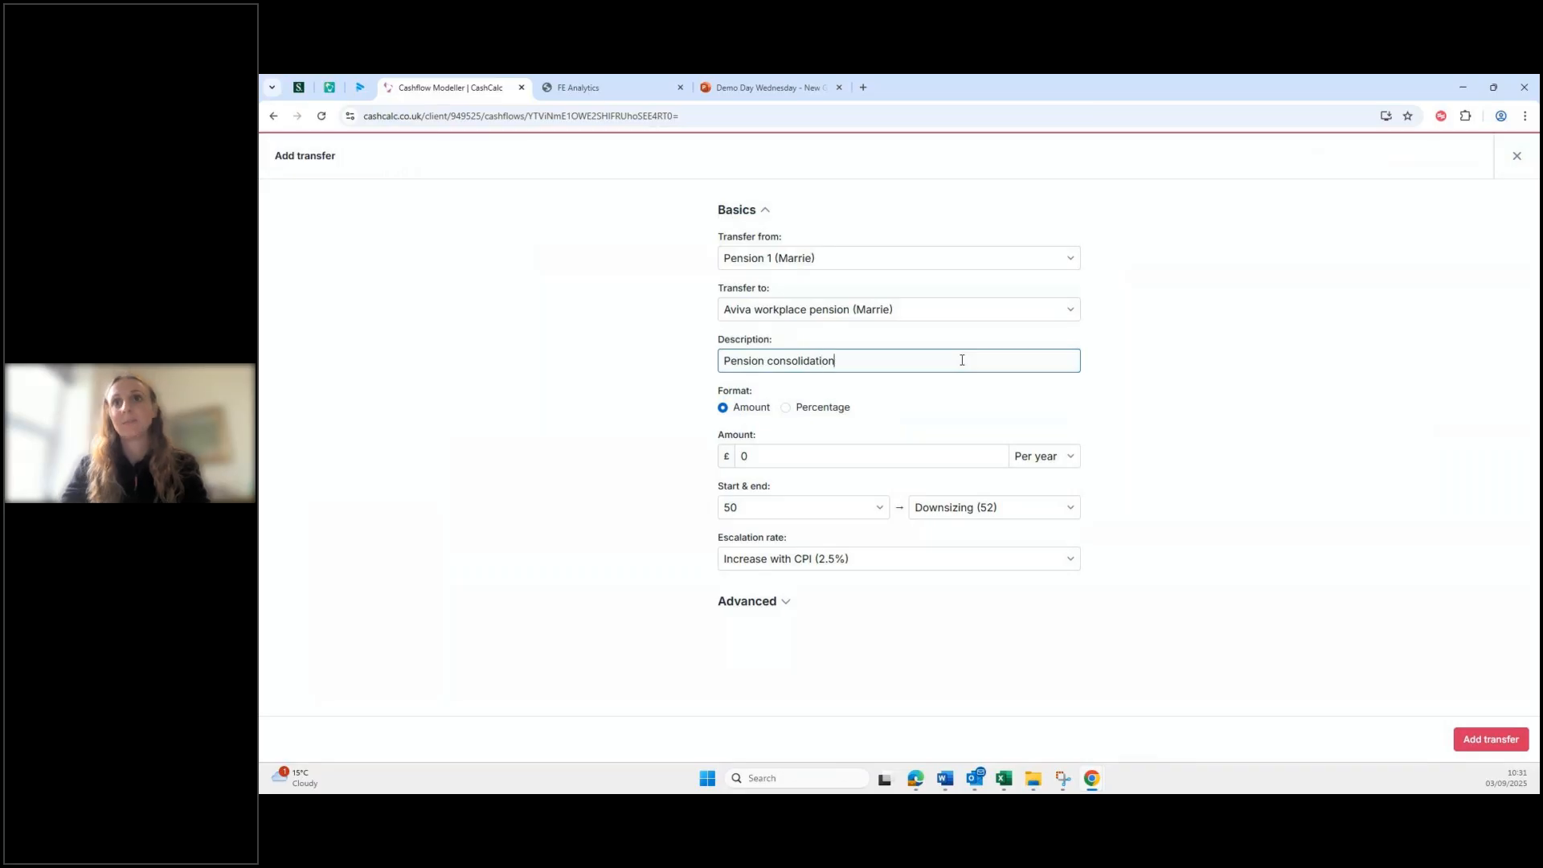
Step: Make it a one-off 100% transfer at age 51 and expand the Advanced options
click(785, 407)
click(795, 468)
text(100)
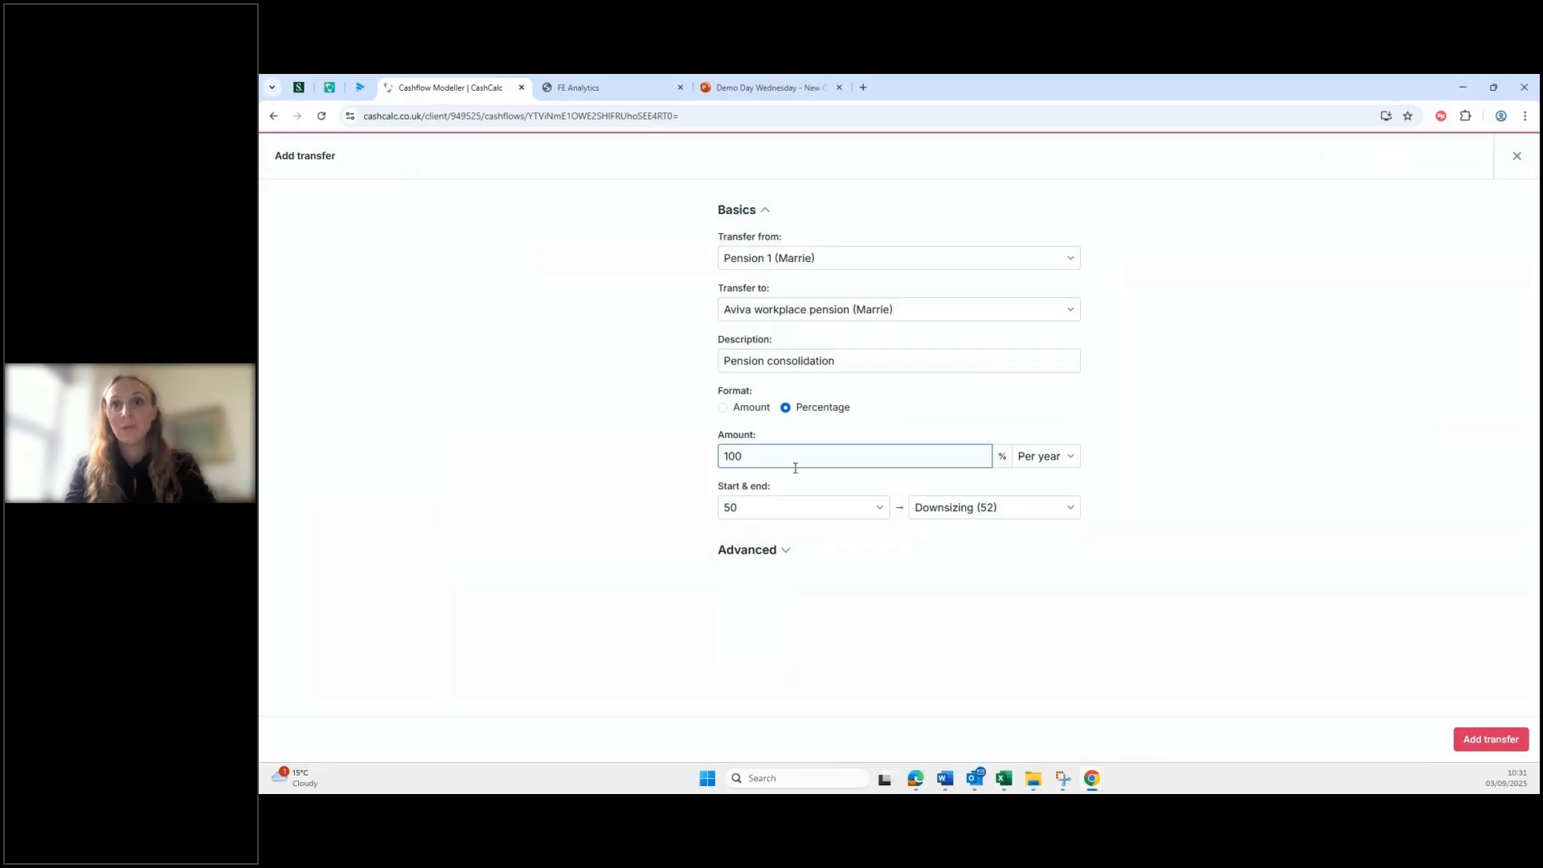
click(1022, 455)
click(1031, 475)
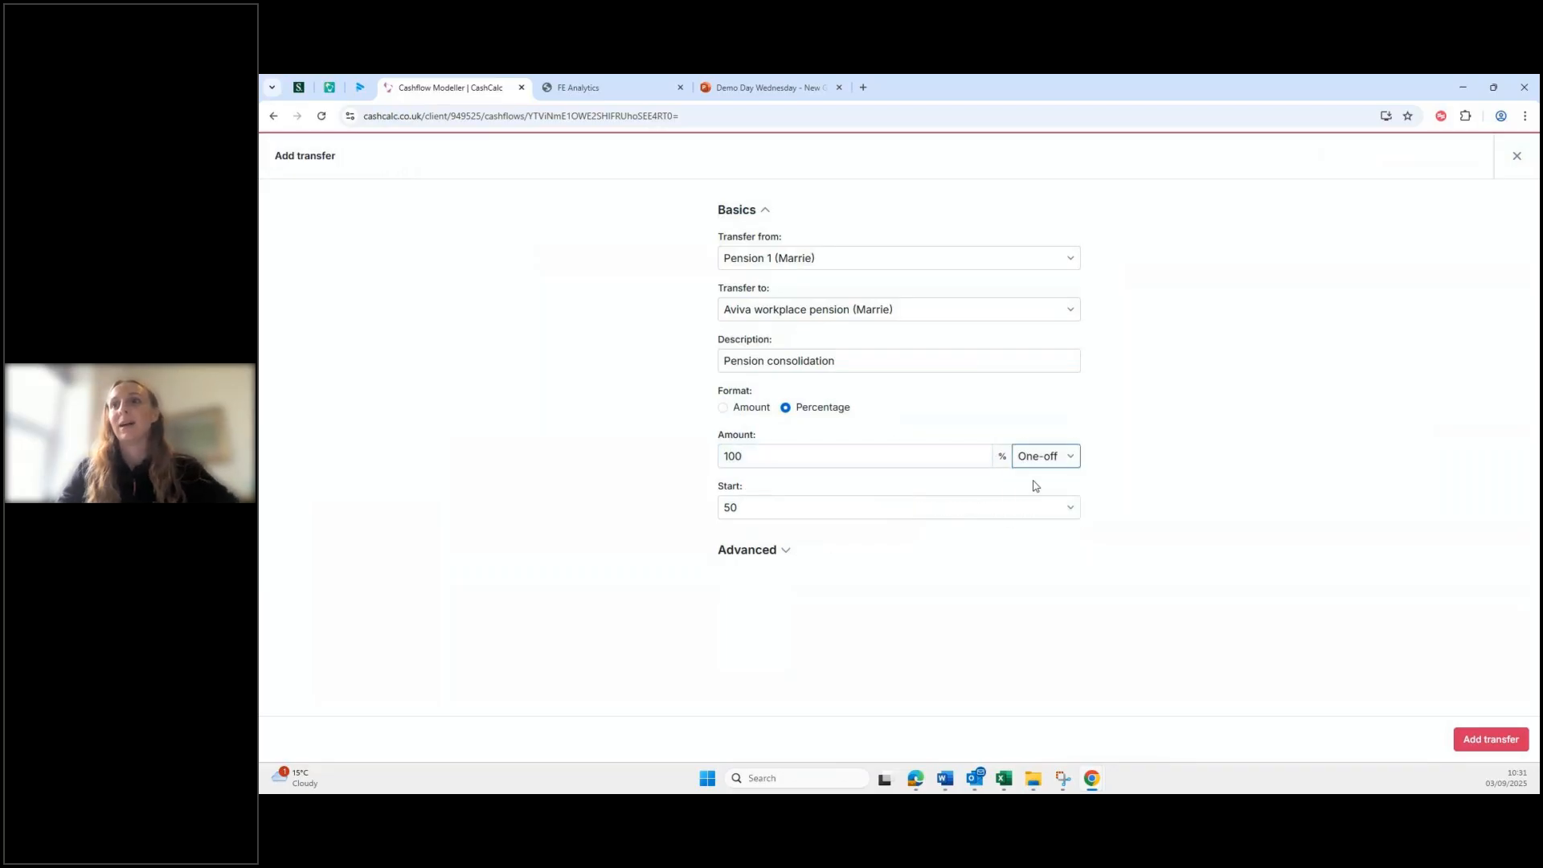
click(747, 508)
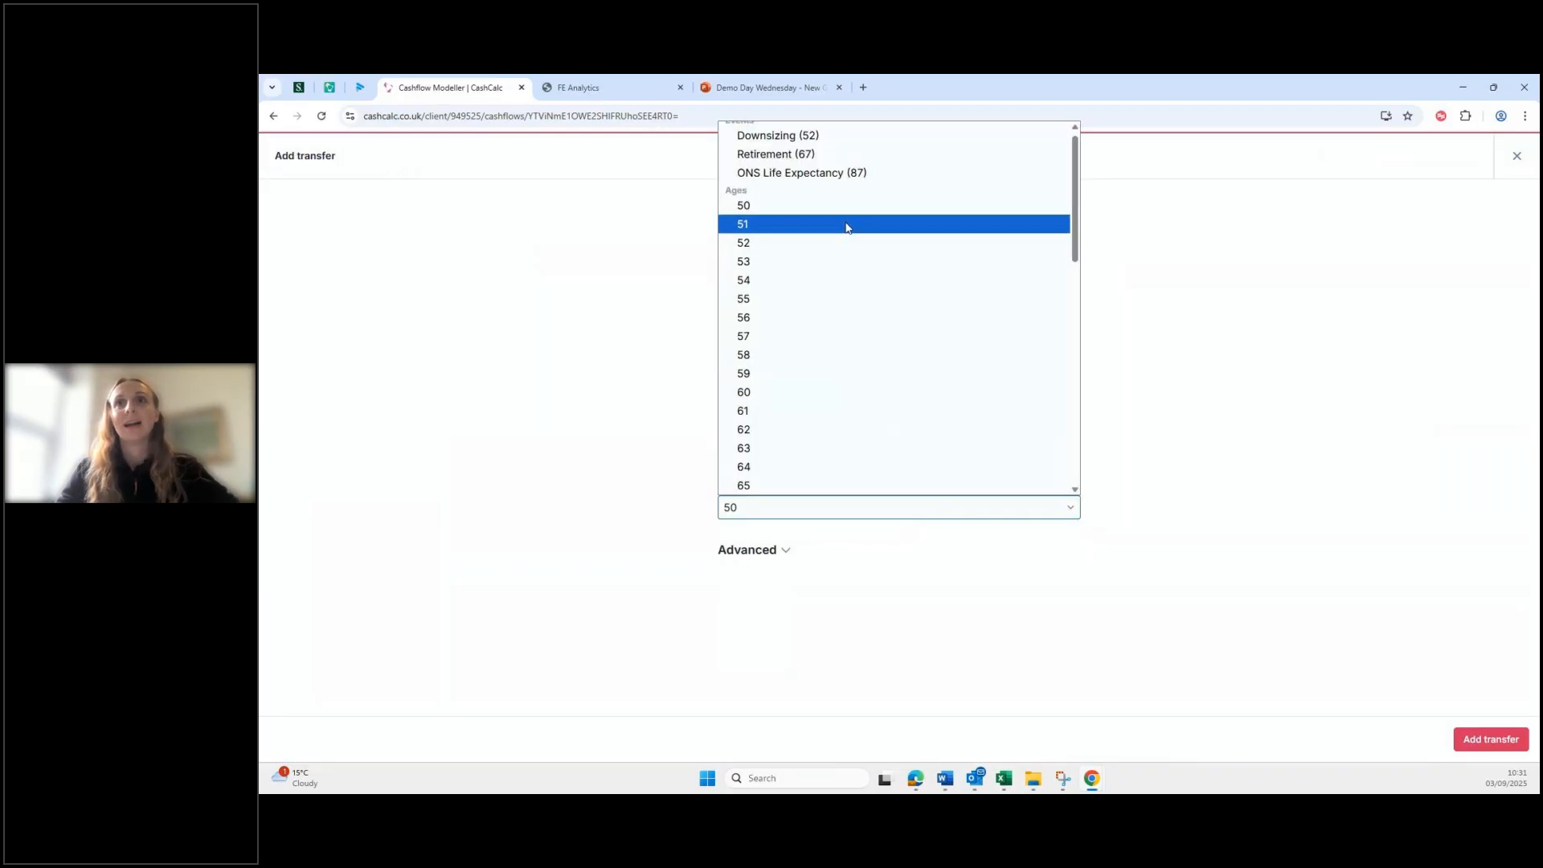
click(847, 227)
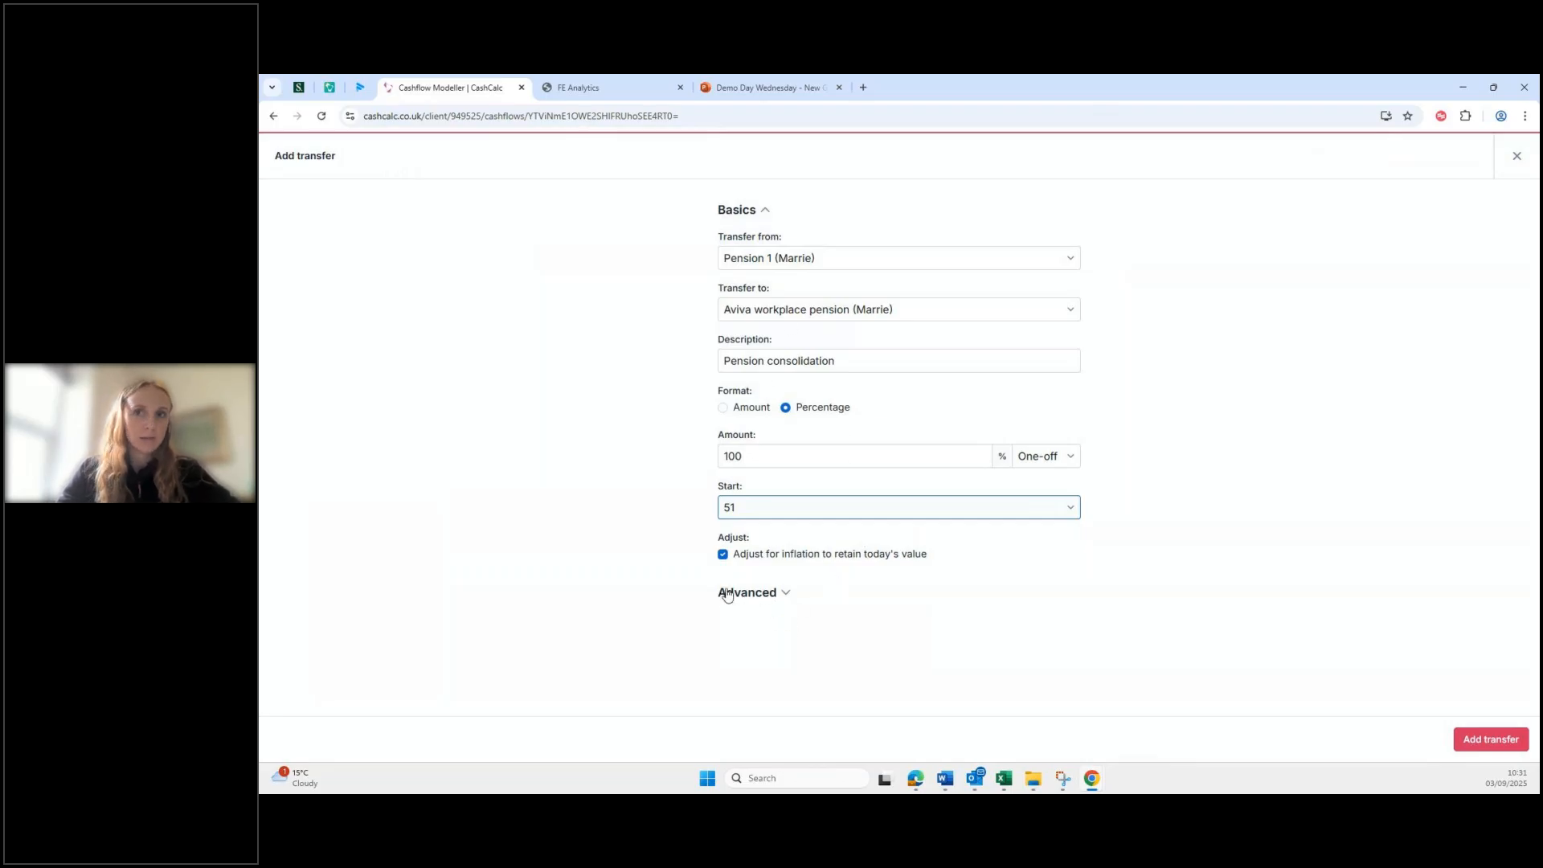
click(777, 599)
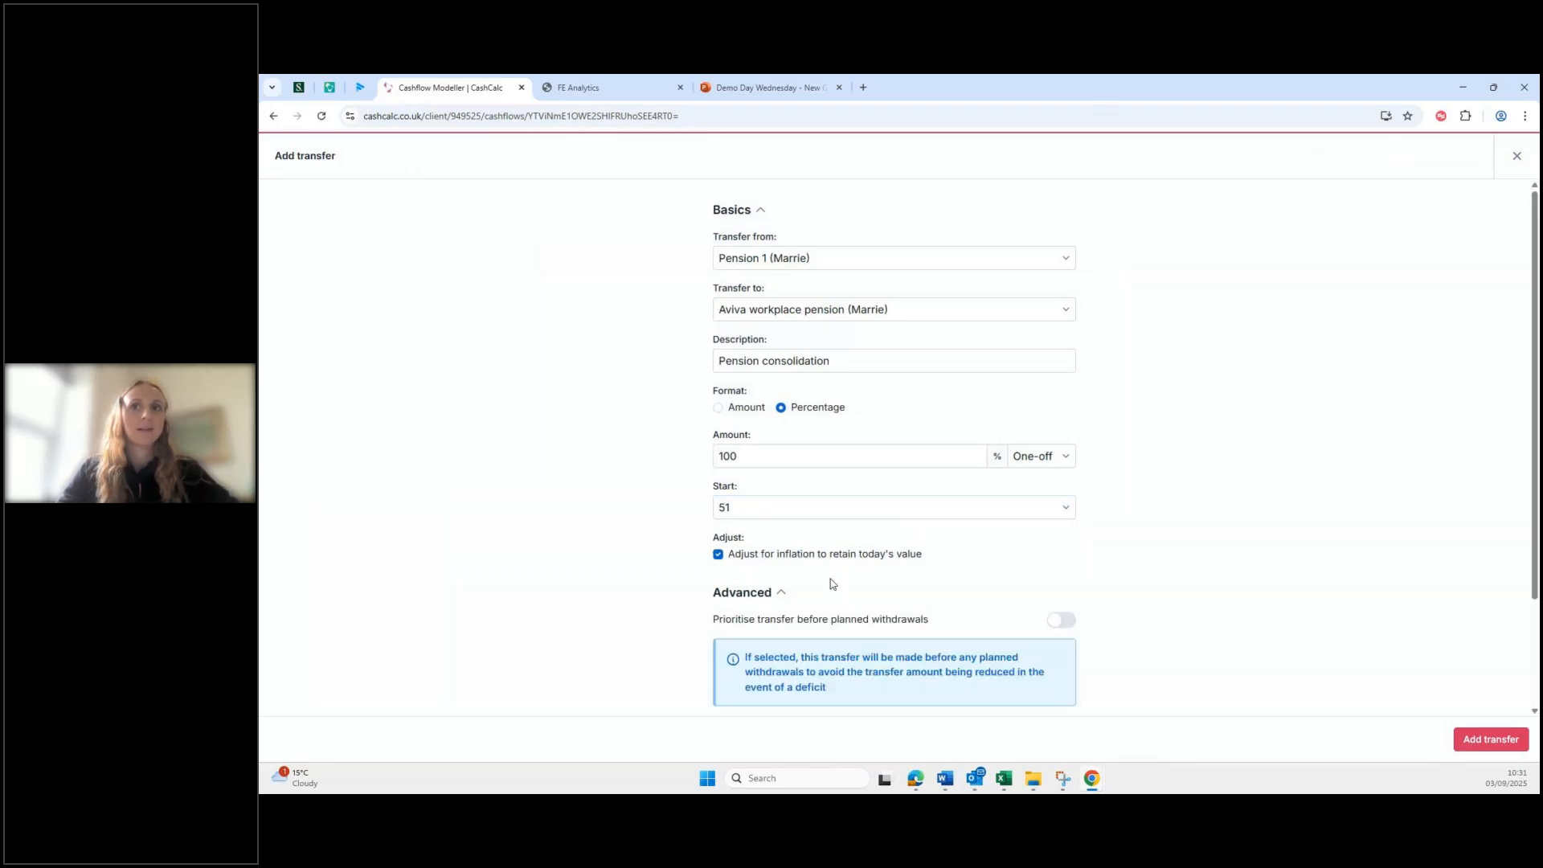
scroll(836, 579, down, 2)
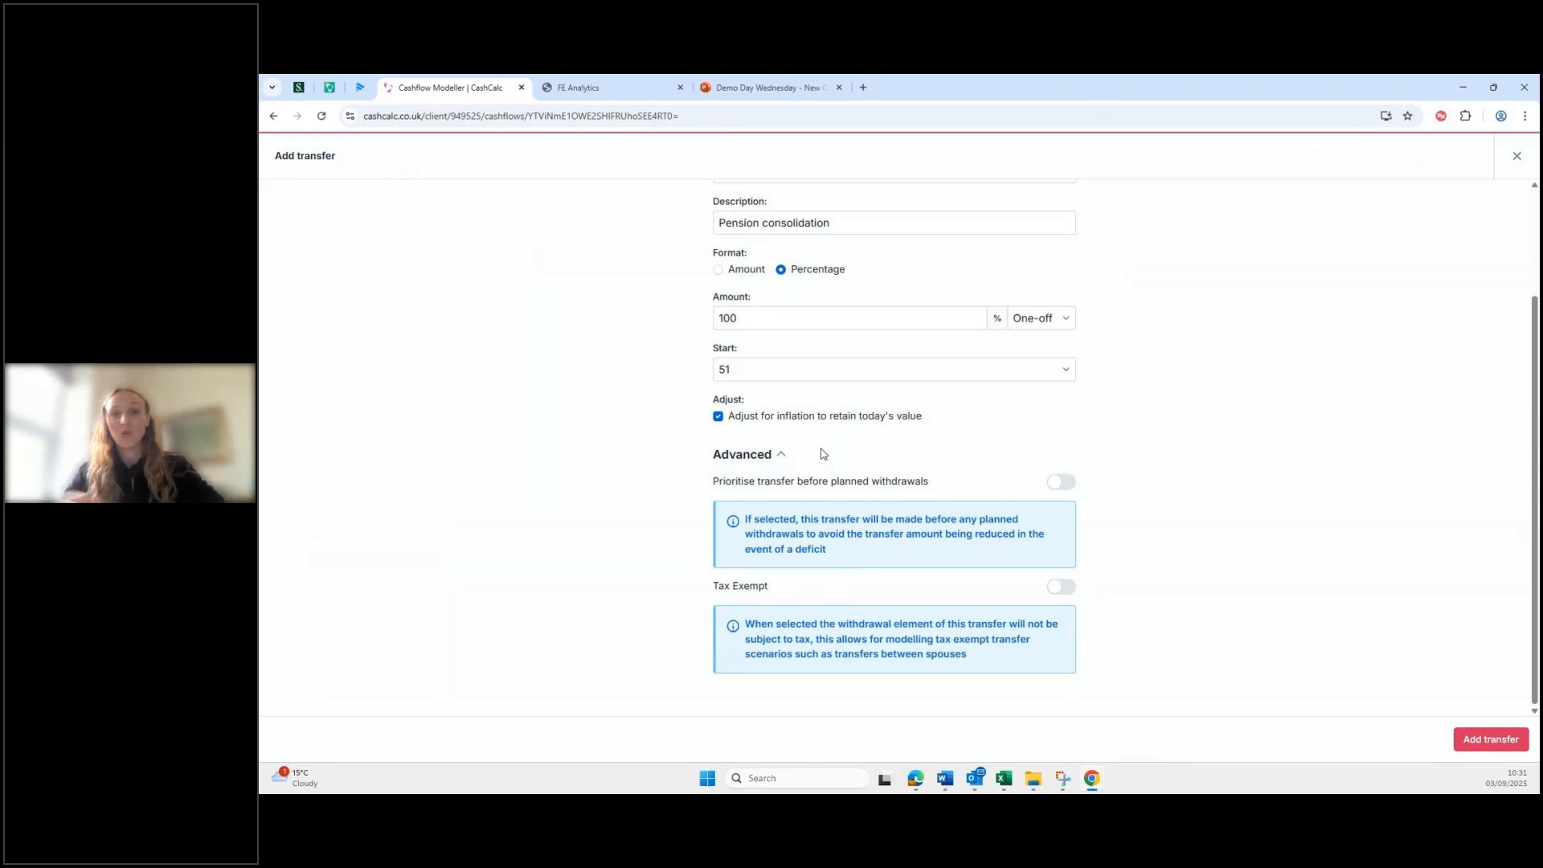
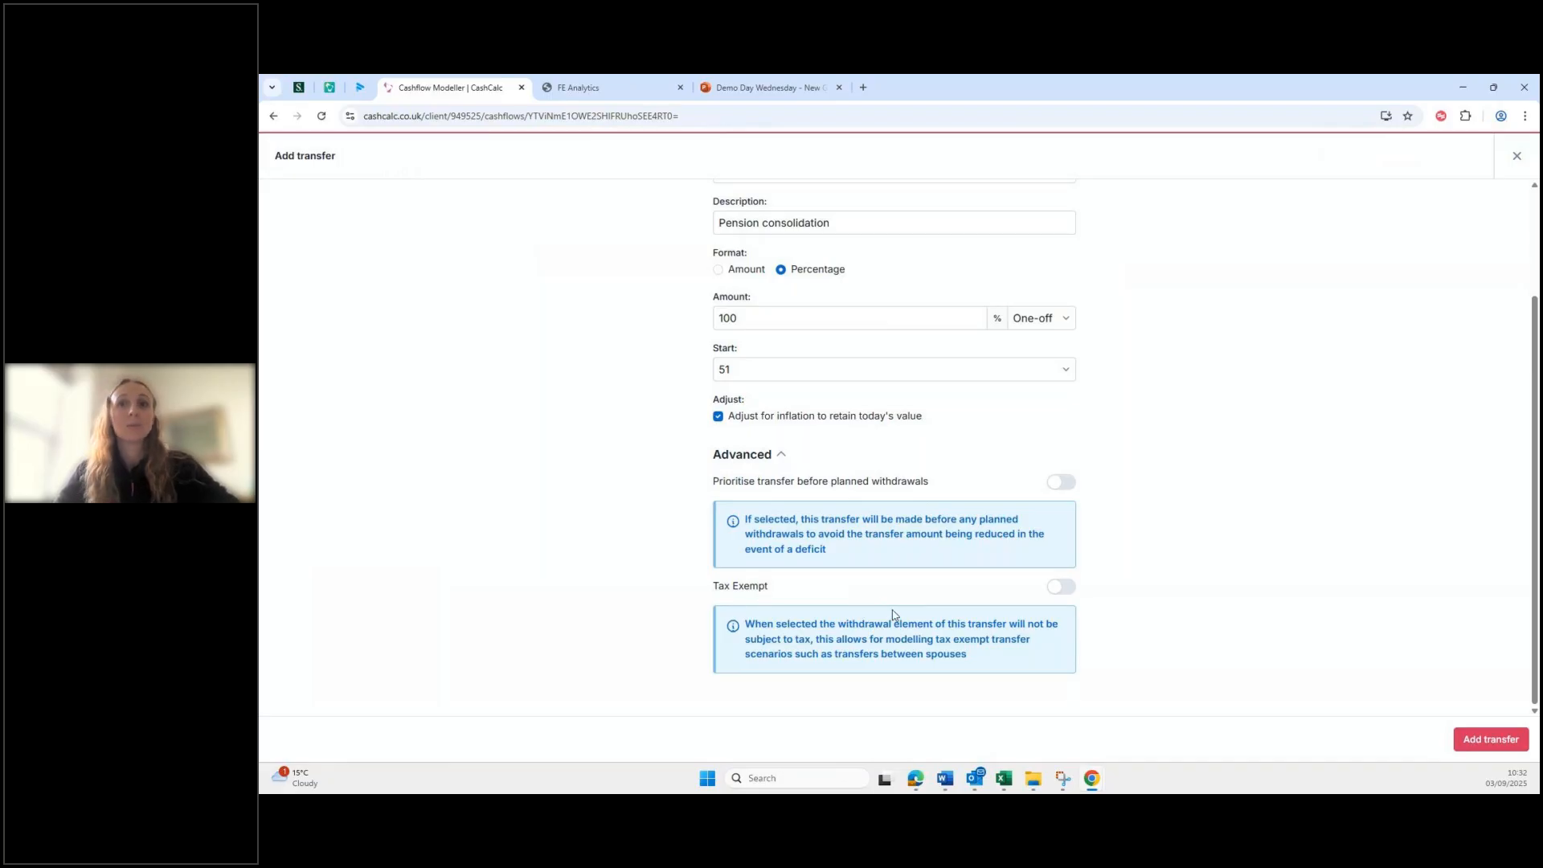
Step: Mark the Pension 1 consolidation transfer as tax exempt and add it to the Transfers list
click(1058, 596)
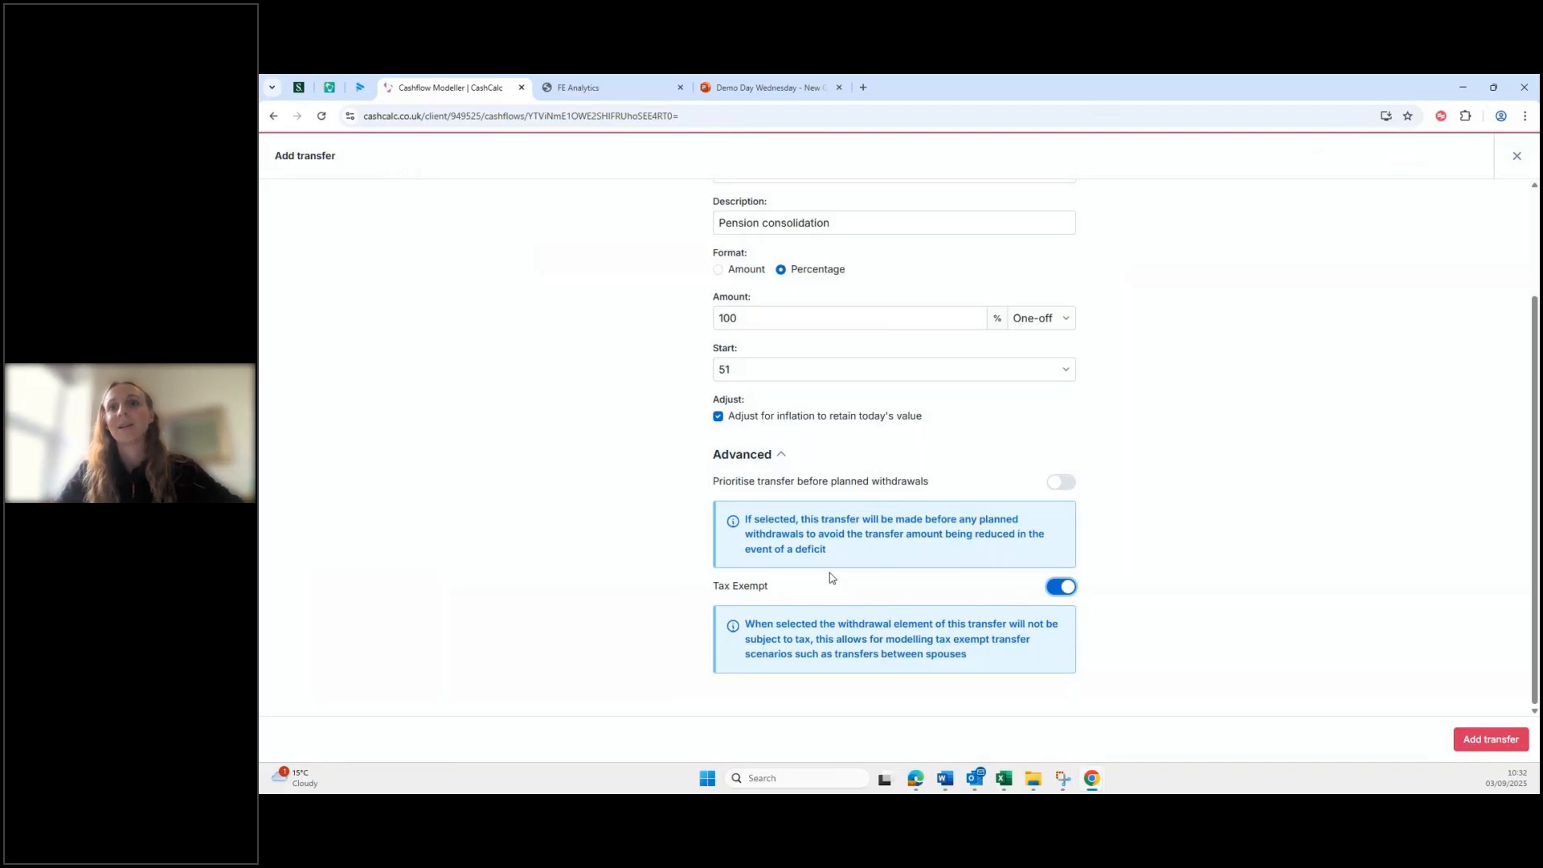
click(1504, 741)
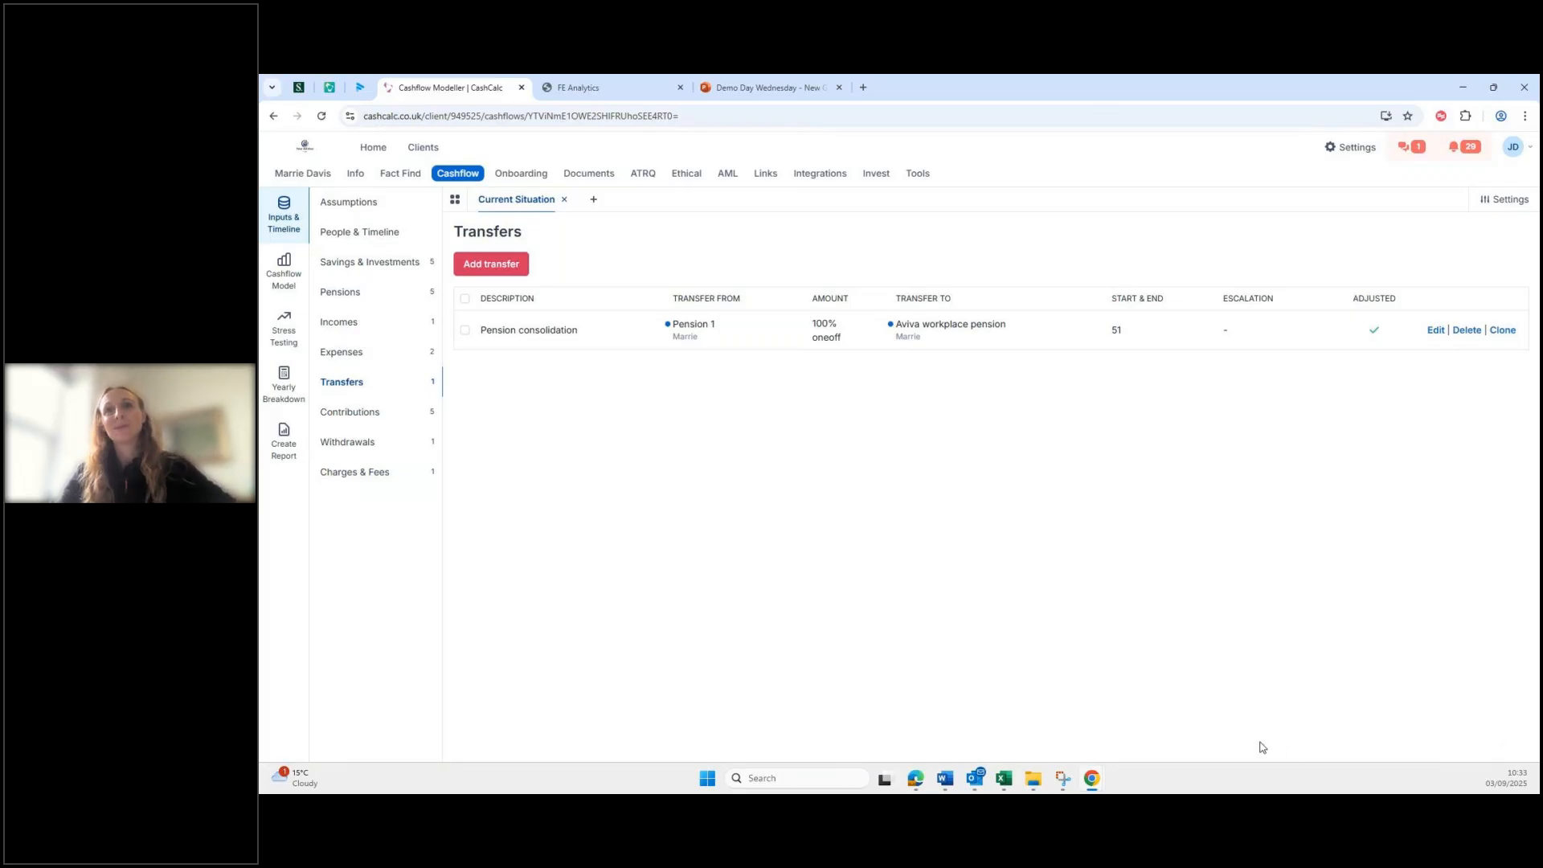
Step: Clone the consolidation transfer with Pension 2 as the source account and save it
click(1504, 333)
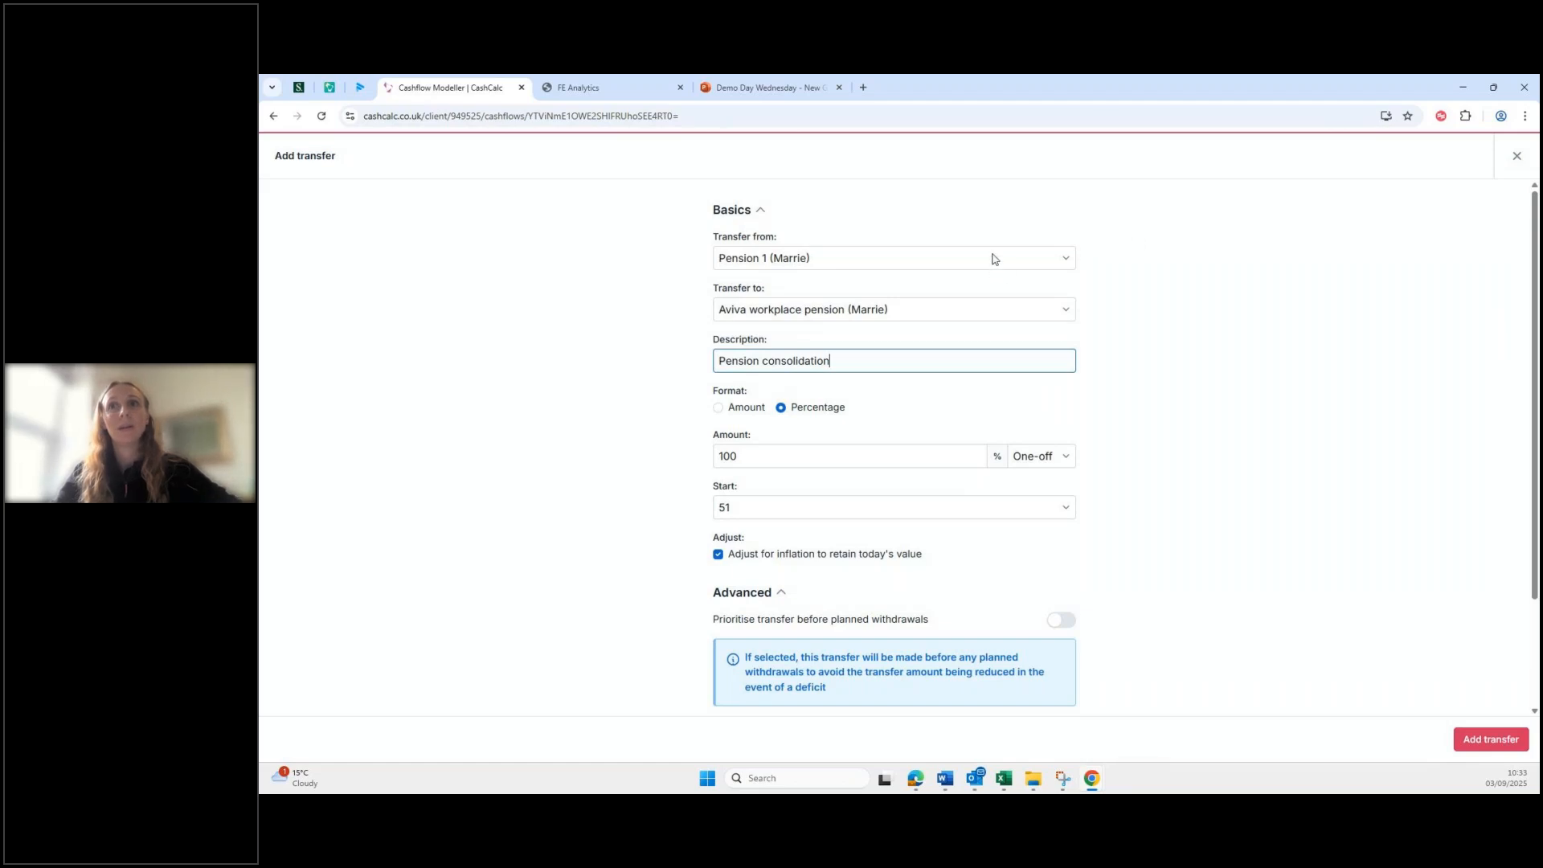
click(935, 258)
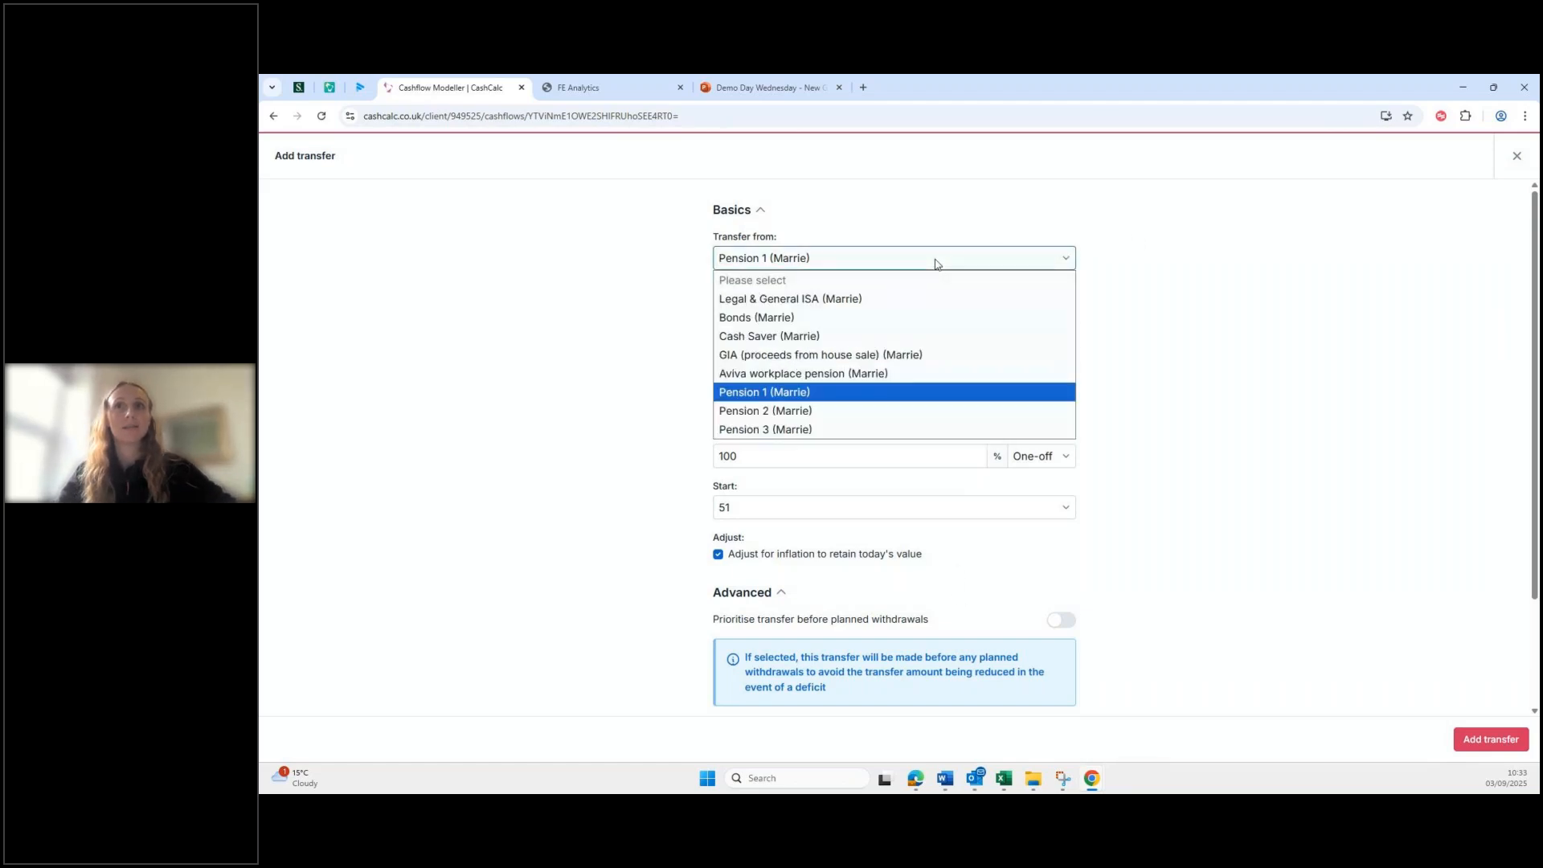
click(910, 412)
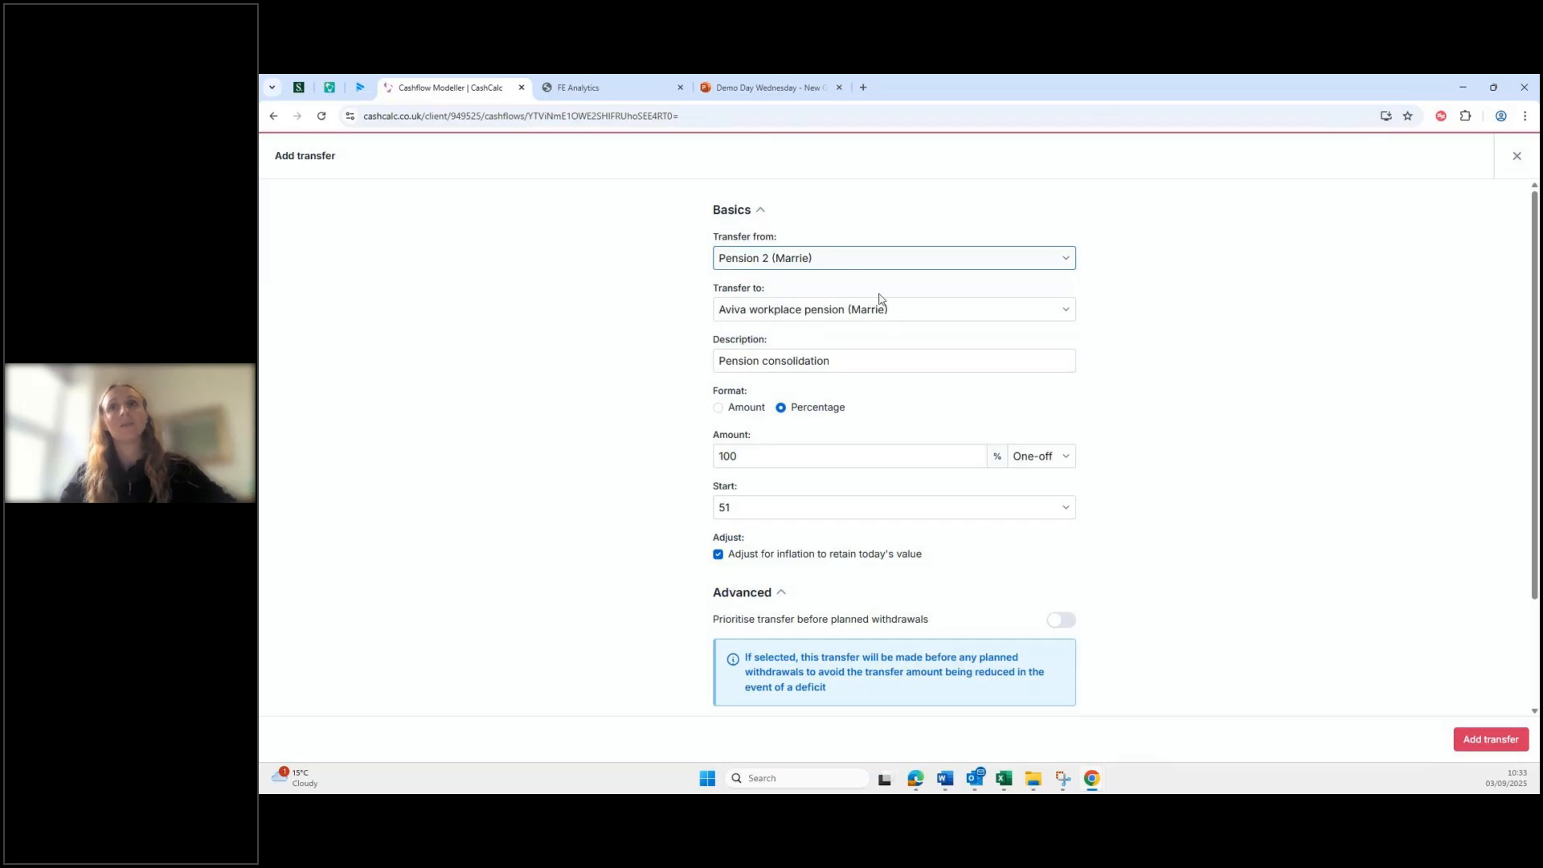
click(1491, 739)
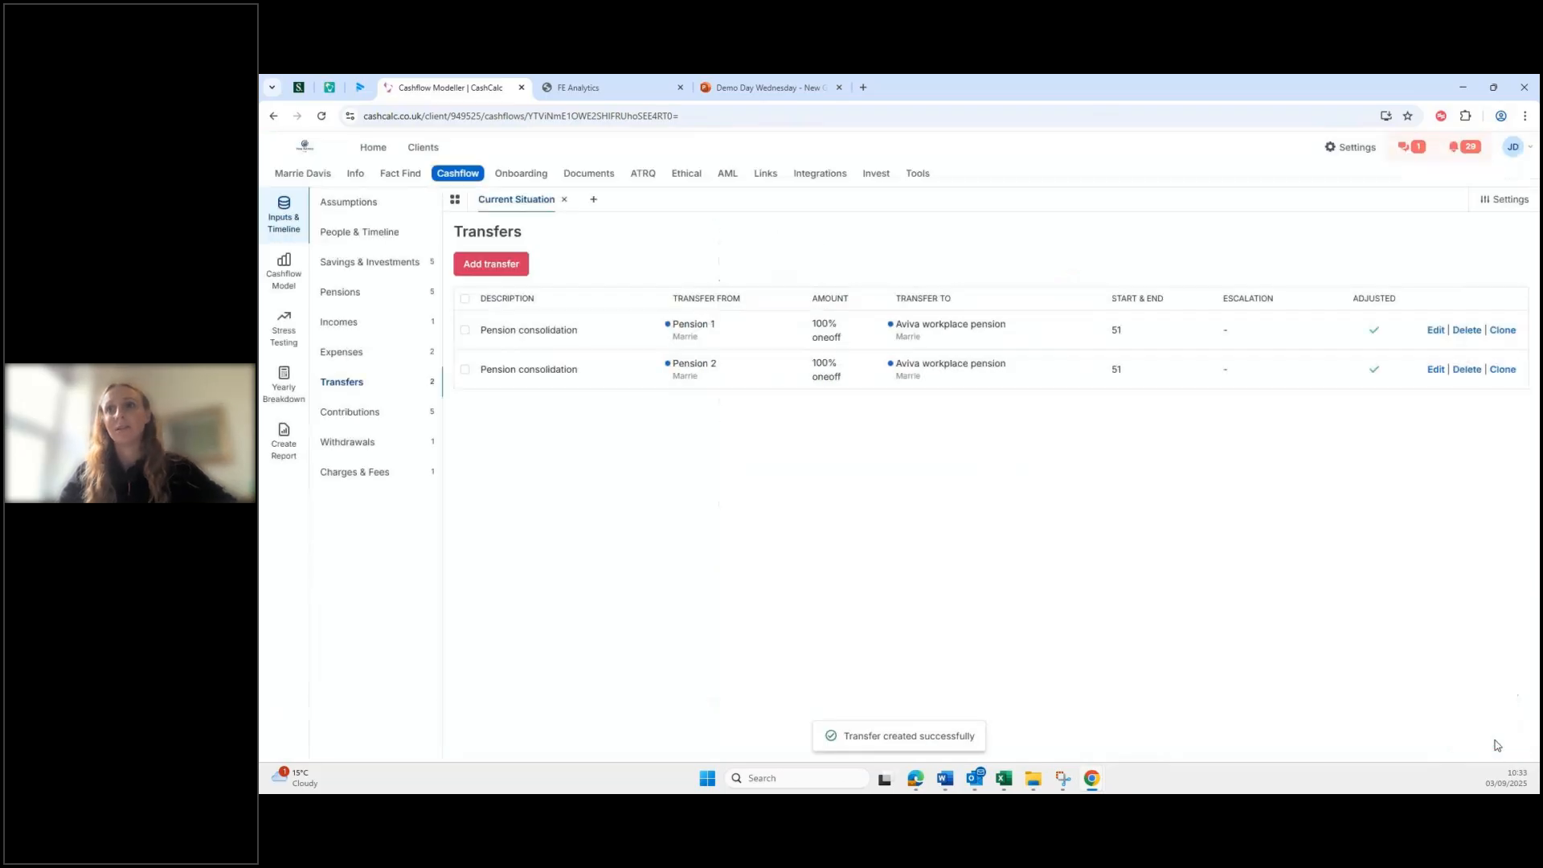
Step: Clone it again with Pension 3 as the source account and save it
click(1503, 370)
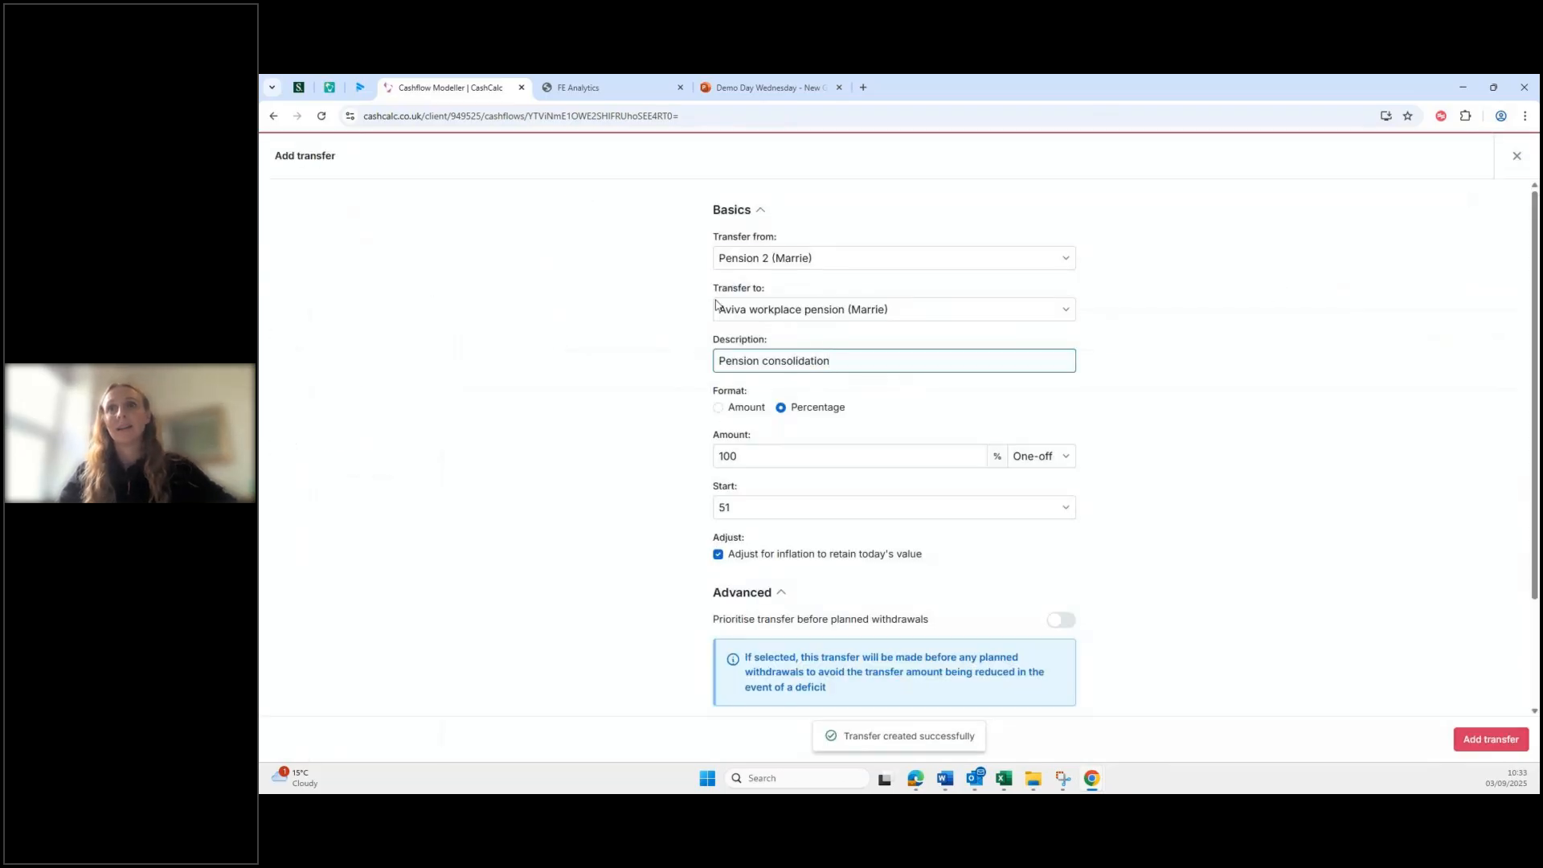
click(772, 258)
click(764, 430)
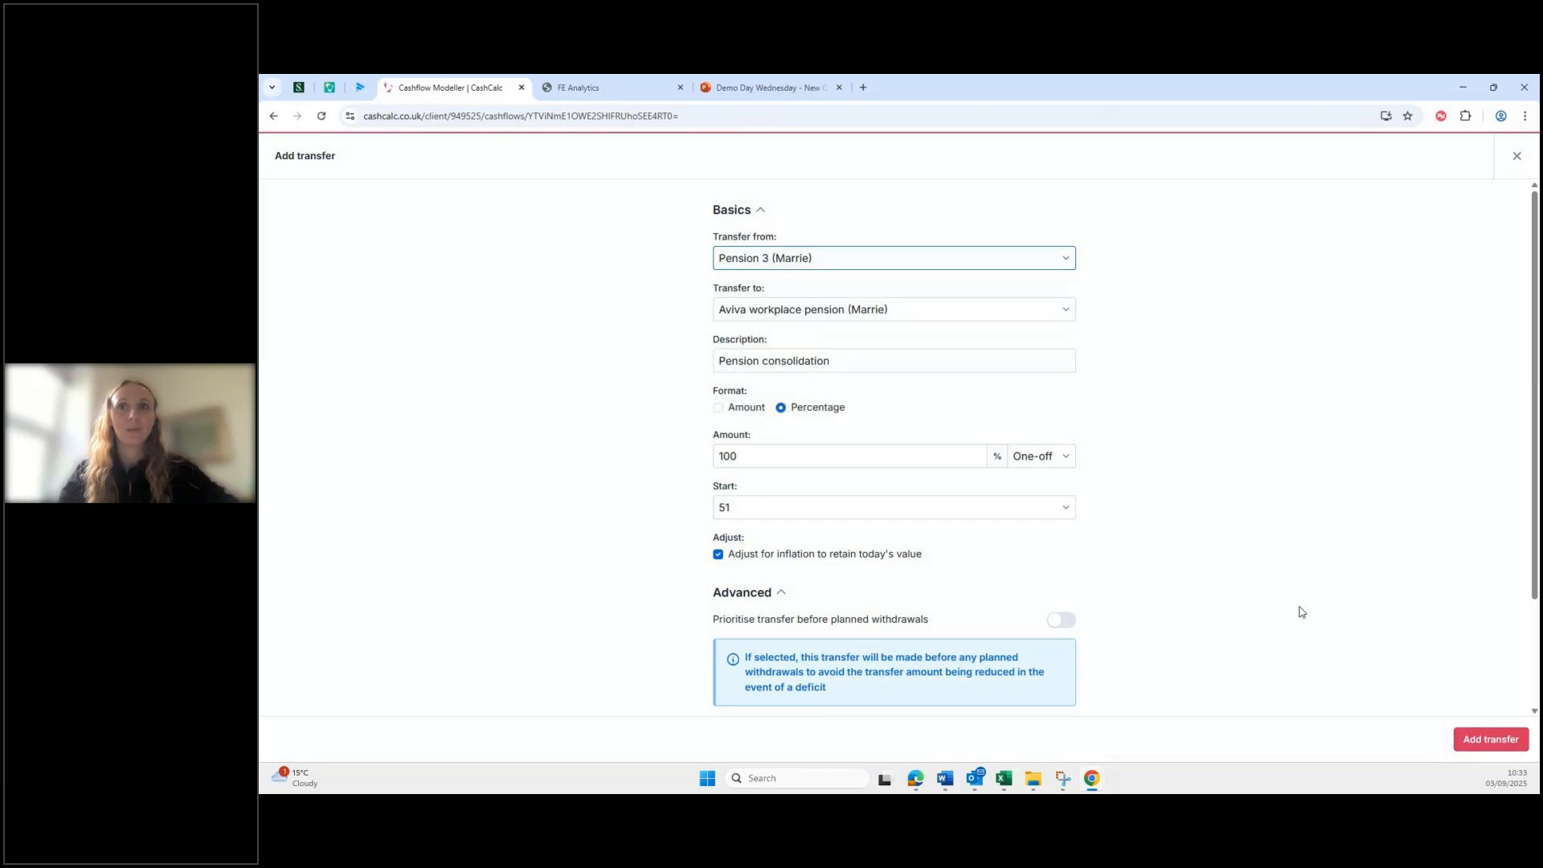
click(1496, 740)
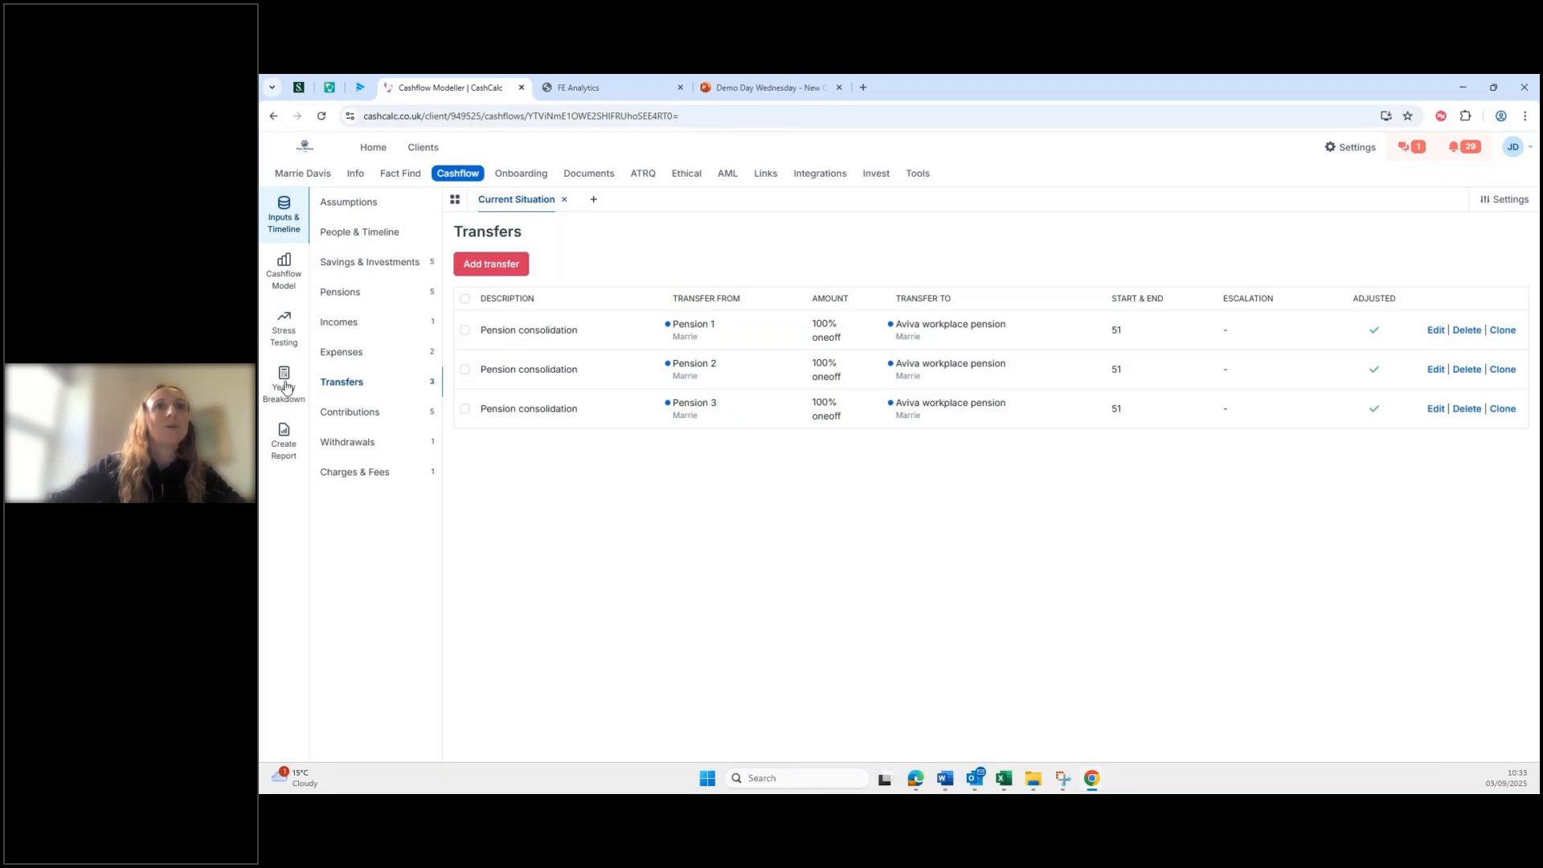
Step: Show the Cashflow Model's Savings over time chart with every account series visible
click(285, 265)
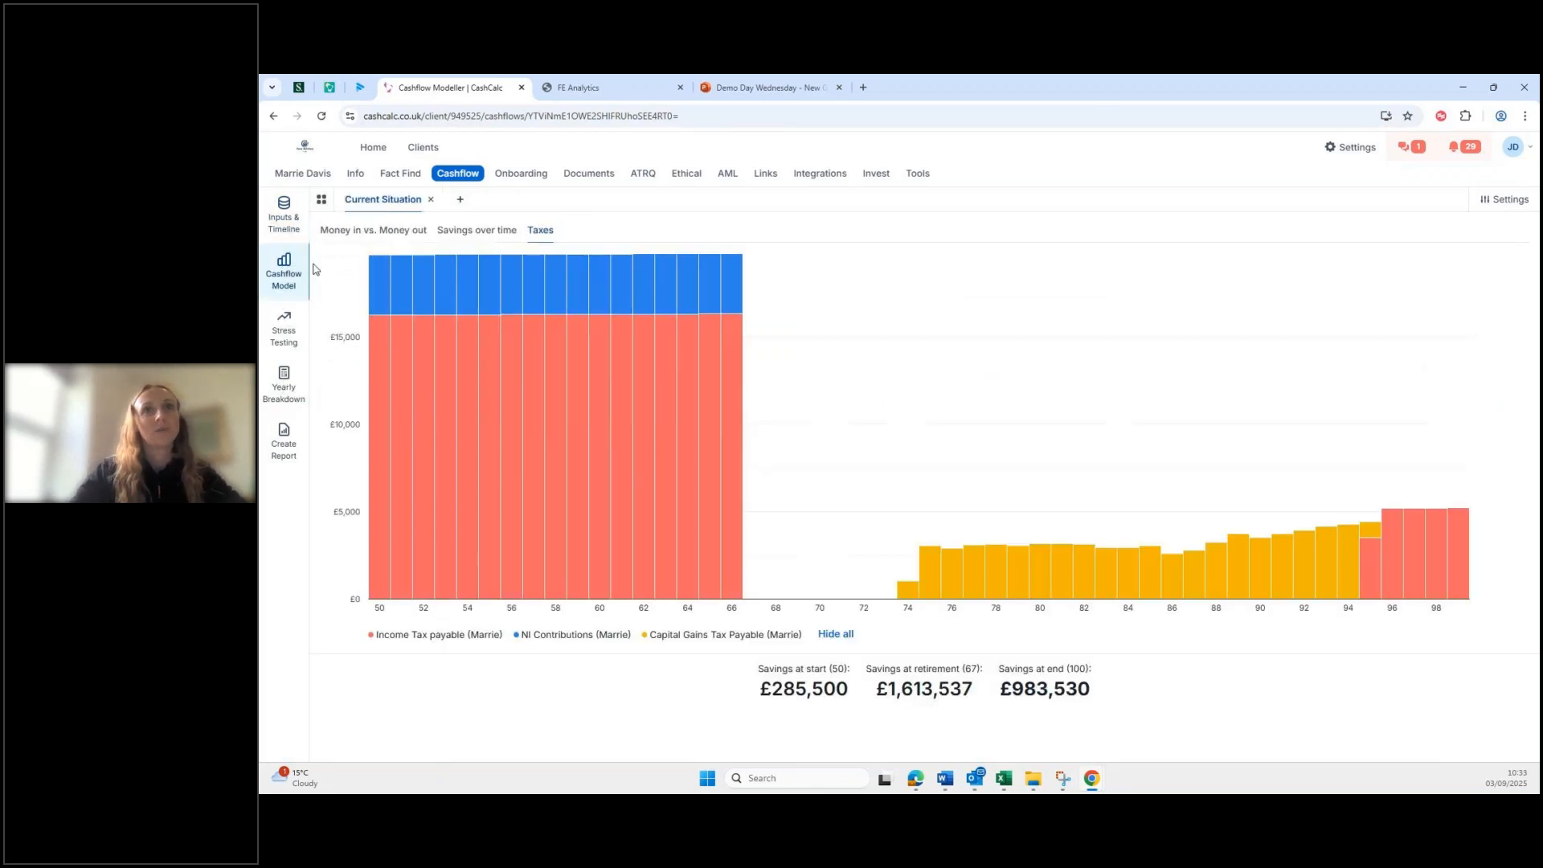
click(468, 236)
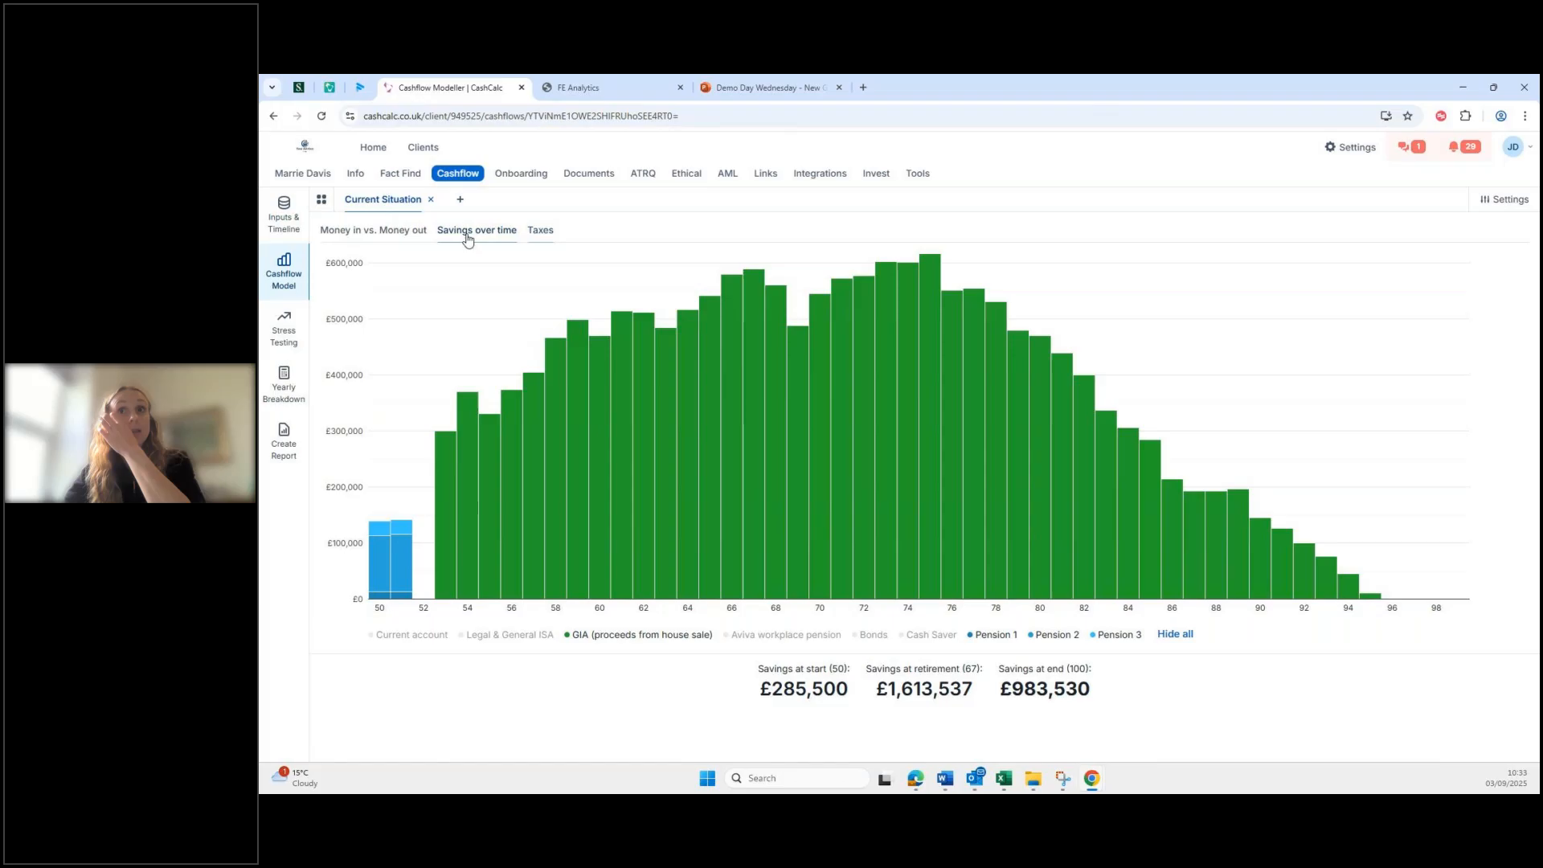
mouse_move(511, 513)
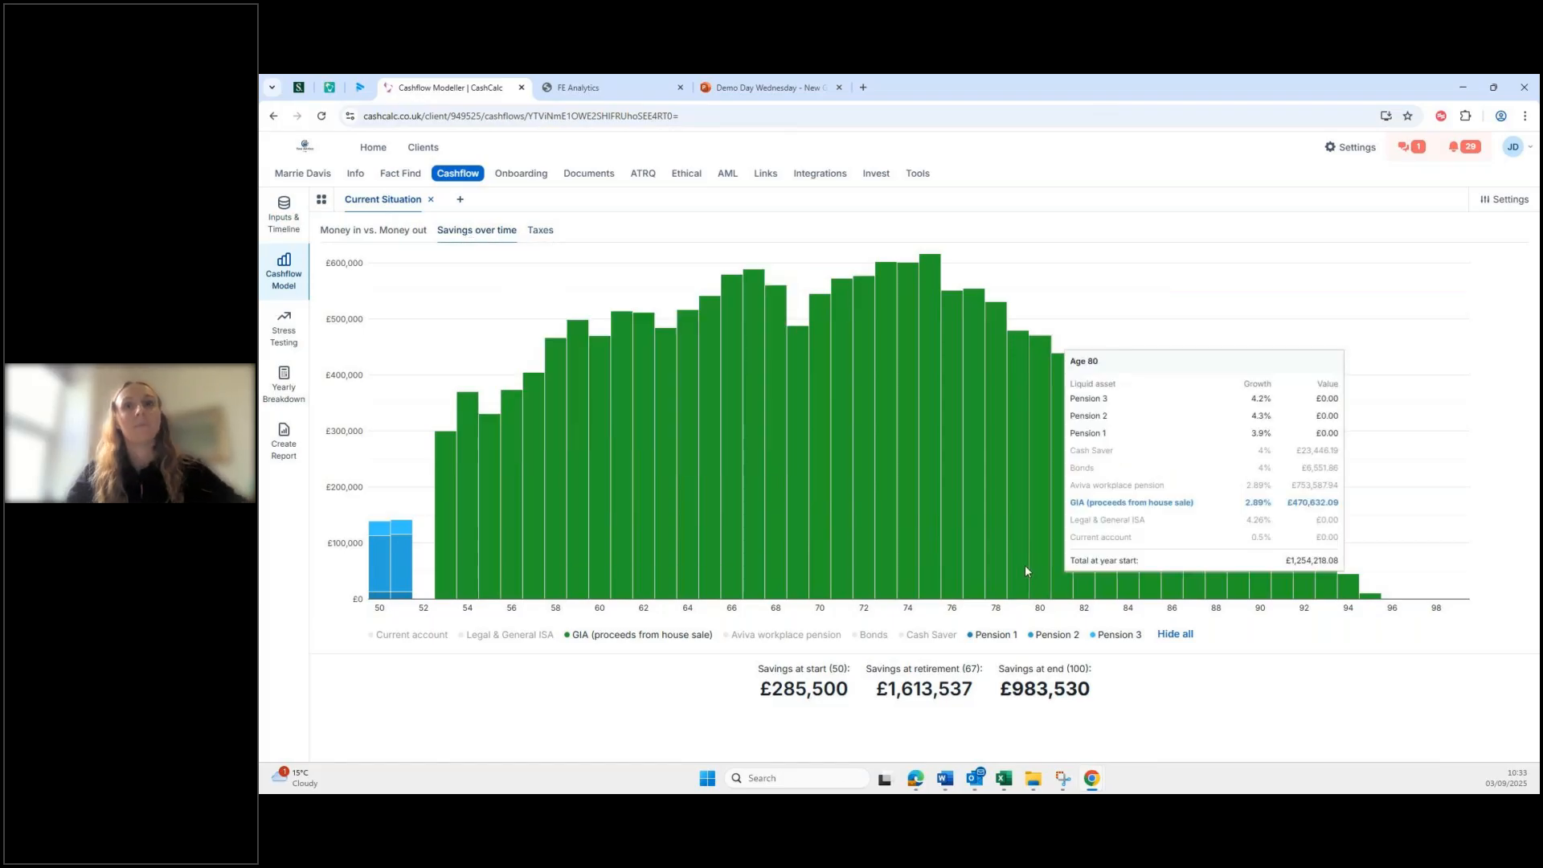
click(1173, 635)
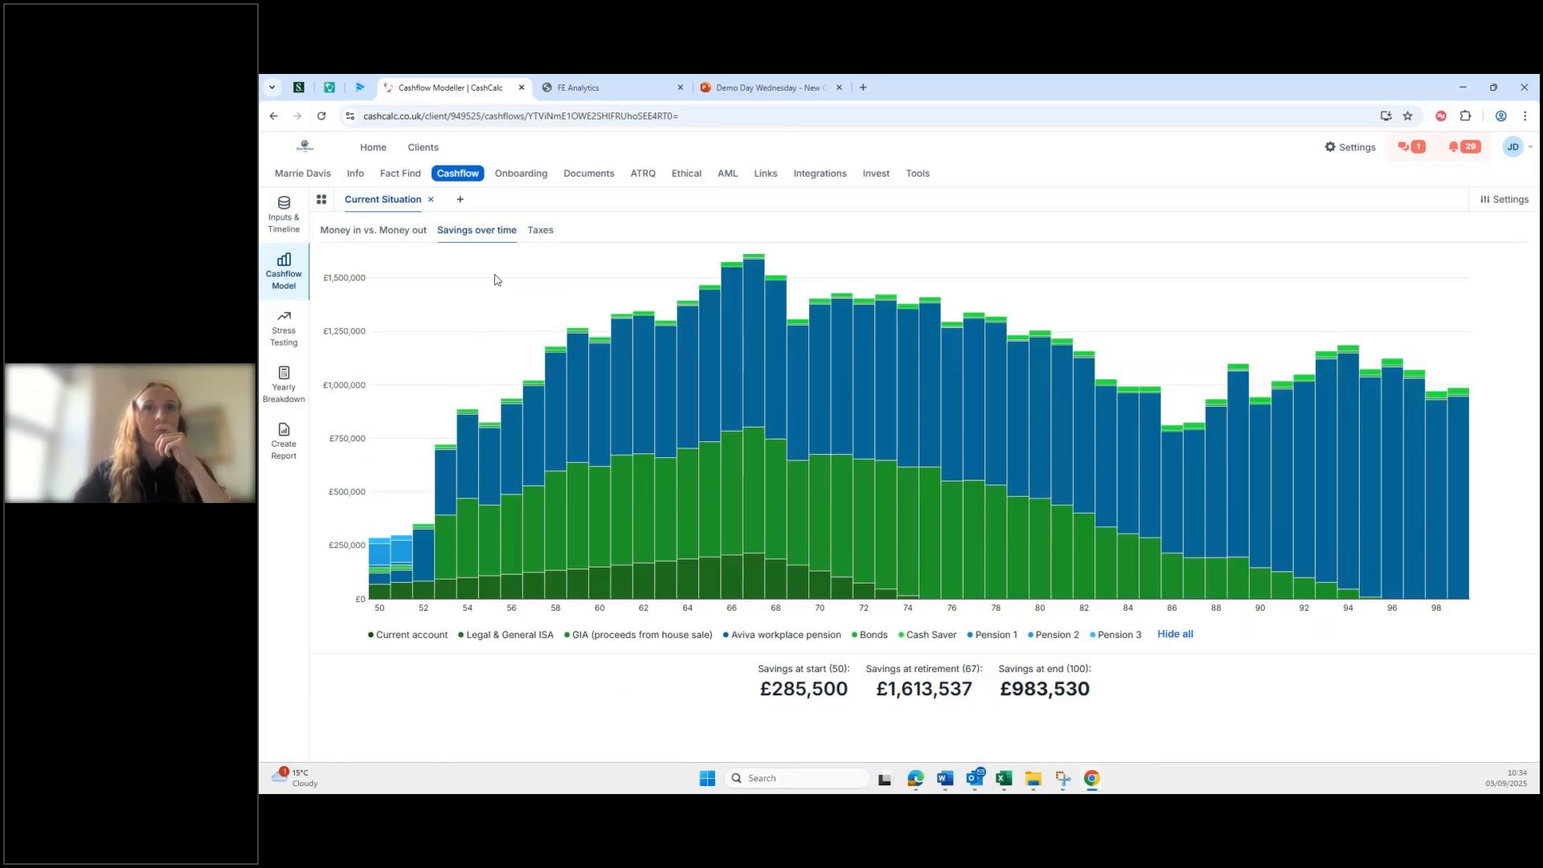
Step: Hide the GIA, Legal & General ISA, Current account, Cash Saver and Bonds series
click(586, 639)
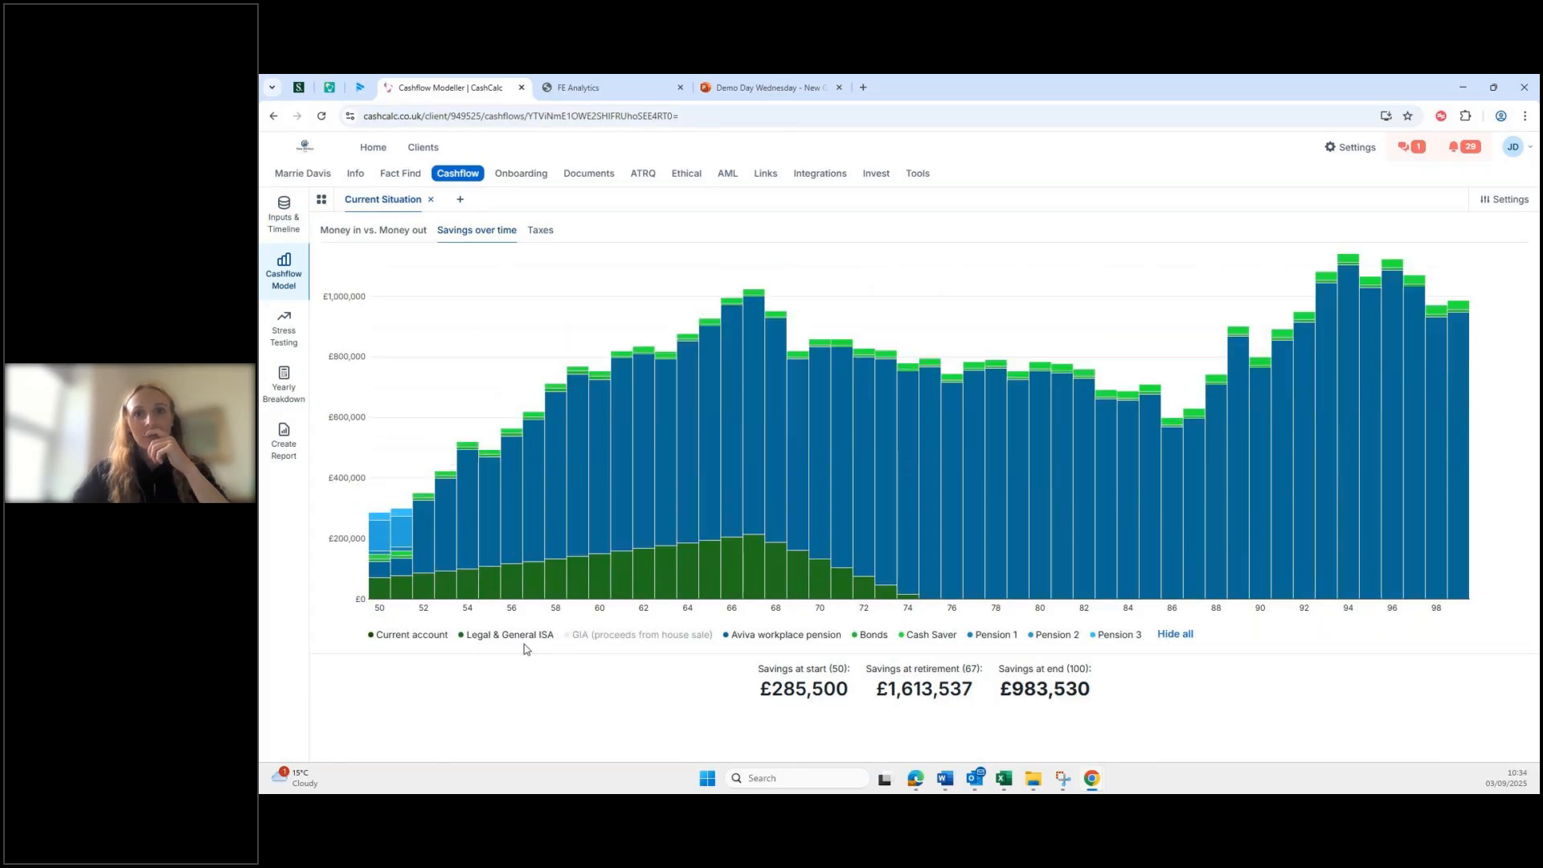
click(514, 638)
click(445, 637)
click(931, 635)
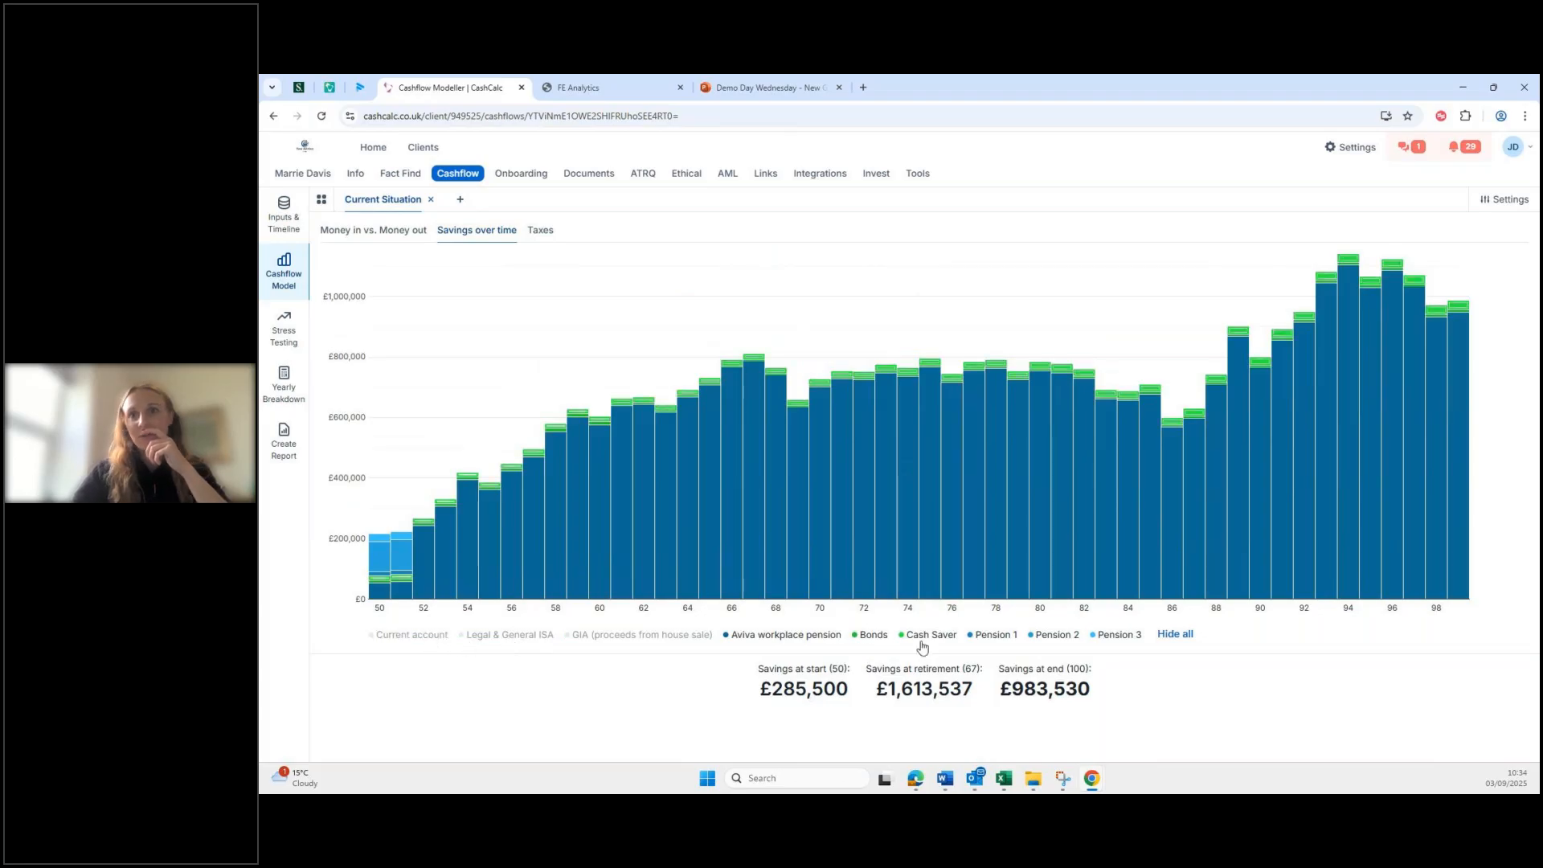
click(872, 640)
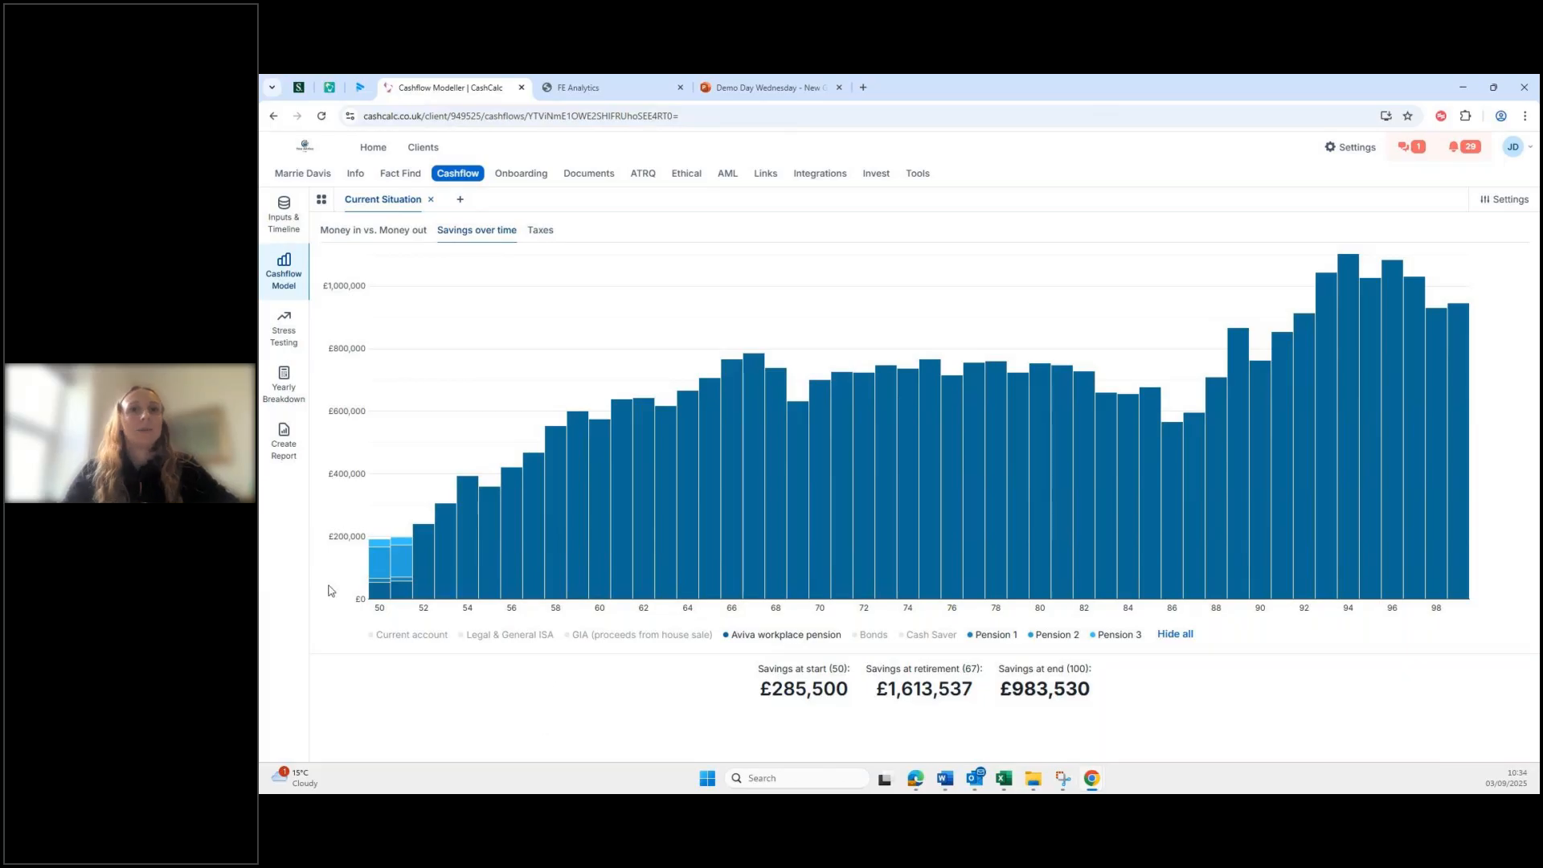
mouse_move(372, 587)
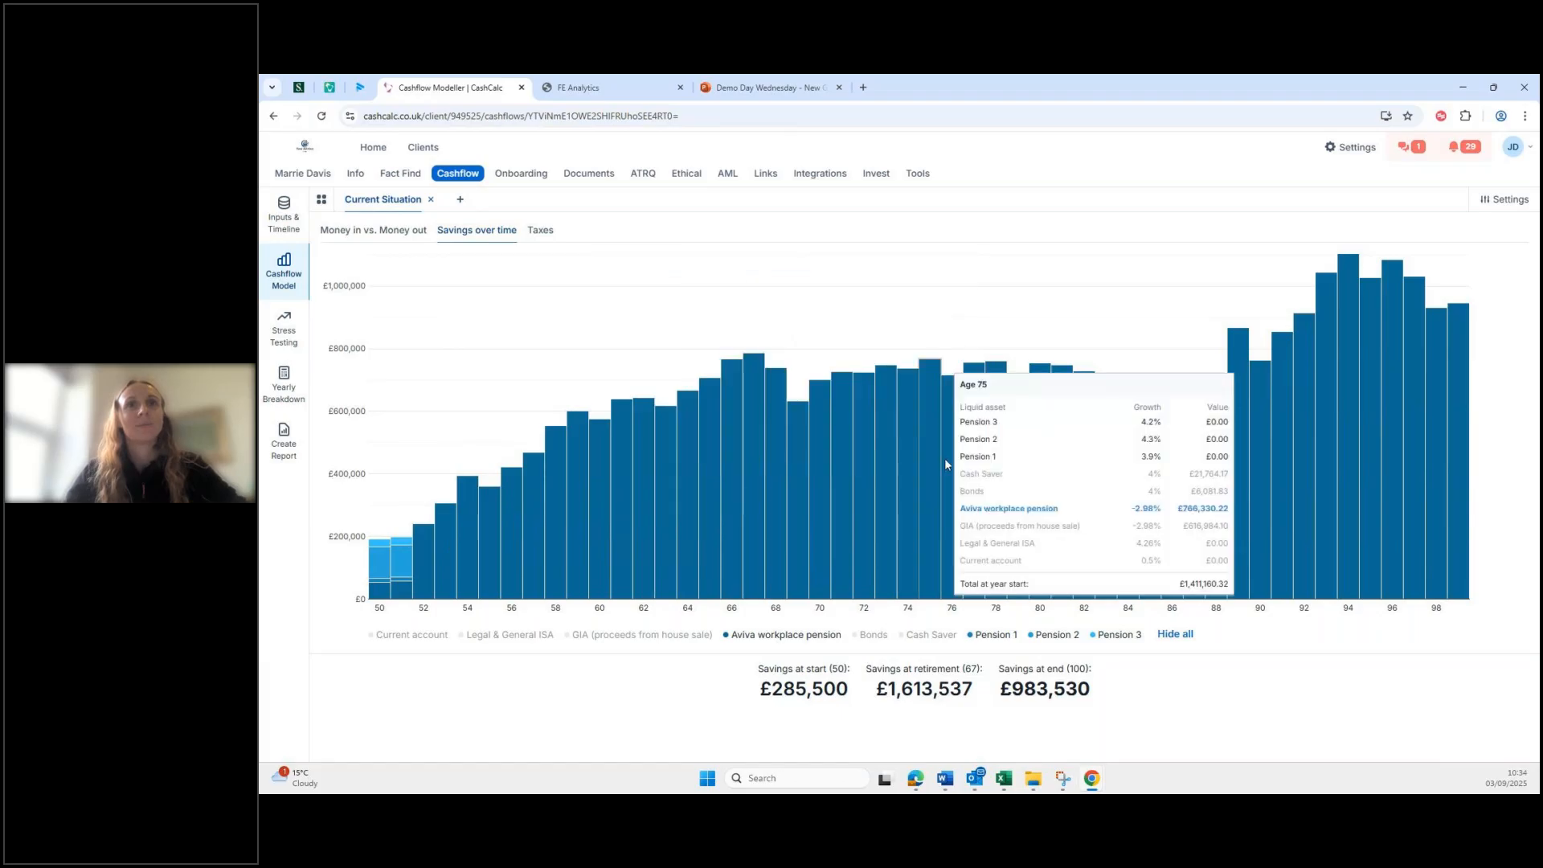
Step: Open the Yearly Breakdown and inspect the 2026 liquid asset balances
click(284, 391)
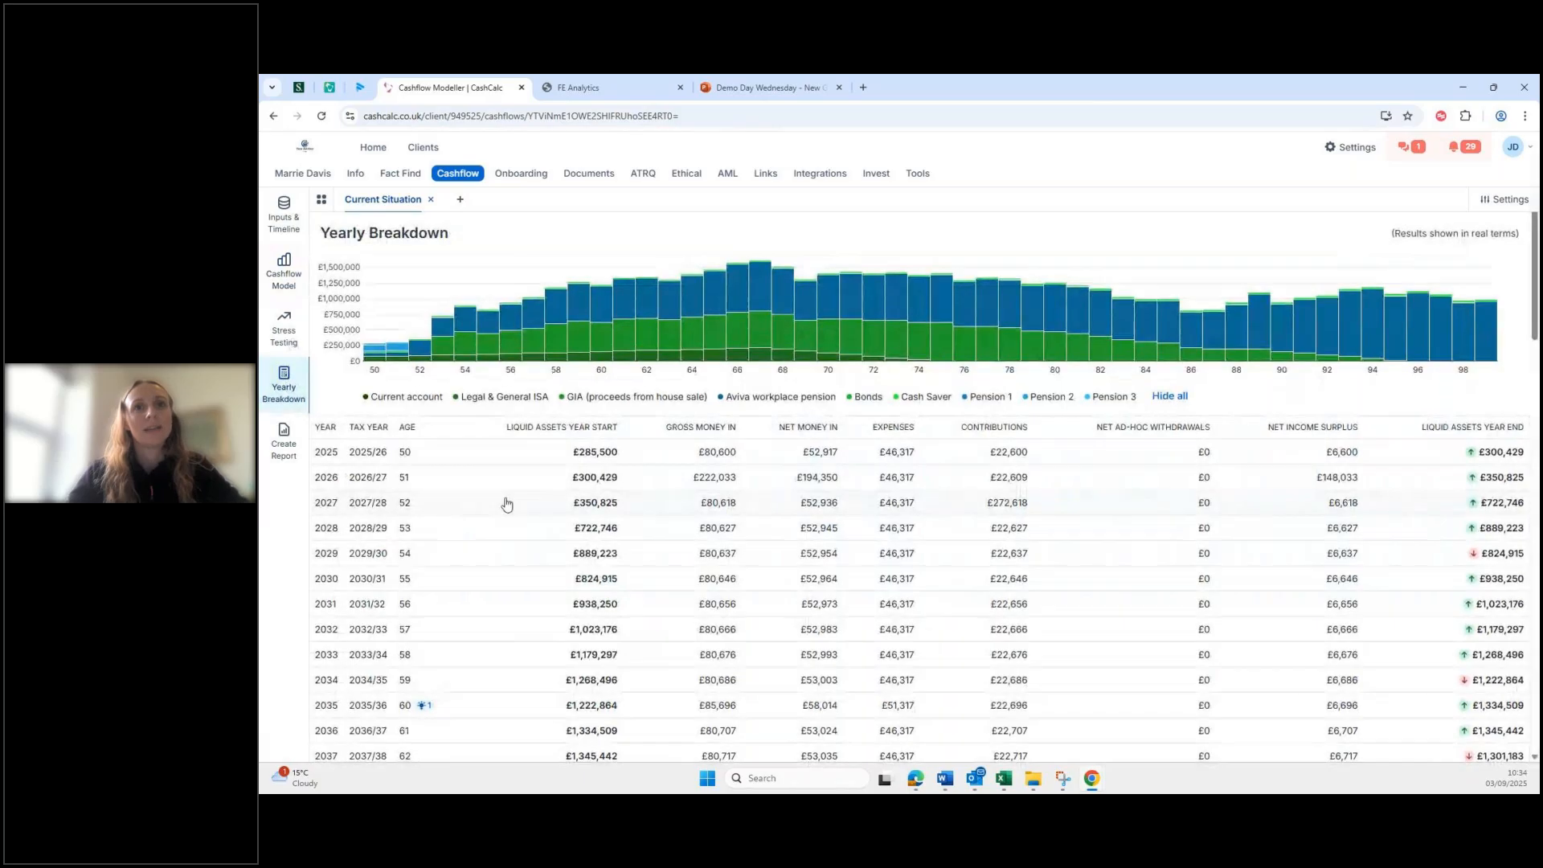
scroll(482, 475, down, 1)
click(457, 445)
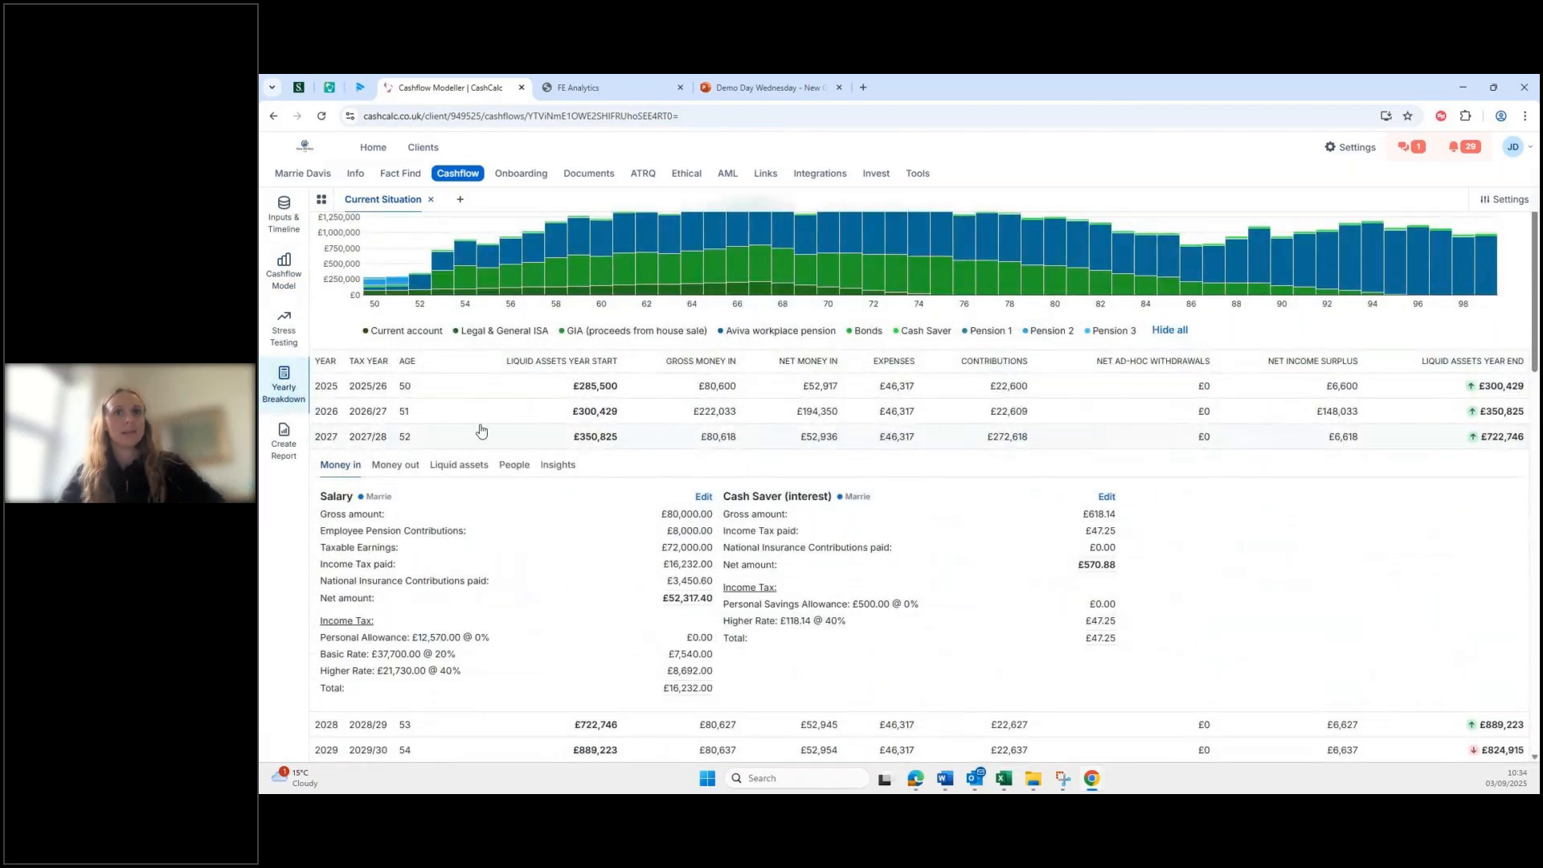
click(475, 423)
scroll(840, 558, down, 1)
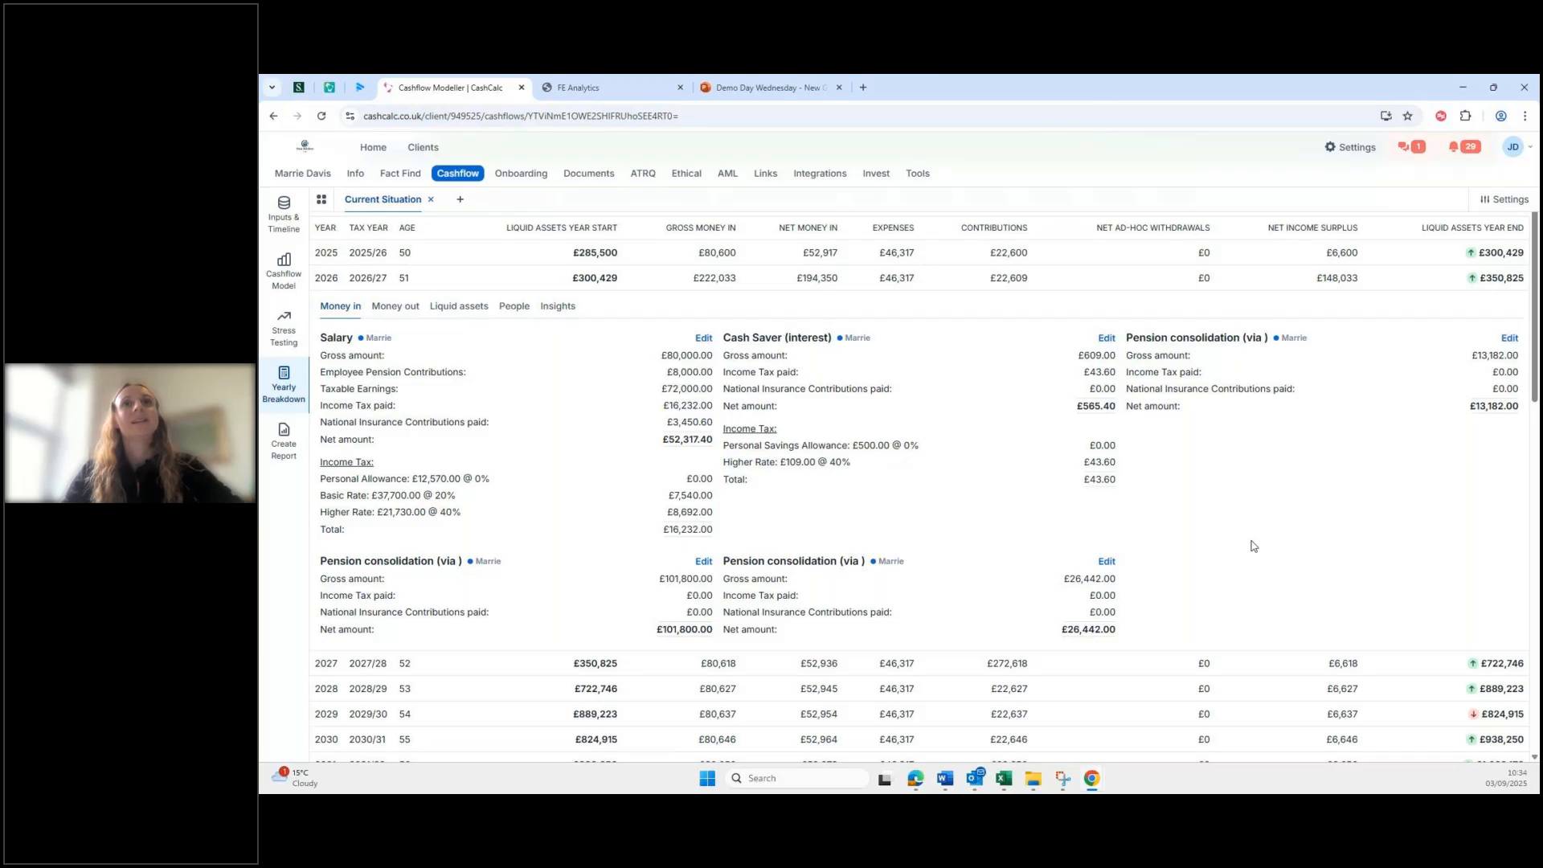
click(456, 307)
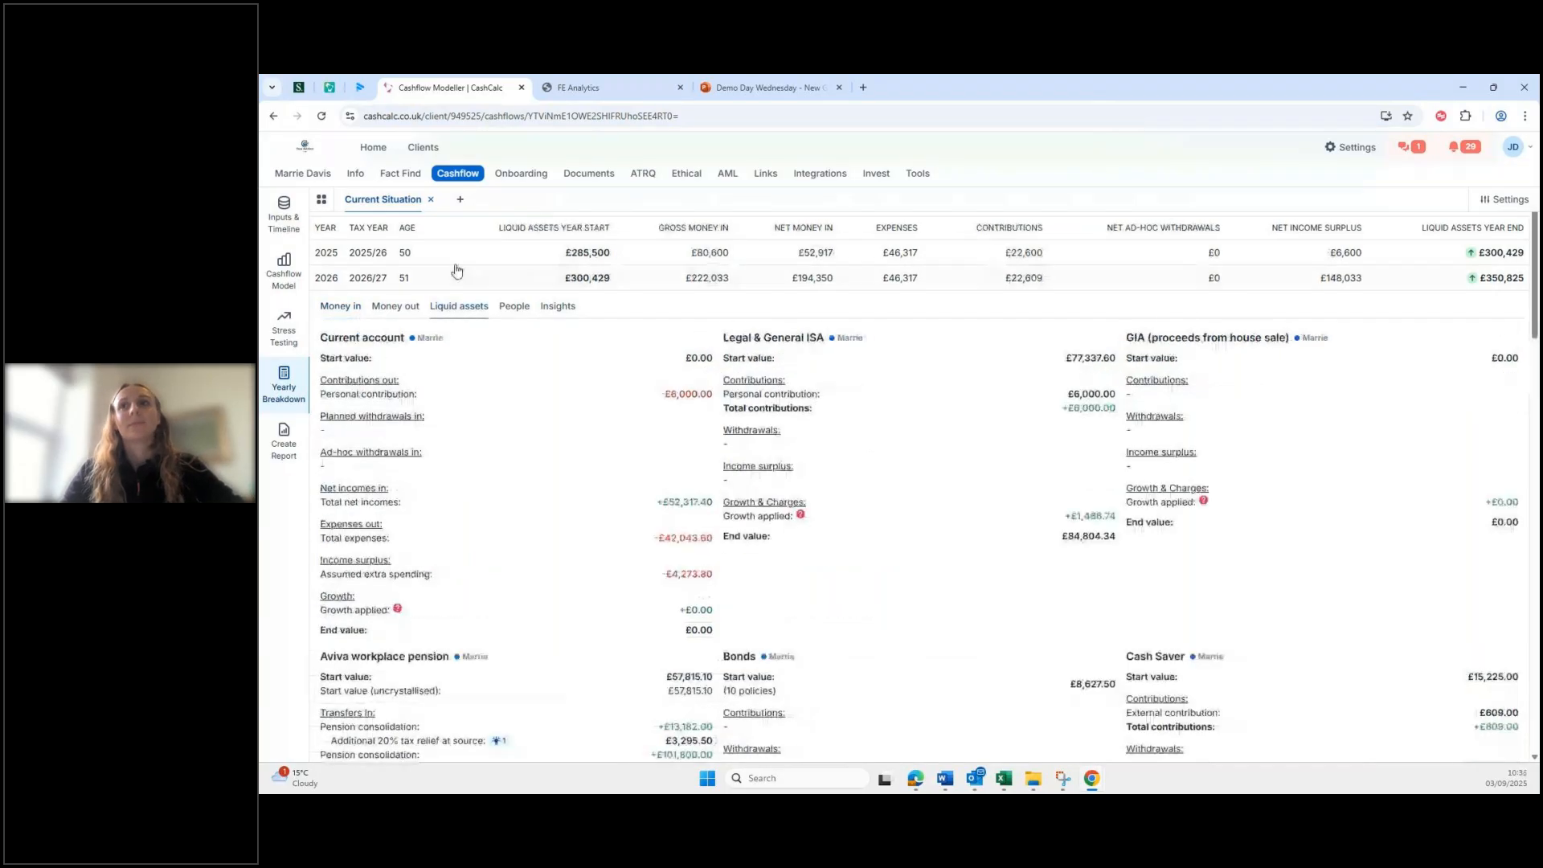
click(347, 279)
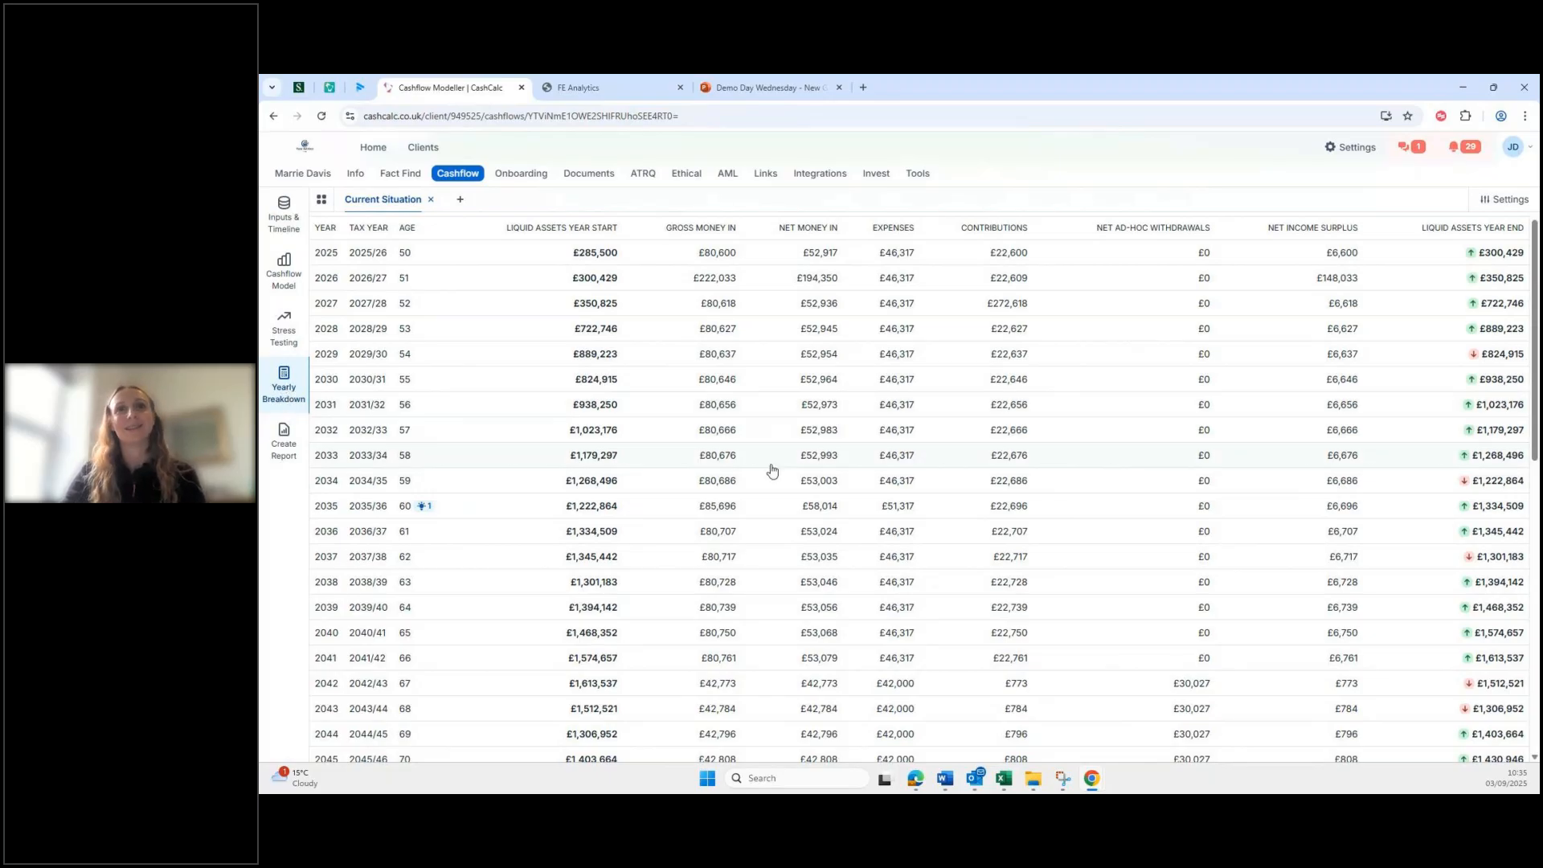
Step: Expand 2035's per-account breakdown and read its Insights note
scroll(772, 471, up, 3)
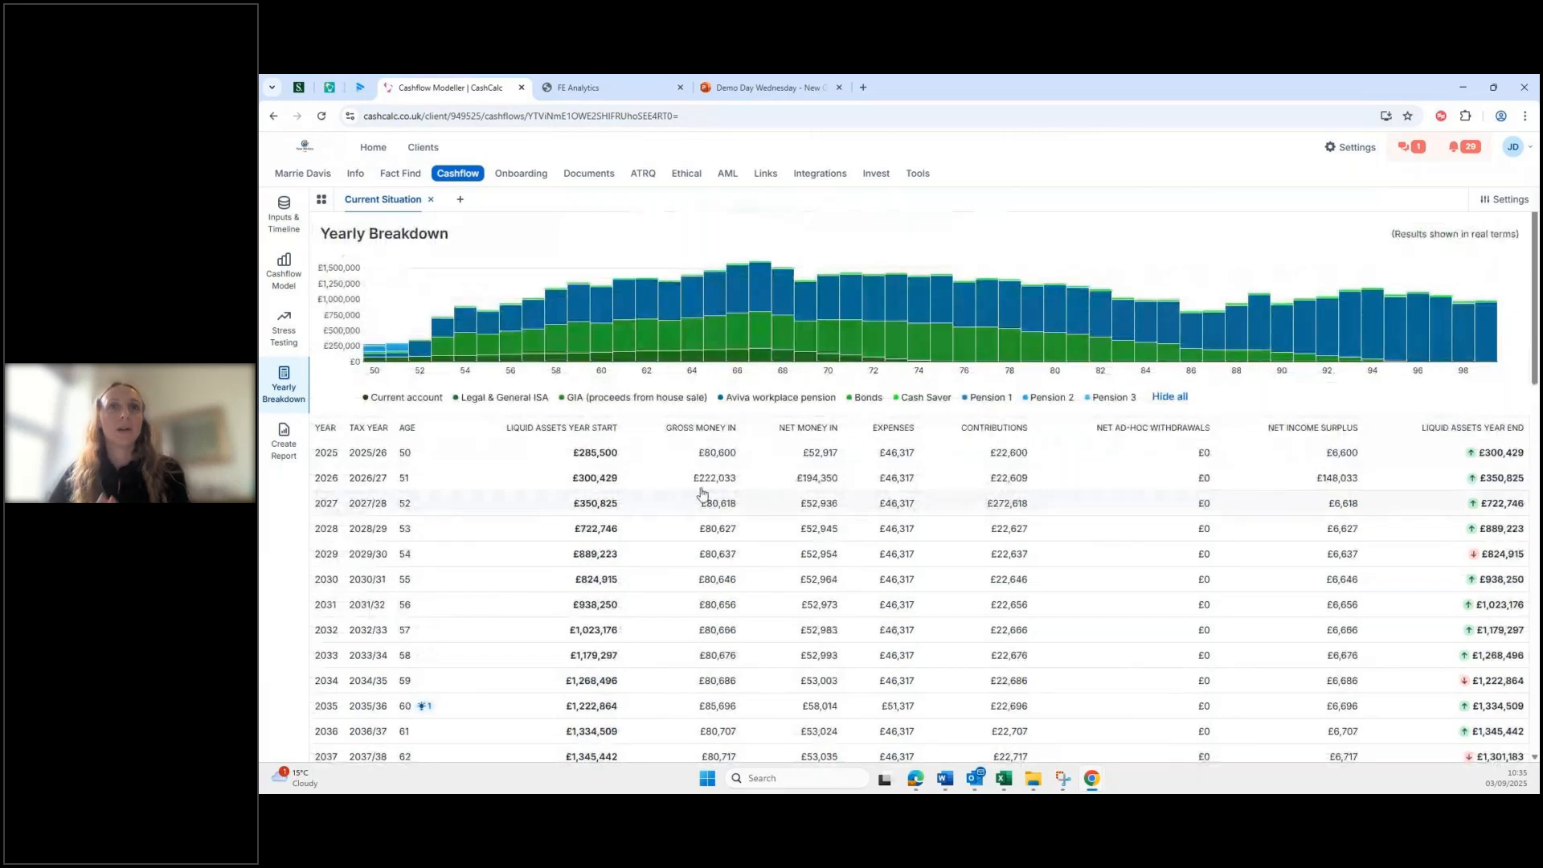
scroll(712, 510, down, 2)
scroll(711, 517, down, 1)
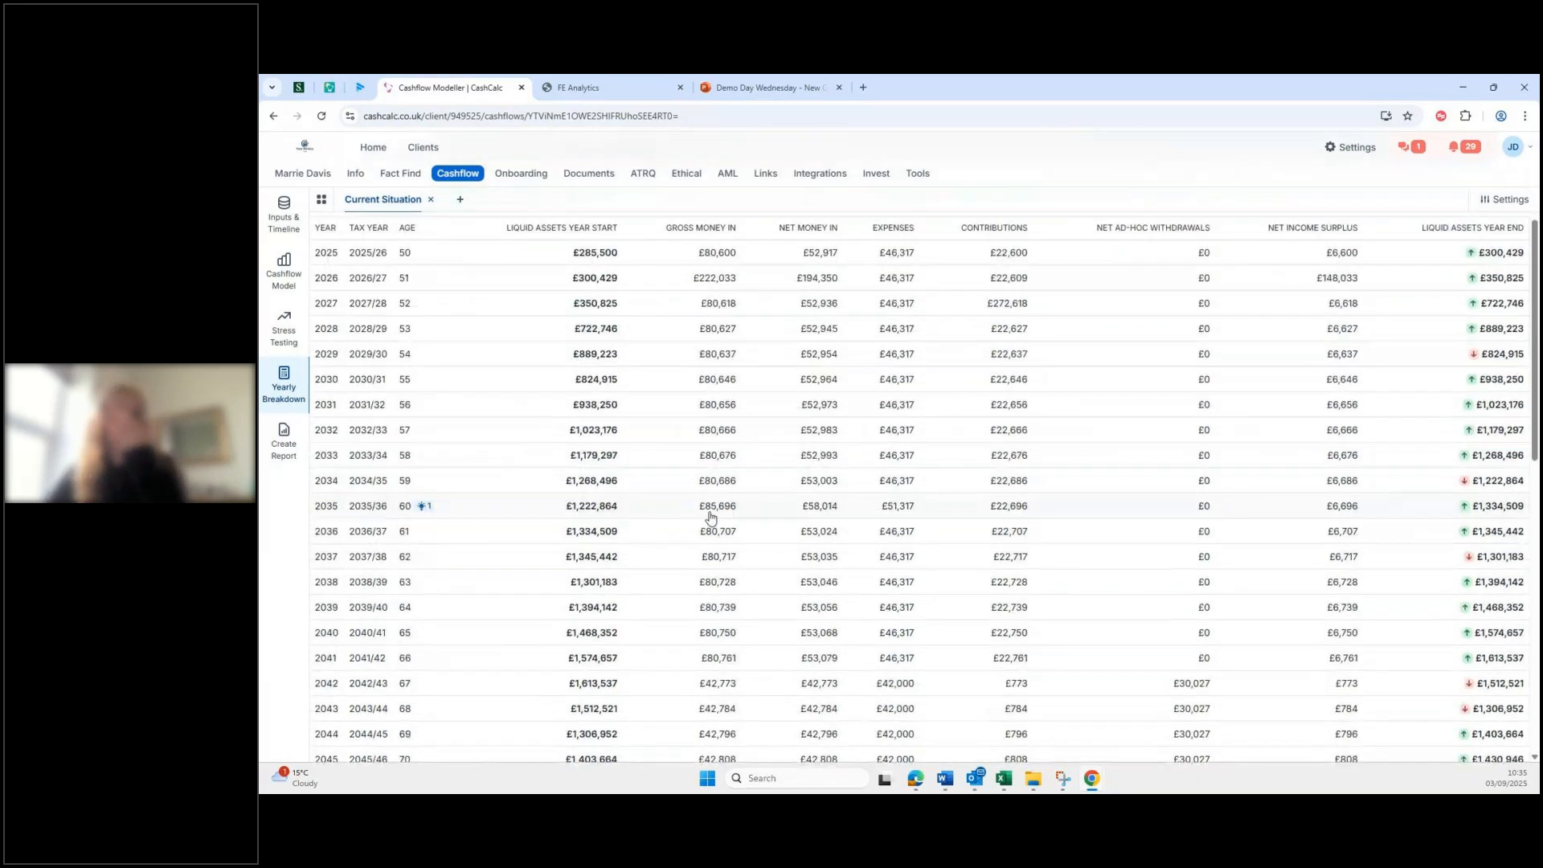
click(487, 512)
scroll(593, 522, down, 2)
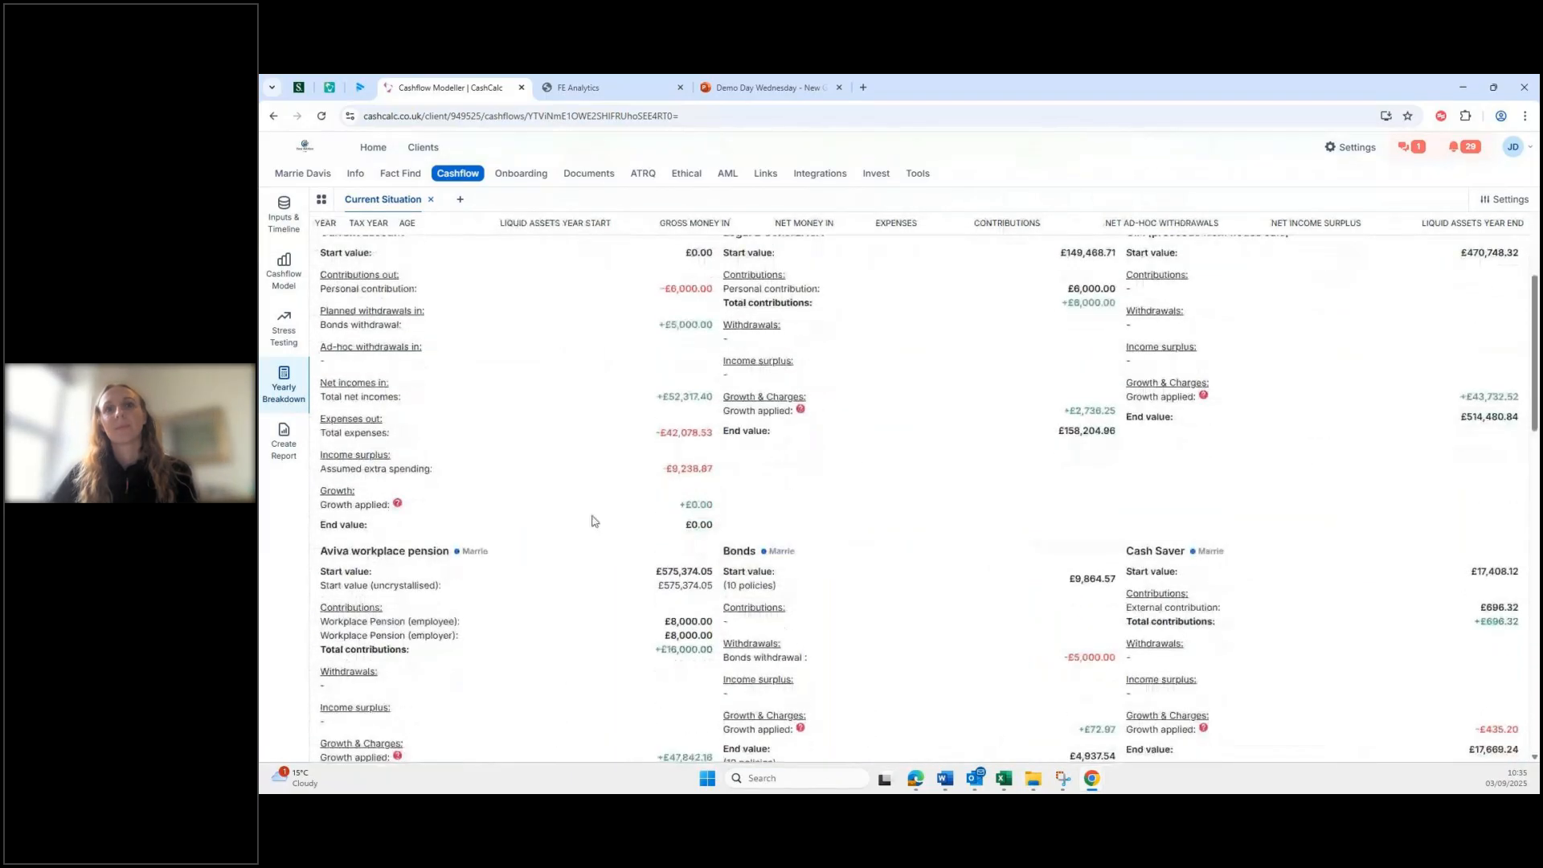
scroll(606, 548, down, 2)
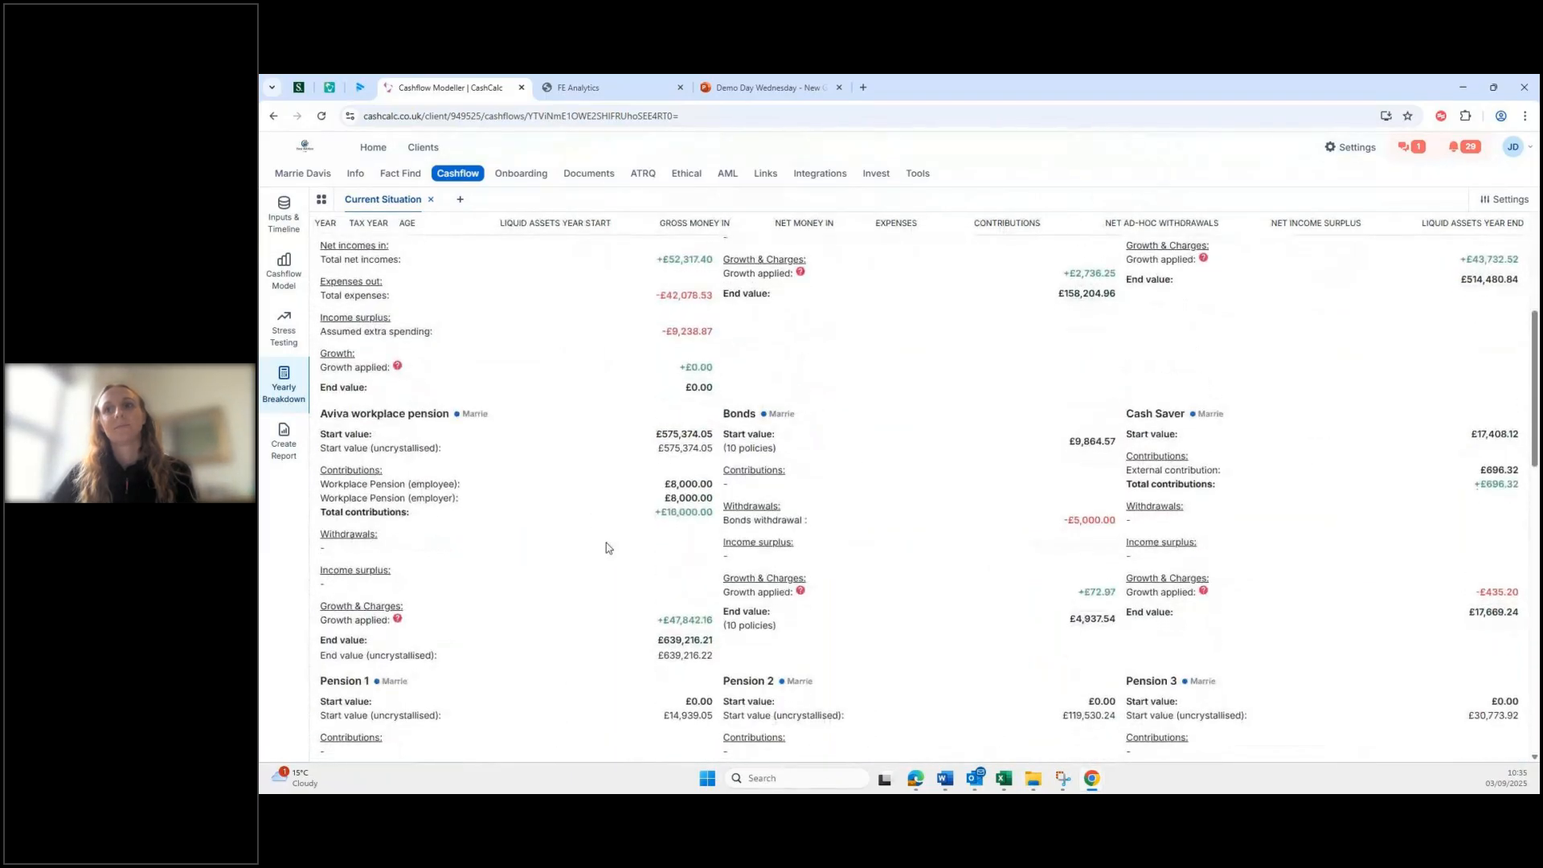
scroll(606, 543, up, 3)
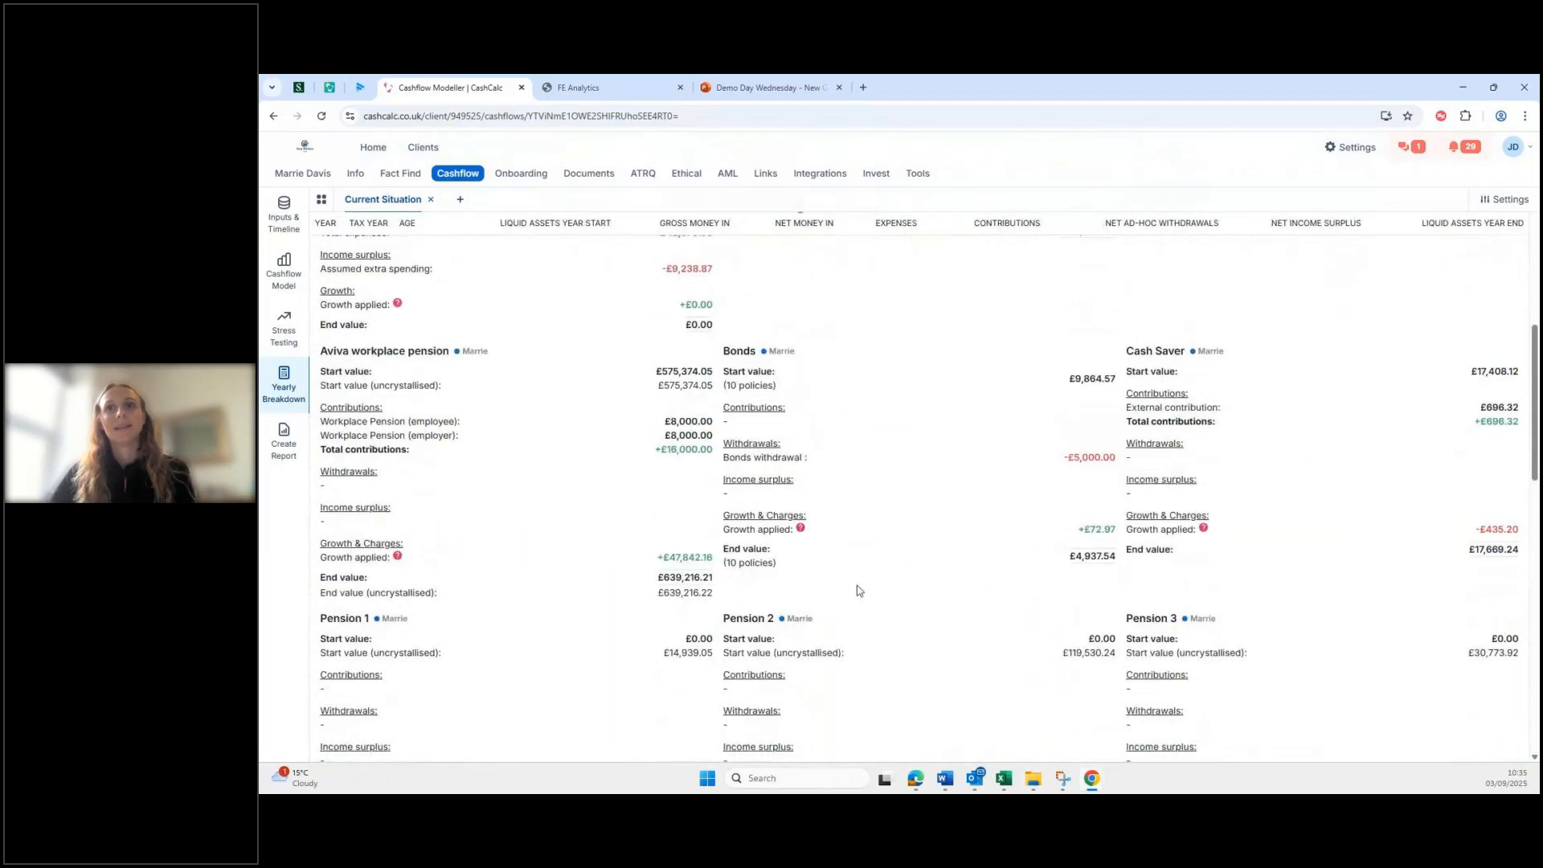
scroll(531, 559, up, 6)
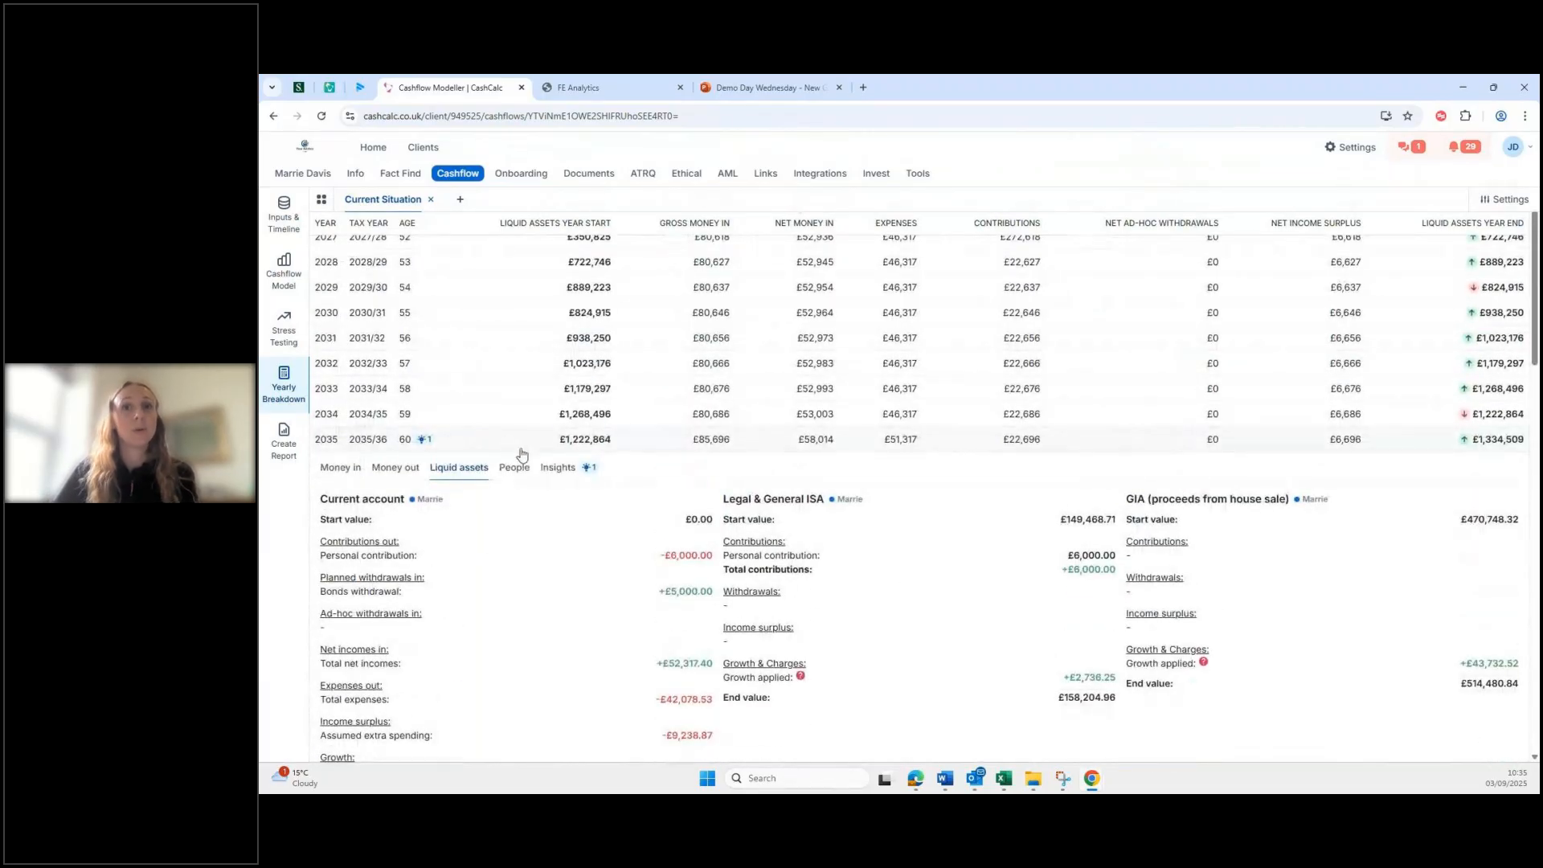
click(550, 468)
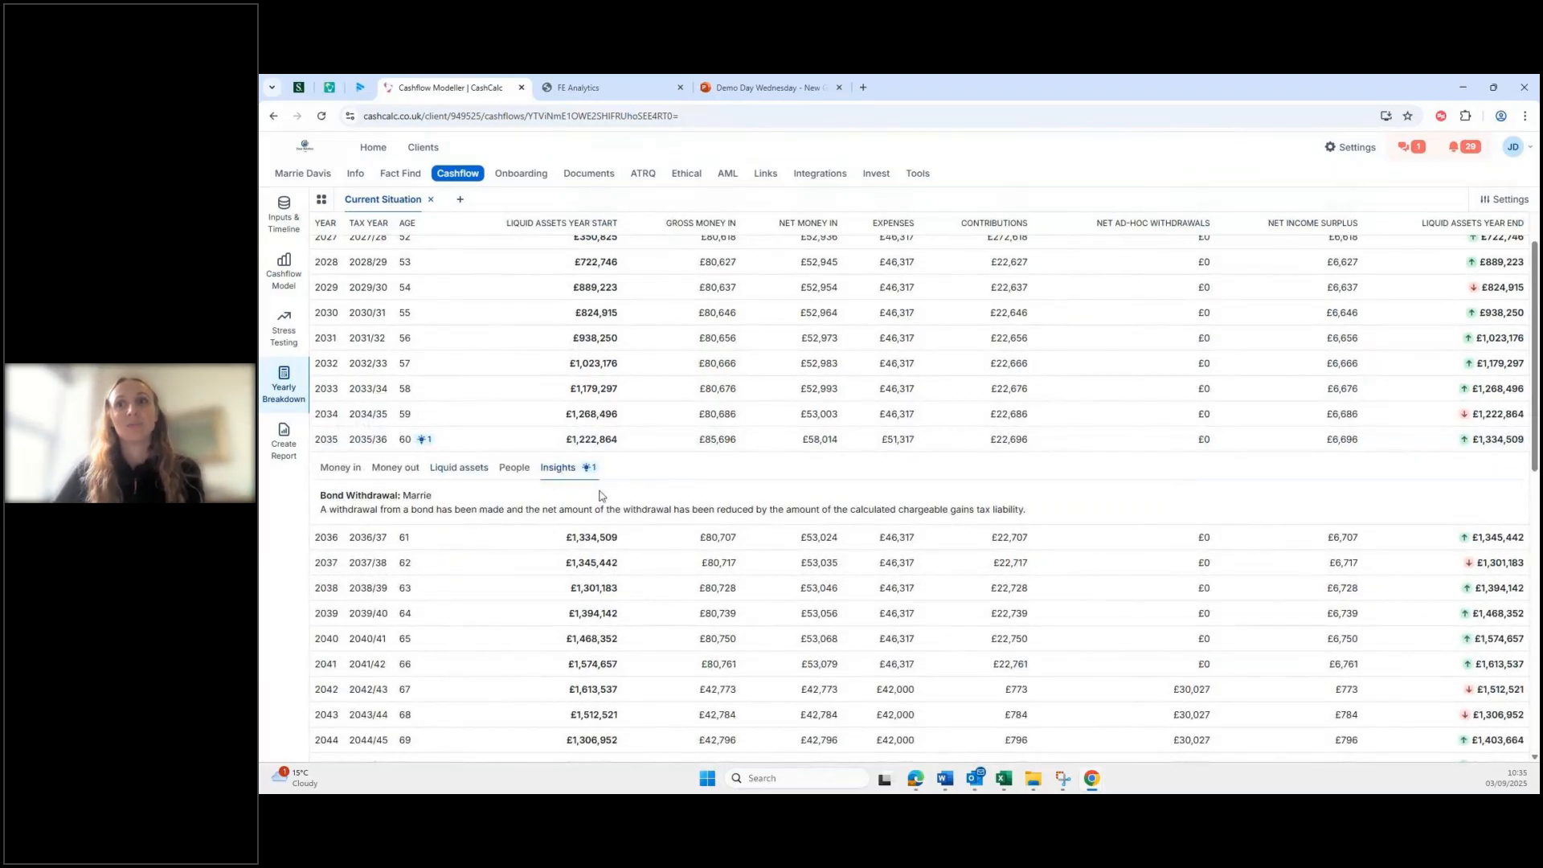
Step: Review 2035's Money in, liquid asset balances and income sources
click(340, 467)
scroll(1161, 515, down, 2)
scroll(1035, 559, up, 3)
scroll(1037, 558, down, 1)
scroll(1029, 547, down, 1)
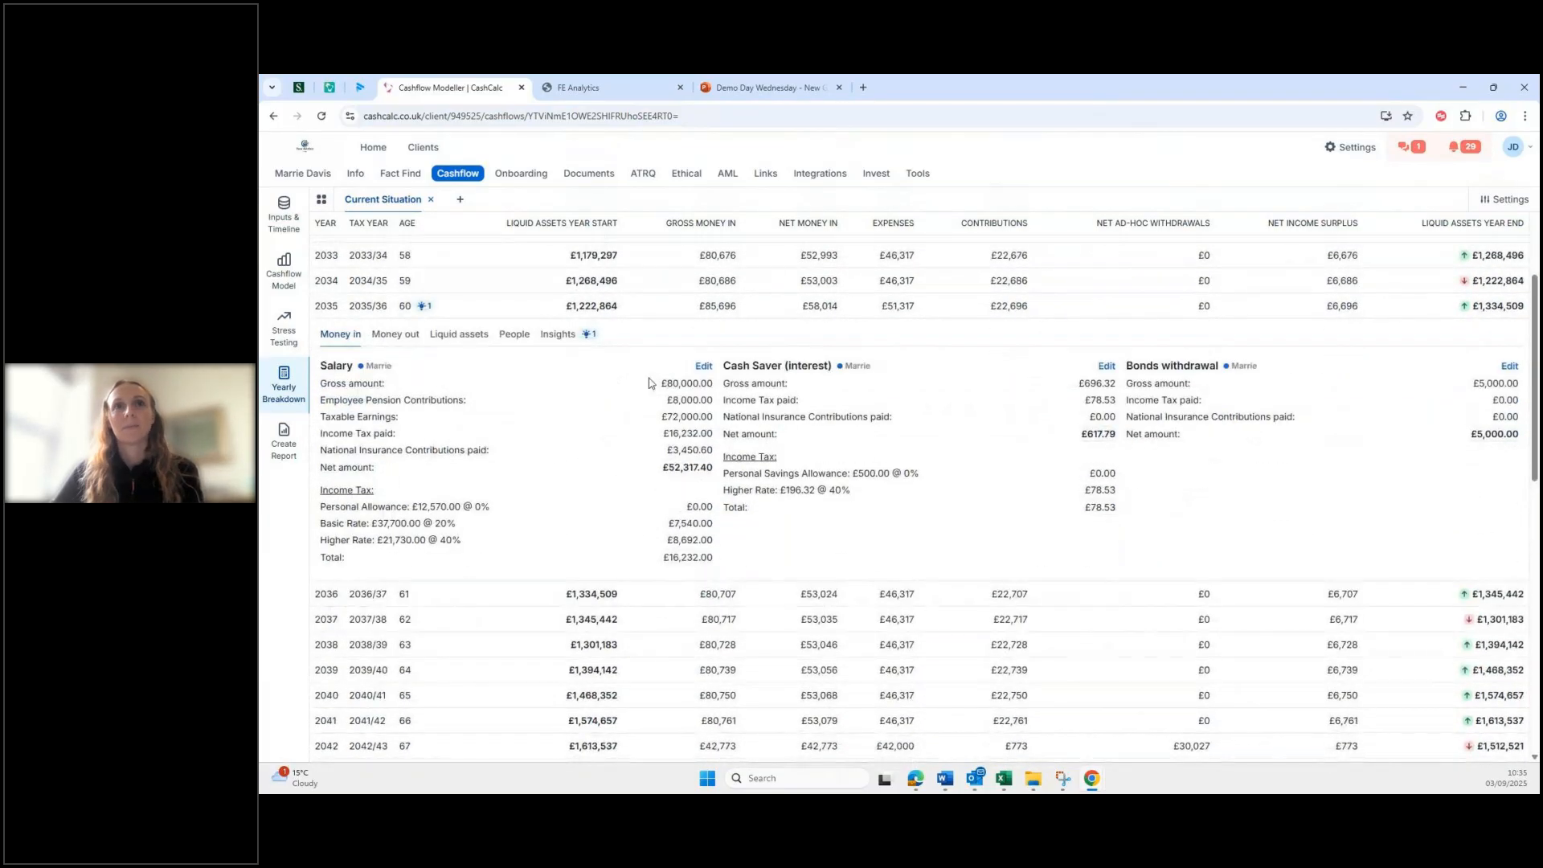
click(469, 342)
scroll(1292, 531, down, 3)
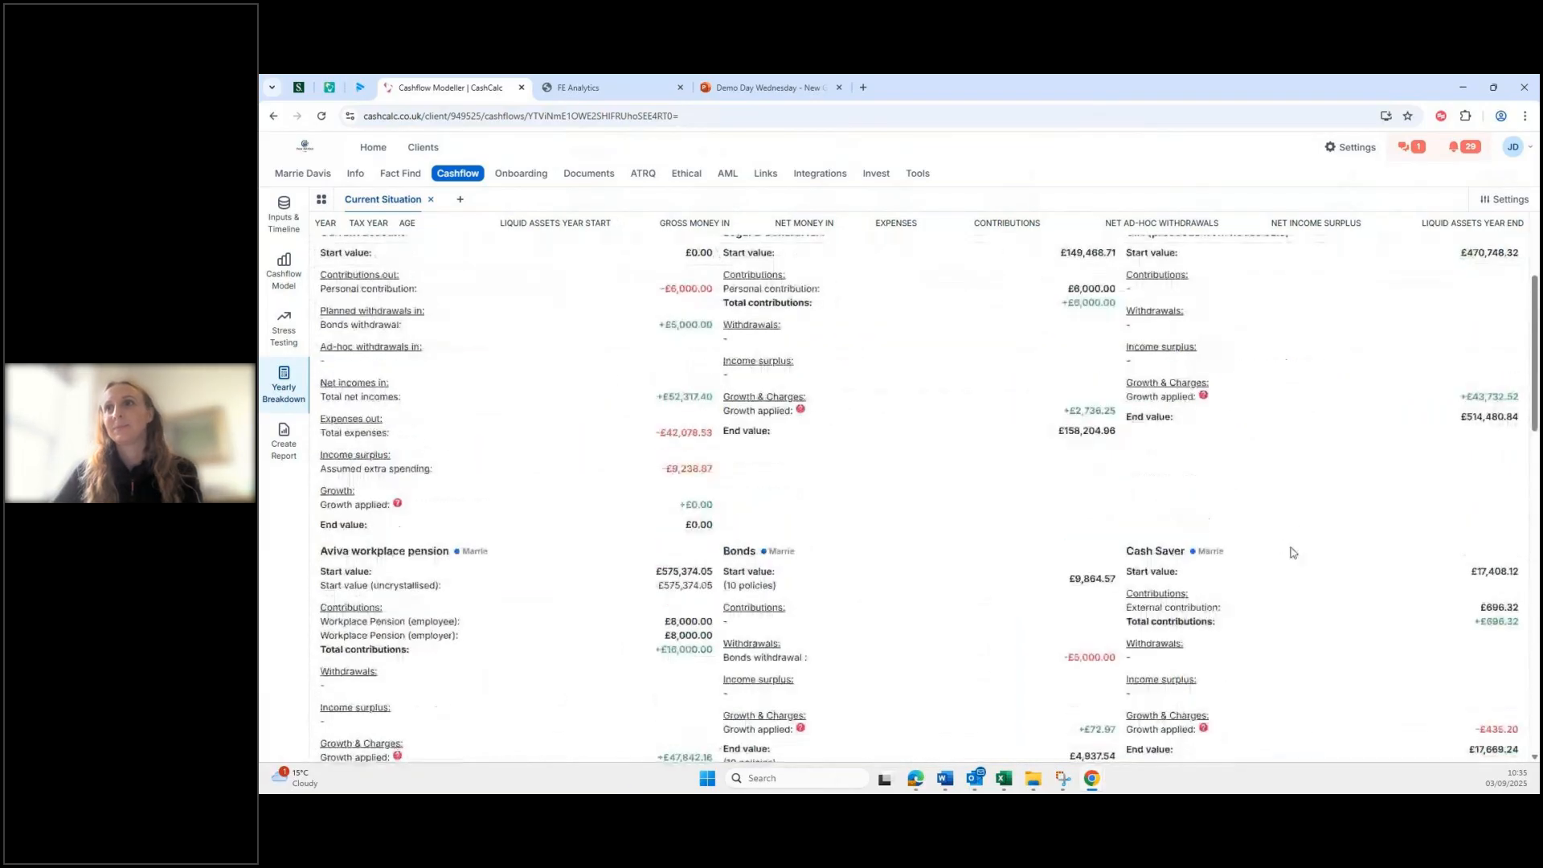
scroll(1126, 605, down, 2)
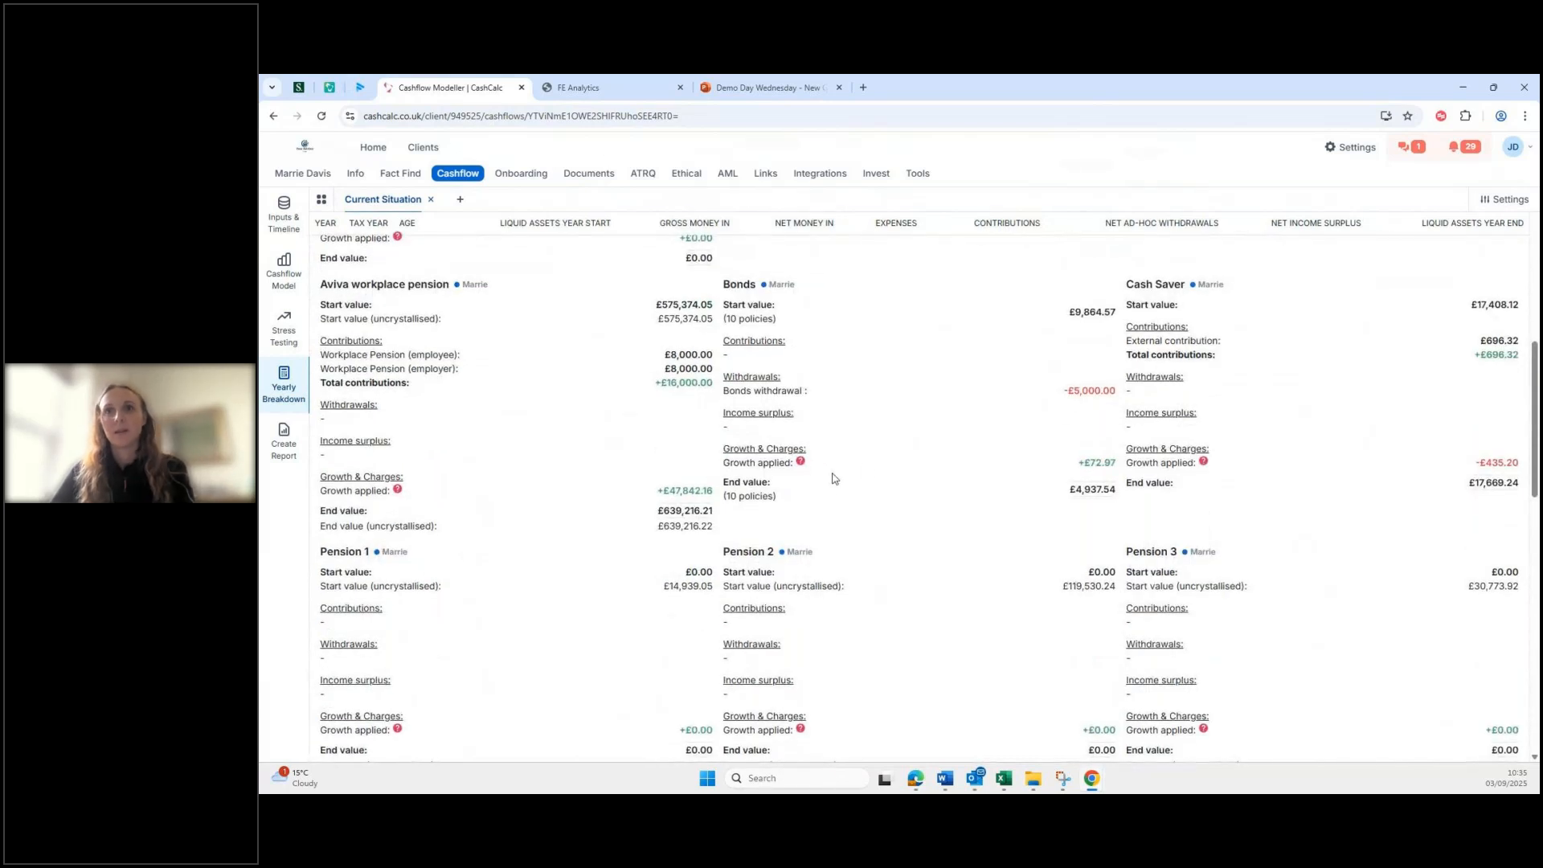
scroll(944, 585, down, 1)
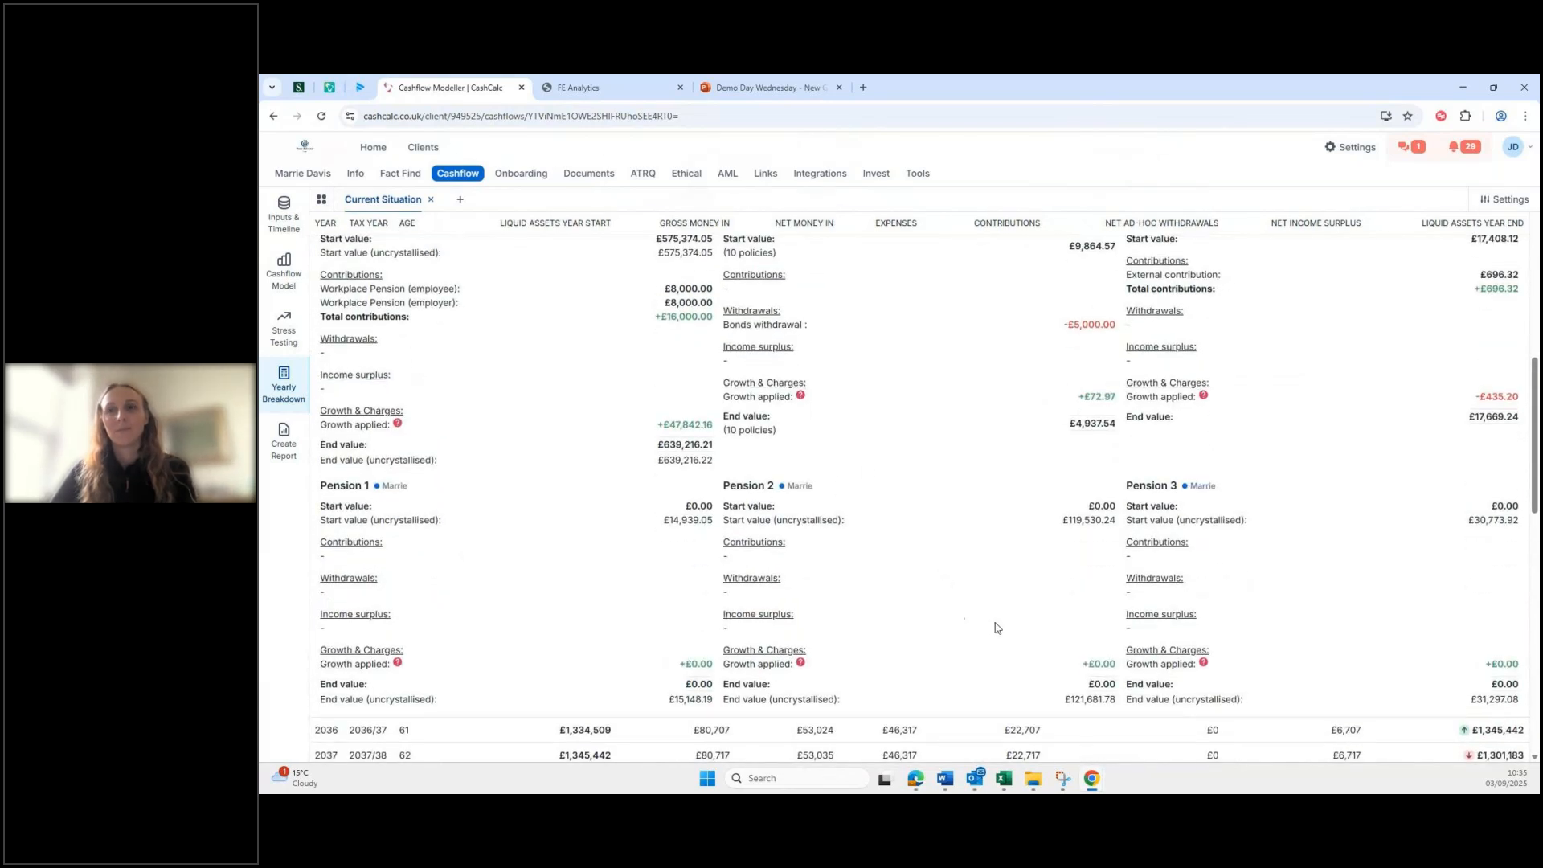
scroll(996, 623, up, 1)
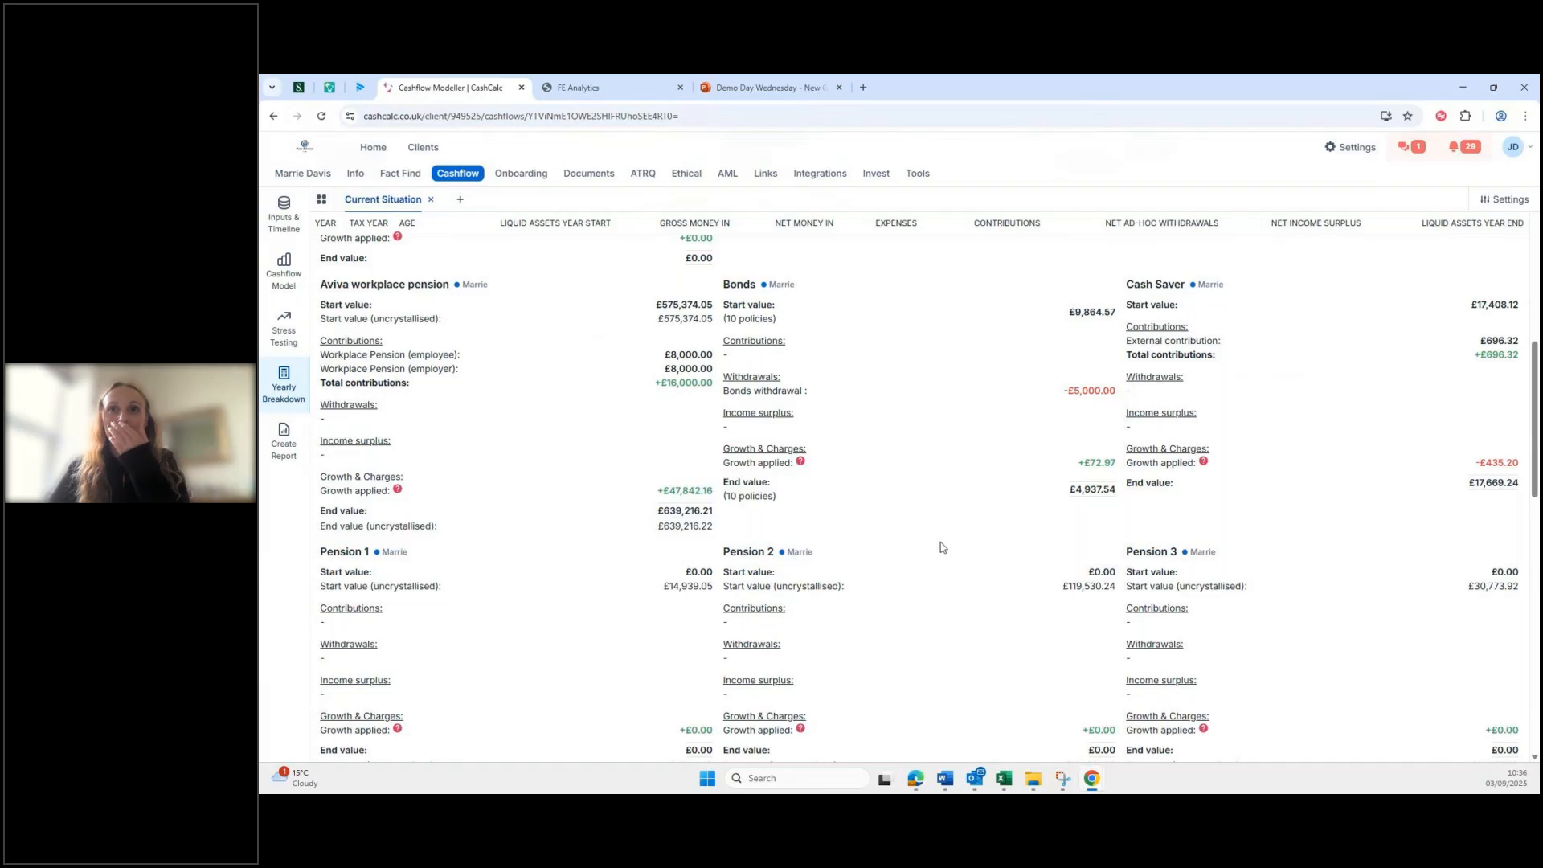
scroll(956, 585, down, 1)
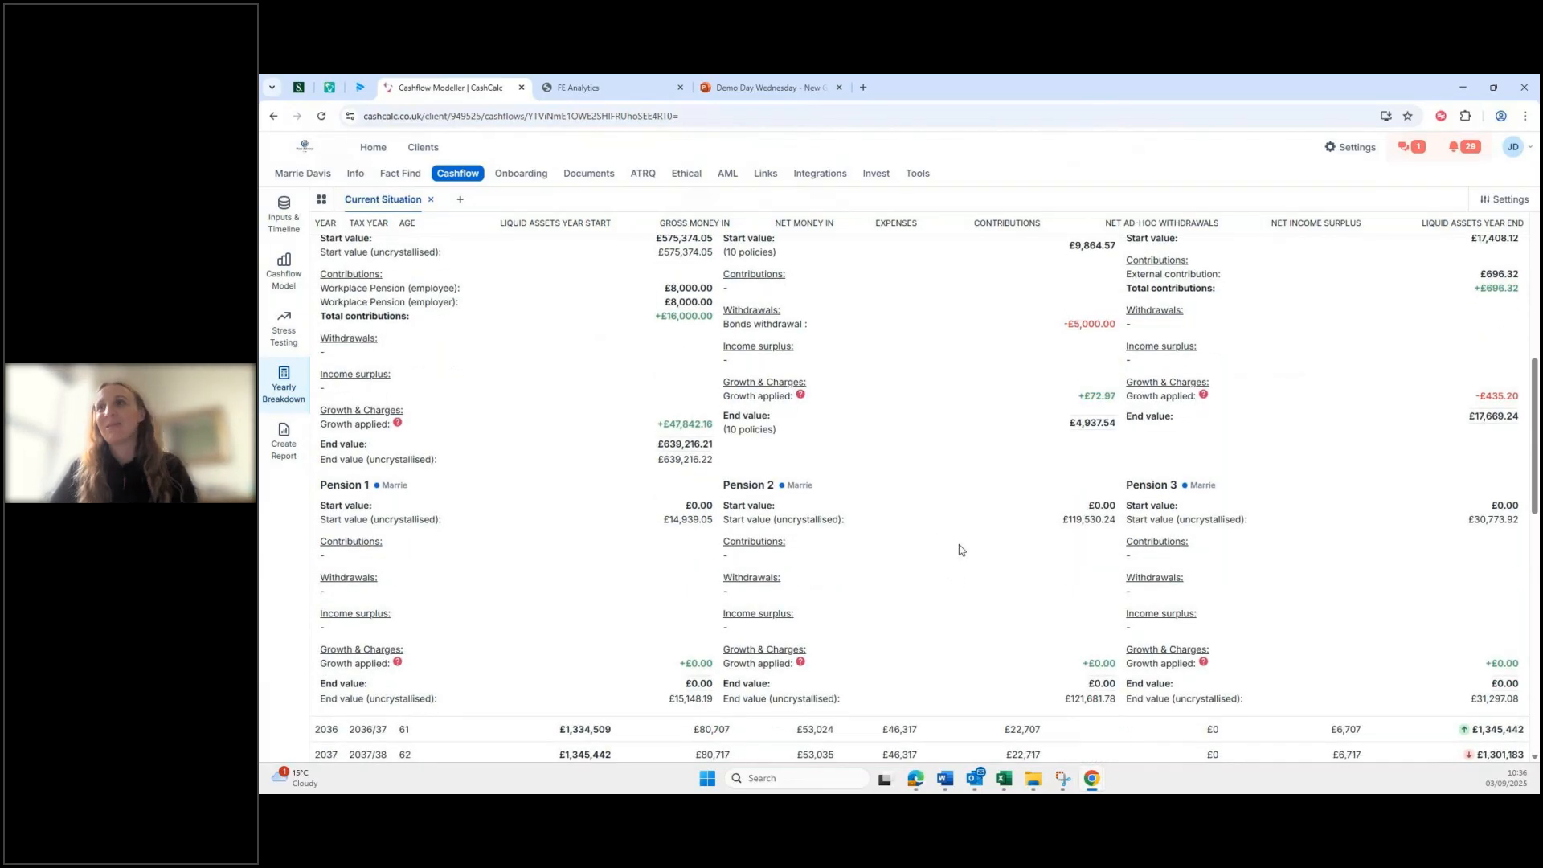
scroll(995, 612, up, 2)
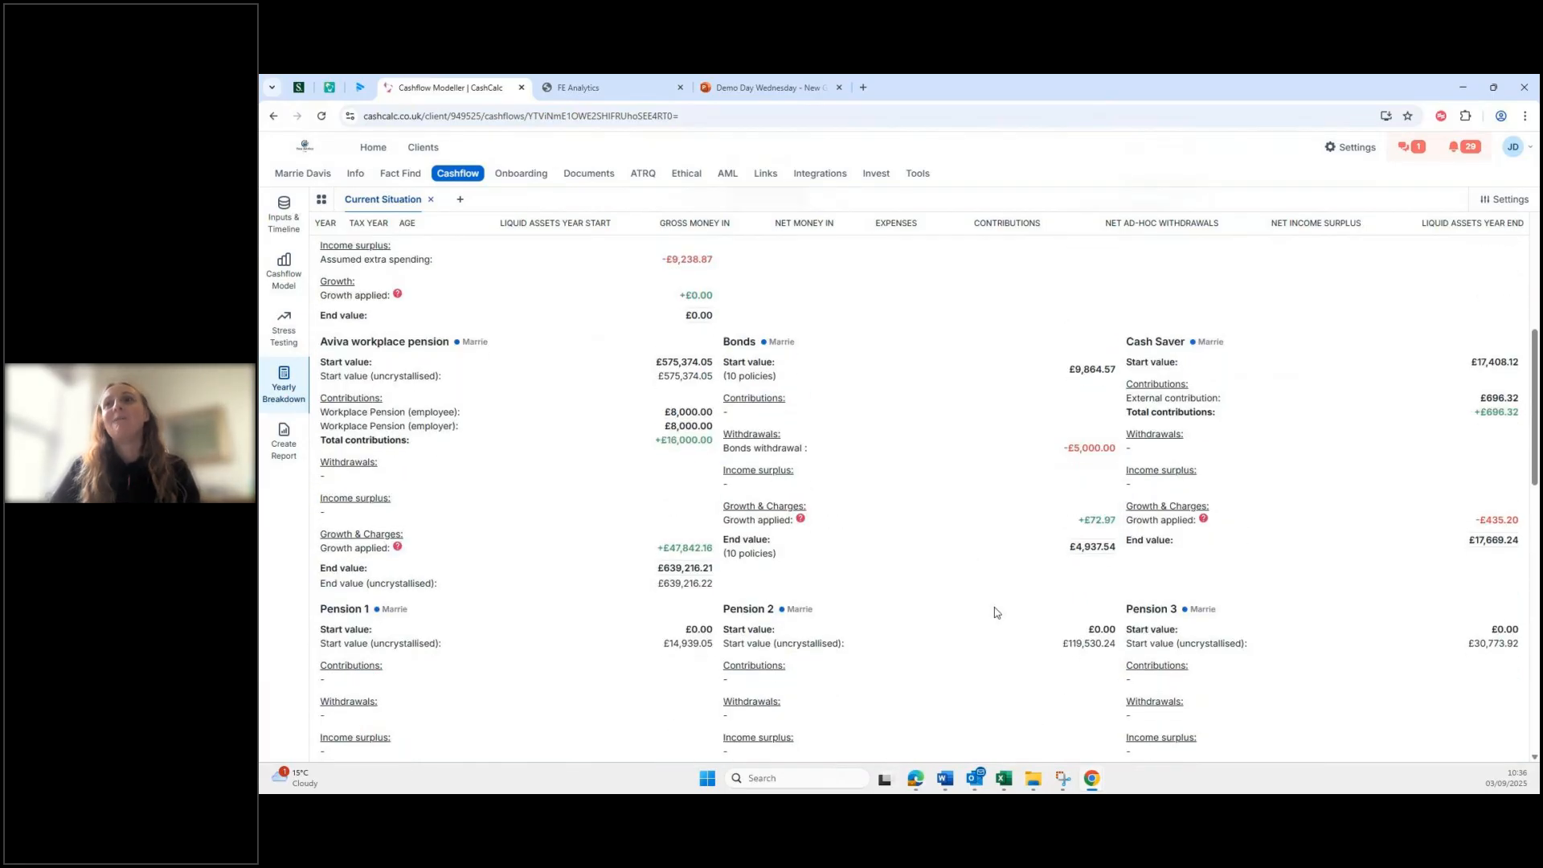
scroll(996, 613, down, 1)
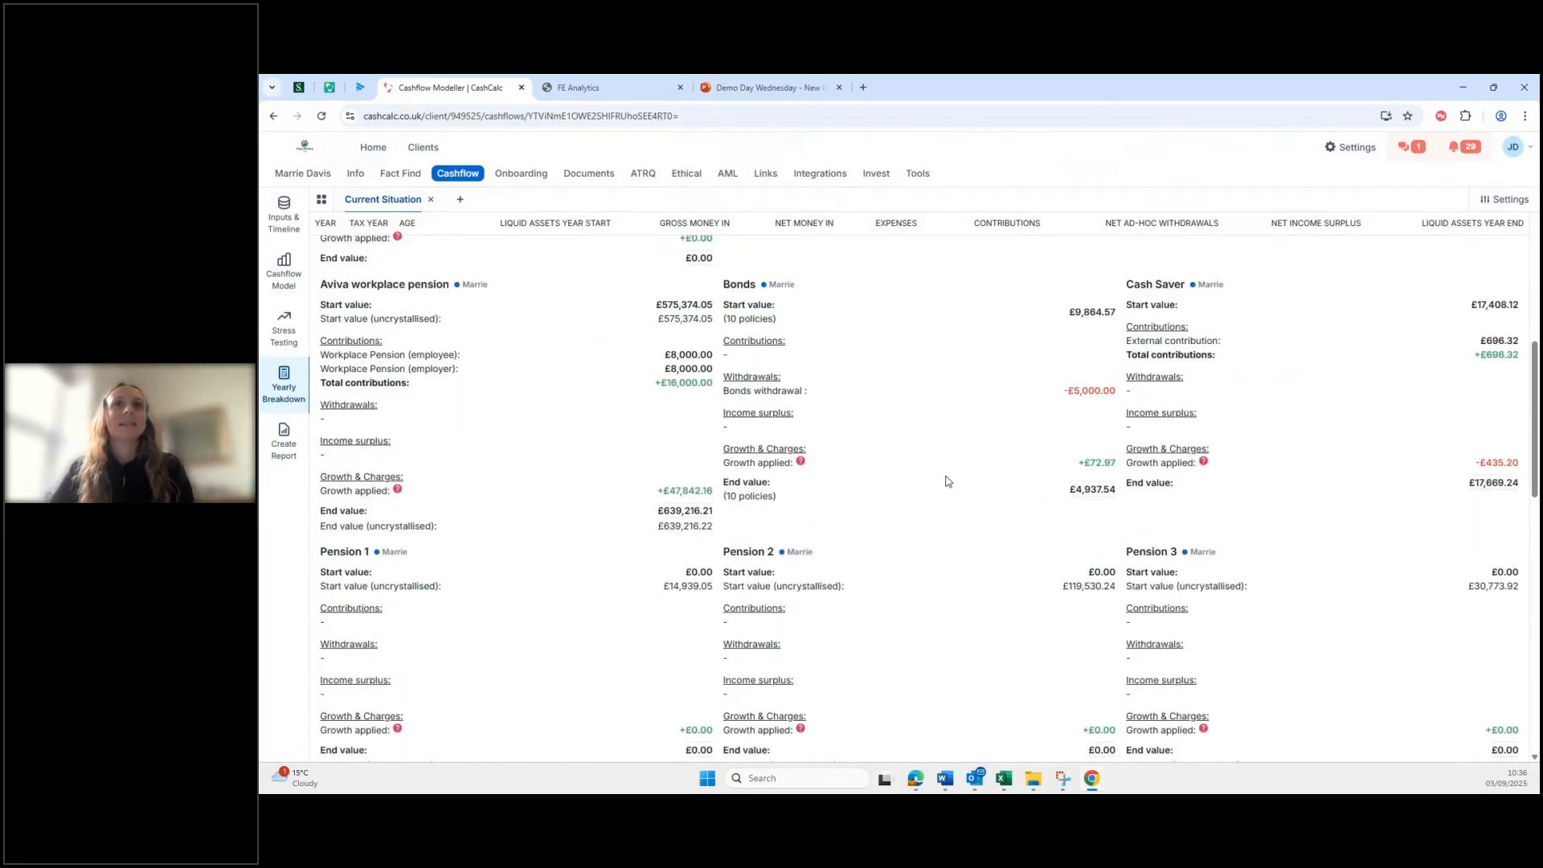
scroll(933, 555, up, 2)
scroll(652, 541, up, 7)
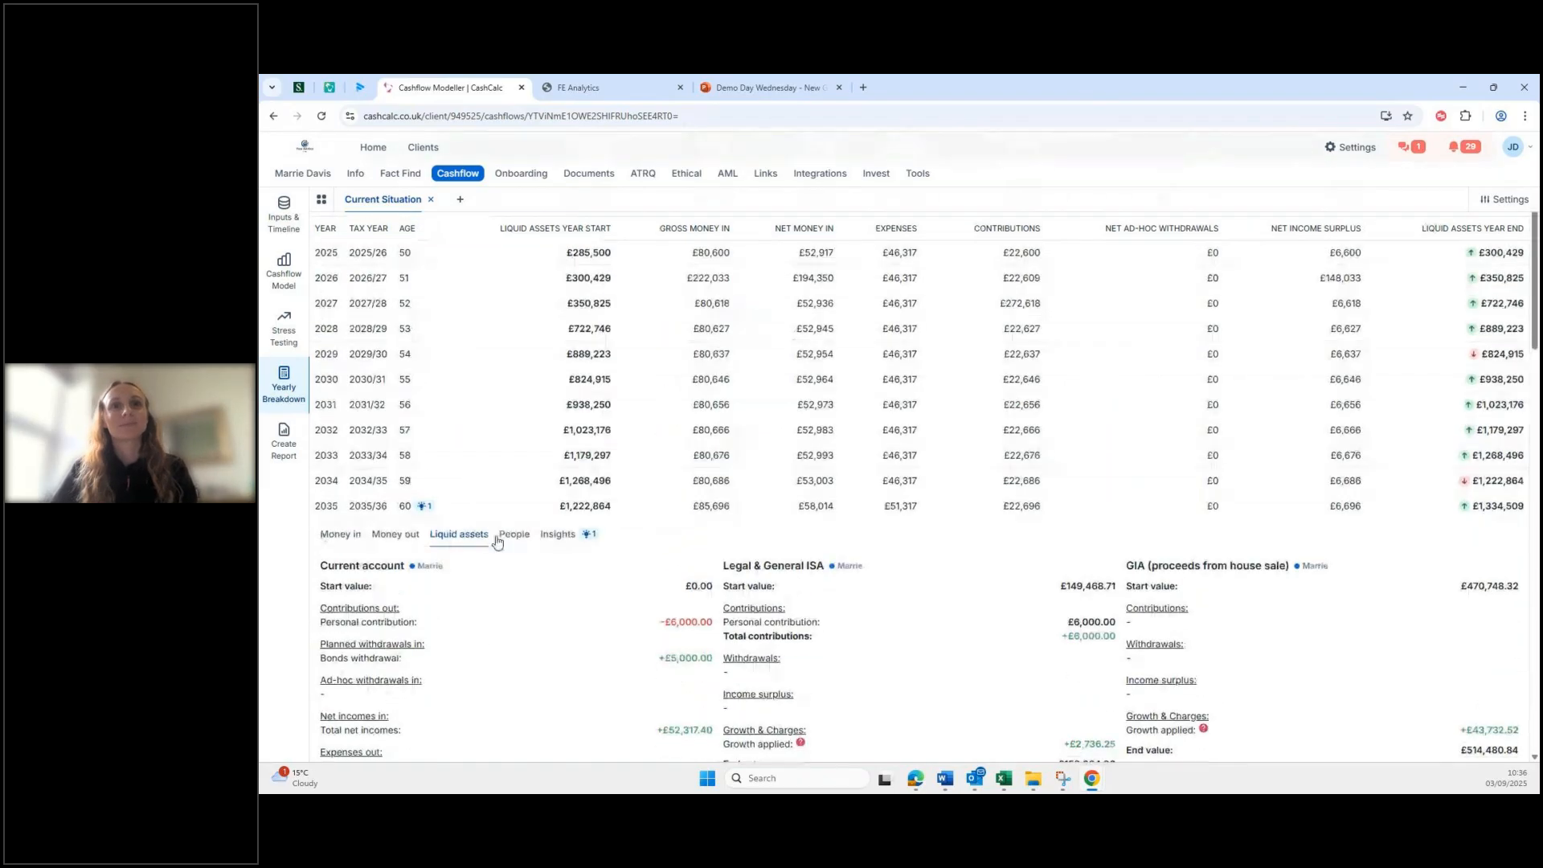
click(338, 534)
scroll(967, 642, down, 1)
scroll(967, 642, down, 2)
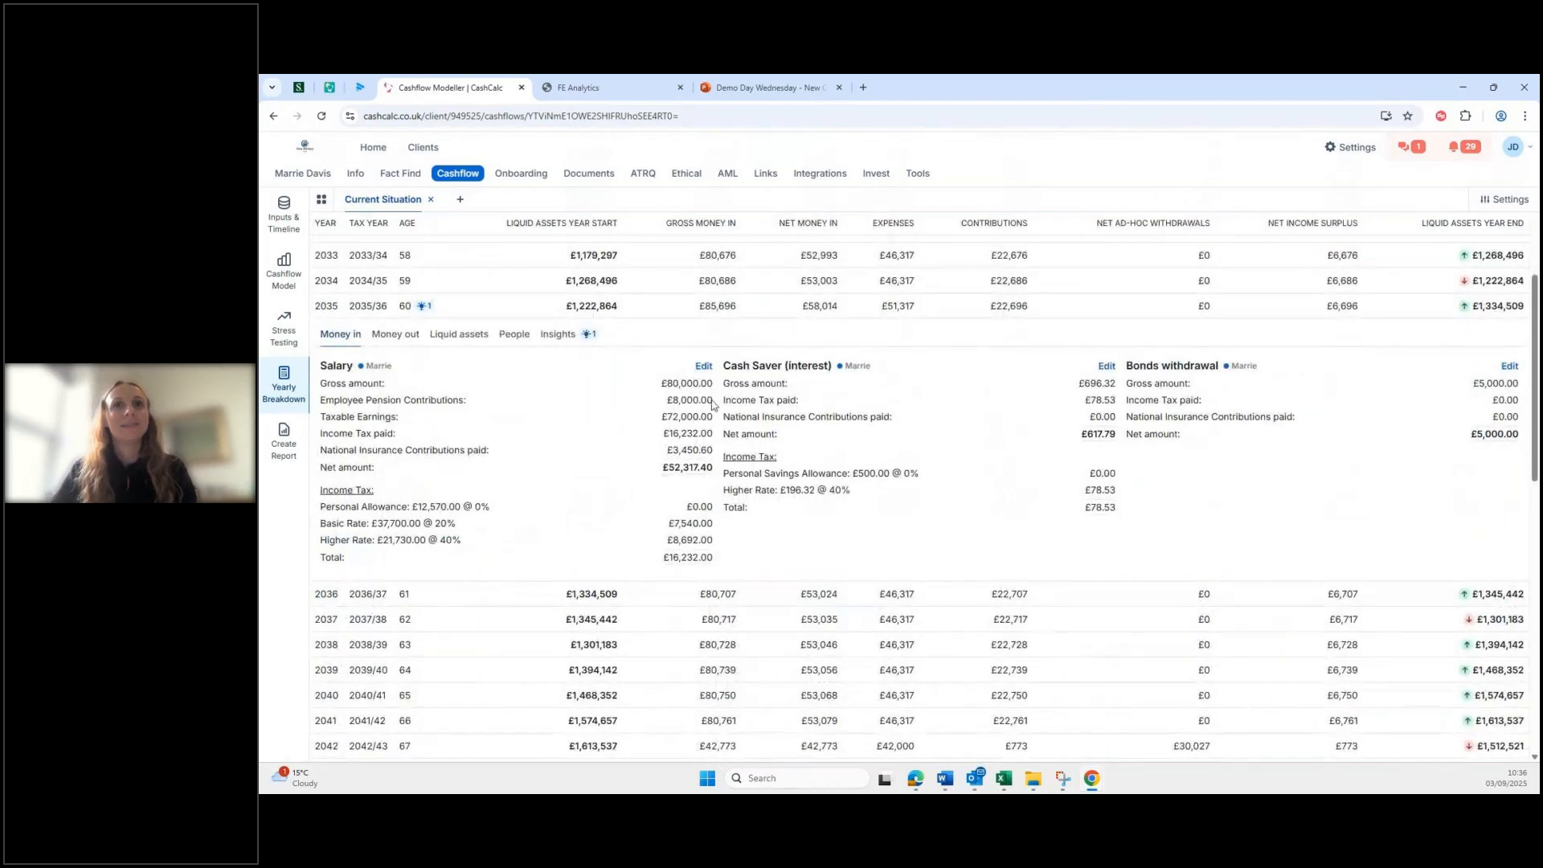
Step: Collapse 2035 and expand 2049's Money in: State pension plus ISA and GIA withdrawals
click(459, 309)
scroll(645, 620, down, 2)
scroll(645, 620, down, 2)
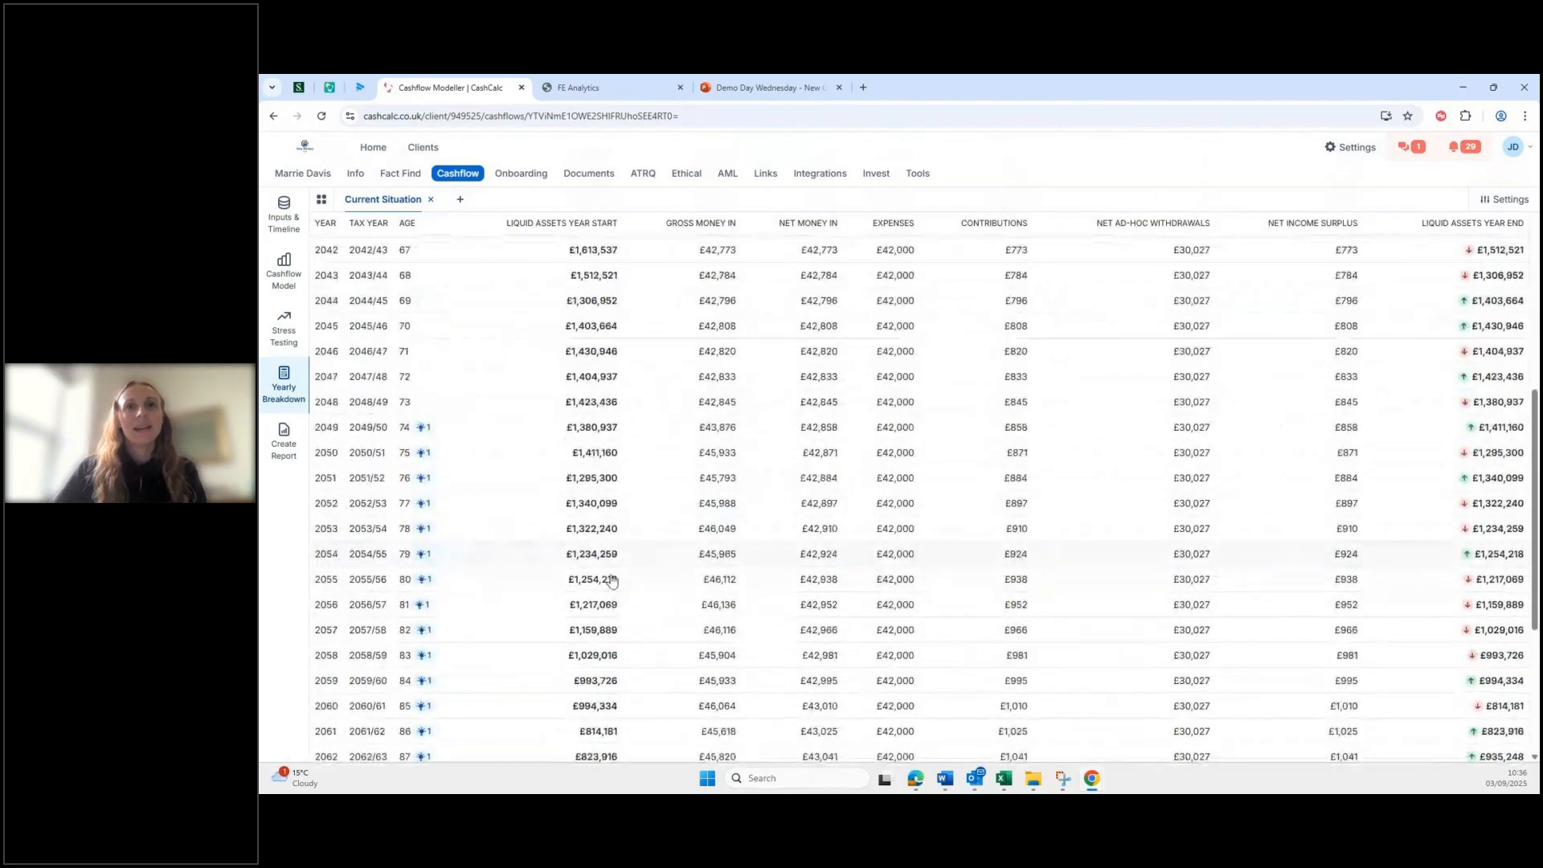
click(414, 393)
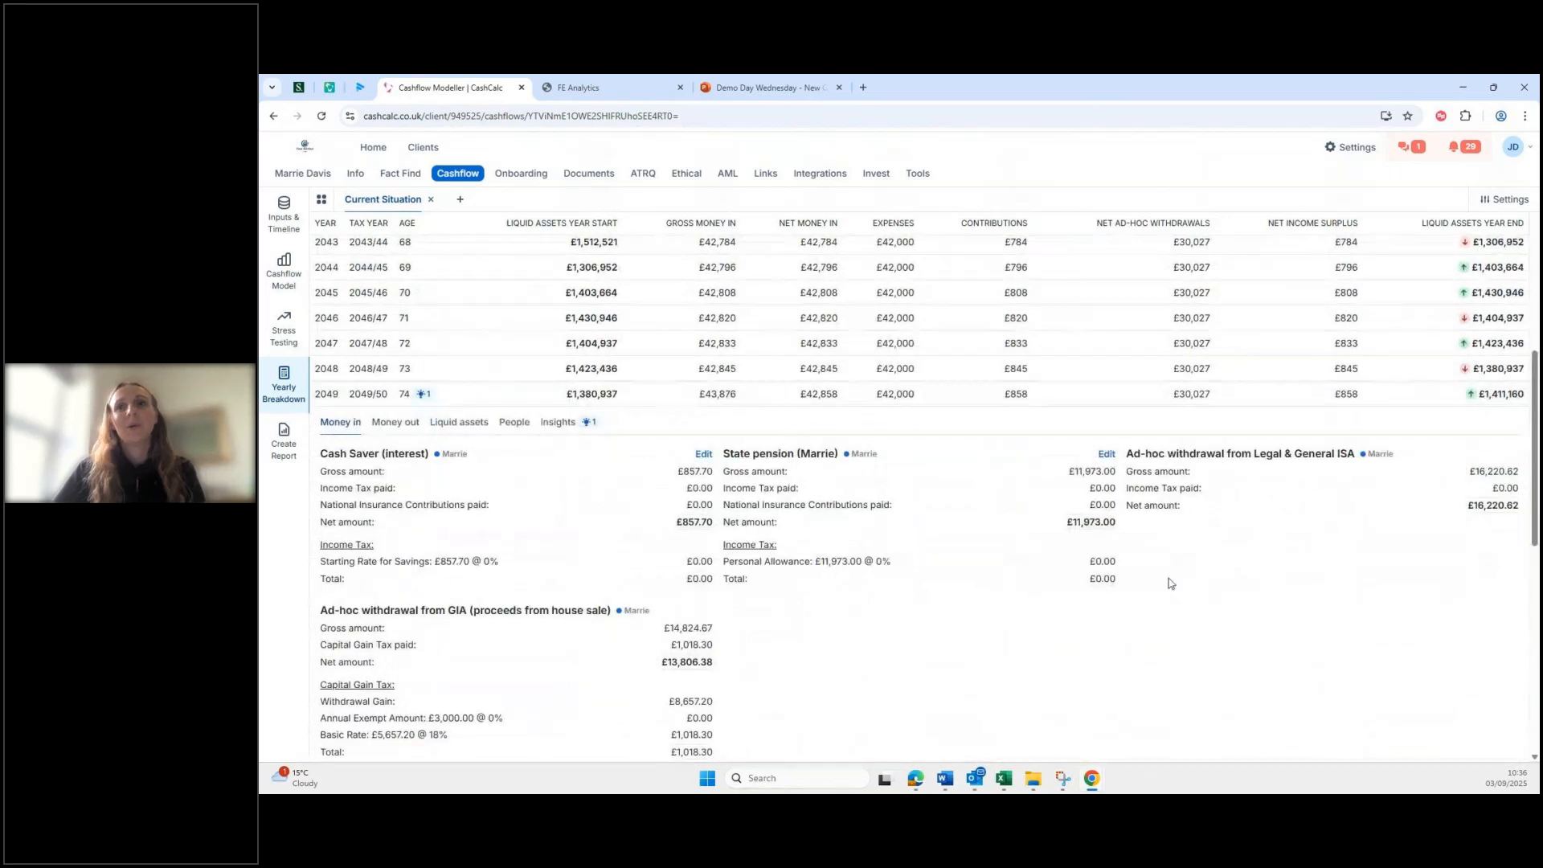
scroll(1078, 471, down, 2)
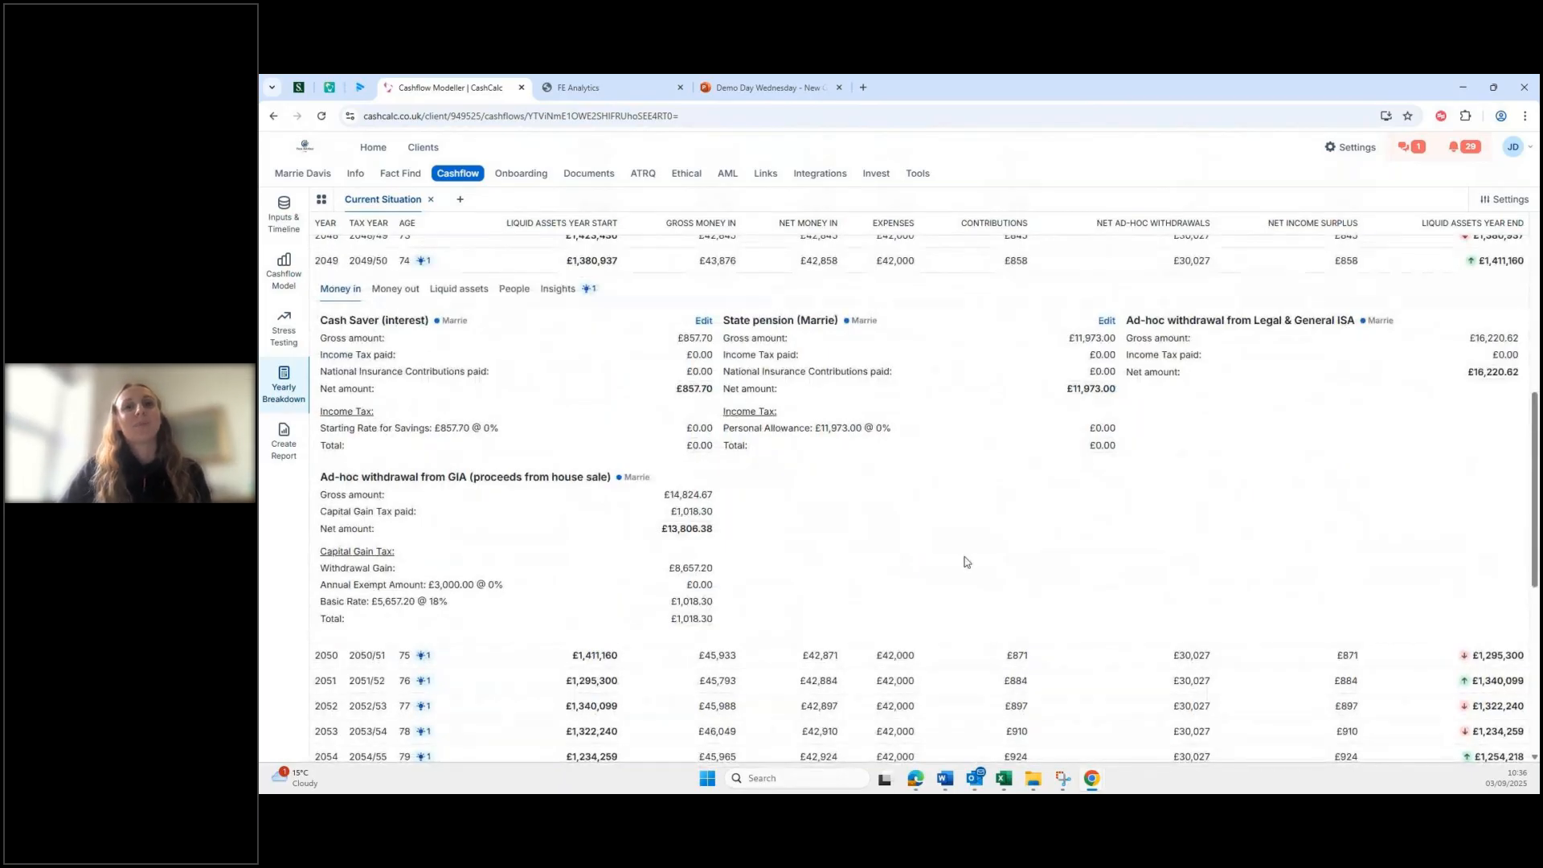
Step: Review the Savings over time, Taxes and Money in vs. Money out charts, then return to the transfers list
click(470, 273)
click(283, 275)
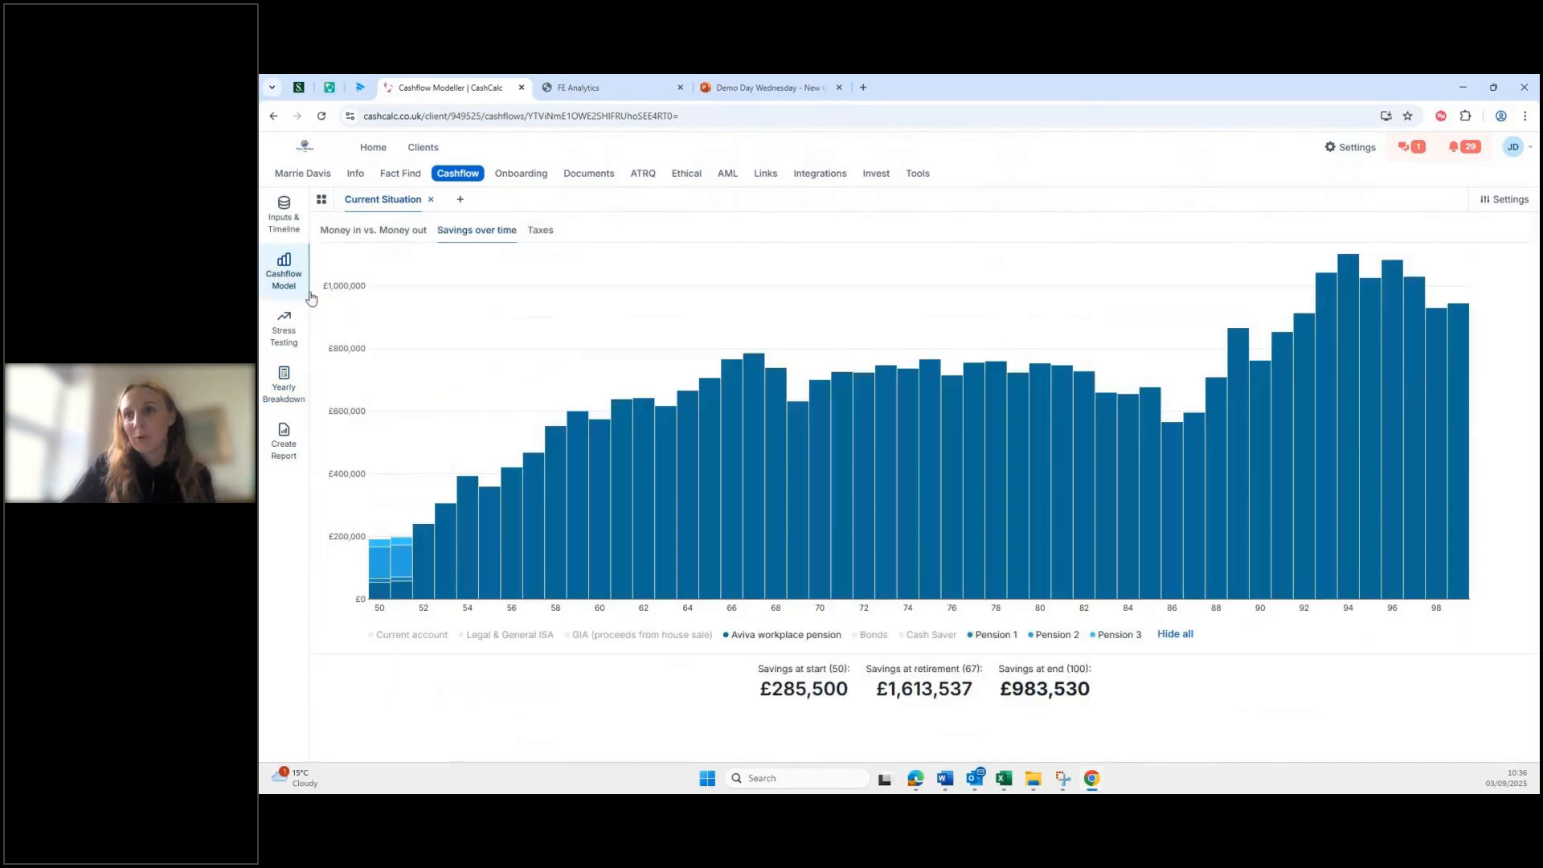
click(1176, 634)
click(1176, 634)
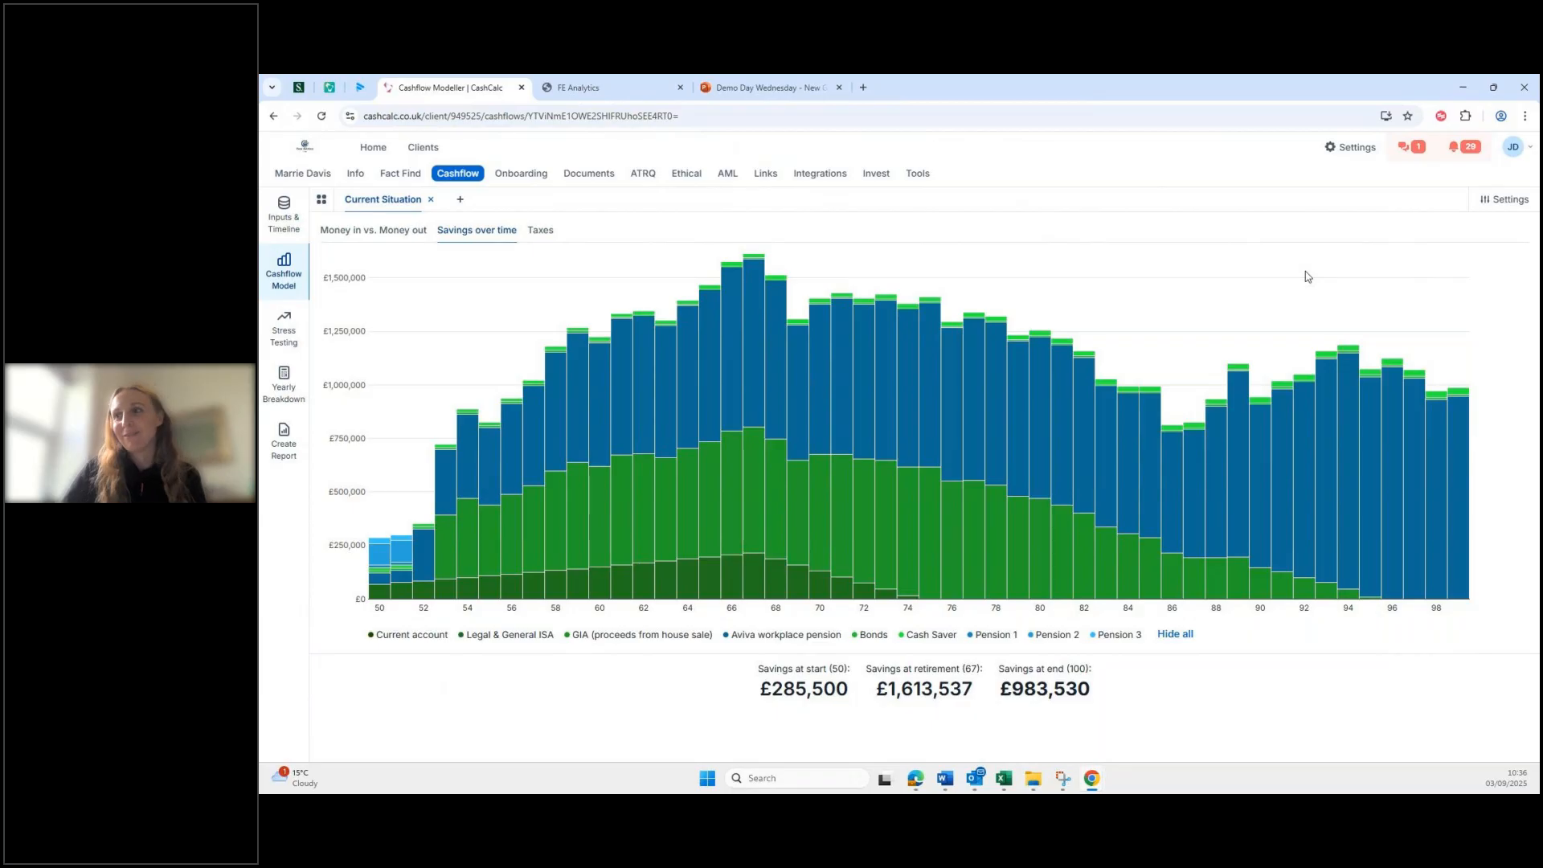
click(540, 232)
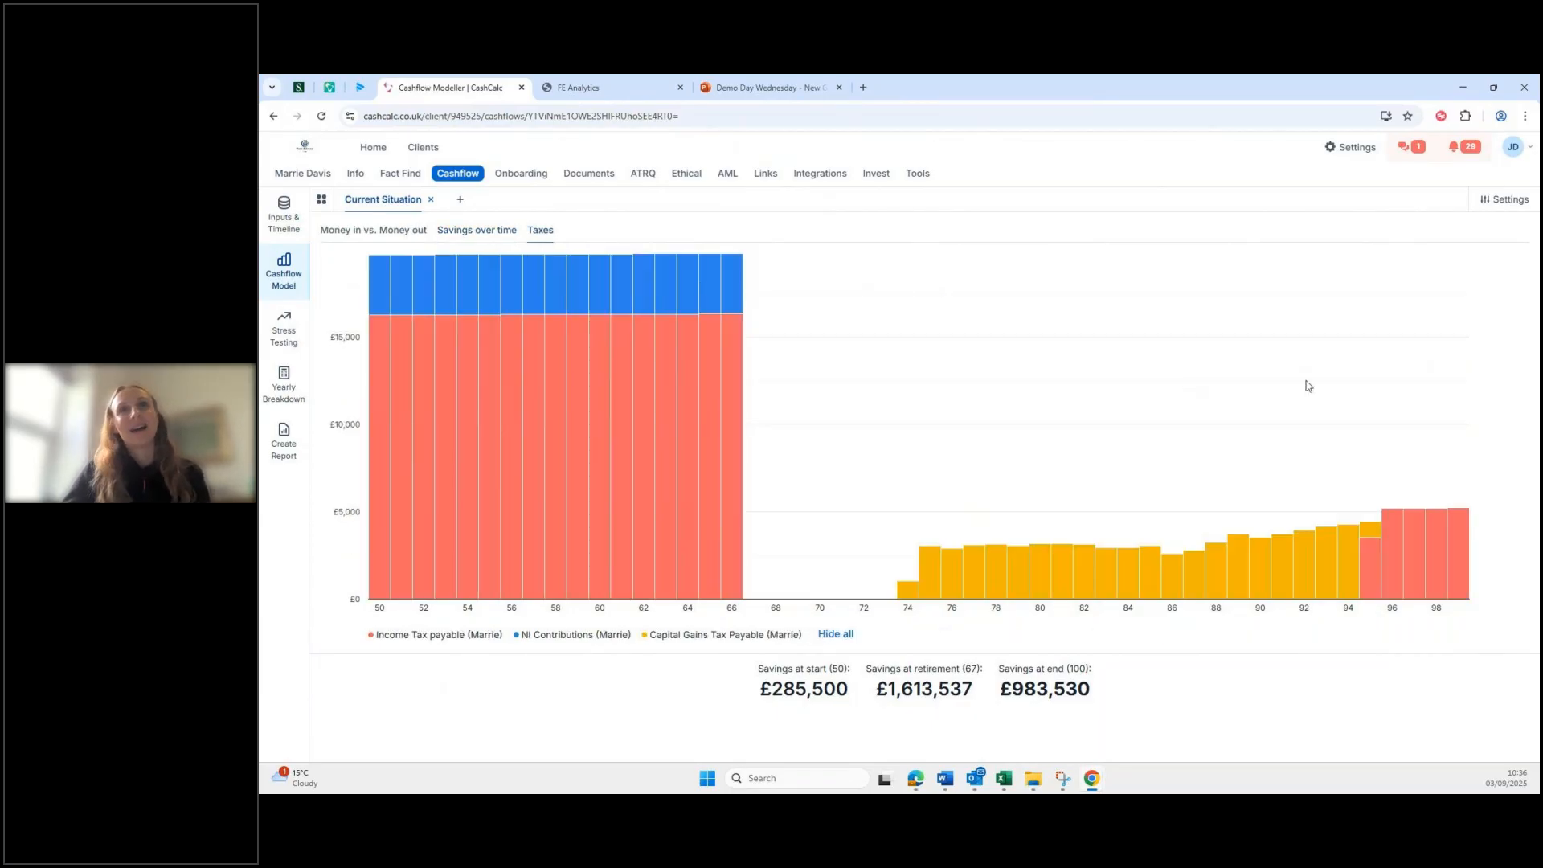
click(476, 231)
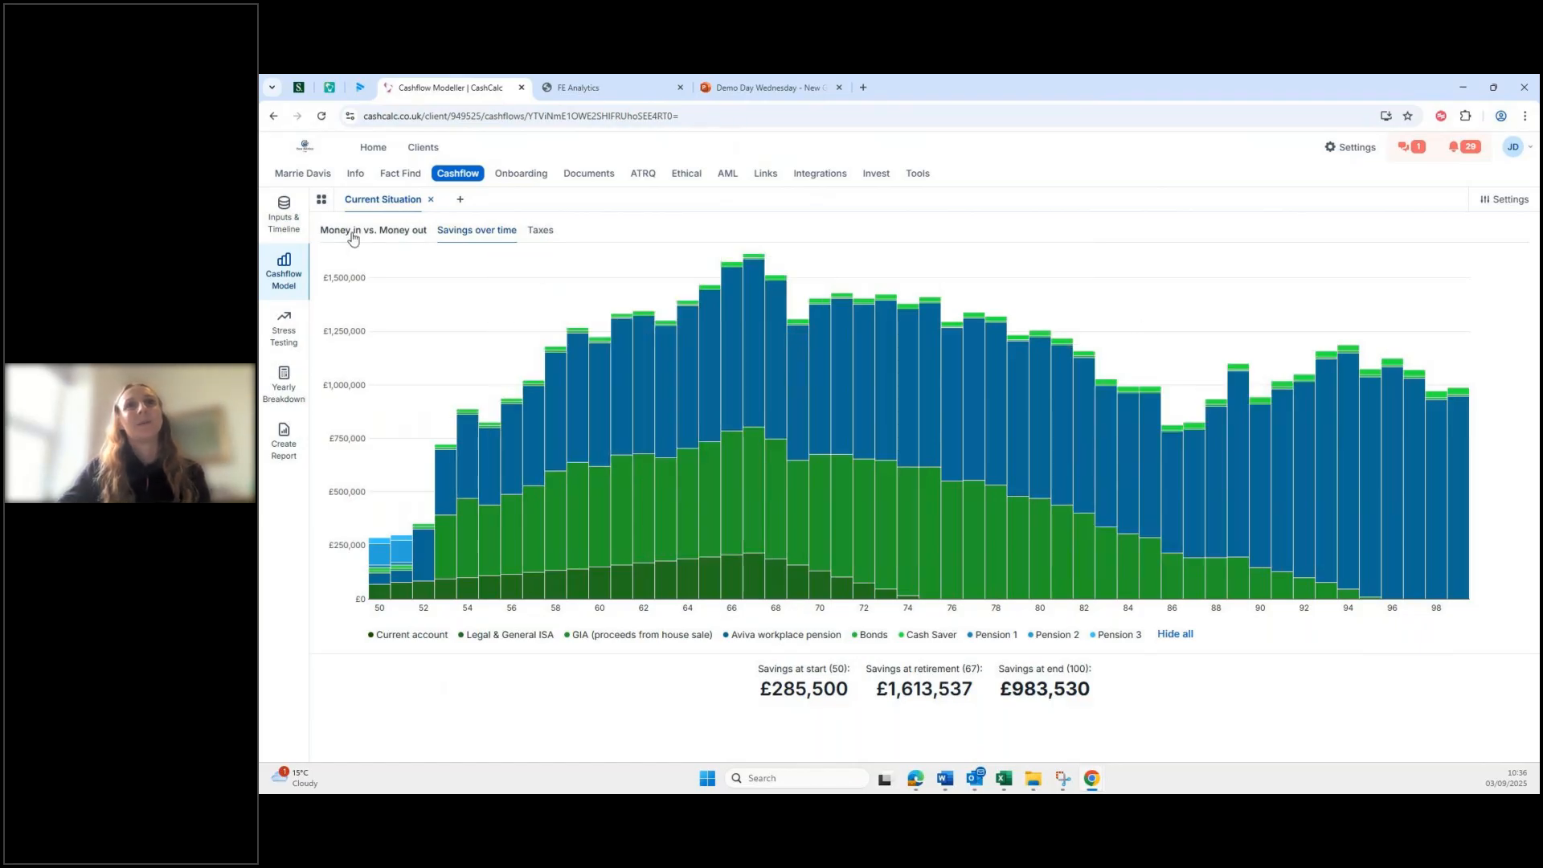
click(352, 233)
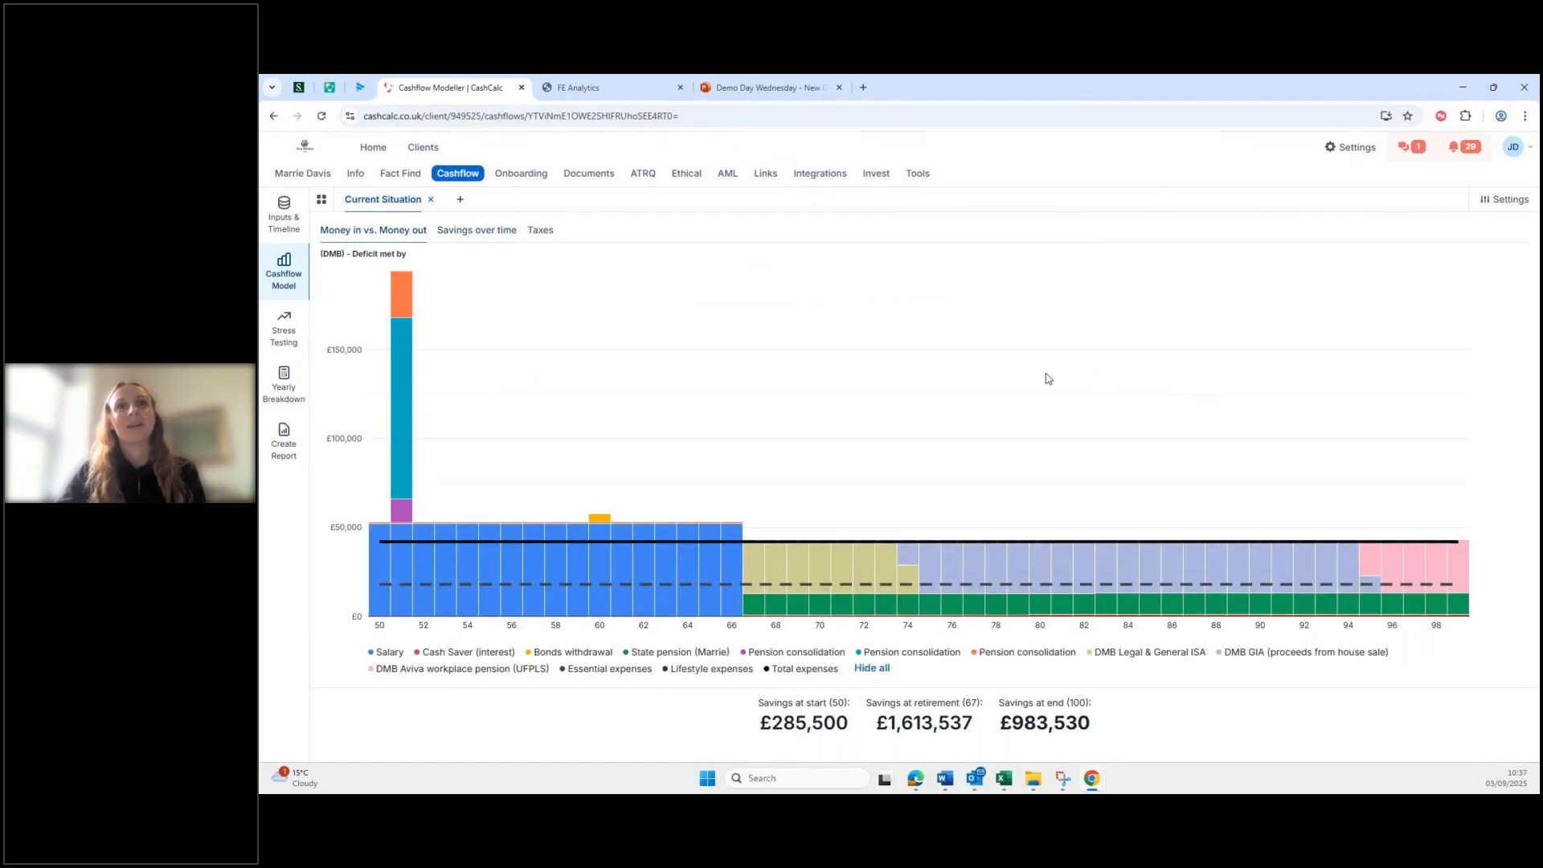
mouse_move(397, 386)
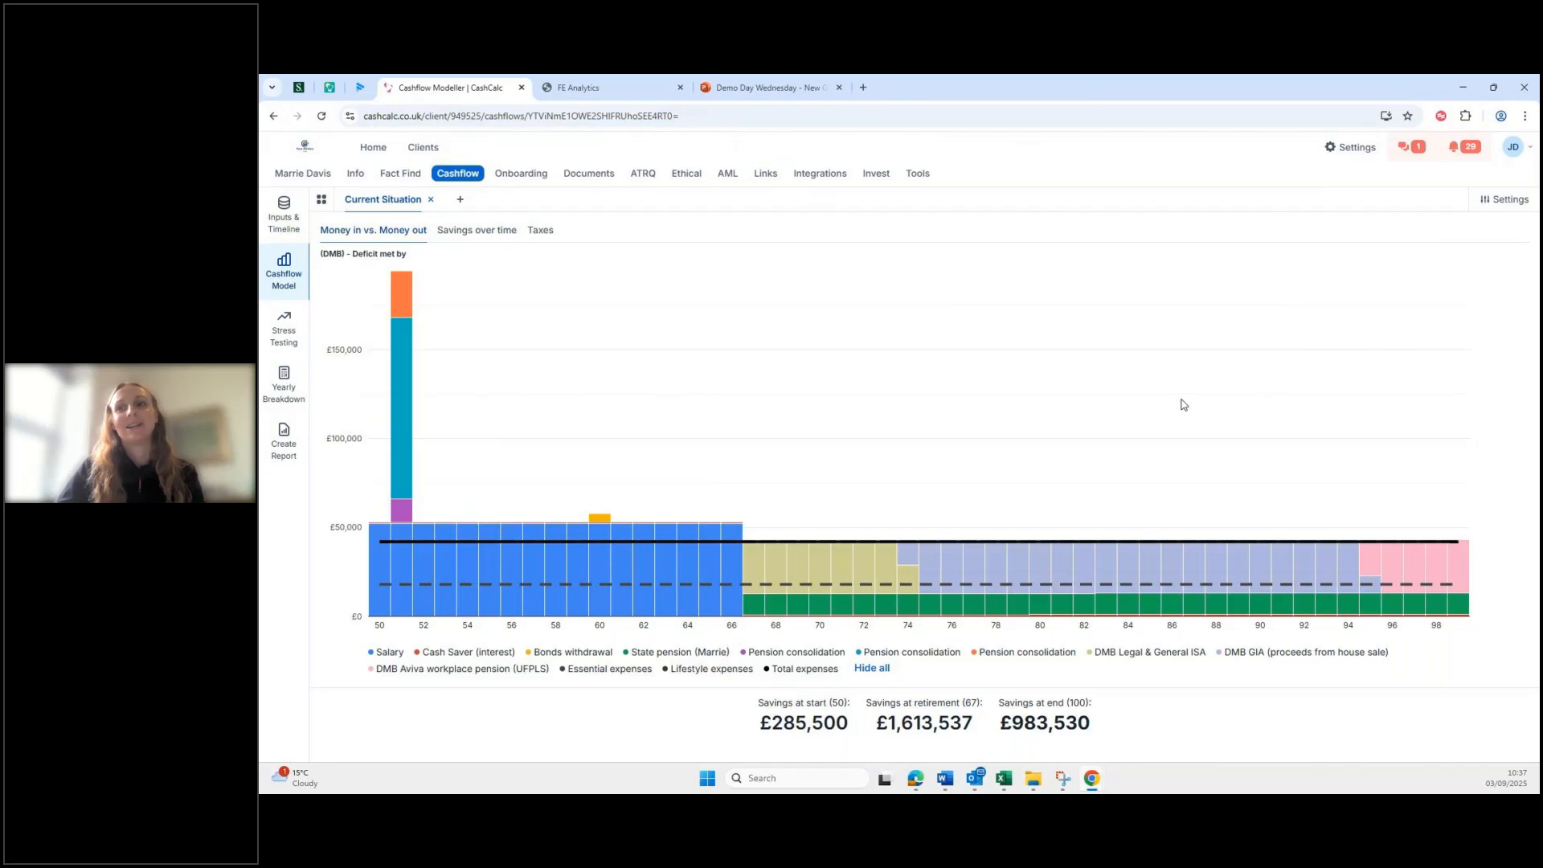
click(281, 207)
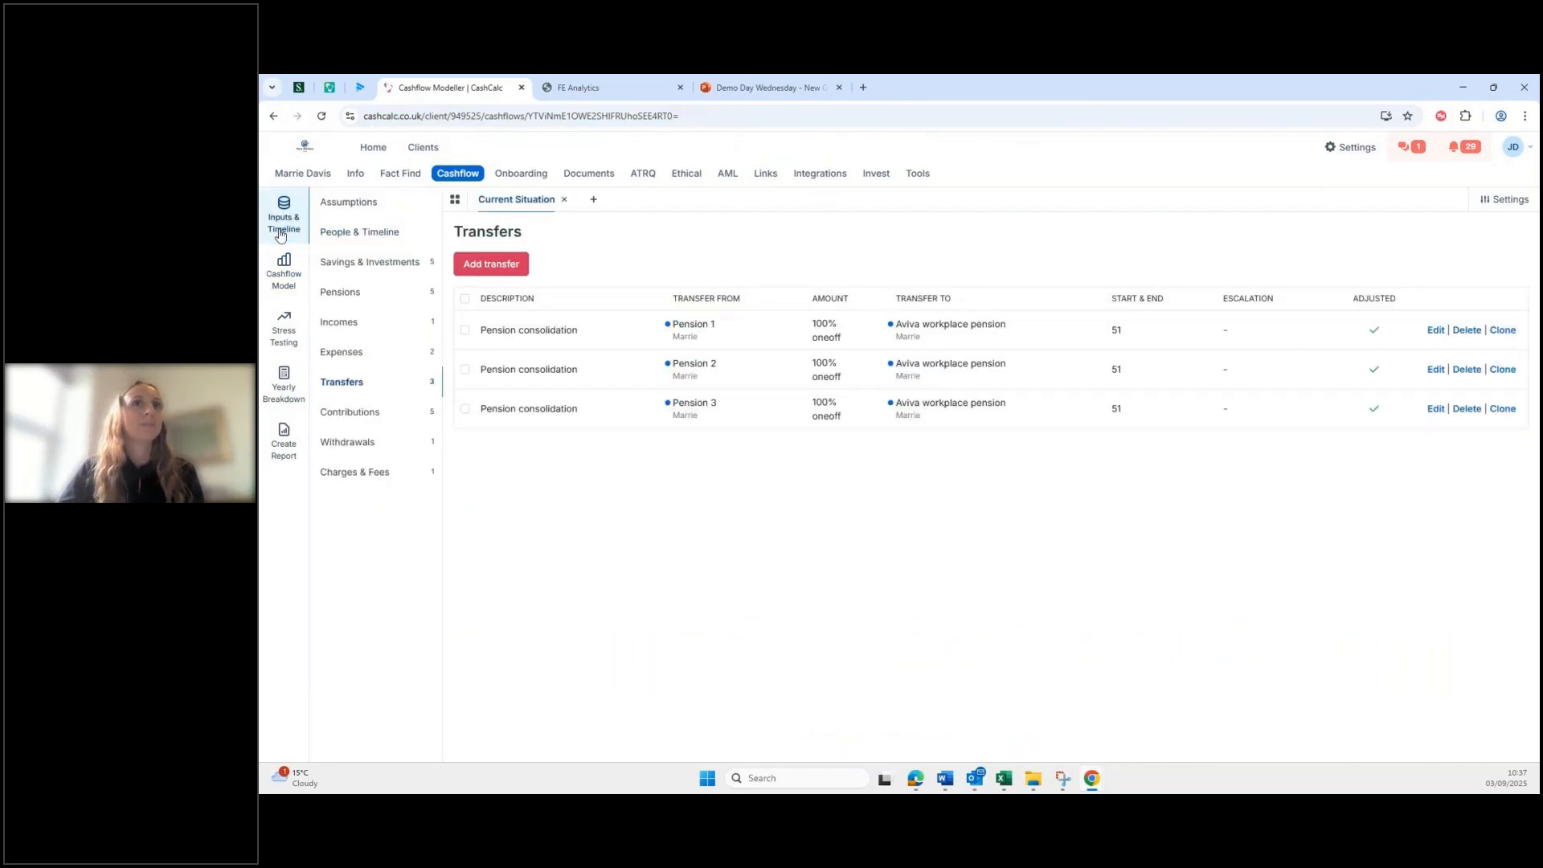
Step: Switch to the forecast Assumptions page, where surplus income saving is still 0%
click(353, 213)
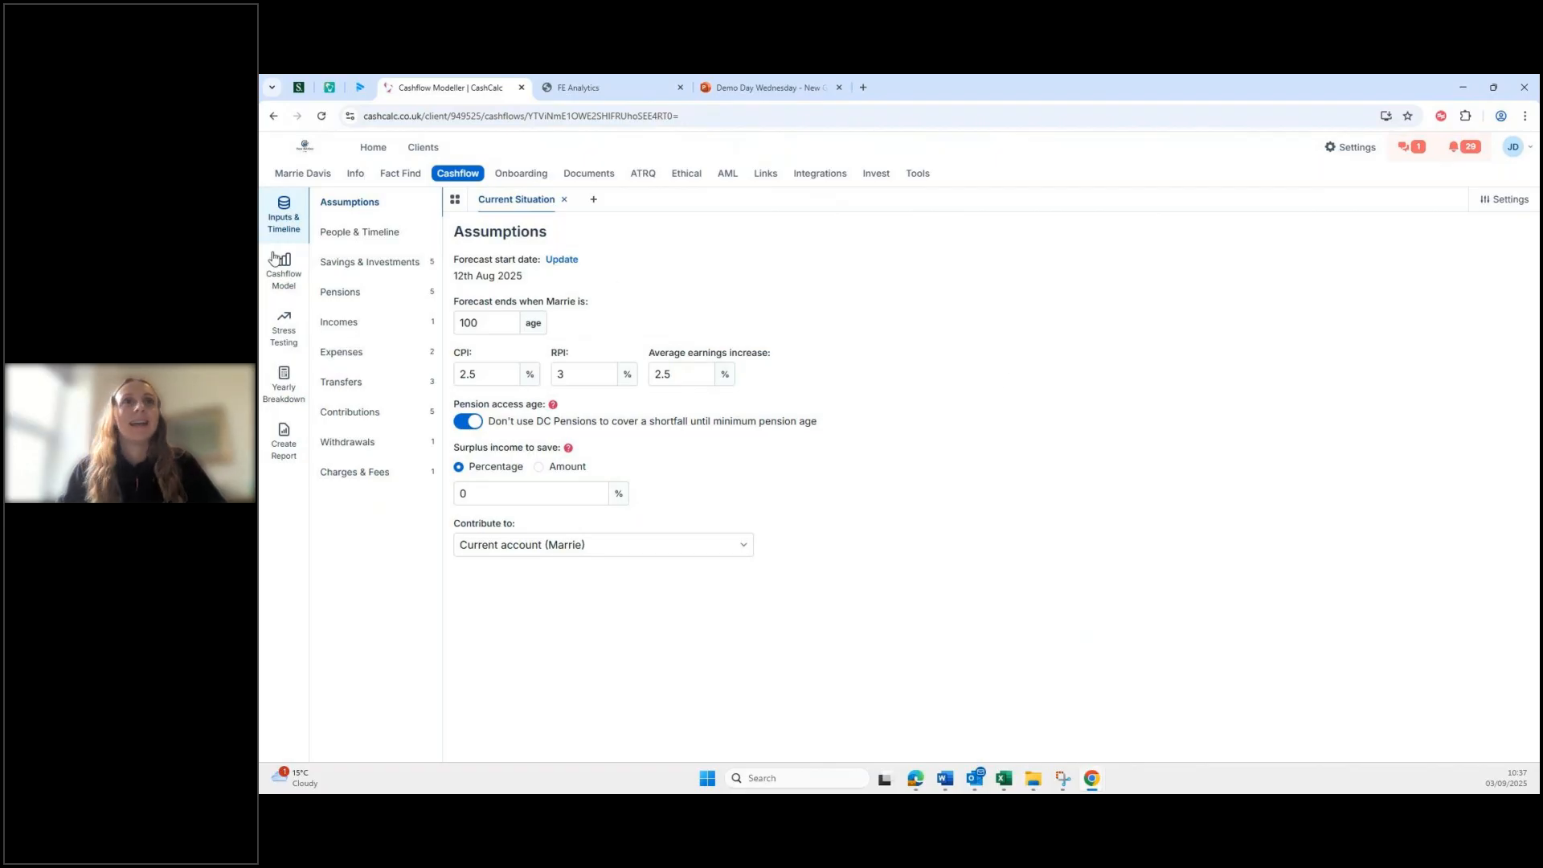
Step: Change surplus income to save from 0% to 10% and check the Contribute to account options
click(292, 289)
mouse_move(418, 547)
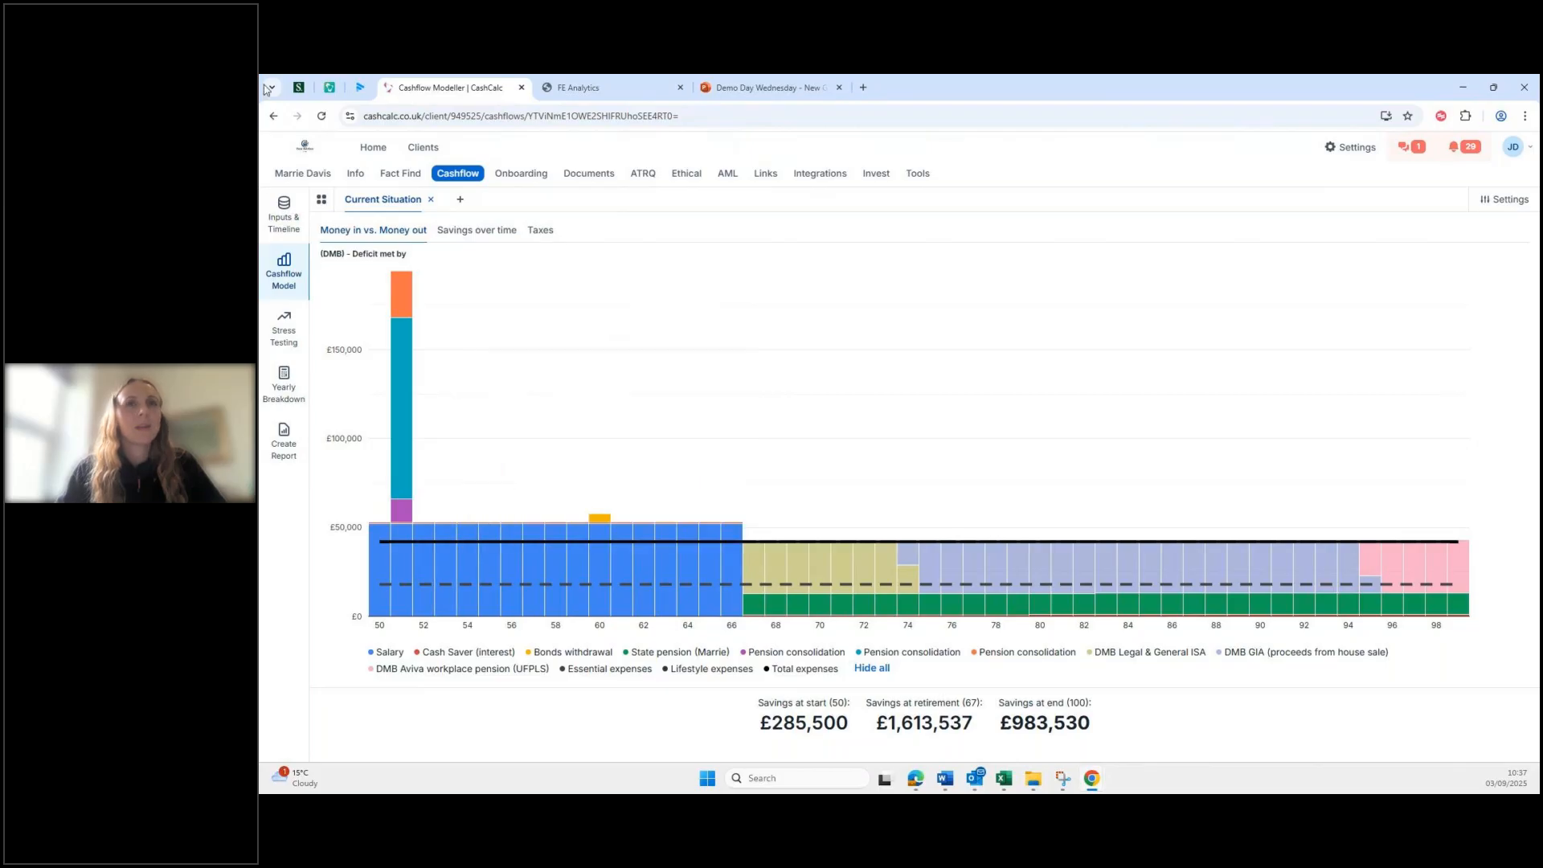
click(275, 221)
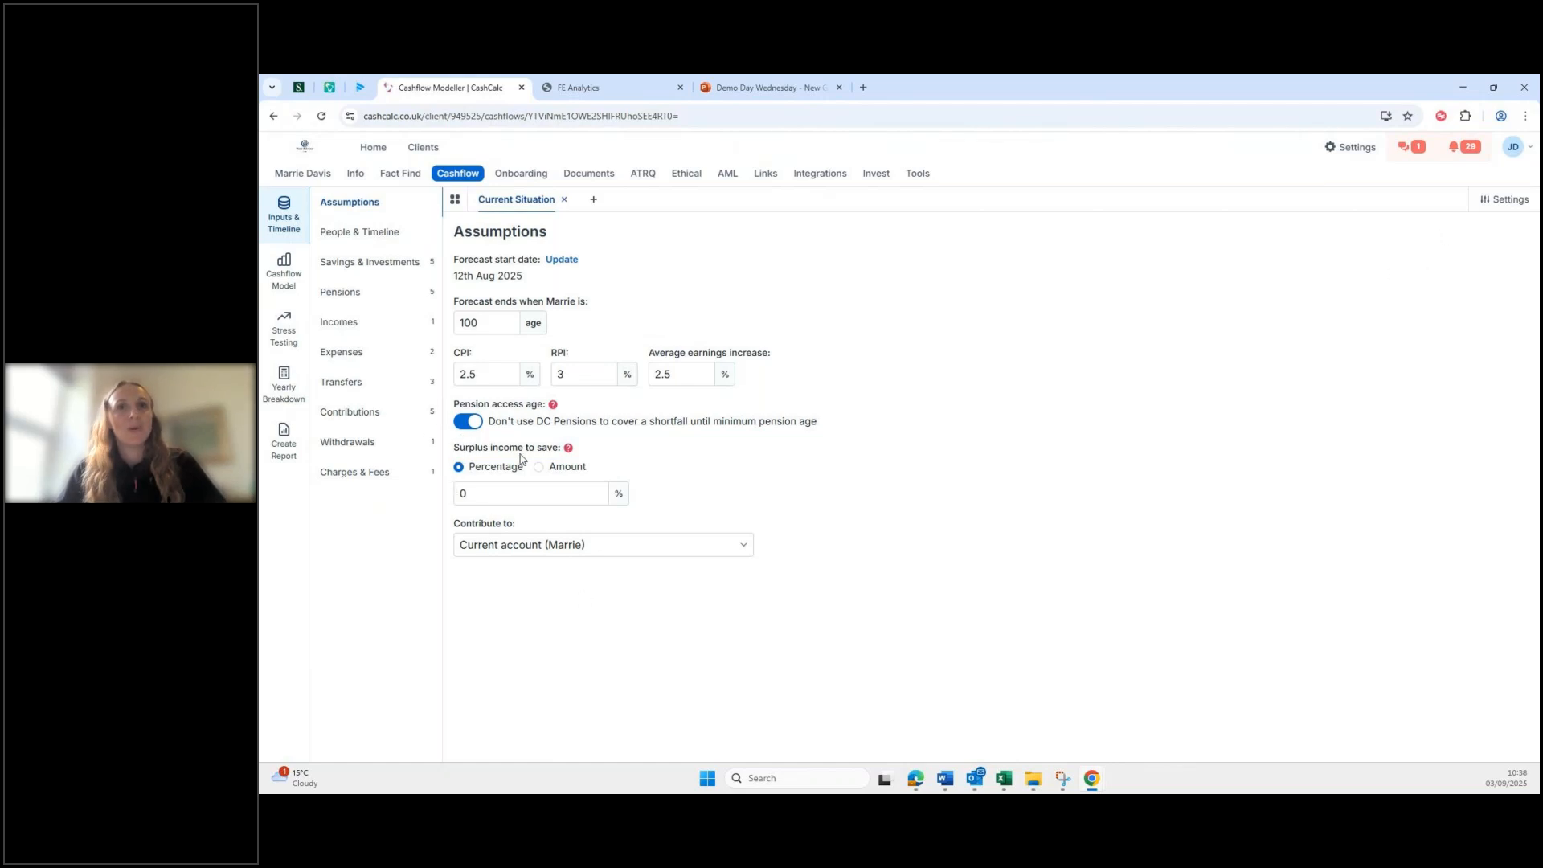
click(487, 496)
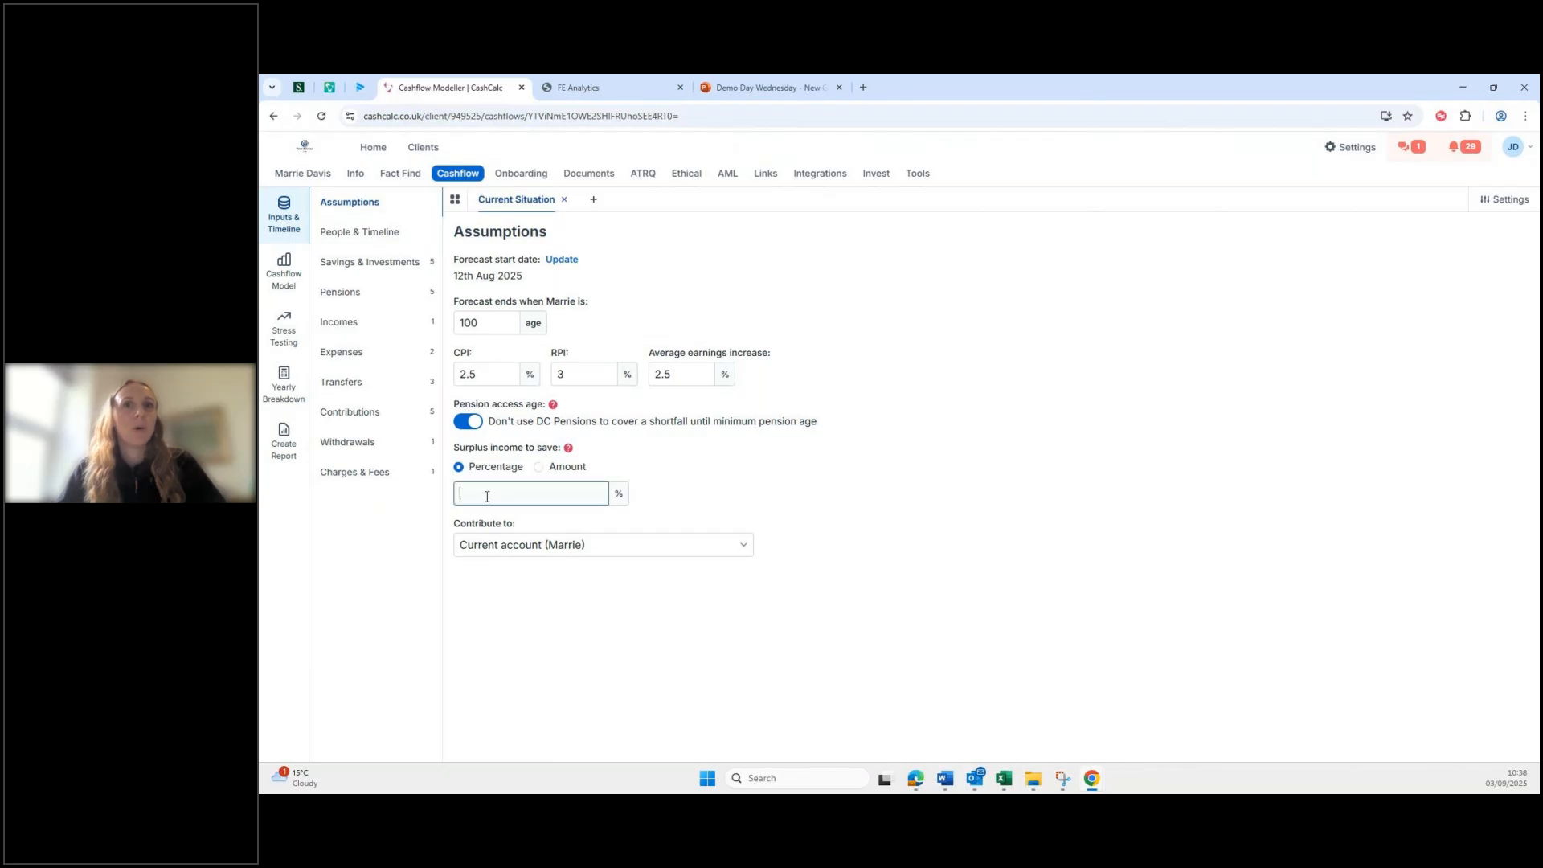
text(0)
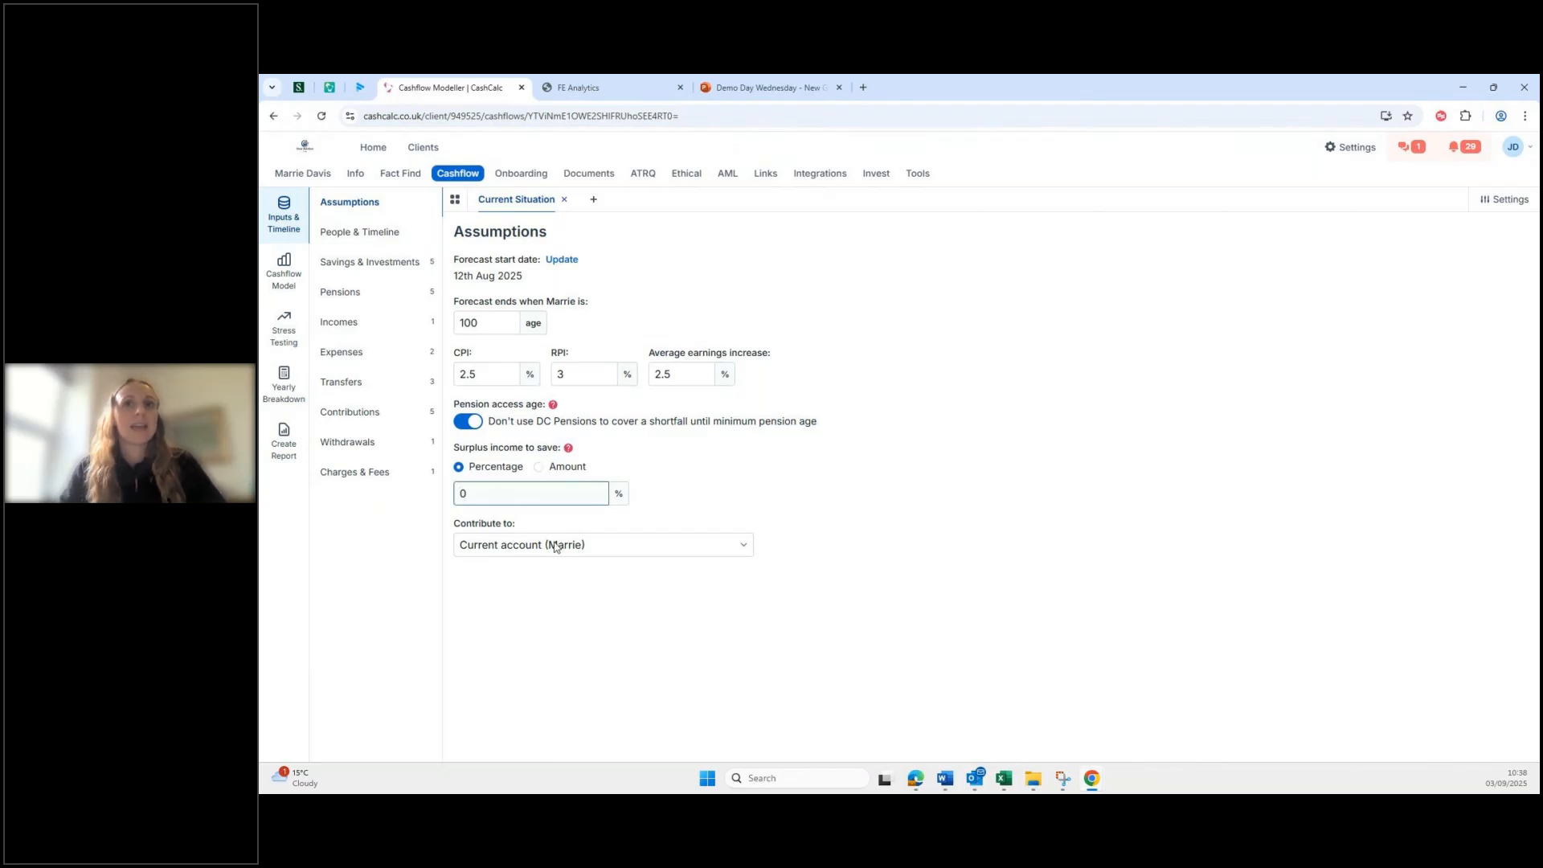
key(BackSpace)
text(10)
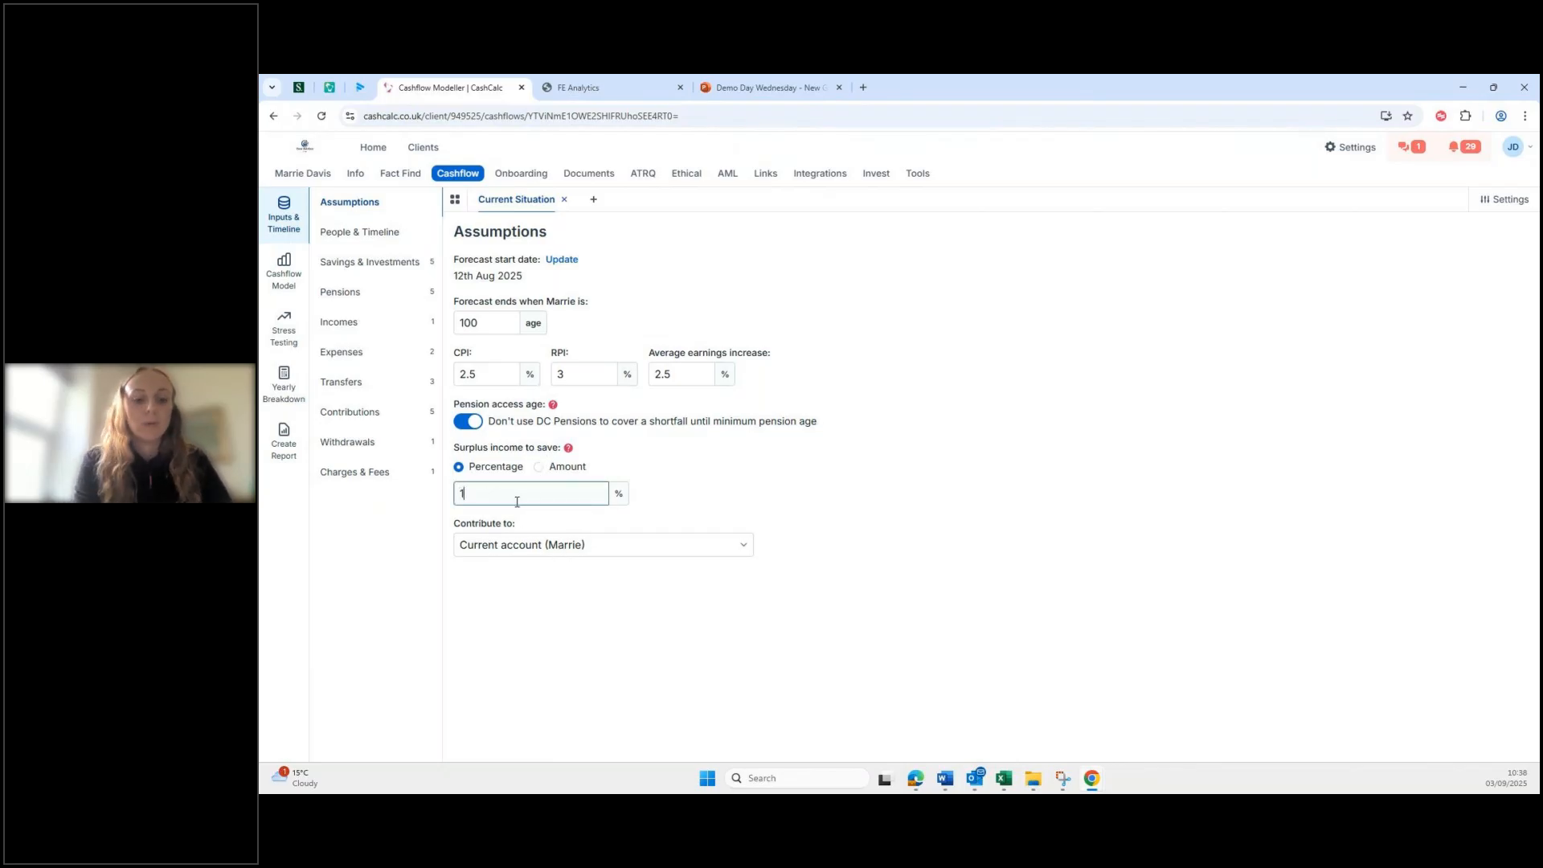
click(637, 552)
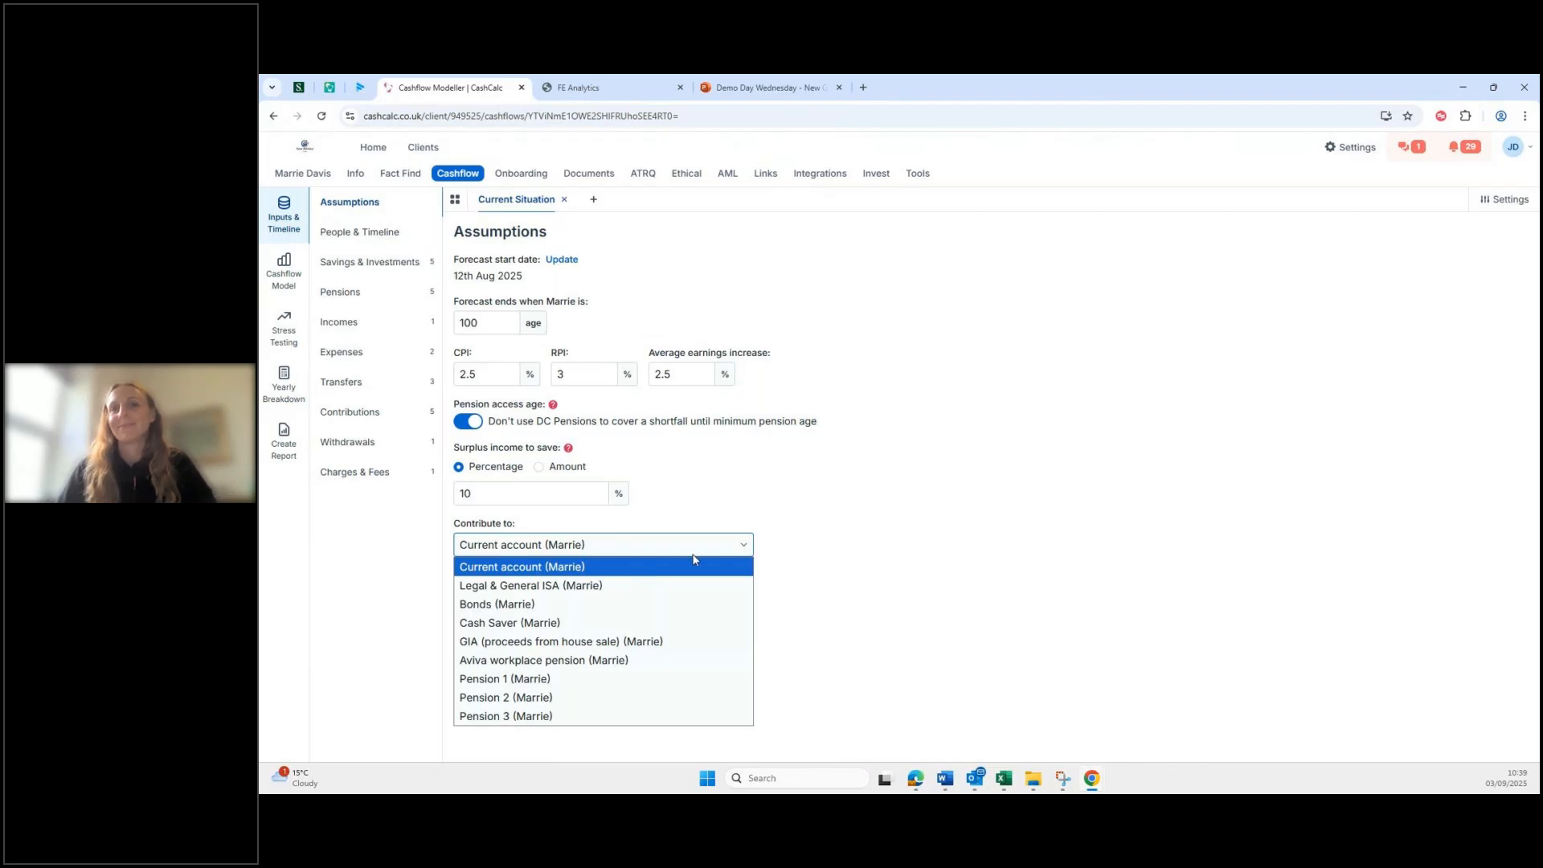
Step: Keep Current account as the surplus savings destination and minimise the browser
click(908, 537)
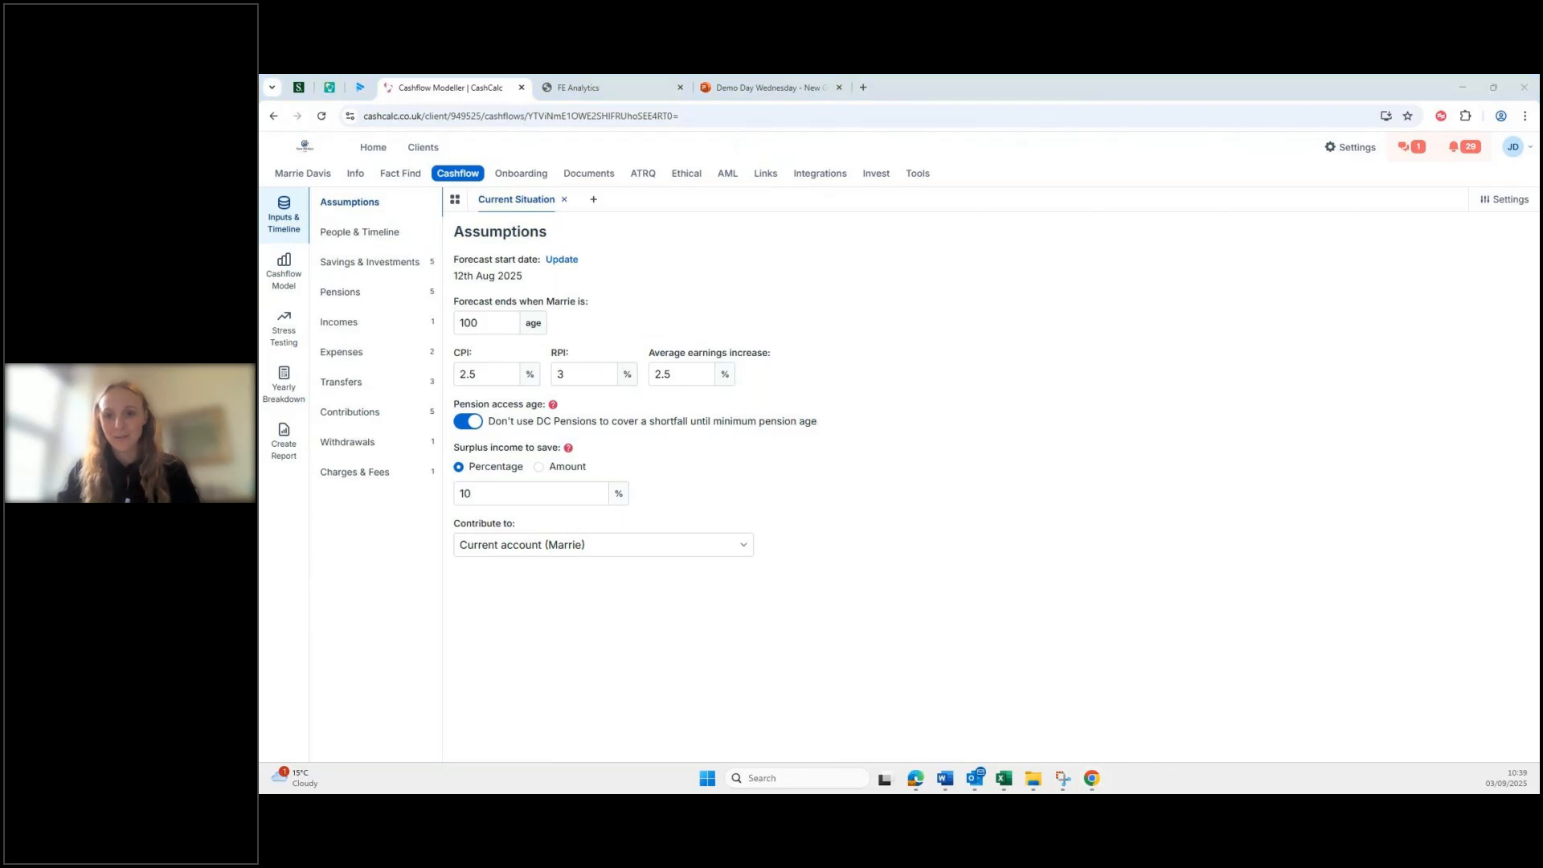
key(super+d)
key(super+d)
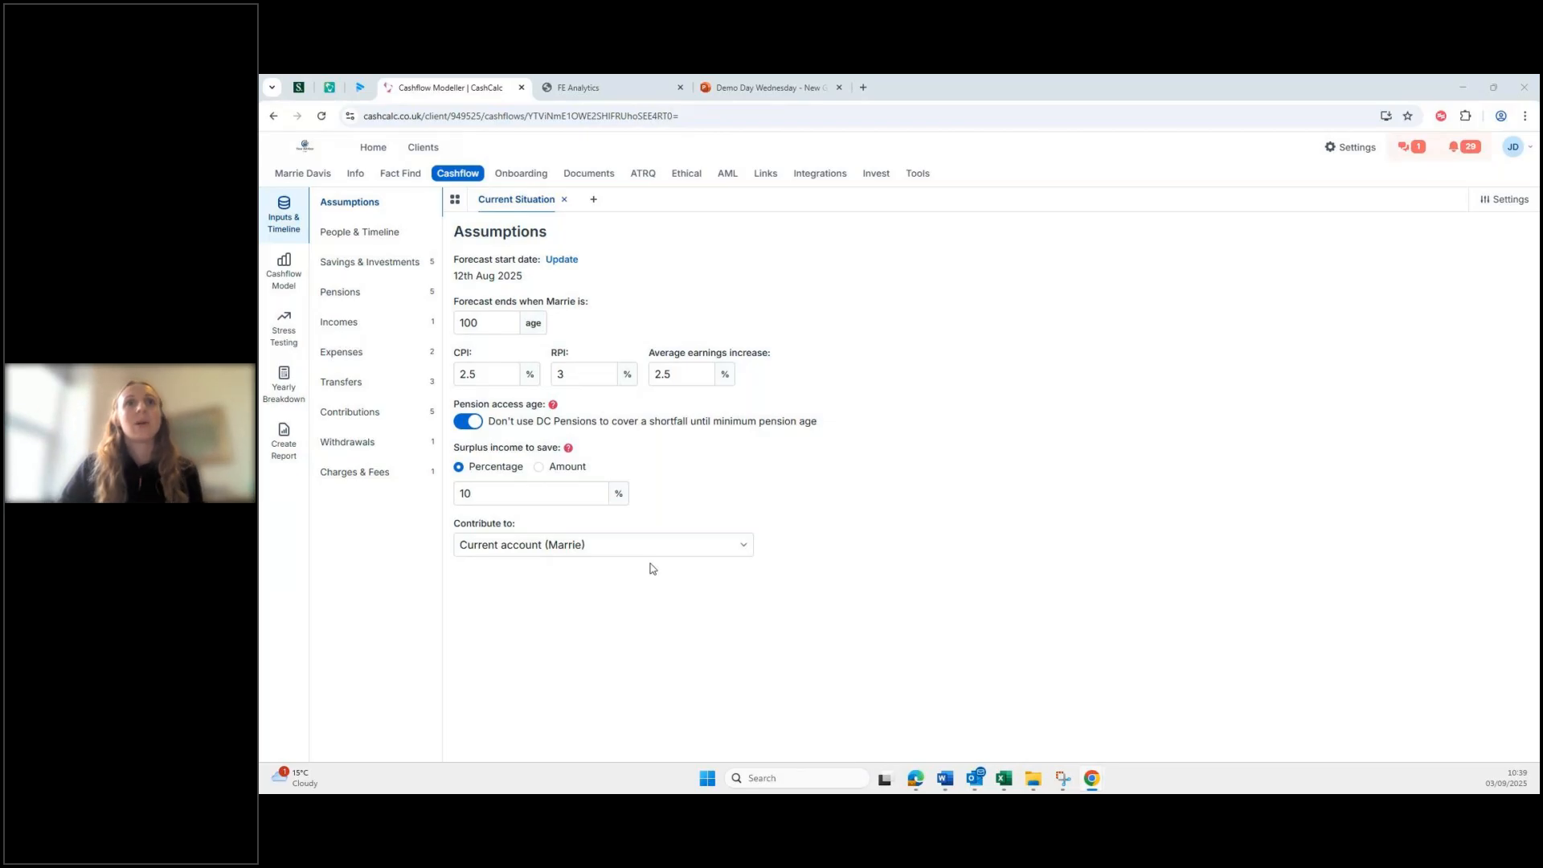
Step: Look at the Stress Testing Monte Carlo simulations, then go to the client's Planning Tools & Calculators
click(293, 326)
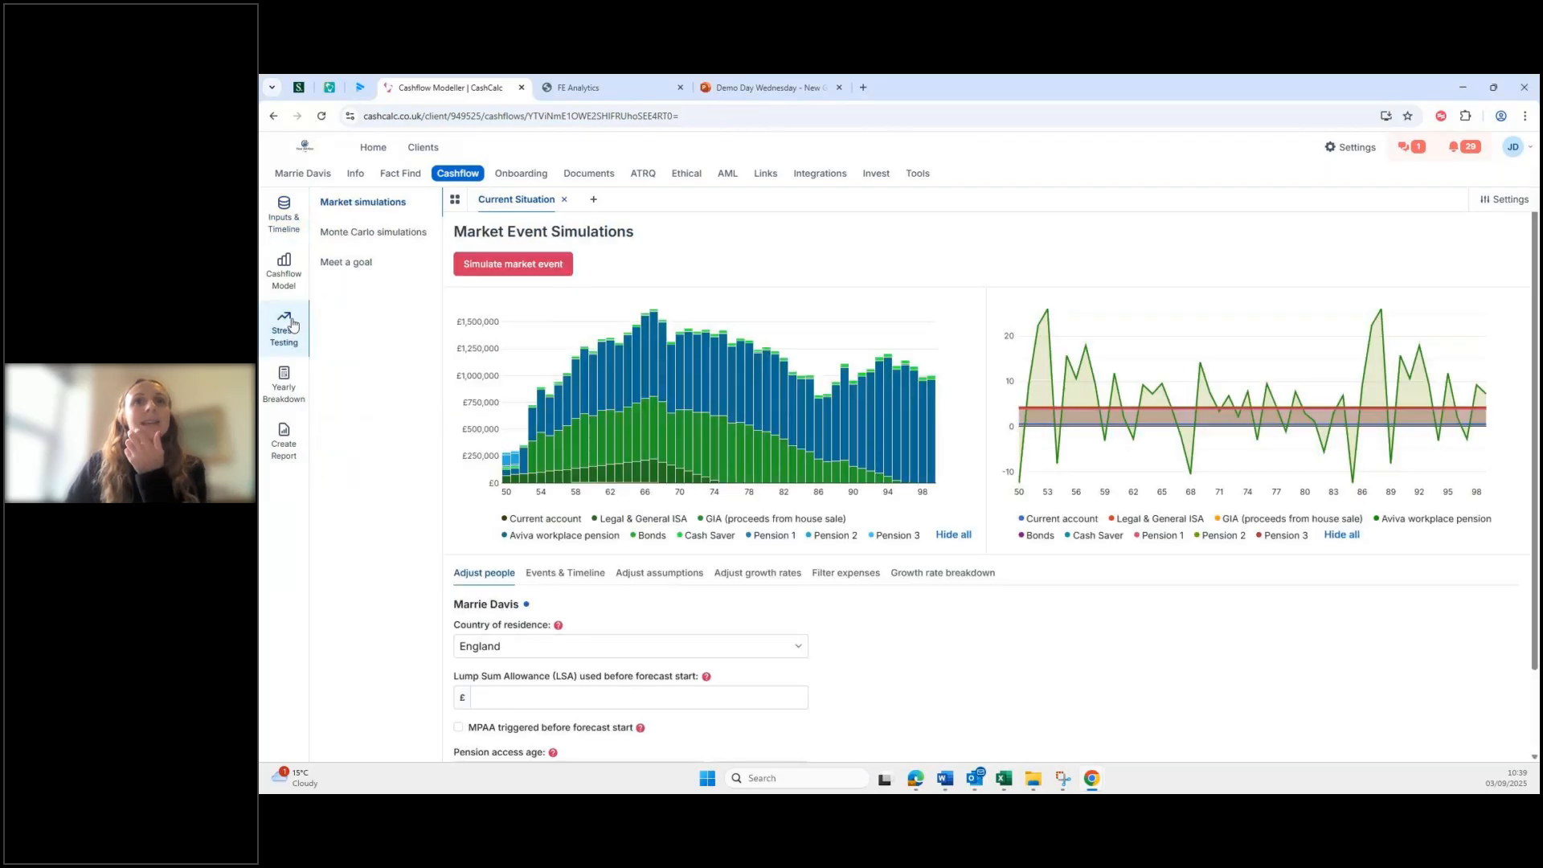
click(364, 232)
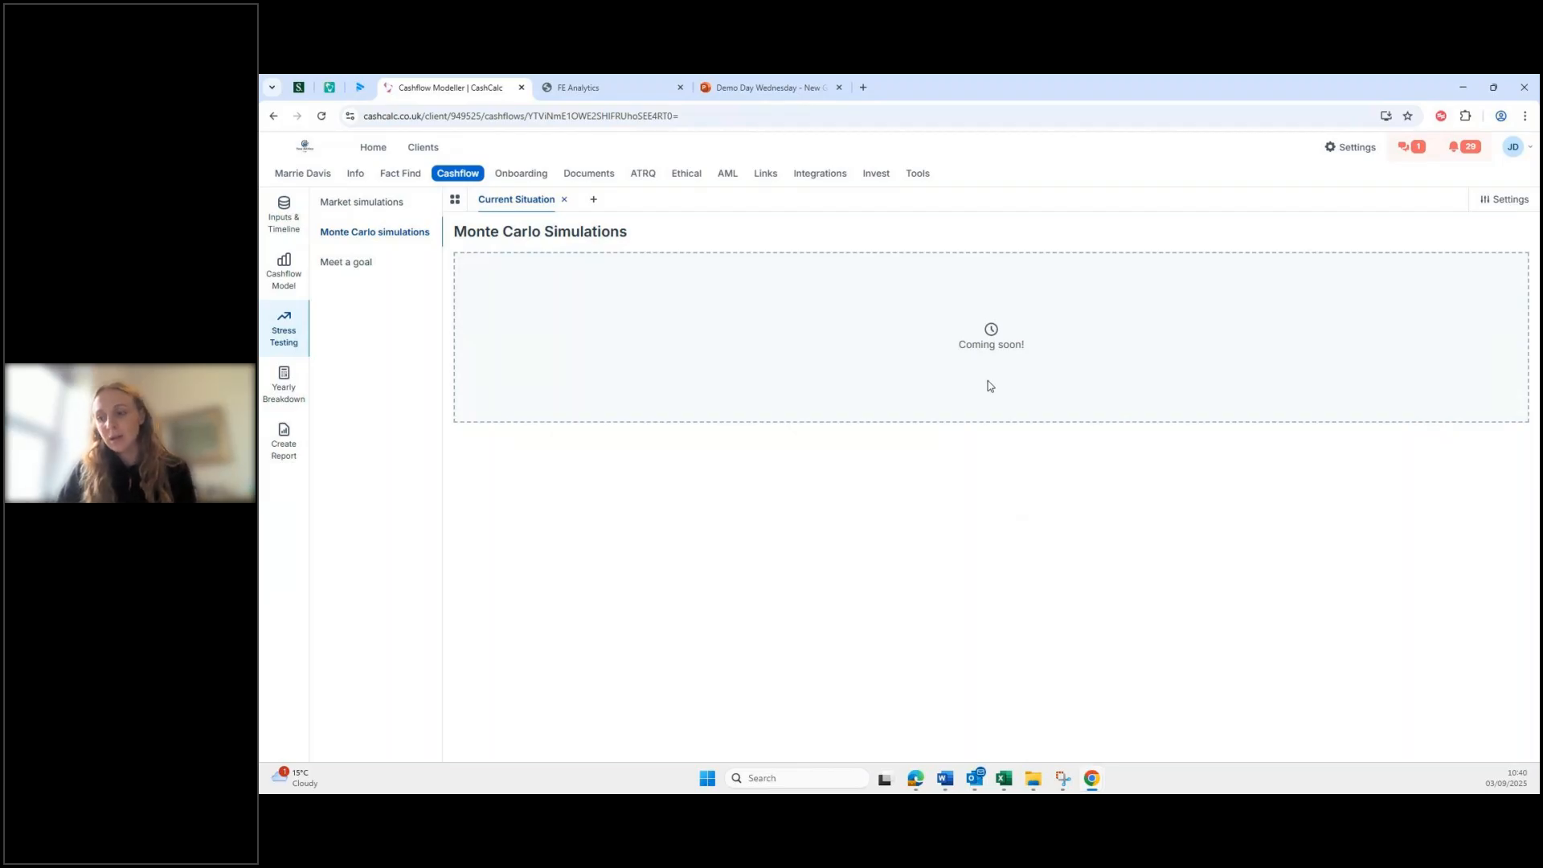
click(920, 177)
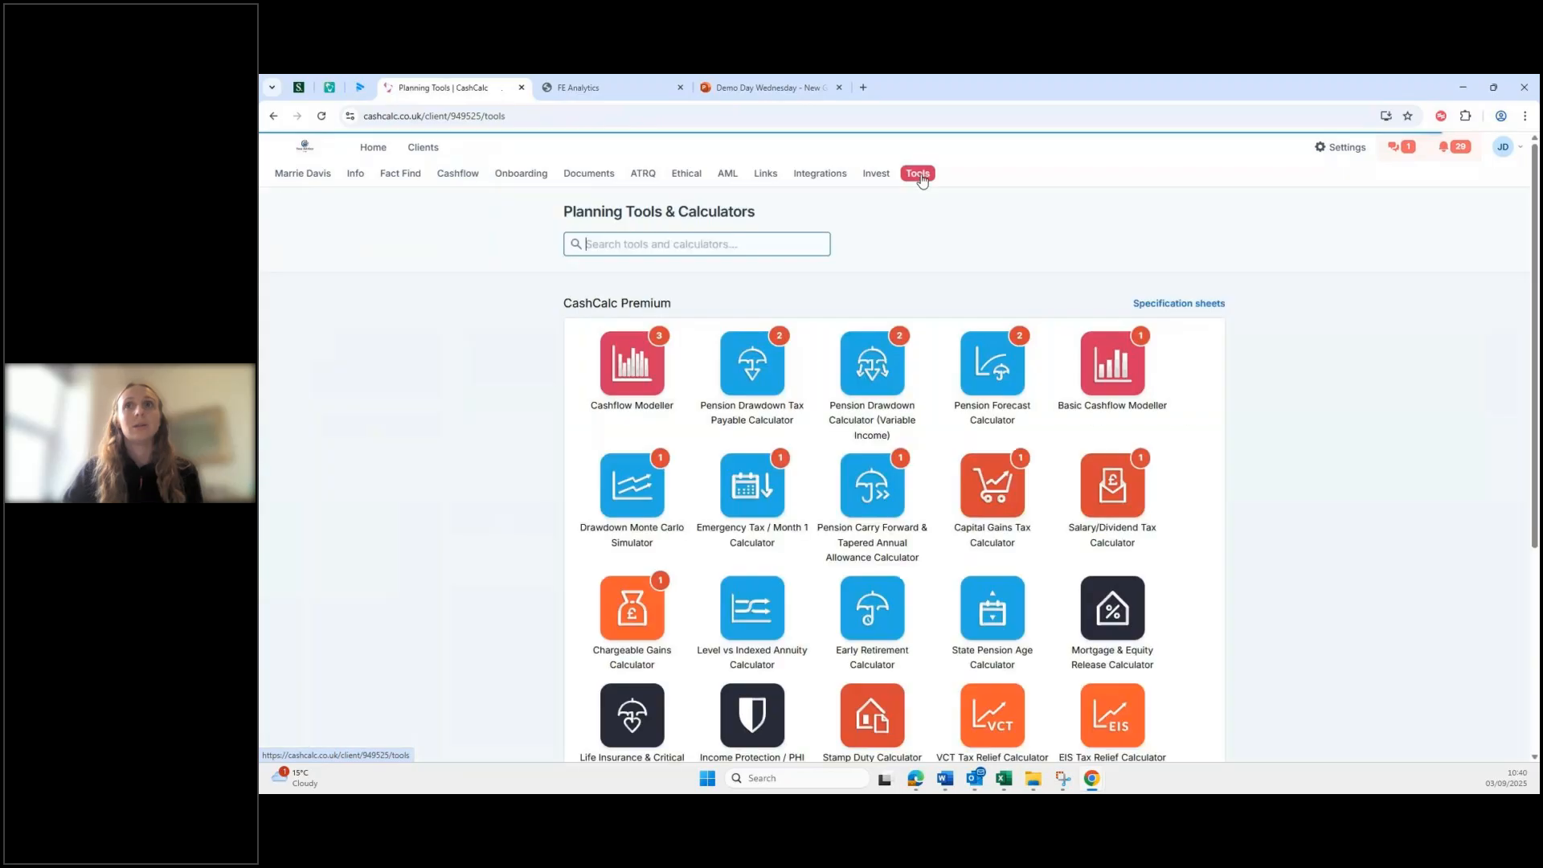
Step: Scroll down the Tools page and open the Cashflow Modeller forecasts
scroll(874, 498, down, 1)
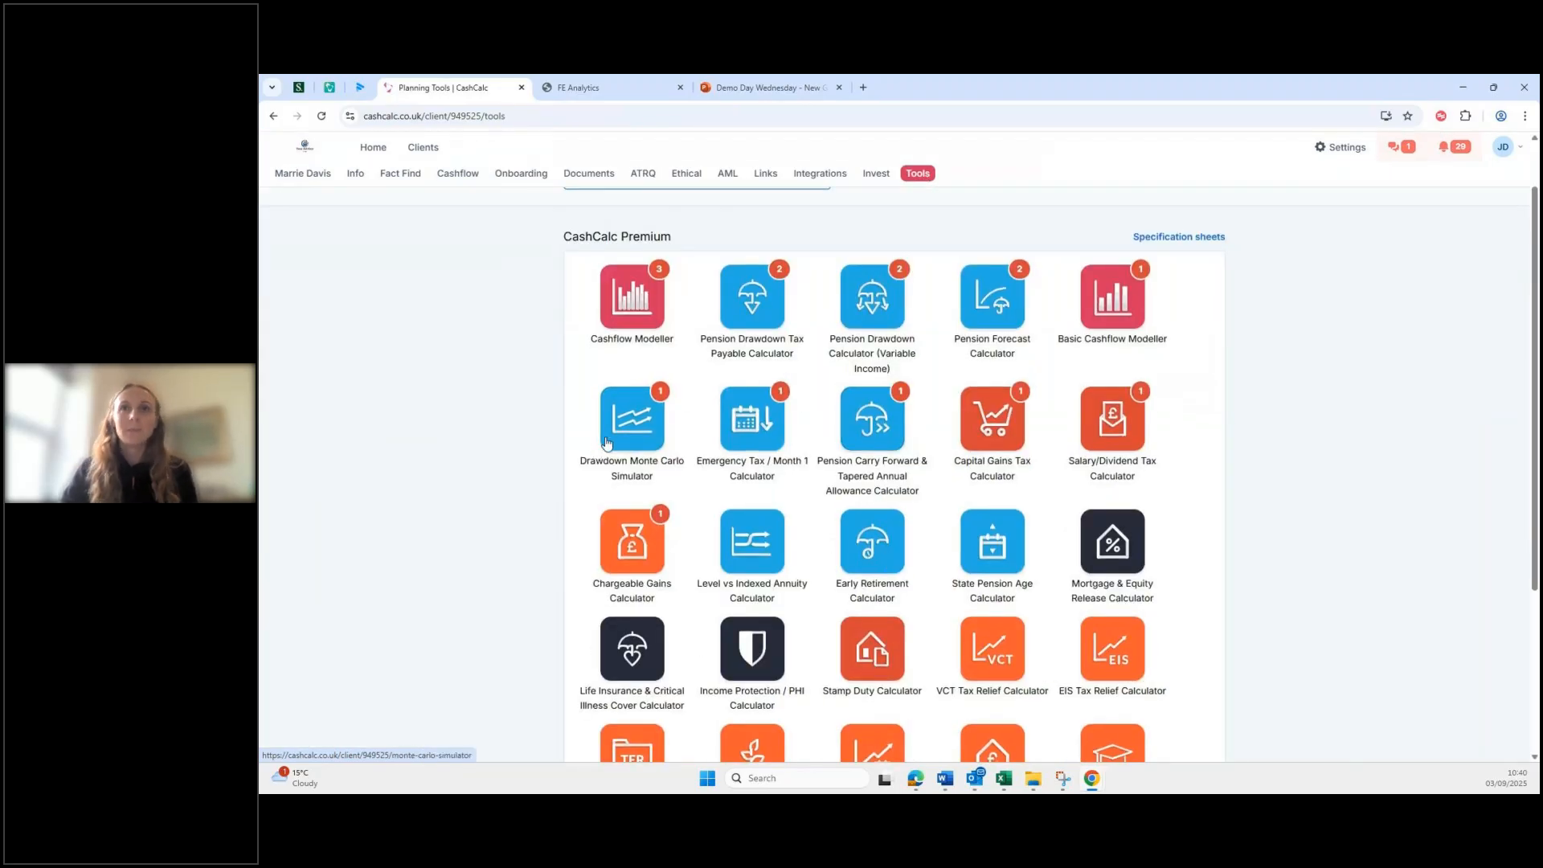
click(622, 288)
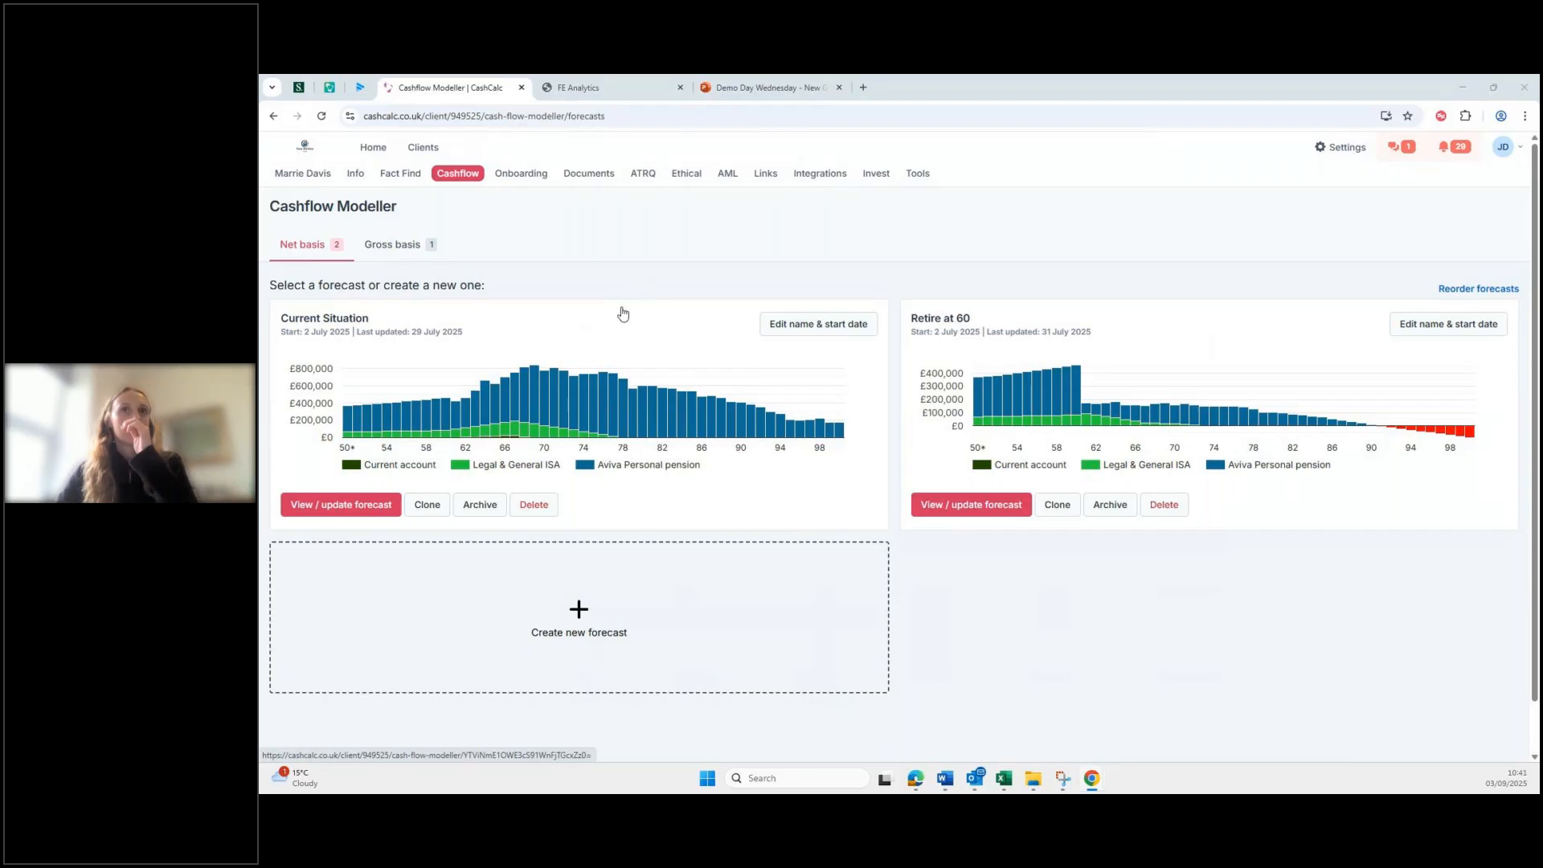
Step: Review the client's Information page across the Pensions, Assets, Liabilities and Incomes sections
click(357, 177)
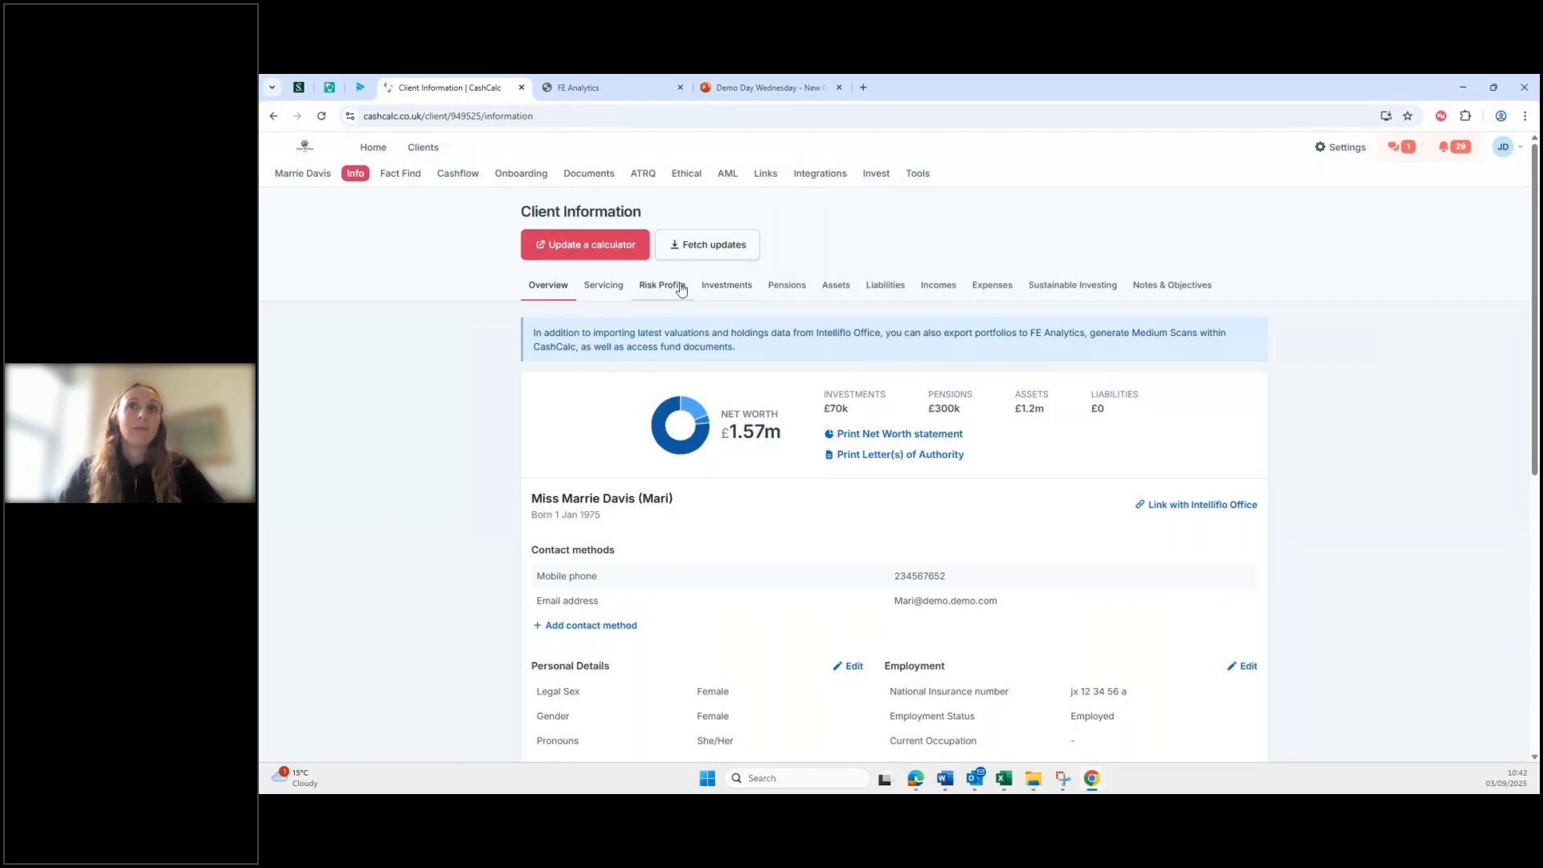
click(787, 286)
click(836, 286)
click(896, 287)
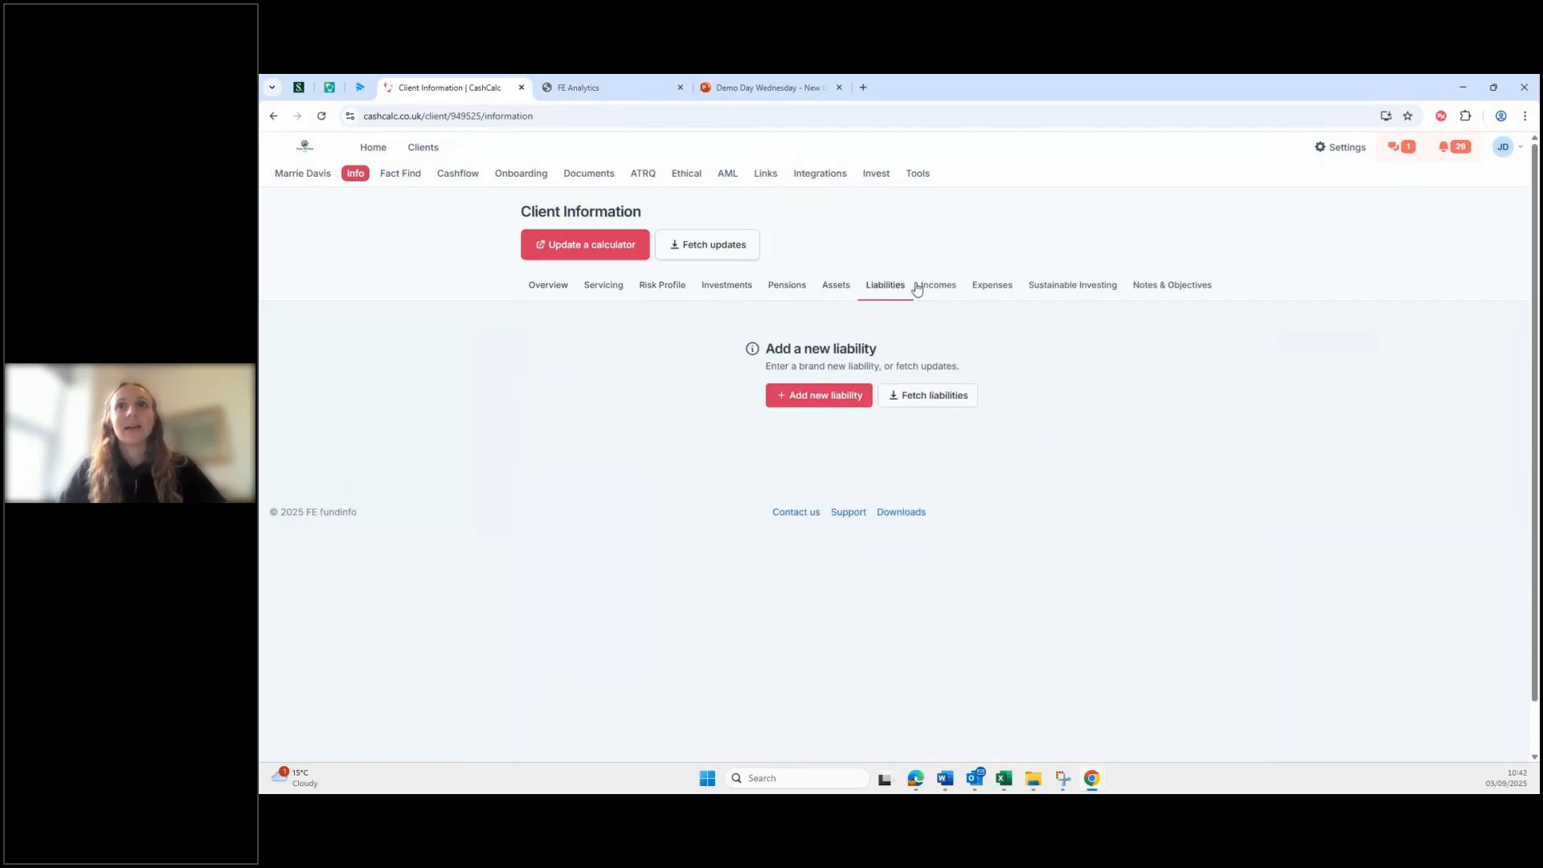
click(938, 286)
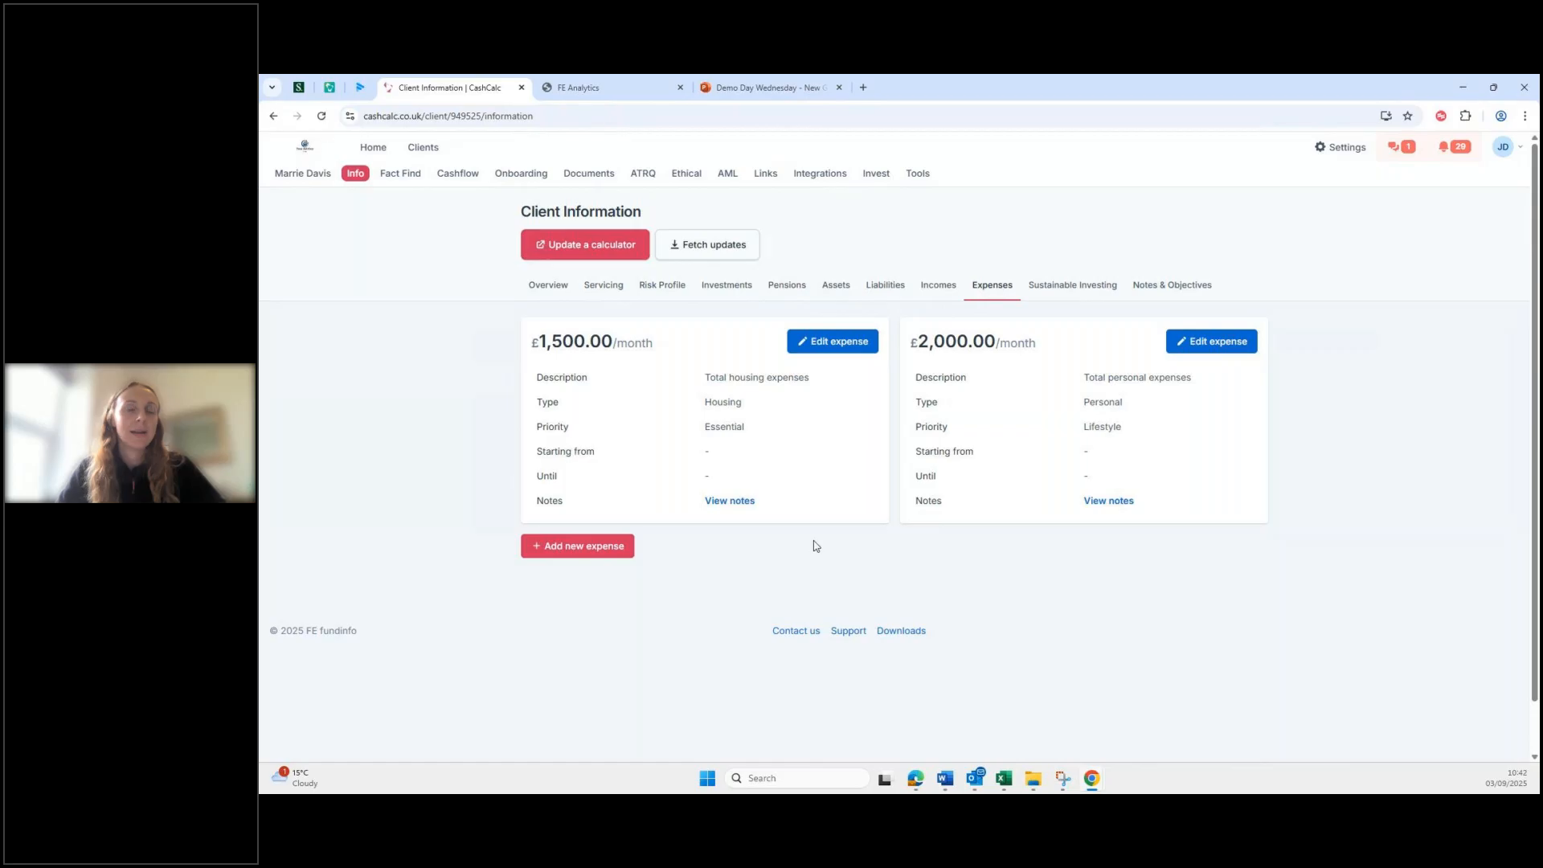
click(589, 252)
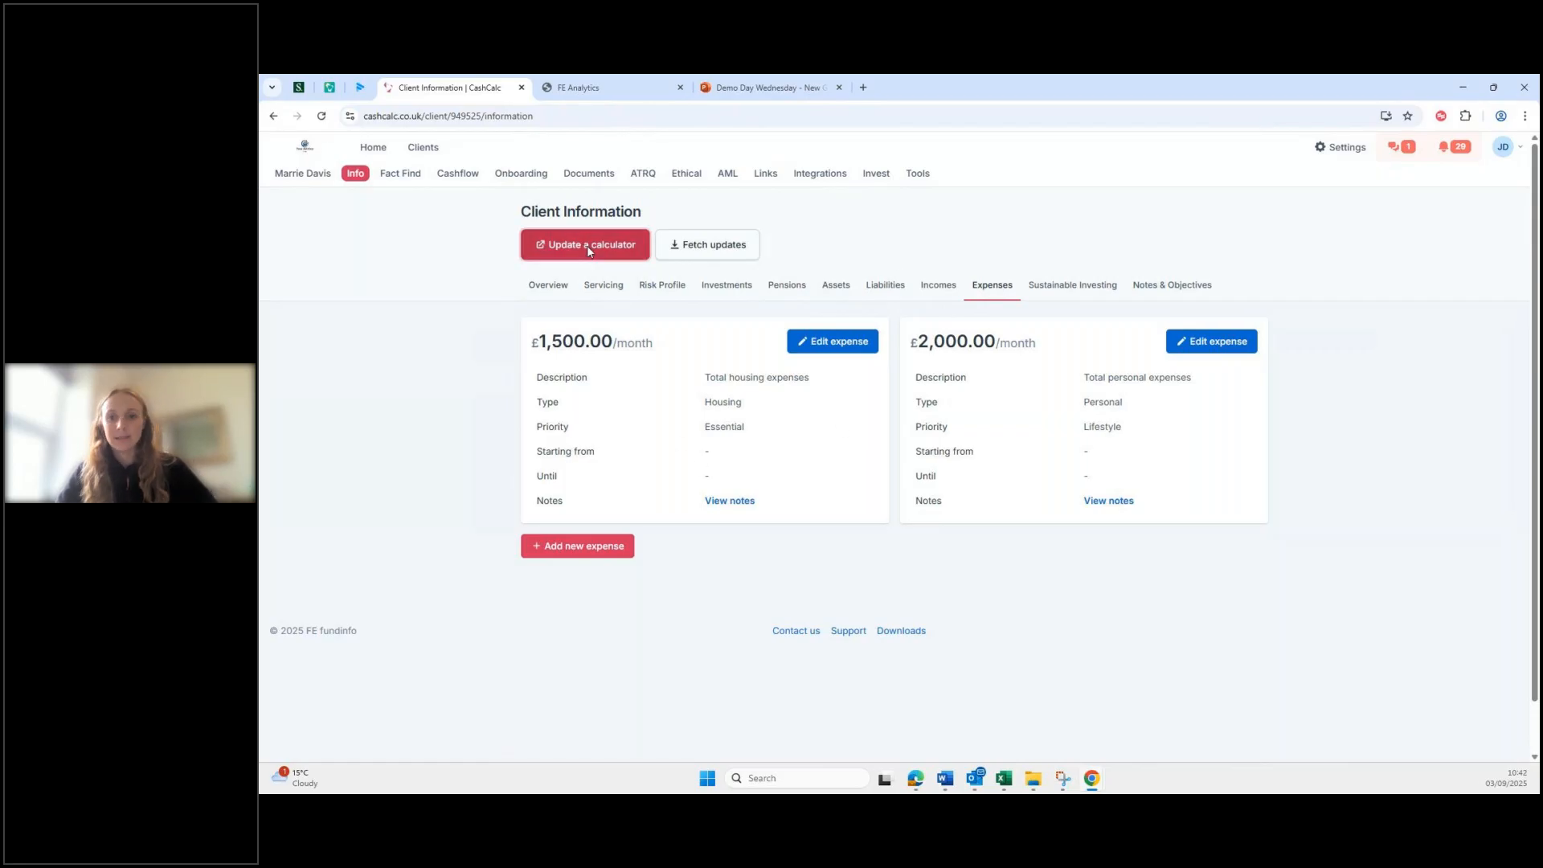
click(821, 222)
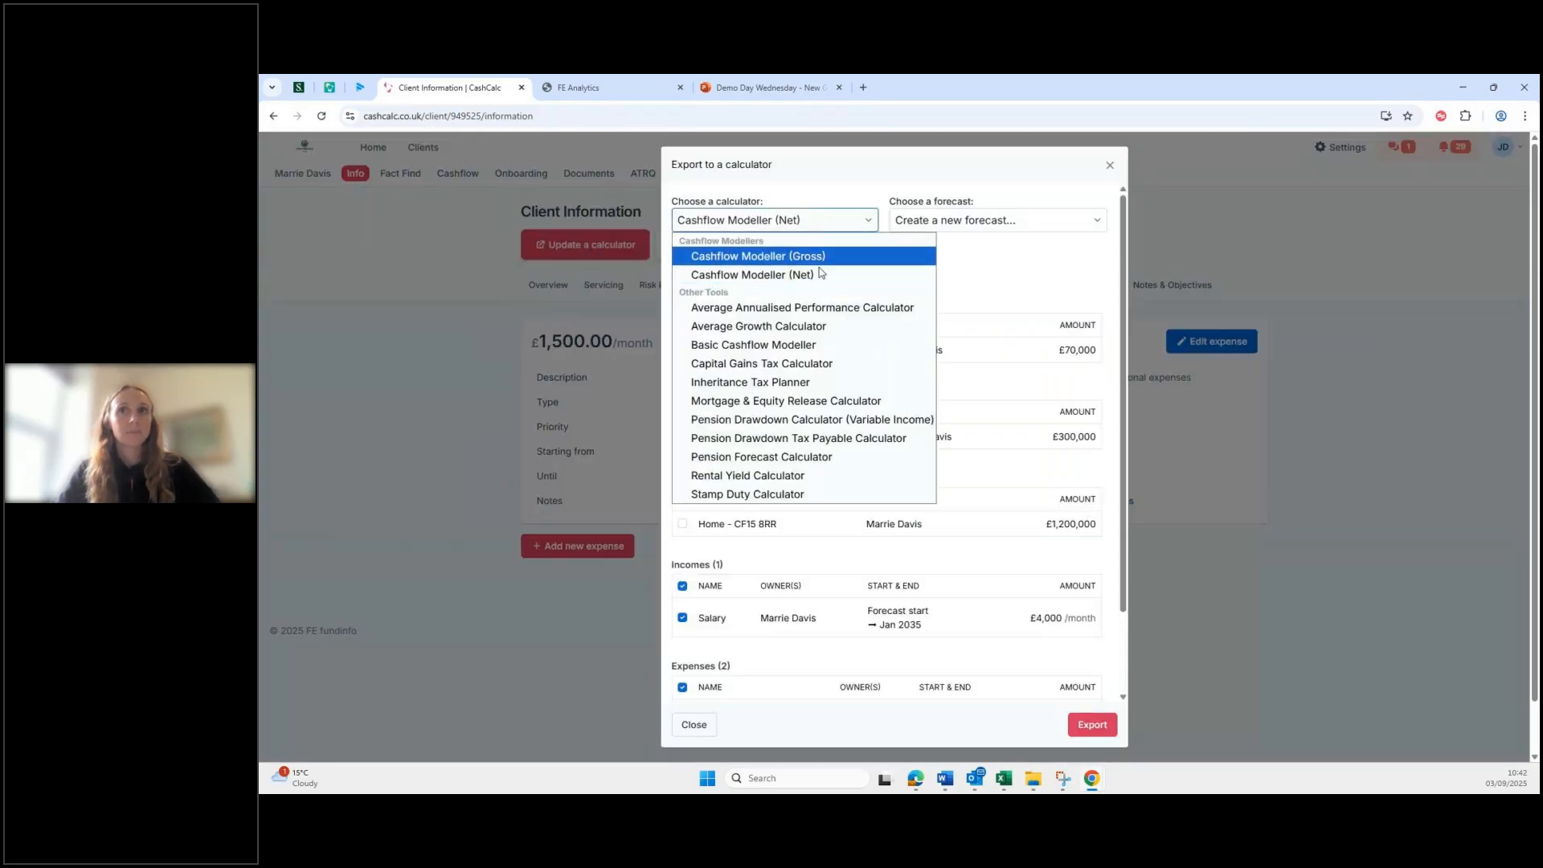
click(1110, 165)
click(1109, 165)
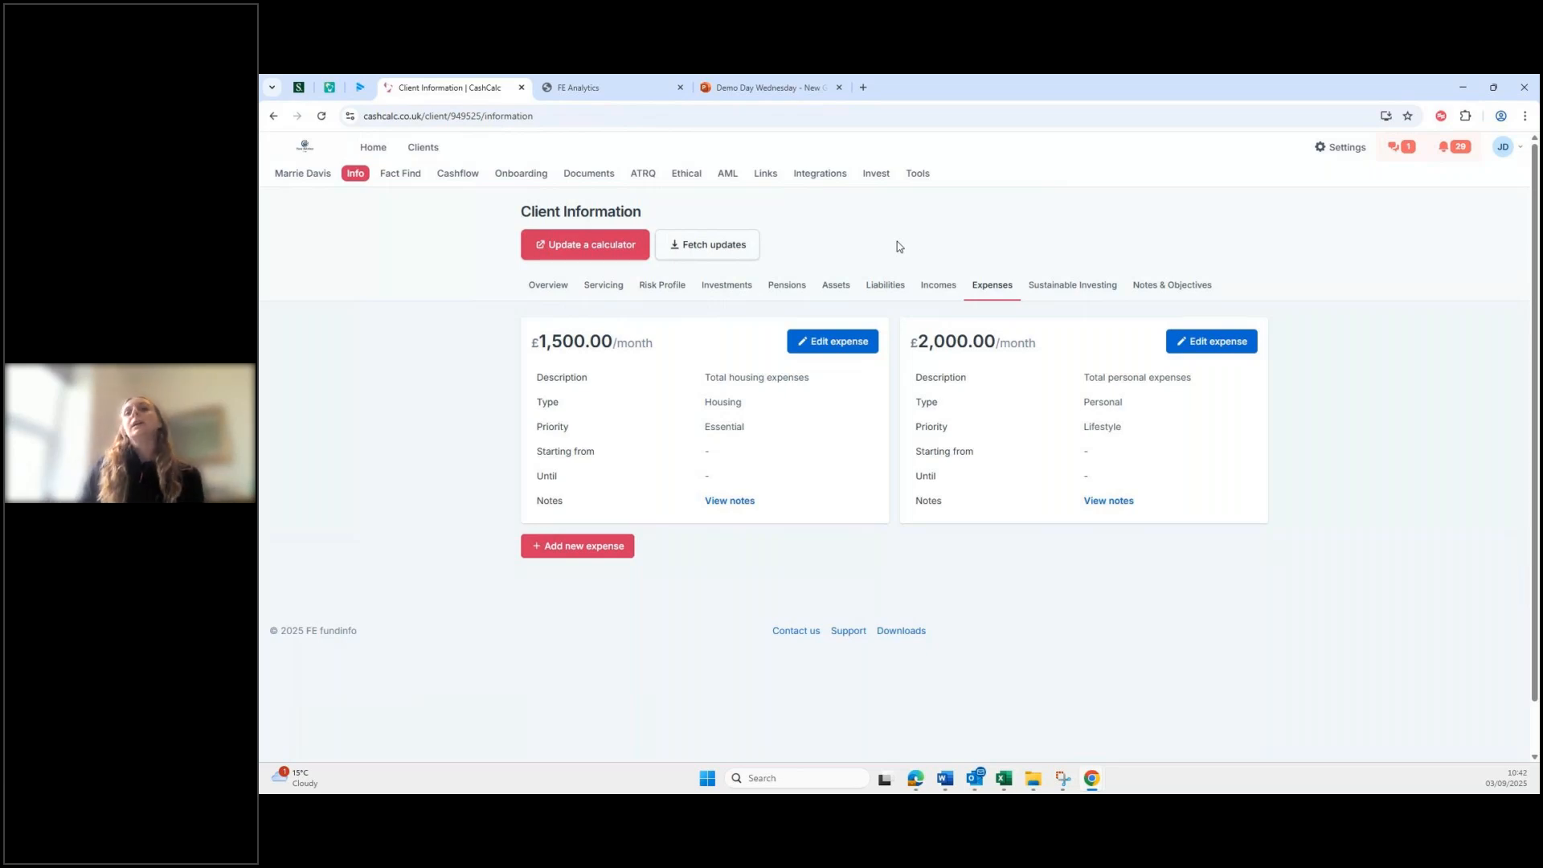
Step: Fetch updates from the Current Situation forecast and review the rental income and State Pension changes
click(721, 249)
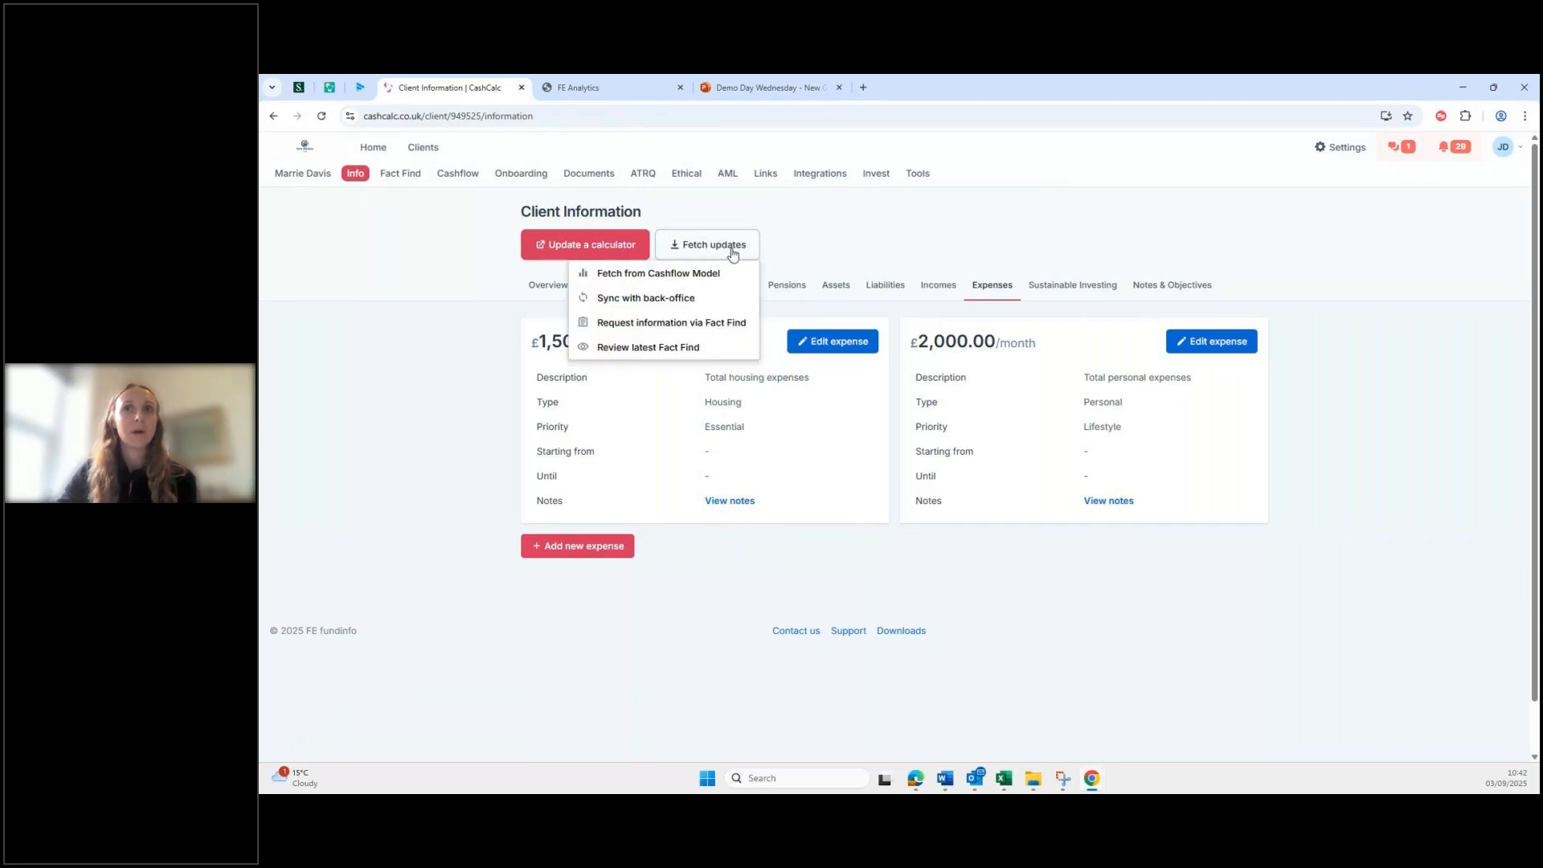
click(701, 274)
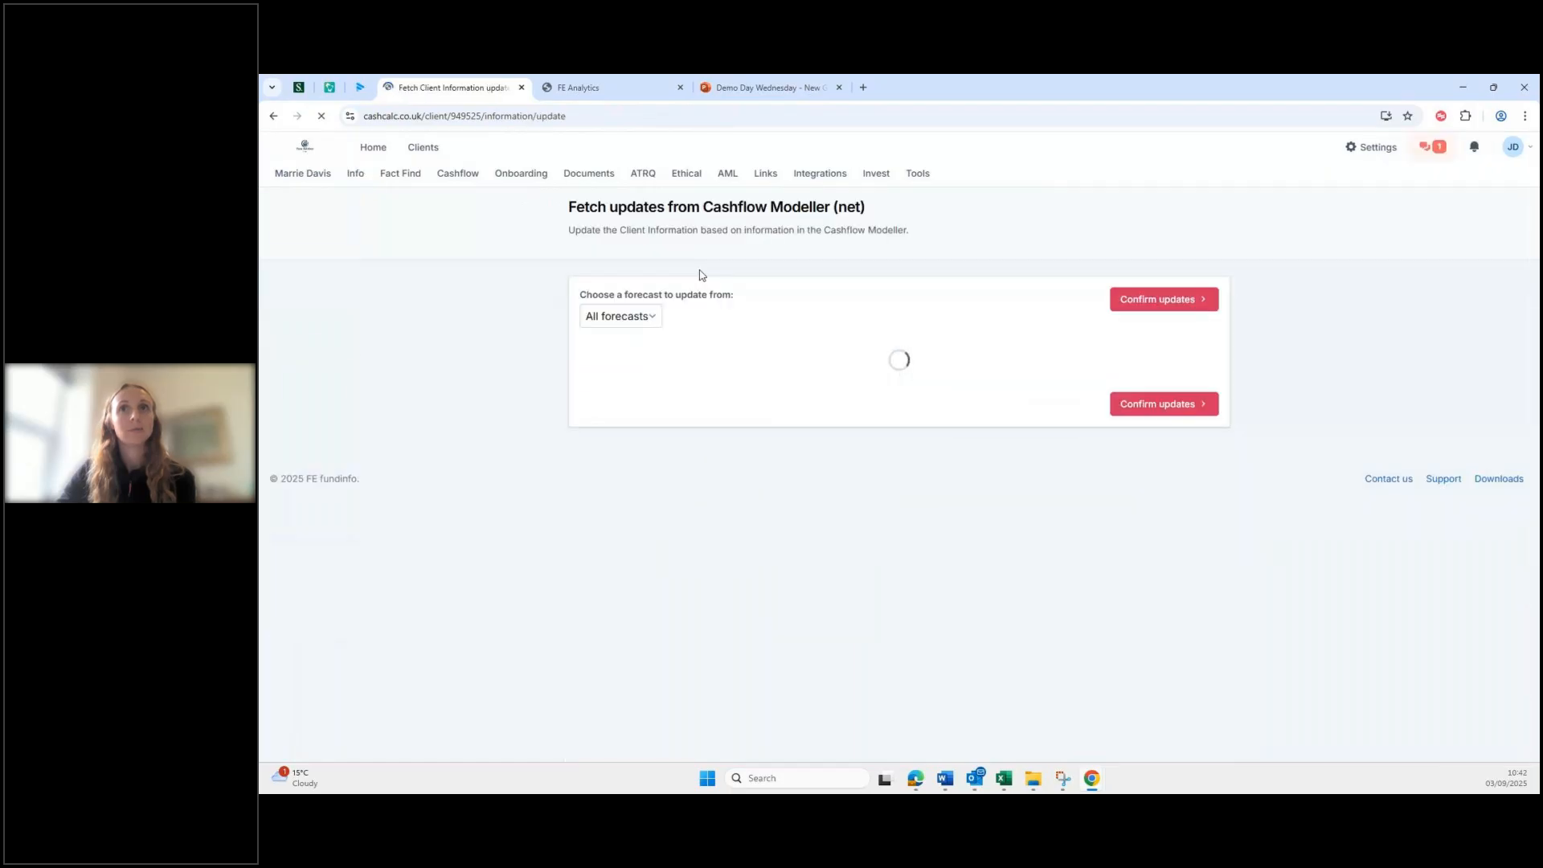
click(656, 320)
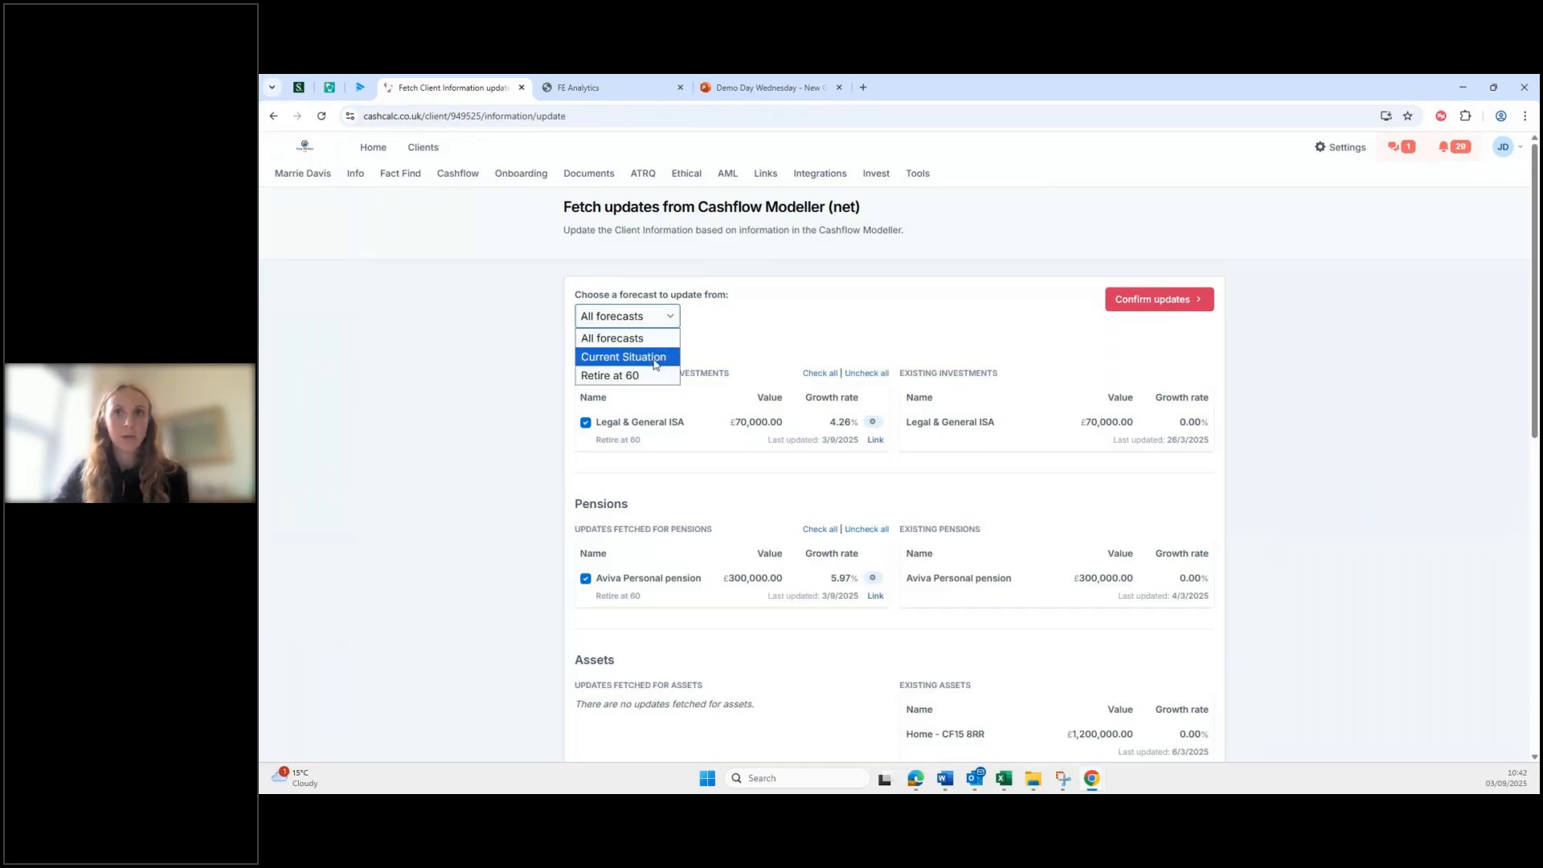
click(656, 357)
scroll(689, 360, down, 2)
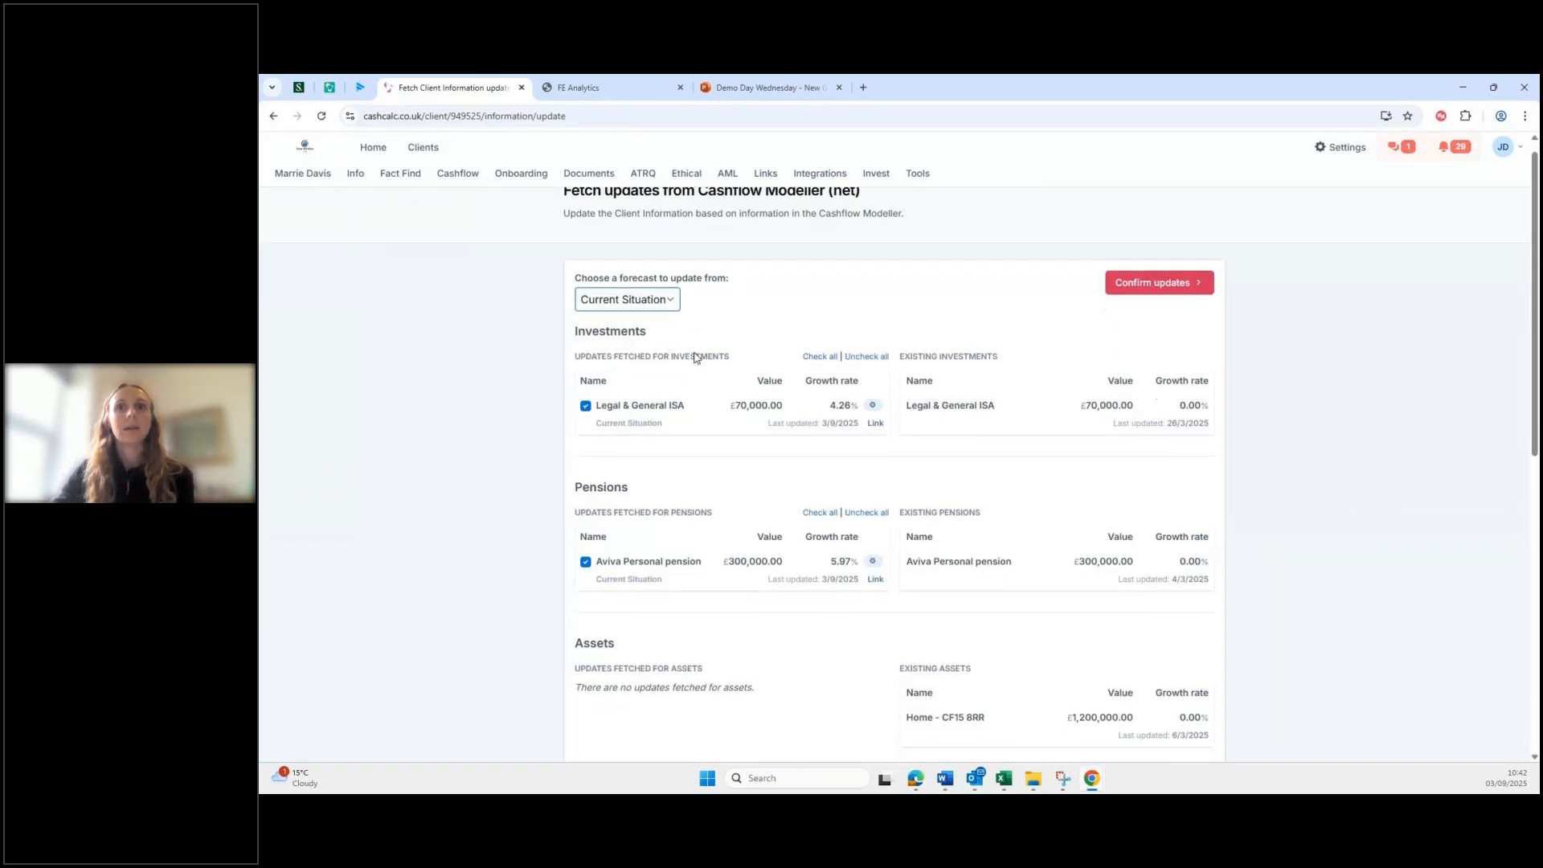
scroll(689, 360, up, 1)
scroll(896, 500, down, 2)
scroll(896, 500, up, 2)
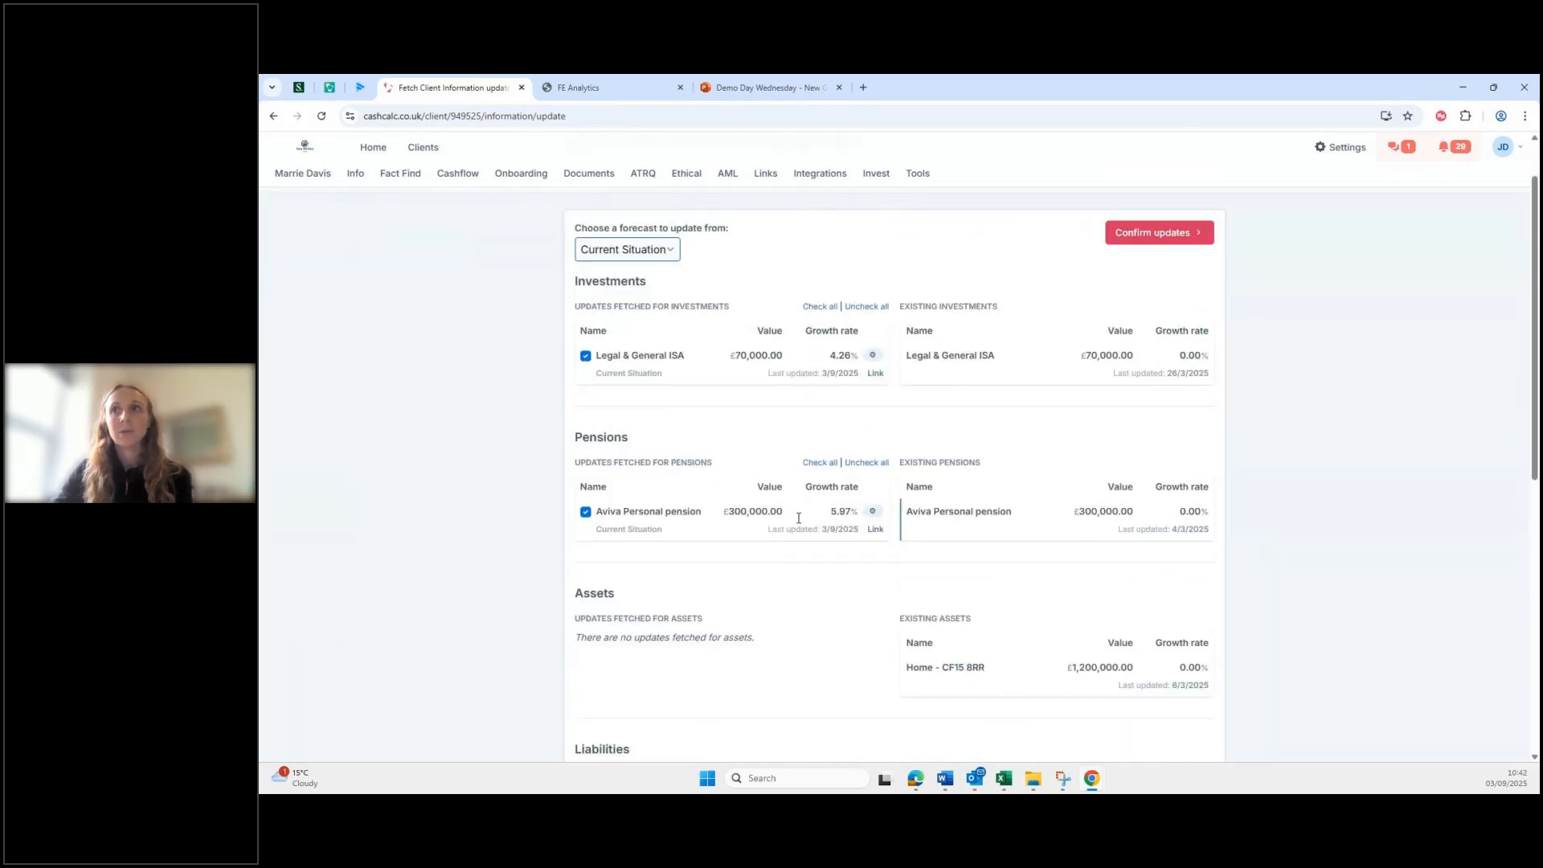
scroll(1019, 586, down, 6)
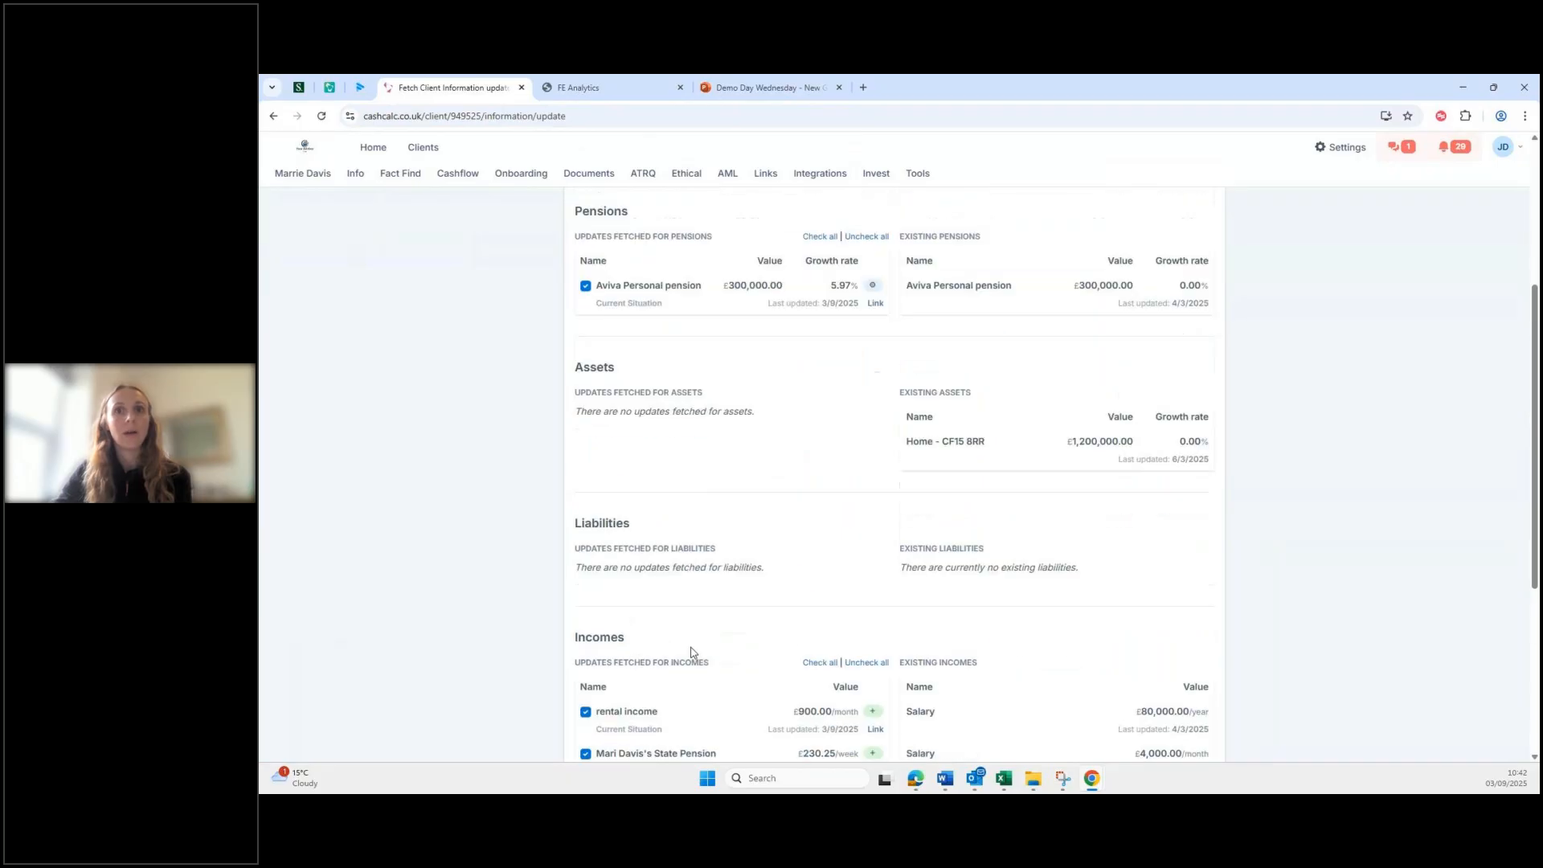
scroll(723, 643, down, 2)
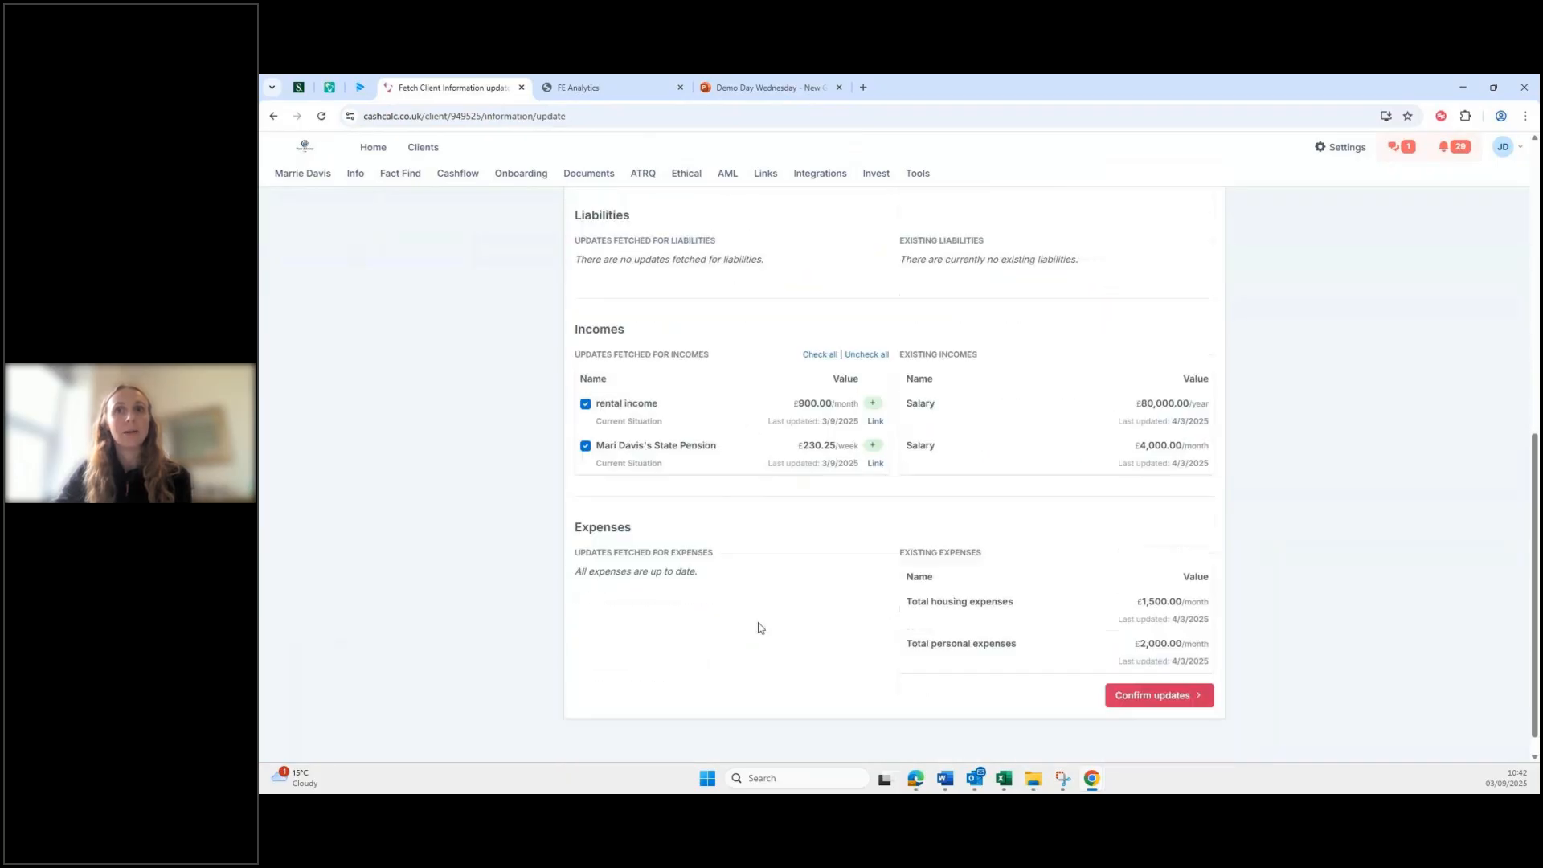
Step: Confirm the fetched updates, then check the calculator list and close the export dialog without exporting
click(1171, 682)
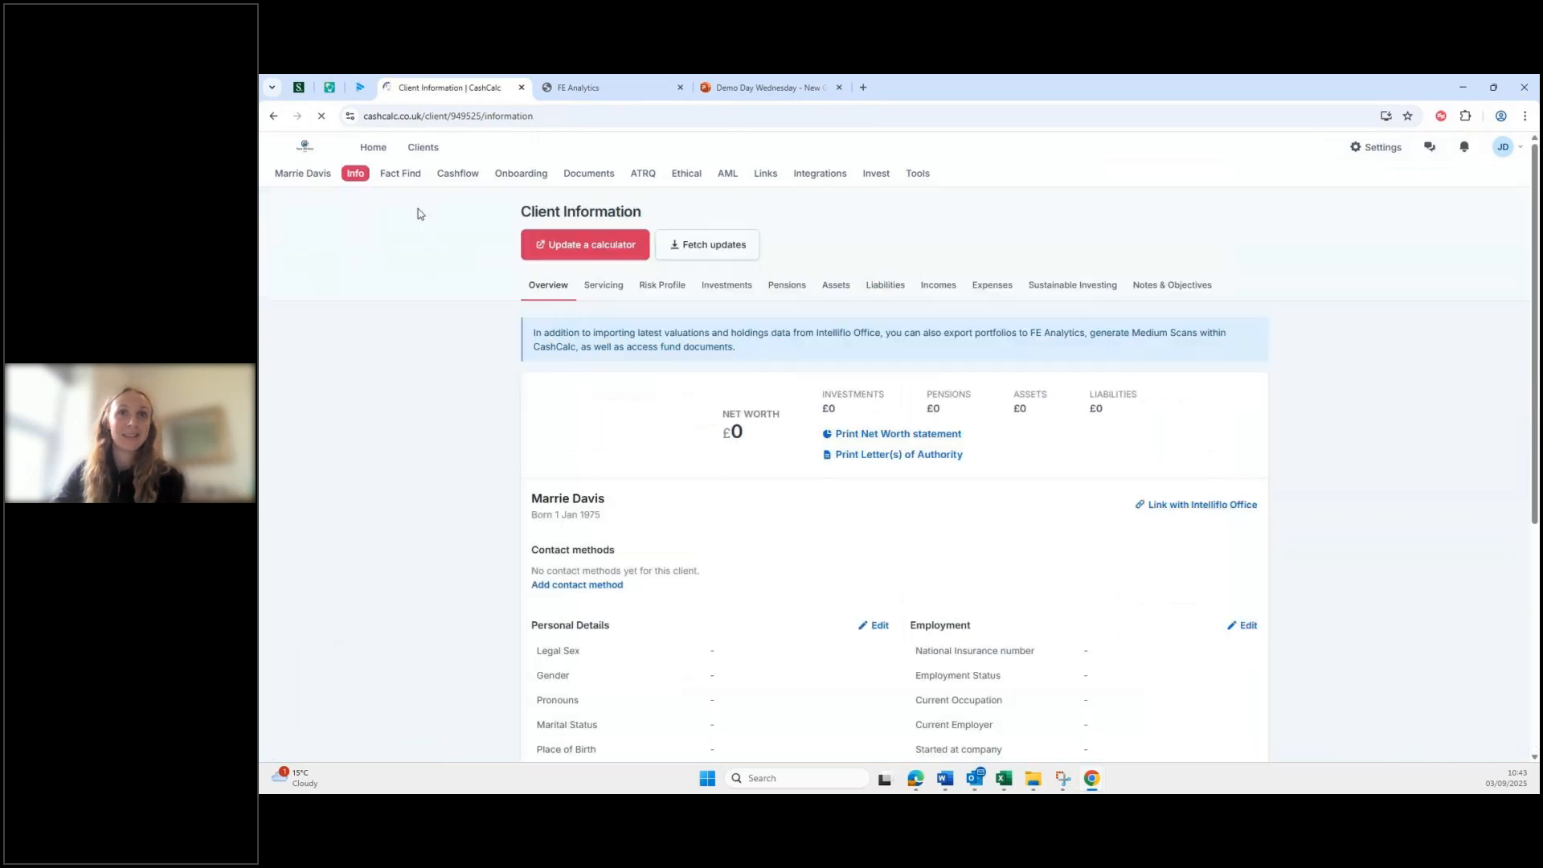
click(621, 245)
click(868, 220)
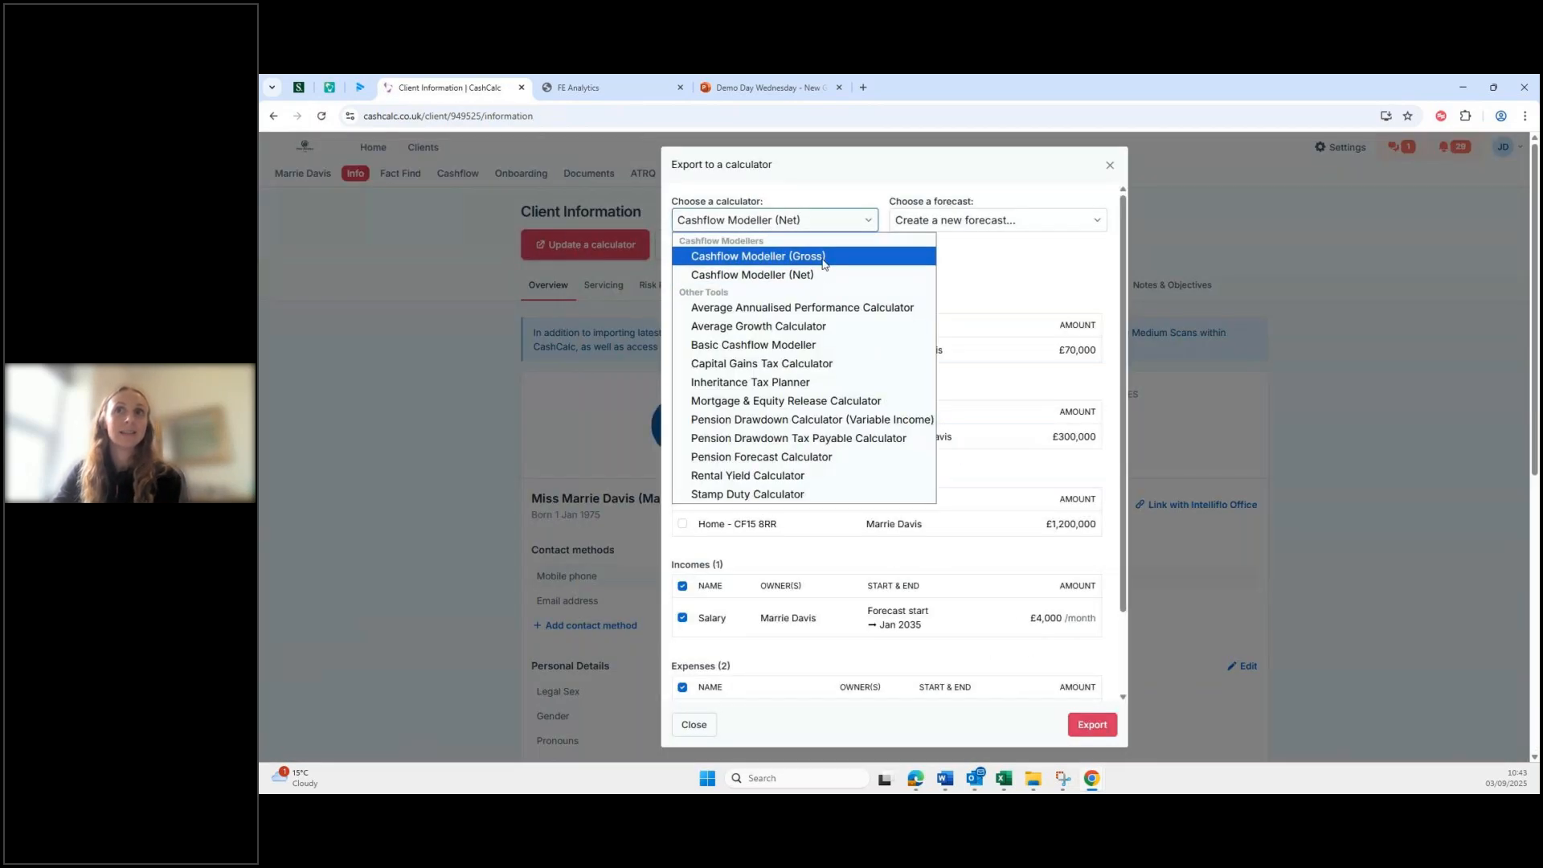
click(384, 286)
click(1112, 167)
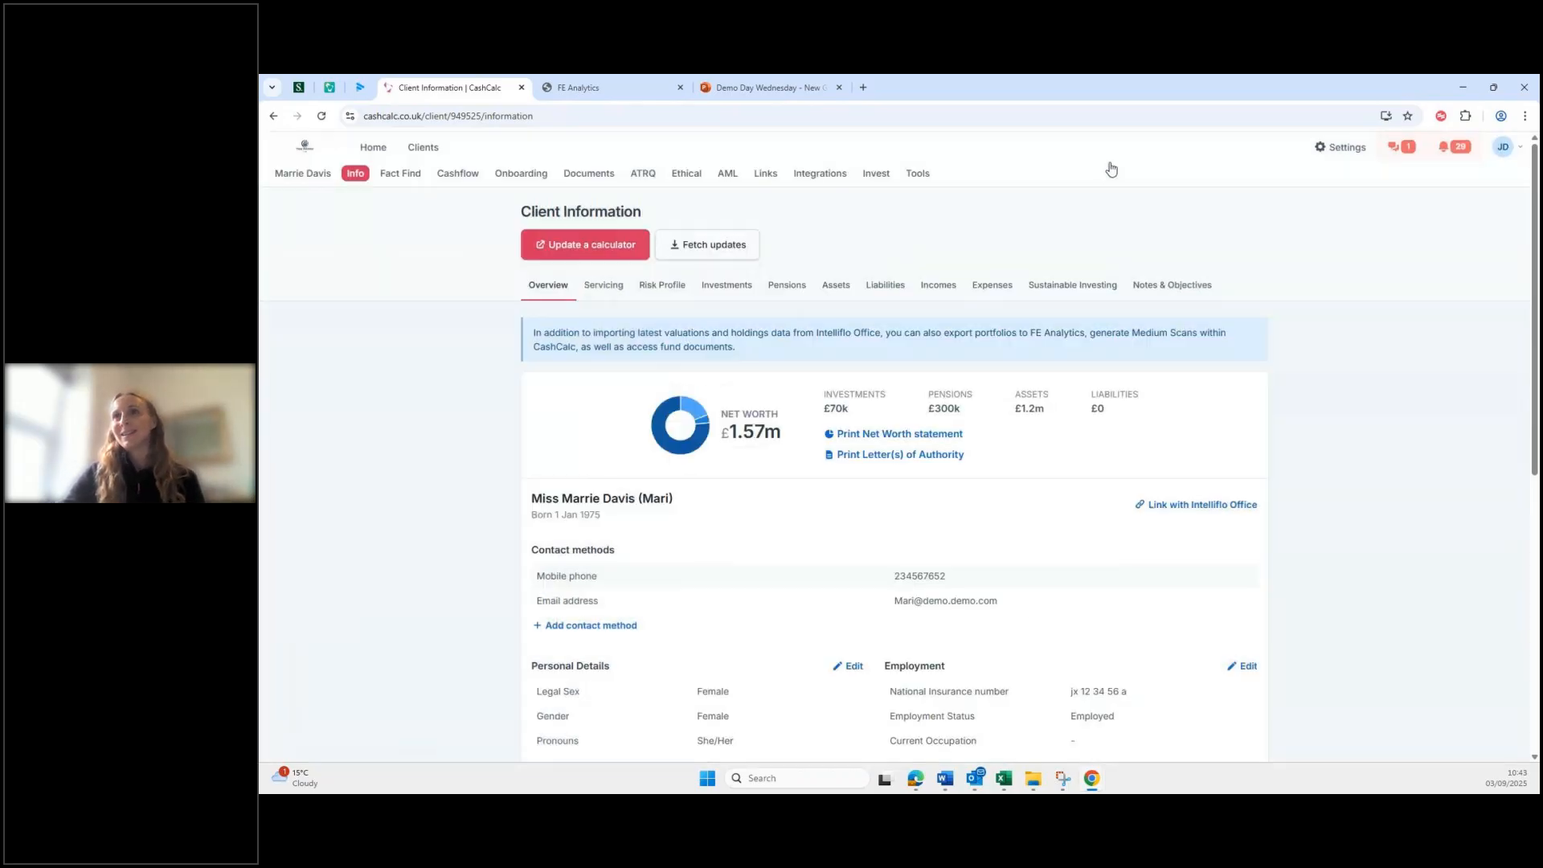